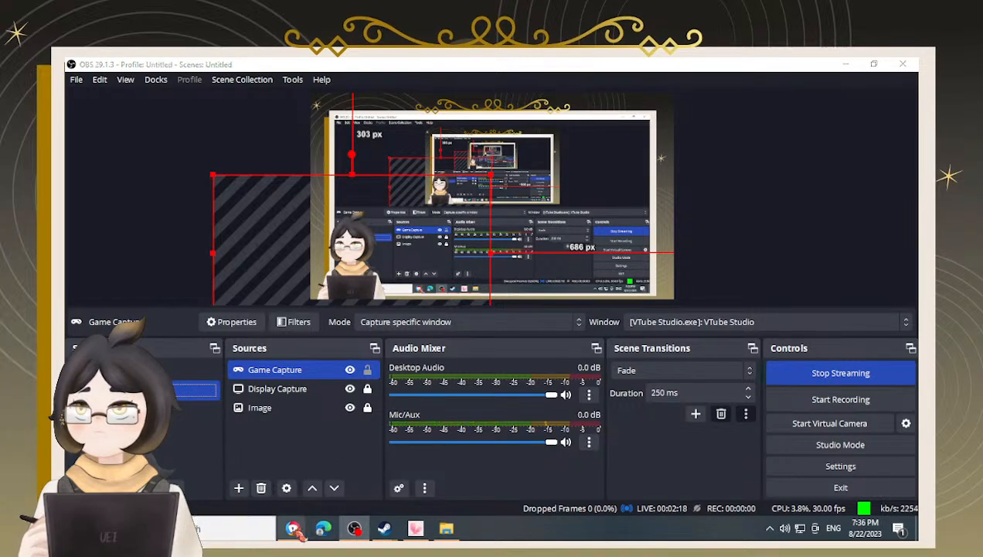
Switch to the browser with Photopea and zoom in and out on the Silver wallpaper to examine its design
{"action": "mouse_move", "coordinate": [293, 528]}
{"action": "left_click", "coordinate": [251, 504]}
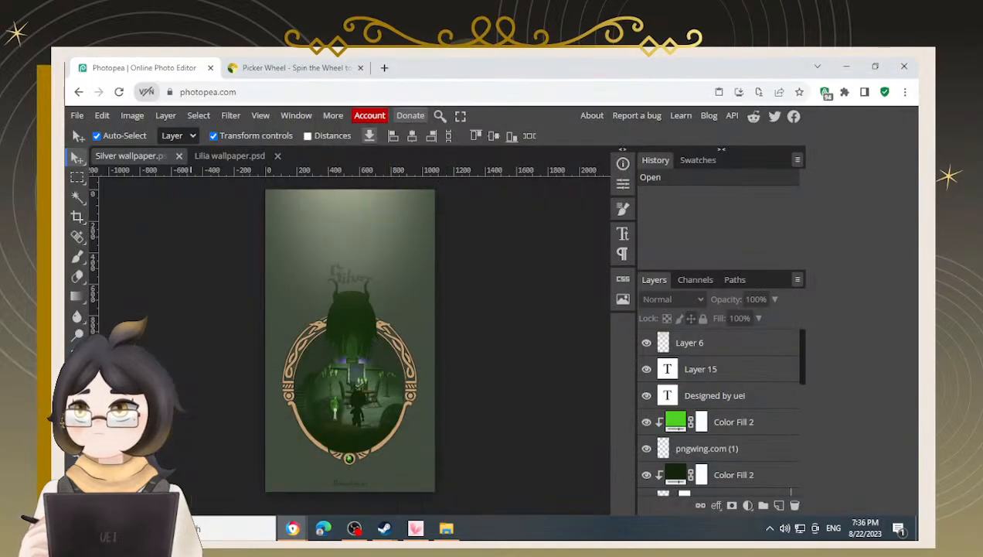
{"action": "left_click_drag", "start_coordinate": [184, 356], "coordinate": [200, 333]}
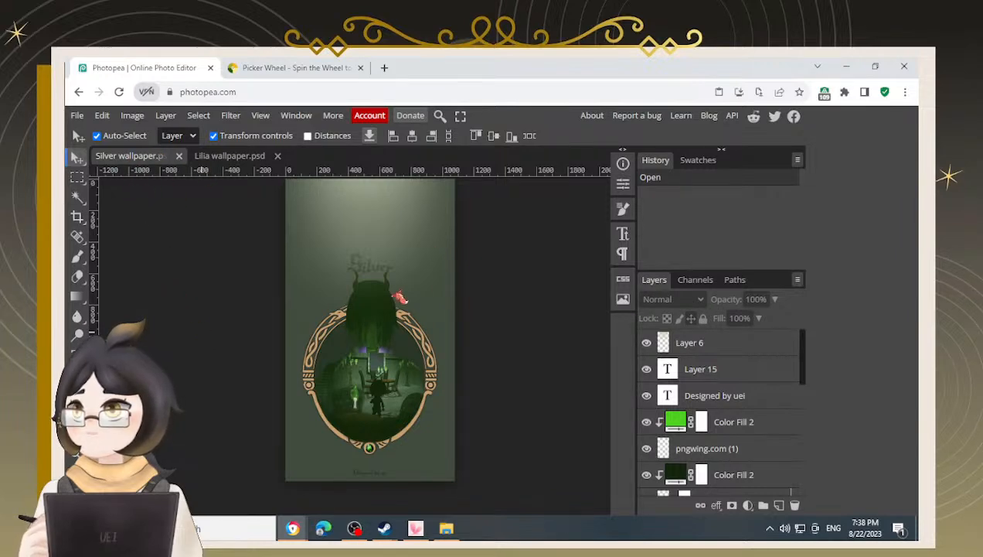
{"action": "left_click_drag", "start_coordinate": [241, 233], "coordinate": [263, 262]}
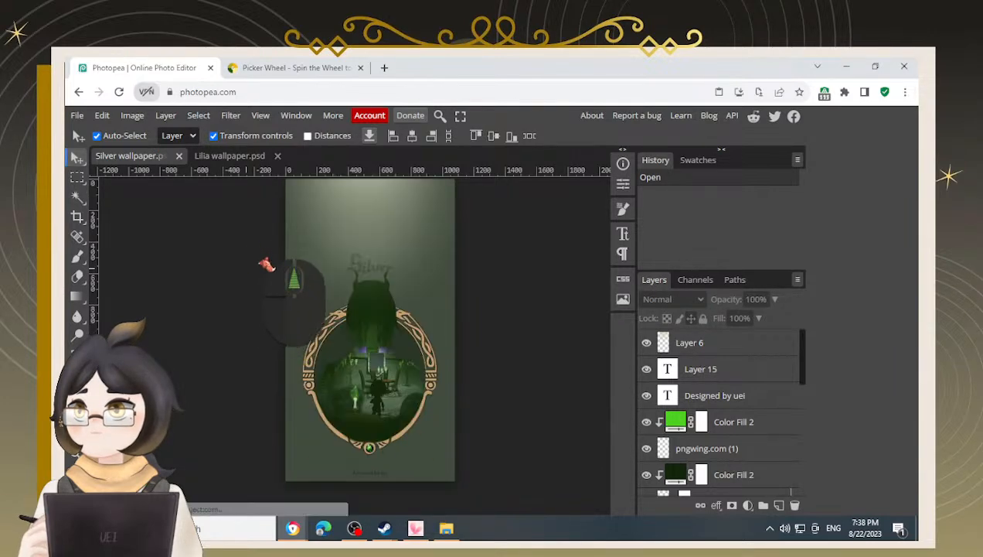
{"action": "scroll", "coordinate": [263, 261], "scroll_direction": "up", "scroll_amount": 2}
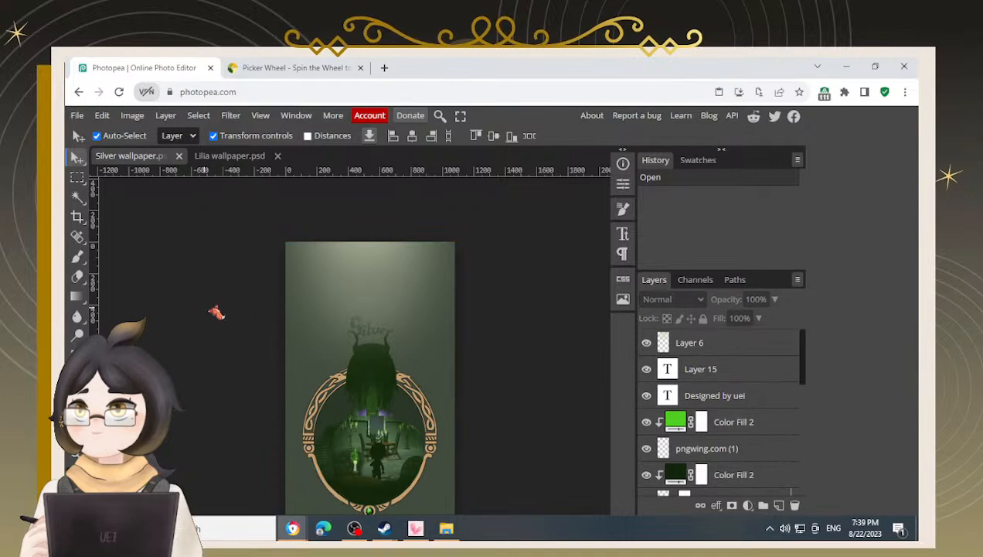
{"action": "scroll", "coordinate": [163, 286], "scroll_direction": "down", "scroll_amount": 2}
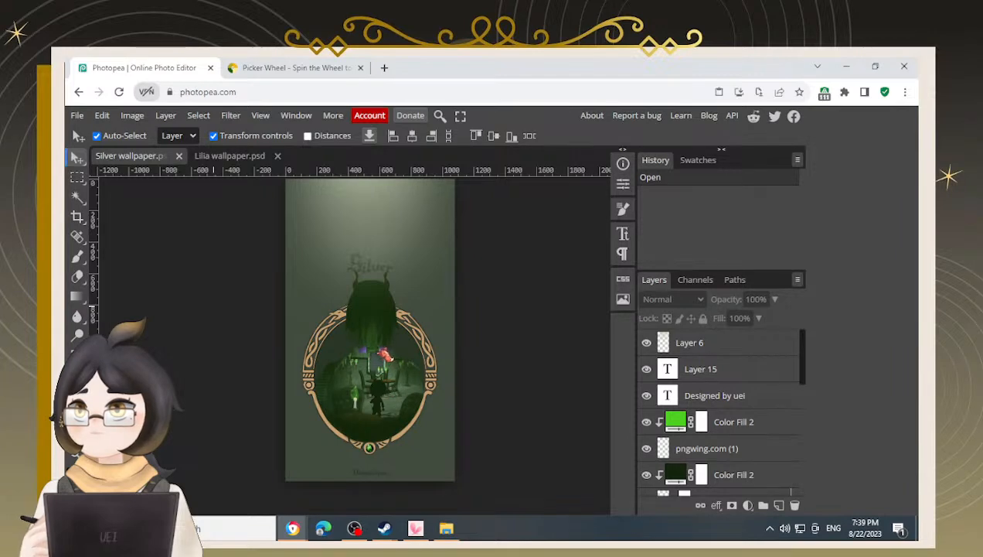
{"action": "scroll", "coordinate": [374, 347], "scroll_direction": "up", "scroll_amount": 3}
{"action": "scroll", "coordinate": [374, 348], "scroll_direction": "up", "scroll_amount": 3}
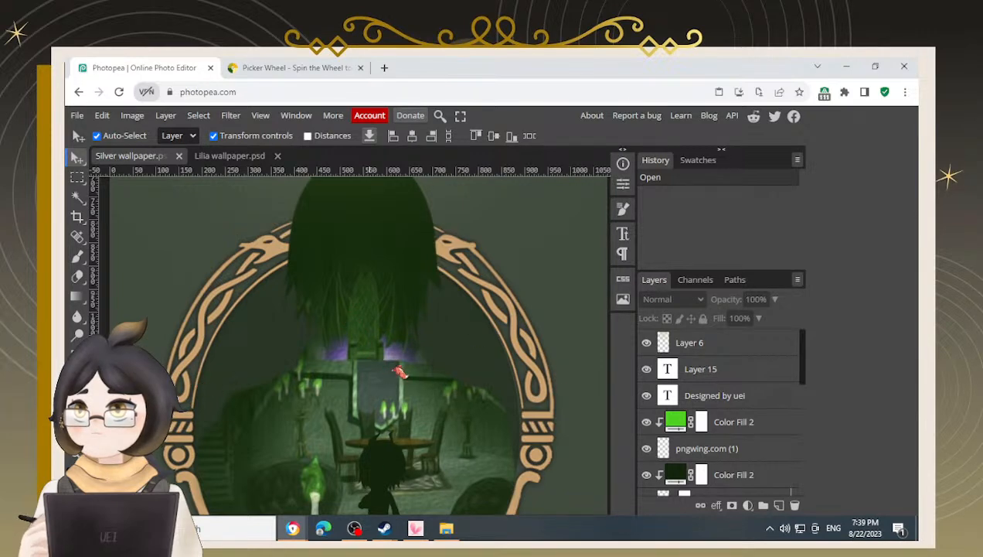
{"action": "scroll", "coordinate": [383, 378], "scroll_direction": "down", "scroll_amount": 4}
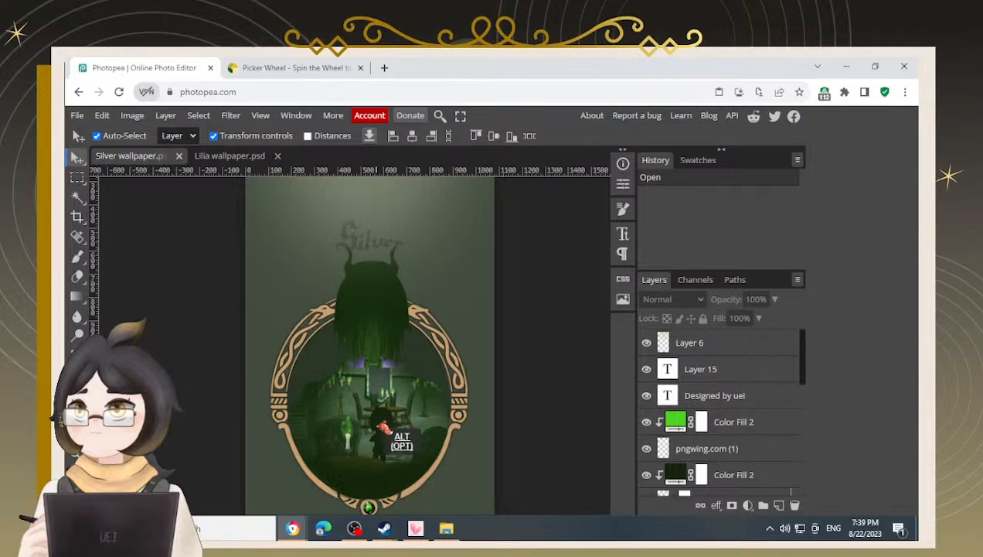
{"action": "scroll", "coordinate": [383, 427], "scroll_direction": "up", "scroll_amount": 4}
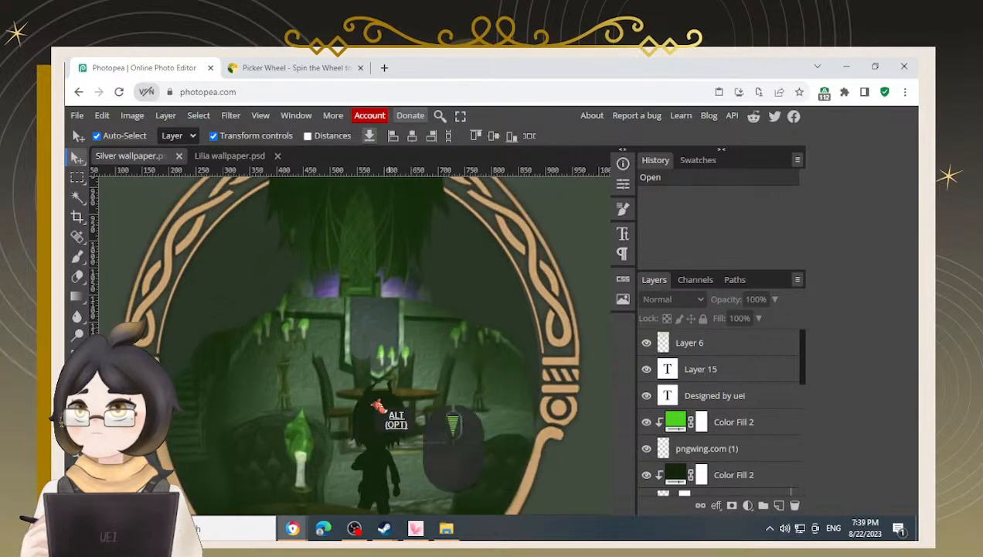
{"action": "scroll", "coordinate": [377, 407], "scroll_direction": "down", "scroll_amount": 4}
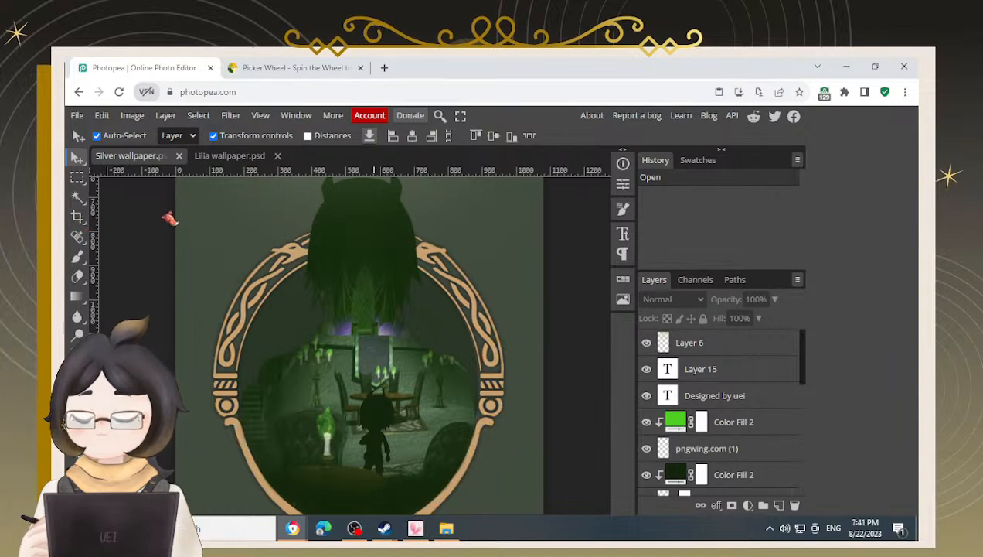
Switch between the Lilia and Silver wallpaper documents, panning around each canvas to compare them
{"action": "left_click", "coordinate": [224, 156]}
{"action": "left_click", "coordinate": [203, 240]}
{"action": "key", "text": "space"}
{"action": "left_click_drag", "start_coordinate": [268, 212], "coordinate": [296, 229]}
{"action": "left_click_drag", "start_coordinate": [372, 354], "coordinate": [367, 345]}
{"action": "left_click_drag", "start_coordinate": [287, 274], "coordinate": [407, 395]}
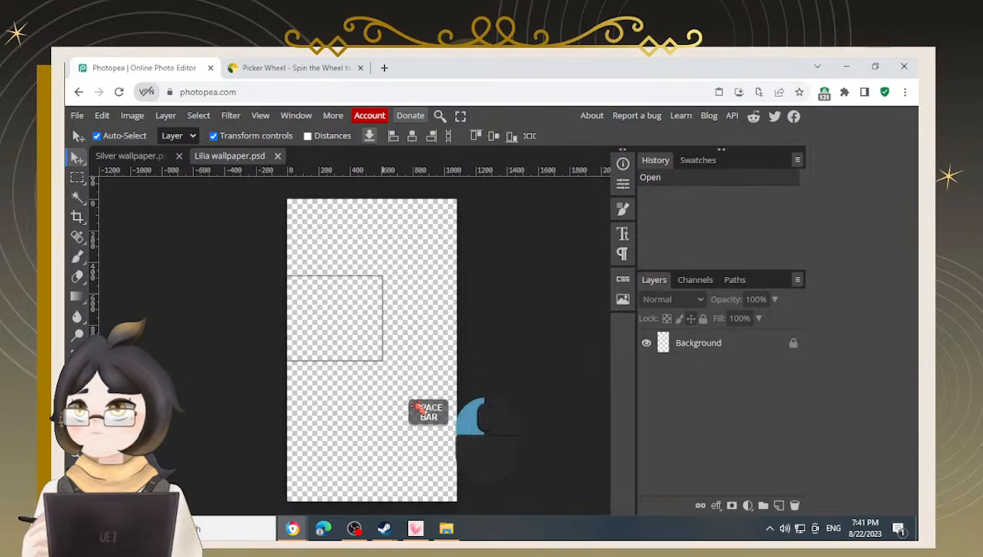
{"action": "left_click", "coordinate": [122, 158]}
{"action": "scroll", "coordinate": [298, 303], "scroll_direction": "down", "scroll_amount": 5}
{"action": "key", "text": "space"}
{"action": "left_click_drag", "start_coordinate": [406, 249], "coordinate": [422, 279]}
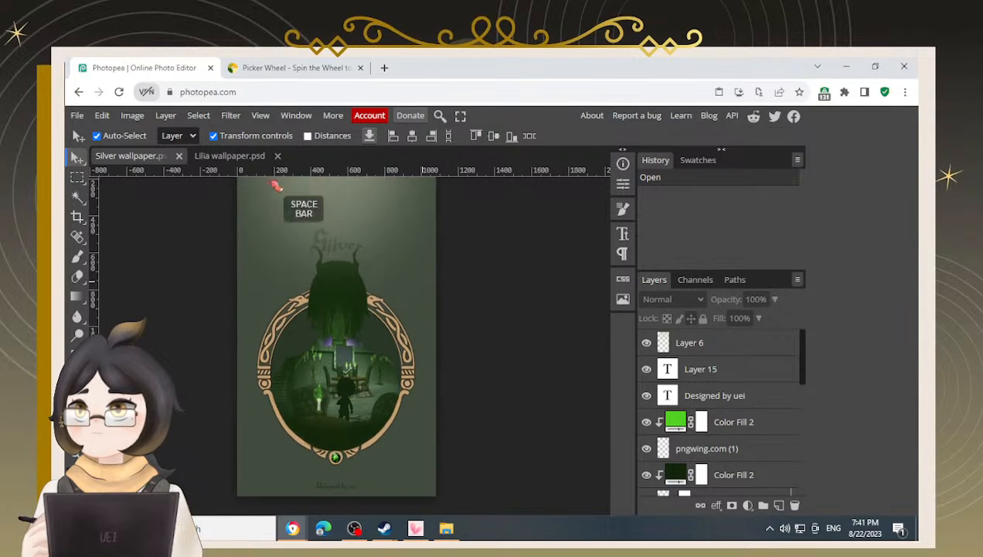
{"action": "left_click", "coordinate": [248, 157]}
{"action": "key", "text": "space"}
{"action": "left_click_drag", "start_coordinate": [403, 350], "coordinate": [389, 345]}
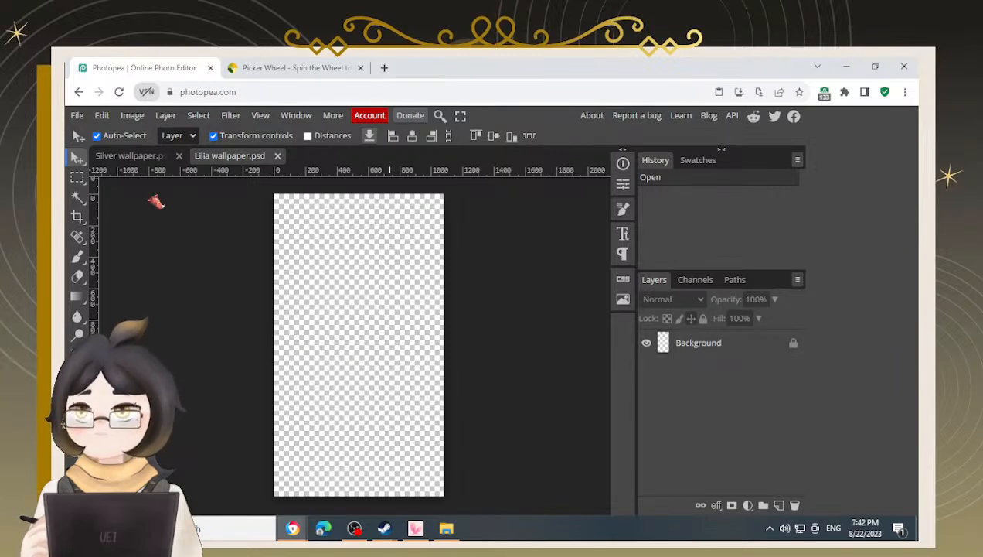
{"action": "key", "text": "space"}
{"action": "left_click_drag", "start_coordinate": [433, 327], "coordinate": [438, 326]}
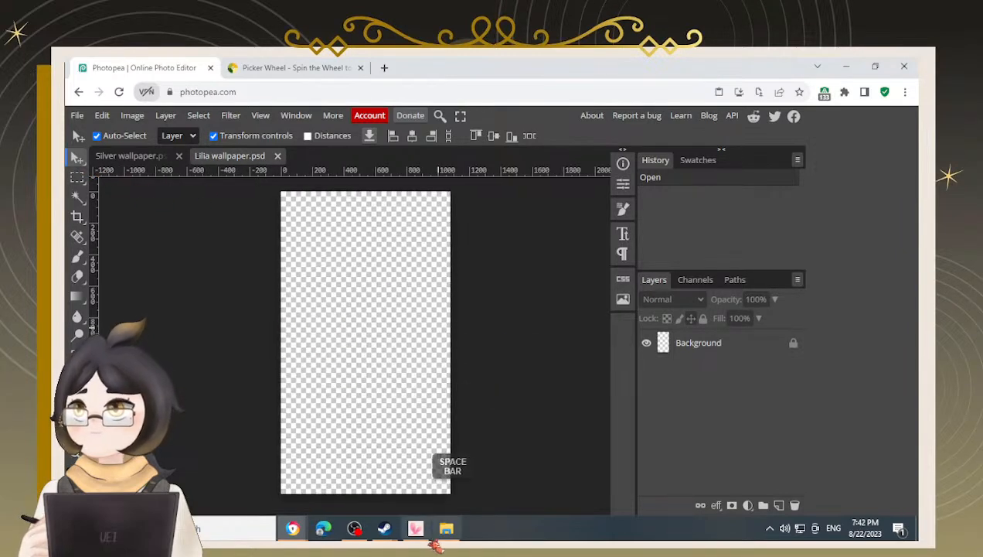
Place the Lilia_Vanrouge_Dorm_Ur character image from the file explorer into the Lilia wallpaper canvas and commit it
{"action": "left_click", "coordinate": [446, 528]}
{"action": "left_click", "coordinate": [537, 306]}
{"action": "left_click_drag", "start_coordinate": [575, 309], "coordinate": [491, 362]}
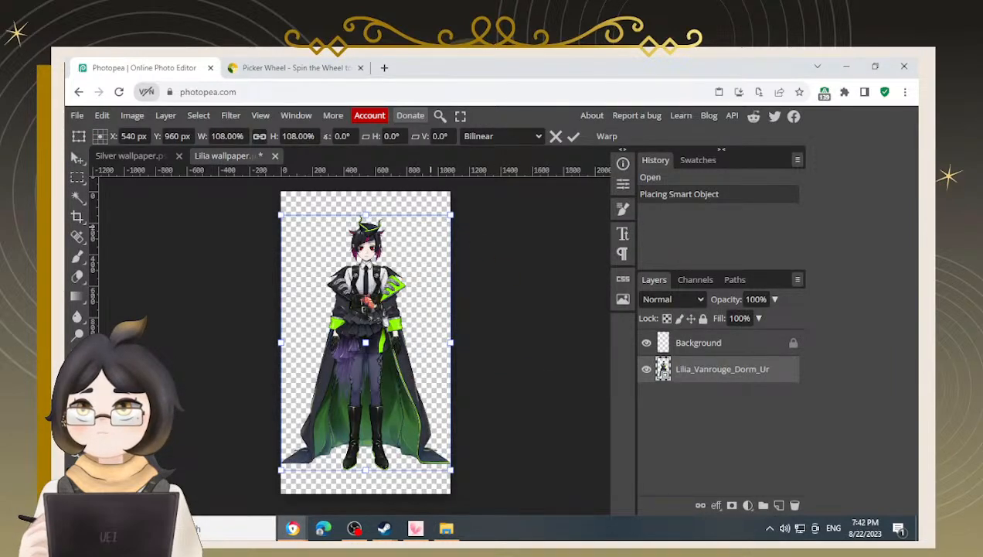
{"action": "left_click", "coordinate": [78, 178]}
{"action": "left_click", "coordinate": [79, 157]}
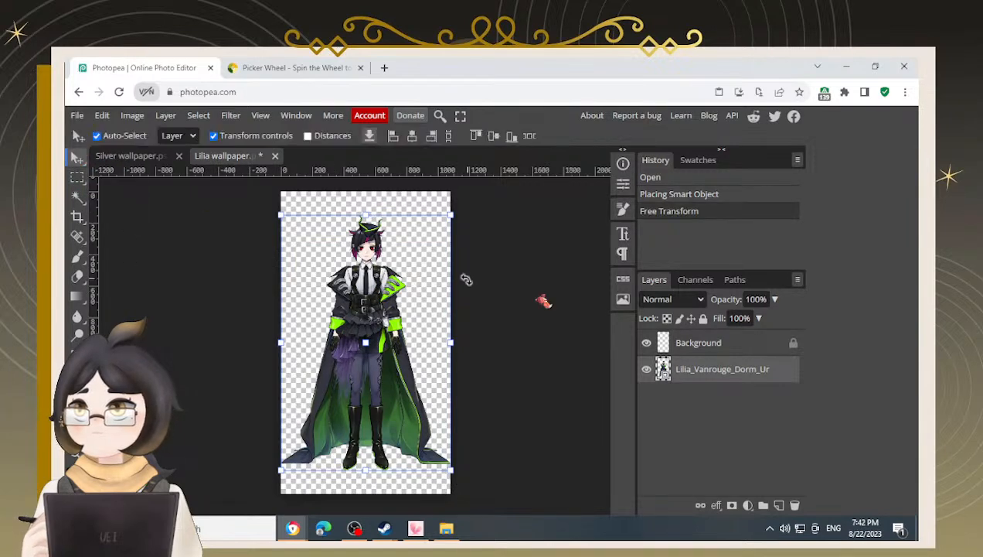
Zoom in and pan across the placed character image to inspect its details from head to boots
{"action": "scroll", "coordinate": [417, 311], "scroll_direction": "up", "scroll_amount": 4}
{"action": "scroll", "coordinate": [358, 272], "scroll_direction": "up", "scroll_amount": 1}
{"action": "left_click_drag", "start_coordinate": [416, 244], "coordinate": [443, 333]}
{"action": "left_click_drag", "start_coordinate": [472, 398], "coordinate": [523, 319]}
{"action": "left_click_drag", "start_coordinate": [507, 458], "coordinate": [523, 392]}
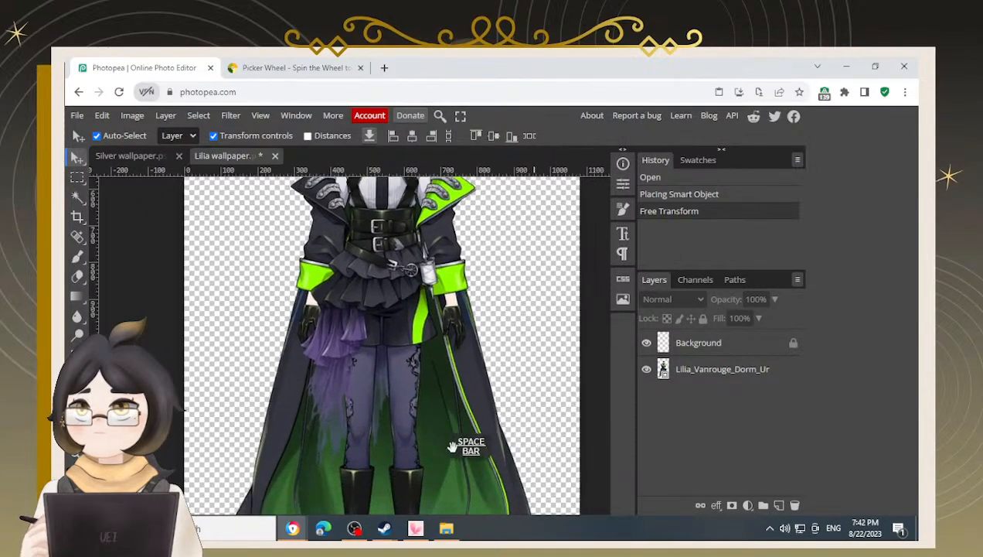
{"action": "left_click_drag", "start_coordinate": [461, 470], "coordinate": [460, 391]}
{"action": "mouse_move", "coordinate": [405, 473]}
{"action": "left_mouse_down"}
{"action": "mouse_move", "coordinate": [421, 409]}
{"action": "mouse_move", "coordinate": [395, 456]}
{"action": "mouse_move", "coordinate": [392, 487]}
{"action": "left_mouse_up"}
{"action": "left_click_drag", "start_coordinate": [386, 391], "coordinate": [378, 469]}
{"action": "left_click_drag", "start_coordinate": [395, 363], "coordinate": [402, 457]}
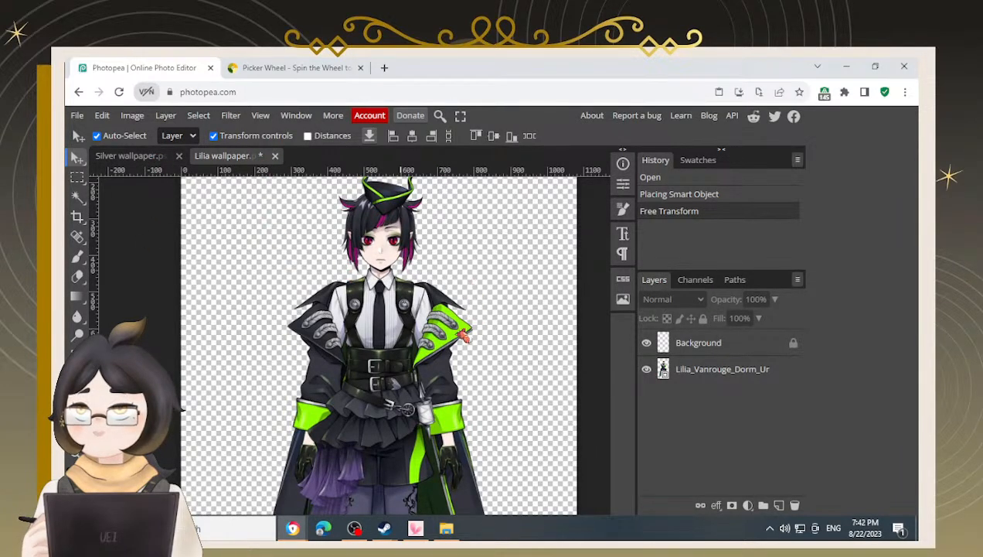
{"action": "scroll", "coordinate": [389, 346], "scroll_direction": "down", "scroll_amount": 4}
{"action": "scroll", "coordinate": [389, 346], "scroll_direction": "up", "scroll_amount": 4}
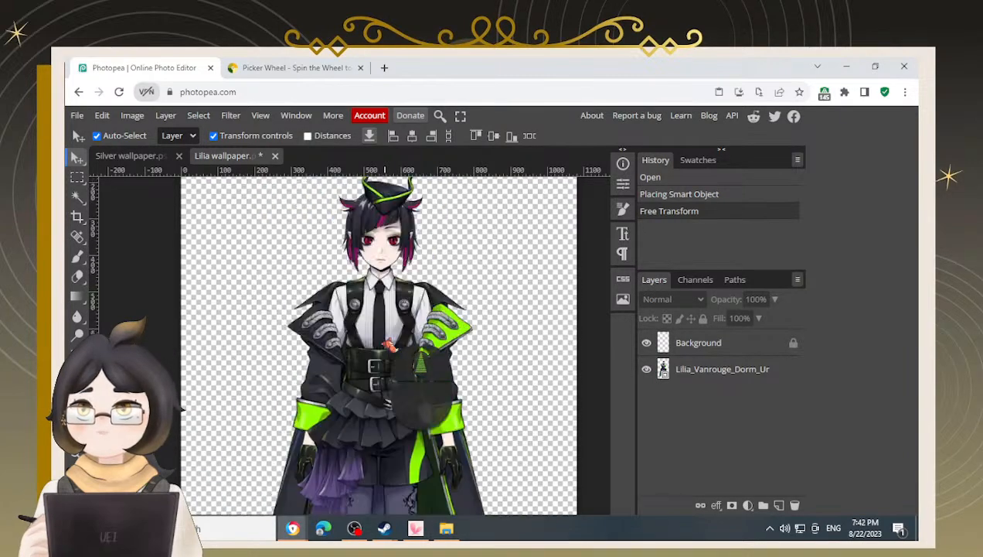
{"action": "scroll", "coordinate": [371, 309], "scroll_direction": "down", "scroll_amount": 4}
{"action": "scroll", "coordinate": [390, 232], "scroll_direction": "up", "scroll_amount": 2, "text": "alt"}
{"action": "left_click_drag", "start_coordinate": [390, 232], "coordinate": [374, 382]}
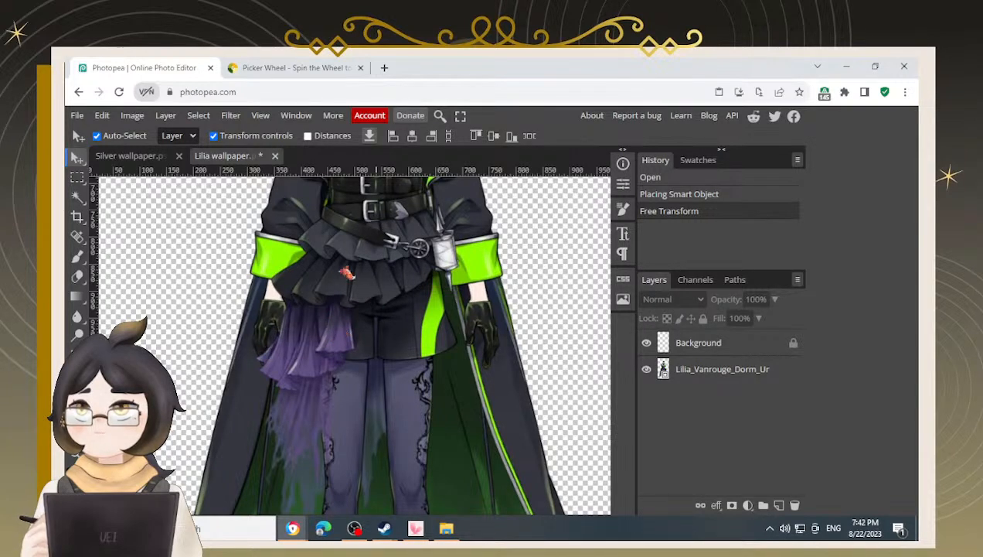
{"action": "left_click_drag", "start_coordinate": [340, 219], "coordinate": [339, 338]}
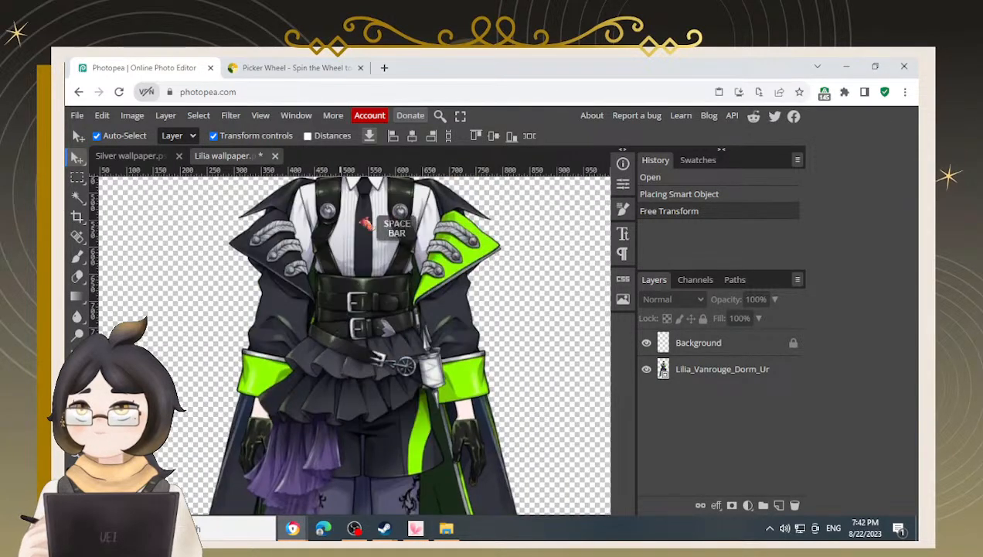
{"action": "scroll", "coordinate": [344, 290], "scroll_direction": "down", "scroll_amount": 4}
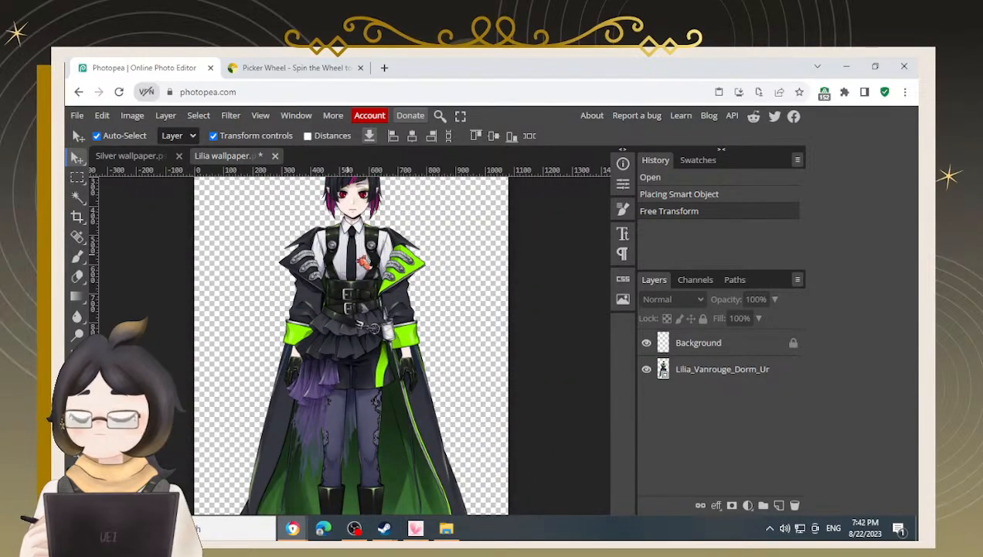
{"action": "scroll", "coordinate": [363, 263], "scroll_direction": "up", "scroll_amount": 3}
{"action": "scroll", "coordinate": [369, 260], "scroll_direction": "down", "scroll_amount": 1}
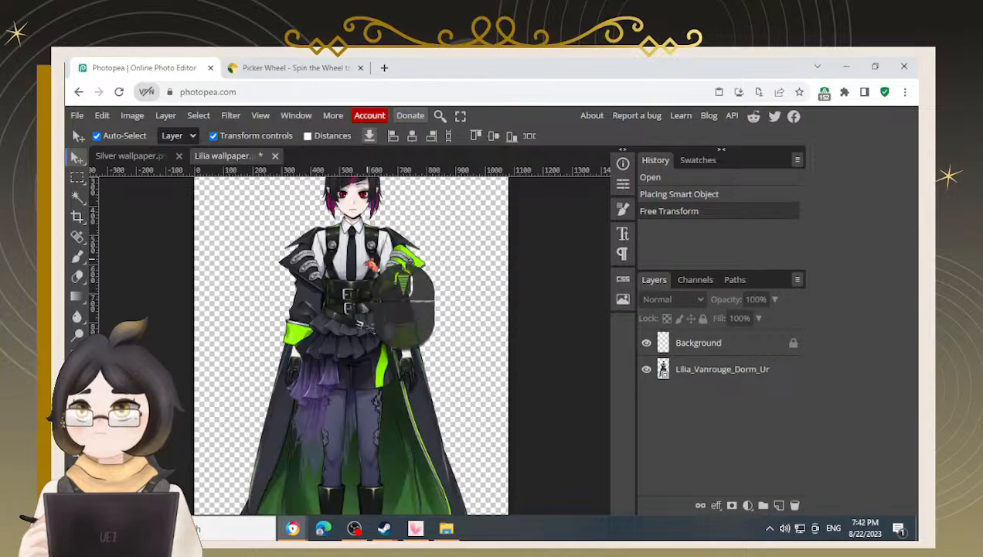
{"action": "scroll", "coordinate": [368, 260], "scroll_direction": "up", "scroll_amount": 2}
{"action": "scroll", "coordinate": [370, 325], "scroll_direction": "up", "scroll_amount": 2}
{"action": "scroll", "coordinate": [375, 329], "scroll_direction": "up", "scroll_amount": 5}
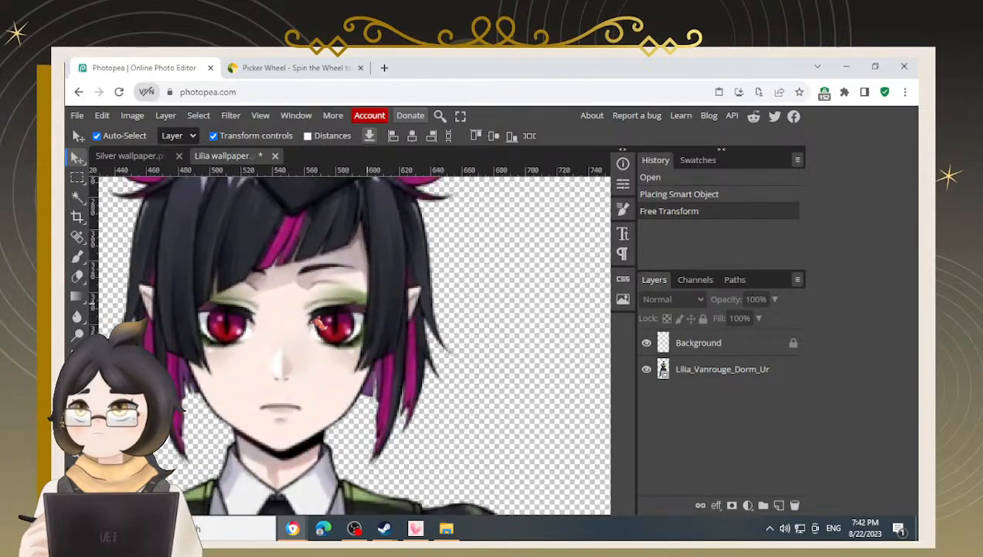
{"action": "scroll", "coordinate": [303, 324], "scroll_direction": "down", "scroll_amount": 3}
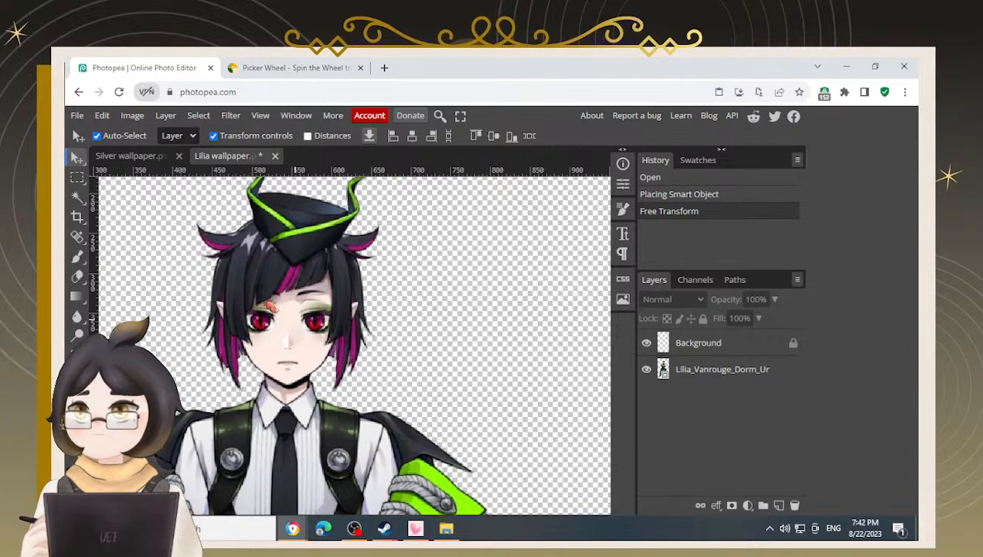
{"action": "key", "text": "space"}
{"action": "left_click_drag", "start_coordinate": [294, 352], "coordinate": [339, 292]}
{"action": "scroll", "coordinate": [338, 333], "scroll_direction": "down", "scroll_amount": 2}
{"action": "scroll", "coordinate": [344, 395], "scroll_direction": "down", "scroll_amount": 3}
{"action": "key", "text": "space"}
{"action": "left_click_drag", "start_coordinate": [389, 438], "coordinate": [373, 351]}
{"action": "scroll", "coordinate": [402, 417], "scroll_direction": "down", "scroll_amount": 2}
{"action": "scroll", "coordinate": [408, 415], "scroll_direction": "up", "scroll_amount": 5}
{"action": "scroll", "coordinate": [408, 416], "scroll_direction": "up", "scroll_amount": 2}
{"action": "key", "text": "space"}
{"action": "left_click_drag", "start_coordinate": [395, 463], "coordinate": [432, 301]}
{"action": "left_click_drag", "start_coordinate": [442, 480], "coordinate": [430, 314]}
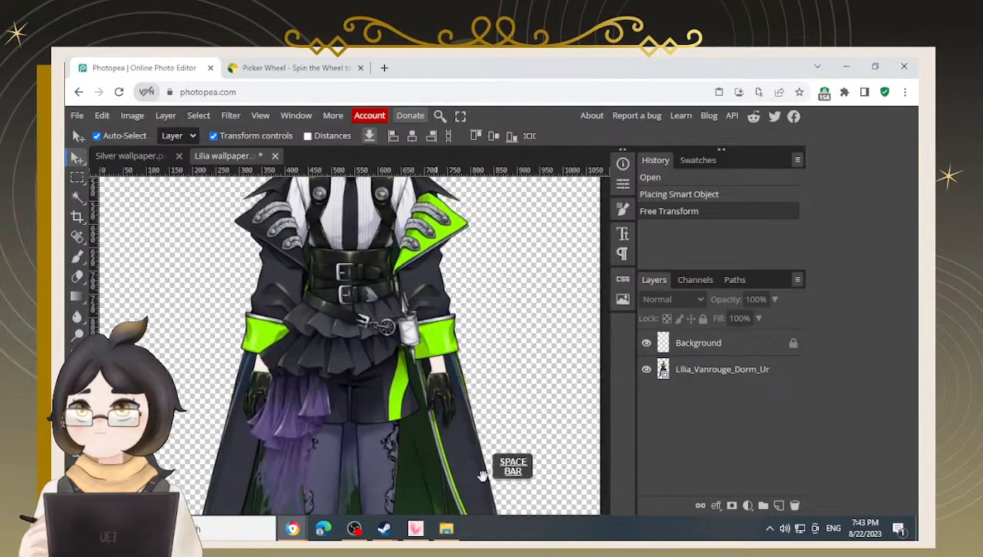
{"action": "scroll", "coordinate": [450, 412], "scroll_direction": "up", "scroll_amount": 2}
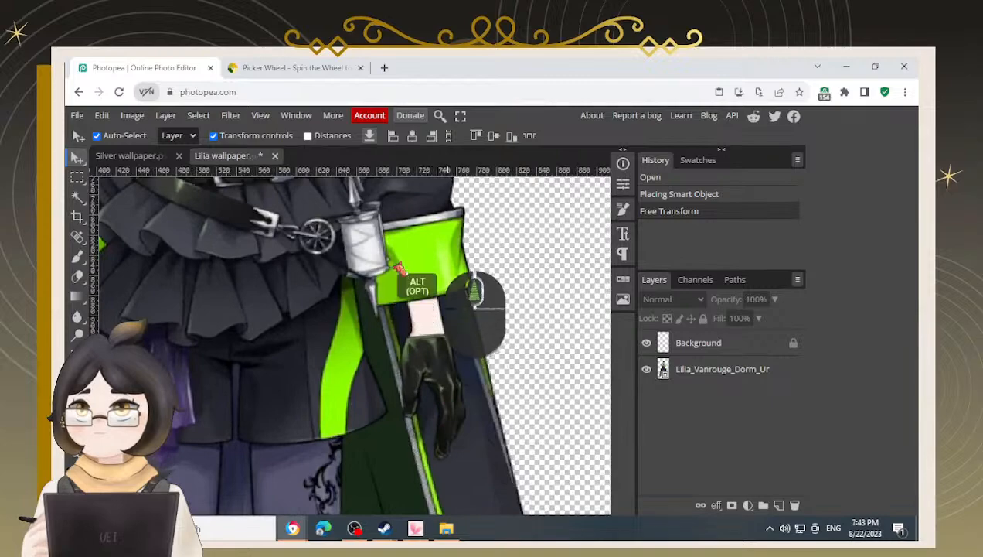
{"action": "scroll", "coordinate": [377, 238], "scroll_direction": "up", "scroll_amount": 2}
{"action": "left_click_drag", "start_coordinate": [377, 332], "coordinate": [375, 452]}
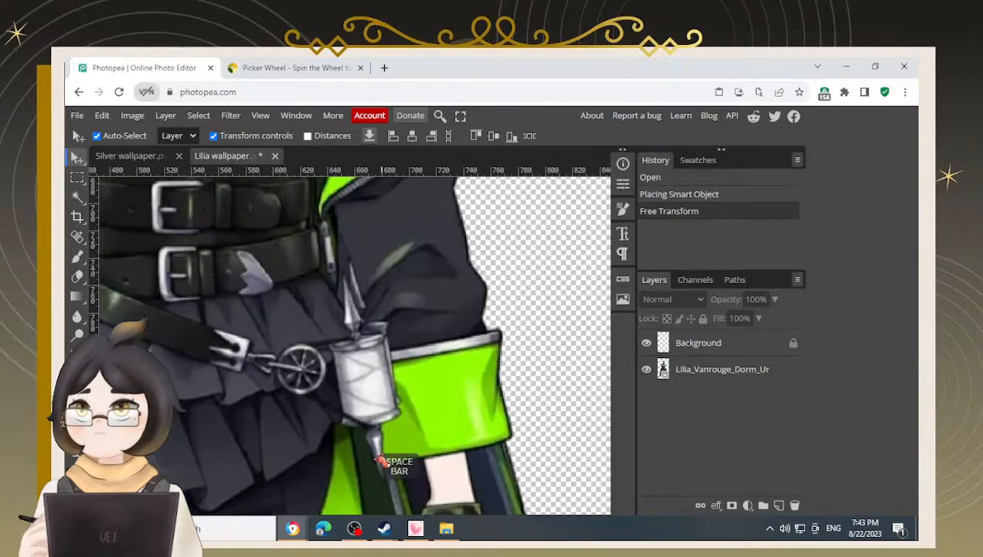
{"action": "scroll", "coordinate": [370, 444], "scroll_direction": "down", "scroll_amount": 2}
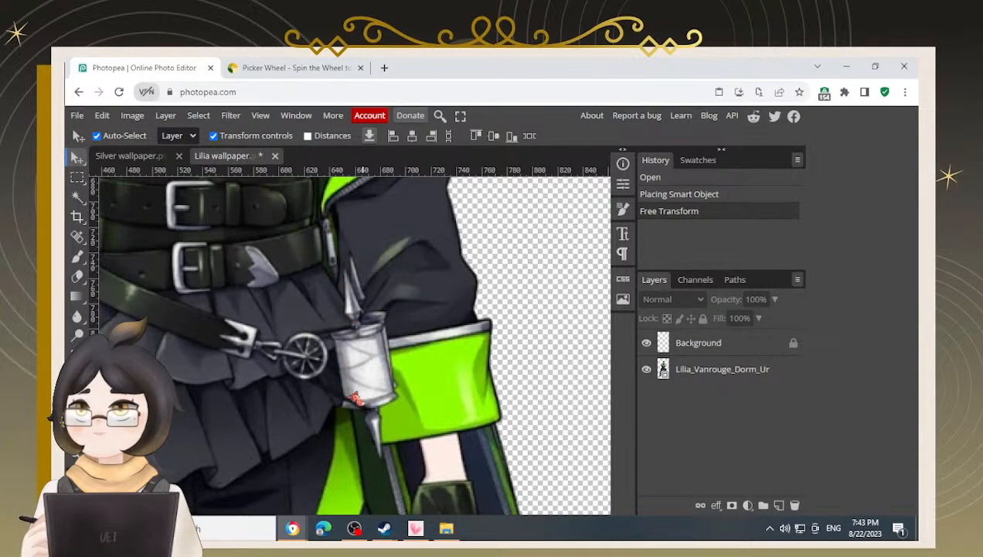
{"action": "scroll", "coordinate": [348, 372], "scroll_direction": "down", "scroll_amount": 2}
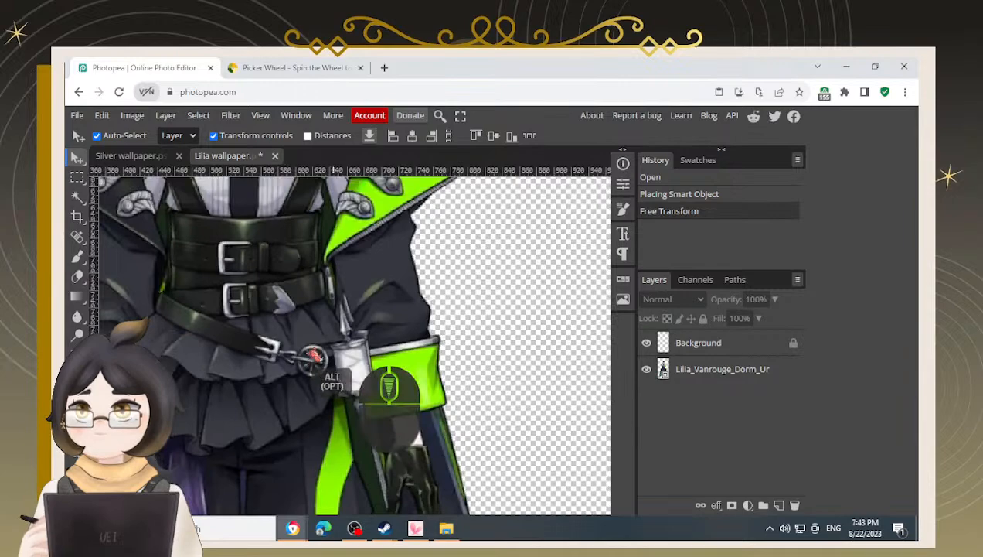
{"action": "scroll", "coordinate": [279, 359], "scroll_direction": "down", "scroll_amount": 1}
{"action": "left_click_drag", "start_coordinate": [352, 398], "coordinate": [412, 291]}
{"action": "left_click_drag", "start_coordinate": [463, 382], "coordinate": [454, 278]}
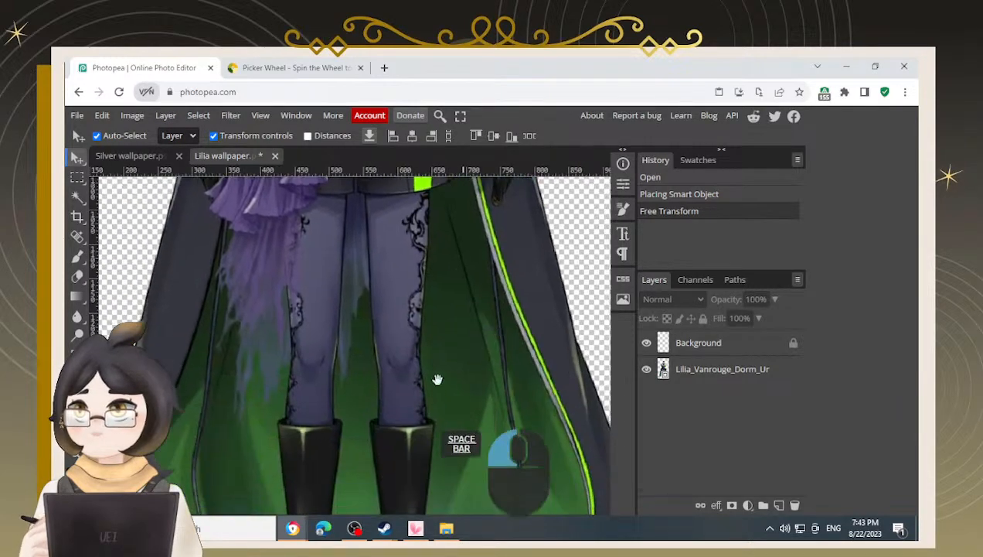
{"action": "left_click_drag", "start_coordinate": [435, 395], "coordinate": [453, 276]}
{"action": "left_click_drag", "start_coordinate": [455, 434], "coordinate": [500, 340]}
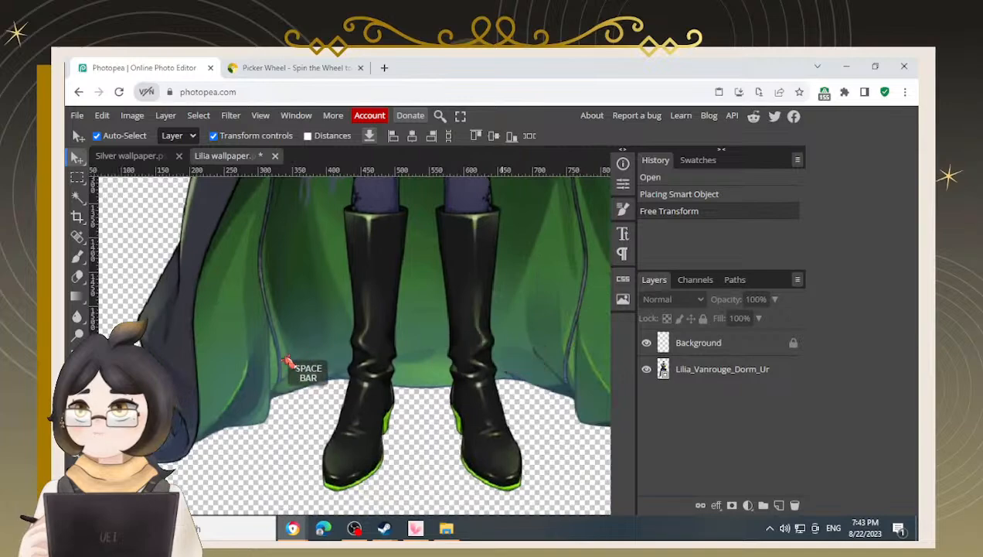
{"action": "scroll", "coordinate": [237, 376], "scroll_direction": "down", "scroll_amount": 3}
{"action": "scroll", "coordinate": [303, 251], "scroll_direction": "down", "scroll_amount": 2}
{"action": "left_click_drag", "start_coordinate": [301, 224], "coordinate": [287, 402]}
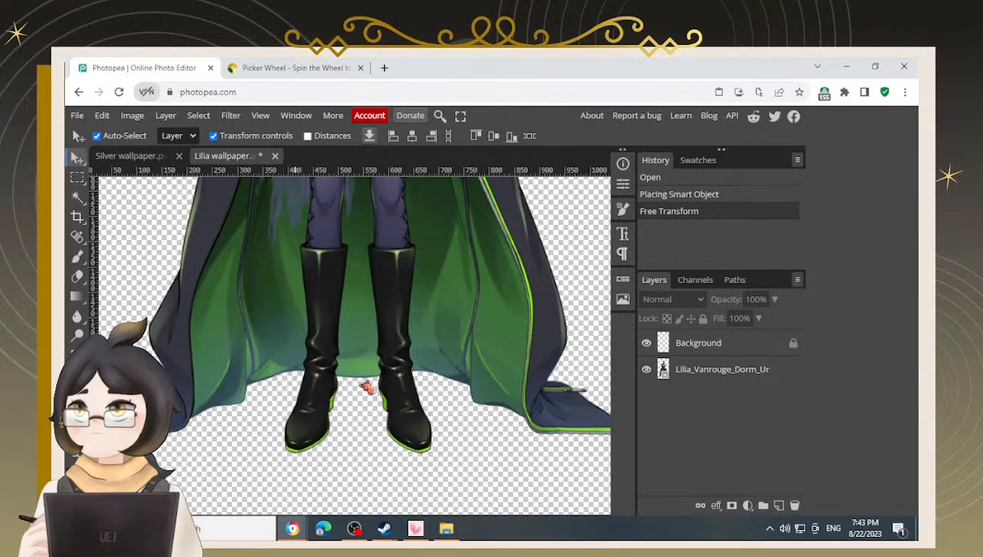
{"action": "scroll", "coordinate": [212, 361], "scroll_direction": "down", "scroll_amount": 3}
{"action": "left_click_drag", "start_coordinate": [292, 235], "coordinate": [304, 341]}
{"action": "scroll", "coordinate": [303, 239], "scroll_direction": "down", "scroll_amount": 1}
{"action": "left_click_drag", "start_coordinate": [312, 235], "coordinate": [317, 294]}
{"action": "left_click_drag", "start_coordinate": [335, 349], "coordinate": [348, 336]}
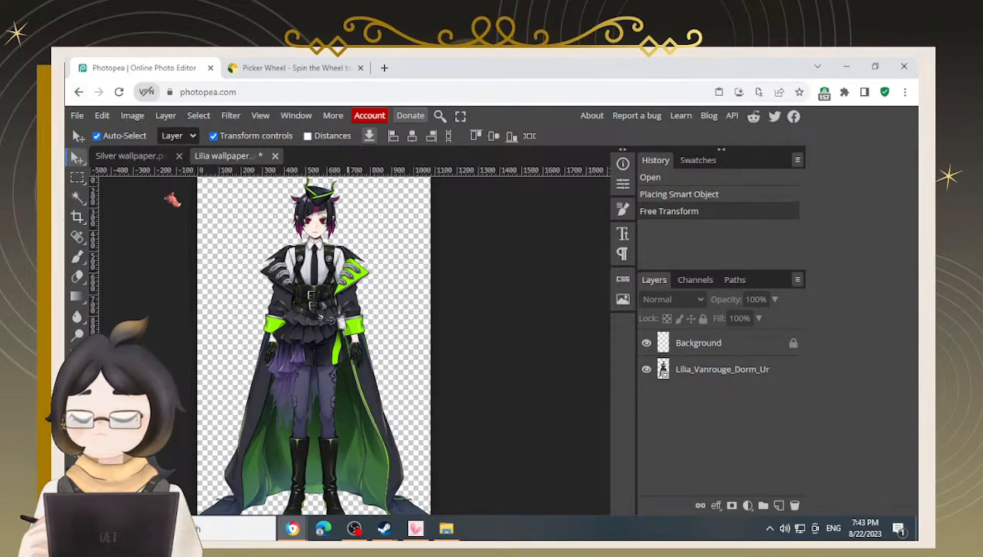
{"action": "scroll", "coordinate": [323, 268], "scroll_direction": "down", "scroll_amount": 2}
{"action": "left_click_drag", "start_coordinate": [412, 264], "coordinate": [438, 278]}
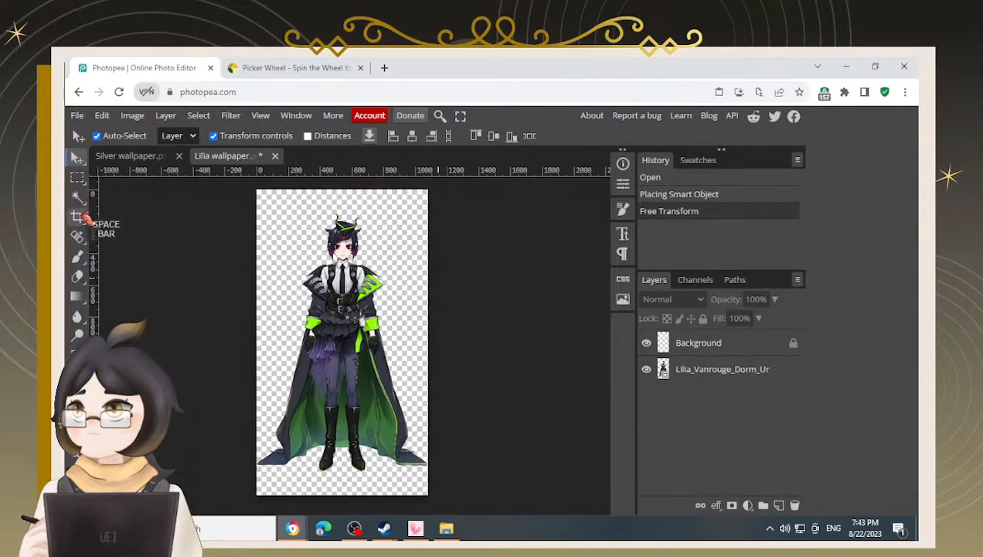
Draw a rectangular selection around the character's head and upper body
{"action": "left_click", "coordinate": [77, 177]}
{"action": "left_click_drag", "start_coordinate": [278, 205], "coordinate": [407, 317]}
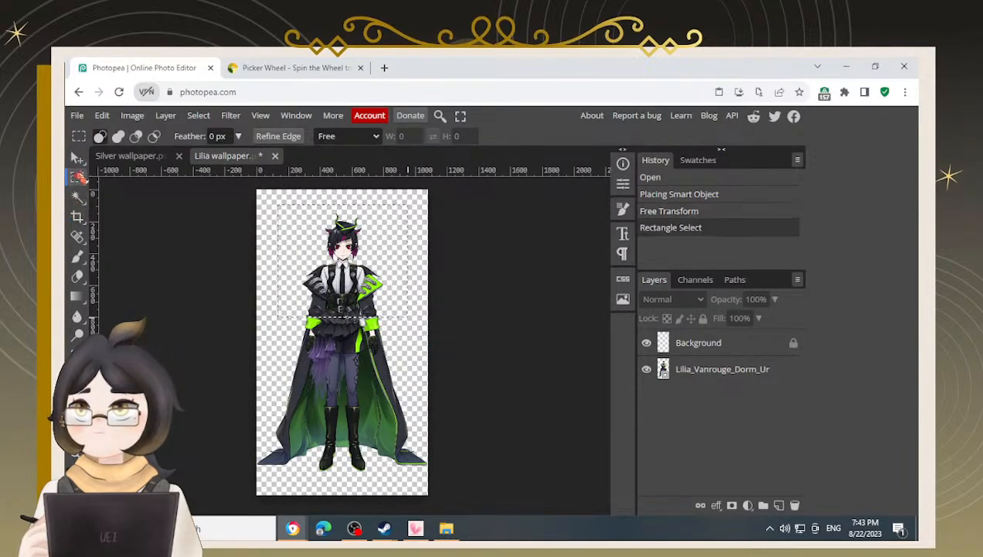
Cut the selected head and upper body into a new layer and hide the original character layer
{"action": "left_click", "coordinate": [77, 157]}
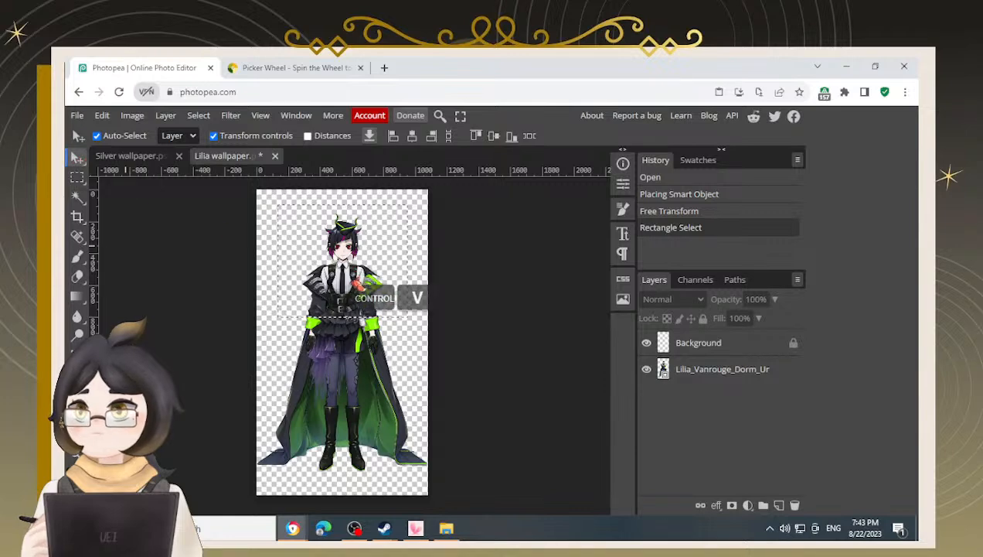
{"action": "left_click", "coordinate": [677, 377]}
{"action": "key", "text": "ctrl+x"}
{"action": "key", "text": "ctrl+v"}
{"action": "left_click", "coordinate": [646, 395]}
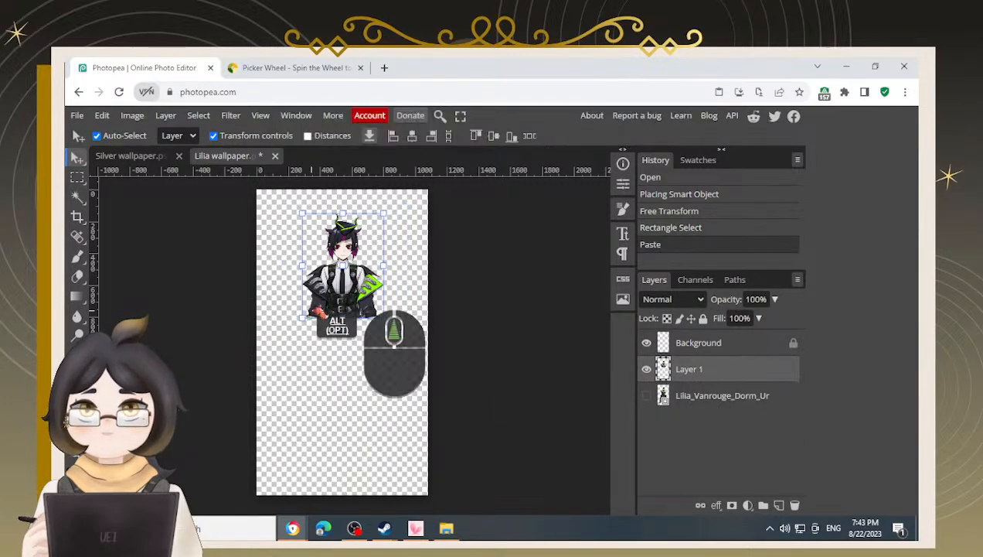
Move the new upper-body layer lower on the canvas
{"action": "scroll", "coordinate": [320, 308], "scroll_direction": "up", "scroll_amount": 4}
{"action": "left_click_drag", "start_coordinate": [360, 294], "coordinate": [340, 382]}
{"action": "scroll", "coordinate": [450, 390], "scroll_direction": "down", "scroll_amount": 2}
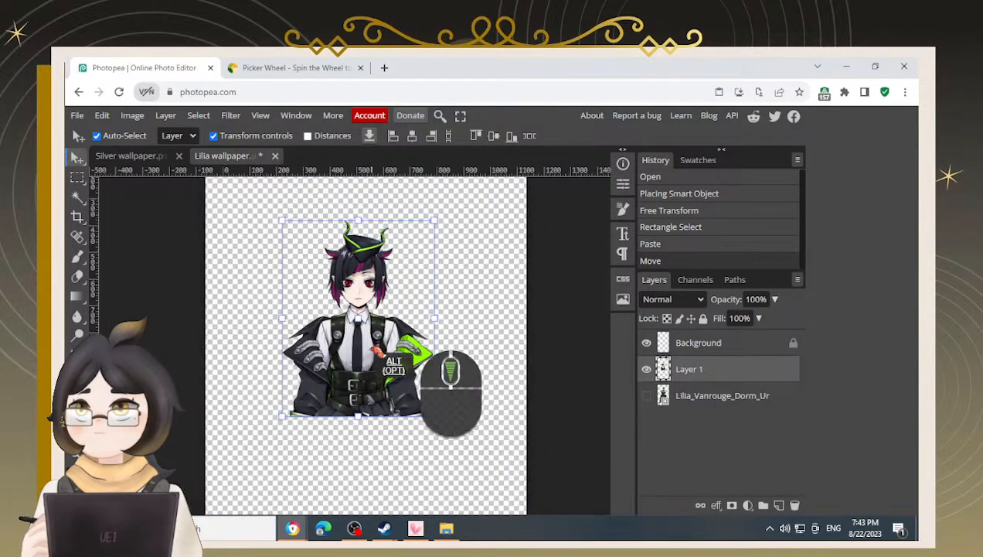
{"action": "scroll", "coordinate": [377, 351], "scroll_direction": "down", "scroll_amount": 2}
Free-transform the upper-body layer, enlarging it to about 160% and centring it in the lower canvas
{"action": "key", "text": "ctrl+t"}
{"action": "left_click_drag", "start_coordinate": [418, 265], "coordinate": [460, 229]}
{"action": "left_click_drag", "start_coordinate": [376, 320], "coordinate": [353, 414]}
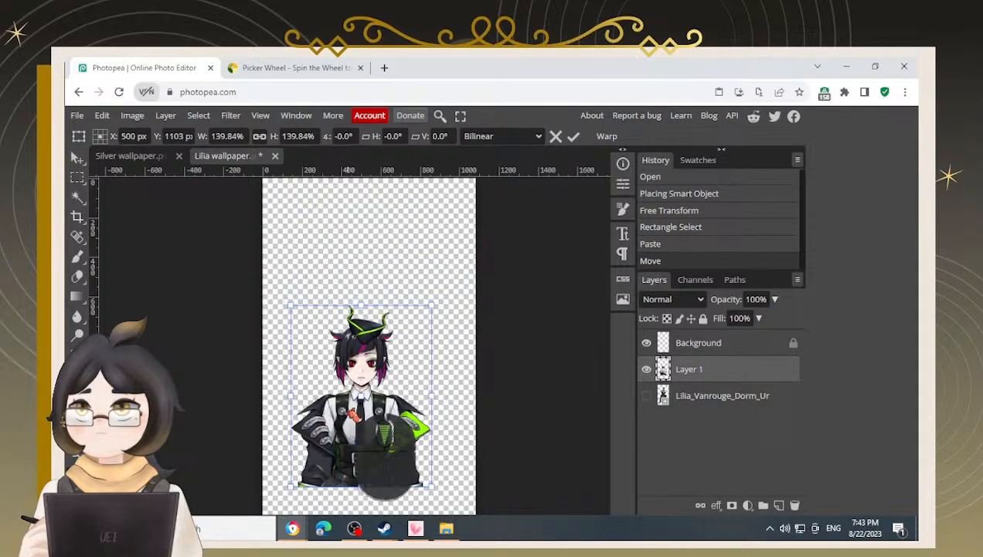
{"action": "scroll", "coordinate": [350, 411], "scroll_direction": "down", "scroll_amount": 1}
{"action": "left_click_drag", "start_coordinate": [377, 364], "coordinate": [385, 383]}
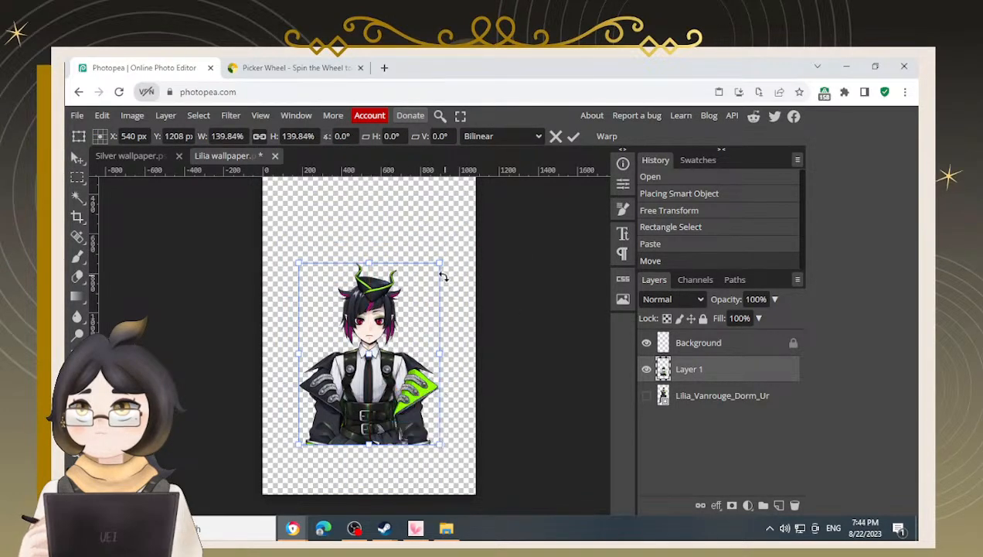
{"action": "left_click_drag", "start_coordinate": [443, 263], "coordinate": [455, 231]}
{"action": "left_click_drag", "start_coordinate": [409, 354], "coordinate": [405, 352]}
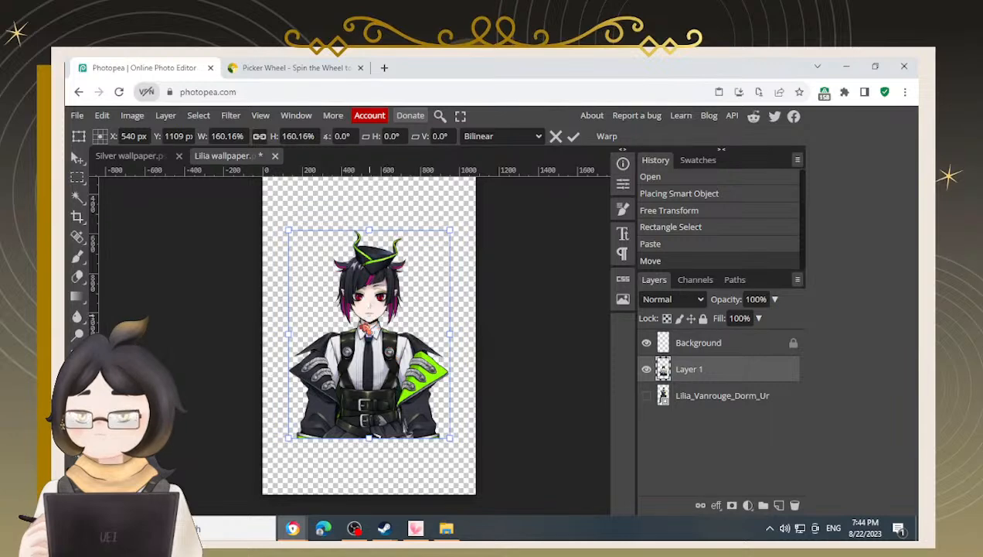
{"action": "left_click_drag", "start_coordinate": [409, 332], "coordinate": [381, 320]}
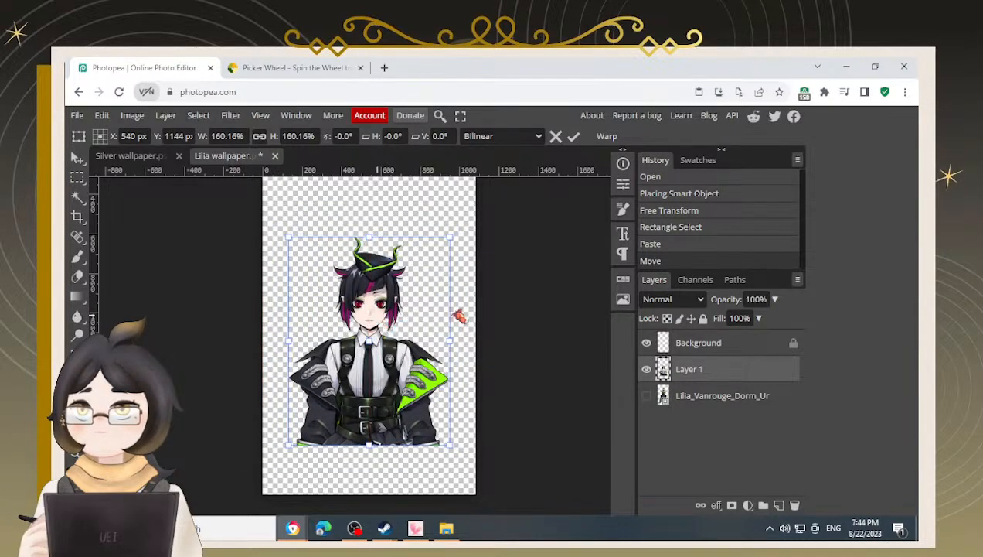
Switch to the Silver wallpaper document and back to the Lilia wallpaper to compare layouts
{"action": "left_click", "coordinate": [129, 157]}
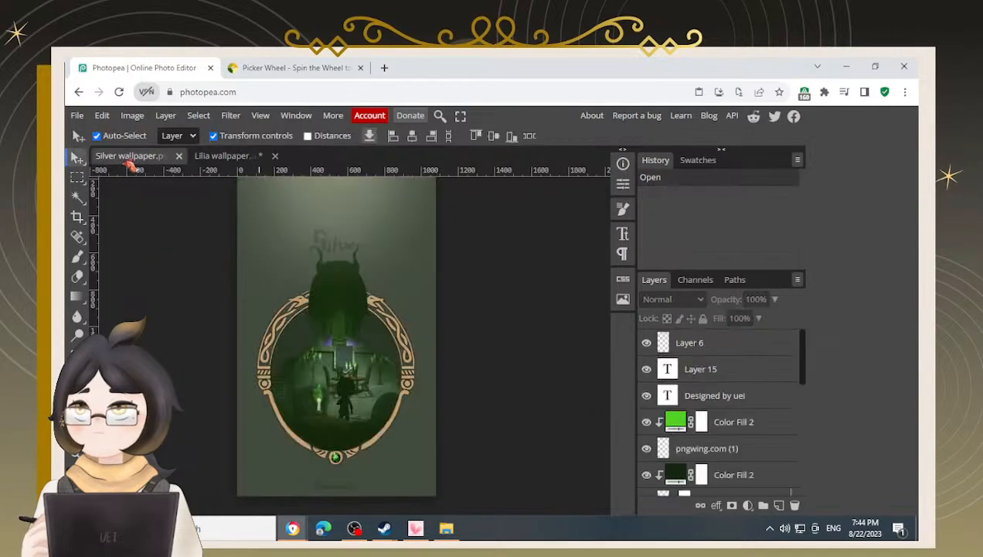
{"action": "left_click", "coordinate": [245, 157]}
{"action": "scroll", "coordinate": [417, 460], "scroll_direction": "up", "scroll_amount": 2}
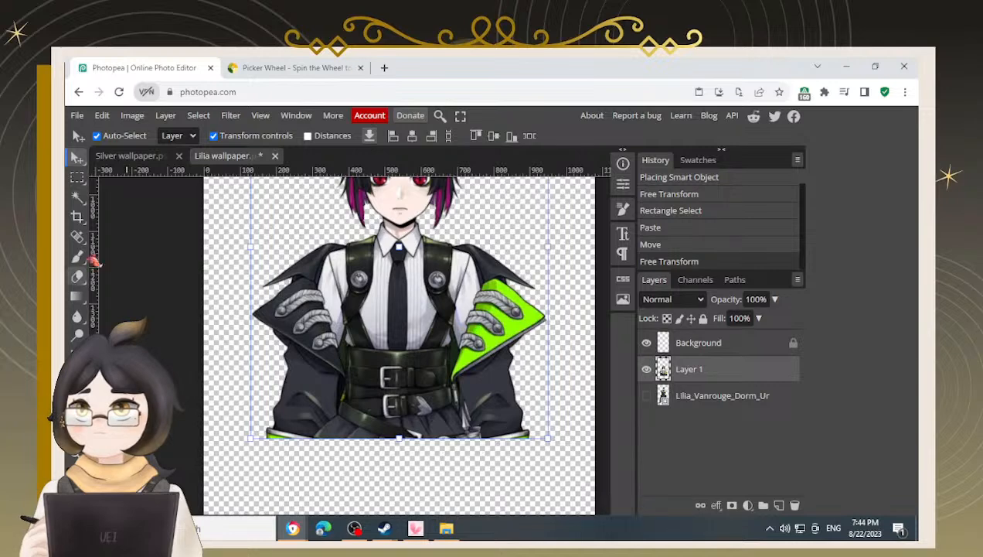
Select and delete the strip below the cropped upper body, then deselect
{"action": "left_click", "coordinate": [77, 177]}
{"action": "left_click_drag", "start_coordinate": [264, 425], "coordinate": [558, 458]}
{"action": "key", "text": "BackSpace"}
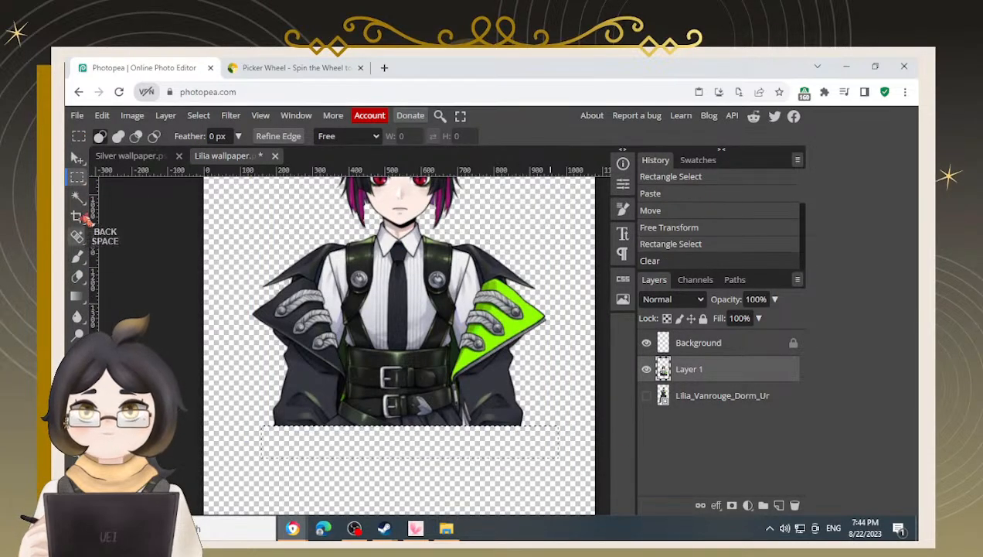
{"action": "left_click", "coordinate": [77, 157]}
{"action": "left_click", "coordinate": [201, 371]}
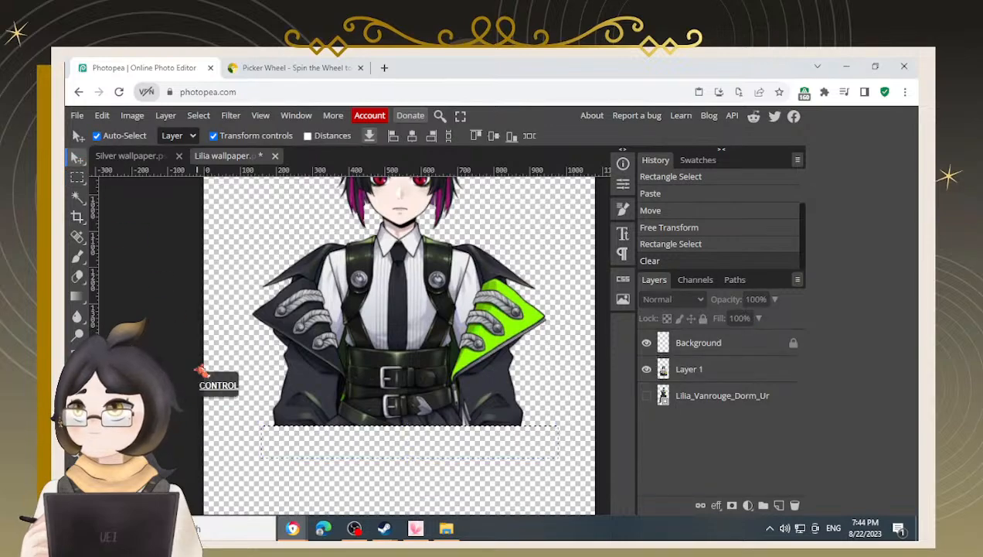
{"action": "key", "text": "ctrl+d"}
Turn the upper-body layer into a black silhouette with Hue/Saturation lightness set to -100
{"action": "scroll", "coordinate": [344, 433], "scroll_direction": "down", "scroll_amount": 4}
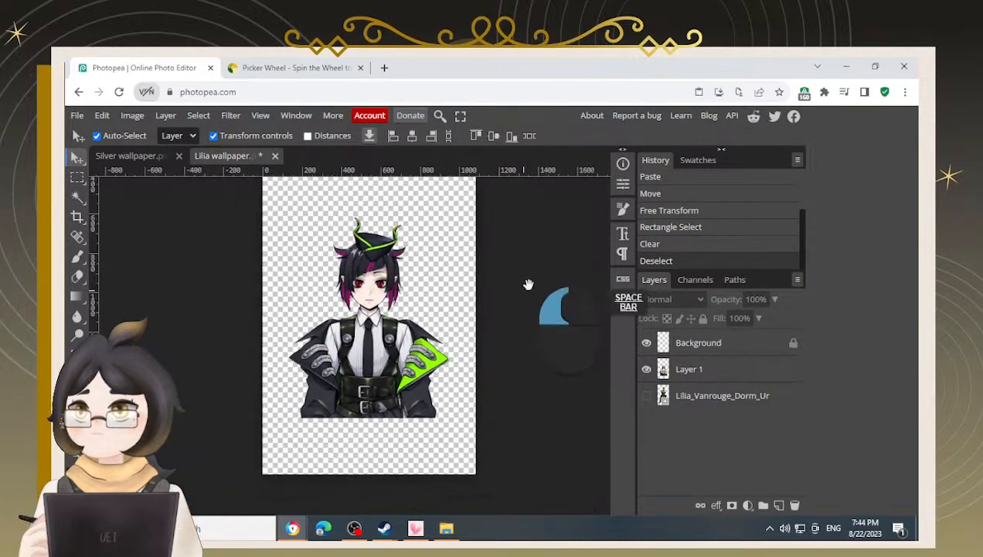
{"action": "left_click_drag", "start_coordinate": [532, 283], "coordinate": [542, 273]}
{"action": "left_click", "coordinate": [381, 340]}
{"action": "key", "text": "ctrl+u"}
{"action": "left_click_drag", "start_coordinate": [369, 354], "coordinate": [172, 370]}
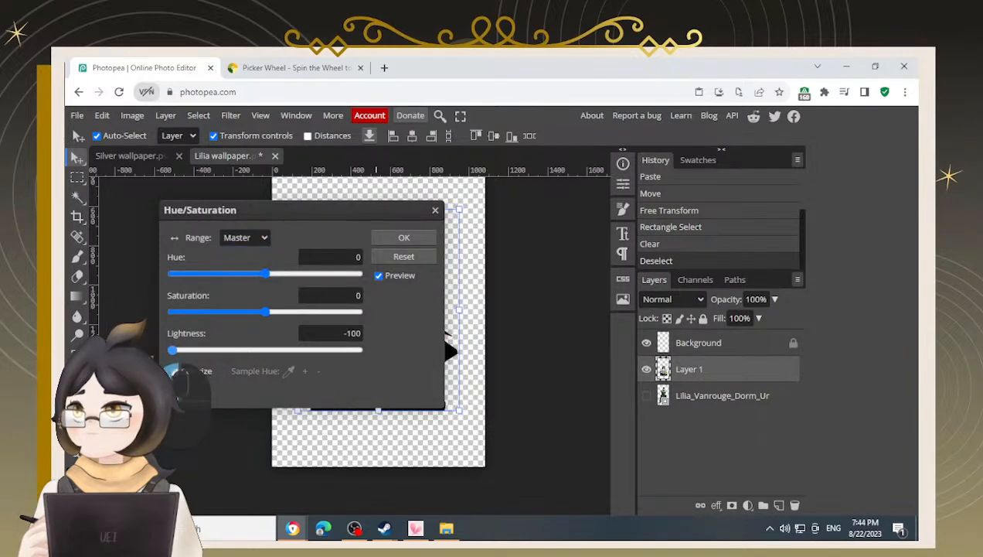
{"action": "left_click", "coordinate": [405, 238]}
Try moving the silhouette layer and undo the move
{"action": "left_click_drag", "start_coordinate": [392, 344], "coordinate": [362, 353]}
{"action": "key", "text": "ctrl+z"}
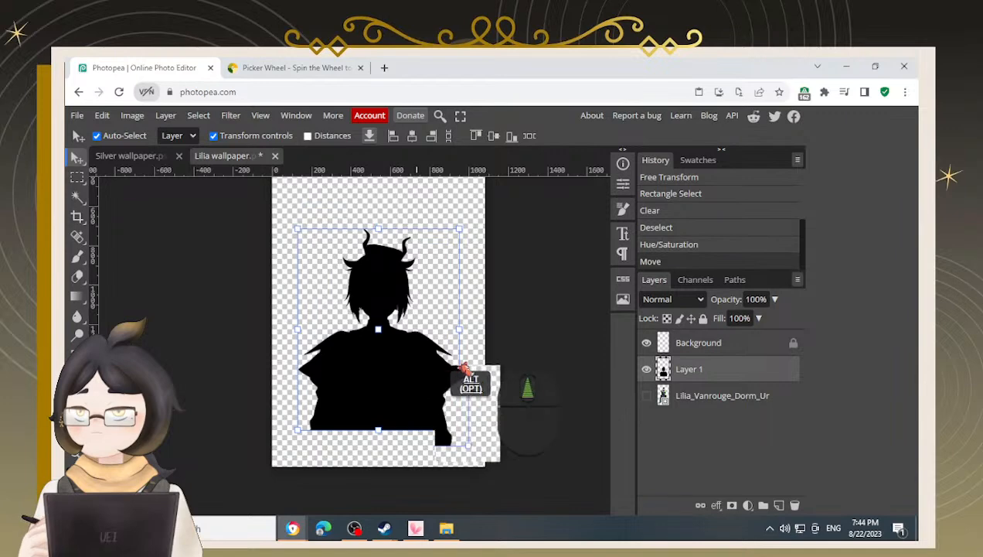
{"action": "scroll", "coordinate": [452, 379], "scroll_direction": "up", "scroll_amount": 3, "text": "alt"}
{"action": "scroll", "coordinate": [447, 381], "scroll_direction": "down", "scroll_amount": 4, "text": "alt"}
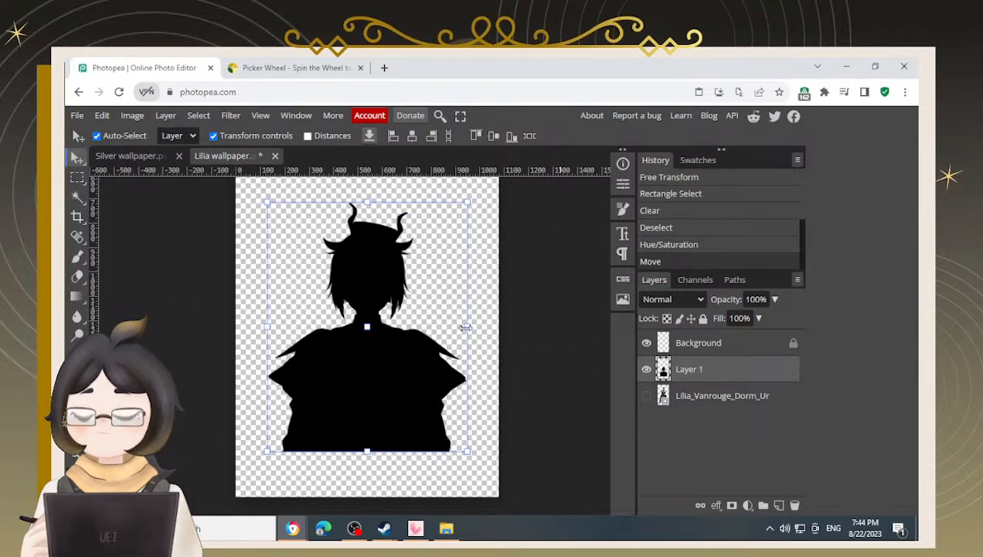
{"action": "left_click", "coordinate": [552, 320]}
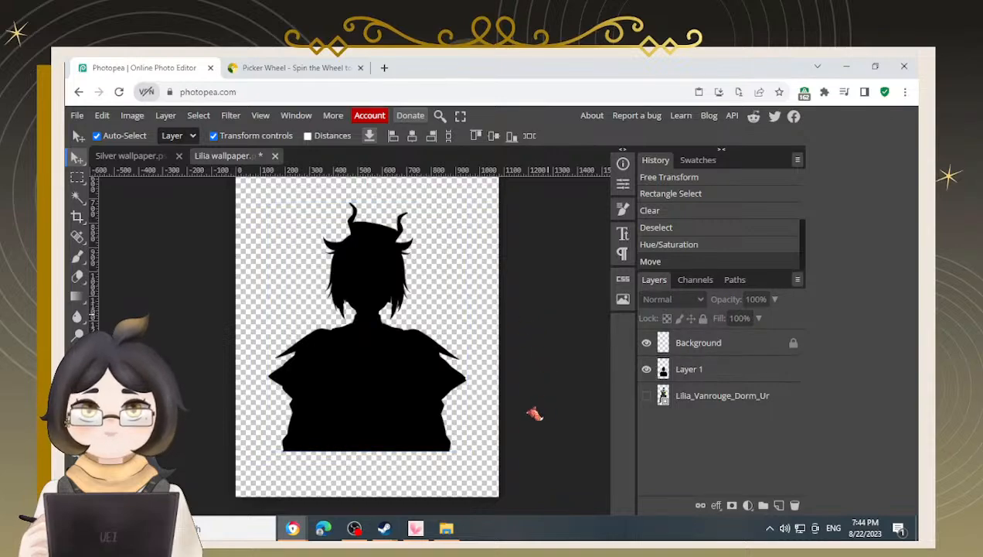
Place the Background_Diasomnia_Dorm_-_Lounge image from the file explorer and order its layer above the silhouette
{"action": "mouse_move", "coordinate": [455, 532]}
{"action": "left_click", "coordinate": [452, 483]}
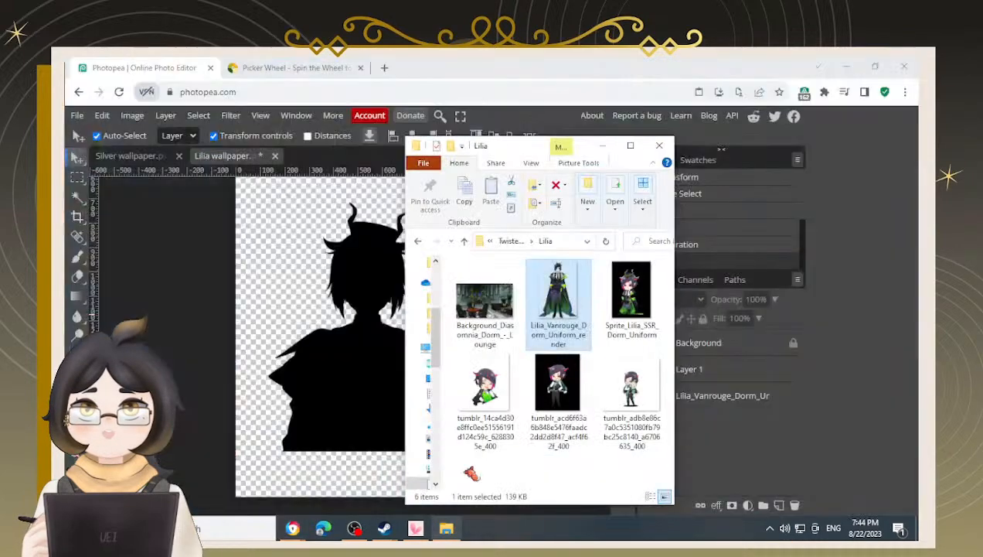
{"action": "left_click", "coordinate": [501, 313]}
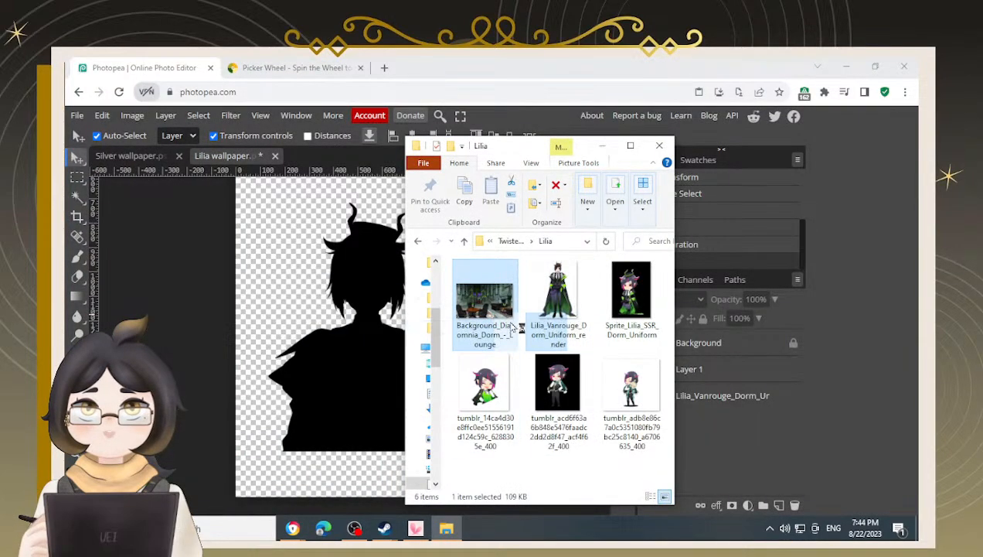
{"action": "left_click_drag", "start_coordinate": [511, 324], "coordinate": [375, 357]}
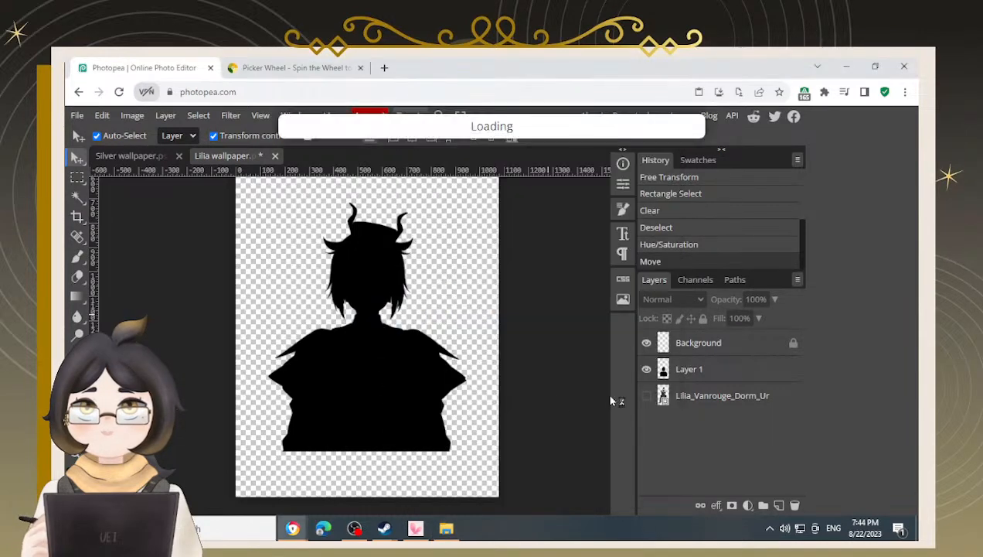
{"action": "left_click_drag", "start_coordinate": [680, 420], "coordinate": [687, 360]}
Enlarge the lounge image and clip it to the silhouette layer as a clipping mask
{"action": "left_click_drag", "start_coordinate": [421, 247], "coordinate": [433, 435]}
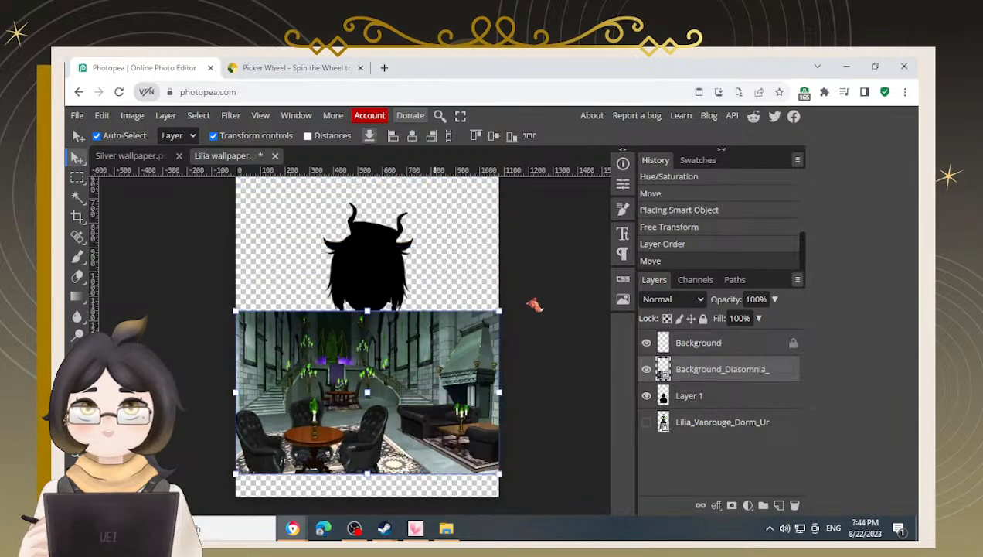
{"action": "left_click_drag", "start_coordinate": [500, 312], "coordinate": [576, 254]}
{"action": "left_click", "coordinate": [694, 375], "text": "alt"}
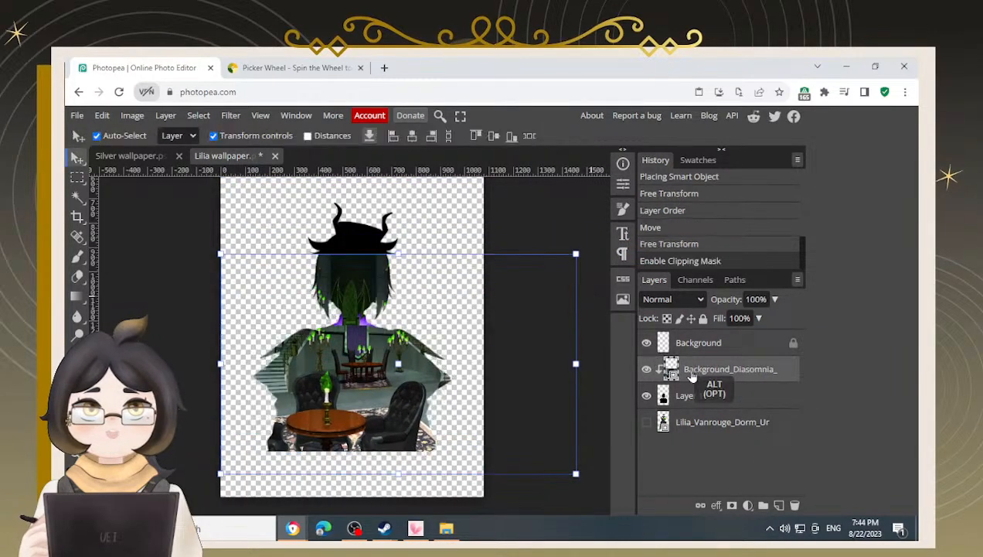
Reposition the clipped lounge image inside the silhouette
{"action": "left_click_drag", "start_coordinate": [353, 428], "coordinate": [396, 460]}
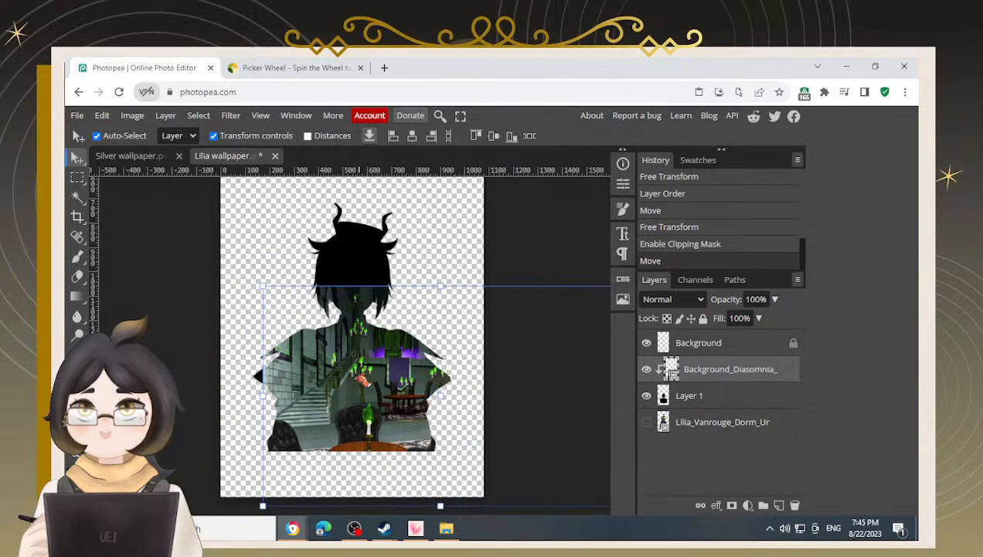
{"action": "left_click_drag", "start_coordinate": [386, 343], "coordinate": [354, 369]}
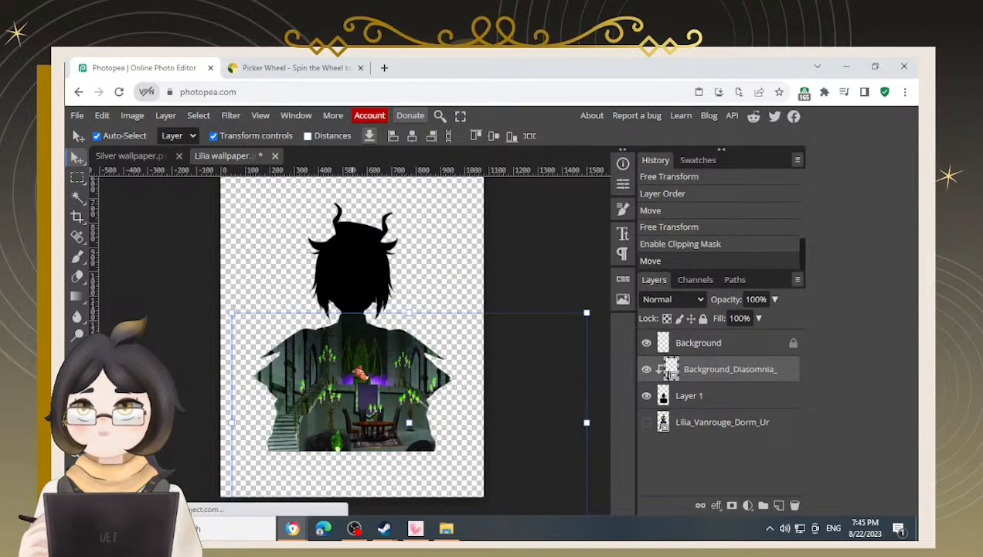
{"action": "left_click_drag", "start_coordinate": [353, 346], "coordinate": [413, 405]}
Scale the lounge image up to about 212% and shift it within the silhouette
{"action": "left_click_drag", "start_coordinate": [298, 266], "coordinate": [242, 233]}
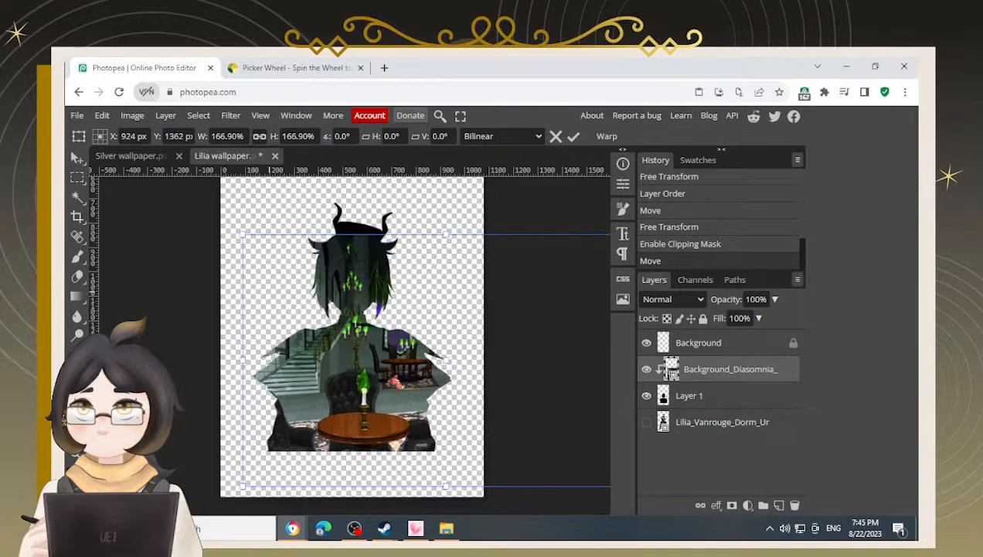
{"action": "left_click_drag", "start_coordinate": [404, 371], "coordinate": [419, 419]}
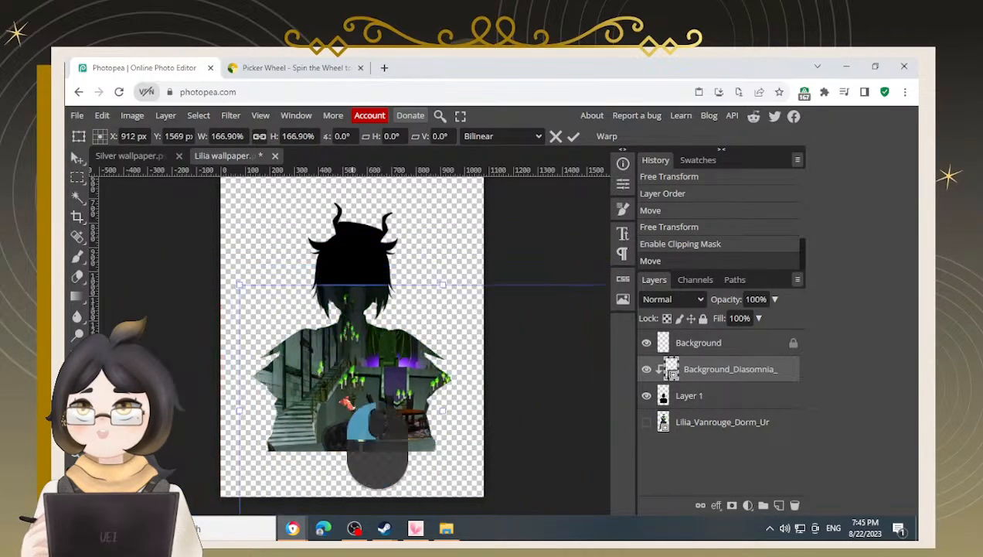
{"action": "left_click_drag", "start_coordinate": [261, 283], "coordinate": [173, 229]}
{"action": "left_click_drag", "start_coordinate": [368, 422], "coordinate": [410, 420]}
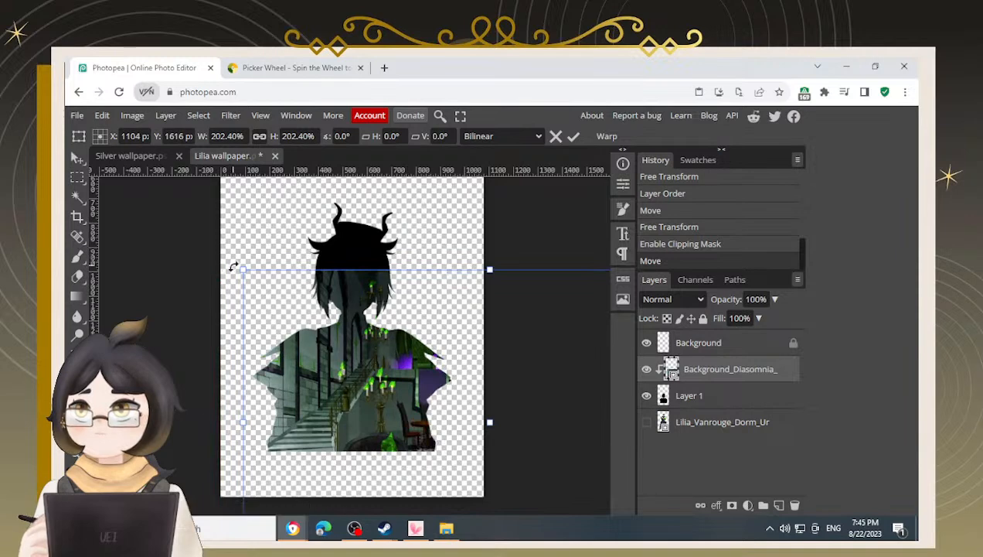
{"action": "left_click_drag", "start_coordinate": [242, 267], "coordinate": [218, 254]}
{"action": "left_click_drag", "start_coordinate": [389, 426], "coordinate": [410, 438]}
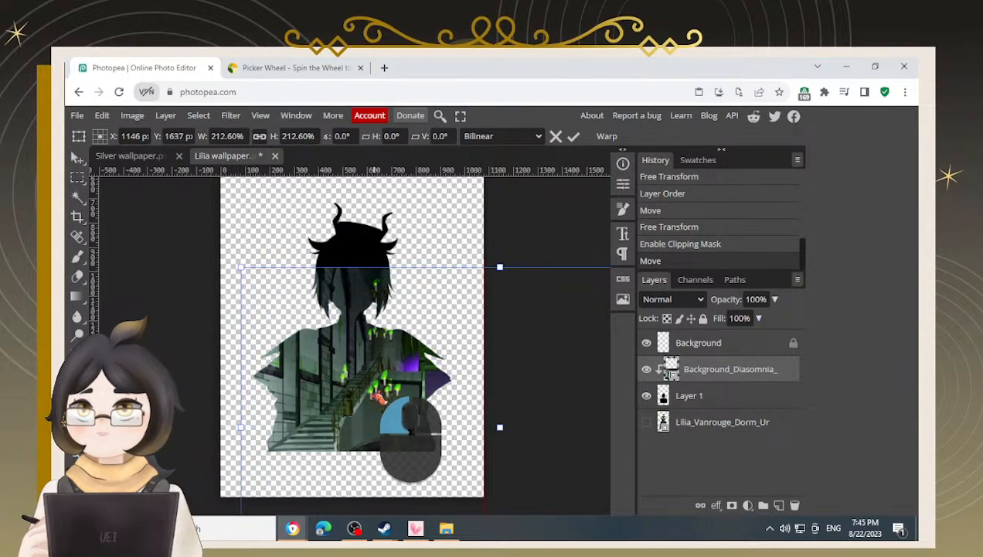
{"action": "left_click_drag", "start_coordinate": [378, 395], "coordinate": [378, 395]}
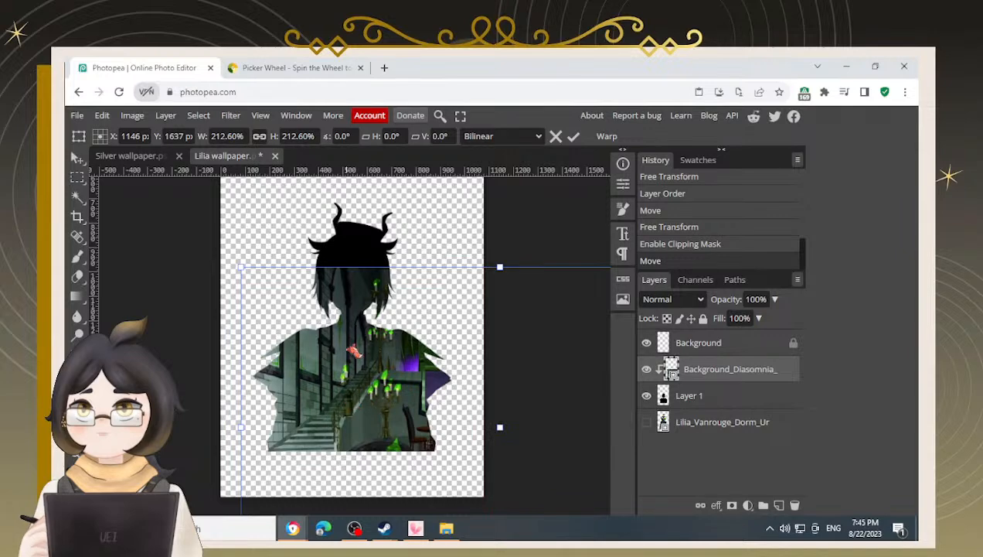
Try several positions for the clipped lounge image inside the silhouette
{"action": "left_click_drag", "start_coordinate": [383, 368], "coordinate": [309, 397]}
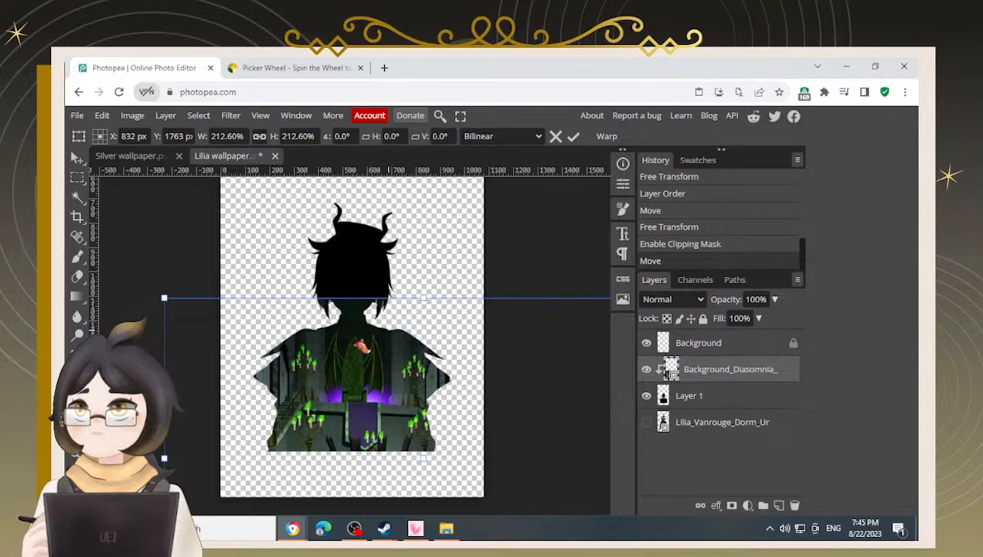
{"action": "left_click_drag", "start_coordinate": [273, 415], "coordinate": [354, 354]}
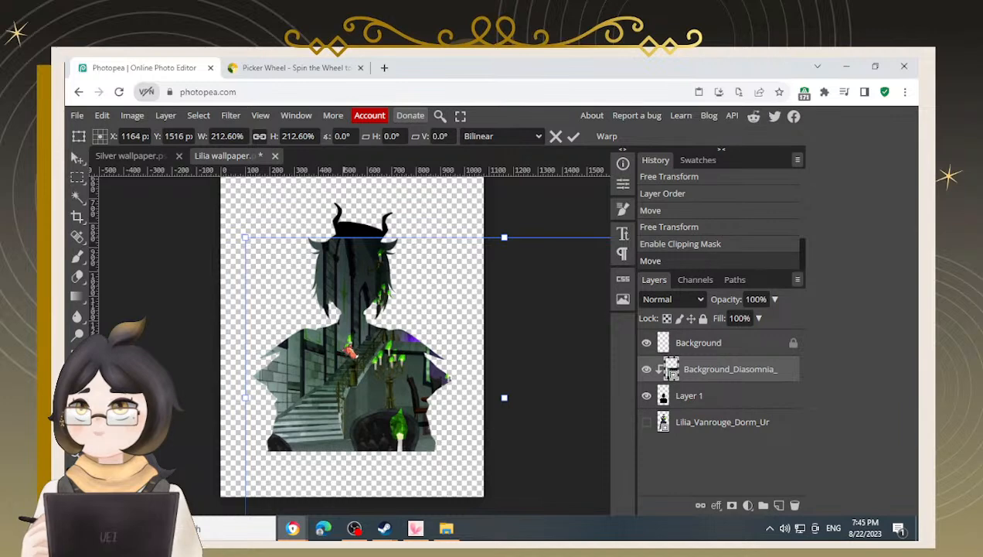
{"action": "left_click_drag", "start_coordinate": [408, 437], "coordinate": [372, 431]}
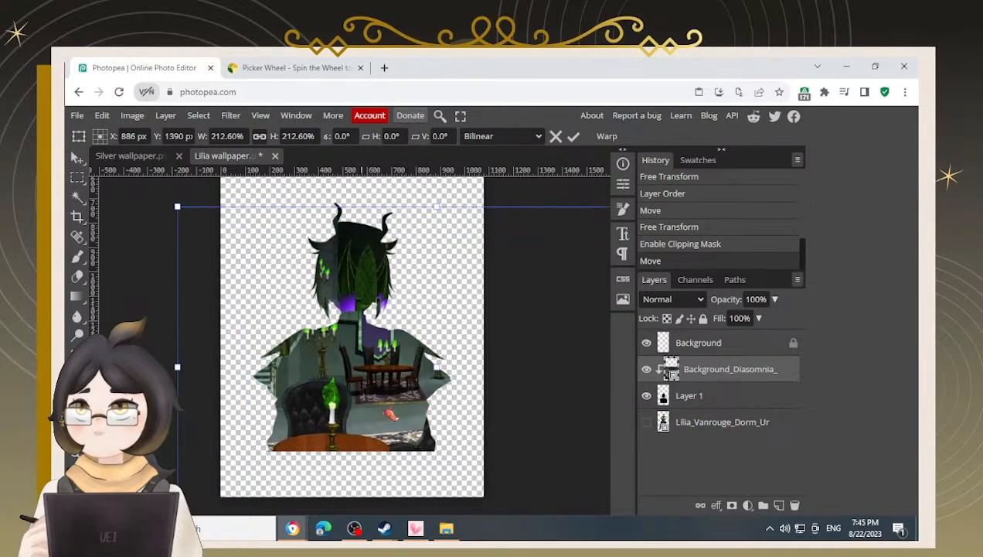
{"action": "left_click_drag", "start_coordinate": [393, 379], "coordinate": [494, 399]}
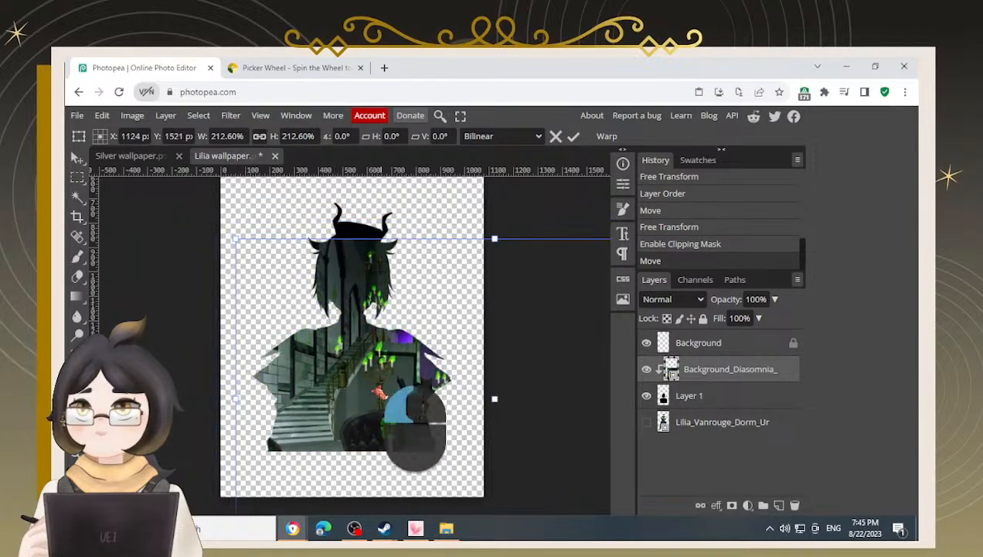
{"action": "left_click_drag", "start_coordinate": [376, 376], "coordinate": [356, 400]}
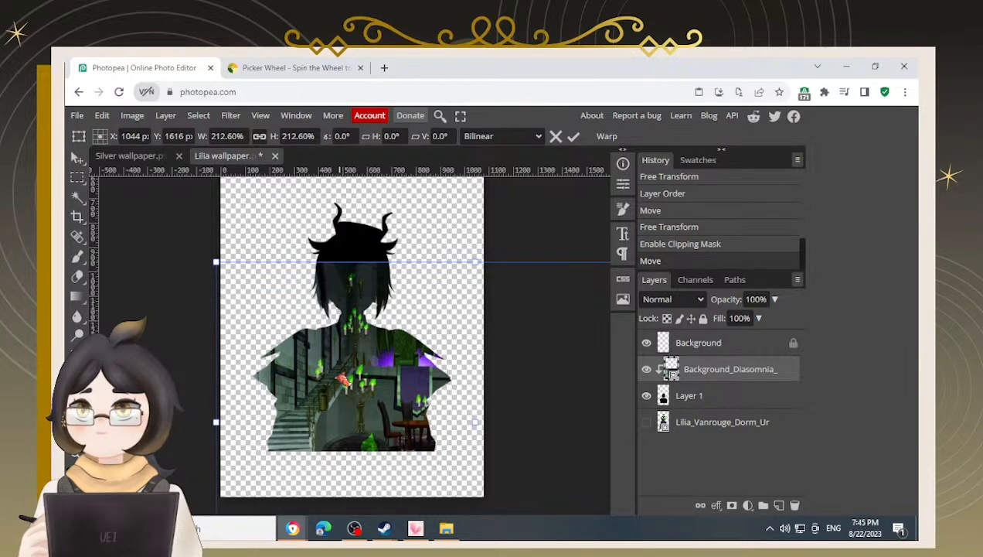
{"action": "left_click_drag", "start_coordinate": [379, 409], "coordinate": [279, 386]}
{"action": "left_click_drag", "start_coordinate": [346, 410], "coordinate": [445, 388]}
{"action": "left_click_drag", "start_coordinate": [341, 391], "coordinate": [384, 384]}
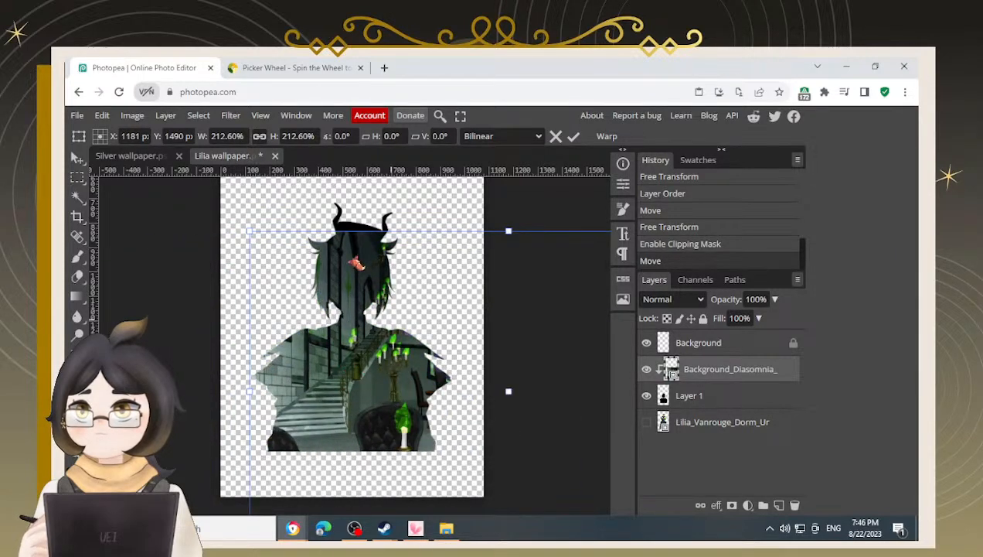
{"action": "left_click_drag", "start_coordinate": [336, 384], "coordinate": [341, 388]}
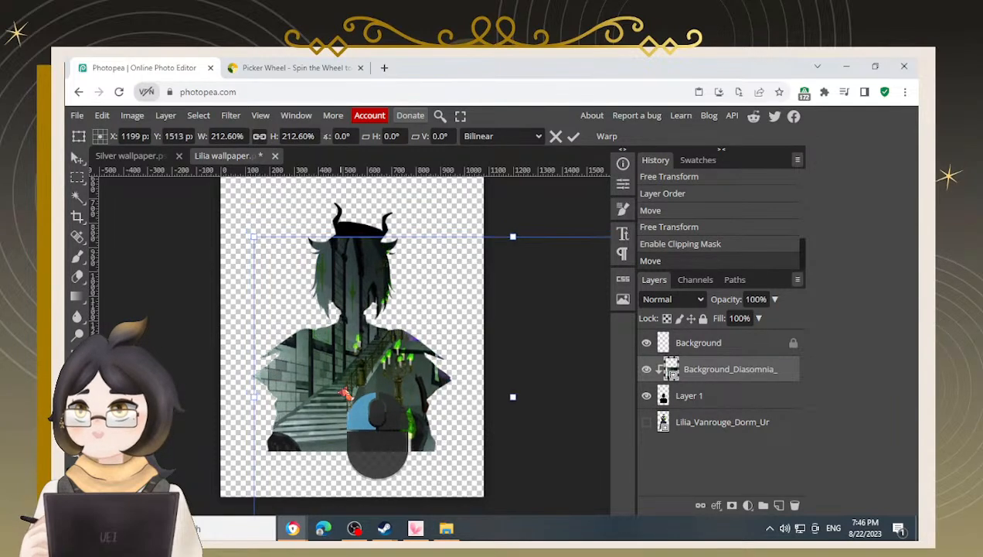
Scale the lounge image up to about 223% and shift it within the silhouette
{"action": "left_click_drag", "start_coordinate": [257, 234], "coordinate": [239, 229]}
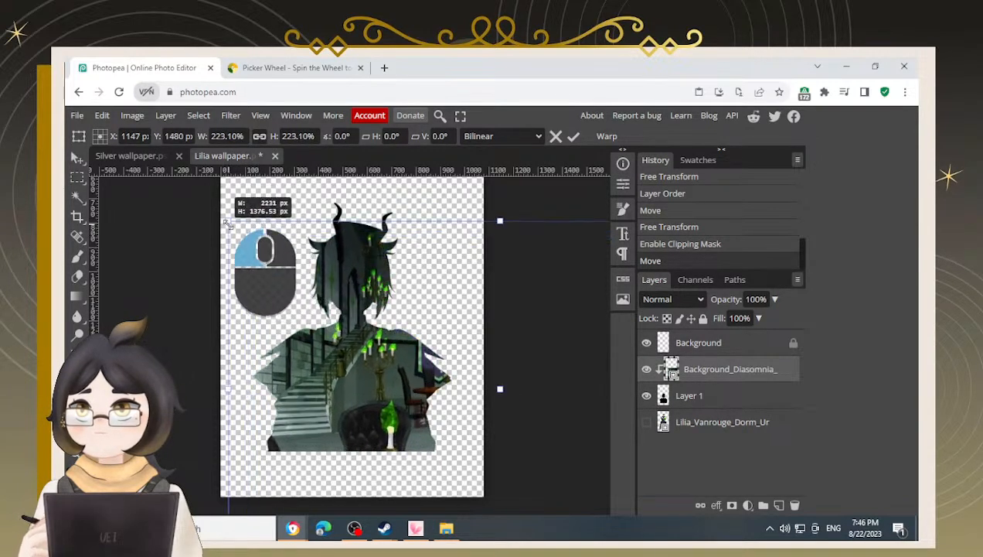
{"action": "left_click_drag", "start_coordinate": [371, 289], "coordinate": [378, 293]}
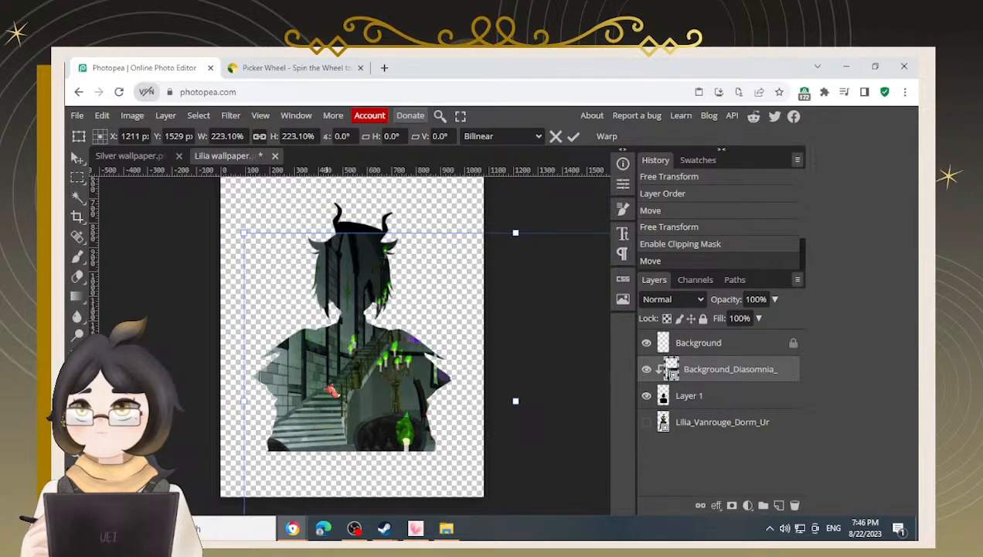
{"action": "left_click_drag", "start_coordinate": [377, 293], "coordinate": [354, 292]}
{"action": "mouse_move", "coordinate": [391, 397]}
{"action": "left_mouse_down"}
{"action": "mouse_move", "coordinate": [382, 397]}
{"action": "mouse_move", "coordinate": [394, 402]}
{"action": "left_mouse_up"}
{"action": "left_click_drag", "start_coordinate": [394, 447], "coordinate": [400, 424]}
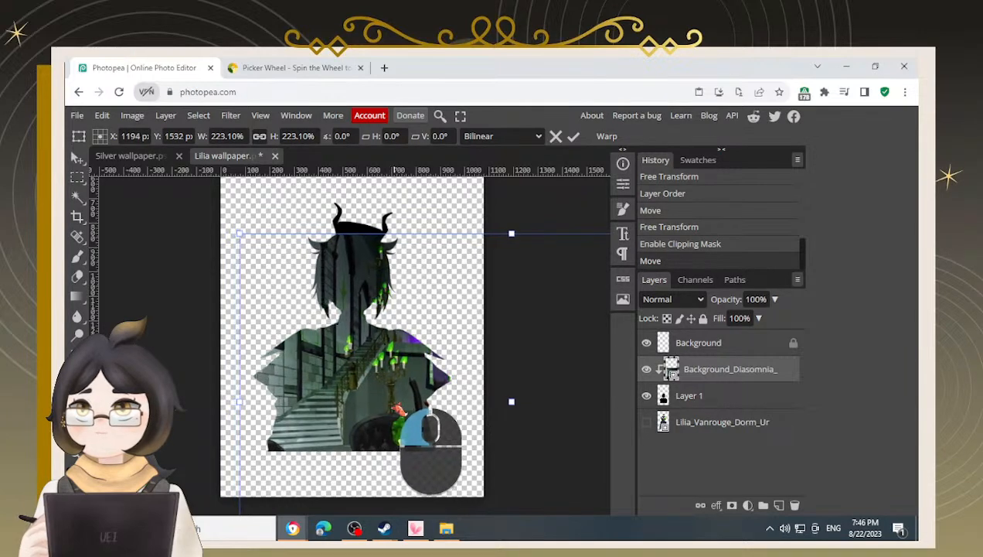
{"action": "left_click_drag", "start_coordinate": [382, 406], "coordinate": [405, 405]}
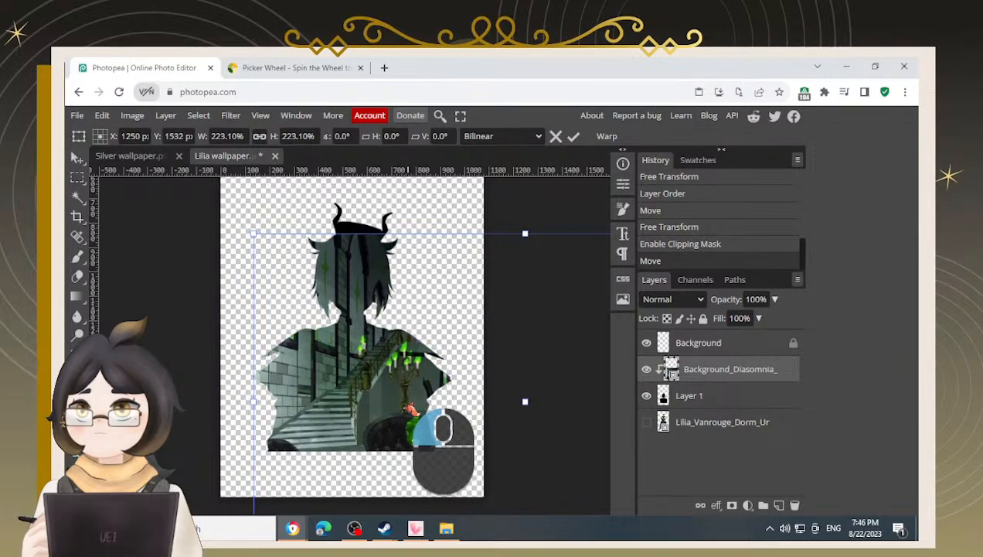
Try rotating the lounge image by about -6.7° and undo the rotation
{"action": "left_click_drag", "start_coordinate": [246, 231], "coordinate": [217, 260]}
{"action": "left_click_drag", "start_coordinate": [353, 389], "coordinate": [352, 377]}
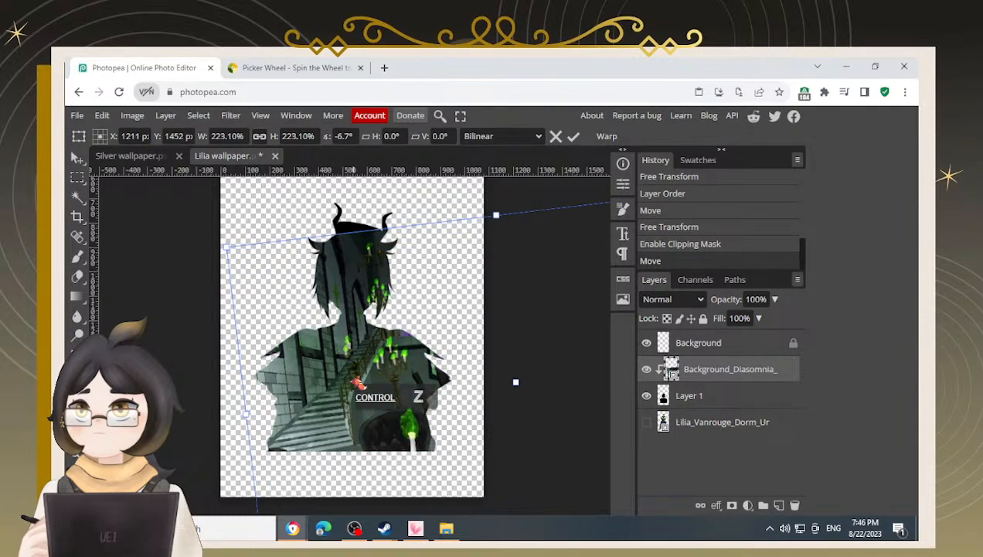
{"action": "key", "text": "ctrl+z"}
{"action": "key", "text": "ctrl+shift+z"}
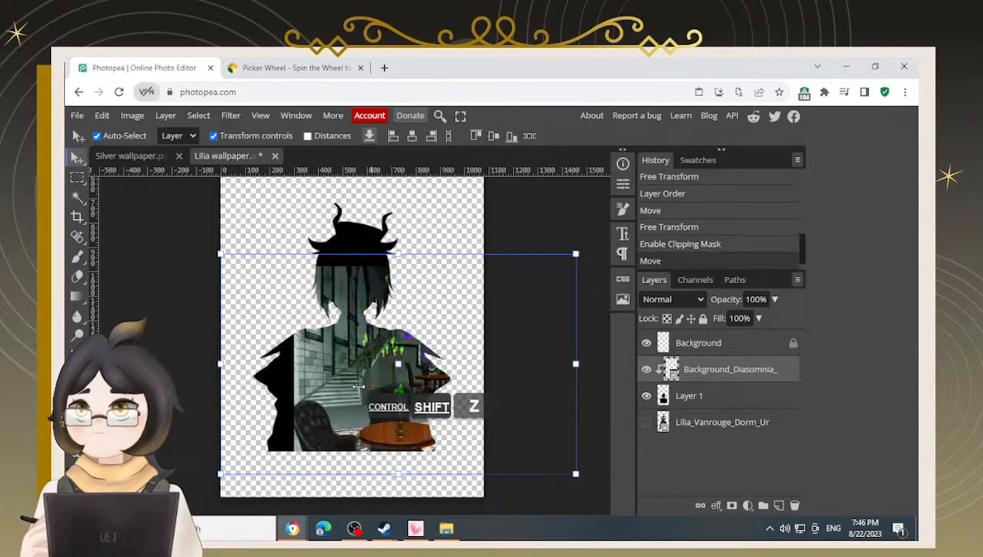
Move the lounge image again and rescale it to about 223% within the silhouette
{"action": "left_click_drag", "start_coordinate": [360, 393], "coordinate": [330, 404]}
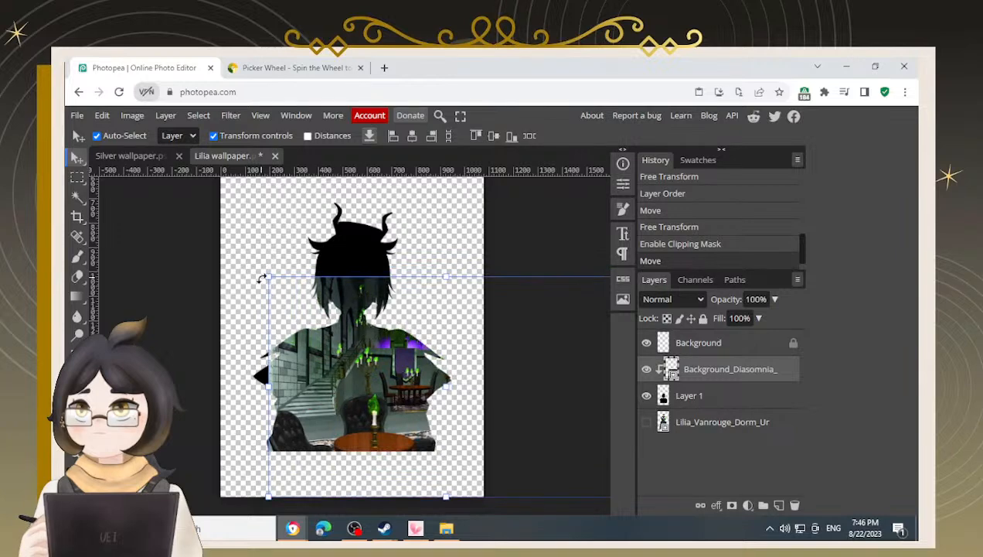
{"action": "left_click_drag", "start_coordinate": [267, 276], "coordinate": [172, 219]}
{"action": "left_click_drag", "start_coordinate": [303, 309], "coordinate": [383, 358]}
{"action": "left_click_drag", "start_coordinate": [232, 260], "coordinate": [202, 239]}
{"action": "left_click_drag", "start_coordinate": [345, 385], "coordinate": [389, 395]}
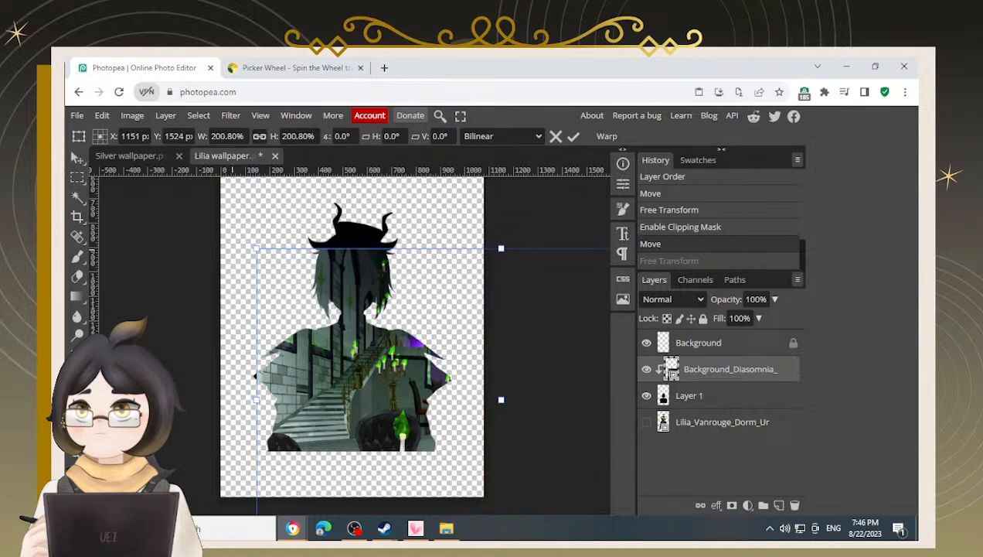
{"action": "left_click_drag", "start_coordinate": [244, 248], "coordinate": [201, 214]}
{"action": "left_click_drag", "start_coordinate": [363, 397], "coordinate": [387, 404]}
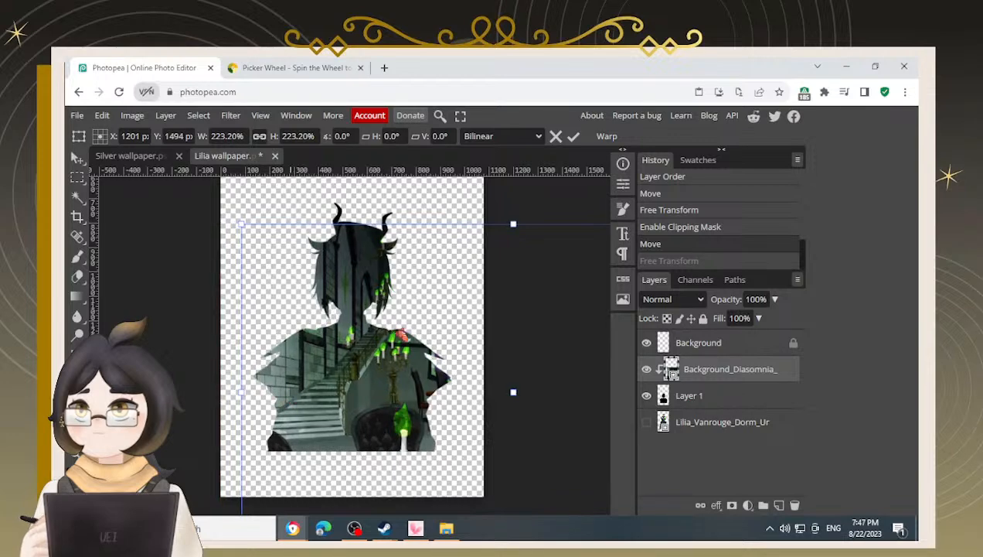
{"action": "left_click_drag", "start_coordinate": [347, 408], "coordinate": [346, 404]}
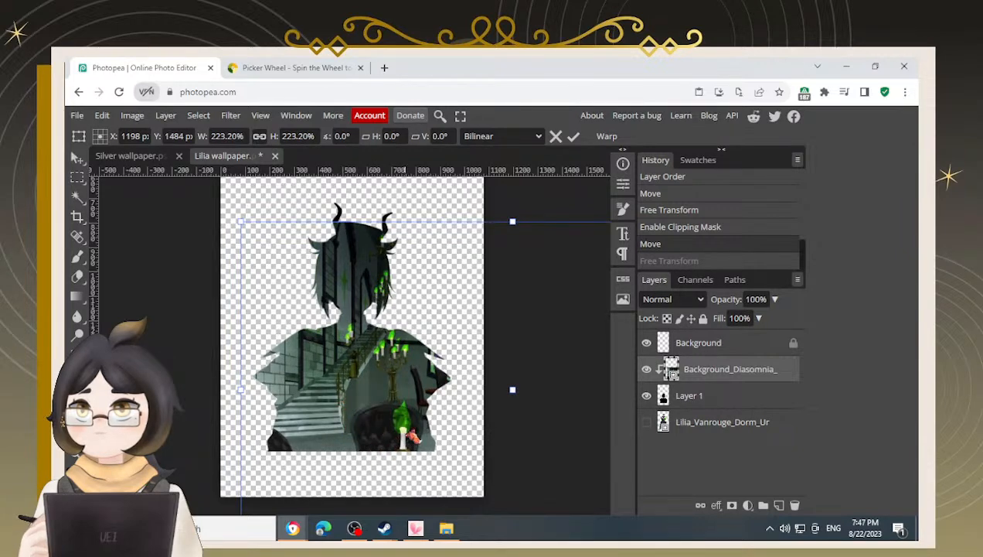
Fine-tune the lounge image's position inside the silhouette at a closer view and apply the transform
{"action": "scroll", "coordinate": [412, 438], "scroll_direction": "up", "scroll_amount": 2}
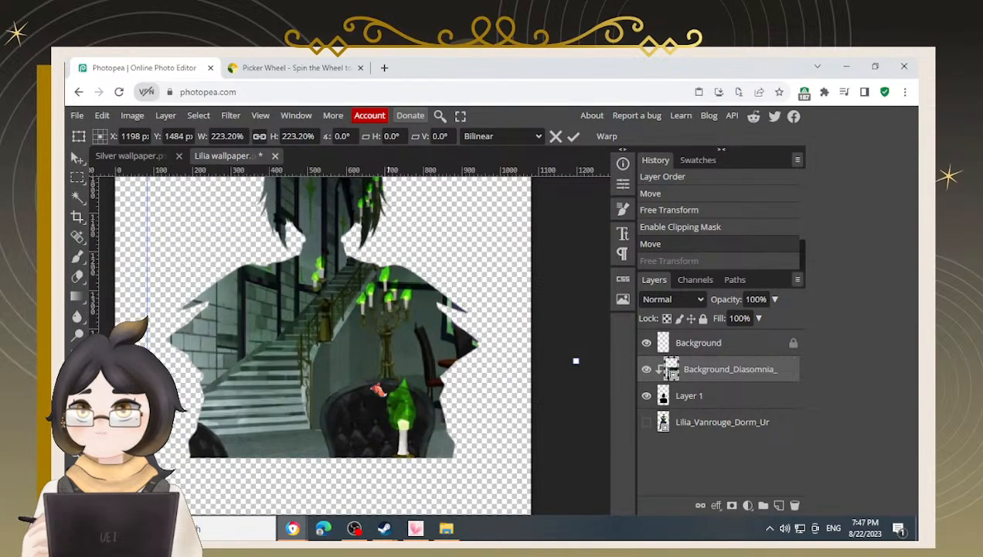
{"action": "key", "text": "space"}
{"action": "left_click_drag", "start_coordinate": [352, 238], "coordinate": [347, 279]}
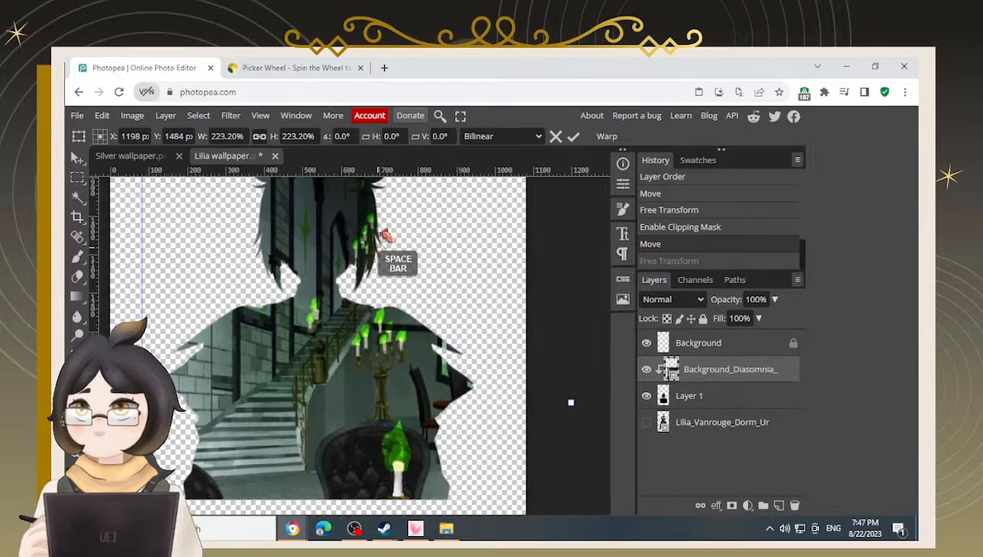
{"action": "left_click_drag", "start_coordinate": [312, 377], "coordinate": [338, 396]}
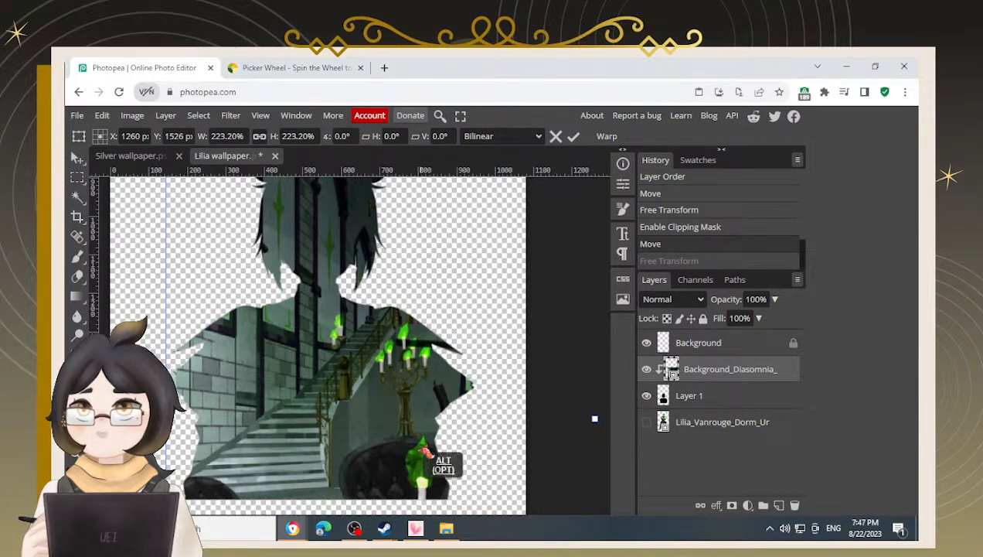
{"action": "scroll", "coordinate": [441, 460], "scroll_direction": "down", "scroll_amount": 2}
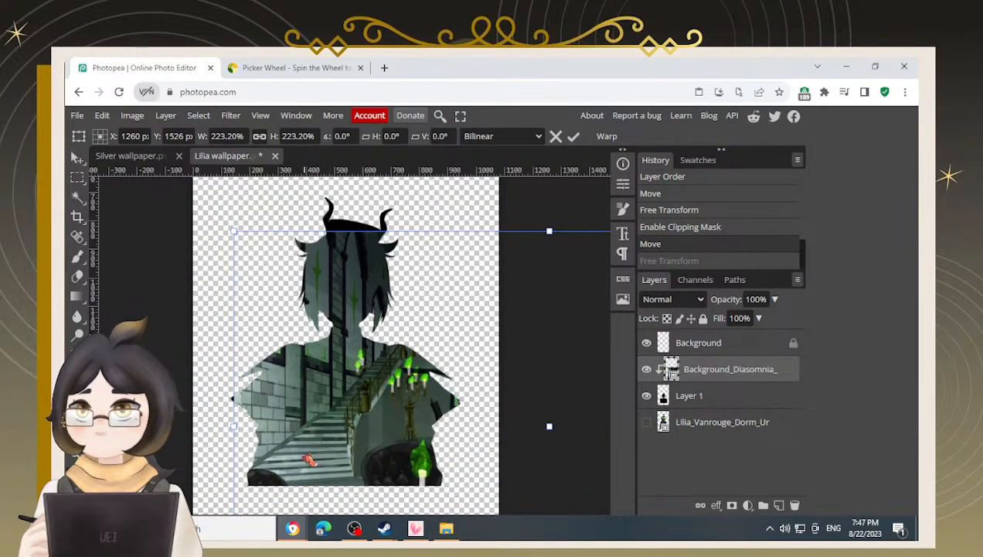
{"action": "left_click_drag", "start_coordinate": [236, 233], "coordinate": [220, 224]}
{"action": "left_click_drag", "start_coordinate": [349, 377], "coordinate": [357, 377]}
{"action": "left_click_drag", "start_coordinate": [210, 338], "coordinate": [206, 333]}
{"action": "key", "text": "Return"}
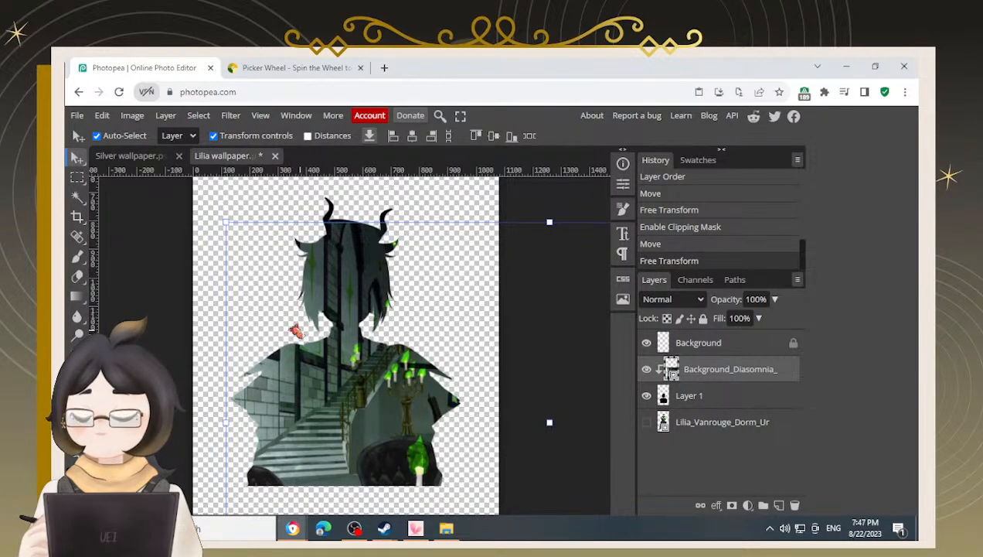
Copy the Color Fill 1 layer from the Silver wallpaper and paste it above Layer 1 in the Lilia wallpaper
{"action": "left_click", "coordinate": [208, 357]}
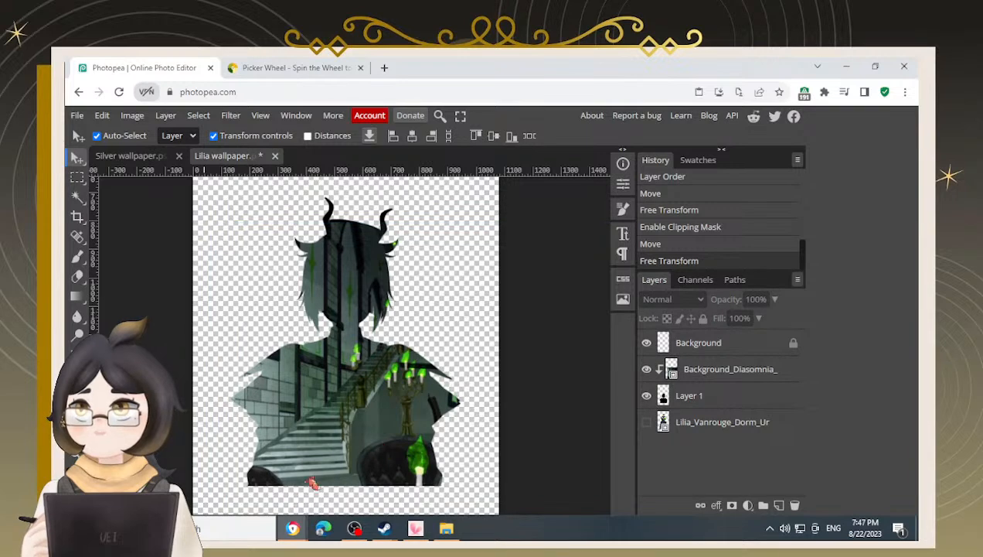
{"action": "left_click", "coordinate": [155, 160]}
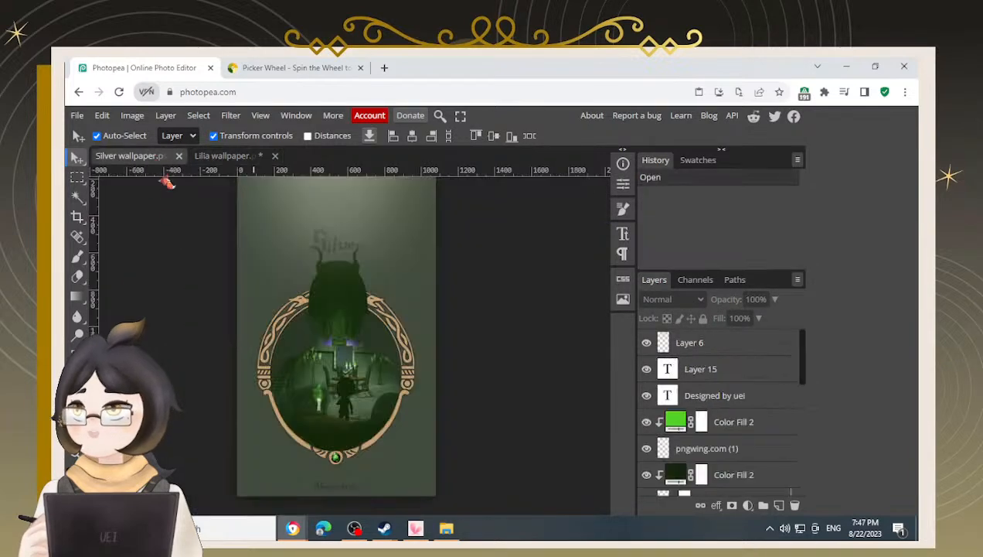
{"action": "scroll", "coordinate": [719, 432], "scroll_direction": "down", "scroll_amount": 2}
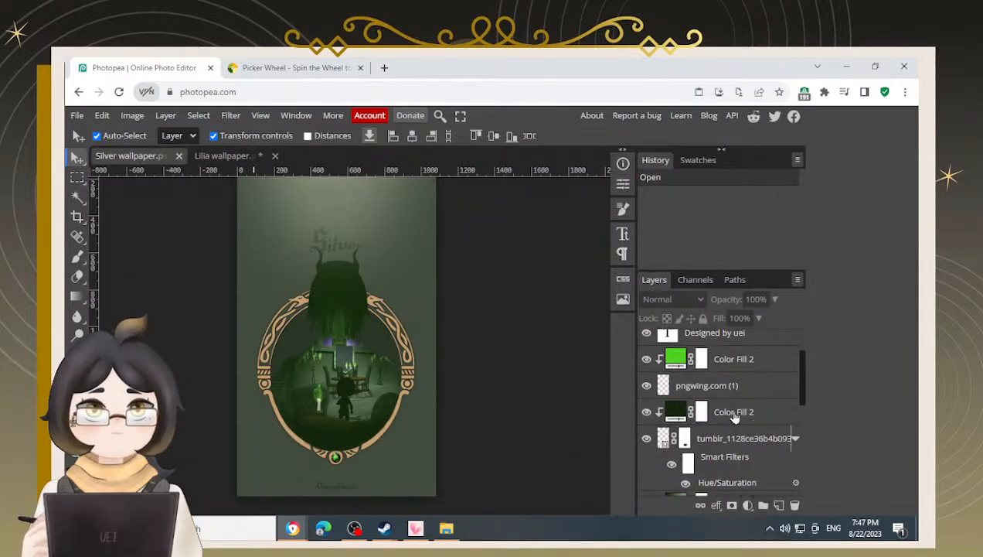
{"action": "left_click", "coordinate": [735, 415]}
{"action": "scroll", "coordinate": [726, 426], "scroll_direction": "down", "scroll_amount": 5}
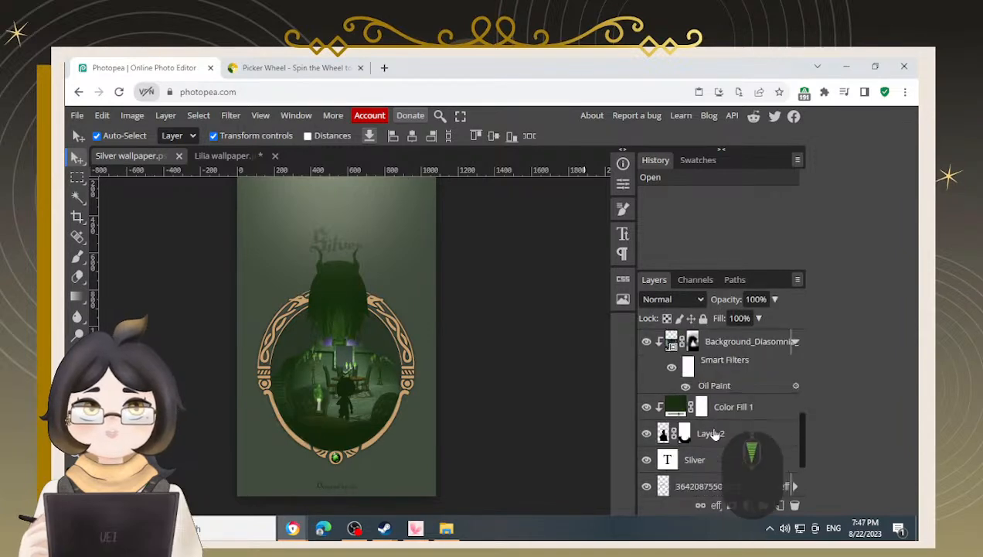
{"action": "left_click", "coordinate": [740, 410]}
{"action": "key", "text": "ctrl+c"}
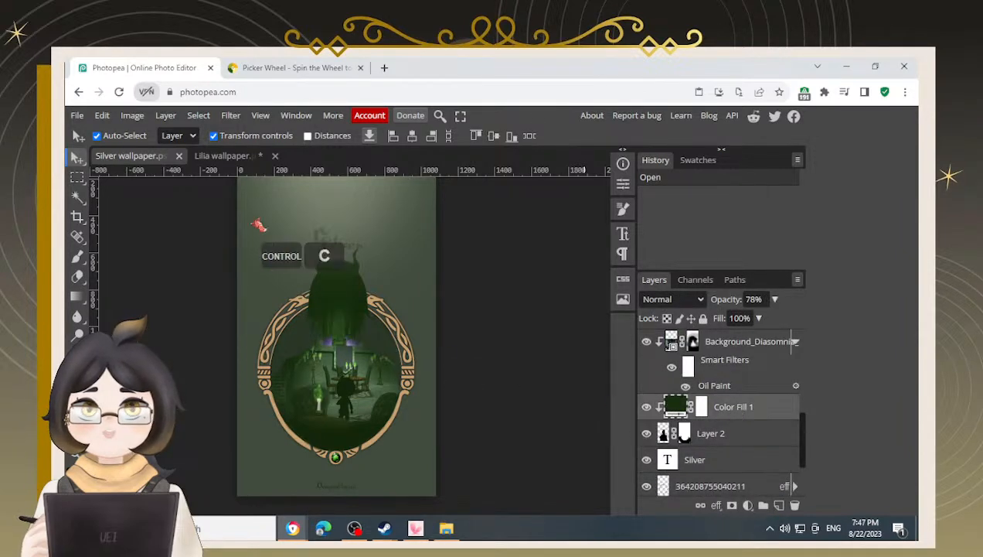
{"action": "left_click", "coordinate": [230, 157]}
{"action": "left_click", "coordinate": [718, 398]}
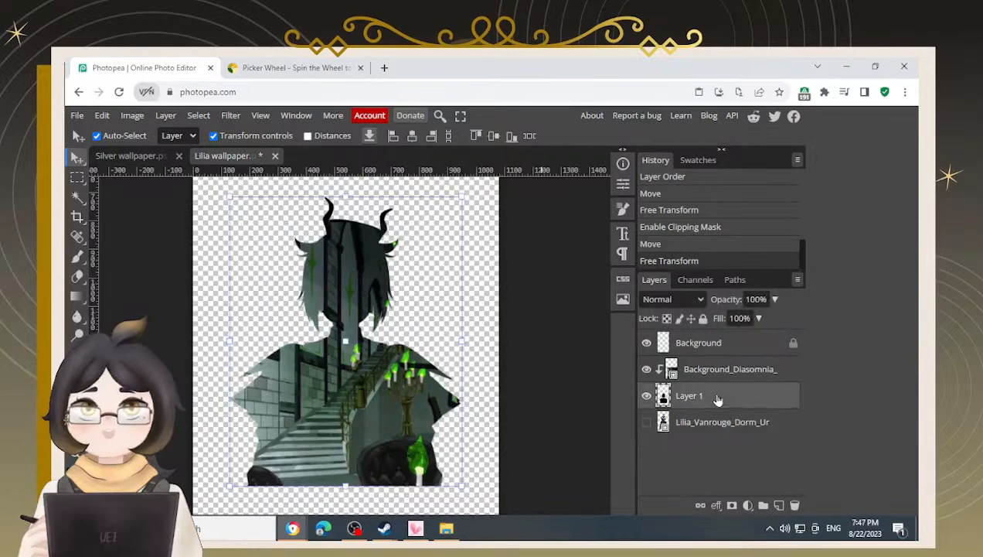
{"action": "key", "text": "ctrl+v"}
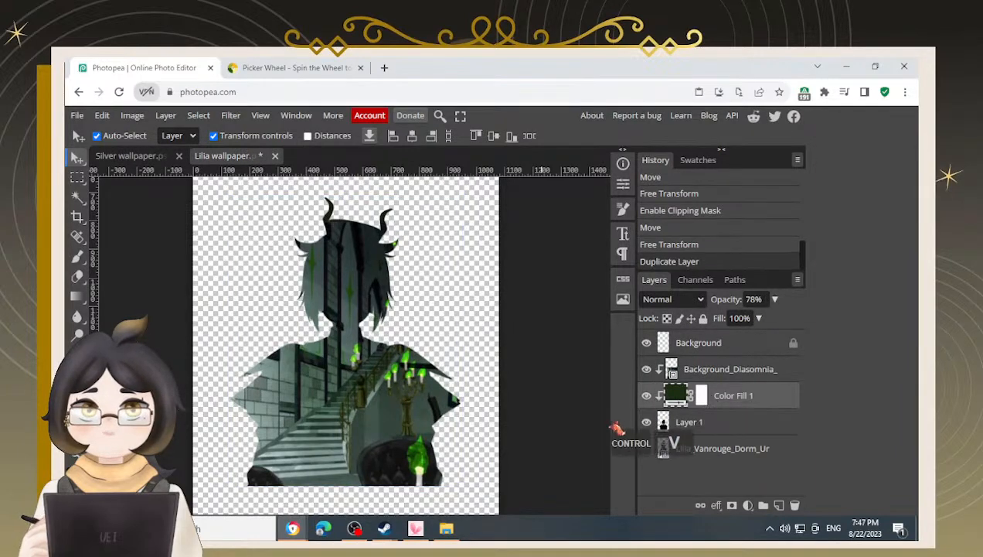
Copy the Gradient Fill 1 copy layer from the Silver wallpaper and paste it above the lounge image in the Lilia wallpaper
{"action": "left_click", "coordinate": [165, 157]}
{"action": "scroll", "coordinate": [741, 455], "scroll_direction": "down", "scroll_amount": 6}
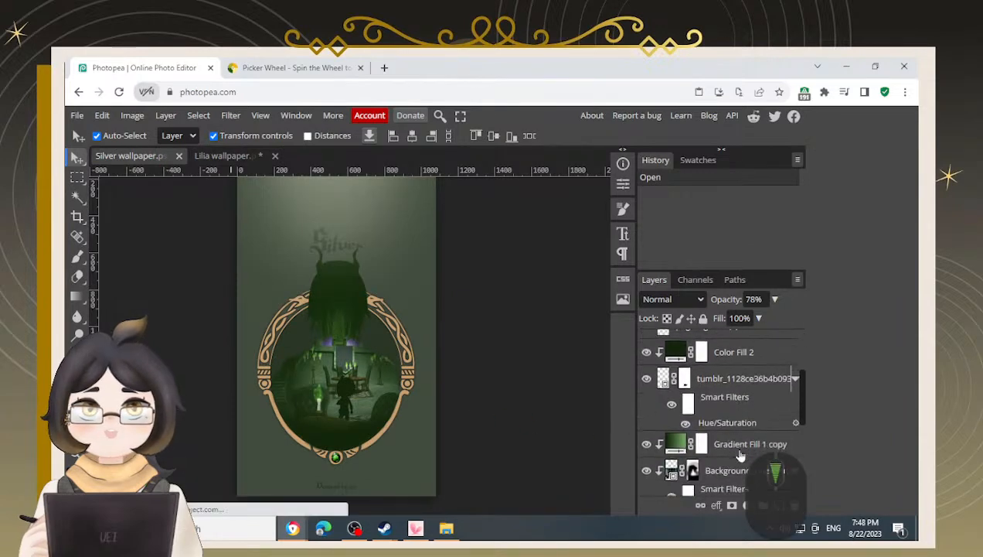
{"action": "scroll", "coordinate": [746, 418], "scroll_direction": "up", "scroll_amount": 2}
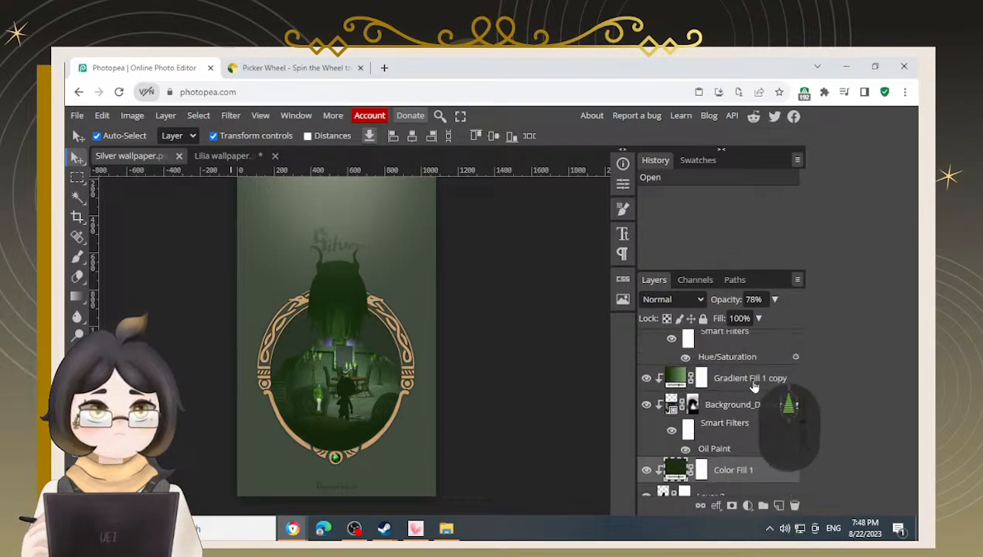
{"action": "left_click", "coordinate": [750, 379]}
{"action": "key", "text": "ctrl+c"}
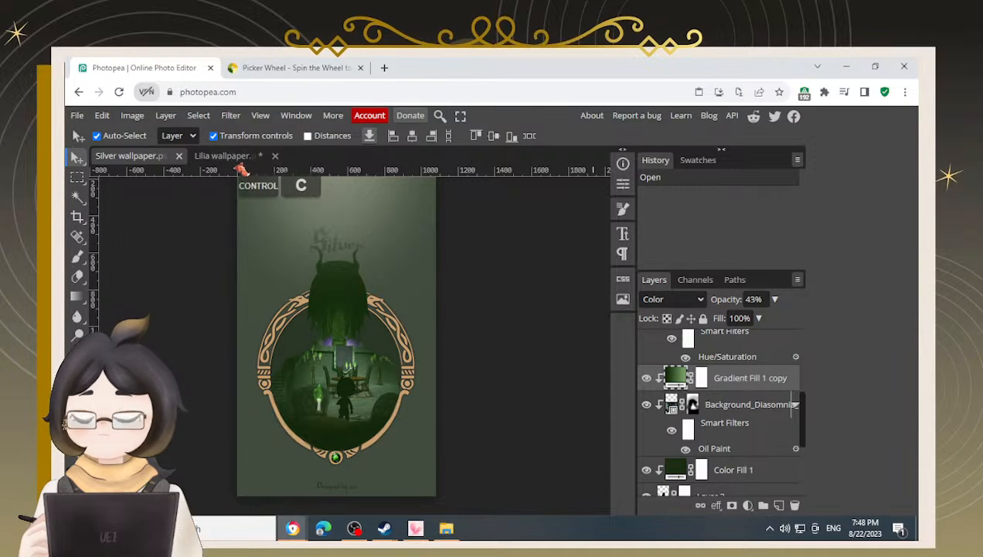
{"action": "left_click", "coordinate": [224, 155]}
{"action": "left_click", "coordinate": [773, 373]}
{"action": "key", "text": "ctrl+v"}
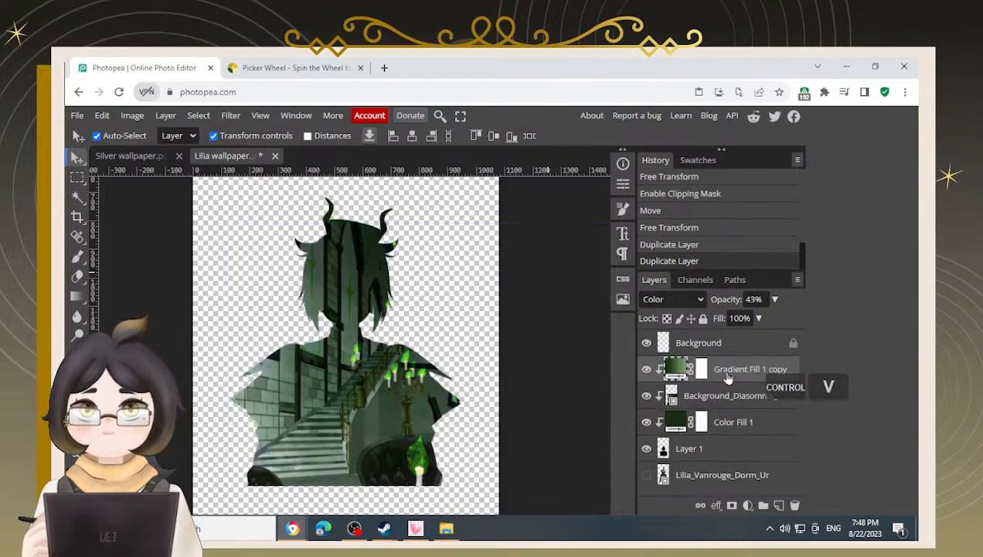
Add a layer mask to the Background_Diasomnia lounge image layer
{"action": "left_click", "coordinate": [741, 402]}
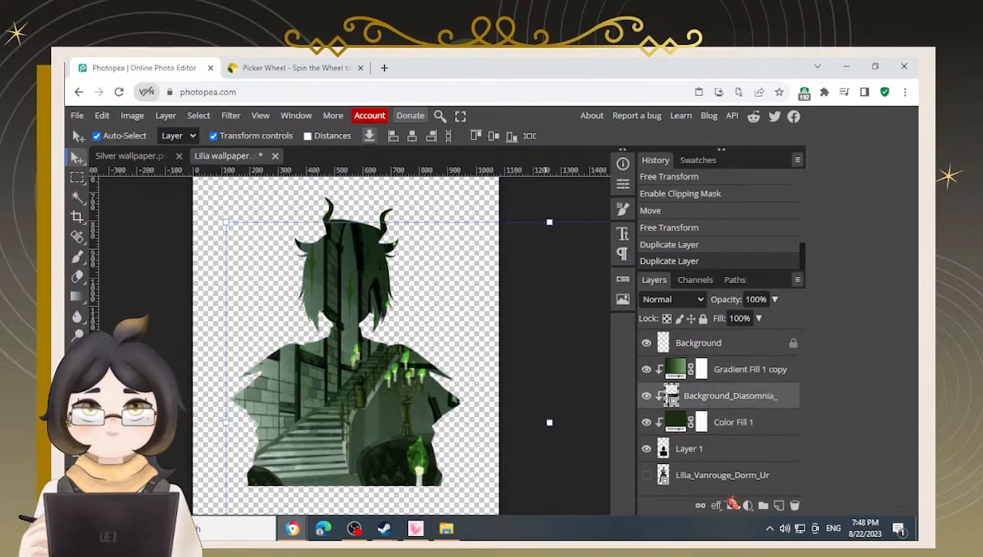
{"action": "left_click", "coordinate": [732, 505]}
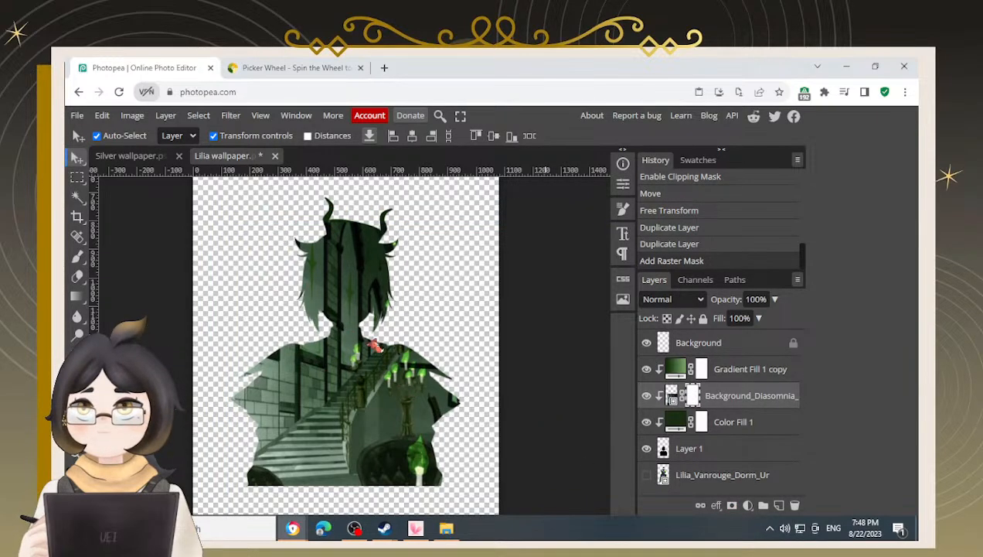
Pick a large soft round brush and paint on the lounge image's mask to hide the image over Lilia's head
{"action": "key", "text": "b"}
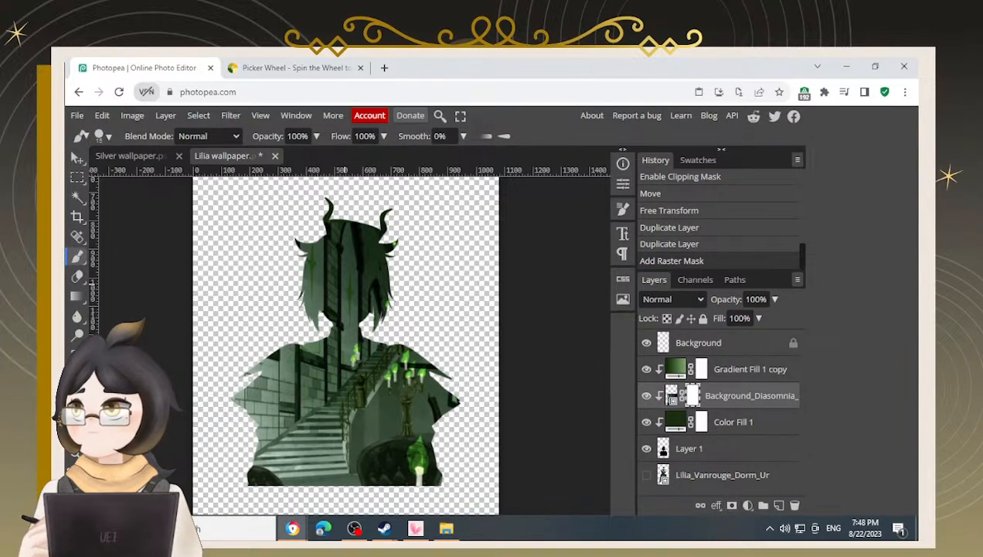
{"action": "left_click", "coordinate": [103, 138]}
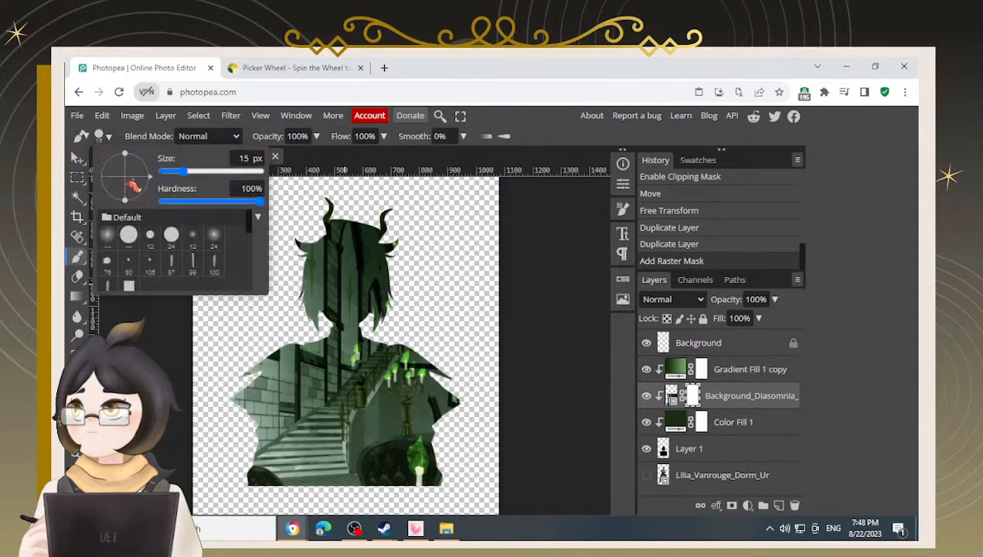
{"action": "left_click", "coordinate": [106, 241]}
{"action": "left_click", "coordinate": [373, 242]}
{"action": "key", "text": "1"}
{"action": "key", "text": "]"}
{"action": "key", "text": "]"}
{"action": "key", "text": "]"}
{"action": "key", "text": "]"}
{"action": "key", "text": "]"}
{"action": "key", "text": "]"}
{"action": "left_click_drag", "start_coordinate": [445, 233], "coordinate": [306, 217]}
{"action": "key", "text": "["}
{"action": "key", "text": "["}
{"action": "key", "text": "["}
{"action": "mouse_move", "coordinate": [416, 205]}
{"action": "left_mouse_down"}
{"action": "mouse_move", "coordinate": [398, 198]}
{"action": "mouse_move", "coordinate": [402, 210]}
{"action": "mouse_move", "coordinate": [311, 212]}
{"action": "mouse_move", "coordinate": [292, 313]}
{"action": "mouse_move", "coordinate": [286, 271]}
{"action": "mouse_move", "coordinate": [387, 253]}
{"action": "mouse_move", "coordinate": [422, 274]}
{"action": "mouse_move", "coordinate": [422, 306]}
{"action": "mouse_move", "coordinate": [418, 241]}
{"action": "mouse_move", "coordinate": [290, 293]}
{"action": "mouse_move", "coordinate": [225, 399]}
{"action": "mouse_move", "coordinate": [218, 340]}
{"action": "left_mouse_up"}
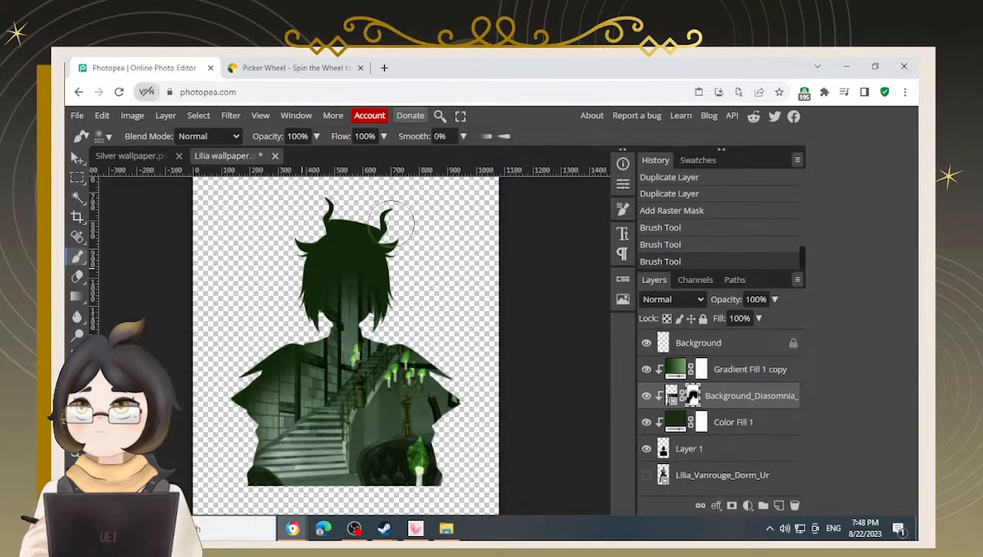
Continue masking out the lounge image across the hair and neck area of the silhouette
{"action": "mouse_move", "coordinate": [332, 255]}
{"action": "left_mouse_down"}
{"action": "mouse_move", "coordinate": [368, 242]}
{"action": "mouse_move", "coordinate": [402, 248]}
{"action": "mouse_move", "coordinate": [341, 255]}
{"action": "mouse_move", "coordinate": [391, 259]}
{"action": "left_mouse_up"}
{"action": "mouse_move", "coordinate": [390, 300]}
{"action": "left_mouse_down"}
{"action": "mouse_move", "coordinate": [393, 329]}
{"action": "mouse_move", "coordinate": [461, 351]}
{"action": "mouse_move", "coordinate": [476, 439]}
{"action": "mouse_move", "coordinate": [462, 498]}
{"action": "mouse_move", "coordinate": [458, 473]}
{"action": "left_mouse_up"}
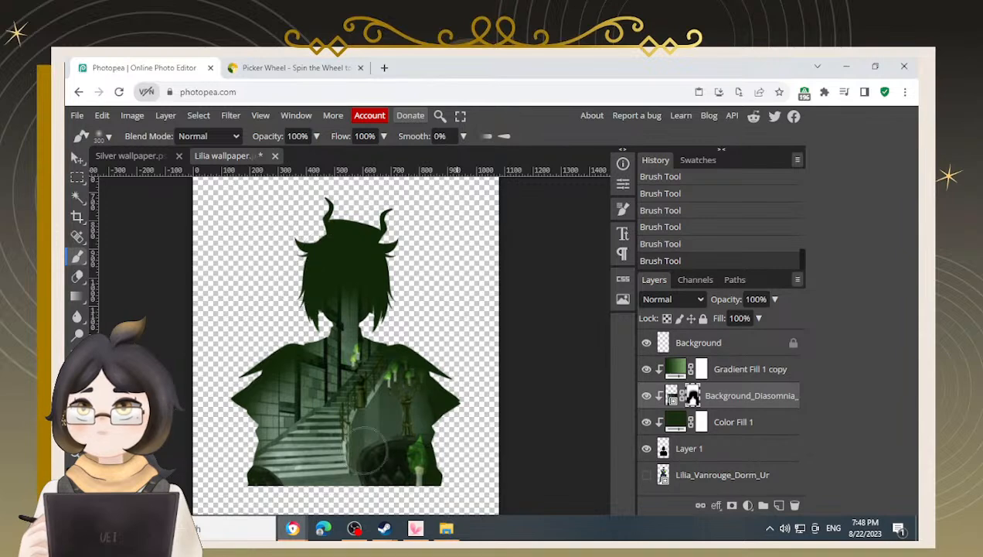
{"action": "key", "text": "space"}
{"action": "left_click_drag", "start_coordinate": [359, 404], "coordinate": [367, 381]}
{"action": "mouse_move", "coordinate": [235, 319]}
{"action": "left_mouse_down"}
{"action": "mouse_move", "coordinate": [221, 415]}
{"action": "mouse_move", "coordinate": [249, 477]}
{"action": "mouse_move", "coordinate": [463, 480]}
{"action": "mouse_move", "coordinate": [491, 437]}
{"action": "mouse_move", "coordinate": [483, 375]}
{"action": "mouse_move", "coordinate": [456, 270]}
{"action": "mouse_move", "coordinate": [414, 220]}
{"action": "left_mouse_up"}
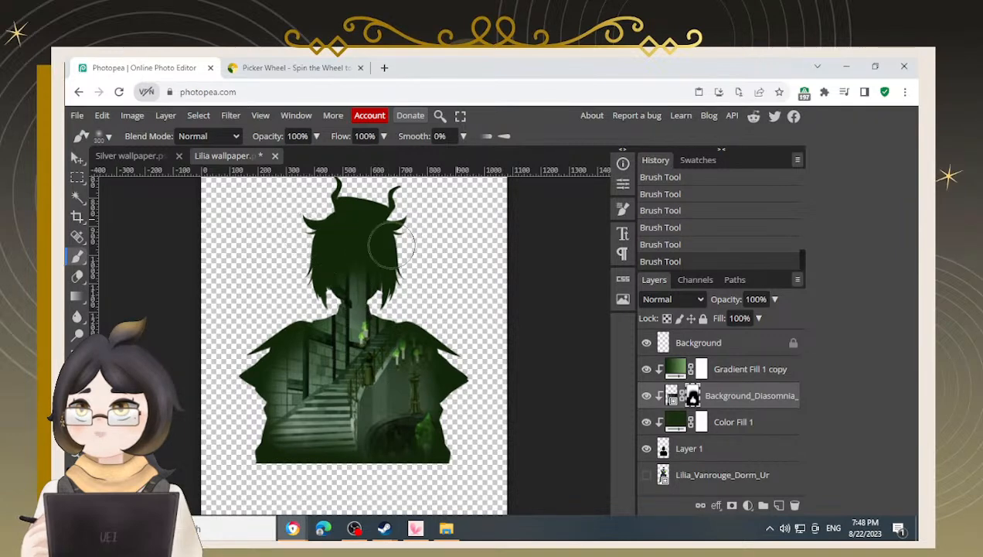
{"action": "left_click_drag", "start_coordinate": [301, 250], "coordinate": [424, 238]}
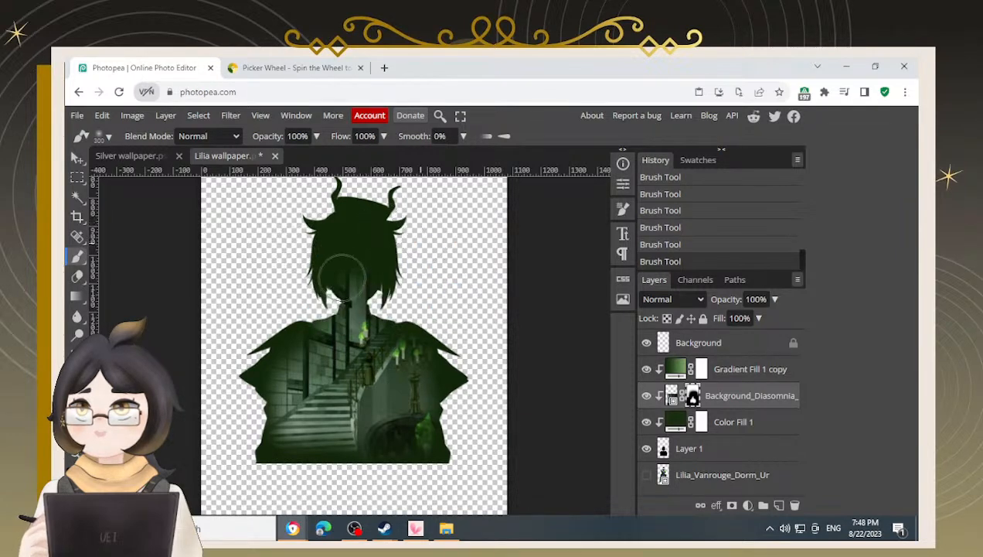
{"action": "left_click_drag", "start_coordinate": [343, 275], "coordinate": [397, 282]}
Paint with white to restore a patch of the lounge image, then switch back to black and mask the shoulder edges
{"action": "key", "text": "x"}
{"action": "mouse_move", "coordinate": [416, 249]}
{"action": "left_mouse_down"}
{"action": "mouse_move", "coordinate": [392, 222]}
{"action": "mouse_move", "coordinate": [410, 231]}
{"action": "mouse_move", "coordinate": [269, 227]}
{"action": "mouse_move", "coordinate": [391, 203]}
{"action": "mouse_move", "coordinate": [284, 229]}
{"action": "mouse_move", "coordinate": [312, 224]}
{"action": "mouse_move", "coordinate": [291, 256]}
{"action": "mouse_move", "coordinate": [292, 293]}
{"action": "mouse_move", "coordinate": [301, 277]}
{"action": "mouse_move", "coordinate": [314, 285]}
{"action": "mouse_move", "coordinate": [310, 242]}
{"action": "mouse_move", "coordinate": [325, 224]}
{"action": "mouse_move", "coordinate": [403, 217]}
{"action": "mouse_move", "coordinate": [418, 256]}
{"action": "mouse_move", "coordinate": [359, 220]}
{"action": "mouse_move", "coordinate": [403, 264]}
{"action": "left_mouse_up"}
{"action": "key", "text": "x"}
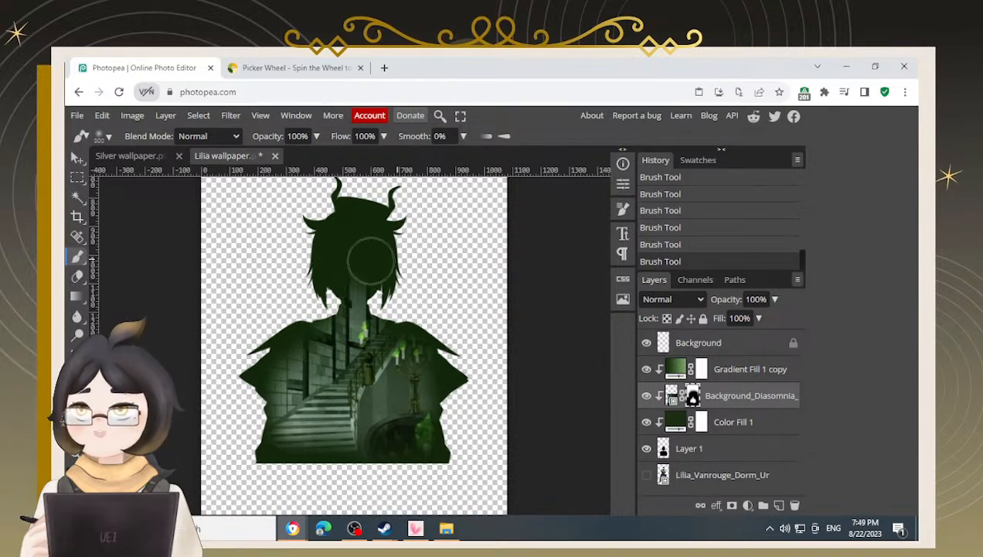
{"action": "mouse_move", "coordinate": [399, 286]}
{"action": "left_mouse_down"}
{"action": "mouse_move", "coordinate": [408, 303]}
{"action": "mouse_move", "coordinate": [470, 332]}
{"action": "mouse_move", "coordinate": [468, 449]}
{"action": "mouse_move", "coordinate": [286, 448]}
{"action": "mouse_move", "coordinate": [246, 420]}
{"action": "left_mouse_up"}
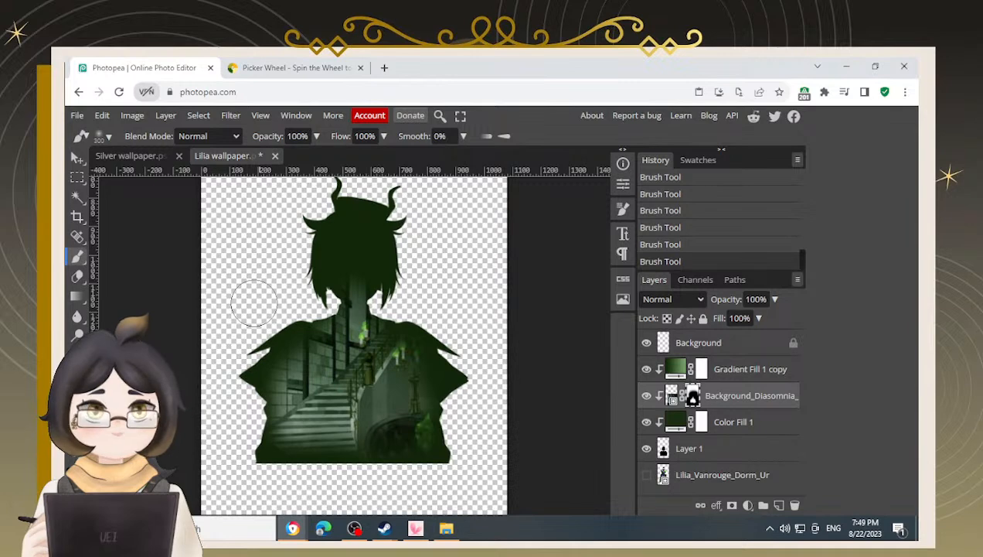
{"action": "left_click_drag", "start_coordinate": [269, 325], "coordinate": [307, 297]}
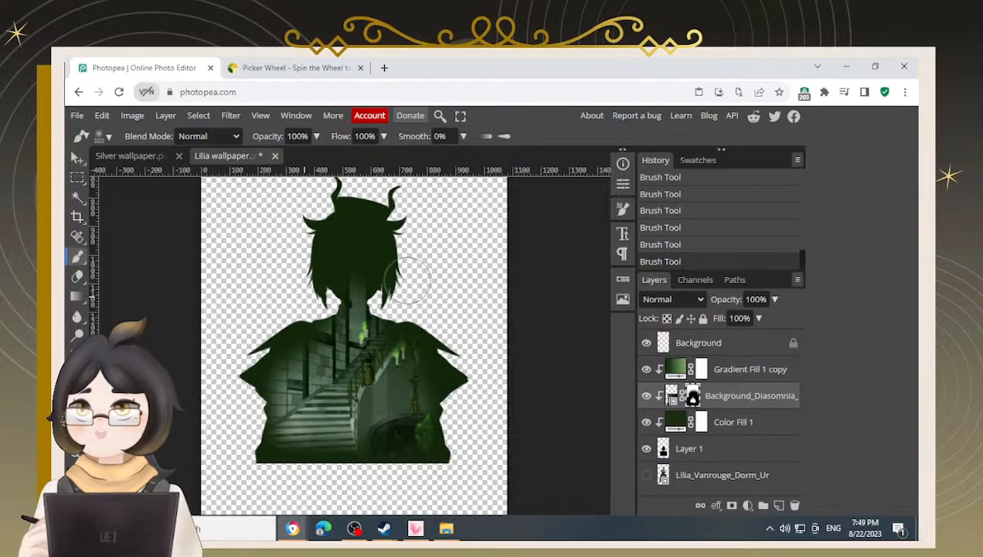
{"action": "mouse_move", "coordinate": [397, 294]}
{"action": "left_mouse_down"}
{"action": "mouse_move", "coordinate": [431, 303]}
{"action": "mouse_move", "coordinate": [466, 344]}
{"action": "mouse_move", "coordinate": [464, 473]}
{"action": "left_mouse_up"}
Soften the mask along the upper body and shoulders at a closer view
{"action": "scroll", "coordinate": [377, 369], "scroll_direction": "up", "scroll_amount": 5}
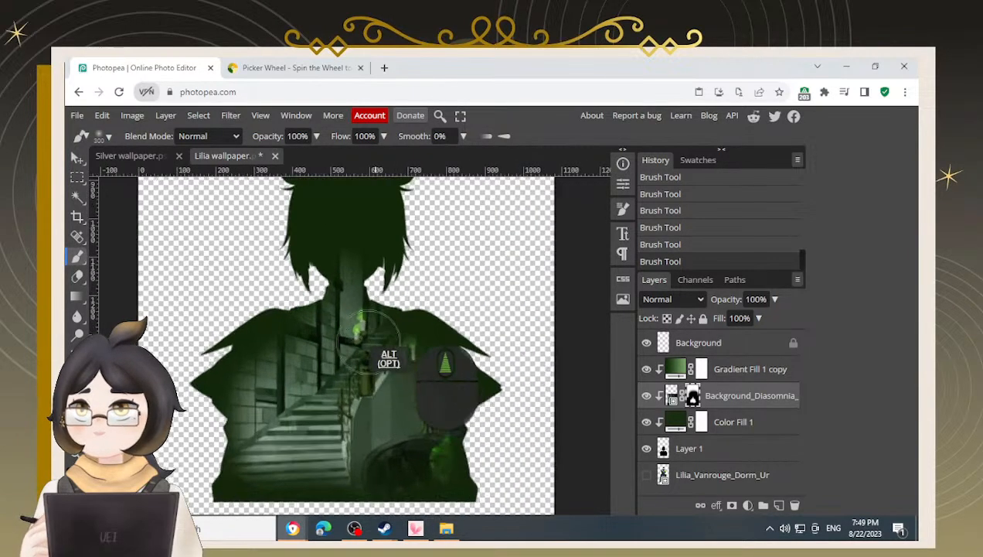
{"action": "scroll", "coordinate": [355, 331], "scroll_direction": "down", "scroll_amount": 5}
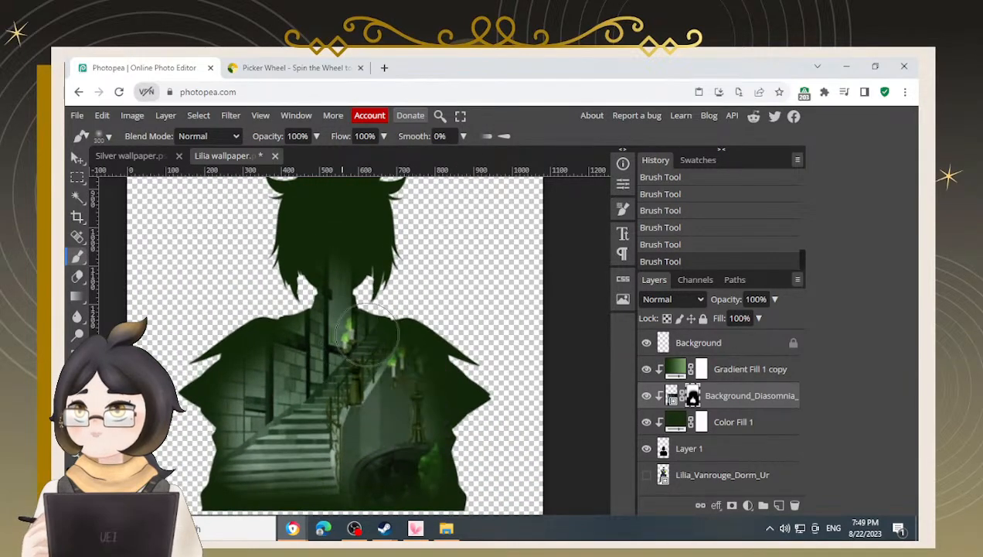
{"action": "left_click_drag", "start_coordinate": [369, 338], "coordinate": [356, 353]}
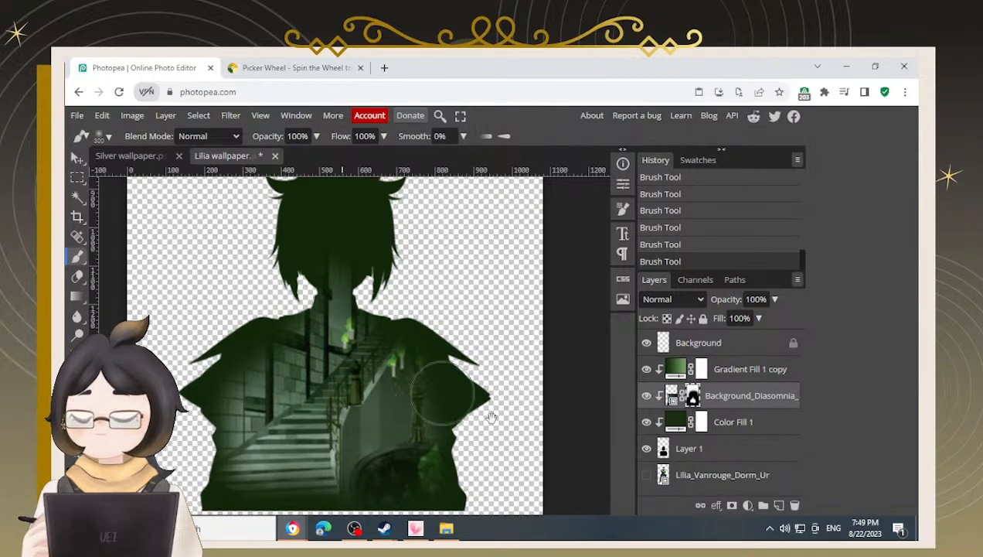
{"action": "left_click_drag", "start_coordinate": [500, 412], "coordinate": [498, 364]}
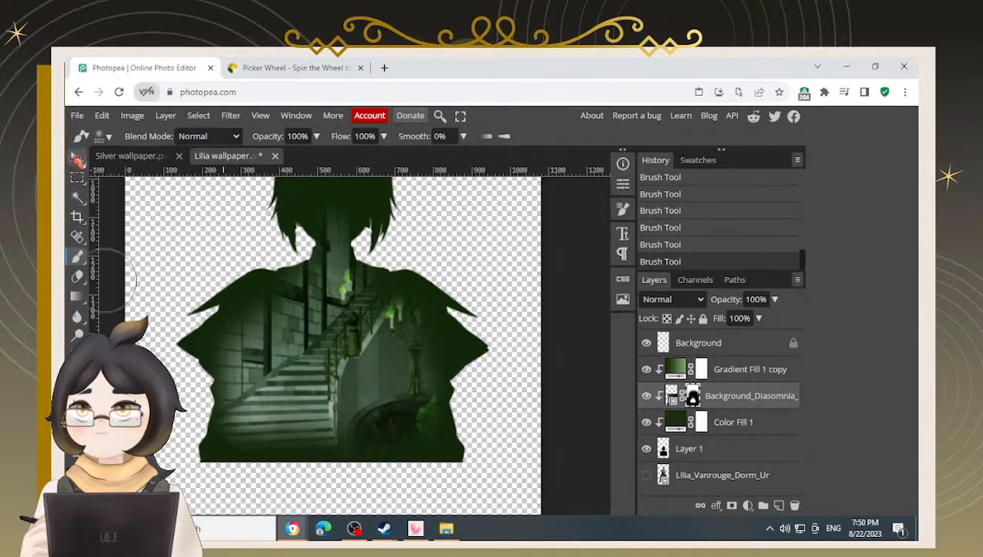
Switch to the Move tool and nudge the lounge image one step to the right
{"action": "left_click", "coordinate": [77, 157]}
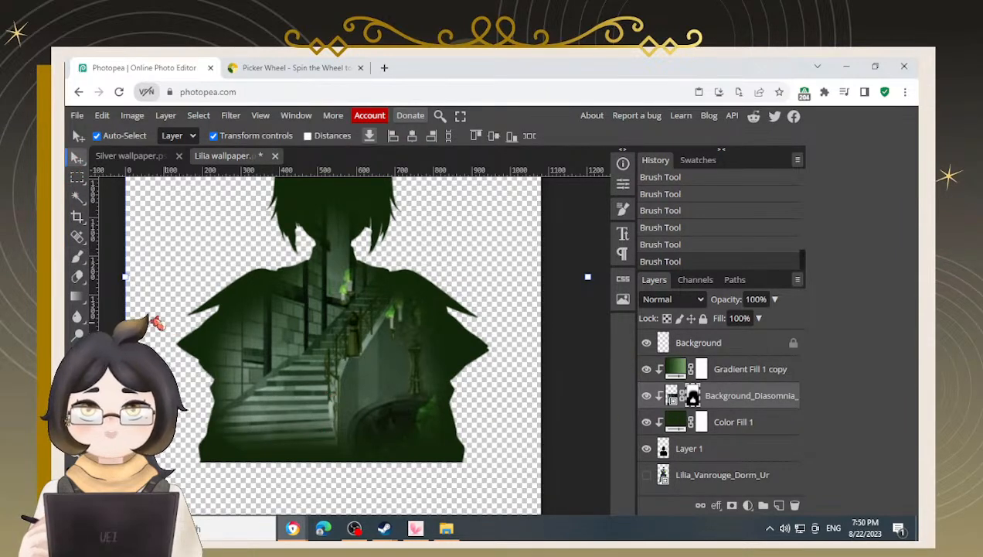
{"action": "key", "text": "Right"}
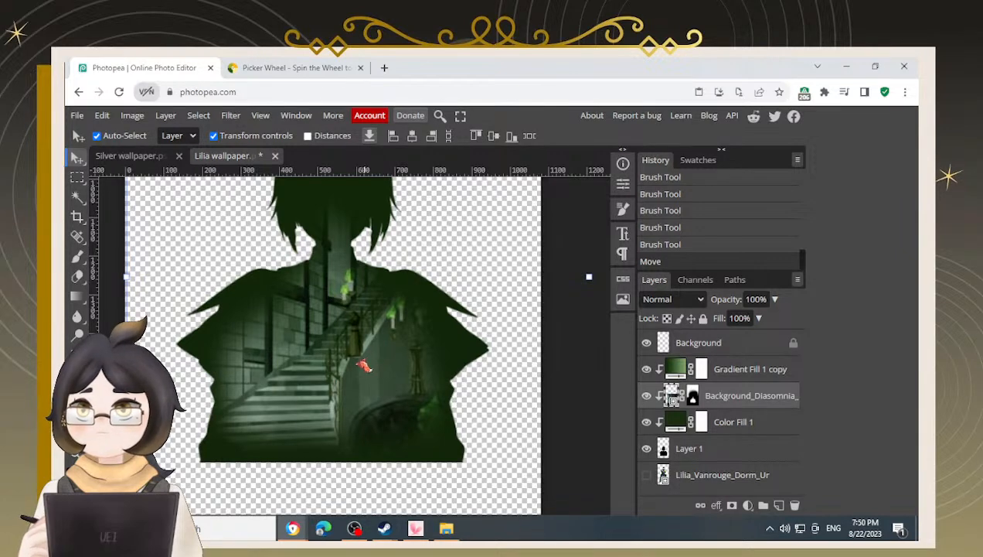
{"action": "scroll", "coordinate": [340, 401], "scroll_direction": "down", "scroll_amount": 2}
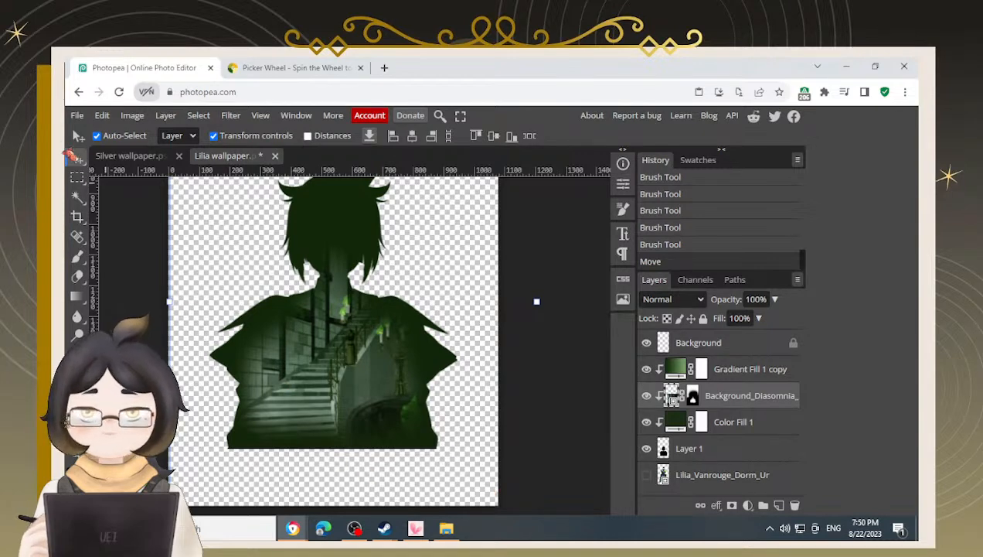
{"action": "scroll", "coordinate": [395, 397], "scroll_direction": "down", "scroll_amount": 2}
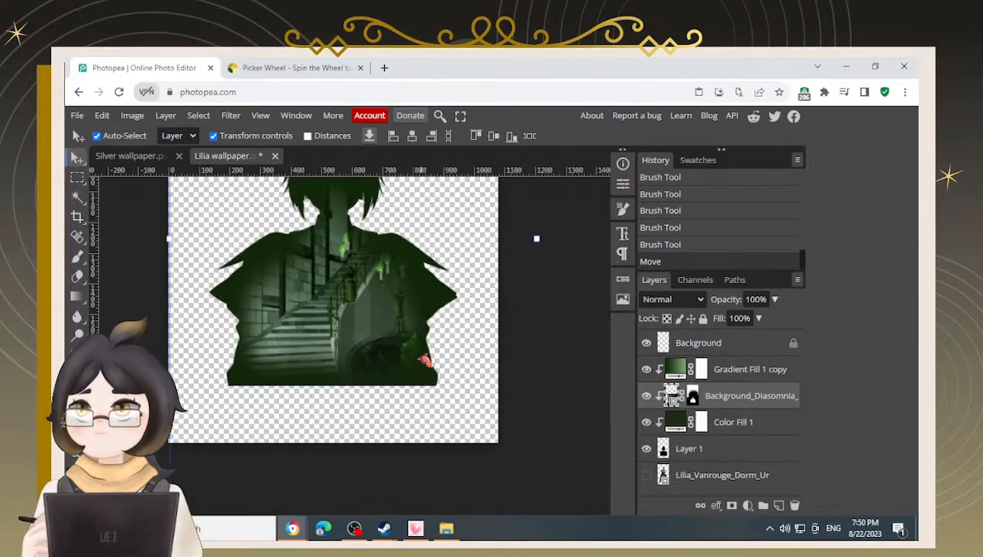
{"action": "scroll", "coordinate": [487, 452], "scroll_direction": "down", "scroll_amount": 2}
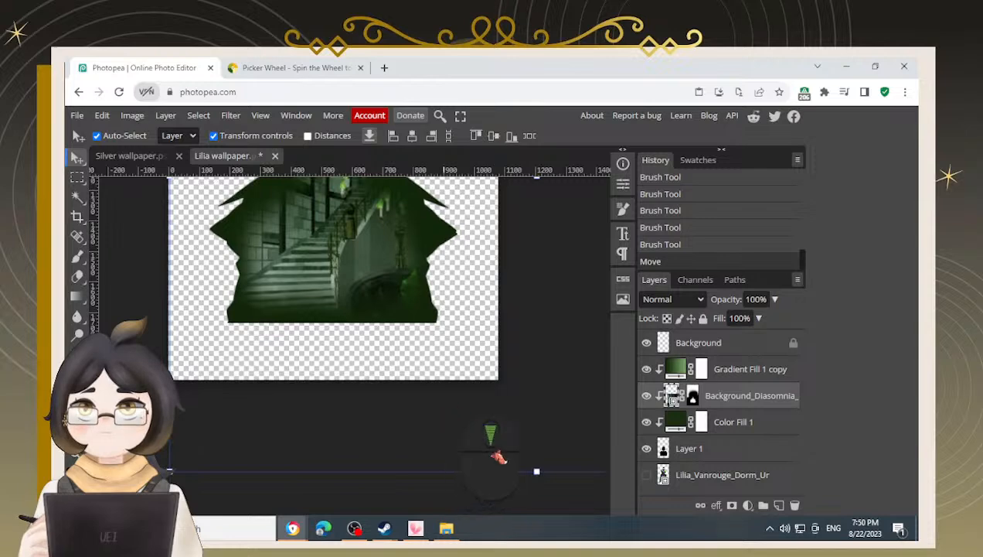
Free-transform the lounge image, rotating it about 1.8°, and apply the transform
{"action": "left_click_drag", "start_coordinate": [158, 470], "coordinate": [153, 469]}
{"action": "key", "text": "ctrl+z"}
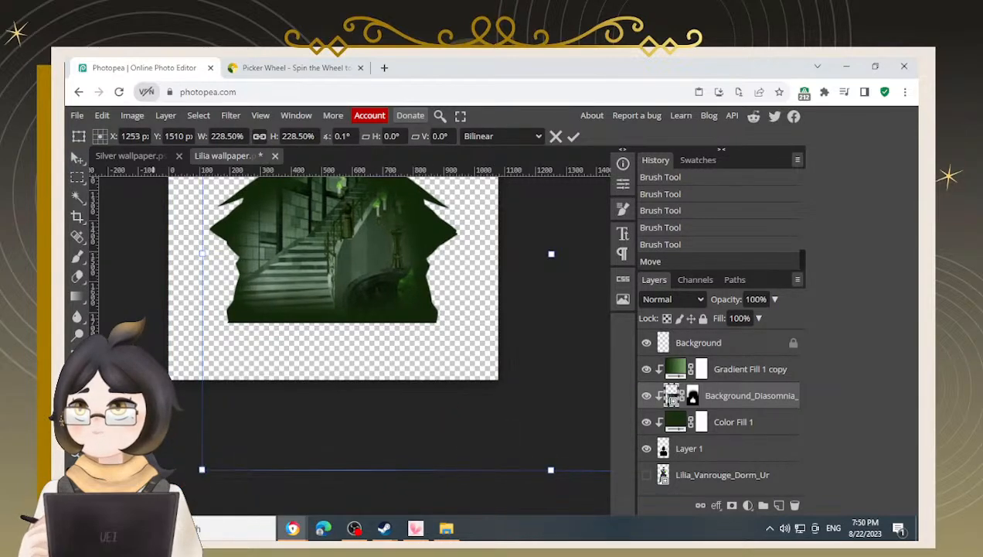
{"action": "left_click_drag", "start_coordinate": [163, 470], "coordinate": [184, 475]}
{"action": "key", "text": "ctrl+z"}
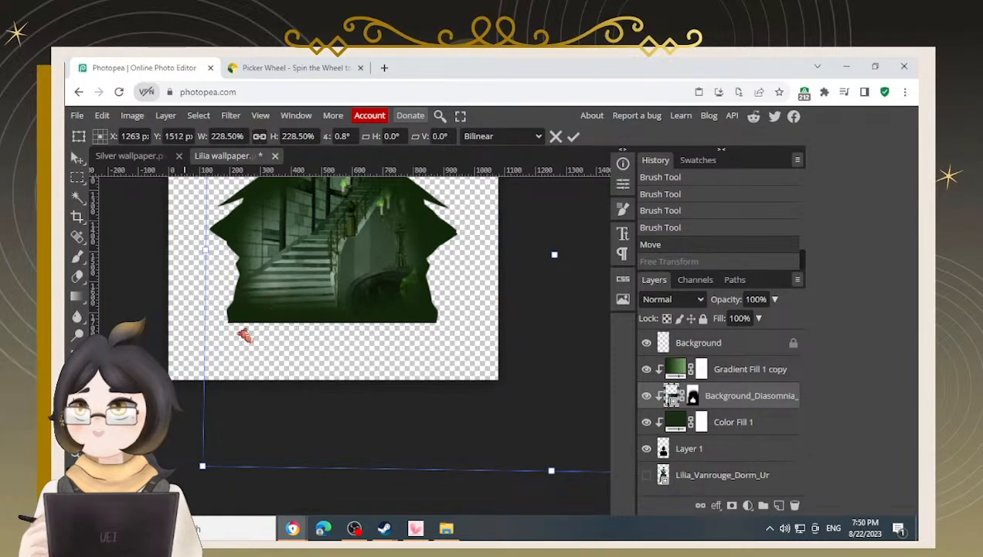
{"action": "key", "text": "space"}
{"action": "left_click_drag", "start_coordinate": [361, 220], "coordinate": [339, 296]}
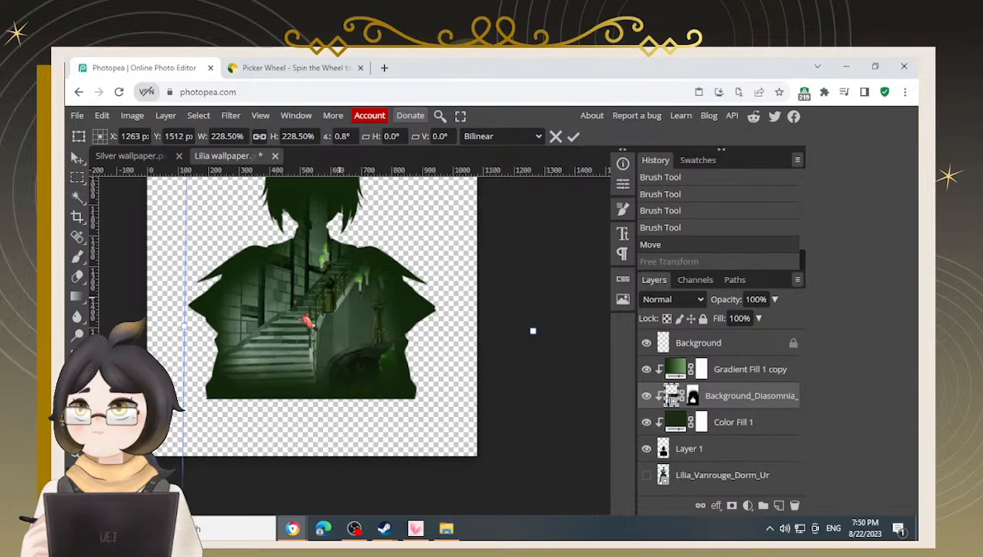
{"action": "key", "text": "space"}
{"action": "left_click_drag", "start_coordinate": [286, 370], "coordinate": [338, 332]}
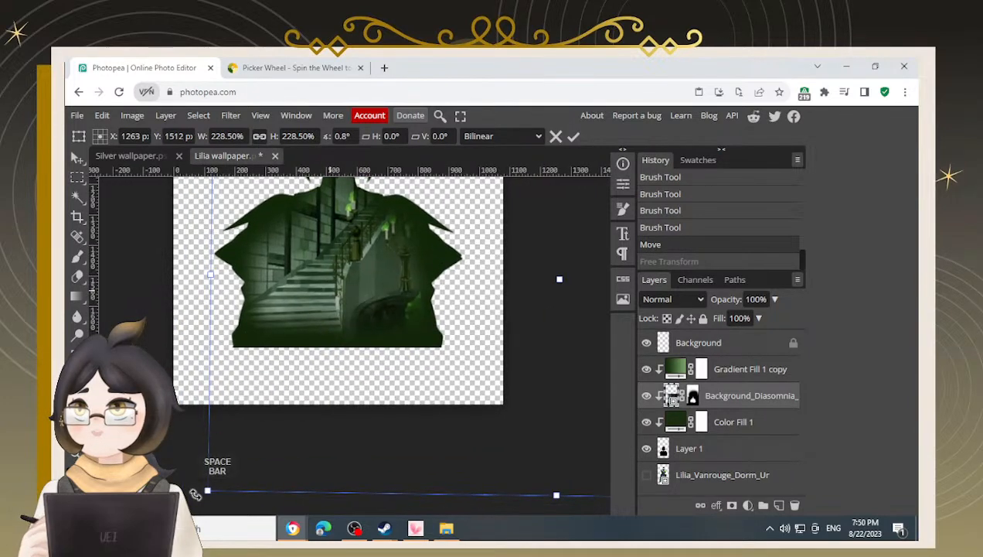
{"action": "left_click_drag", "start_coordinate": [195, 494], "coordinate": [191, 488]}
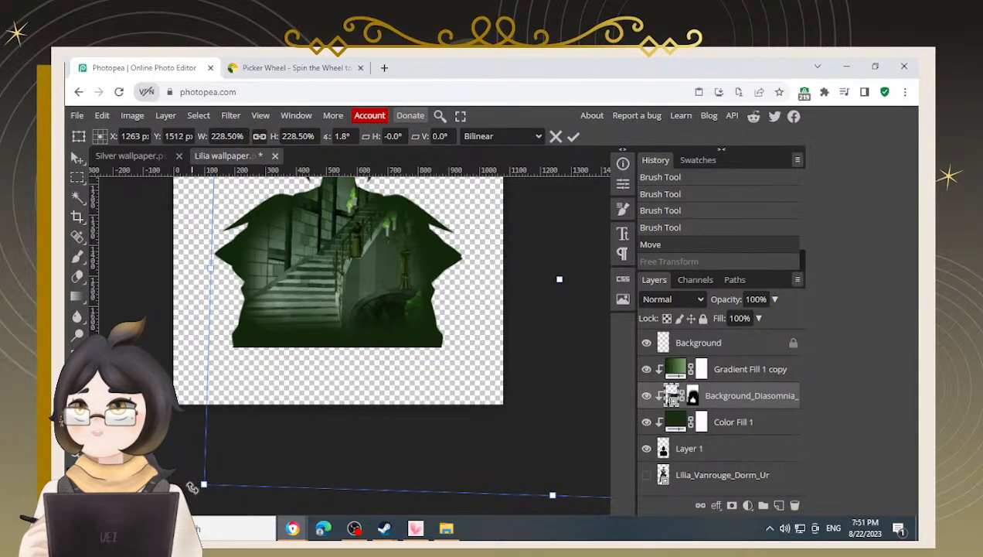
{"action": "key", "text": "Return"}
Nudge the lounge image a few pixels to the right to refine its position inside the silhouette
{"action": "key", "text": "Right"}
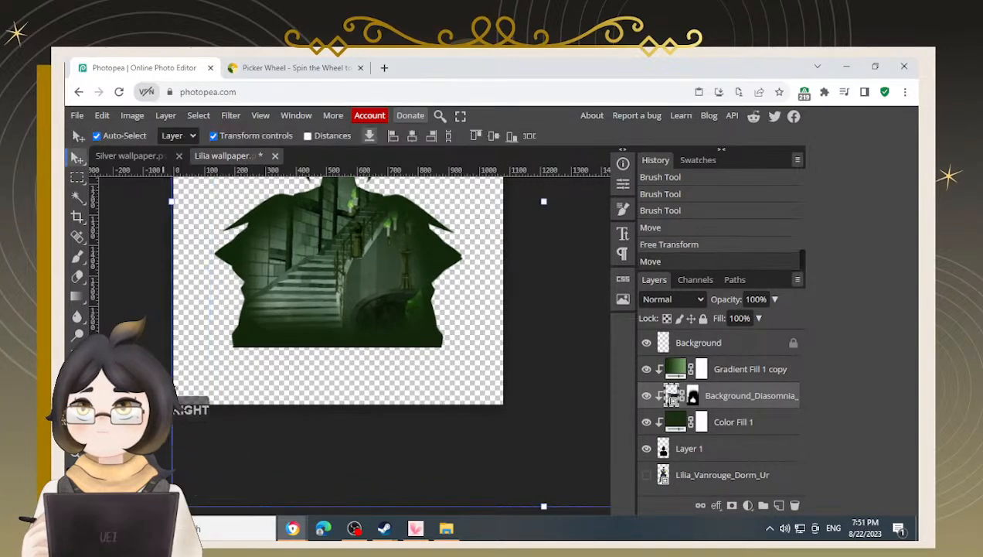
{"action": "key", "text": "Right"}
{"action": "key", "text": "Right"}
{"action": "key", "text": "Right"}
{"action": "key", "text": "Right"}
{"action": "key", "text": "Right"}
{"action": "key", "text": "Right"}
{"action": "key", "text": "Left"}
{"action": "key", "text": "Left"}
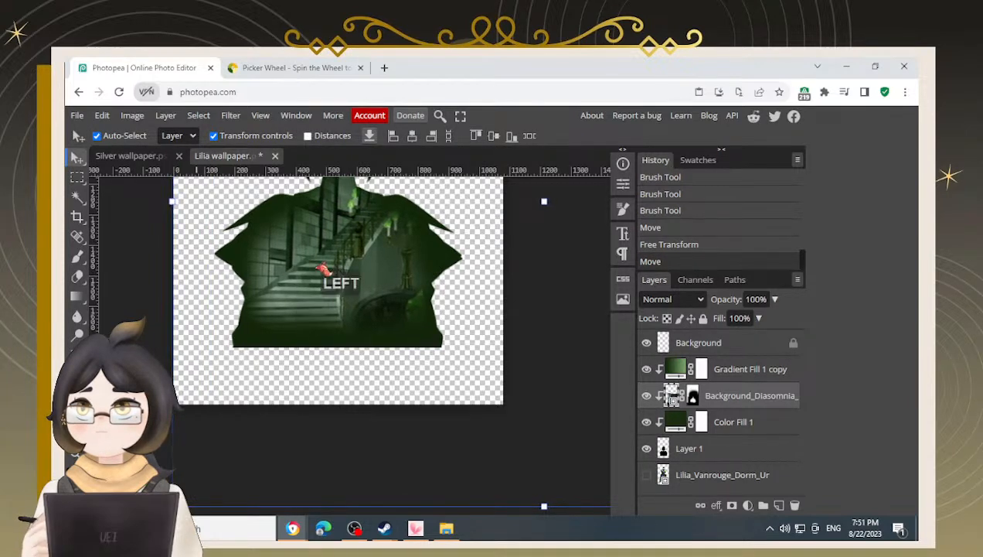
{"action": "scroll", "coordinate": [381, 294], "scroll_direction": "up", "scroll_amount": 3}
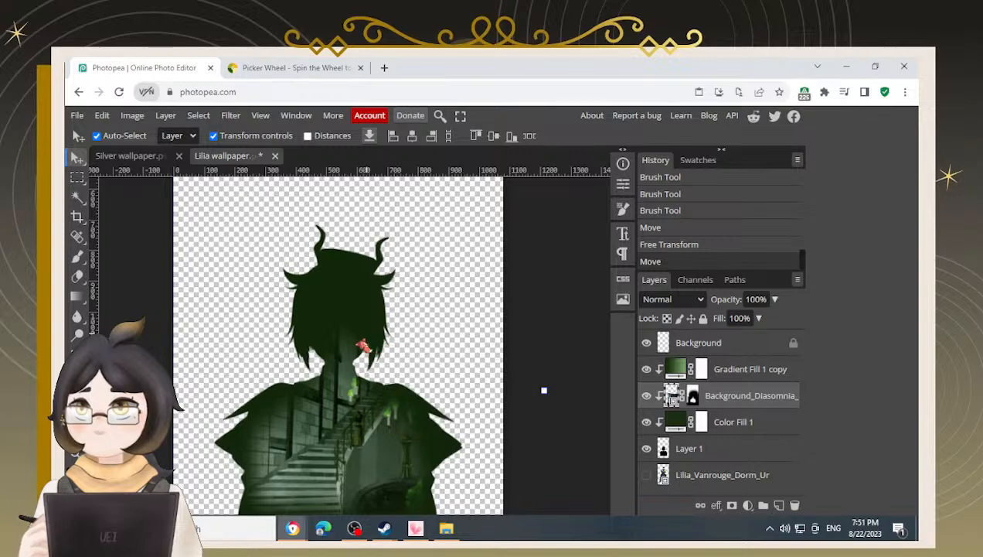
{"action": "key", "text": "Right"}
{"action": "key", "text": "Right"}
{"action": "key", "text": "Right"}
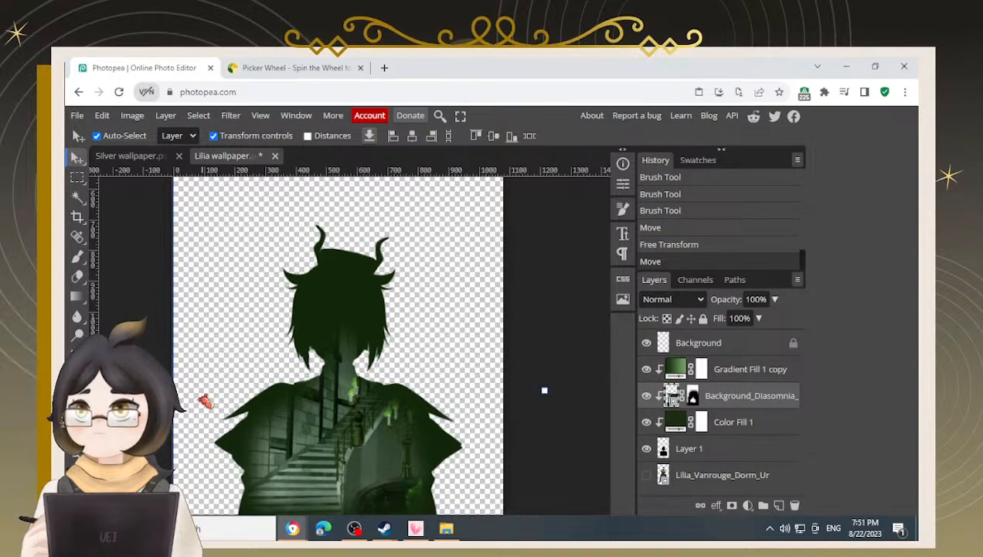
{"action": "scroll", "coordinate": [197, 389], "scroll_direction": "down", "scroll_amount": 1}
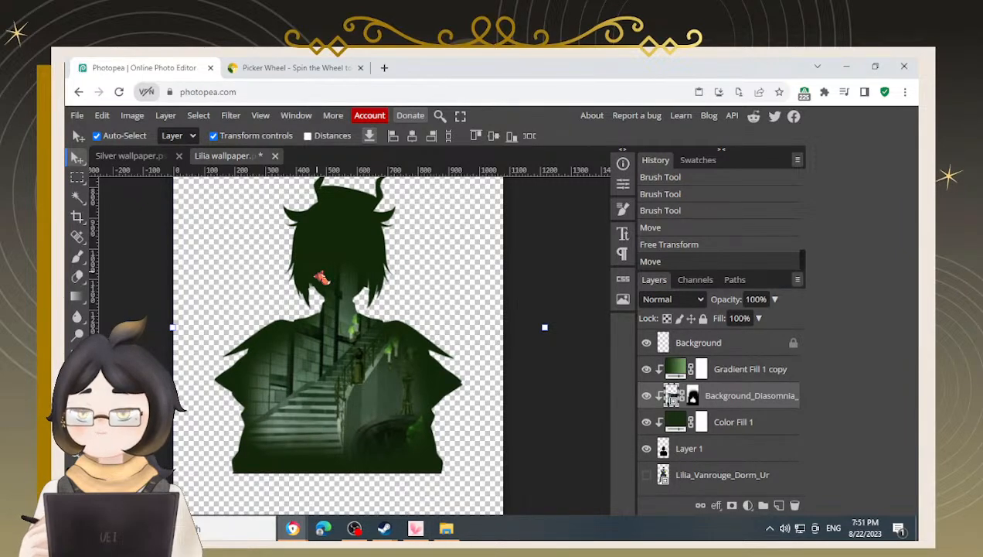
Open a Lilia chibi sprite from the Lilia folder to view as reference, then close its tabs
{"action": "left_click", "coordinate": [446, 528]}
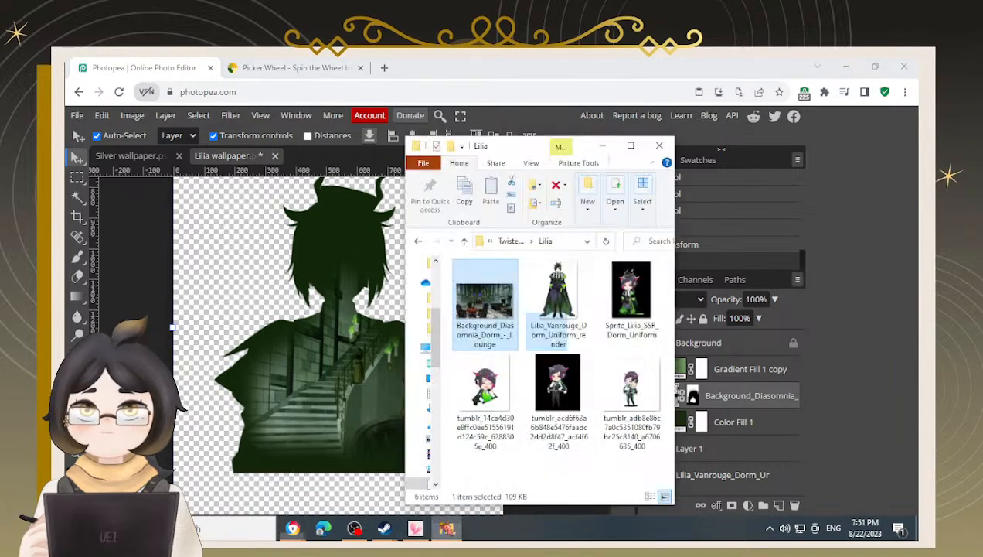
{"action": "left_click", "coordinate": [558, 389]}
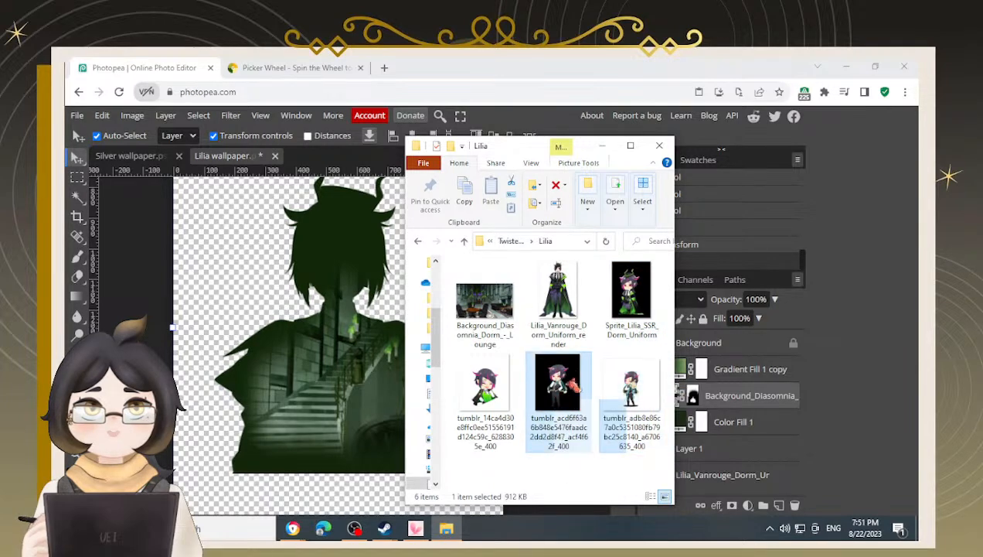
{"action": "double_click", "coordinate": [632, 391]}
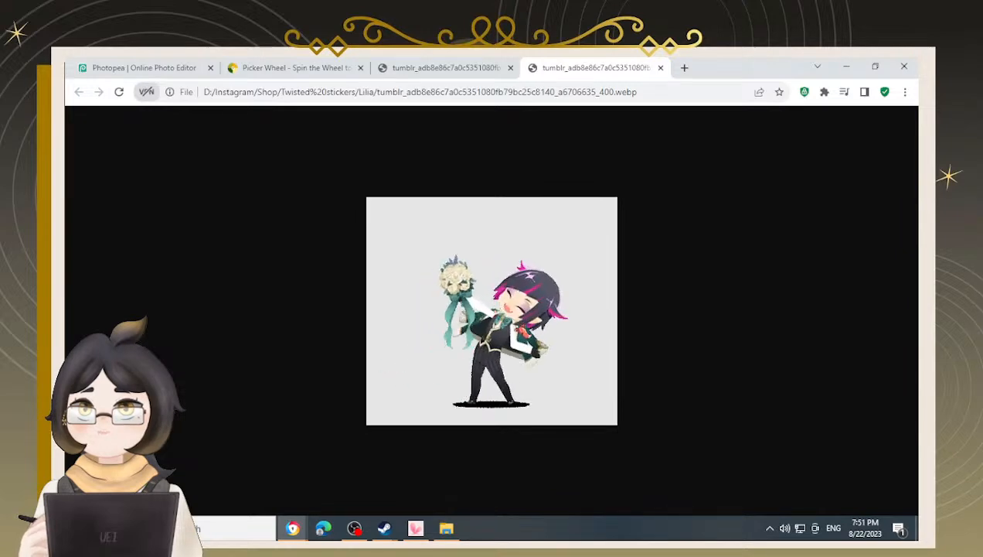
{"action": "left_click", "coordinate": [662, 67]}
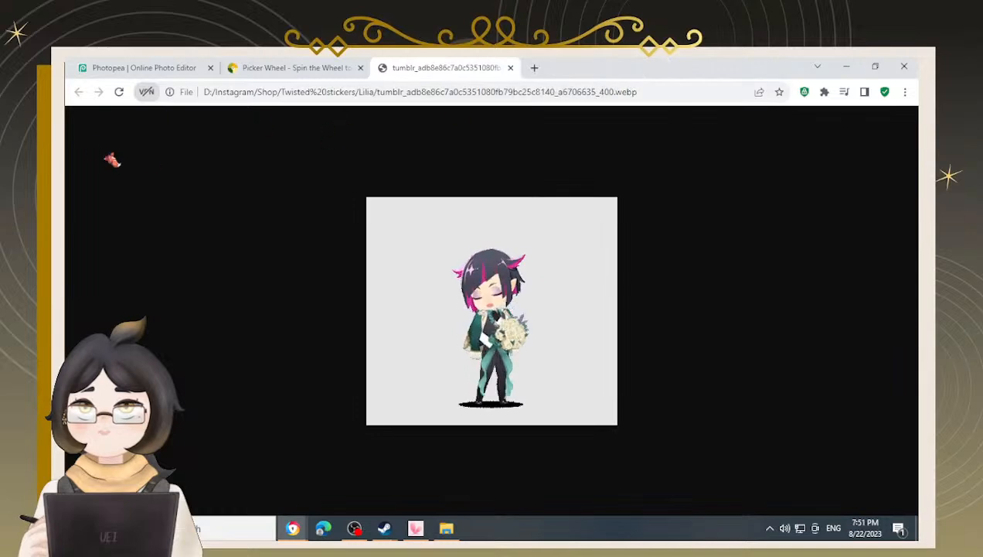
{"action": "left_click", "coordinate": [126, 68]}
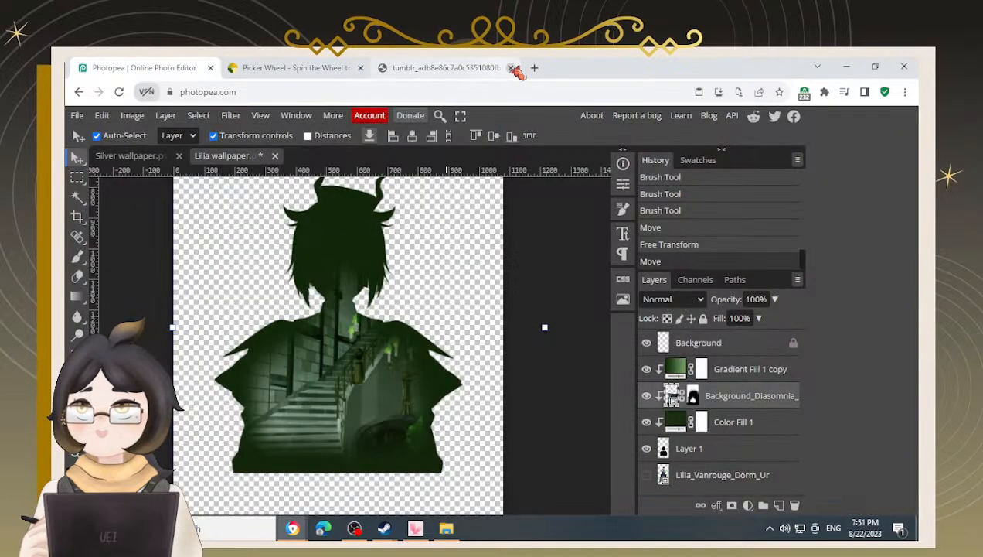
{"action": "left_click", "coordinate": [514, 68]}
Open the Sprite_Lilia_SSR_Dorm_Uniform image from the Lilia folder to view as reference
{"action": "left_click", "coordinate": [447, 528]}
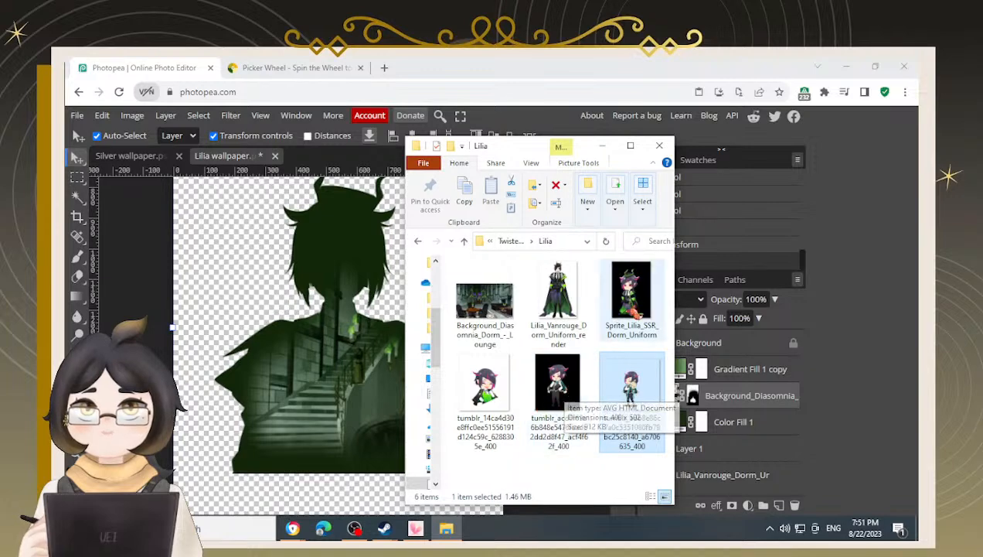
{"action": "left_click_drag", "start_coordinate": [631, 386], "coordinate": [663, 328]}
{"action": "double_click", "coordinate": [661, 328]}
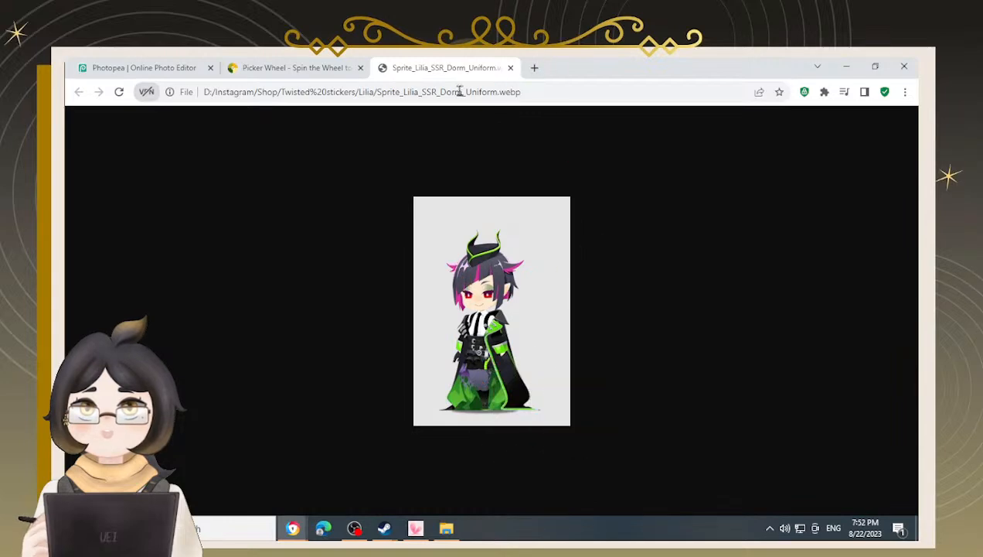
View the tumblr_acd6f63a6b848e5476faadc2dd2d8f47_acf4f62f_400 chibi image from the Lilia folder as reference, then close its tab
{"action": "left_click", "coordinate": [150, 71]}
{"action": "left_click", "coordinate": [511, 67]}
{"action": "left_click", "coordinate": [446, 528]}
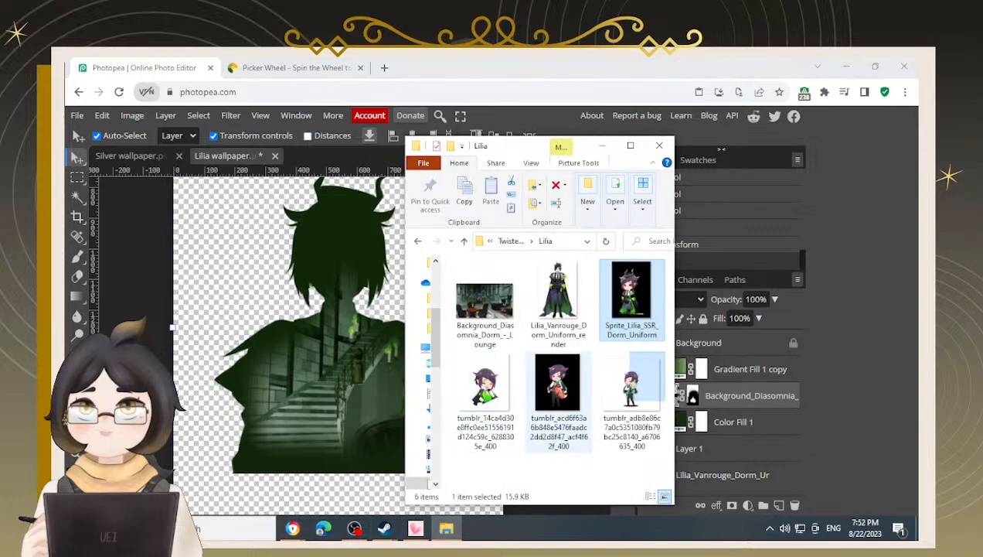
{"action": "left_click", "coordinate": [572, 402]}
{"action": "double_click", "coordinate": [572, 402]}
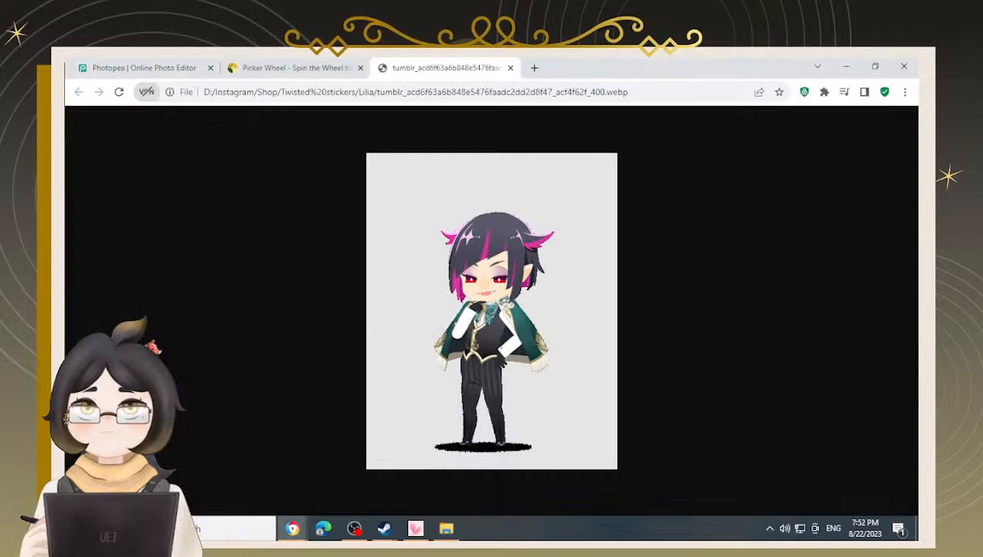
{"action": "left_click", "coordinate": [138, 68]}
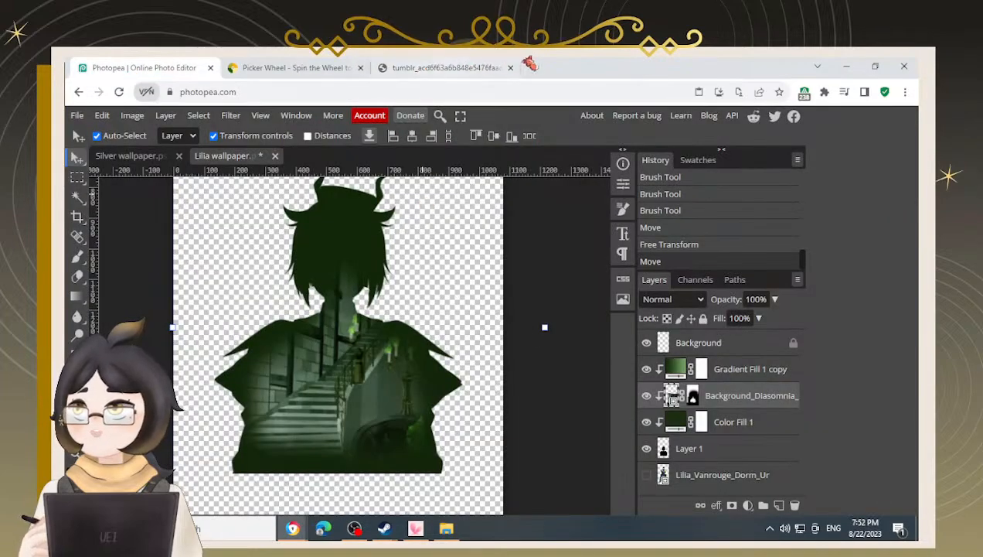
{"action": "left_click", "coordinate": [495, 67]}
{"action": "left_click", "coordinate": [515, 67]}
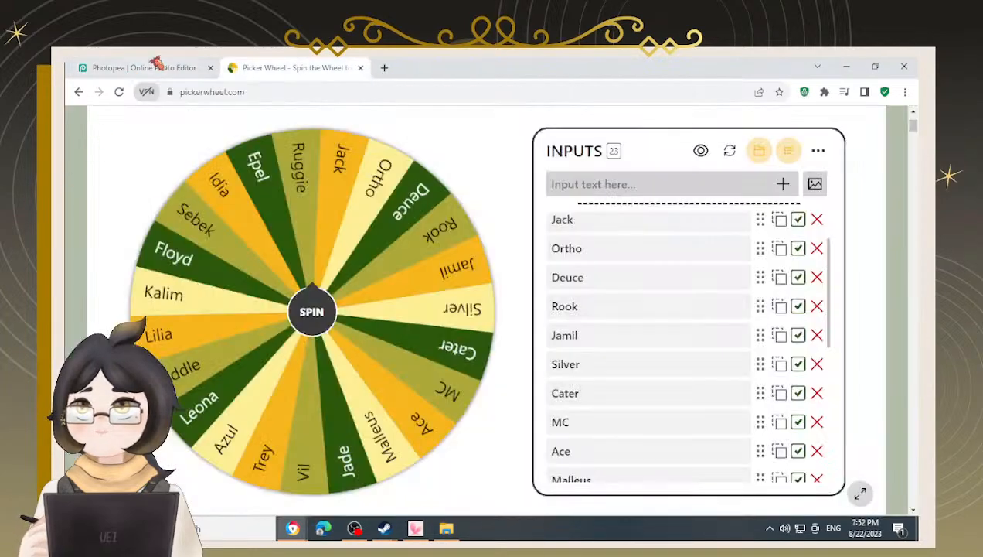
{"action": "left_click", "coordinate": [156, 65]}
Place the tumblr chibi image into the wallpaper, move its layer just below Background, and position it inside the silhouette
{"action": "left_click", "coordinate": [446, 528]}
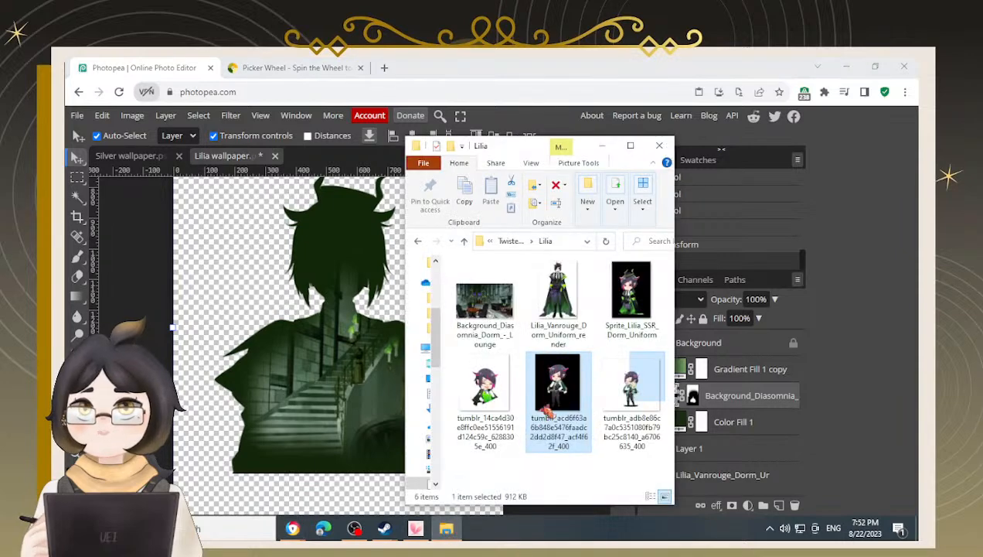
{"action": "left_click_drag", "start_coordinate": [642, 387], "coordinate": [354, 416]}
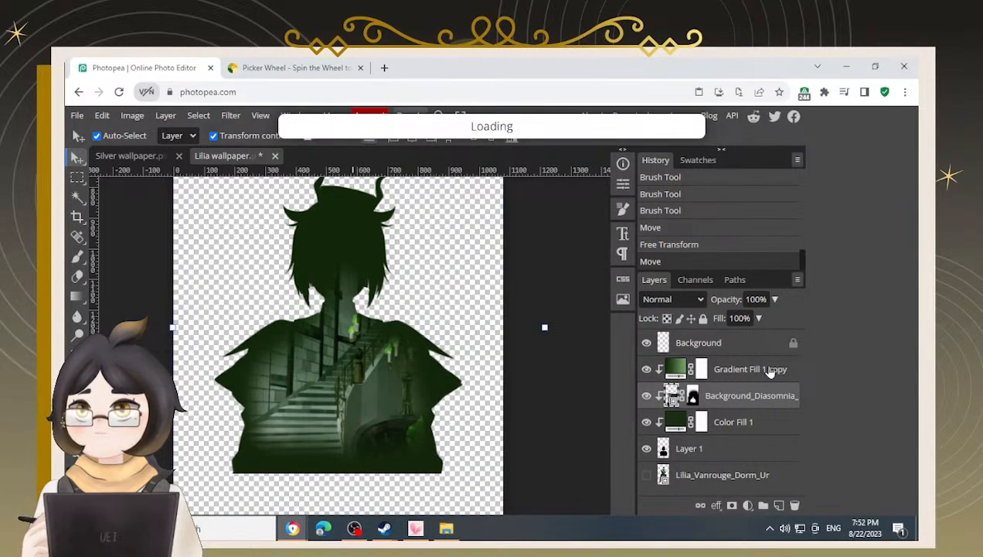
{"action": "left_click_drag", "start_coordinate": [679, 407], "coordinate": [680, 357]}
{"action": "left_click_drag", "start_coordinate": [380, 282], "coordinate": [363, 401]}
Darken the chibi to a black silhouette with Hue/Saturation, setting Lightness to -100
{"action": "key", "text": "ctrl+u"}
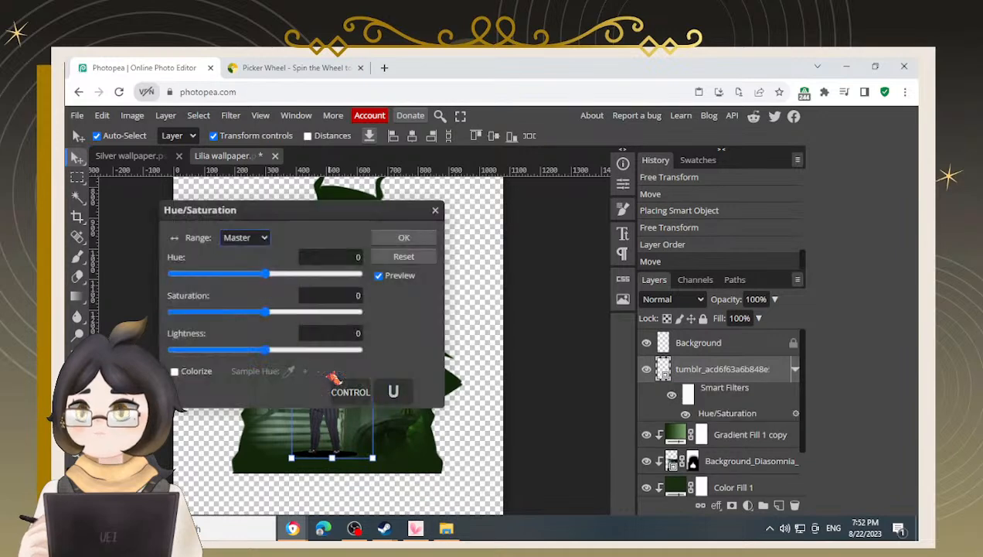
{"action": "left_click_drag", "start_coordinate": [266, 350], "coordinate": [168, 351]}
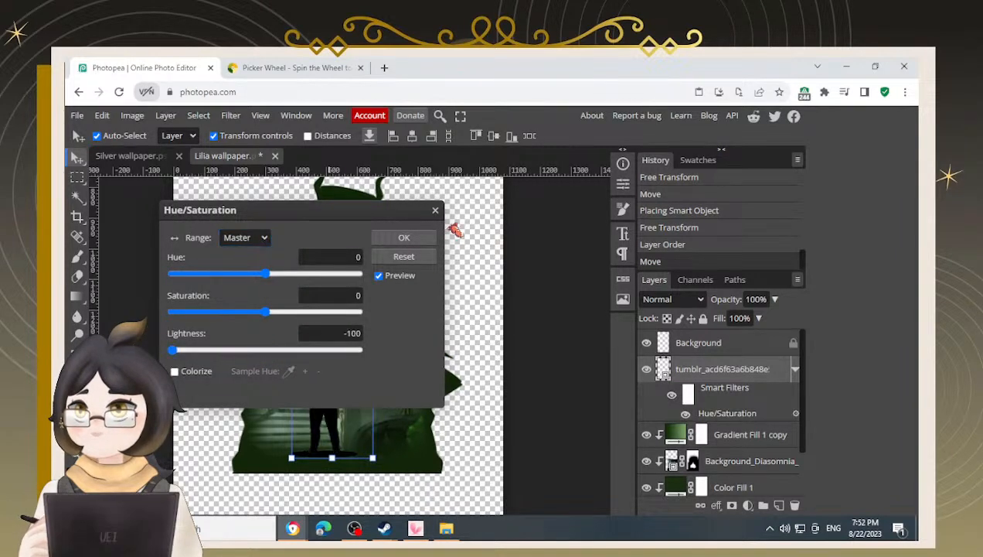
{"action": "left_click", "coordinate": [404, 238]}
Scale the chibi silhouette down and move it to the lower left of the lounge scene
{"action": "mouse_move", "coordinate": [369, 298]}
{"action": "left_mouse_down"}
{"action": "mouse_move", "coordinate": [330, 326]}
{"action": "mouse_move", "coordinate": [351, 300]}
{"action": "left_mouse_up"}
{"action": "left_click_drag", "start_coordinate": [399, 256], "coordinate": [334, 336]}
{"action": "key", "text": "Return"}
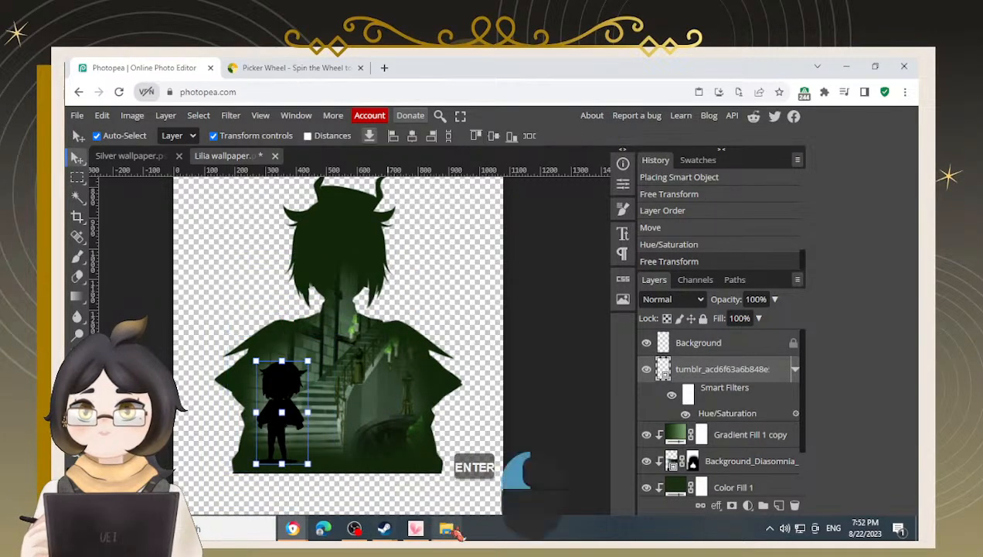
{"action": "left_click", "coordinate": [446, 528]}
{"action": "left_click_drag", "start_coordinate": [632, 297], "coordinate": [378, 395]}
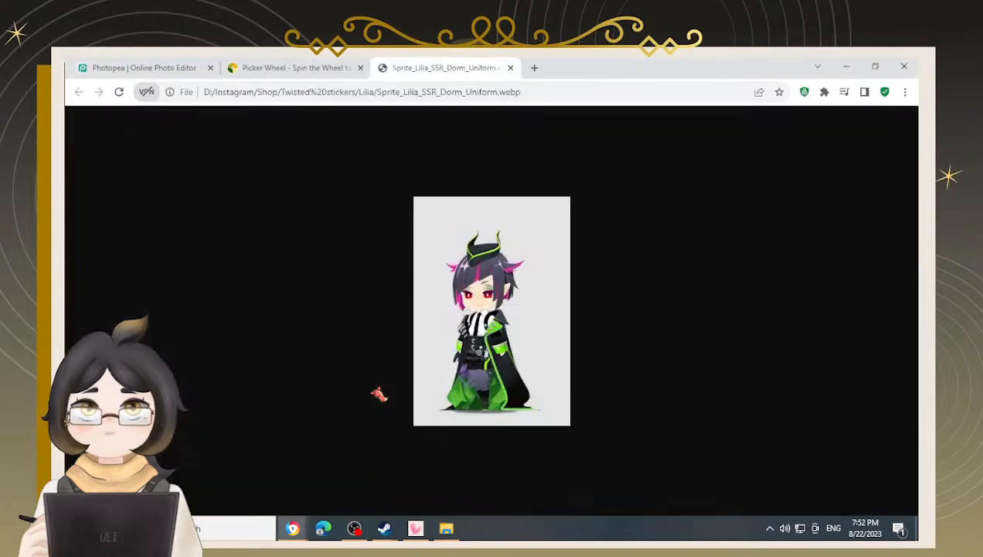
{"action": "left_click", "coordinate": [143, 68]}
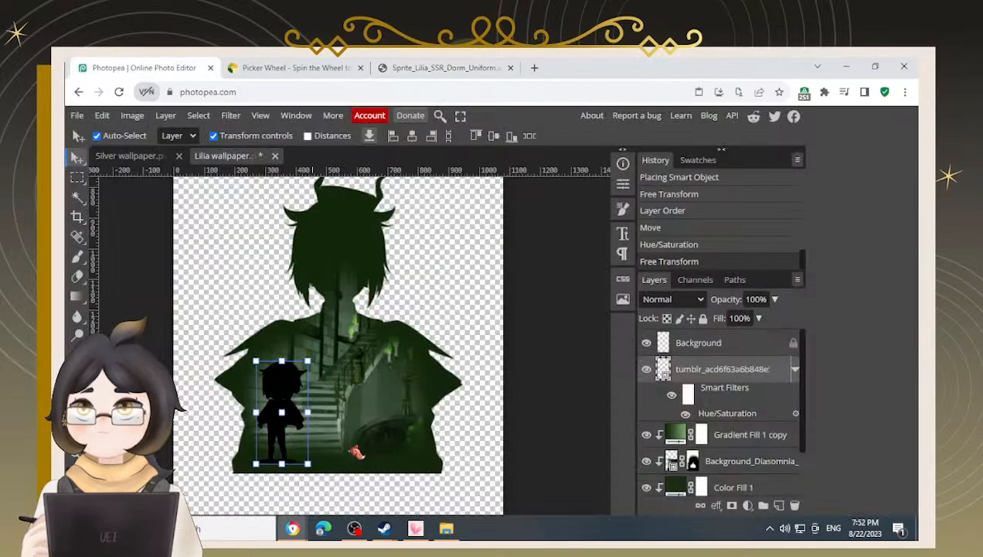
Place the Sprite_Lilia_SSR_Dorm_Uniform image into the wallpaper and move it into the silhouette's middle
{"action": "left_click", "coordinate": [446, 528]}
{"action": "left_click_drag", "start_coordinate": [631, 298], "coordinate": [355, 374]}
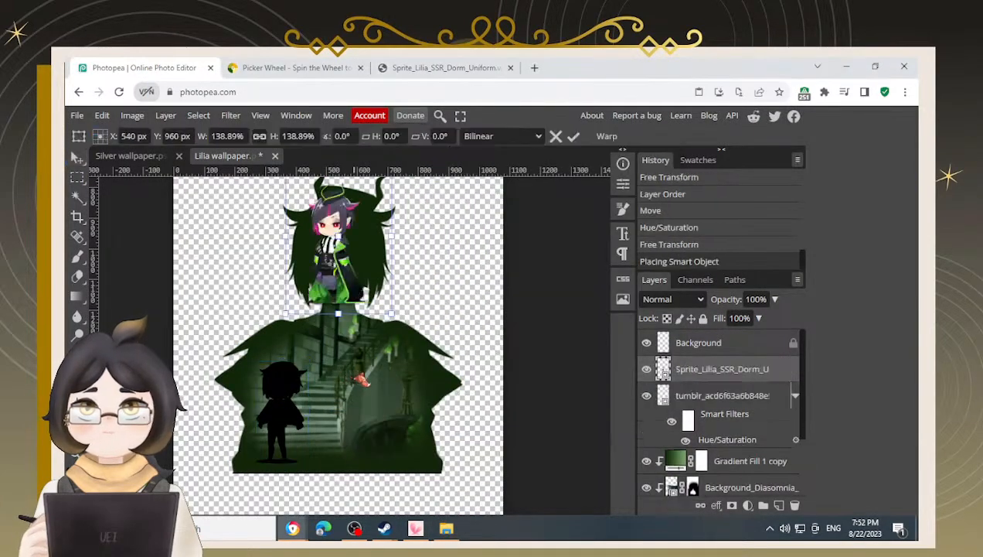
{"action": "left_click_drag", "start_coordinate": [335, 267], "coordinate": [364, 375]}
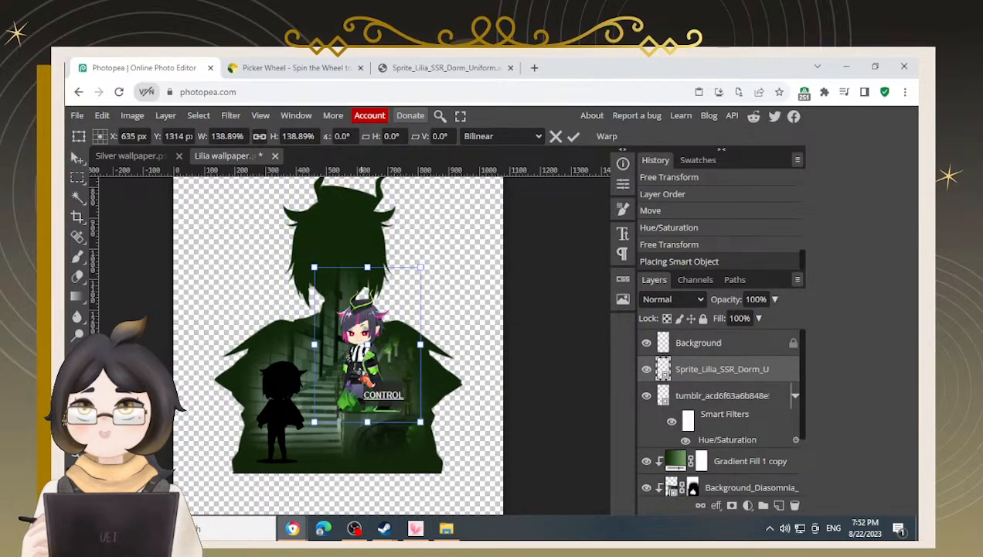
Darken the dorm uniform sprite to black with Hue/Saturation Lightness -100
{"action": "key", "text": "ctrl+u"}
{"action": "left_click_drag", "start_coordinate": [264, 351], "coordinate": [169, 352]}
{"action": "left_click", "coordinate": [404, 237]}
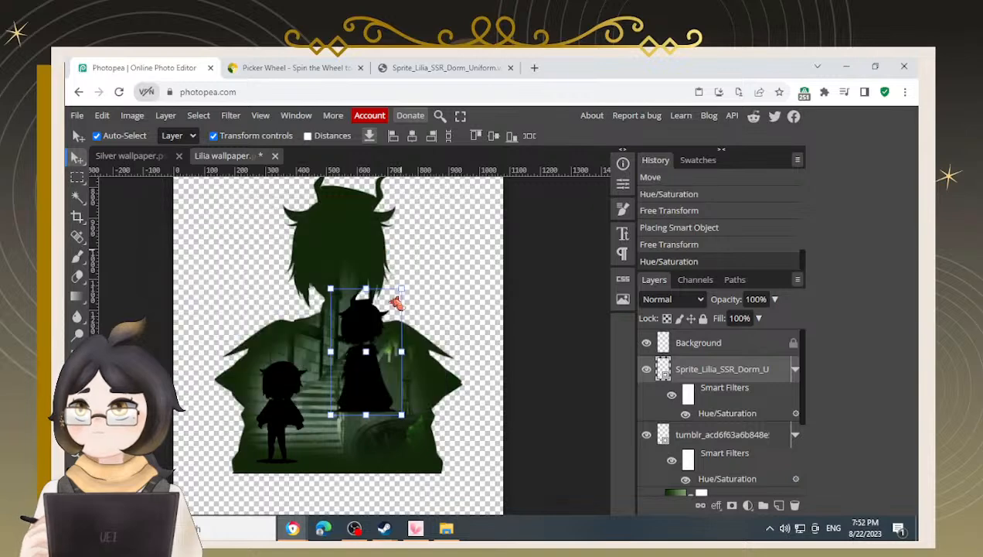
Reposition the dorm uniform sprite, zoom in to compare both chibis, and delete the sprite's layer
{"action": "left_click_drag", "start_coordinate": [397, 293], "coordinate": [394, 323]}
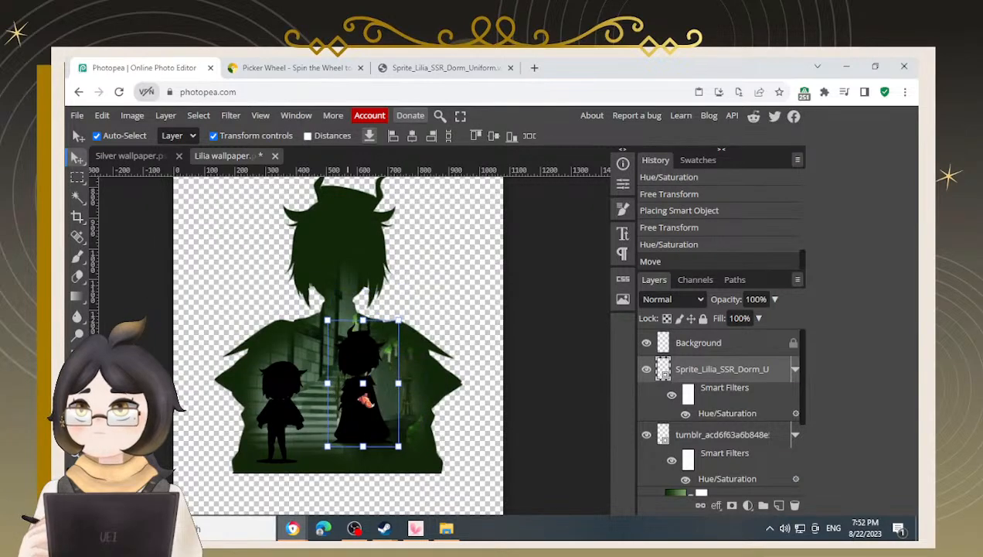
{"action": "scroll", "coordinate": [363, 401], "scroll_direction": "up", "scroll_amount": 3}
{"action": "mouse_move", "coordinate": [349, 332]}
{"action": "left_mouse_down"}
{"action": "mouse_move", "coordinate": [344, 340]}
{"action": "mouse_move", "coordinate": [395, 322]}
{"action": "mouse_move", "coordinate": [374, 334]}
{"action": "mouse_move", "coordinate": [391, 350]}
{"action": "mouse_move", "coordinate": [383, 354]}
{"action": "mouse_move", "coordinate": [381, 334]}
{"action": "mouse_move", "coordinate": [317, 325]}
{"action": "mouse_move", "coordinate": [313, 339]}
{"action": "mouse_move", "coordinate": [346, 330]}
{"action": "left_mouse_up"}
{"action": "key", "text": "space"}
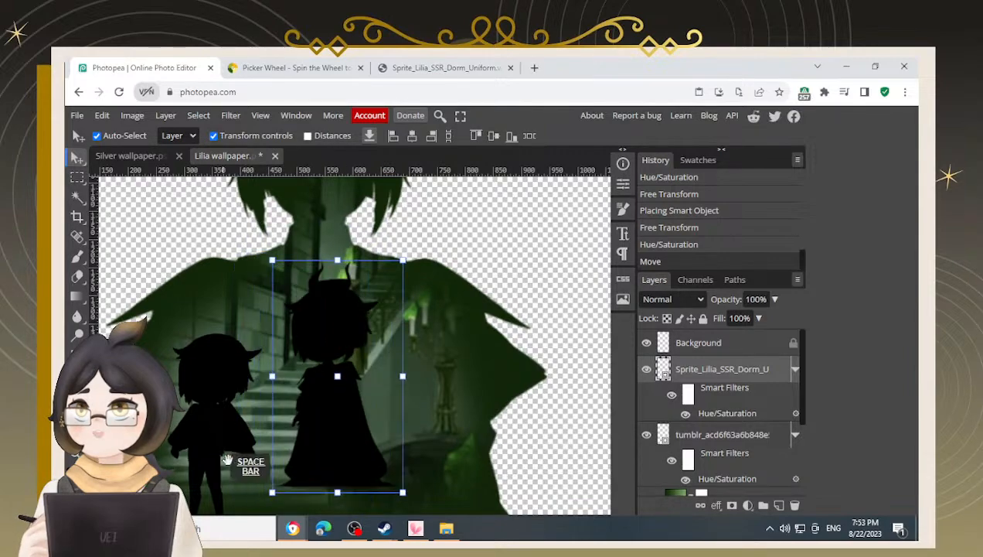
{"action": "left_click_drag", "start_coordinate": [239, 445], "coordinate": [270, 383]}
{"action": "scroll", "coordinate": [263, 444], "scroll_direction": "up", "scroll_amount": 4}
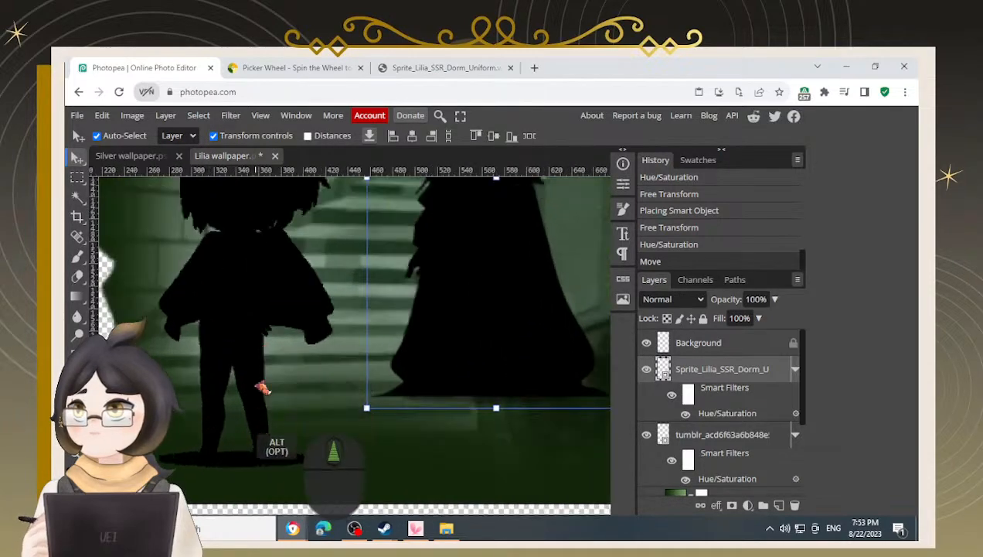
{"action": "scroll", "coordinate": [255, 249], "scroll_direction": "down", "scroll_amount": 2}
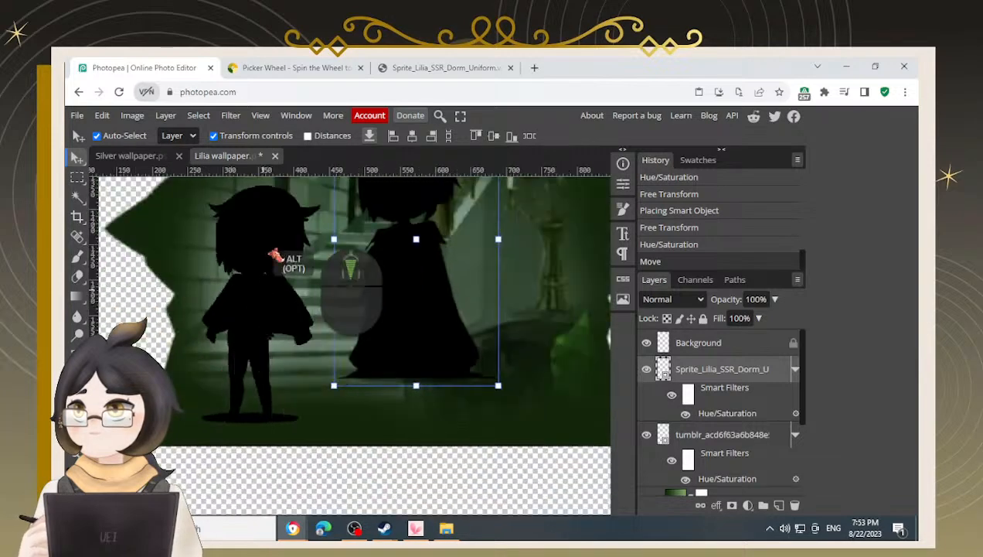
{"action": "key", "text": "BackSpace"}
Move the tumblr chibi silhouette up onto the stairs and scale it to about 66.75%
{"action": "left_click_drag", "start_coordinate": [236, 328], "coordinate": [298, 266]}
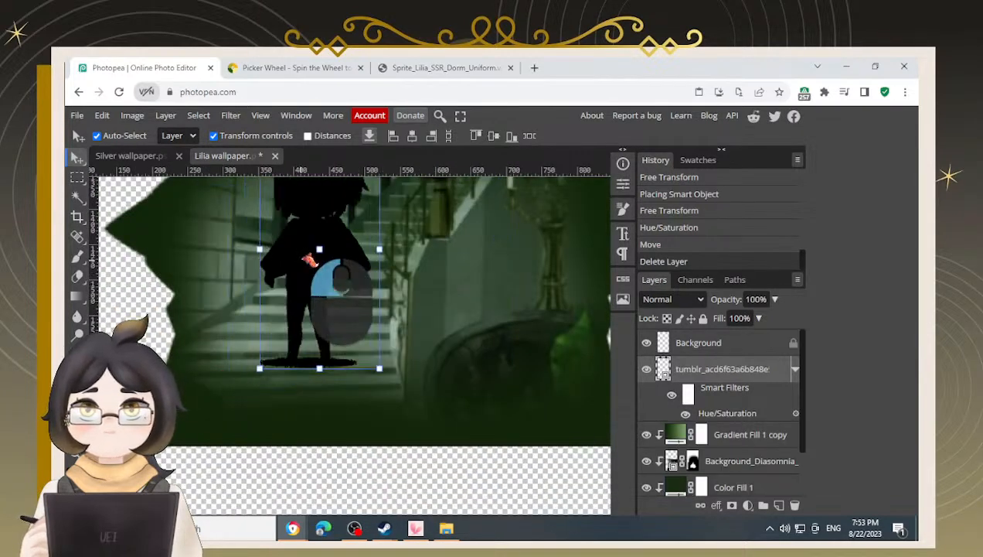
{"action": "key", "text": "space"}
{"action": "left_click_drag", "start_coordinate": [415, 254], "coordinate": [390, 353]}
{"action": "key", "text": "ctrl+t"}
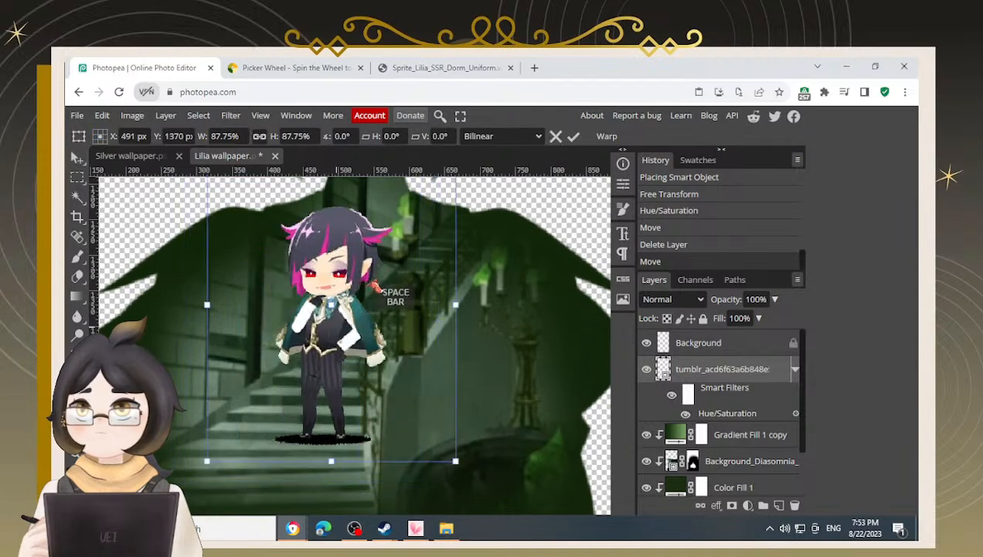
{"action": "left_click_drag", "start_coordinate": [457, 450], "coordinate": [403, 380]}
{"action": "left_click_drag", "start_coordinate": [307, 313], "coordinate": [304, 375]}
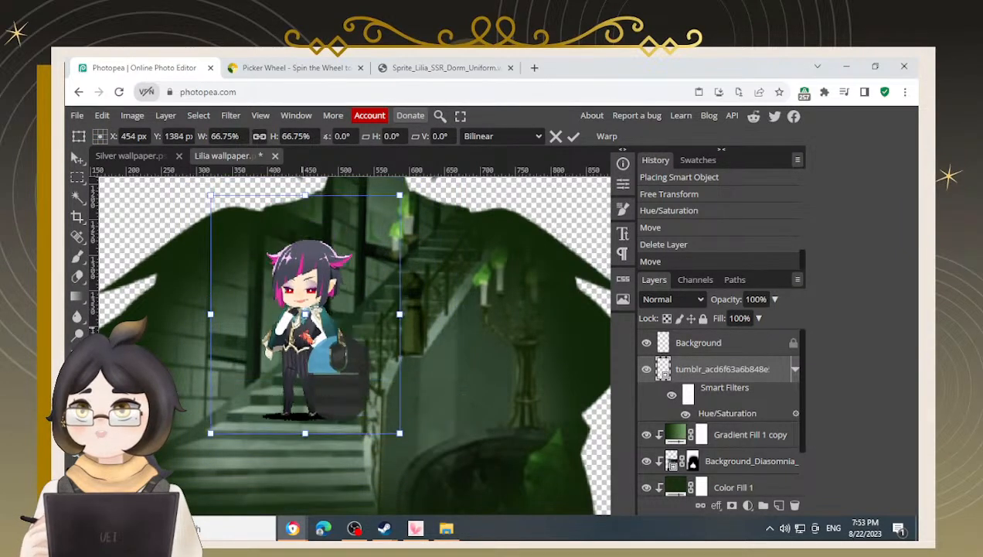
{"action": "key", "text": "Return"}
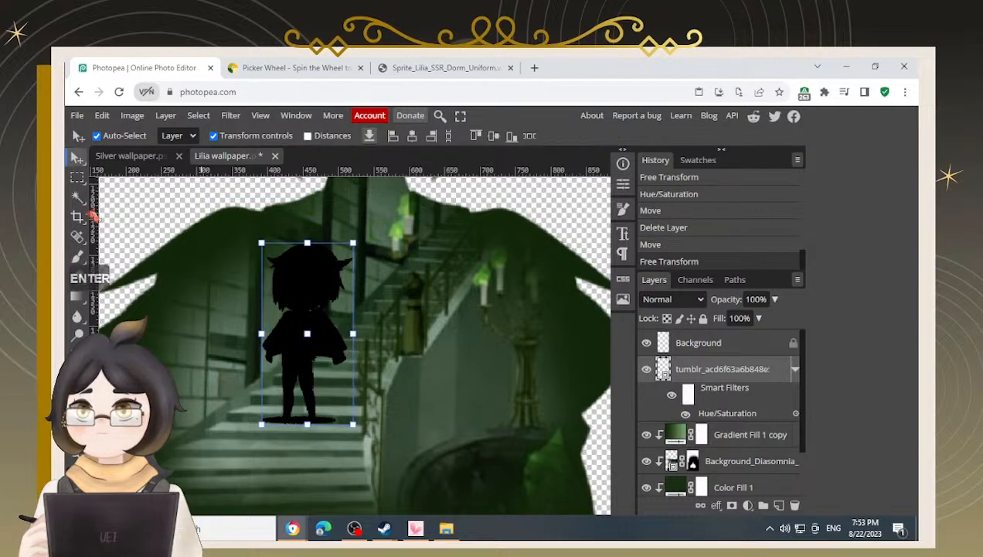
Flip the chibi silhouette horizontally and nudge it slightly
{"action": "left_click", "coordinate": [102, 115]}
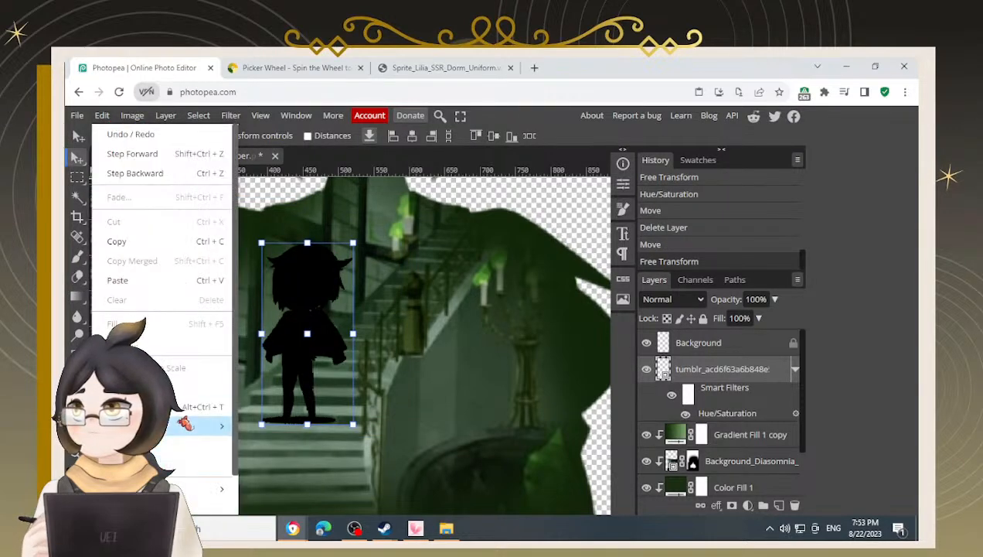
{"action": "mouse_move", "coordinate": [186, 422]}
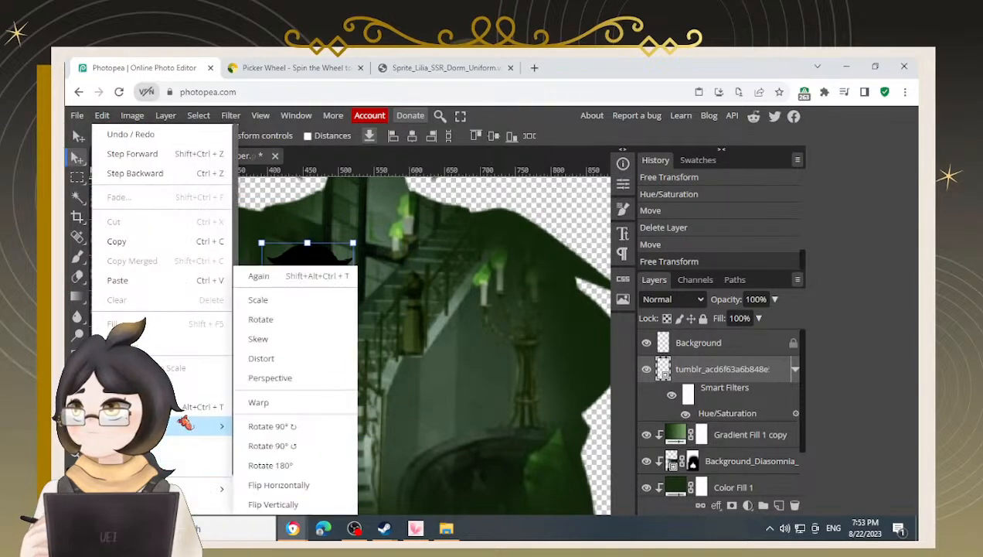
{"action": "left_click", "coordinate": [288, 485]}
{"action": "left_click_drag", "start_coordinate": [312, 331], "coordinate": [305, 339]}
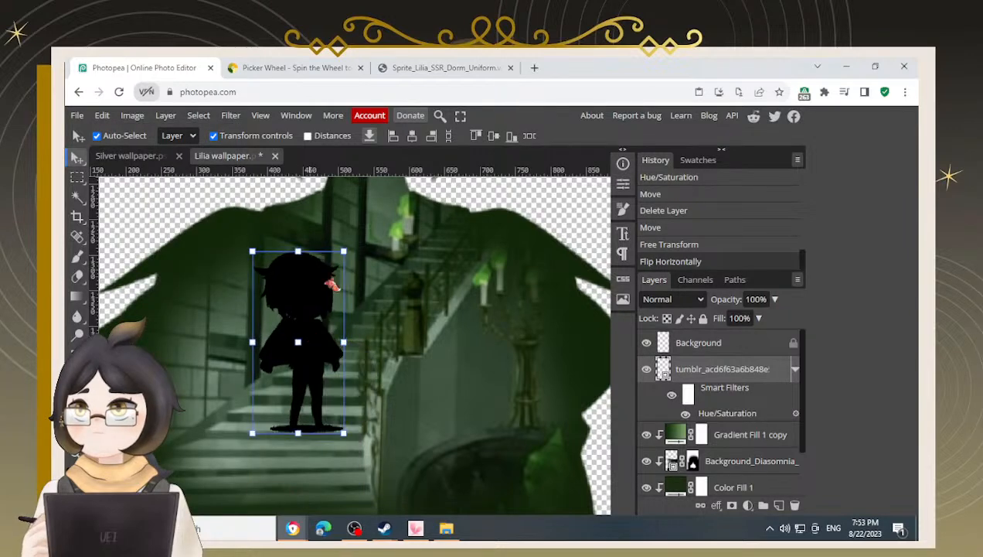
Free-transform the chibi silhouette, moving it and scaling it down to about 56%
{"action": "left_click", "coordinate": [342, 250]}
{"action": "left_click_drag", "start_coordinate": [342, 250], "coordinate": [324, 275]}
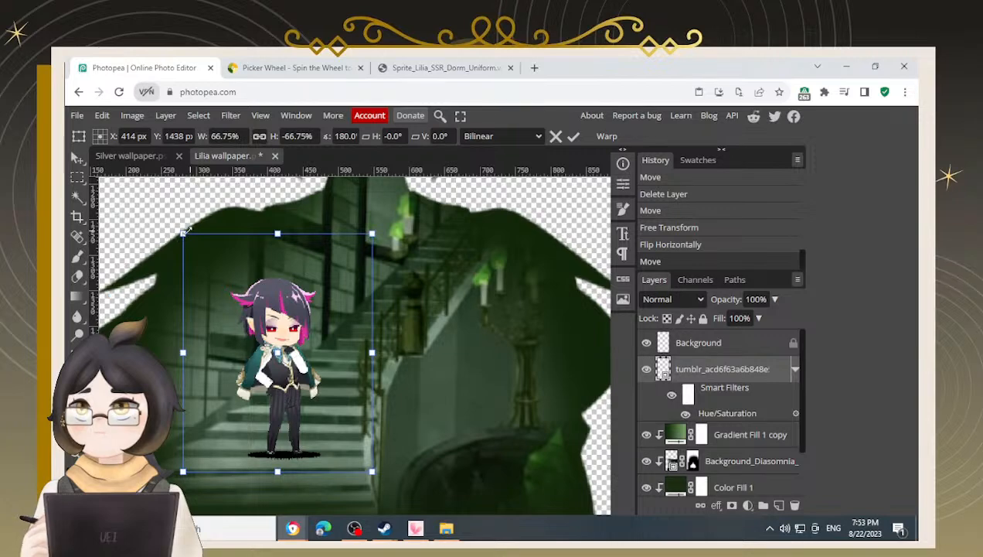
{"action": "left_click_drag", "start_coordinate": [371, 230], "coordinate": [342, 259]}
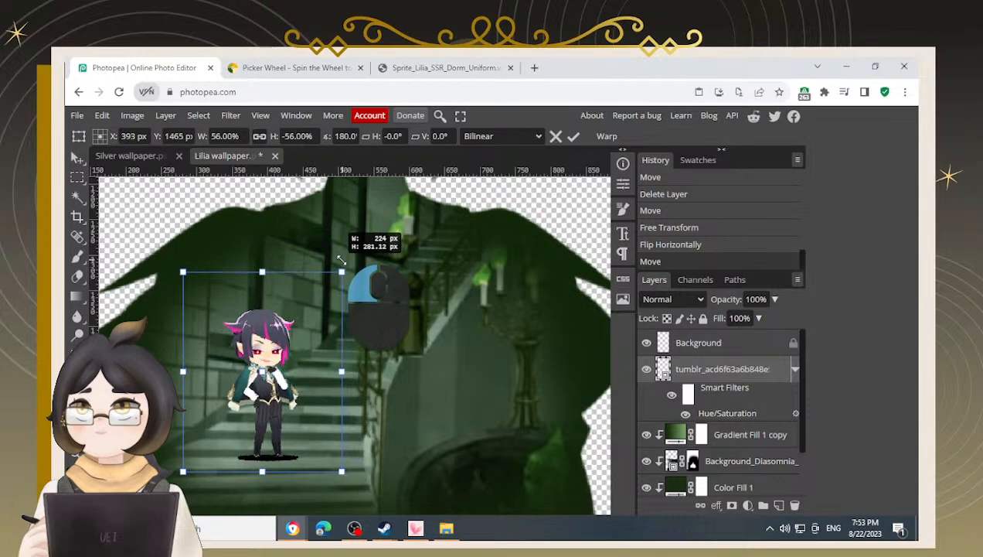
{"action": "key", "text": "Return"}
Move the chibi silhouette and scale it to 50%, placing it on the stairs
{"action": "left_click_drag", "start_coordinate": [266, 363], "coordinate": [328, 304]}
{"action": "key", "text": "ctrl+t"}
{"action": "left_click_drag", "start_coordinate": [363, 249], "coordinate": [364, 246]}
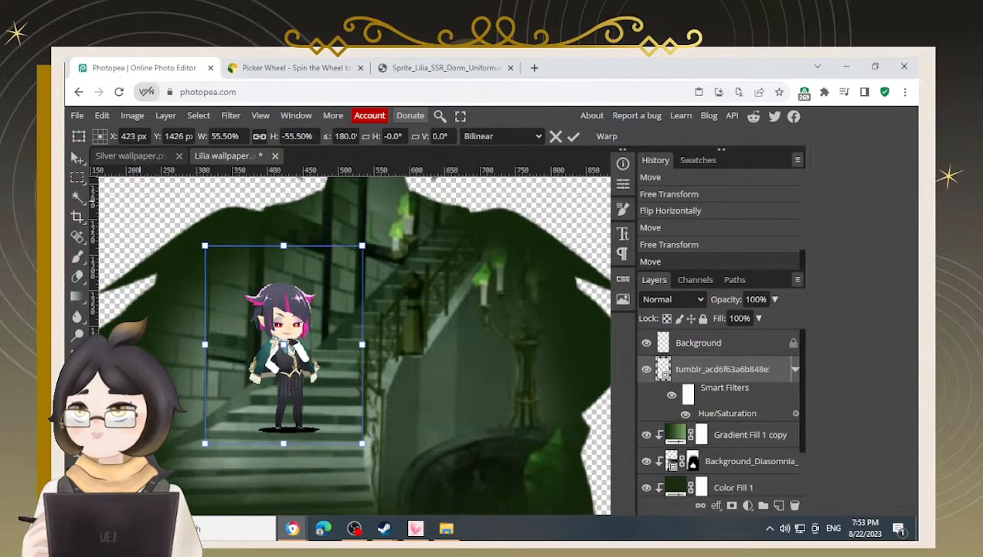
{"action": "left_click_drag", "start_coordinate": [363, 246], "coordinate": [346, 266]}
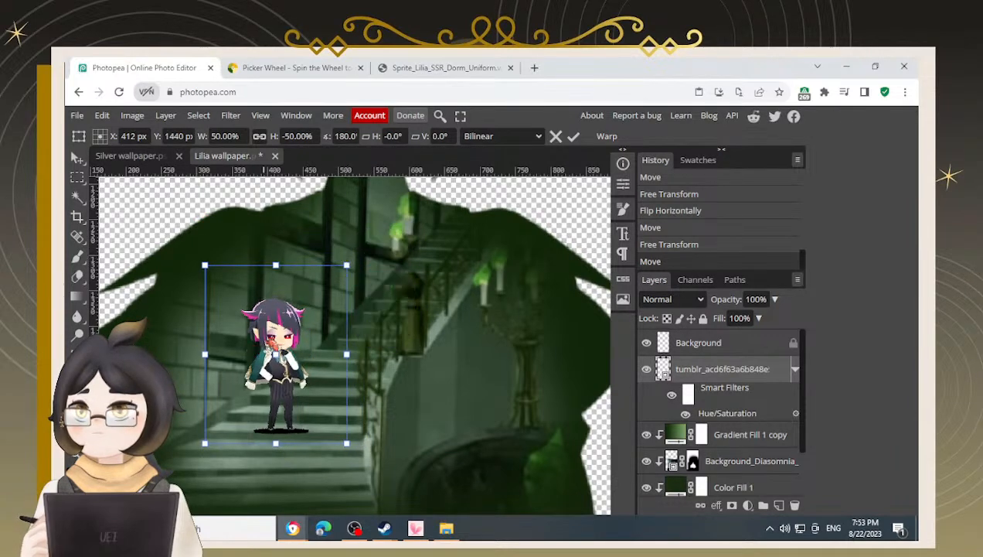
{"action": "left_click_drag", "start_coordinate": [289, 348], "coordinate": [296, 324]}
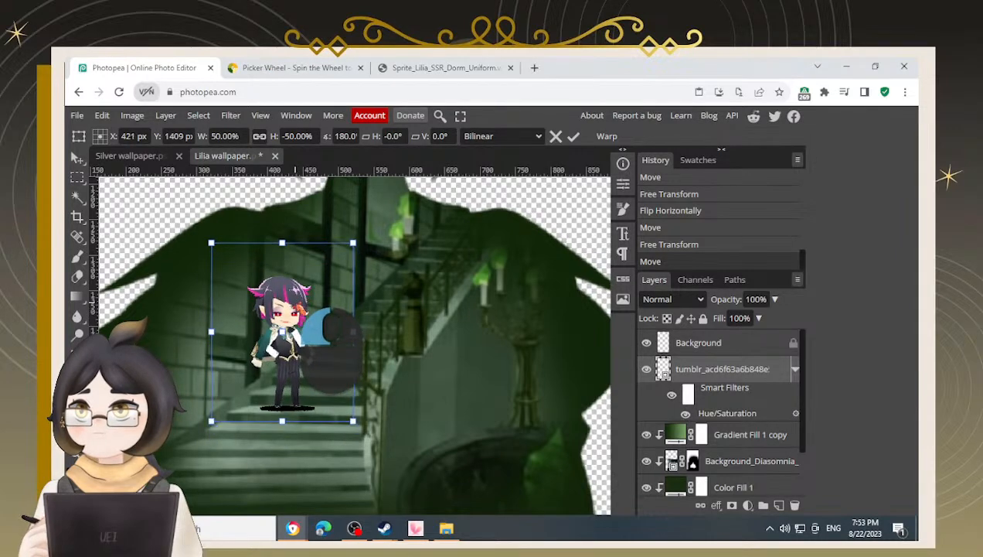
{"action": "key", "text": "Return"}
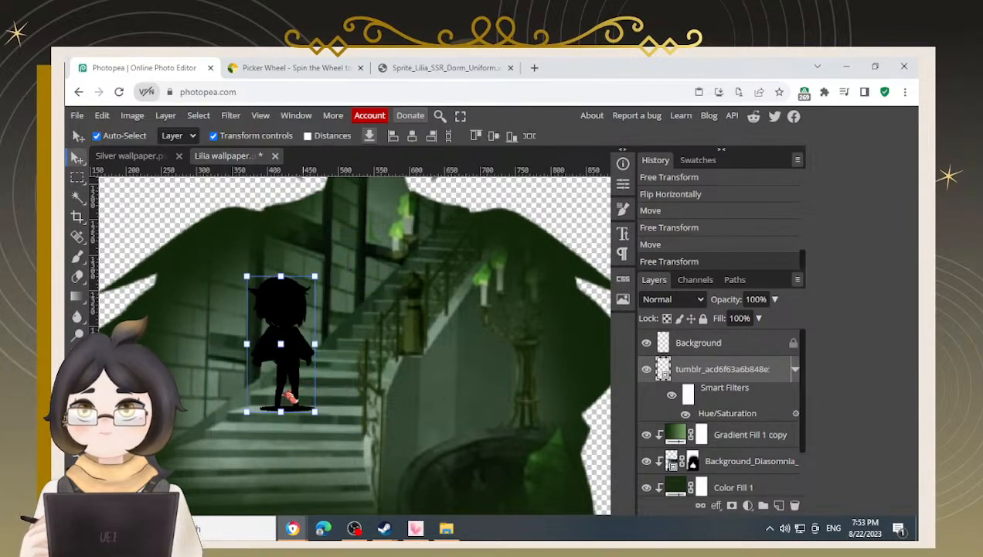
Zoom out and back in to check the chibi silhouette's placement within the wallpaper
{"action": "scroll", "coordinate": [340, 385], "scroll_direction": "down", "scroll_amount": 3}
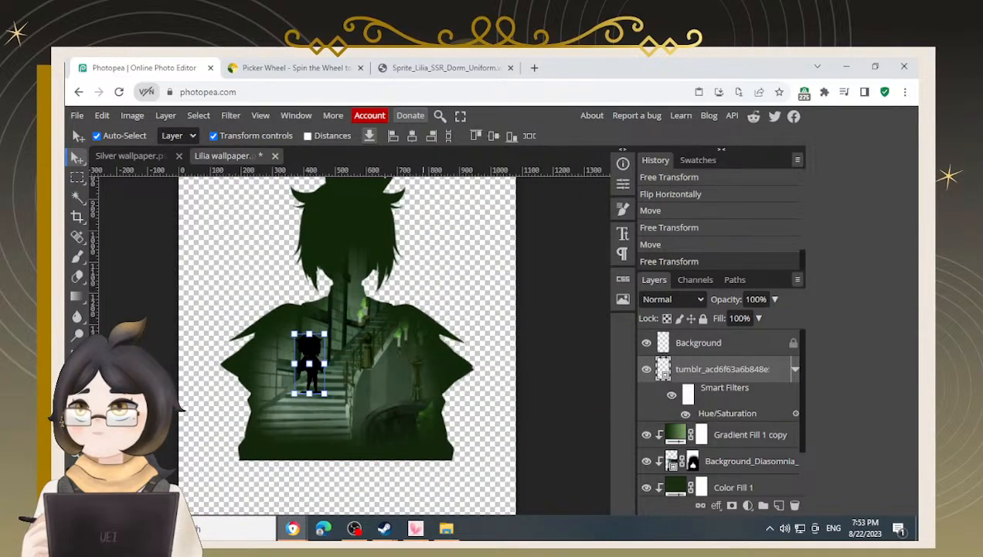
{"action": "scroll", "coordinate": [317, 358], "scroll_direction": "up", "scroll_amount": 2}
{"action": "key", "text": "ctrl+t"}
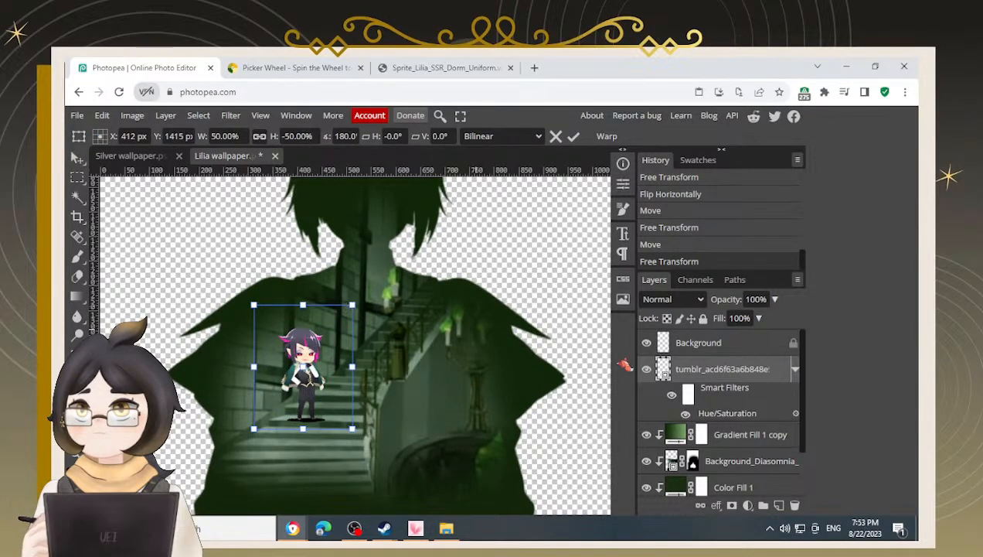
{"action": "key", "text": "Return"}
{"action": "left_click", "coordinate": [333, 392]}
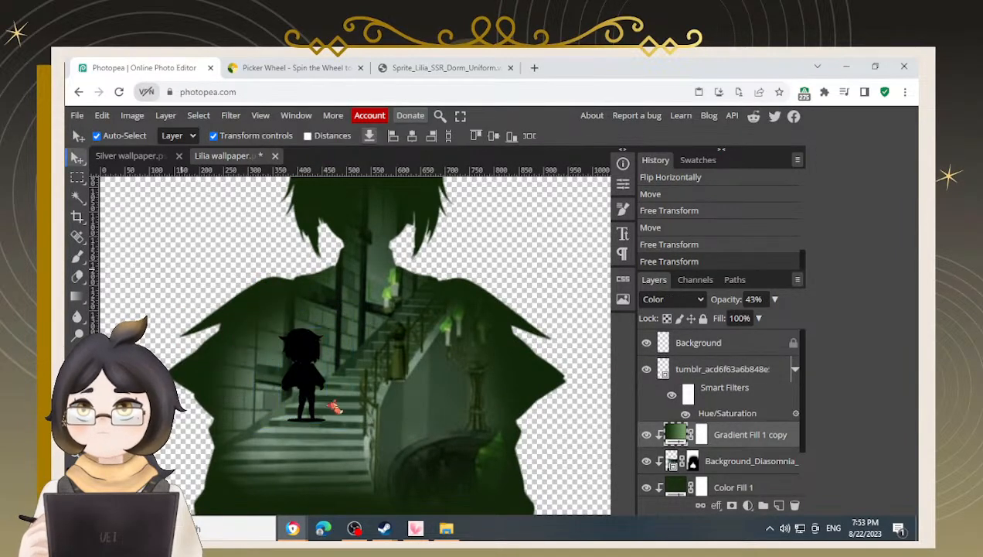
{"action": "left_click_drag", "start_coordinate": [313, 395], "coordinate": [313, 393]}
{"action": "left_click", "coordinate": [177, 283]}
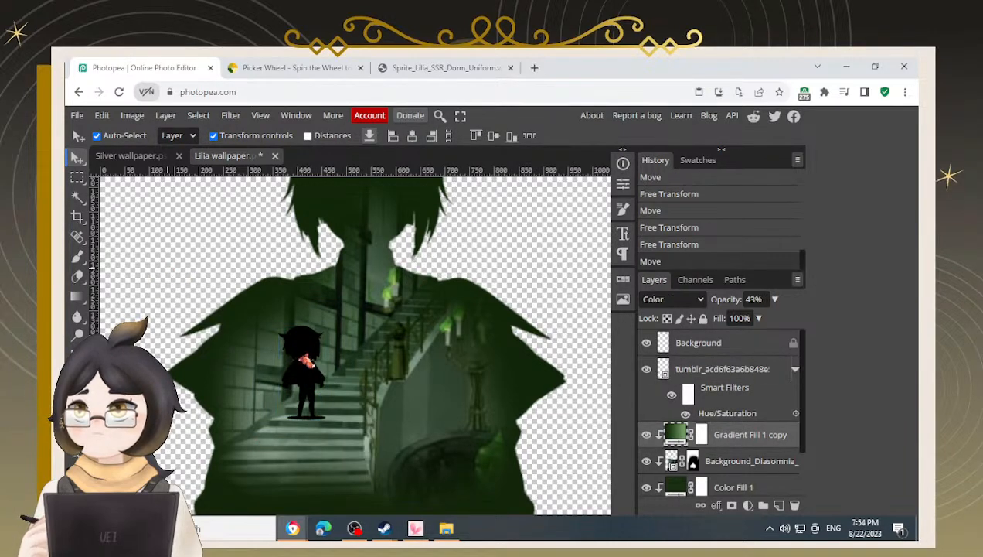
Select the chibi silhouette and nudge it three pixels to the right
{"action": "left_click", "coordinate": [306, 361]}
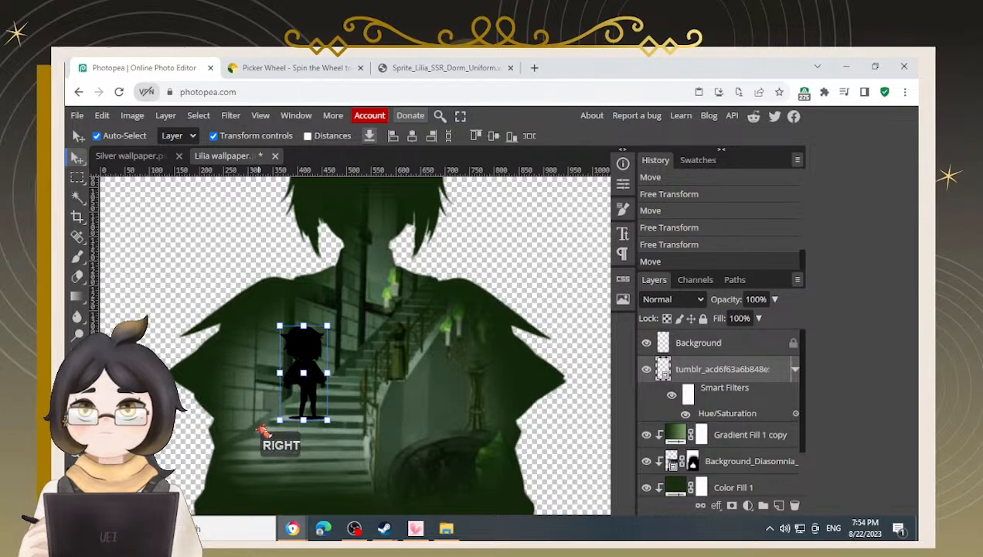
{"action": "key", "text": "Right"}
{"action": "key", "text": "Right"}
{"action": "key", "text": "Right"}
{"action": "key", "text": "Right"}
{"action": "key", "text": "Right"}
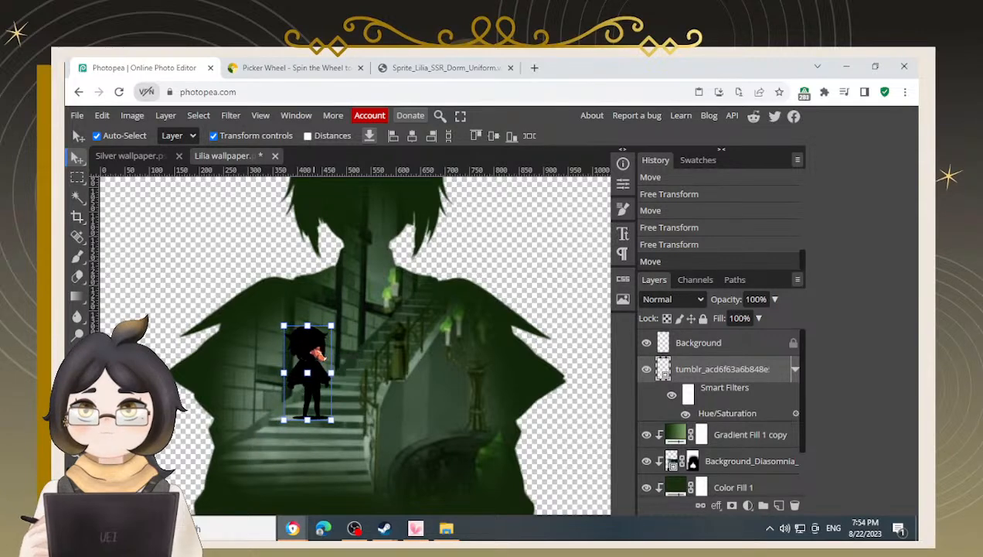
{"action": "scroll", "coordinate": [265, 310], "scroll_direction": "down", "scroll_amount": 1}
{"action": "scroll", "coordinate": [333, 306], "scroll_direction": "up", "scroll_amount": 1}
{"action": "scroll", "coordinate": [244, 332], "scroll_direction": "down", "scroll_amount": 1}
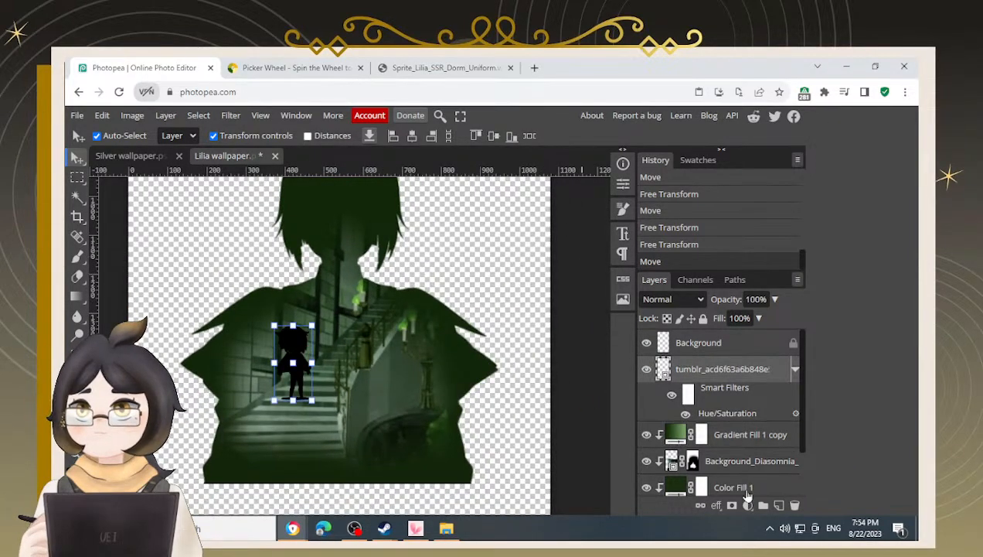
Add a raster mask to the chibi silhouette layer and switch to a smaller brush for editing it
{"action": "left_click", "coordinate": [732, 505]}
{"action": "scroll", "coordinate": [298, 418], "scroll_direction": "up", "scroll_amount": 3}
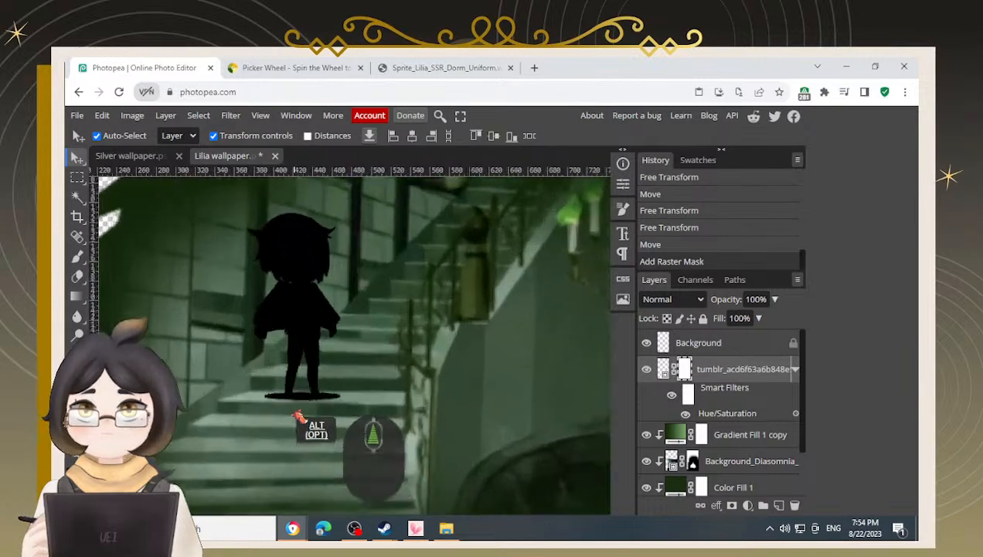
{"action": "scroll", "coordinate": [298, 418], "scroll_direction": "up", "scroll_amount": 2}
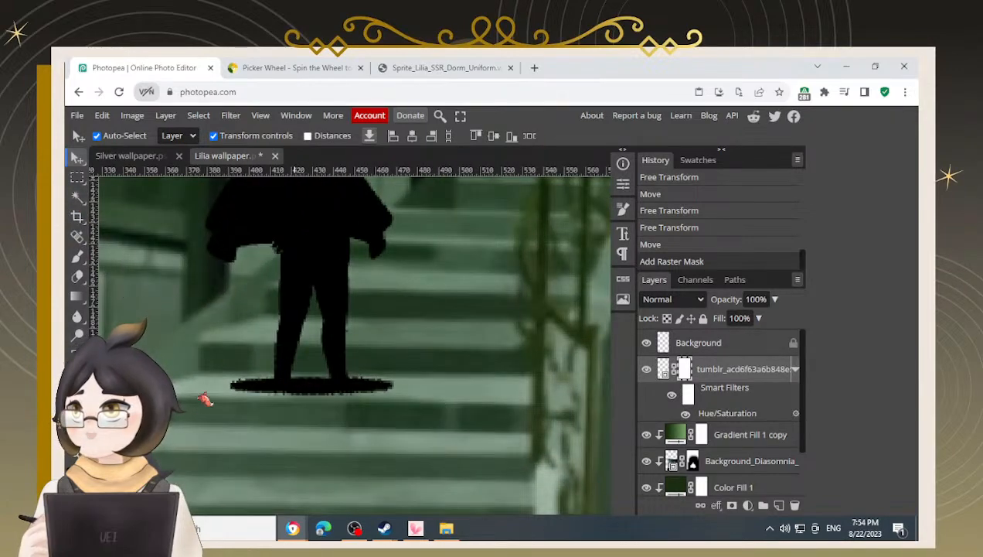
{"action": "key", "text": "b"}
{"action": "scroll", "coordinate": [324, 383], "scroll_direction": "up", "scroll_amount": 1}
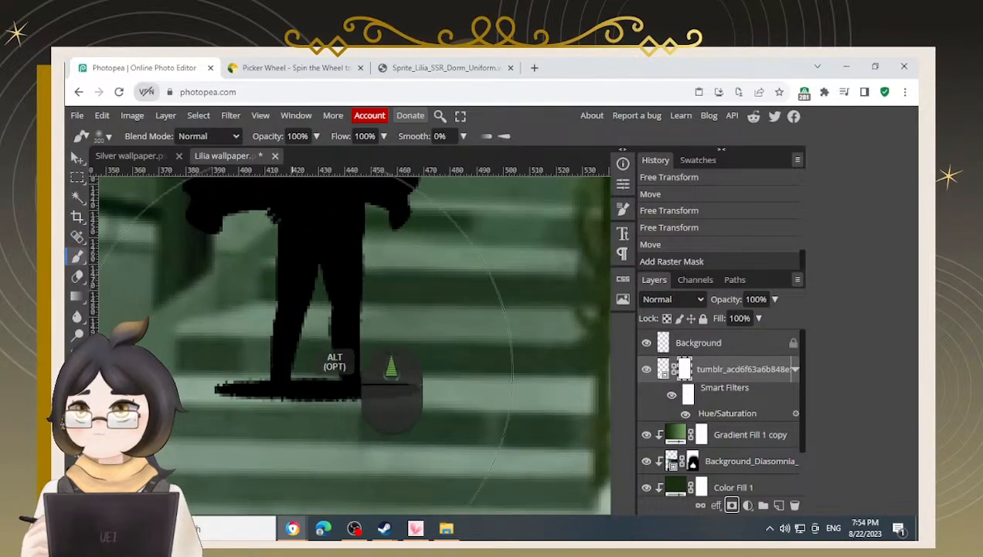
{"action": "key", "text": "bracketleft"}
{"action": "key", "text": "bracketleft"}
{"action": "key", "text": "bracketleft"}
{"action": "key", "text": "bracketleft"}
{"action": "key", "text": "bracketleft"}
{"action": "key", "text": "bracketleft"}
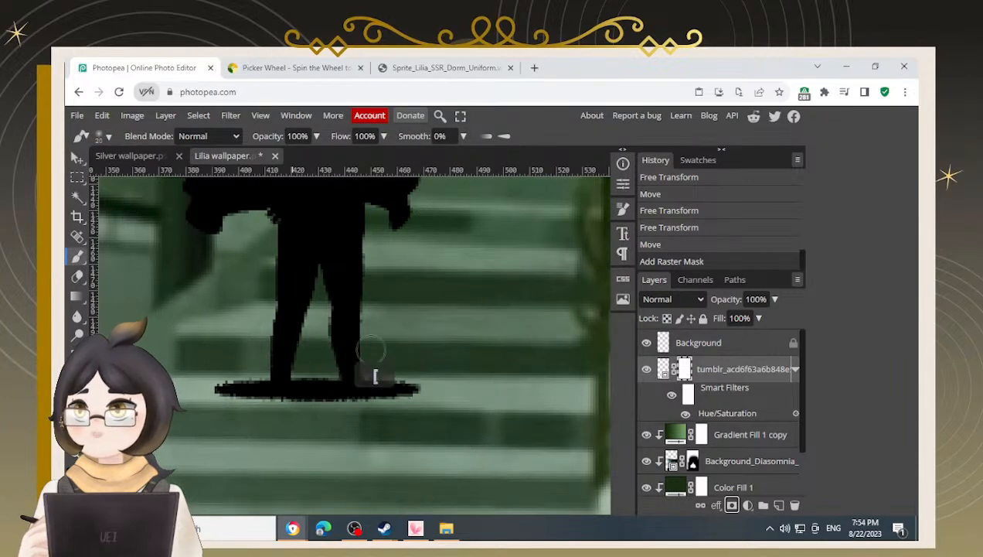
{"action": "mouse_move", "coordinate": [307, 383]}
{"action": "left_mouse_down"}
{"action": "mouse_move", "coordinate": [307, 409]}
{"action": "mouse_move", "coordinate": [309, 377]}
{"action": "mouse_move", "coordinate": [278, 422]}
{"action": "mouse_move", "coordinate": [242, 389]}
{"action": "mouse_move", "coordinate": [241, 398]}
{"action": "mouse_move", "coordinate": [236, 378]}
{"action": "mouse_move", "coordinate": [214, 392]}
{"action": "mouse_move", "coordinate": [235, 388]}
{"action": "mouse_move", "coordinate": [240, 404]}
{"action": "mouse_move", "coordinate": [248, 383]}
{"action": "mouse_move", "coordinate": [263, 408]}
{"action": "mouse_move", "coordinate": [302, 397]}
{"action": "left_mouse_up"}
{"action": "key", "text": "ctrl+z"}
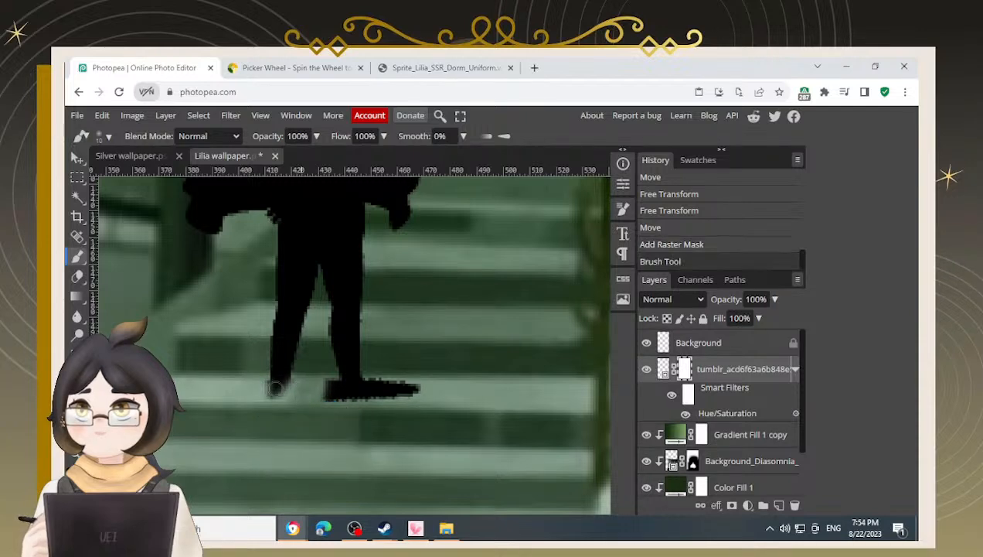
Paint on the mask to remove the black ground shadow beneath the chibi's feet
{"action": "left_click", "coordinate": [280, 389]}
{"action": "left_click", "coordinate": [281, 389]}
{"action": "mouse_move", "coordinate": [330, 389]}
{"action": "left_mouse_down"}
{"action": "mouse_move", "coordinate": [321, 384]}
{"action": "mouse_move", "coordinate": [338, 397]}
{"action": "mouse_move", "coordinate": [358, 394]}
{"action": "mouse_move", "coordinate": [409, 370]}
{"action": "left_mouse_up"}
{"action": "scroll", "coordinate": [409, 370], "scroll_direction": "up", "scroll_amount": 4, "text": "alt"}
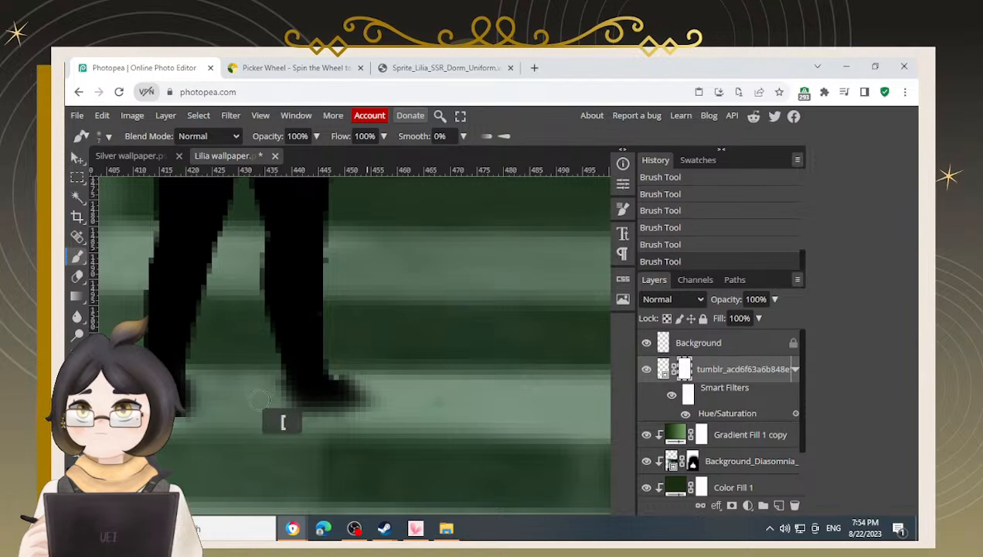
{"action": "mouse_move", "coordinate": [269, 380]}
{"action": "left_mouse_down"}
{"action": "mouse_move", "coordinate": [274, 413]}
{"action": "mouse_move", "coordinate": [310, 417]}
{"action": "mouse_move", "coordinate": [346, 417]}
{"action": "mouse_move", "coordinate": [374, 387]}
{"action": "mouse_move", "coordinate": [368, 369]}
{"action": "mouse_move", "coordinate": [353, 368]}
{"action": "mouse_move", "coordinate": [370, 380]}
{"action": "mouse_move", "coordinate": [280, 434]}
{"action": "mouse_move", "coordinate": [199, 423]}
{"action": "mouse_move", "coordinate": [199, 369]}
{"action": "mouse_move", "coordinate": [194, 408]}
{"action": "mouse_move", "coordinate": [154, 435]}
{"action": "mouse_move", "coordinate": [131, 391]}
{"action": "left_mouse_up"}
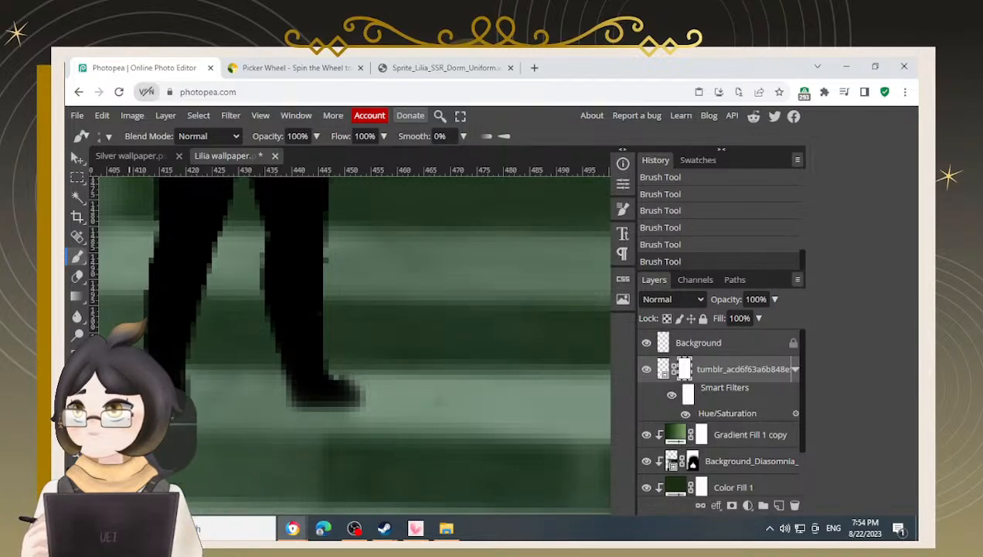
{"action": "mouse_move", "coordinate": [135, 427]}
{"action": "left_mouse_down"}
{"action": "mouse_move", "coordinate": [173, 427]}
{"action": "mouse_move", "coordinate": [177, 403]}
{"action": "mouse_move", "coordinate": [199, 384]}
{"action": "mouse_move", "coordinate": [230, 384]}
{"action": "mouse_move", "coordinate": [260, 400]}
{"action": "left_mouse_up"}
{"action": "mouse_move", "coordinate": [349, 380]}
{"action": "left_mouse_down"}
{"action": "mouse_move", "coordinate": [342, 363]}
{"action": "mouse_move", "coordinate": [354, 368]}
{"action": "mouse_move", "coordinate": [325, 395]}
{"action": "mouse_move", "coordinate": [338, 393]}
{"action": "mouse_move", "coordinate": [307, 405]}
{"action": "mouse_move", "coordinate": [348, 400]}
{"action": "left_mouse_up"}
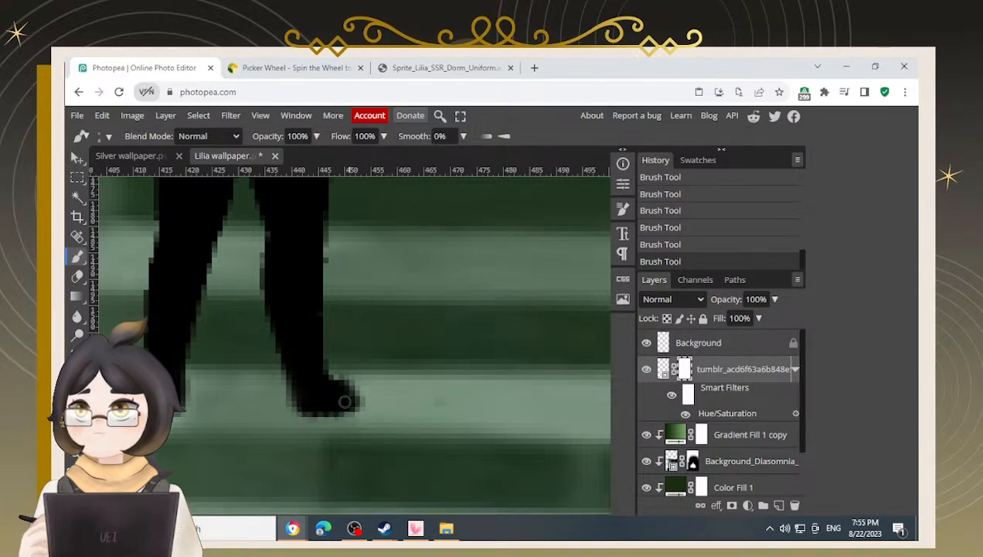
{"action": "mouse_move", "coordinate": [168, 368]}
{"action": "left_mouse_down"}
{"action": "mouse_move", "coordinate": [223, 363]}
{"action": "mouse_move", "coordinate": [210, 373]}
{"action": "mouse_move", "coordinate": [208, 403]}
{"action": "mouse_move", "coordinate": [222, 410]}
{"action": "mouse_move", "coordinate": [232, 385]}
{"action": "mouse_move", "coordinate": [192, 374]}
{"action": "mouse_move", "coordinate": [194, 416]}
{"action": "mouse_move", "coordinate": [206, 425]}
{"action": "mouse_move", "coordinate": [249, 415]}
{"action": "mouse_move", "coordinate": [259, 371]}
{"action": "left_mouse_up"}
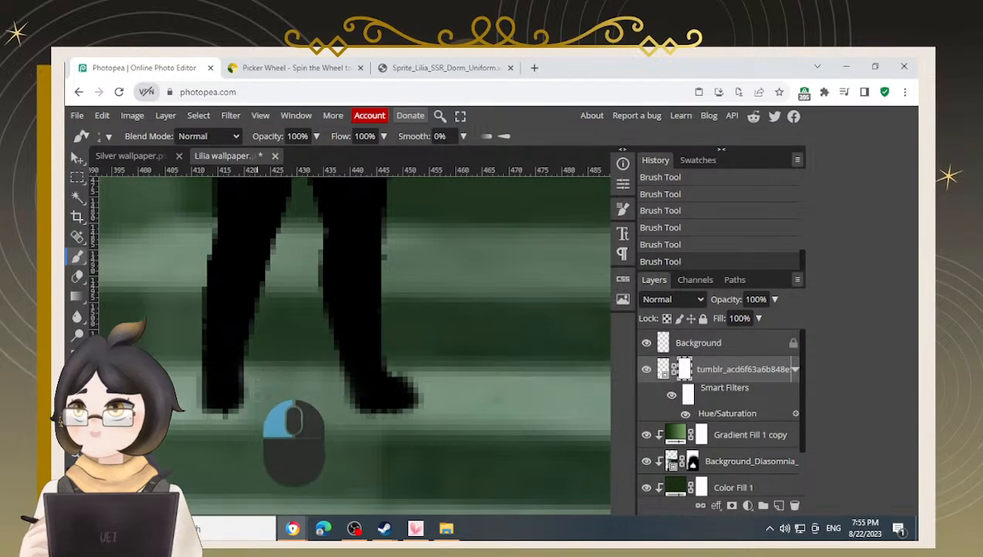
Return to the Move tool and drag the chibi silhouette slightly up and to the right on the stairs
{"action": "scroll", "coordinate": [260, 386], "scroll_direction": "down", "scroll_amount": 5}
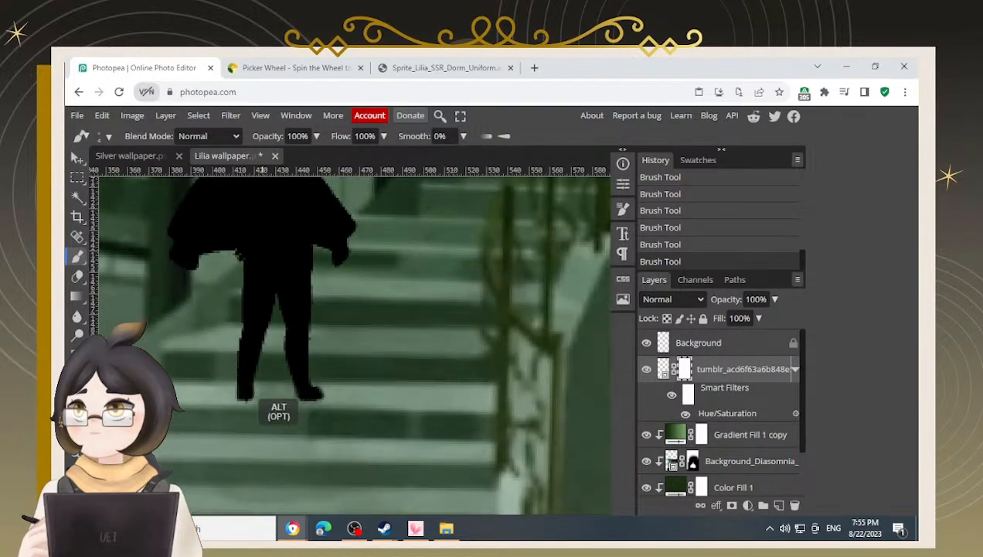
{"action": "scroll", "coordinate": [246, 393], "scroll_direction": "down", "scroll_amount": 5}
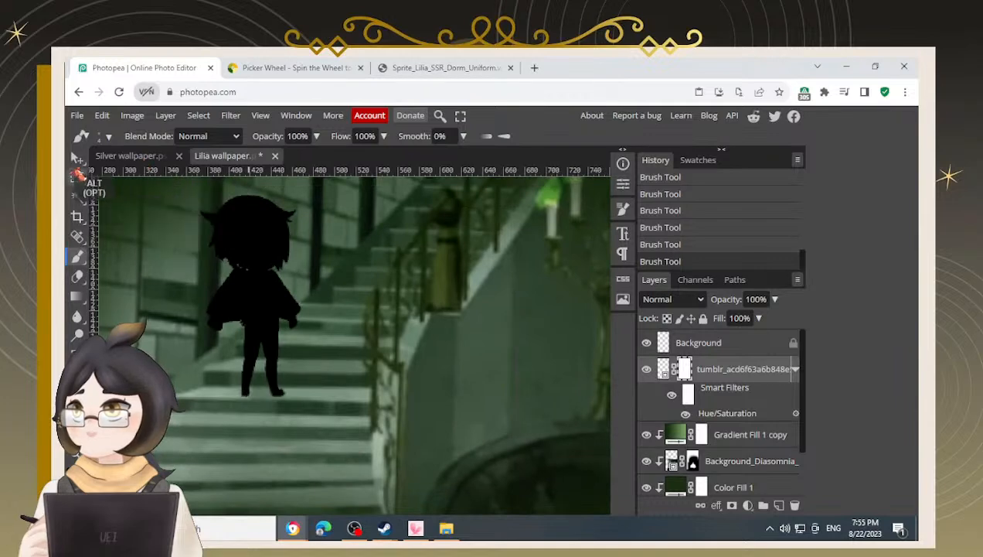
{"action": "left_click", "coordinate": [78, 159]}
{"action": "scroll", "coordinate": [224, 309], "scroll_direction": "down", "scroll_amount": 5}
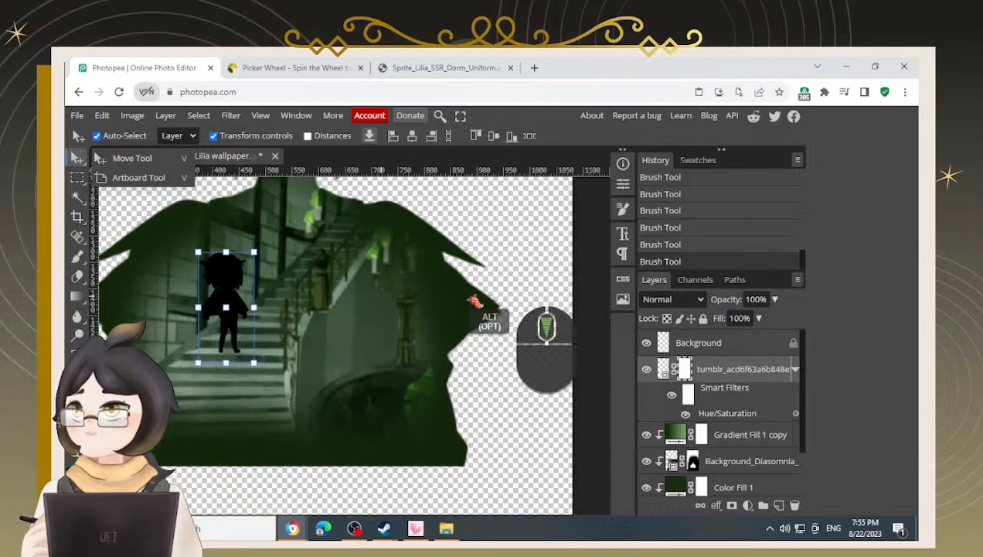
{"action": "left_click", "coordinate": [539, 215]}
{"action": "left_click_drag", "start_coordinate": [310, 270], "coordinate": [321, 280]}
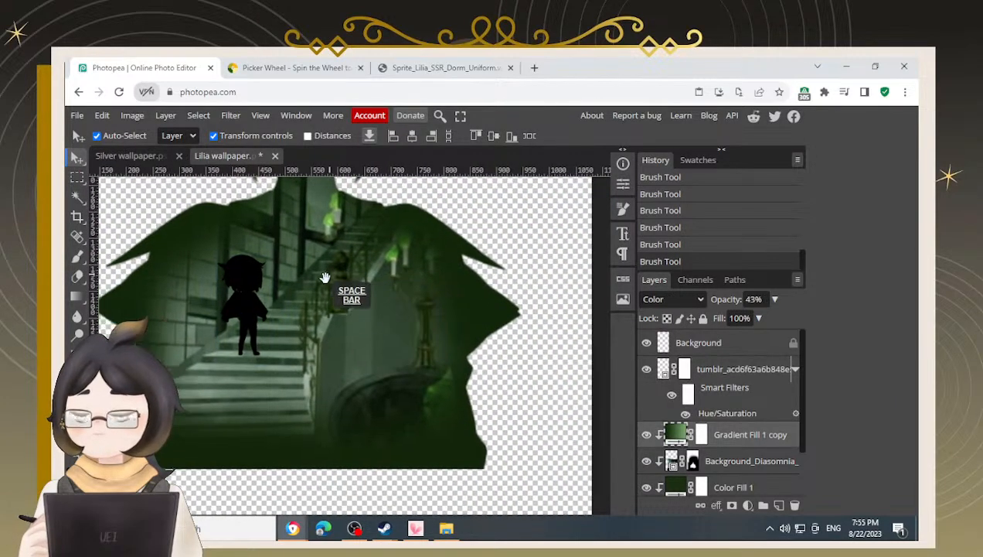
{"action": "scroll", "coordinate": [274, 316], "scroll_direction": "up", "scroll_amount": 5}
{"action": "scroll", "coordinate": [266, 323], "scroll_direction": "down", "scroll_amount": 8}
{"action": "left_click_drag", "start_coordinate": [193, 242], "coordinate": [231, 291]}
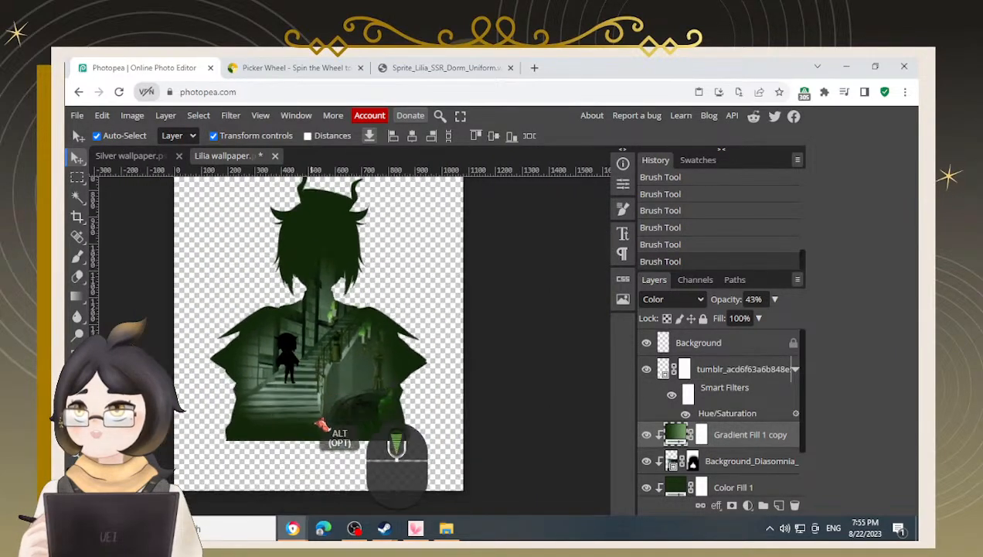
{"action": "scroll", "coordinate": [330, 385], "scroll_direction": "up", "scroll_amount": 2}
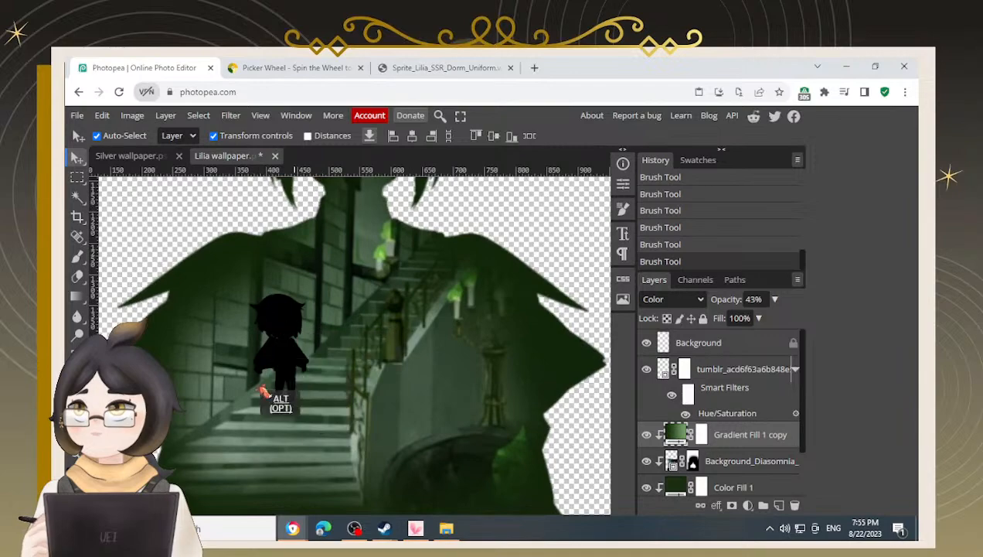
{"action": "scroll", "coordinate": [263, 389], "scroll_direction": "up", "scroll_amount": 3}
{"action": "left_click_drag", "start_coordinate": [314, 317], "coordinate": [330, 300]}
Reposition the chibi silhouette a few more times with small drags to settle it on the staircase
{"action": "scroll", "coordinate": [329, 302], "scroll_direction": "down", "scroll_amount": 5}
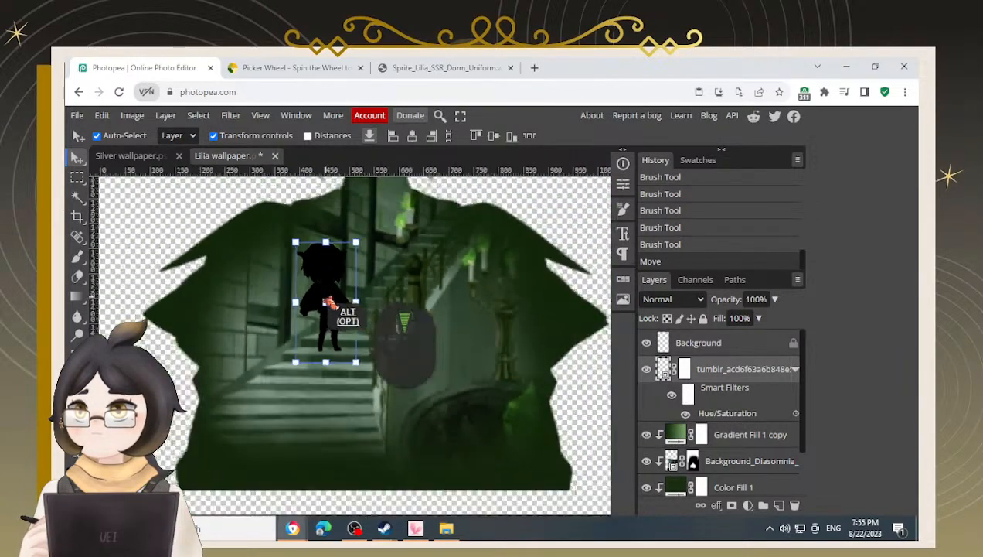
{"action": "scroll", "coordinate": [315, 293], "scroll_direction": "down", "scroll_amount": 1}
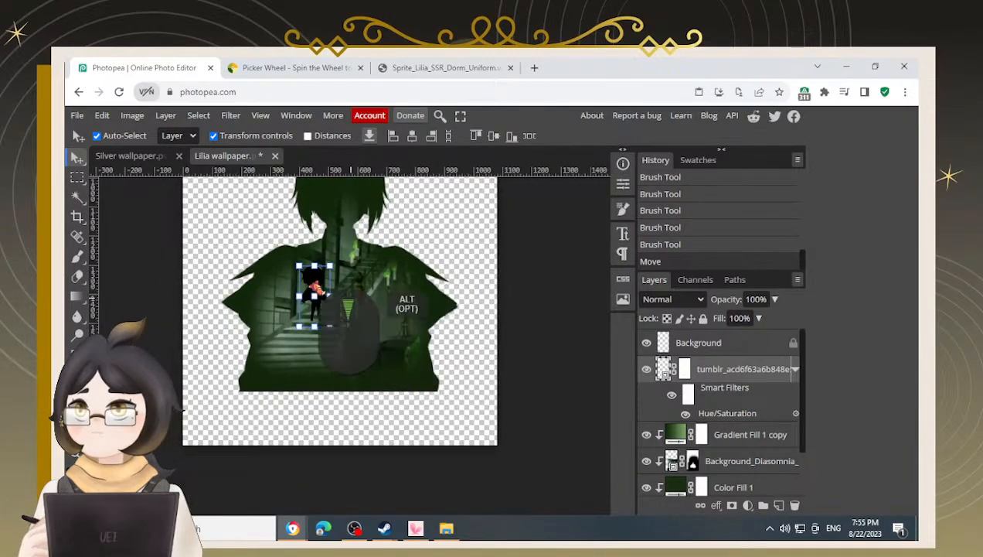
{"action": "scroll", "coordinate": [323, 291], "scroll_direction": "up", "scroll_amount": 2}
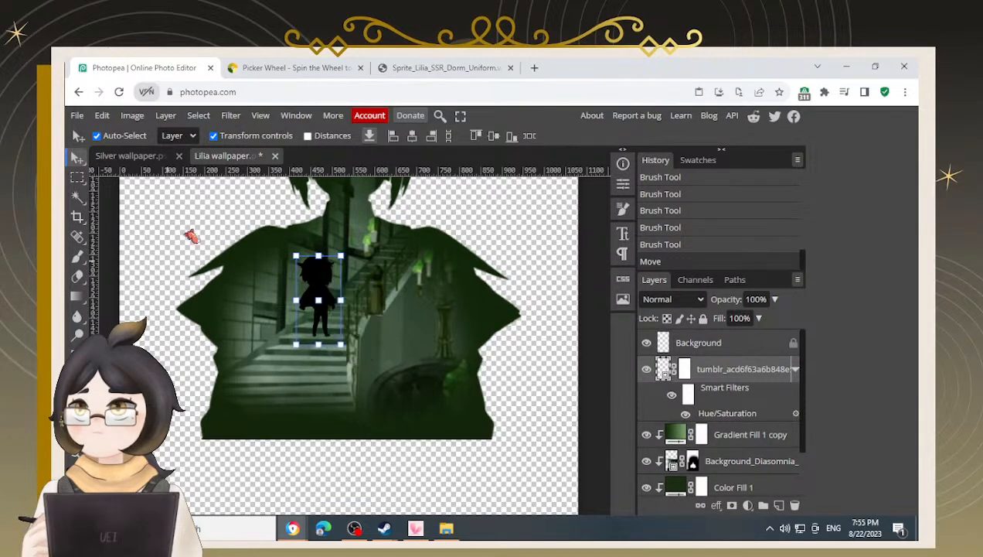
{"action": "left_click", "coordinate": [201, 222]}
{"action": "scroll", "coordinate": [201, 224], "scroll_direction": "down", "scroll_amount": 3}
{"action": "left_click_drag", "start_coordinate": [410, 248], "coordinate": [436, 314]}
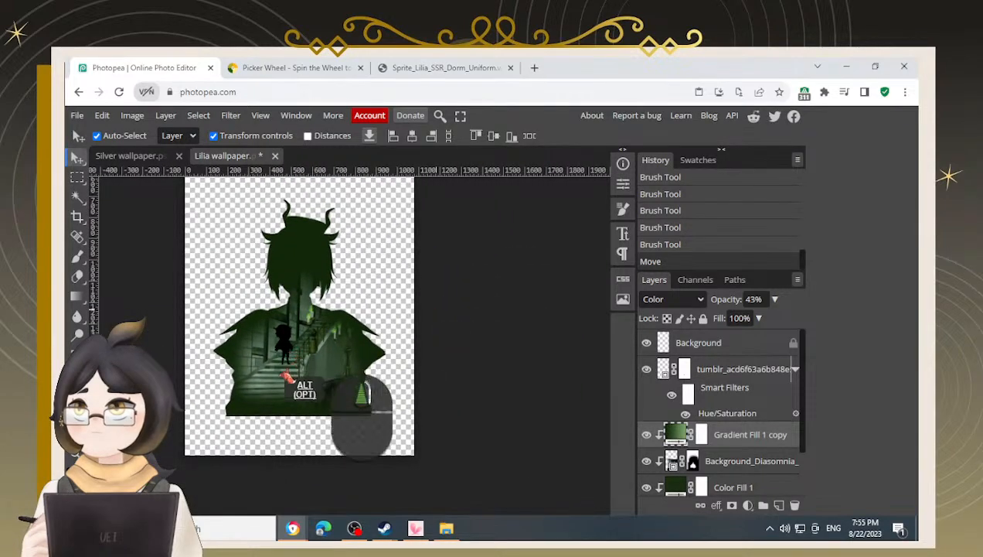
{"action": "scroll", "coordinate": [292, 359], "scroll_direction": "up", "scroll_amount": 5}
{"action": "left_click_drag", "start_coordinate": [282, 347], "coordinate": [293, 345]}
{"action": "scroll", "coordinate": [304, 345], "scroll_direction": "up", "scroll_amount": 4}
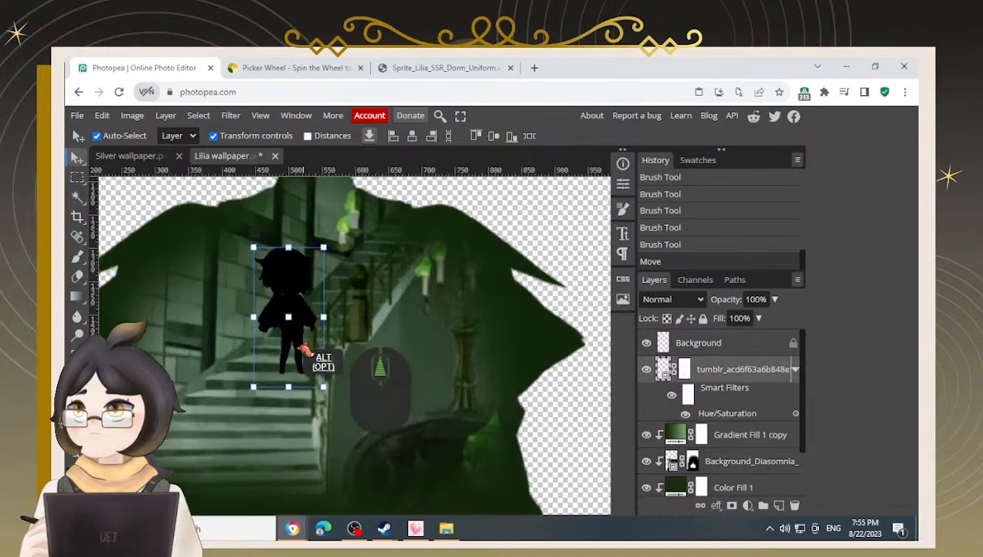
{"action": "left_click_drag", "start_coordinate": [300, 346], "coordinate": [295, 348]}
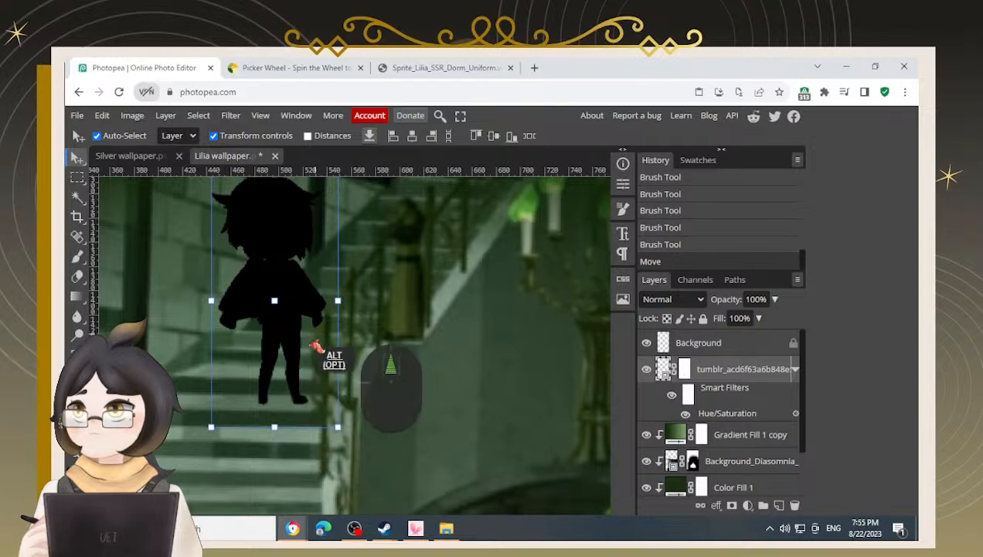
{"action": "scroll", "coordinate": [325, 356], "scroll_direction": "up", "scroll_amount": 3}
{"action": "mouse_move", "coordinate": [290, 344]}
{"action": "left_mouse_down"}
{"action": "mouse_move", "coordinate": [289, 284]}
{"action": "mouse_move", "coordinate": [250, 301]}
{"action": "mouse_move", "coordinate": [294, 334]}
{"action": "left_mouse_up"}
{"action": "scroll", "coordinate": [437, 338], "scroll_direction": "down", "scroll_amount": 4}
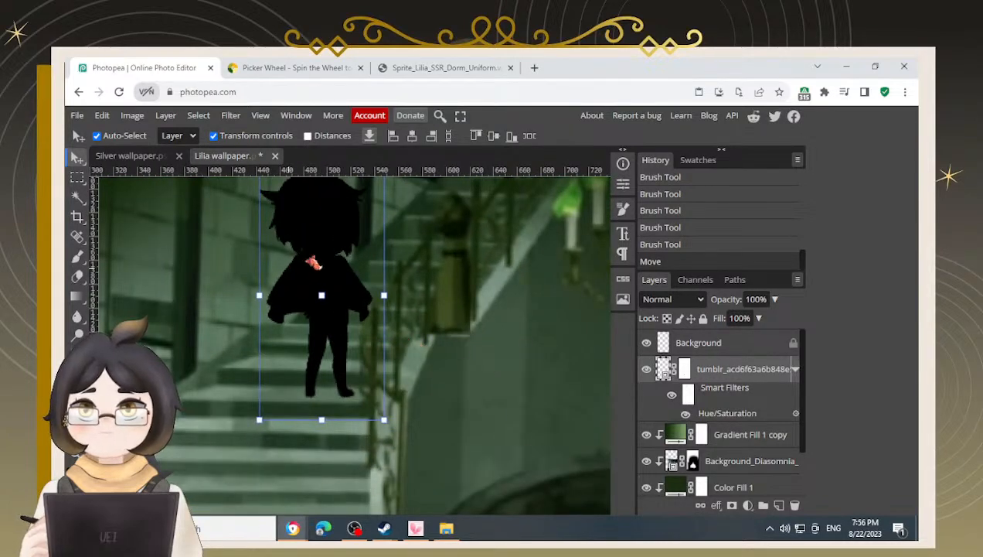
{"action": "scroll", "coordinate": [324, 283], "scroll_direction": "down", "scroll_amount": 5}
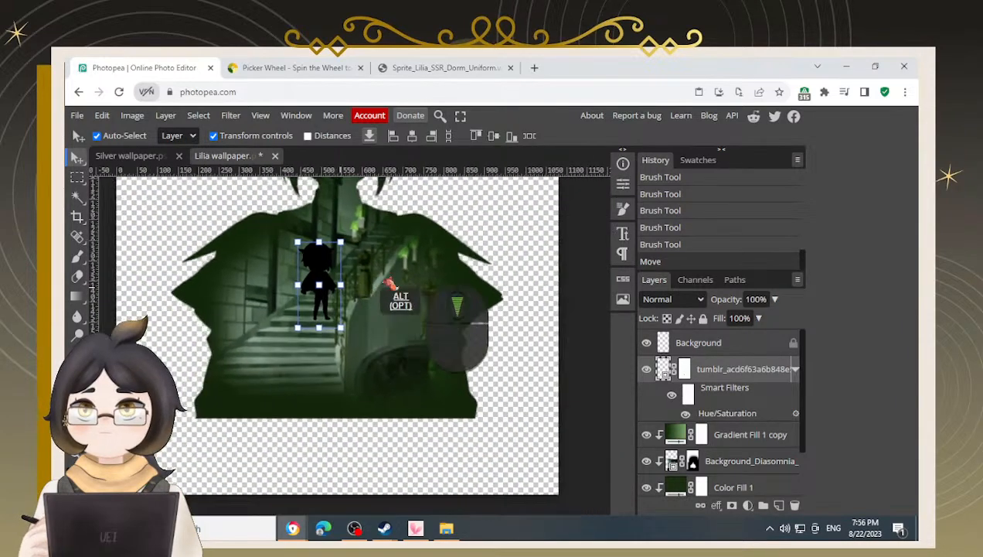
Select the chibi silhouette and fine-tune its position a few pixels sideways with arrow nudges, then deselect it
{"action": "left_click", "coordinate": [529, 225]}
{"action": "scroll", "coordinate": [450, 273], "scroll_direction": "down", "scroll_amount": 4}
{"action": "left_click_drag", "start_coordinate": [508, 256], "coordinate": [474, 358]}
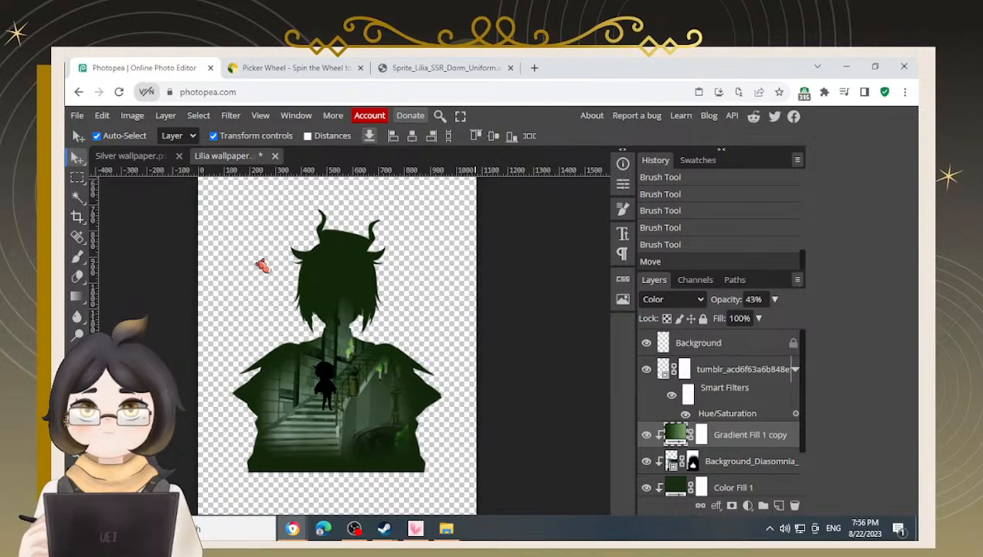
{"action": "scroll", "coordinate": [397, 421], "scroll_direction": "up", "scroll_amount": 5}
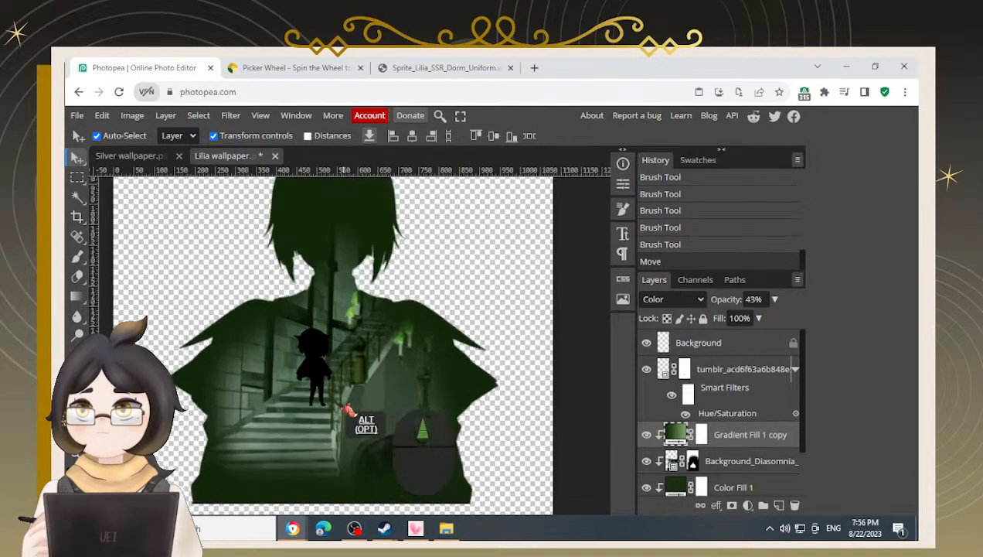
{"action": "scroll", "coordinate": [340, 406], "scroll_direction": "up", "scroll_amount": 3}
{"action": "scroll", "coordinate": [307, 371], "scroll_direction": "up", "scroll_amount": 1}
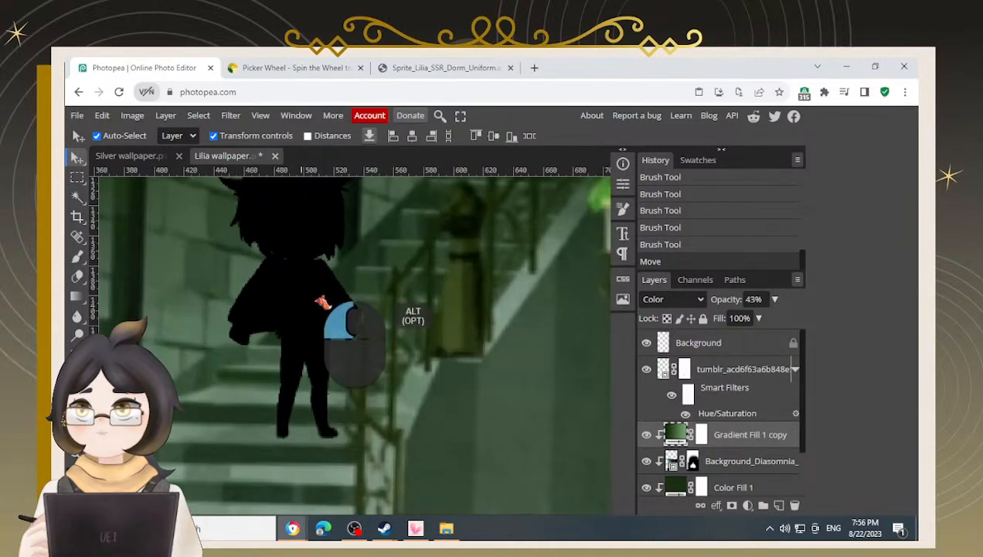
{"action": "left_click", "coordinate": [338, 336]}
{"action": "key", "text": "Right"}
{"action": "key", "text": "Right"}
{"action": "key", "text": "Right"}
{"action": "key", "text": "Right"}
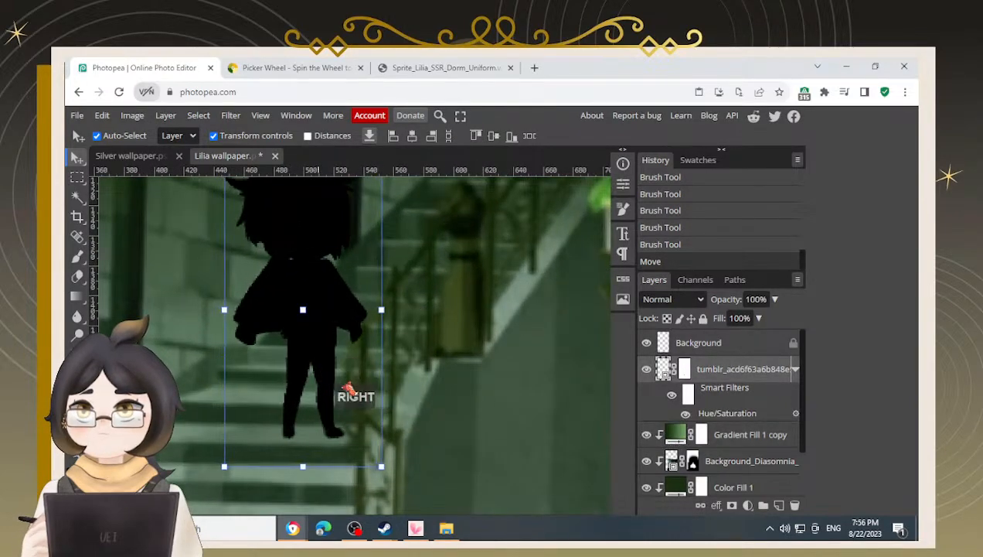
{"action": "key", "text": "Down"}
{"action": "key", "text": "Up"}
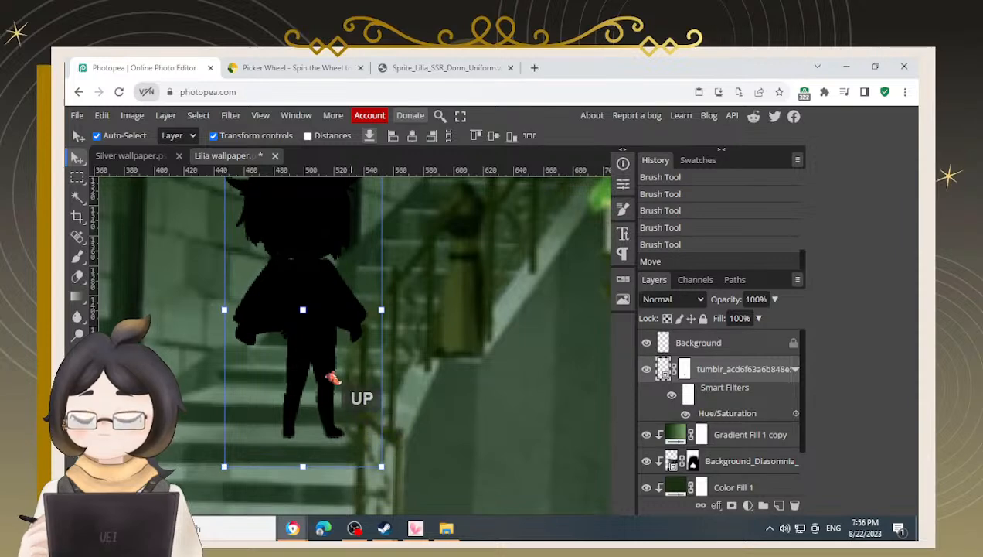
{"action": "key", "text": "Left"}
{"action": "key", "text": "Left"}
{"action": "key", "text": "Right"}
{"action": "key", "text": "Left"}
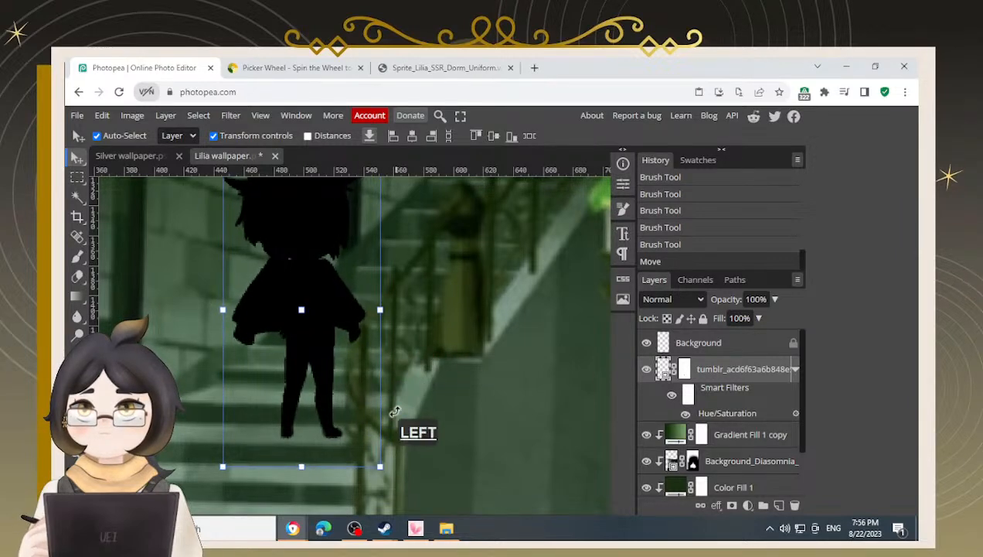
{"action": "scroll", "coordinate": [380, 359], "scroll_direction": "down", "scroll_amount": 4}
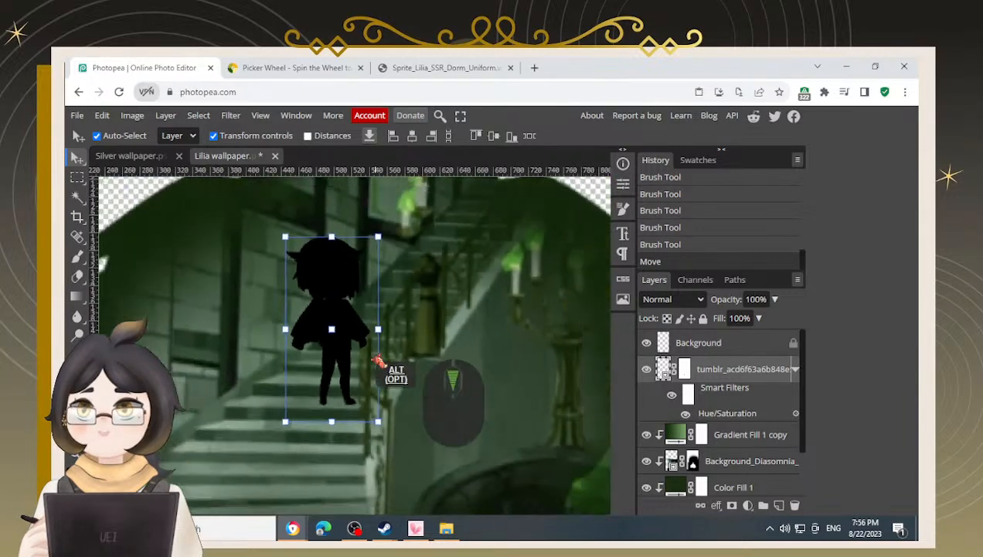
{"action": "key", "text": "Left"}
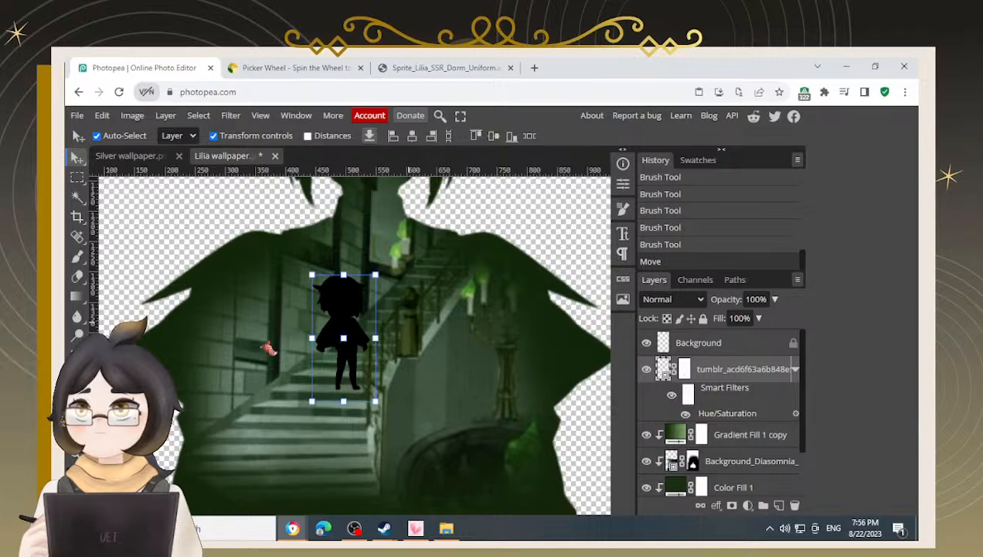
{"action": "left_click", "coordinate": [190, 241]}
{"action": "scroll", "coordinate": [317, 363], "scroll_direction": "down", "scroll_amount": 4}
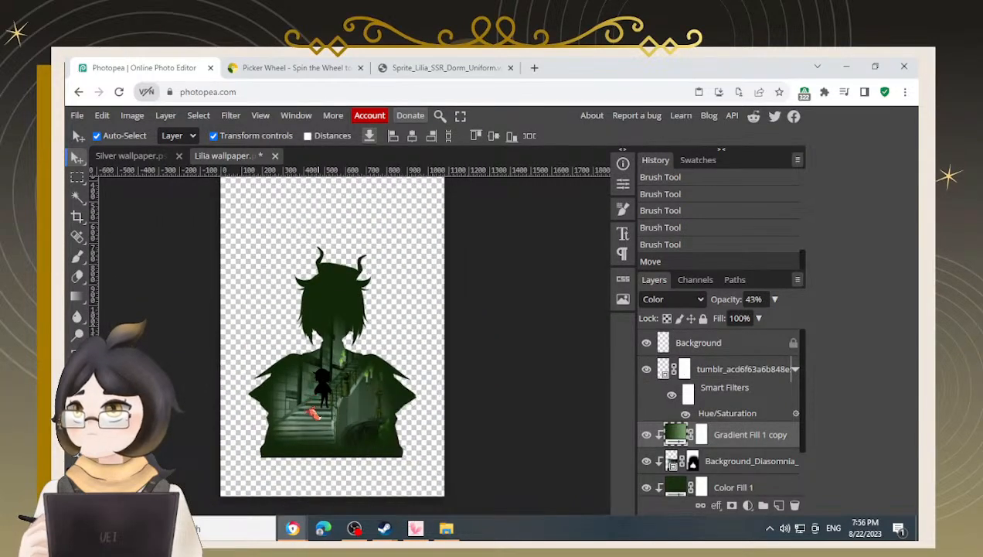
Duplicate the chibi silhouette layer and move the copy to the left on the staircase
{"action": "scroll", "coordinate": [314, 413], "scroll_direction": "up", "scroll_amount": 5}
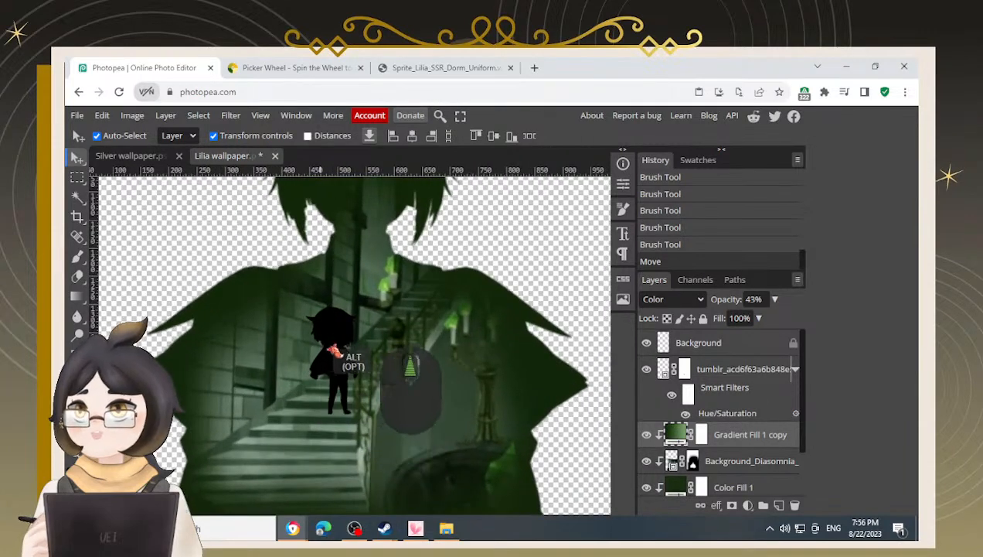
{"action": "left_click", "coordinate": [339, 352]}
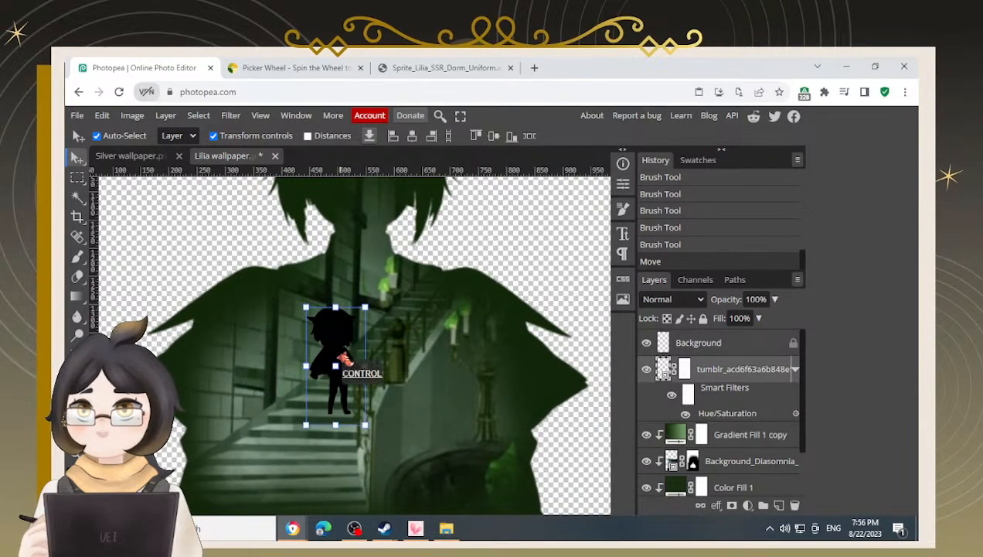
{"action": "key", "text": "ctrl+shift+v"}
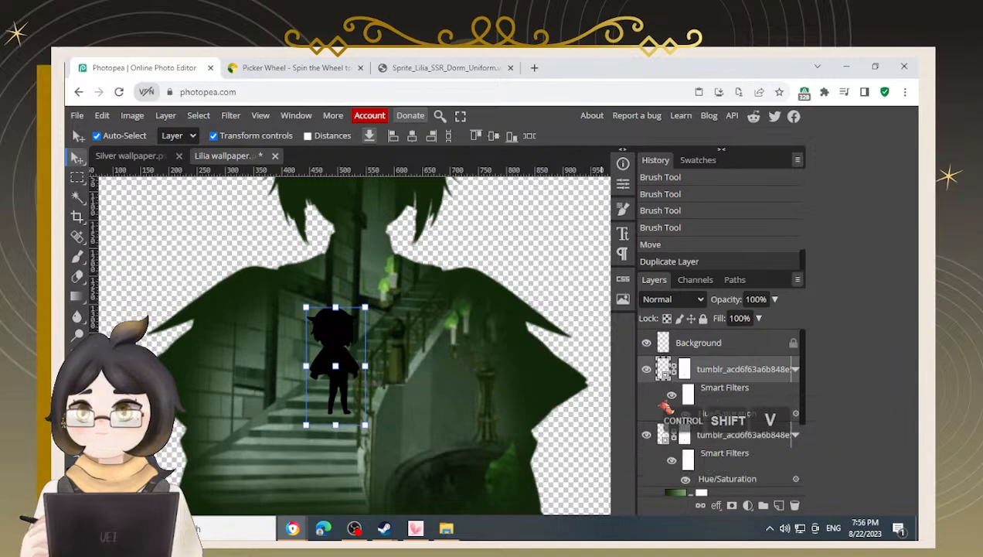
{"action": "left_click_drag", "start_coordinate": [363, 352], "coordinate": [286, 353]}
Rotate the copy slightly with Free Transform, then nudge it a little down and to the right
{"action": "left_click", "coordinate": [334, 347]}
{"action": "left_click", "coordinate": [322, 308]}
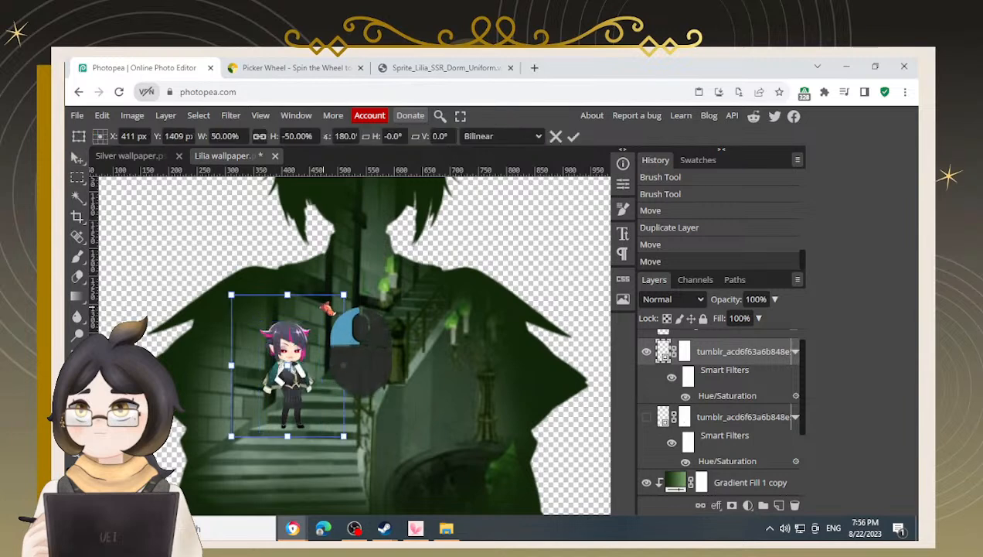
{"action": "left_click_drag", "start_coordinate": [345, 281], "coordinate": [337, 276]}
{"action": "left_click_drag", "start_coordinate": [283, 351], "coordinate": [281, 356]}
{"action": "key", "text": "Return"}
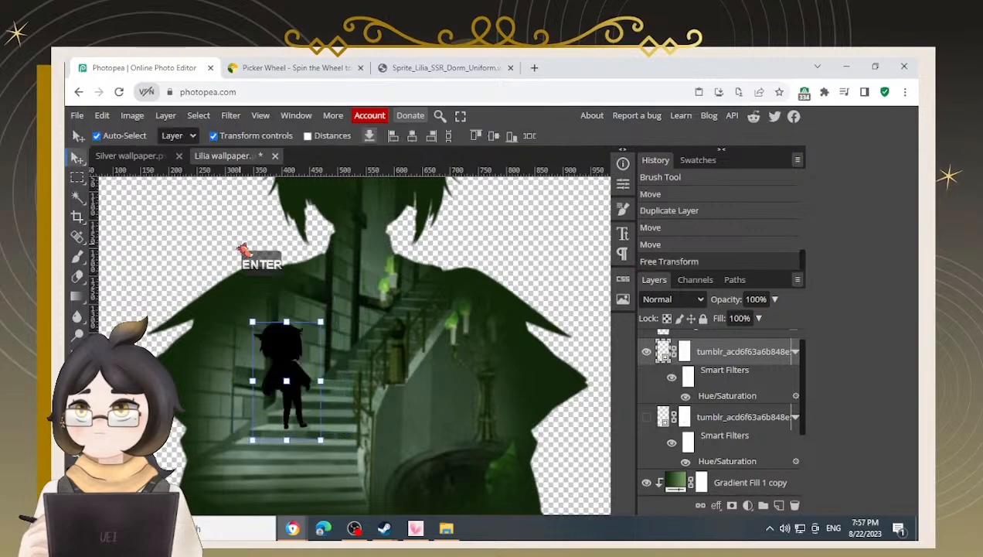
{"action": "scroll", "coordinate": [226, 376], "scroll_direction": "down", "scroll_amount": 2}
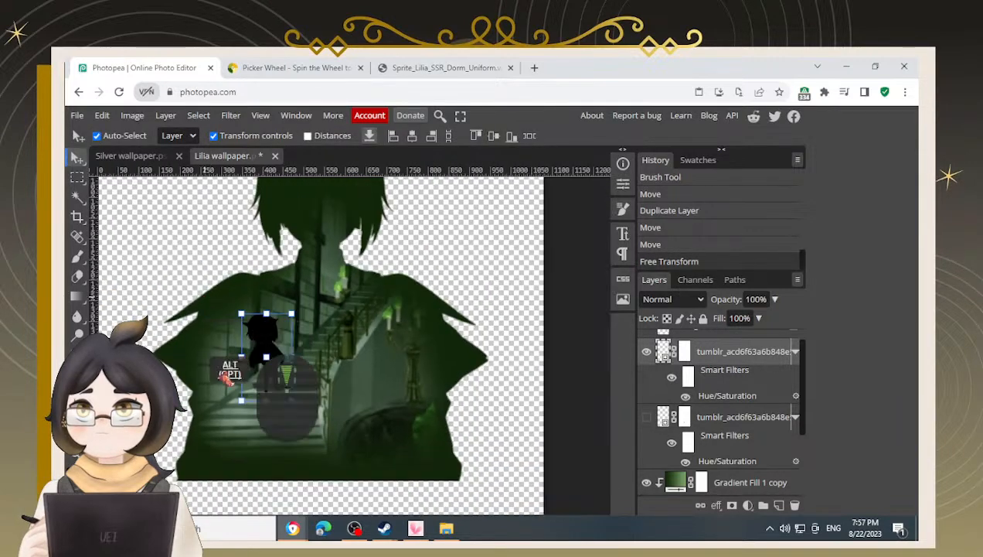
{"action": "left_click", "coordinate": [198, 263]}
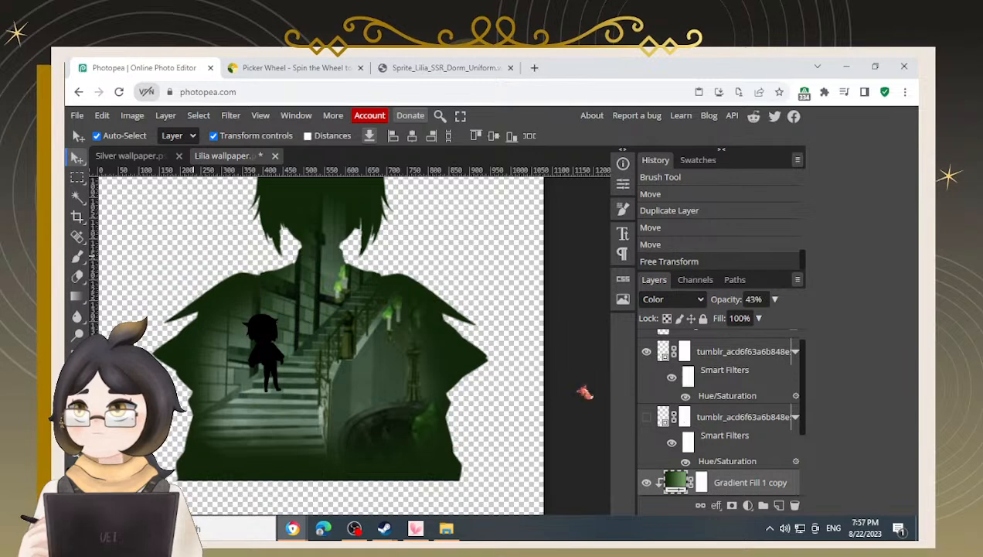
{"action": "left_click_drag", "start_coordinate": [264, 342], "coordinate": [273, 346]}
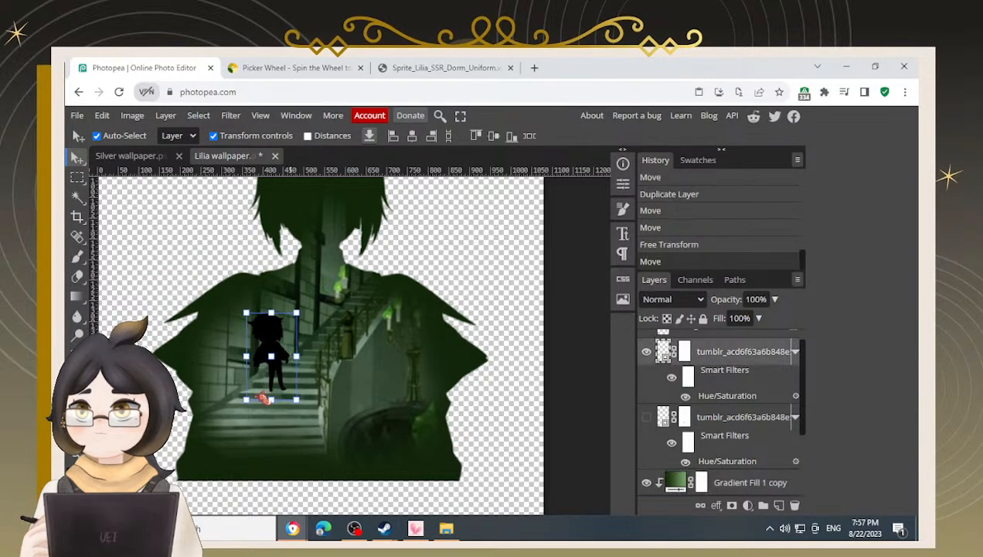
{"action": "scroll", "coordinate": [294, 387], "scroll_direction": "up", "scroll_amount": 6}
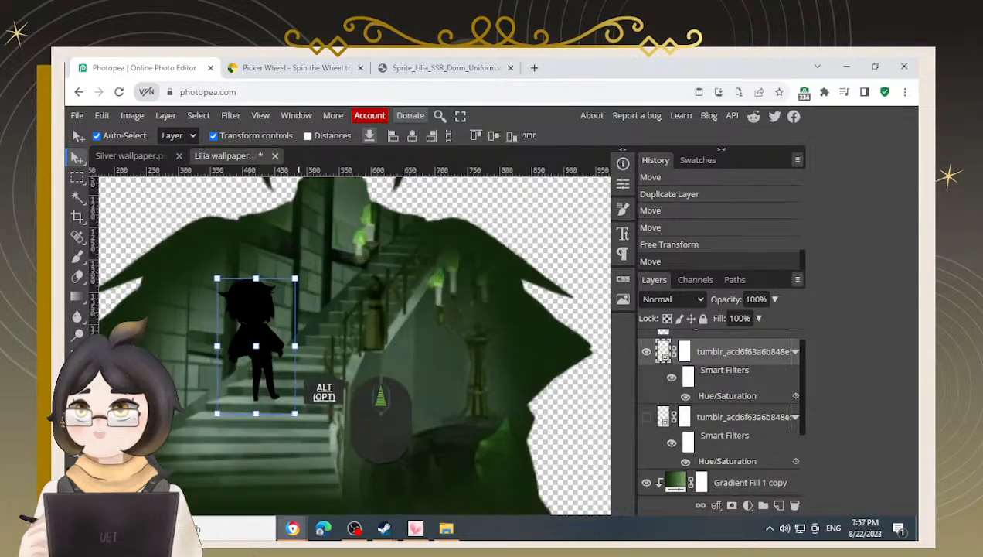
{"action": "scroll", "coordinate": [219, 374], "scroll_direction": "down", "scroll_amount": 6}
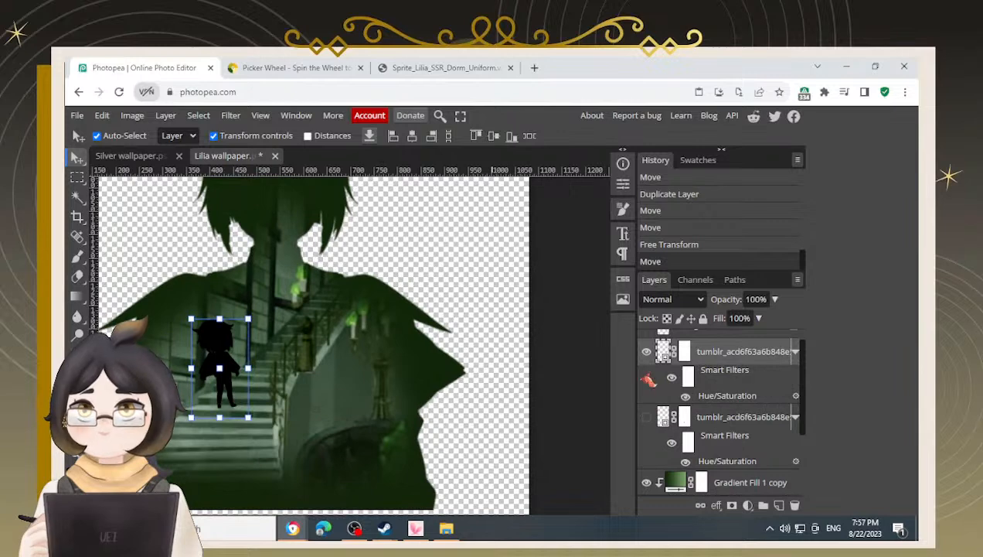
Hide the duplicate chibi layer and show the original chibi layer again
{"action": "left_click", "coordinate": [646, 352]}
{"action": "left_click", "coordinate": [646, 417]}
{"action": "scroll", "coordinate": [276, 378], "scroll_direction": "up", "scroll_amount": 5}
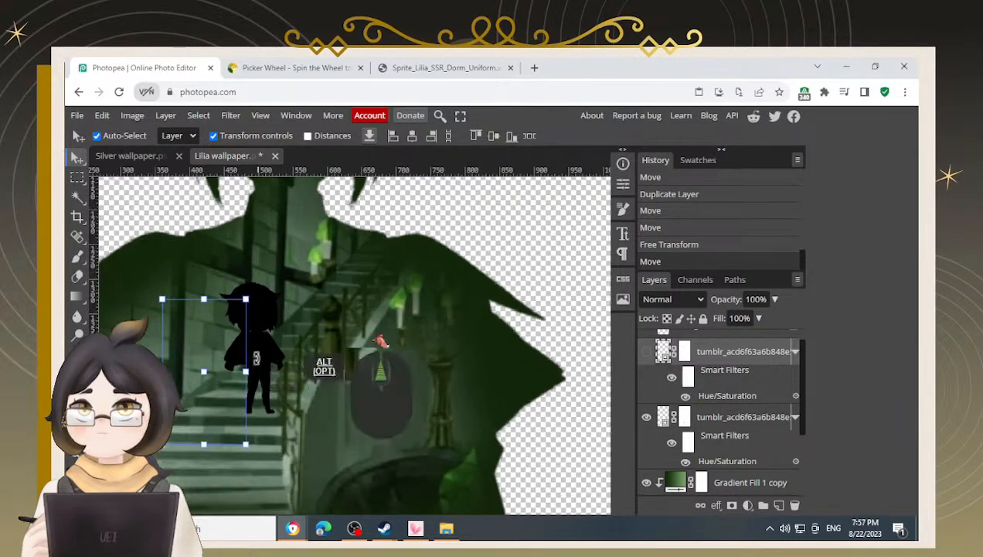
{"action": "left_click", "coordinate": [490, 233]}
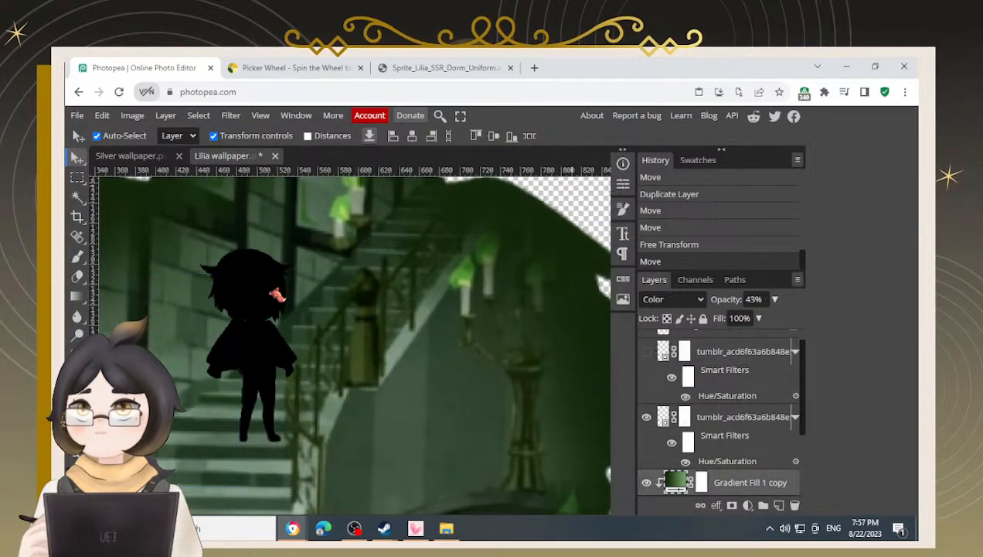
Rotate the original chibi silhouette slightly with Free Transform and shift it into place on the stairs
{"action": "left_click", "coordinate": [277, 295]}
{"action": "left_click", "coordinate": [313, 239]}
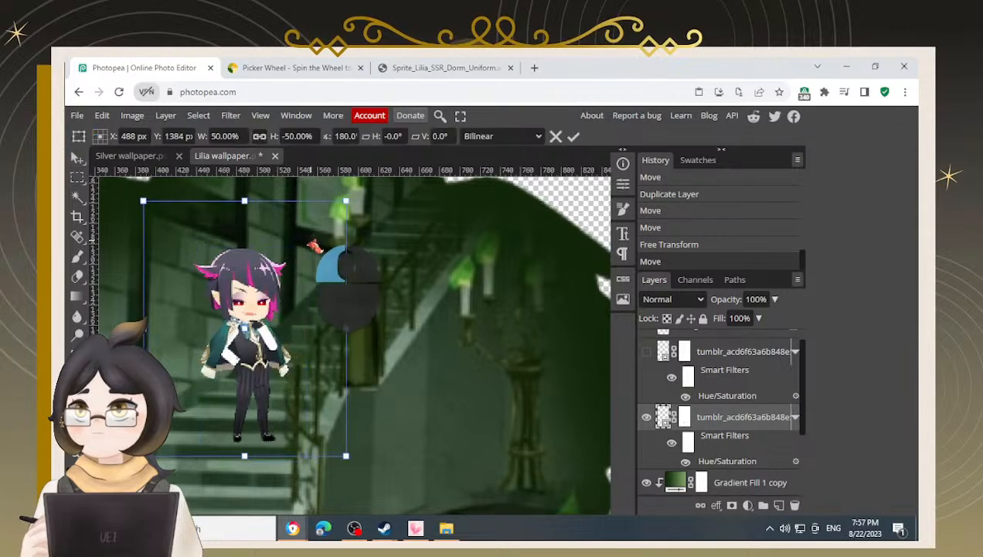
{"action": "left_click_drag", "start_coordinate": [354, 201], "coordinate": [346, 198]}
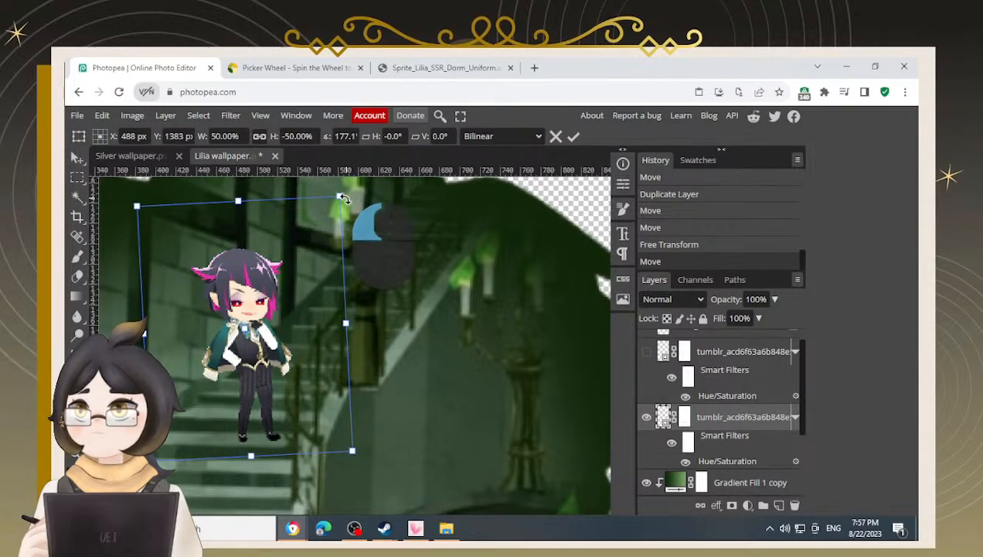
{"action": "left_click_drag", "start_coordinate": [261, 295], "coordinate": [257, 292]}
{"action": "left_click_drag", "start_coordinate": [344, 193], "coordinate": [340, 192]}
{"action": "key", "text": "Return"}
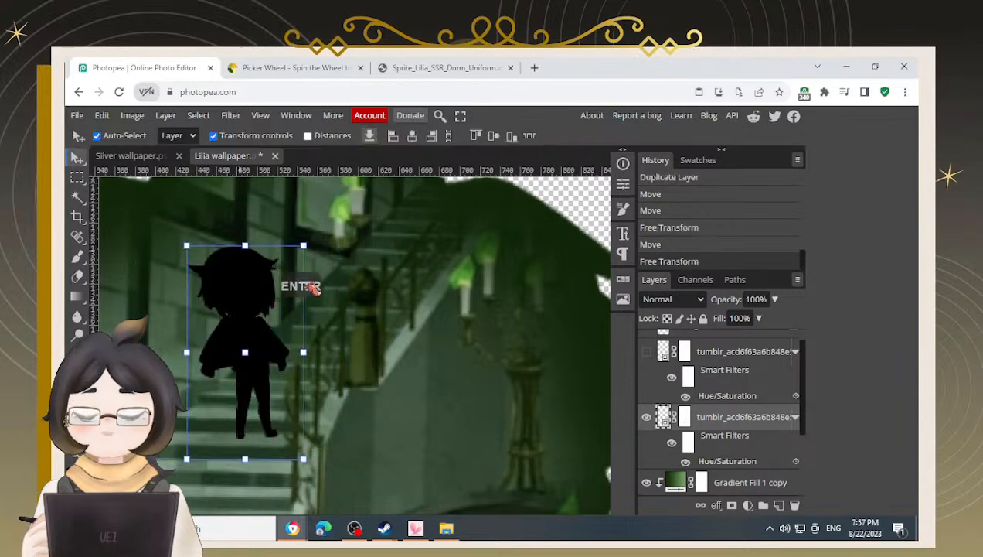
Move the original chibi silhouette down and to the right, nudging it three steps further right
{"action": "scroll", "coordinate": [352, 348], "scroll_direction": "down", "scroll_amount": 4}
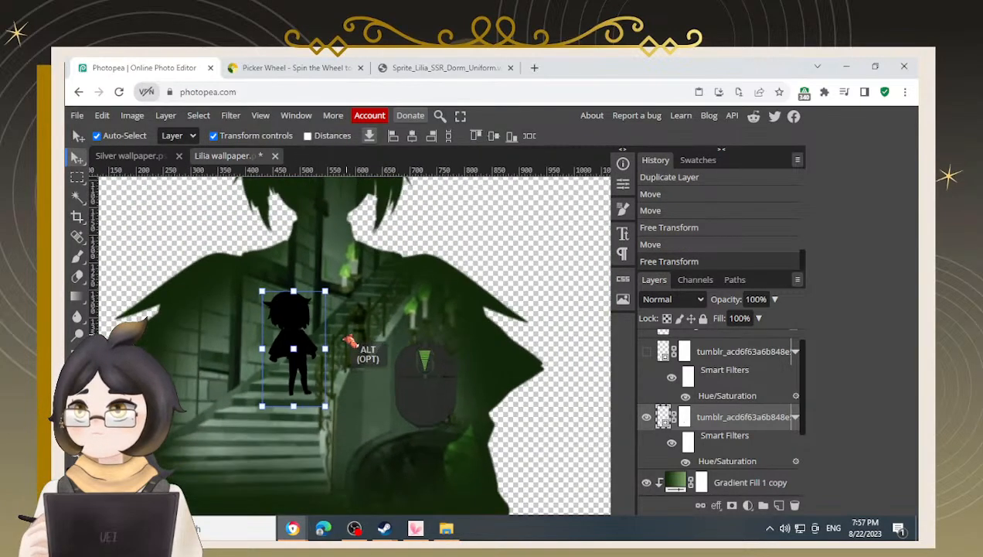
{"action": "left_click_drag", "start_coordinate": [303, 352], "coordinate": [295, 382]}
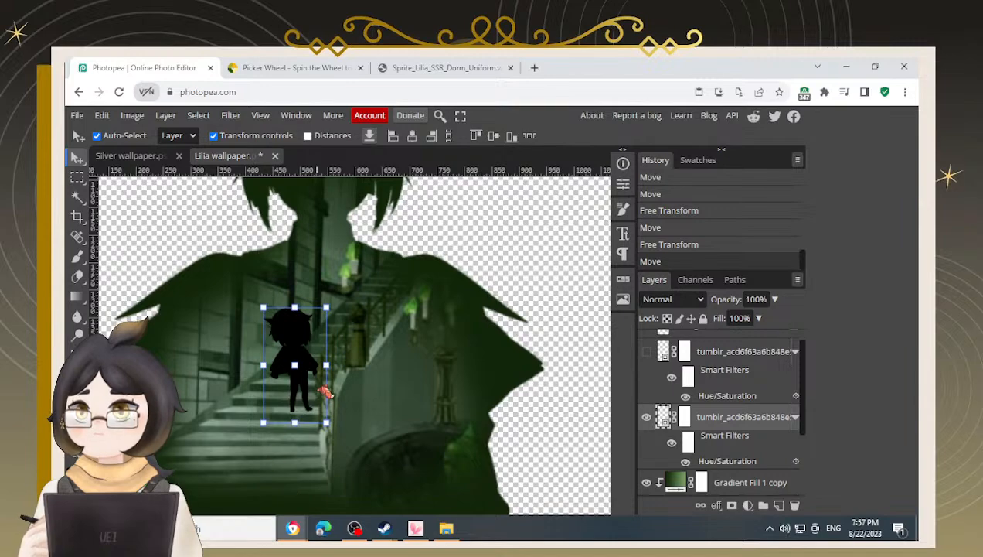
{"action": "scroll", "coordinate": [325, 423], "scroll_direction": "up", "scroll_amount": 5}
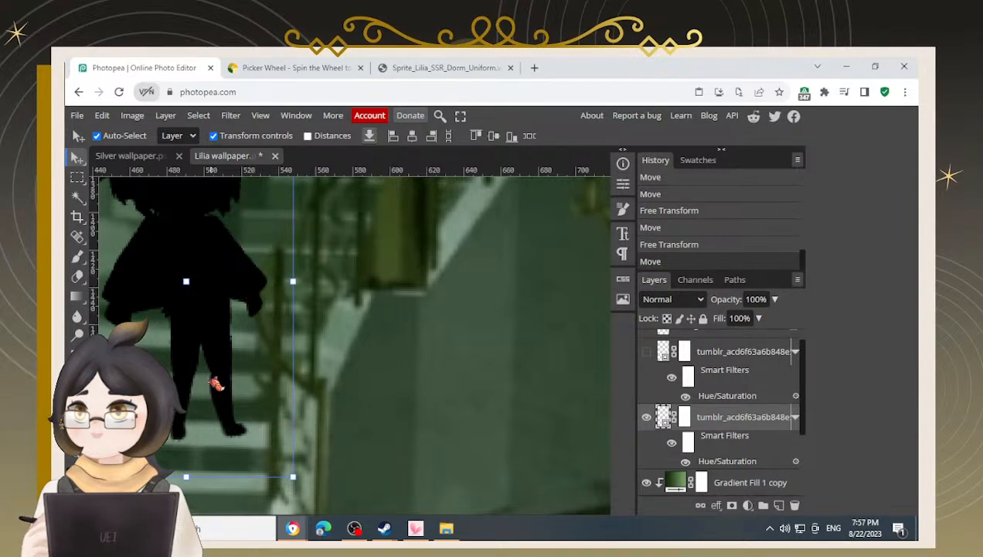
{"action": "scroll", "coordinate": [189, 266], "scroll_direction": "down", "scroll_amount": 4}
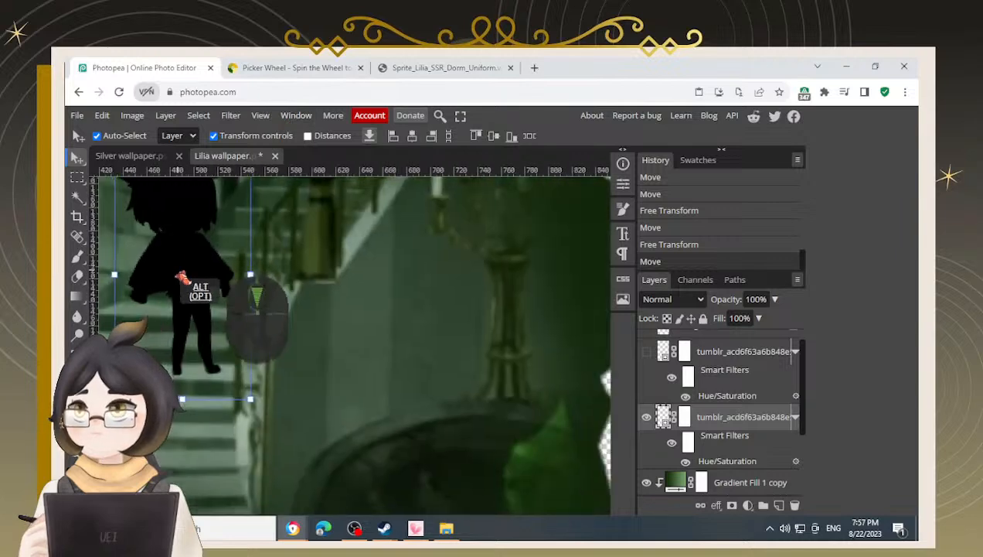
{"action": "left_click_drag", "start_coordinate": [189, 276], "coordinate": [244, 312]}
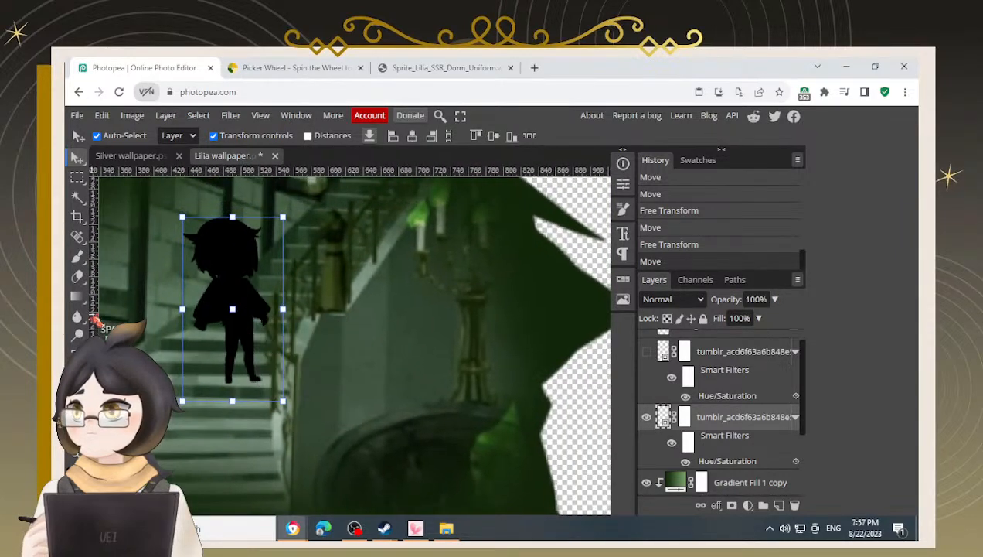
{"action": "key", "text": "Right"}
{"action": "key", "text": "Right"}
{"action": "key", "text": "Right"}
{"action": "key", "text": "Right"}
{"action": "key", "text": "Right"}
{"action": "key", "text": "Right"}
{"action": "key", "text": "Right"}
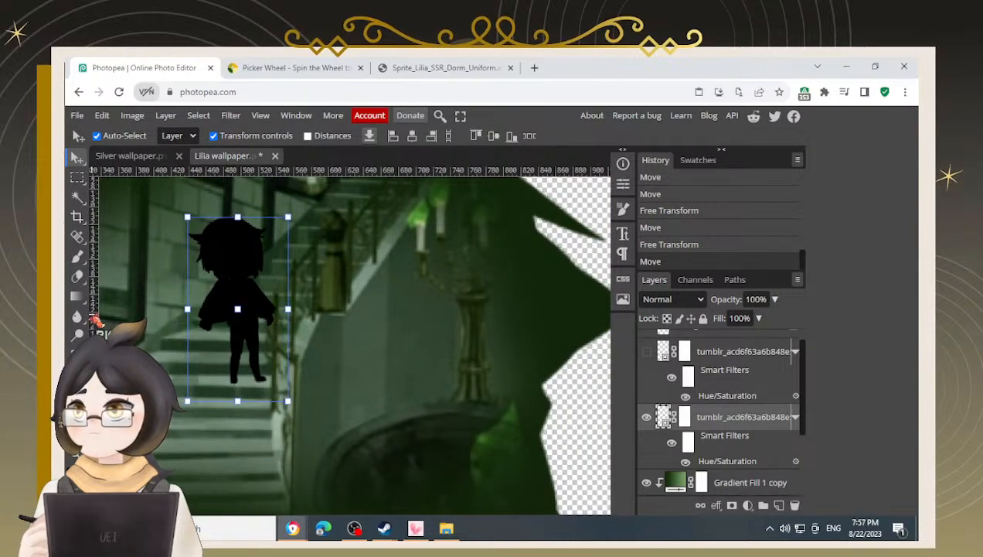
{"action": "scroll", "coordinate": [237, 362], "scroll_direction": "down", "scroll_amount": 4}
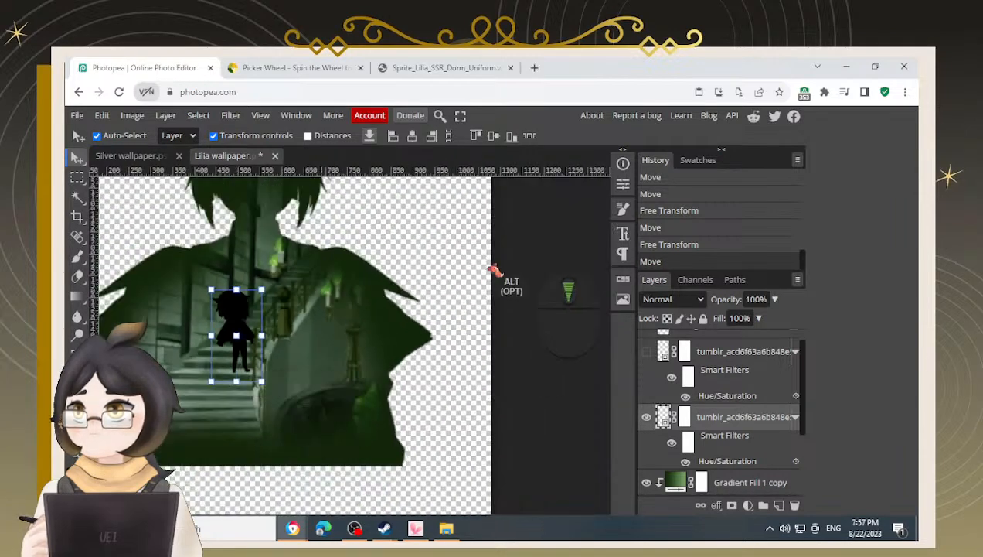
Compare the two chibi versions by toggling each layer's visibility on and off
{"action": "left_click", "coordinate": [474, 283]}
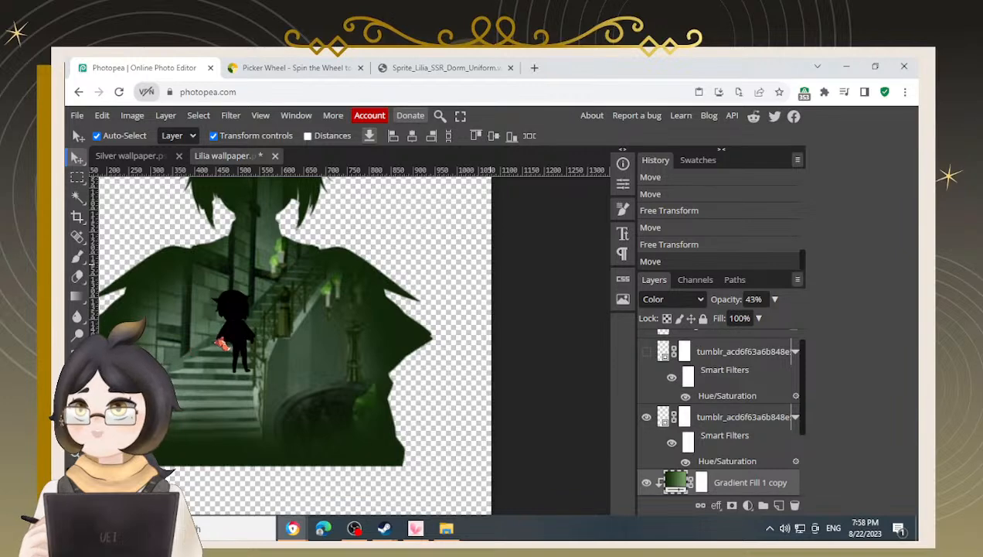
{"action": "key", "text": "space"}
{"action": "left_click_drag", "start_coordinate": [237, 356], "coordinate": [400, 364]}
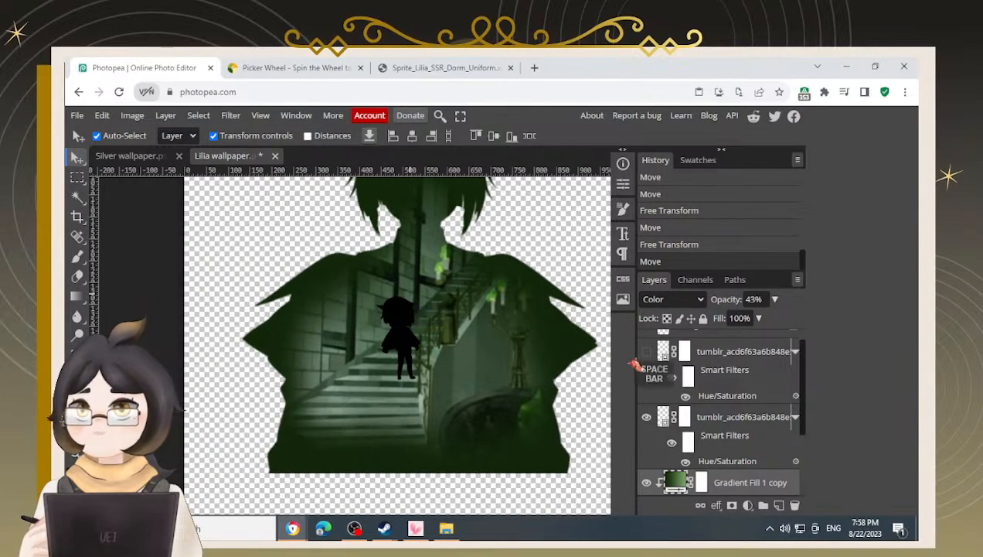
{"action": "scroll", "coordinate": [648, 371], "scroll_direction": "up", "scroll_amount": 2}
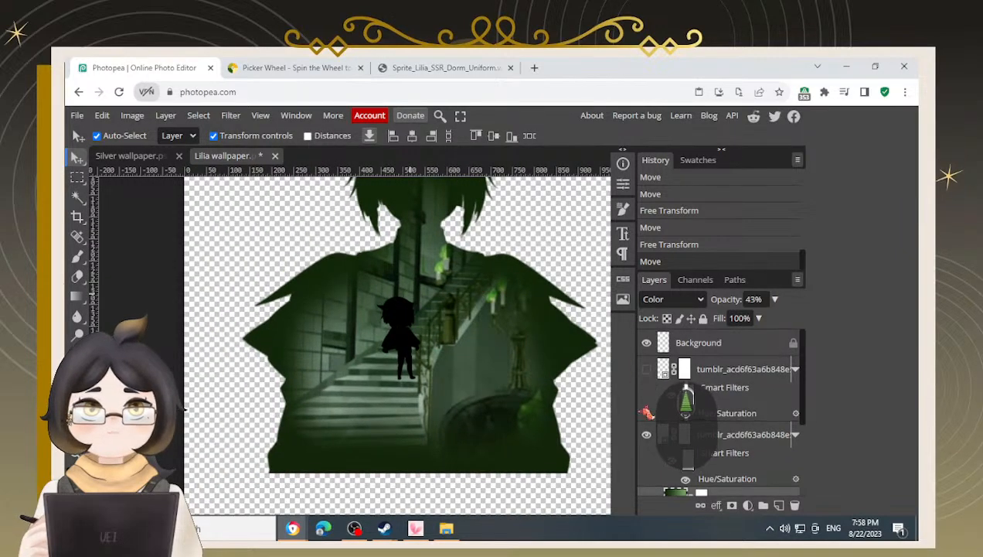
{"action": "left_click", "coordinate": [646, 435]}
{"action": "left_click", "coordinate": [646, 369]}
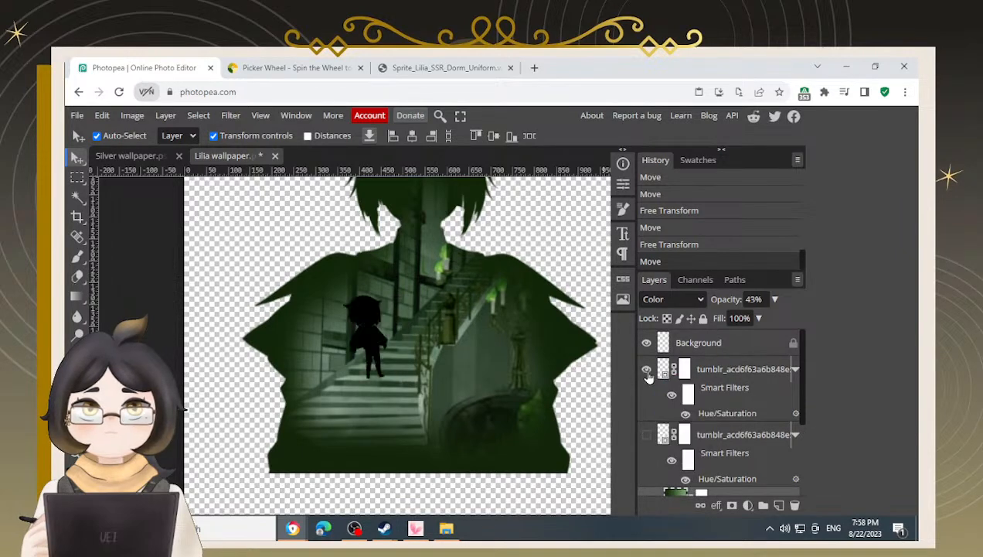
{"action": "left_click", "coordinate": [647, 435]}
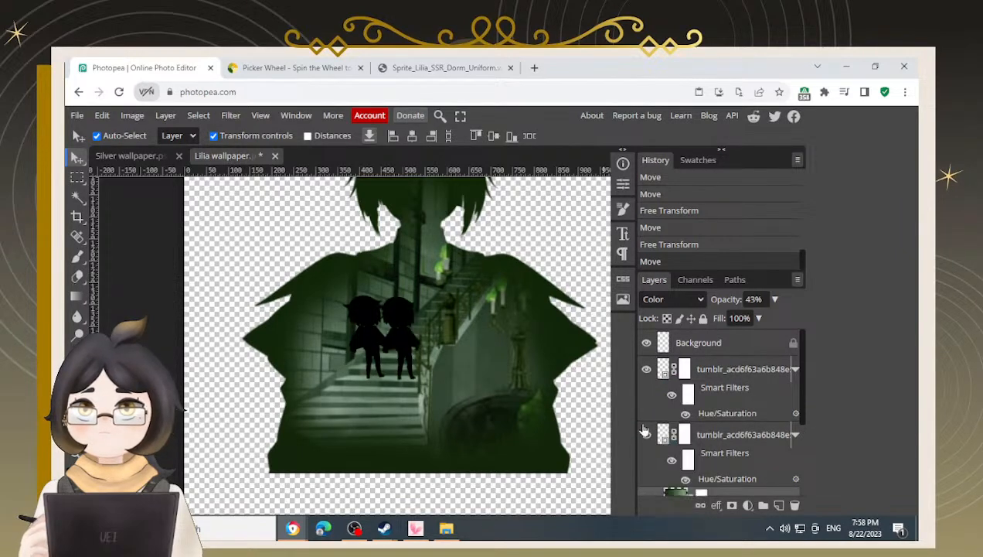
{"action": "left_click", "coordinate": [647, 370]}
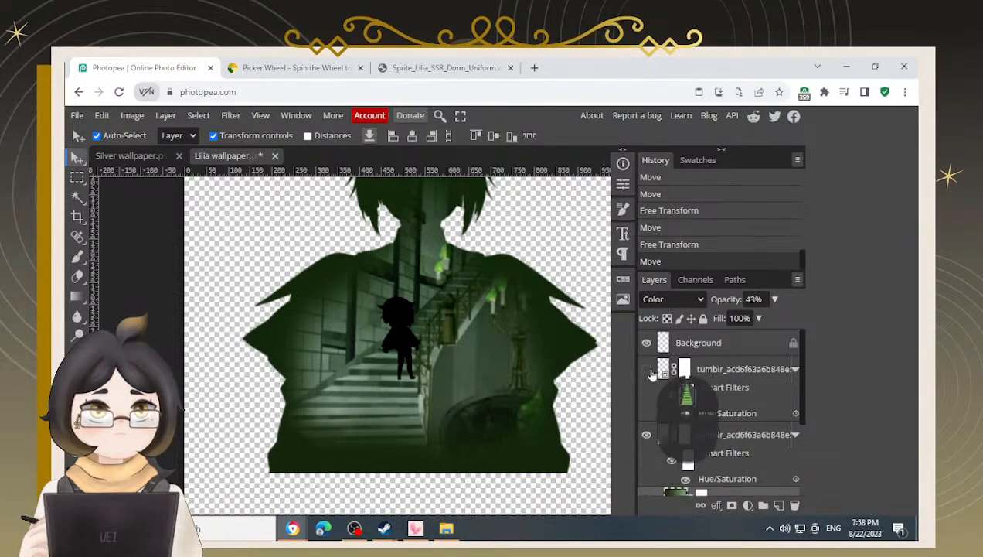
{"action": "left_click", "coordinate": [646, 369]}
{"action": "left_click", "coordinate": [646, 435]}
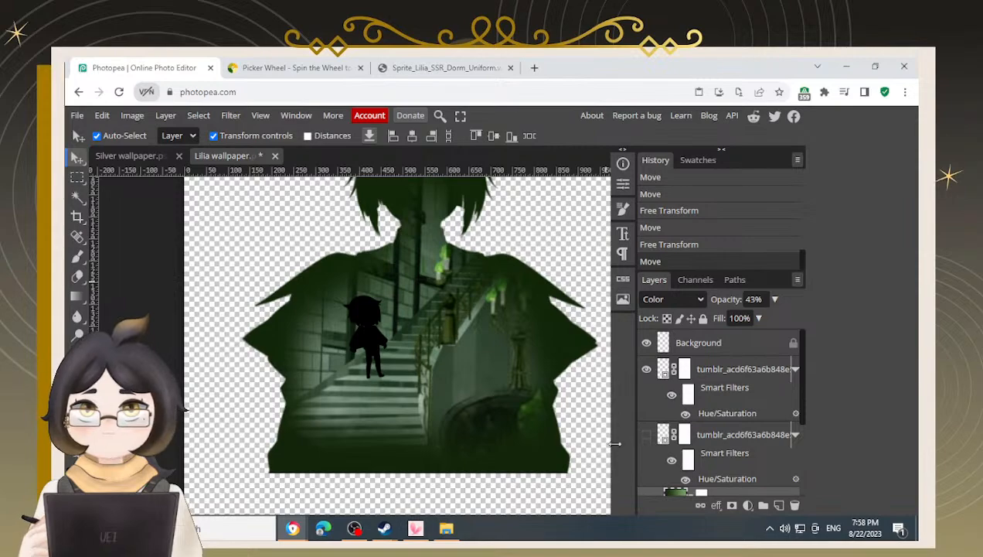
{"action": "scroll", "coordinate": [364, 354], "scroll_direction": "up", "scroll_amount": 5, "text": "alt"}
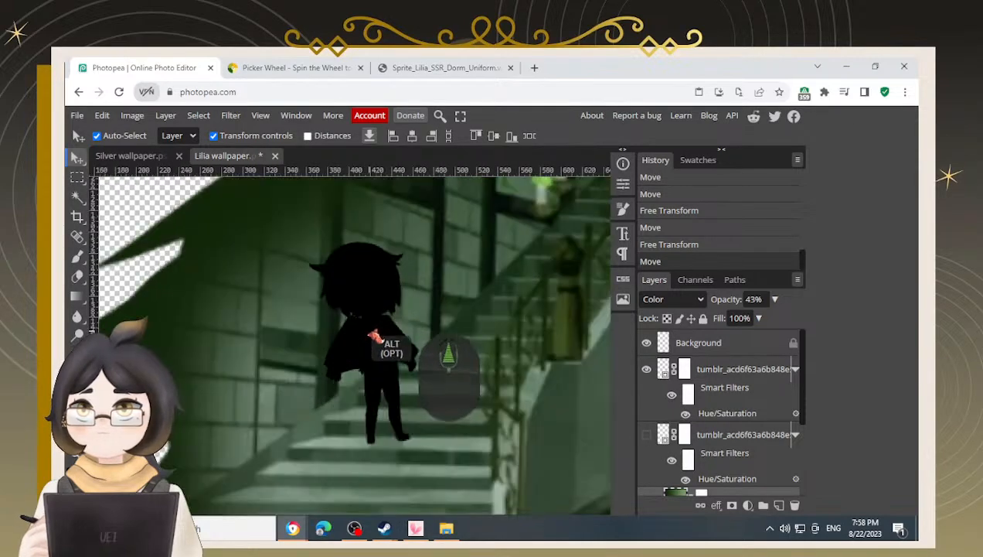
{"action": "scroll", "coordinate": [374, 333], "scroll_direction": "up", "scroll_amount": 4, "text": "alt"}
{"action": "scroll", "coordinate": [402, 260], "scroll_direction": "down", "scroll_amount": 5, "text": "alt"}
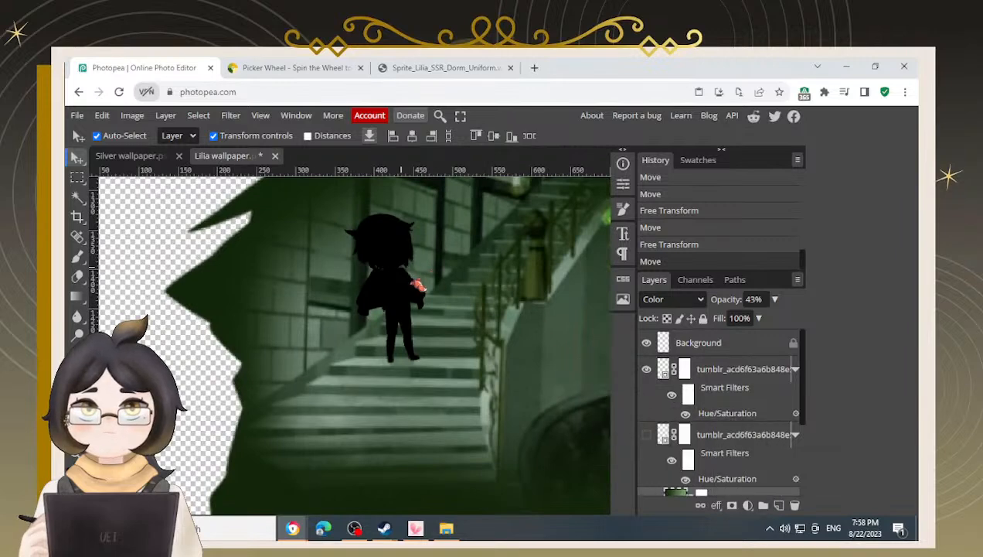
Delete the duplicate chibi layer and make the original chibi layer visible
{"action": "left_click", "coordinate": [422, 284]}
{"action": "key", "text": "BackSpace"}
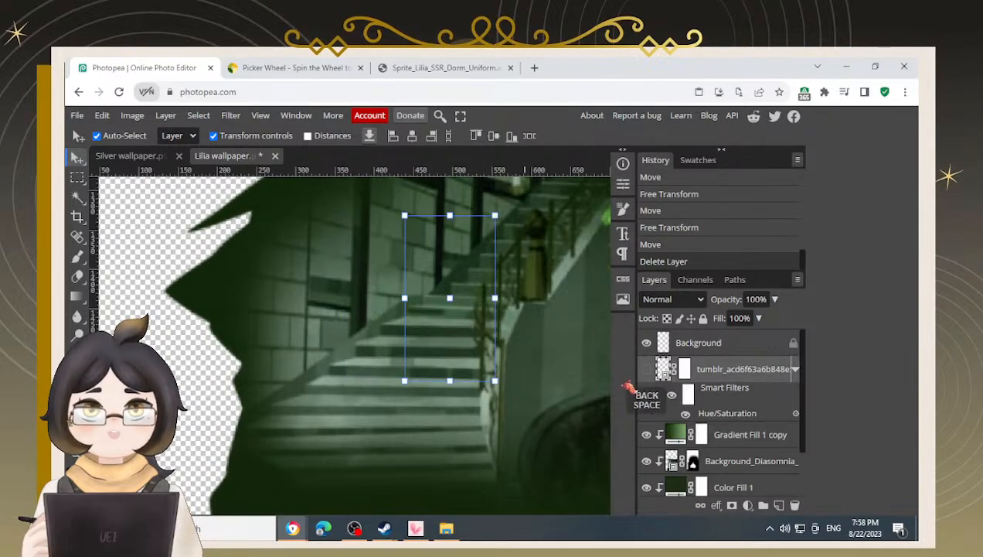
{"action": "left_click", "coordinate": [645, 372]}
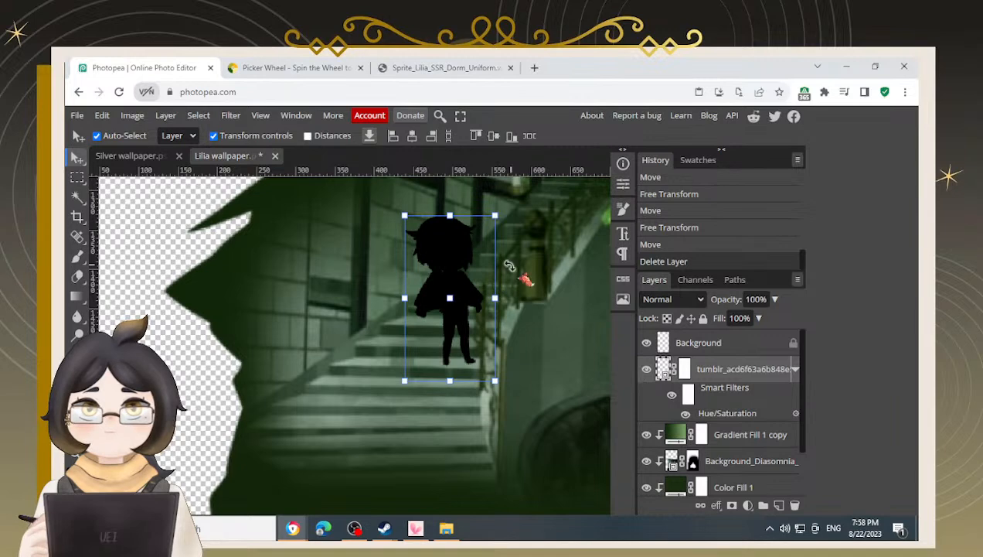
{"action": "scroll", "coordinate": [542, 325], "scroll_direction": "down", "scroll_amount": 3, "text": "alt"}
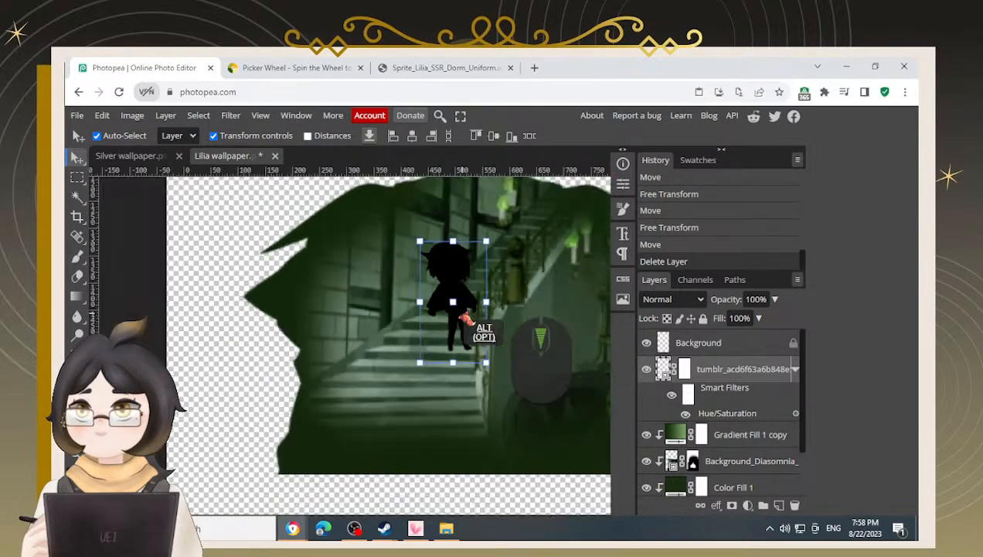
{"action": "left_click_drag", "start_coordinate": [537, 261], "coordinate": [491, 280]}
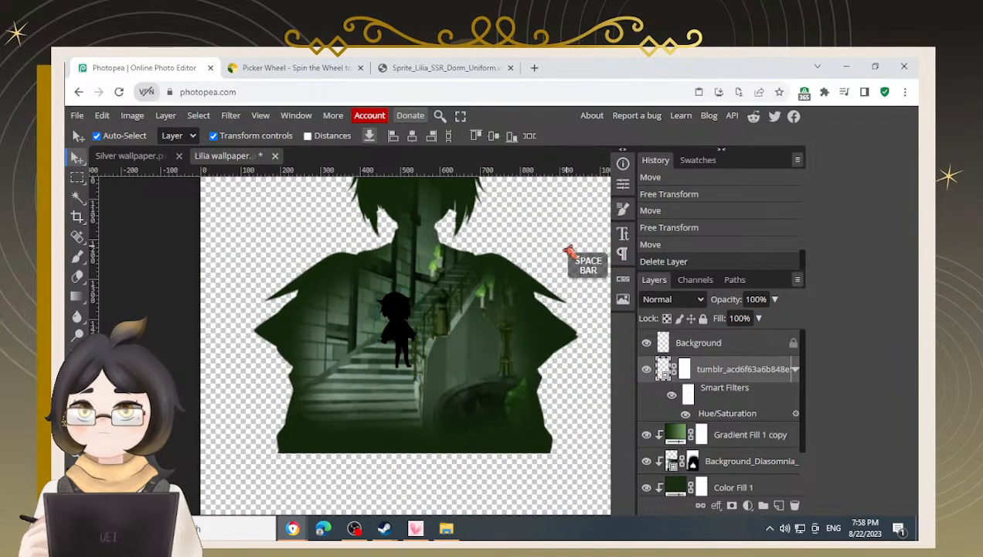
Select the chibi silhouette and nudge it slightly to the left on the stairs
{"action": "left_click", "coordinate": [468, 313]}
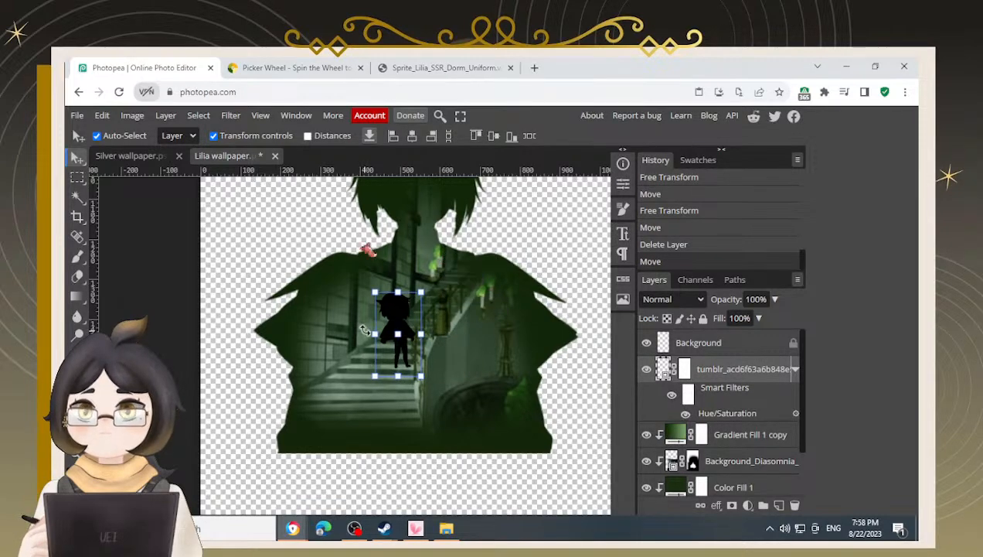
{"action": "scroll", "coordinate": [396, 362], "scroll_direction": "up", "scroll_amount": 5}
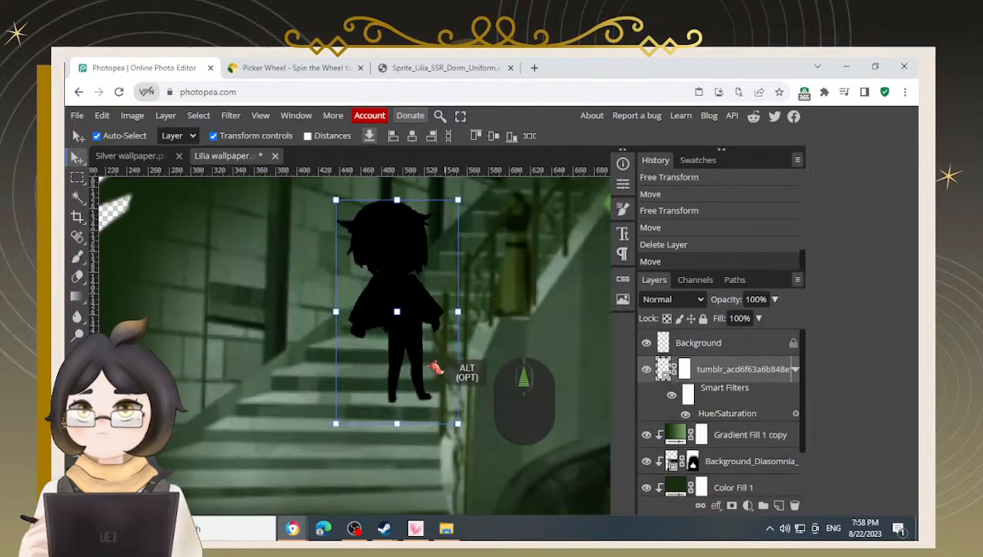
{"action": "key", "text": "Left"}
{"action": "key", "text": "Left"}
{"action": "key", "text": "Right"}
{"action": "key", "text": "Left"}
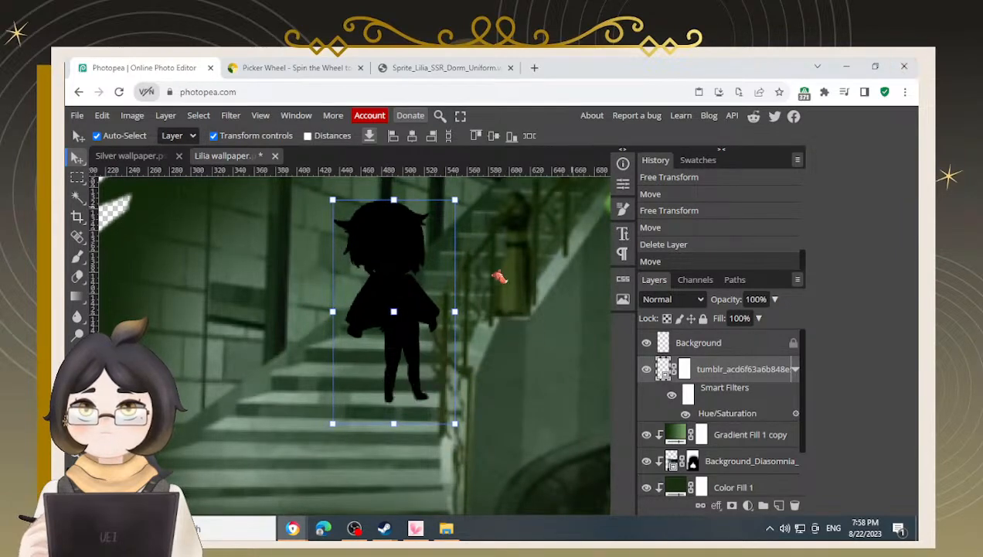
Try shifting the stair scene and the chibi together further left, then undo the move
{"action": "scroll", "coordinate": [470, 301], "scroll_direction": "down", "scroll_amount": 2}
{"action": "scroll", "coordinate": [470, 301], "scroll_direction": "down", "scroll_amount": 2}
{"action": "left_click", "coordinate": [225, 310]}
{"action": "scroll", "coordinate": [280, 313], "scroll_direction": "down", "scroll_amount": 1}
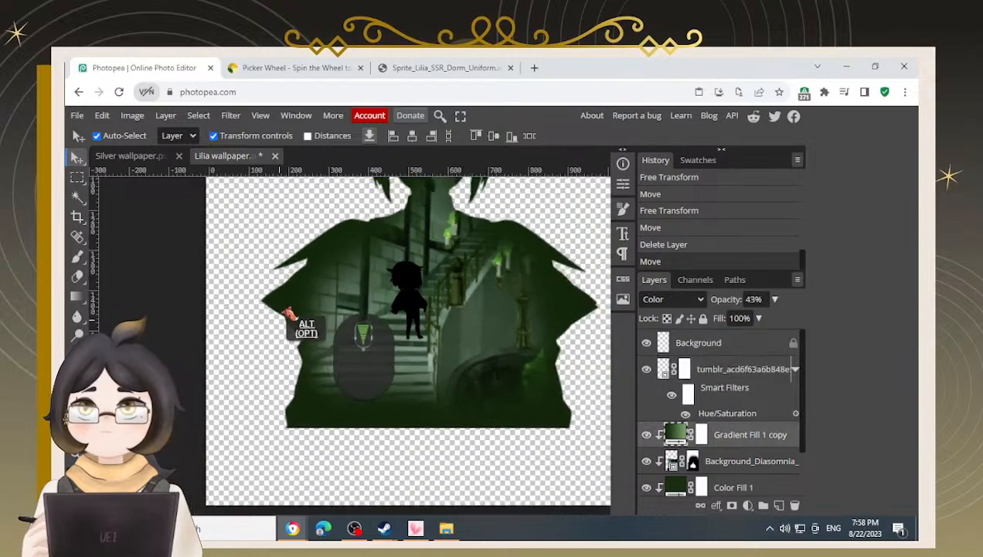
{"action": "scroll", "coordinate": [476, 310], "scroll_direction": "down", "scroll_amount": 2}
{"action": "key", "text": "space"}
{"action": "left_click_drag", "start_coordinate": [526, 239], "coordinate": [487, 272]}
{"action": "scroll", "coordinate": [698, 424], "scroll_direction": "down", "scroll_amount": 1}
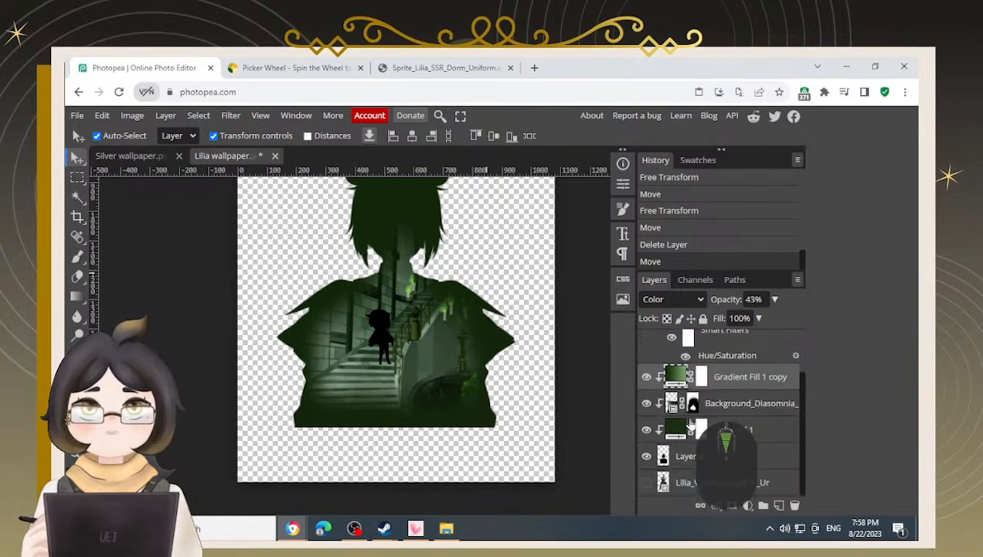
{"action": "left_click", "coordinate": [717, 401]}
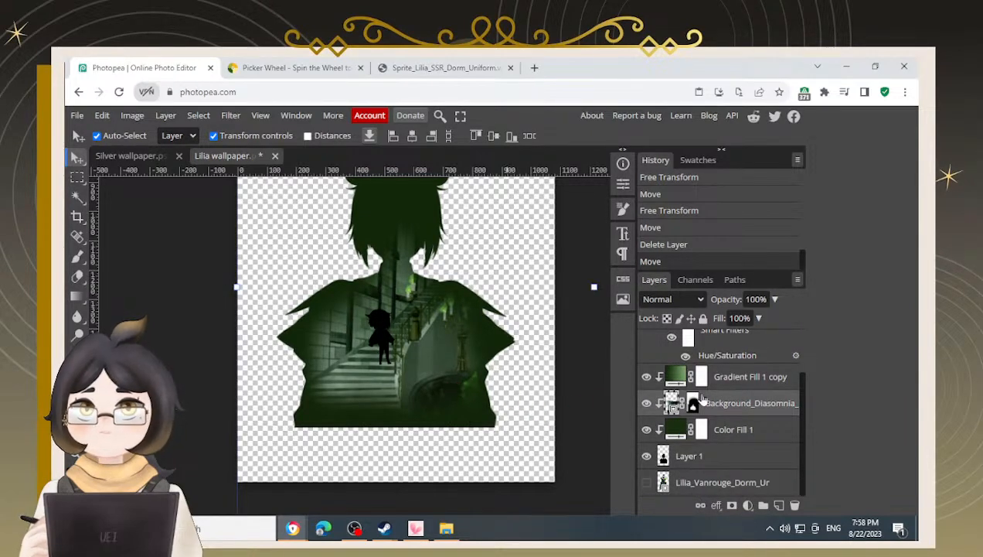
{"action": "scroll", "coordinate": [702, 399], "scroll_direction": "up", "scroll_amount": 1}
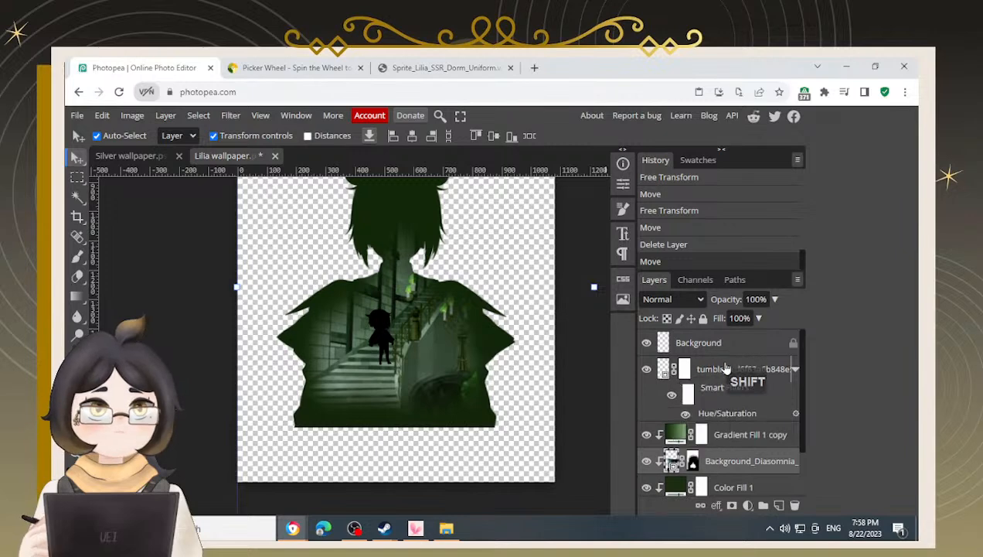
{"action": "left_click", "coordinate": [724, 371], "text": "ctrl"}
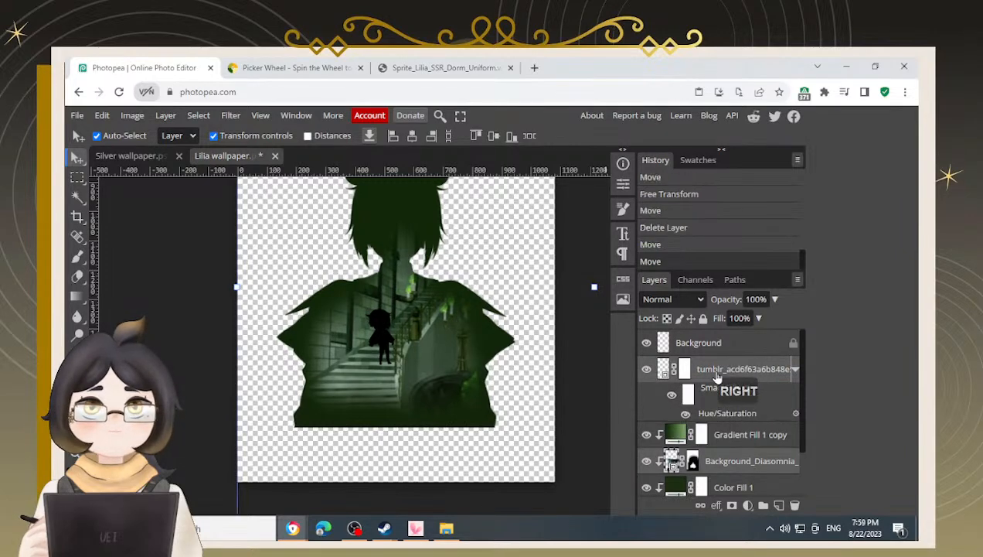
{"action": "key", "text": "Left"}
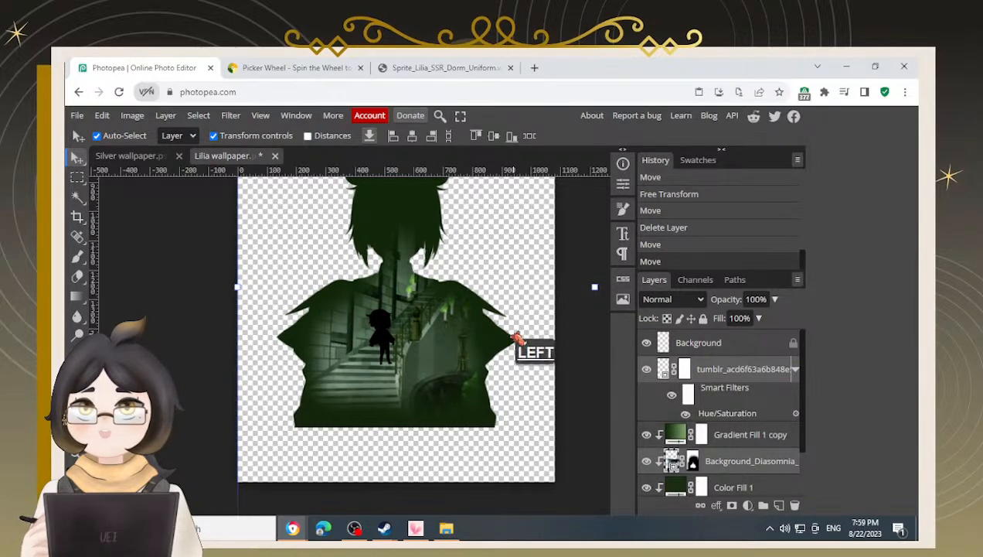
{"action": "key", "text": "Left"}
{"action": "key", "text": "Left"}
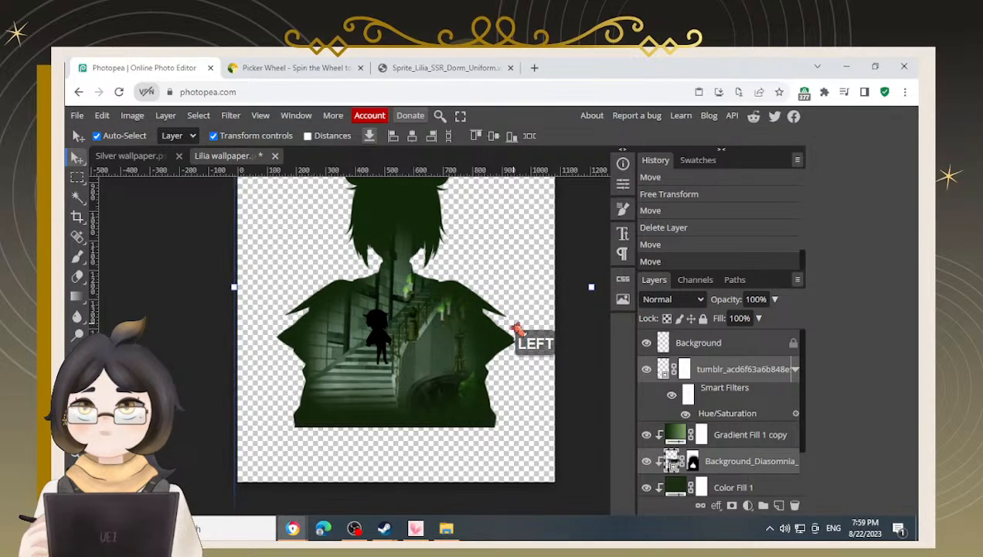
{"action": "key", "text": "Left"}
{"action": "key", "text": "Left"}
{"action": "key", "text": "Left"}
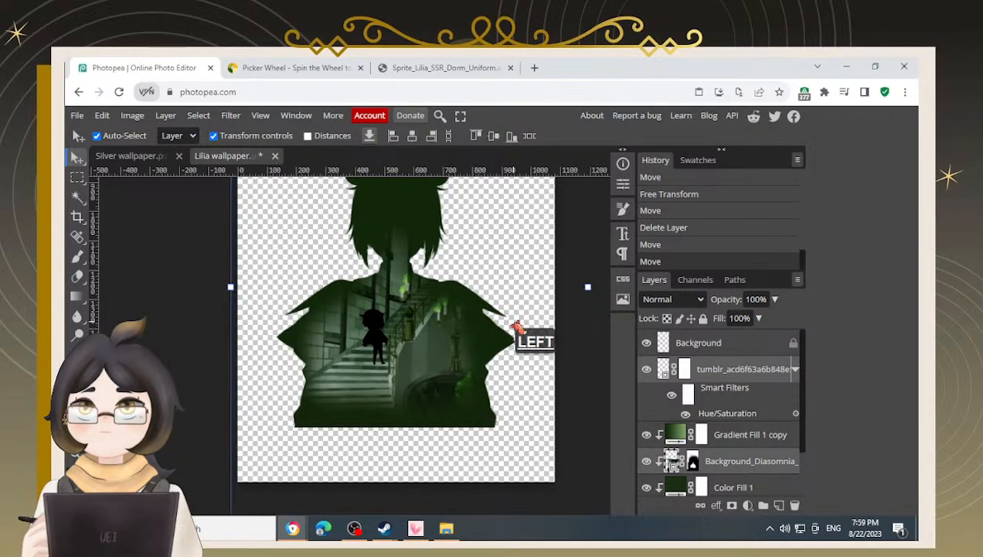
{"action": "key", "text": "Left"}
{"action": "key", "text": "Left"}
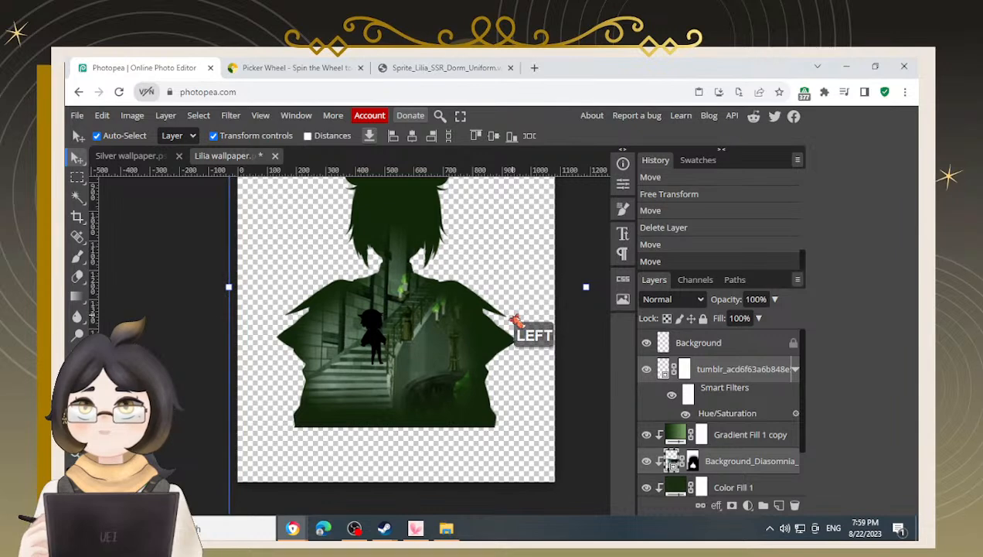
{"action": "key", "text": "Left"}
{"action": "key", "text": "Right"}
{"action": "key", "text": "Left"}
{"action": "key", "text": "Right"}
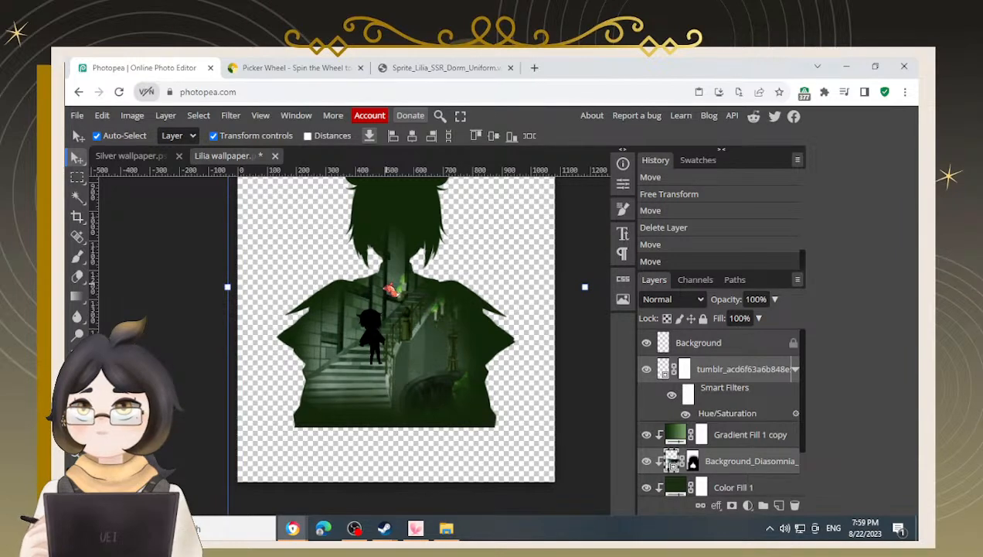
{"action": "key", "text": "Right"}
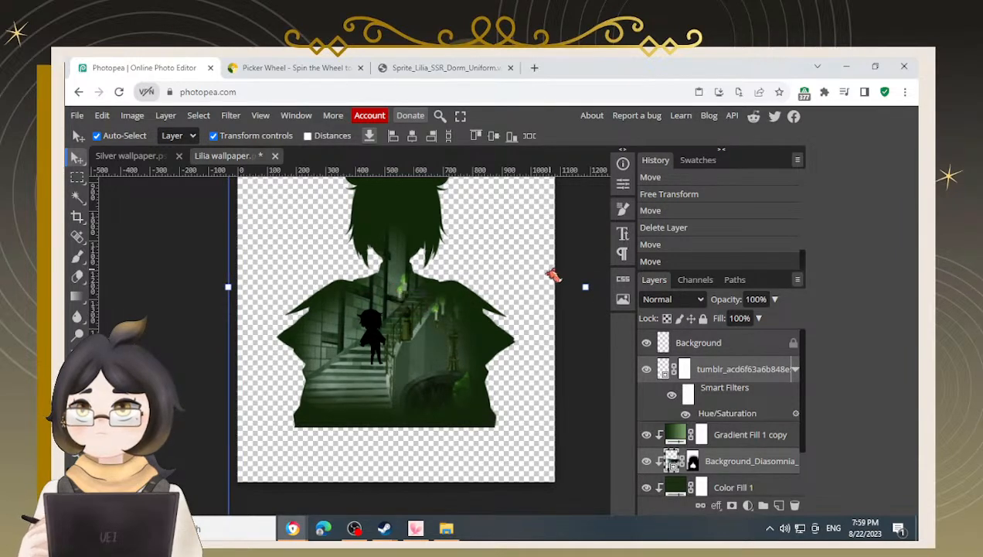
{"action": "key", "text": "Left"}
{"action": "key", "text": "Left"}
{"action": "key", "text": "Left"}
{"action": "key", "text": "Left"}
{"action": "key", "text": "Left"}
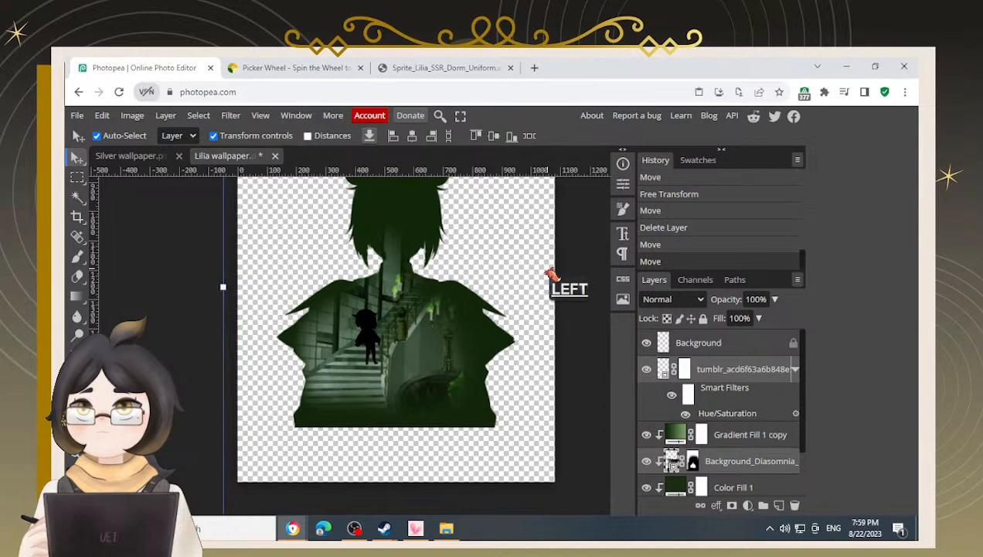
{"action": "key", "text": "Left"}
{"action": "key", "text": "Left"}
{"action": "key", "text": "Left"}
{"action": "key", "text": "Left"}
{"action": "key", "text": "Left"}
{"action": "key", "text": "Left"}
{"action": "key", "text": "Left"}
{"action": "key", "text": "Left"}
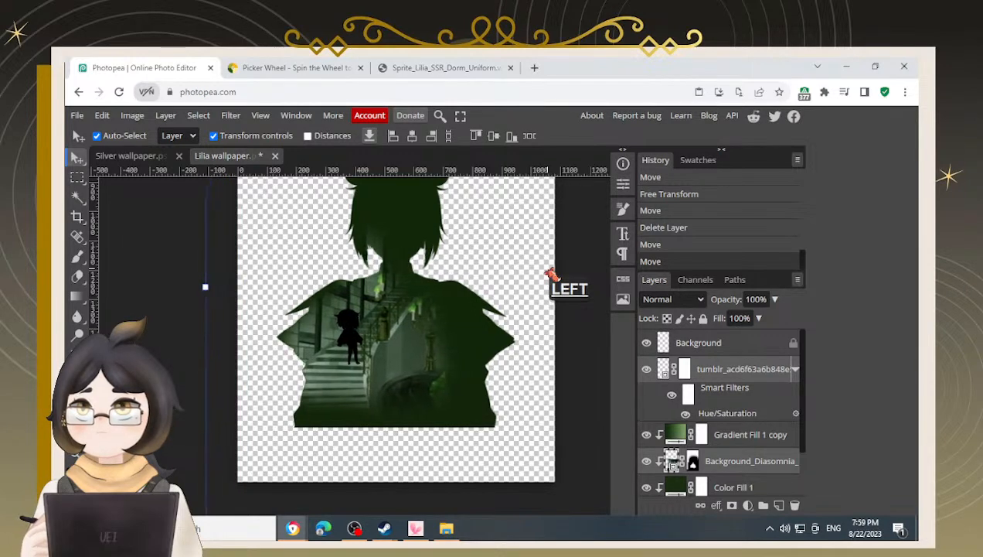
{"action": "key", "text": "Left"}
{"action": "key", "text": "Left"}
{"action": "key", "text": "Left"}
{"action": "key", "text": "Left"}
{"action": "key", "text": "Left"}
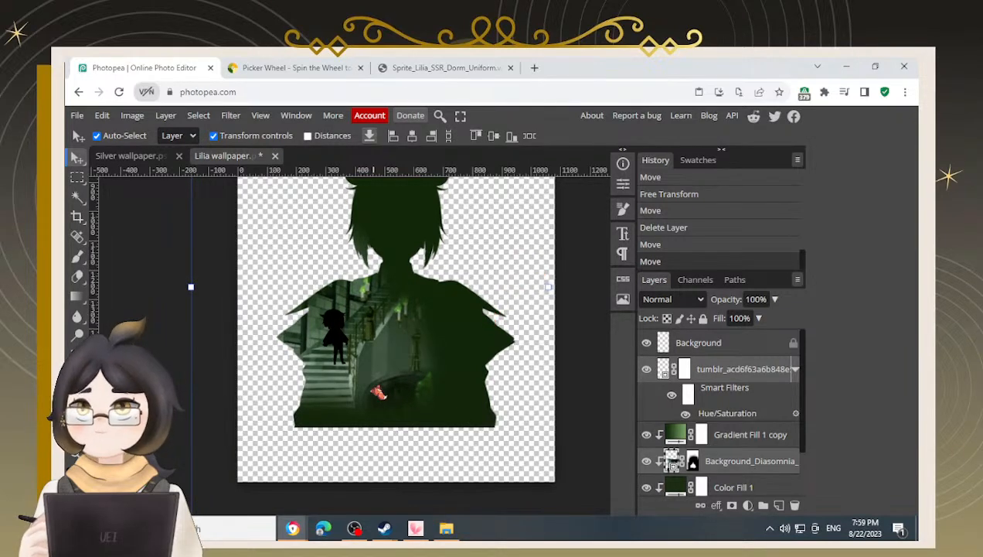
{"action": "key", "text": "ctrl+z"}
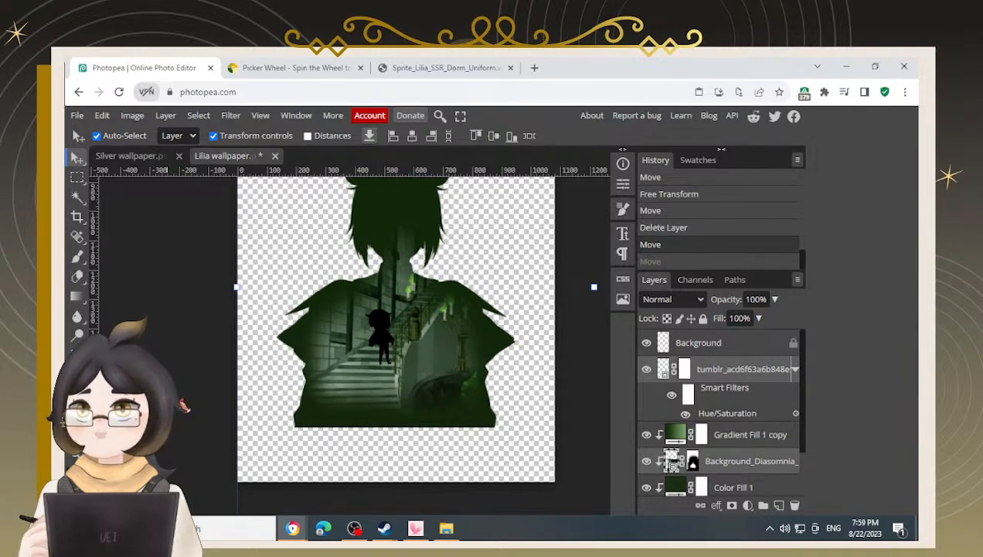
Nudge the stair scene and the chibi together slightly to the right and down inside the silhouette
{"action": "scroll", "coordinate": [402, 403], "scroll_direction": "down", "scroll_amount": 1}
{"action": "scroll", "coordinate": [403, 403], "scroll_direction": "up", "scroll_amount": 1}
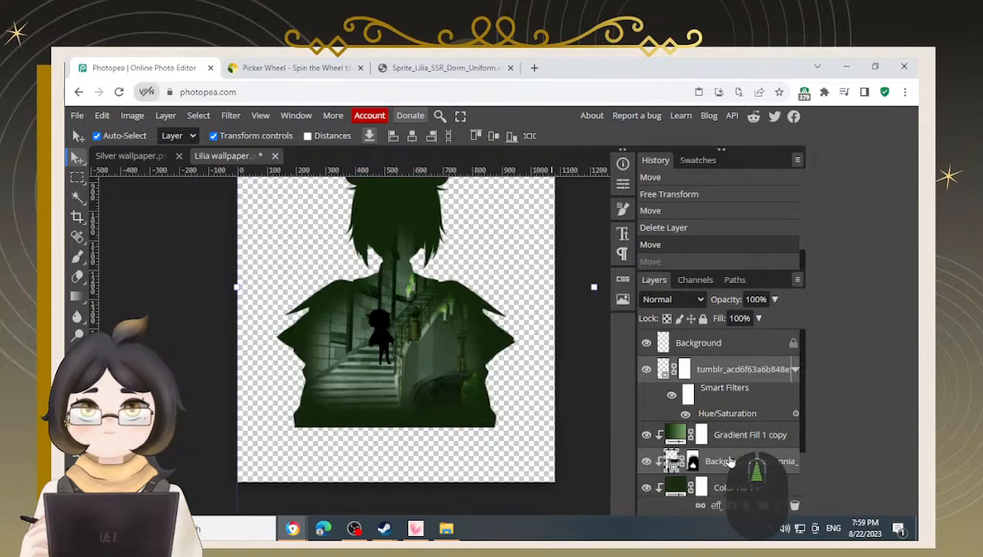
{"action": "key", "text": "Left"}
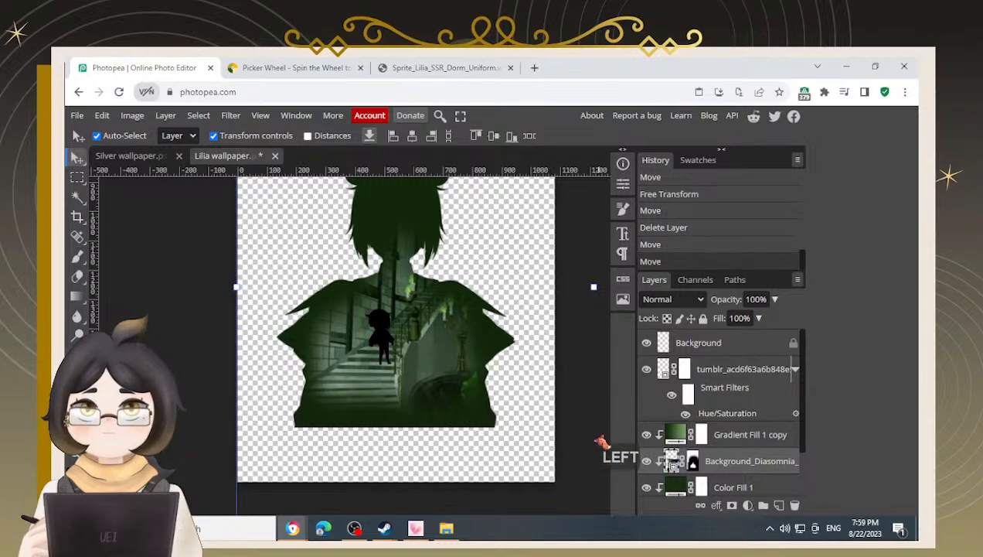
{"action": "key", "text": "Right"}
{"action": "key", "text": "Right"}
{"action": "key", "text": "Right"}
{"action": "key", "text": "Right"}
{"action": "key", "text": "Right"}
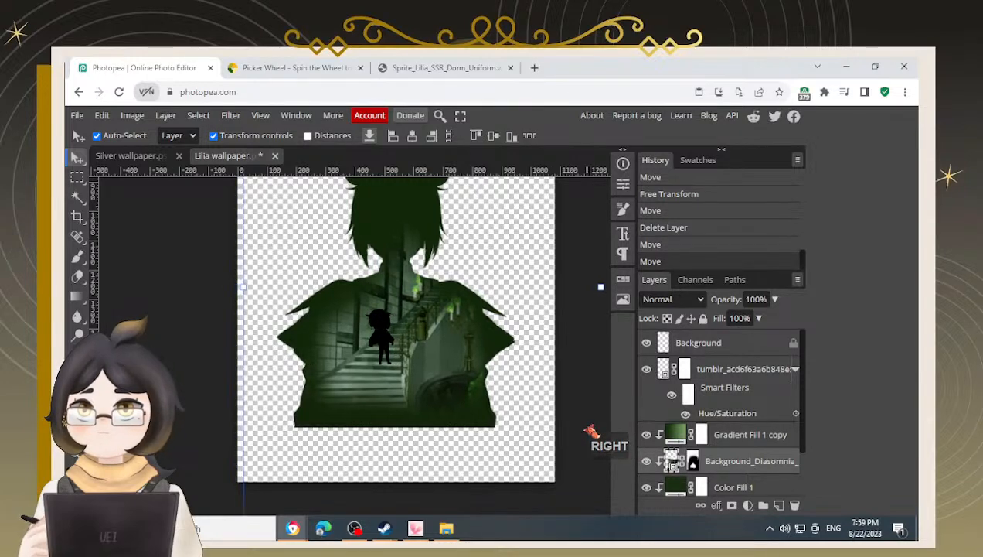
{"action": "key", "text": "Left"}
{"action": "key", "text": "Left"}
{"action": "key", "text": "Left"}
{"action": "key", "text": "Left"}
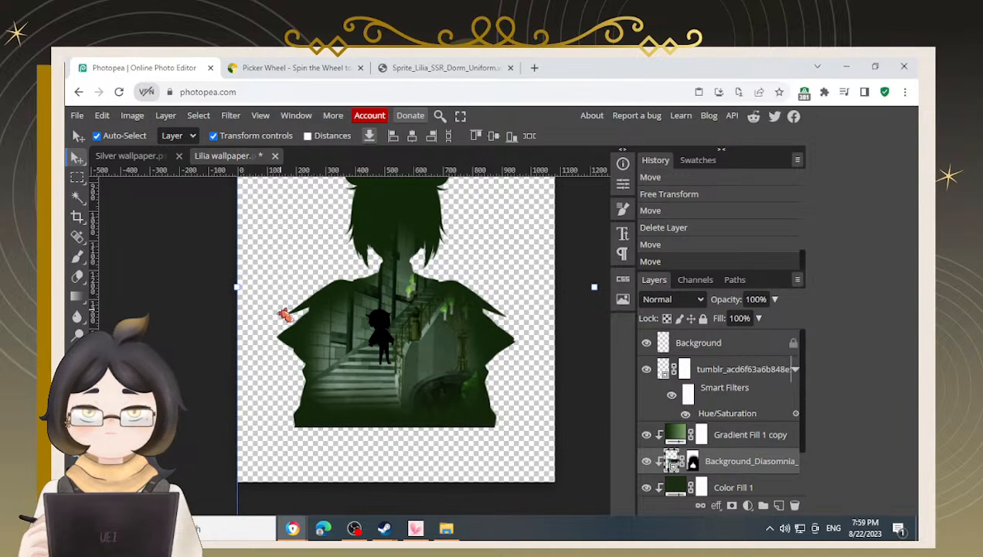
{"action": "key", "text": "Right"}
{"action": "key", "text": "Right"}
{"action": "key", "text": "Right"}
{"action": "key", "text": "Right"}
{"action": "key", "text": "Right"}
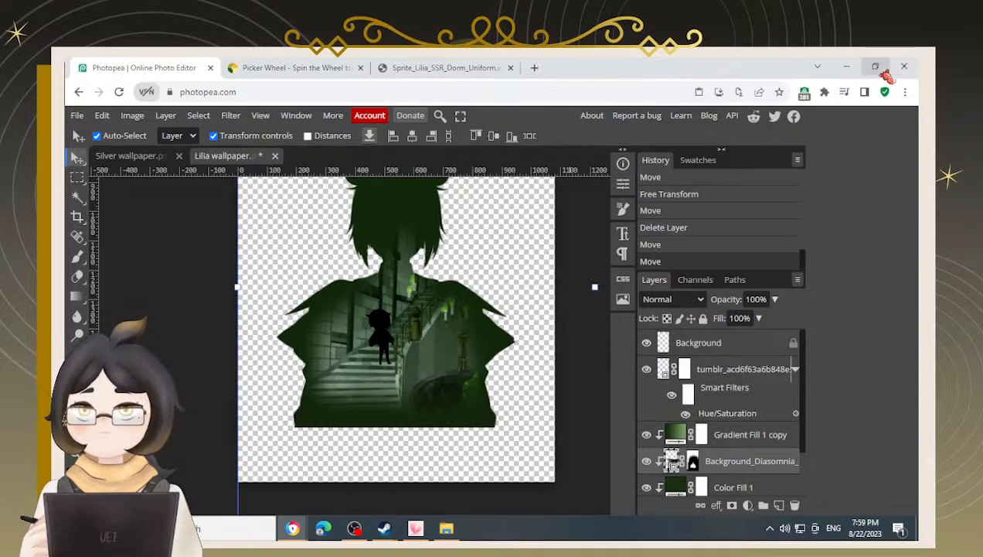
{"action": "key", "text": "Left"}
{"action": "key", "text": "Right"}
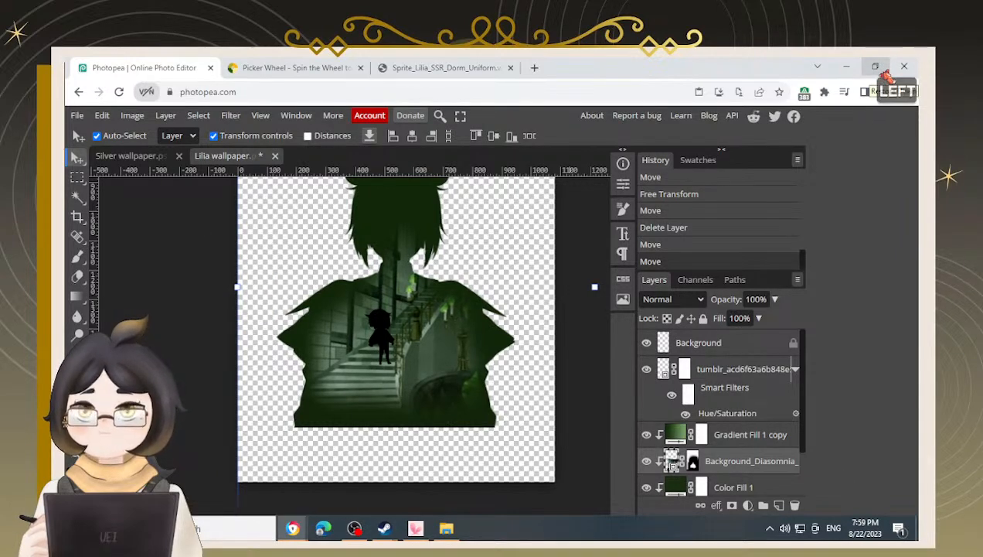
{"action": "key", "text": "Right"}
{"action": "key", "text": "Right"}
{"action": "key", "text": "Right"}
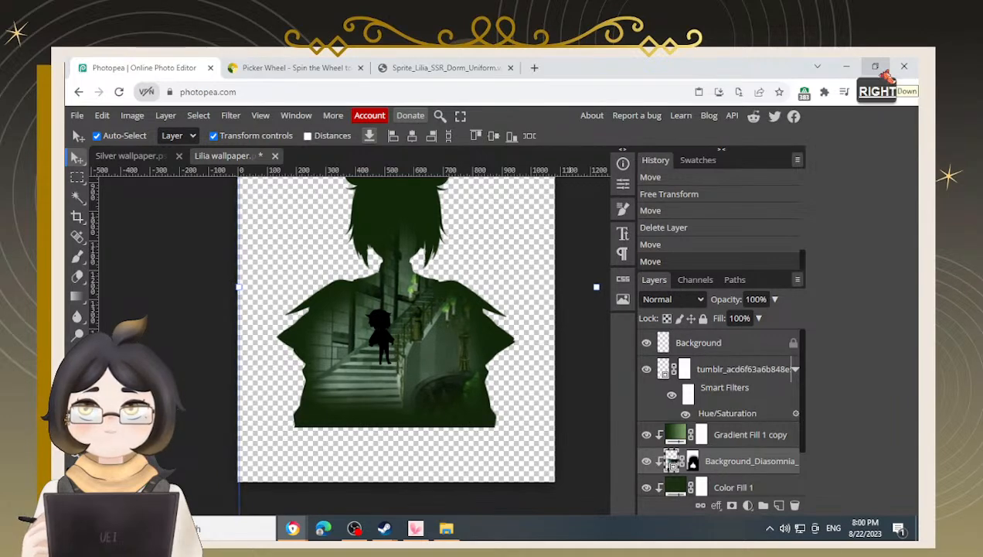
{"action": "key", "text": "Right"}
{"action": "key", "text": "Down"}
{"action": "key", "text": "Down"}
{"action": "key", "text": "Down"}
{"action": "key", "text": "Down"}
{"action": "key", "text": "Down"}
{"action": "key", "text": "Down"}
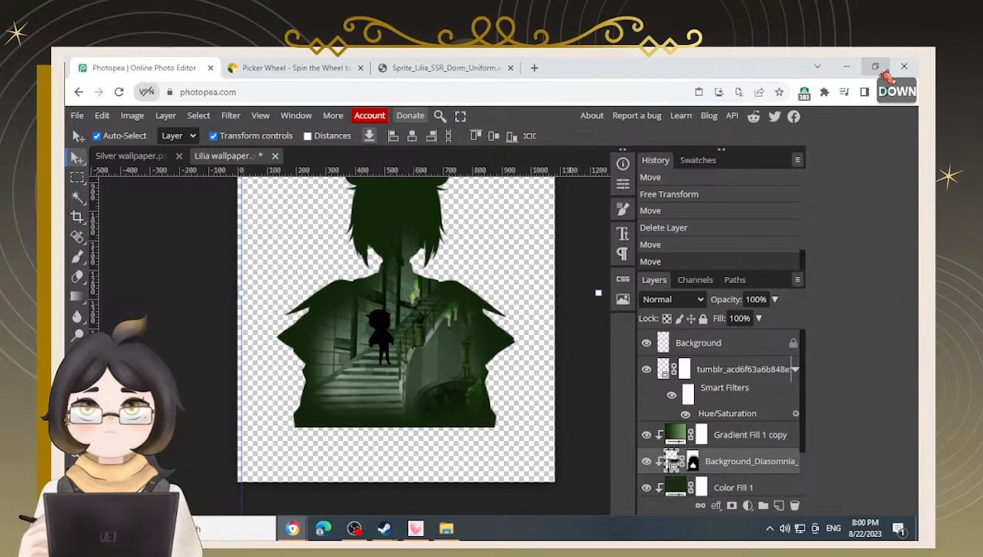
{"action": "key", "text": "Right"}
{"action": "key", "text": "Right"}
{"action": "key", "text": "Right"}
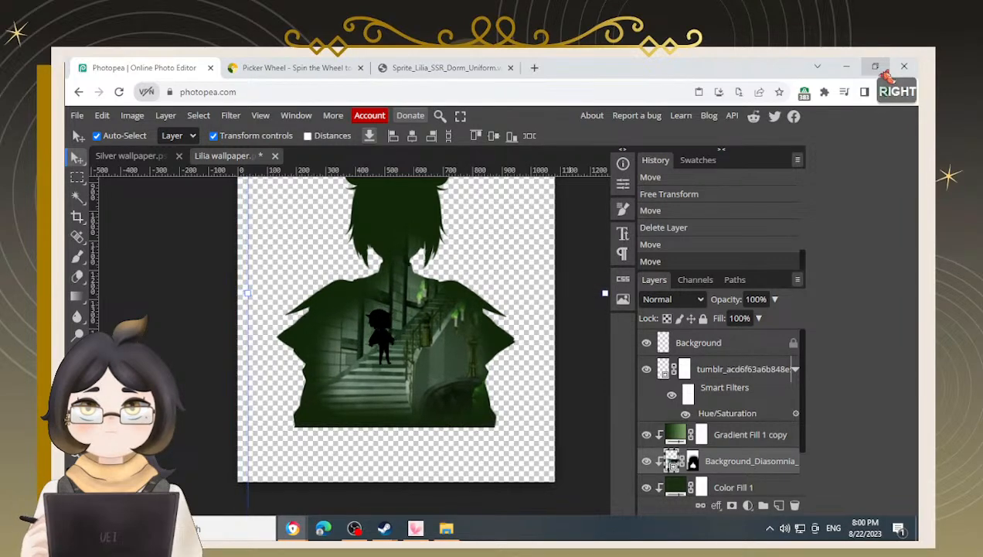
{"action": "key", "text": "Right"}
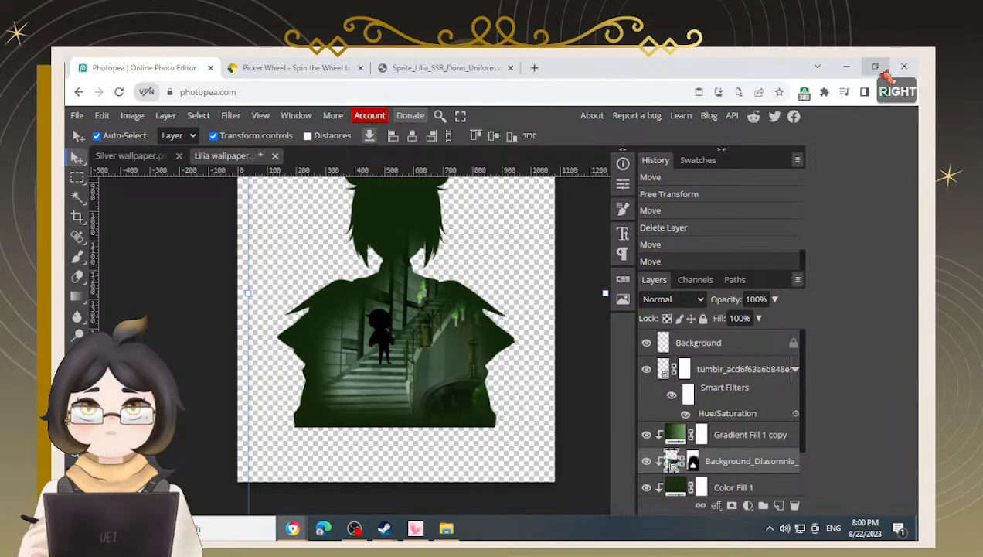
{"action": "key", "text": "Down"}
{"action": "key", "text": "Left"}
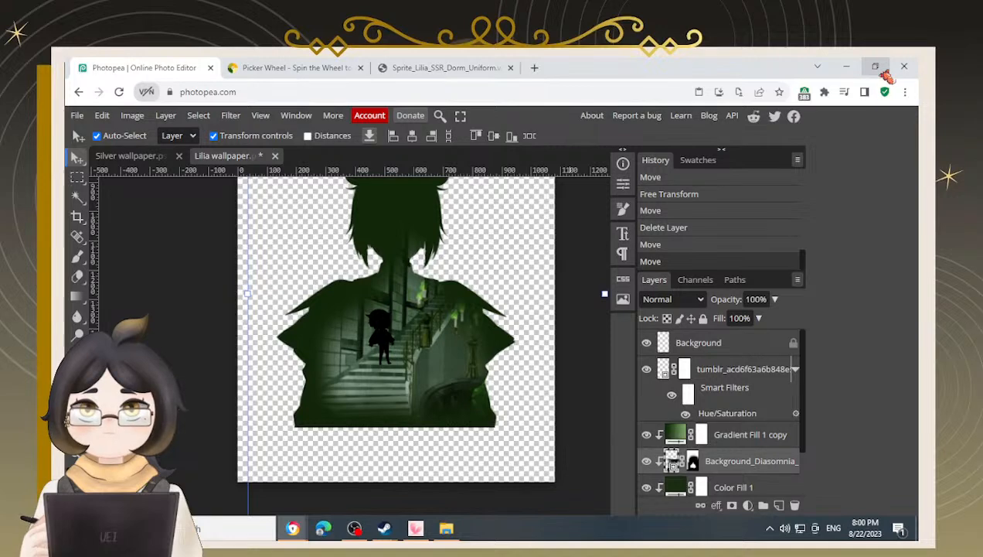
Select only the chibi layer and nudge the chibi three steps to the right
{"action": "left_click", "coordinate": [750, 371]}
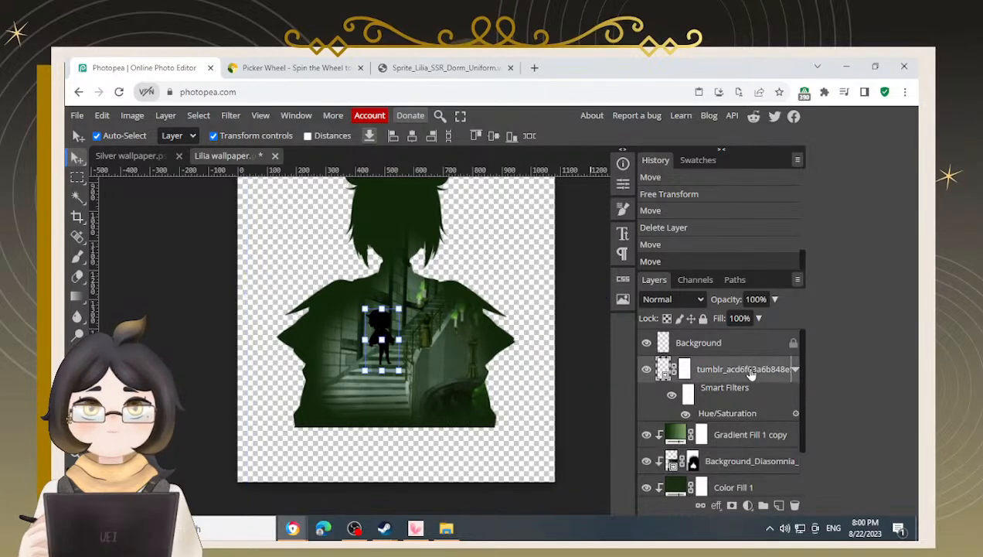
{"action": "key", "text": "Right"}
{"action": "key", "text": "Right"}
{"action": "key", "text": "Right"}
{"action": "key", "text": "Right"}
{"action": "key", "text": "Right"}
{"action": "key", "text": "Right"}
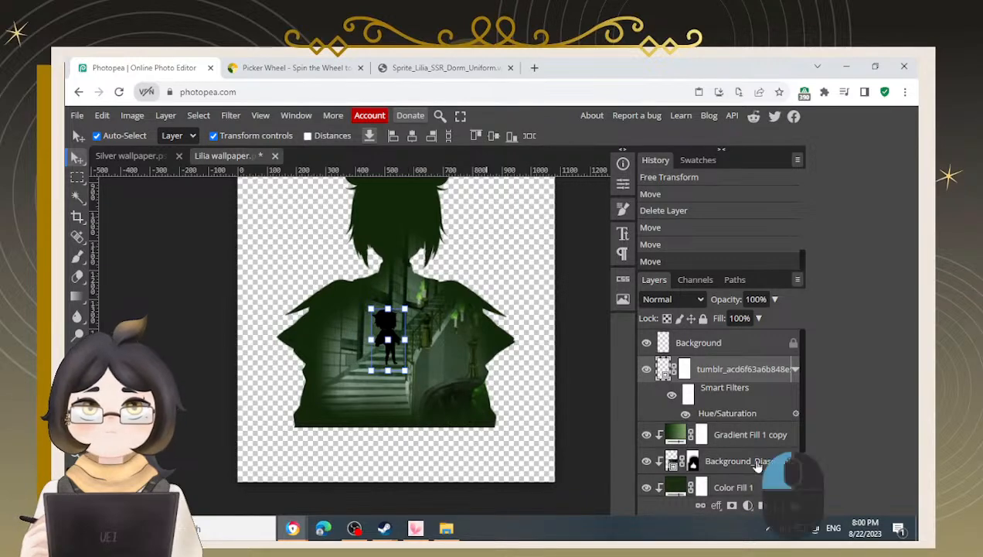
Select the stair scene layer and nudge the scene one step to the right
{"action": "left_click", "coordinate": [758, 462]}
{"action": "key", "text": "Right"}
{"action": "left_click", "coordinate": [425, 370]}
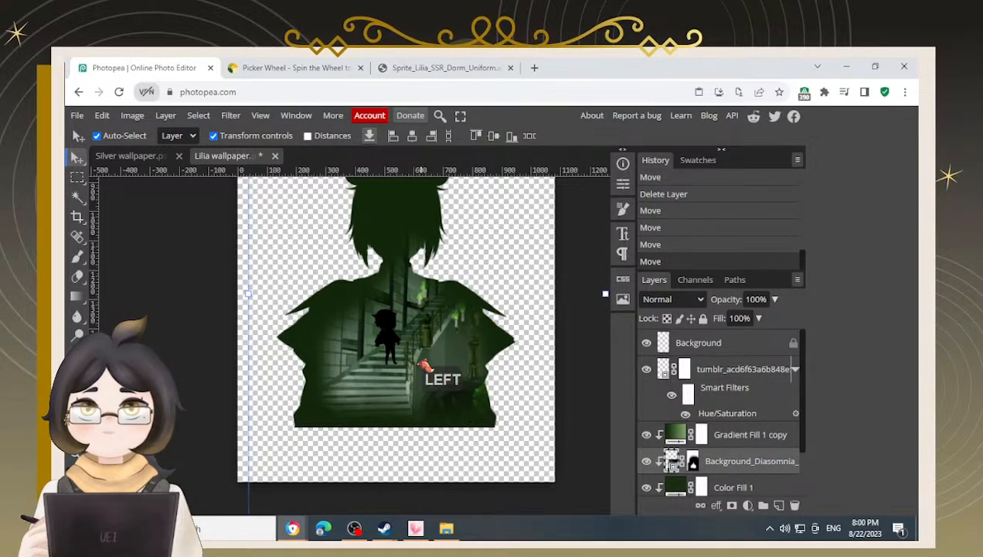
{"action": "left_click", "coordinate": [567, 415]}
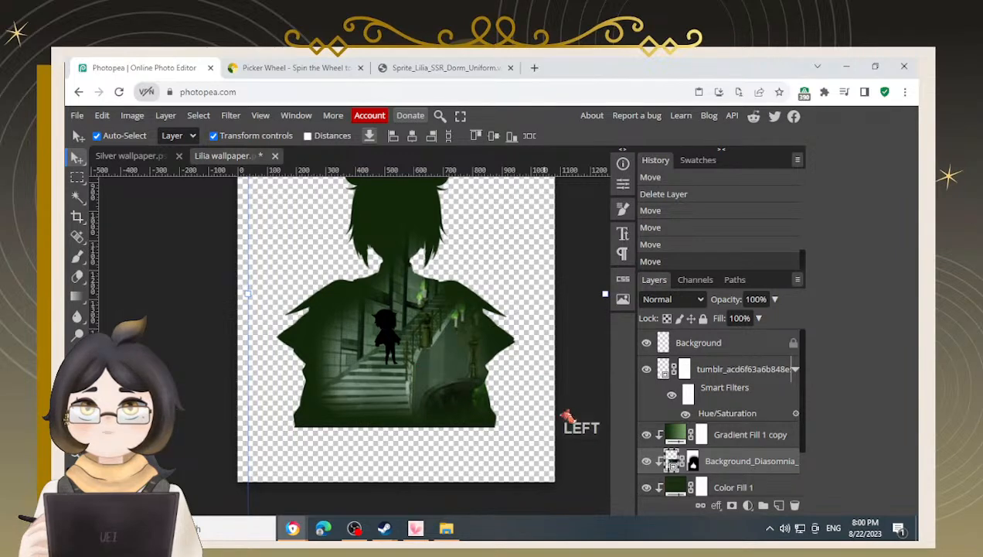
Reselect the chibi layer and nudge the chibi one more step to the right
{"action": "left_click", "coordinate": [732, 374]}
{"action": "key", "text": "Right"}
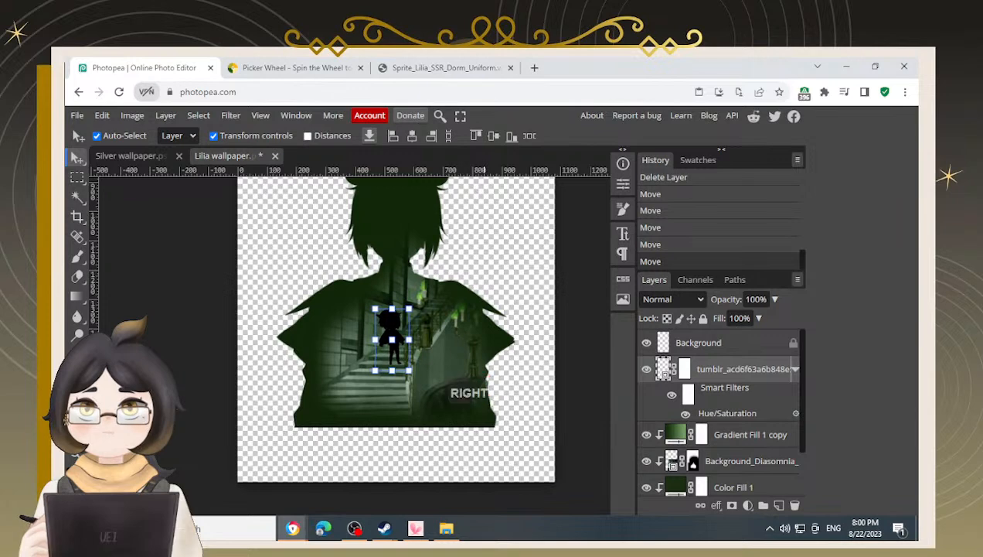
{"action": "scroll", "coordinate": [404, 322], "scroll_direction": "up", "scroll_amount": 1}
{"action": "scroll", "coordinate": [404, 321], "scroll_direction": "up", "scroll_amount": 1}
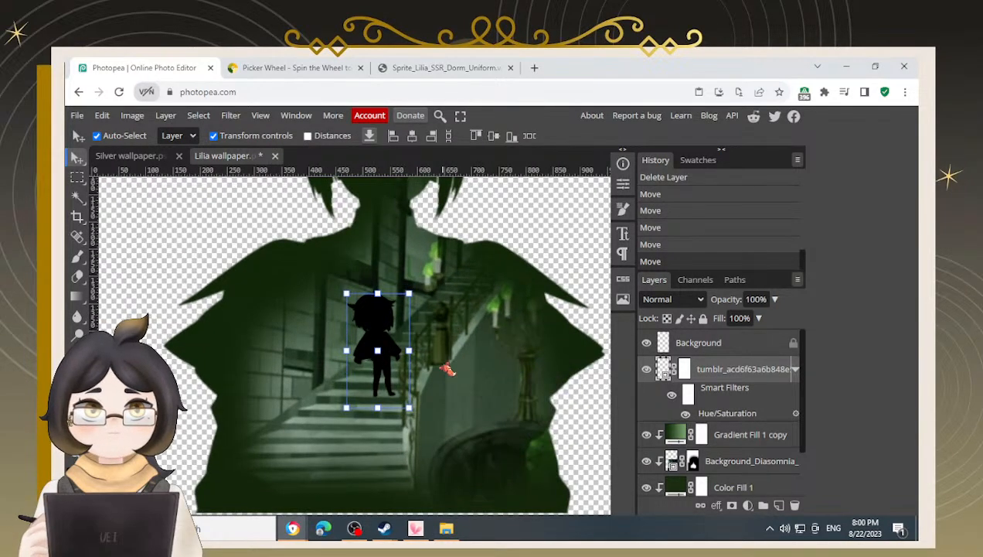
Nudge the chibi three steps to the right, undoing an extra nudge back to the left
{"action": "key", "text": "Right"}
{"action": "key", "text": "Right"}
{"action": "key", "text": "Right"}
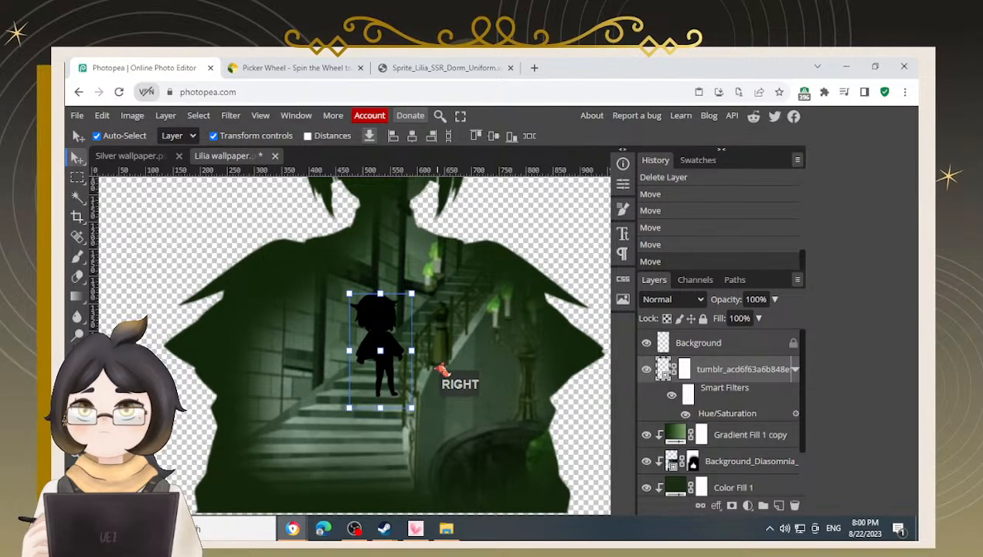
{"action": "key", "text": "Left"}
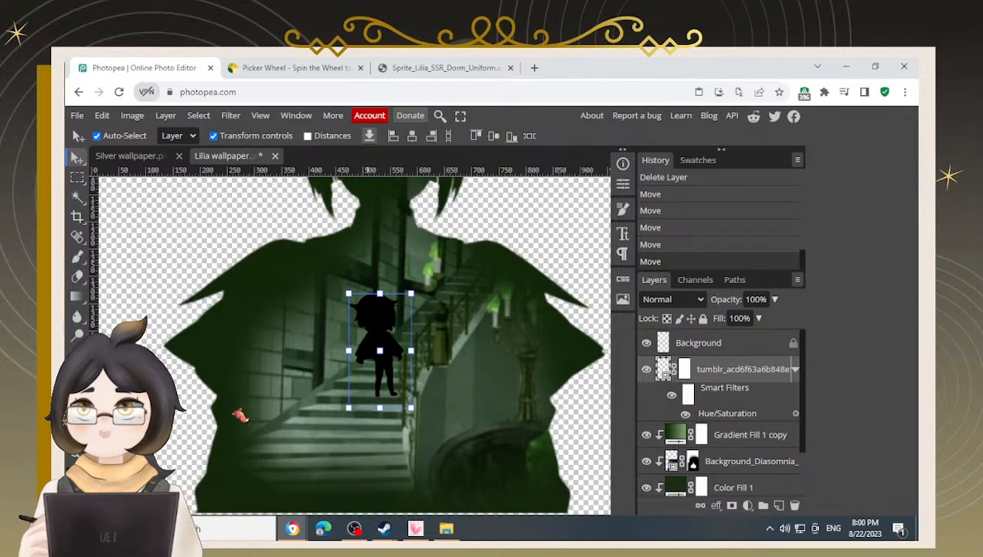
{"action": "scroll", "coordinate": [242, 415], "scroll_direction": "down", "scroll_amount": 3}
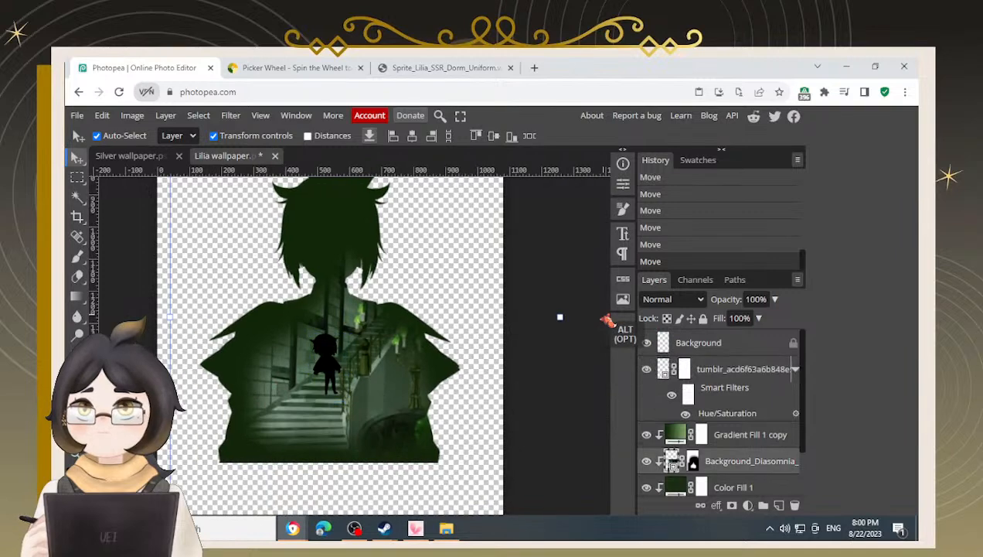
{"action": "key", "text": "ctrl+z"}
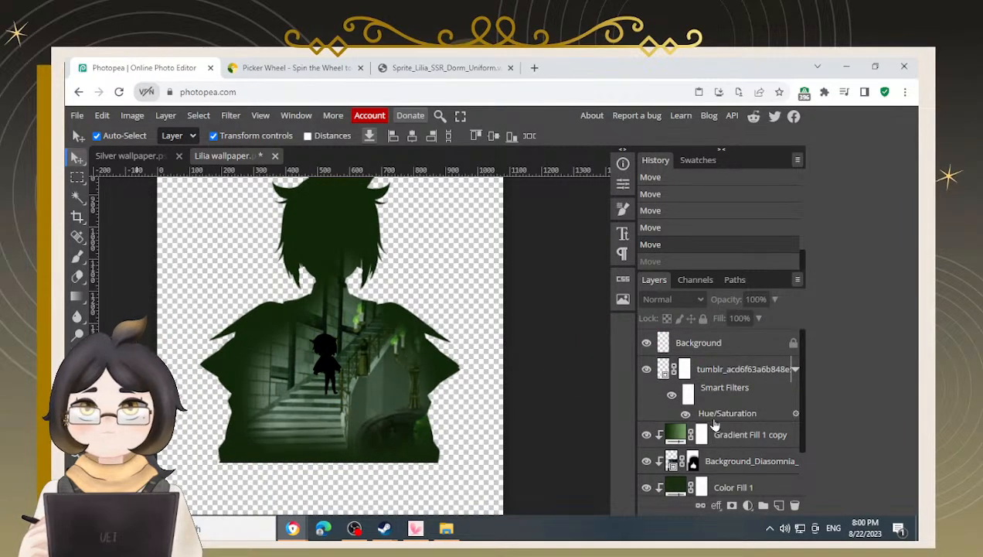
Select the lounge scene layer and nudge the scene two steps to the right
{"action": "left_click", "coordinate": [726, 445]}
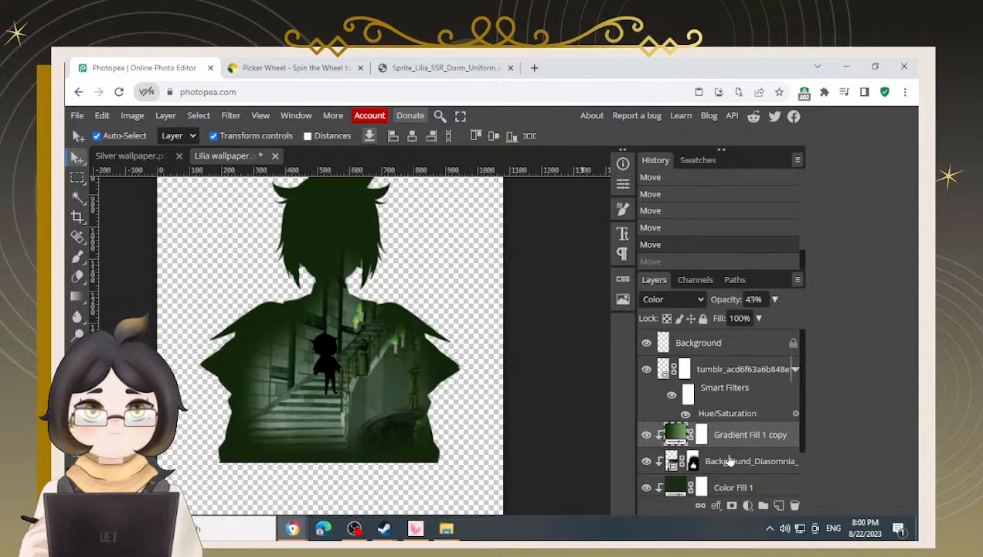
{"action": "left_click", "coordinate": [729, 459]}
{"action": "key", "text": "Right"}
Reselect the chibi layer and nudge the chibi one more step to the right
{"action": "key", "text": "Right"}
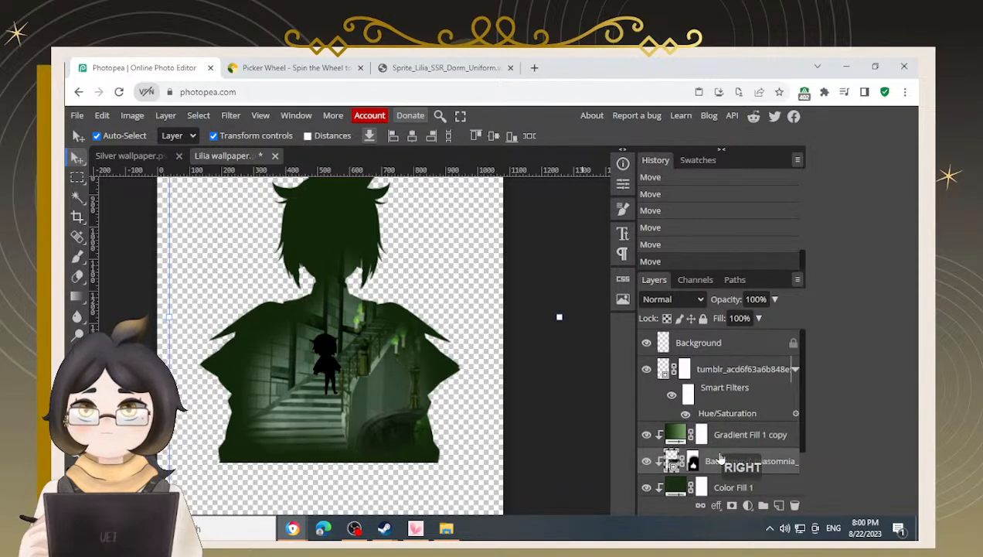
{"action": "scroll", "coordinate": [709, 431], "scroll_direction": "up", "scroll_amount": 1}
{"action": "left_click", "coordinate": [724, 372]}
{"action": "key", "text": "Right"}
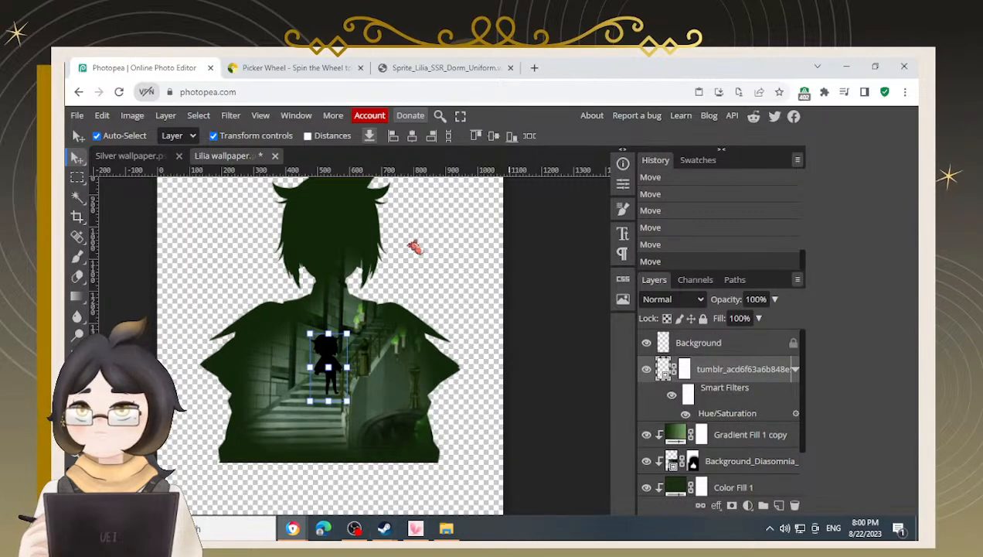
Select the lounge scene's layer mask and paint on it with an enlarged Brush near the silhouette's neck
{"action": "scroll", "coordinate": [409, 271], "scroll_direction": "down", "scroll_amount": 2}
{"action": "left_click", "coordinate": [662, 464], "text": "alt"}
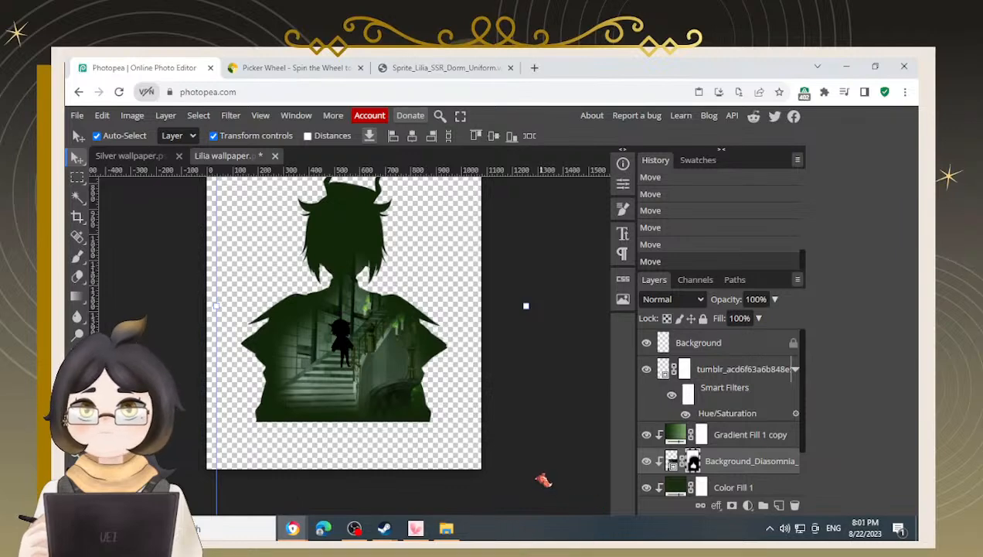
{"action": "key", "text": "b"}
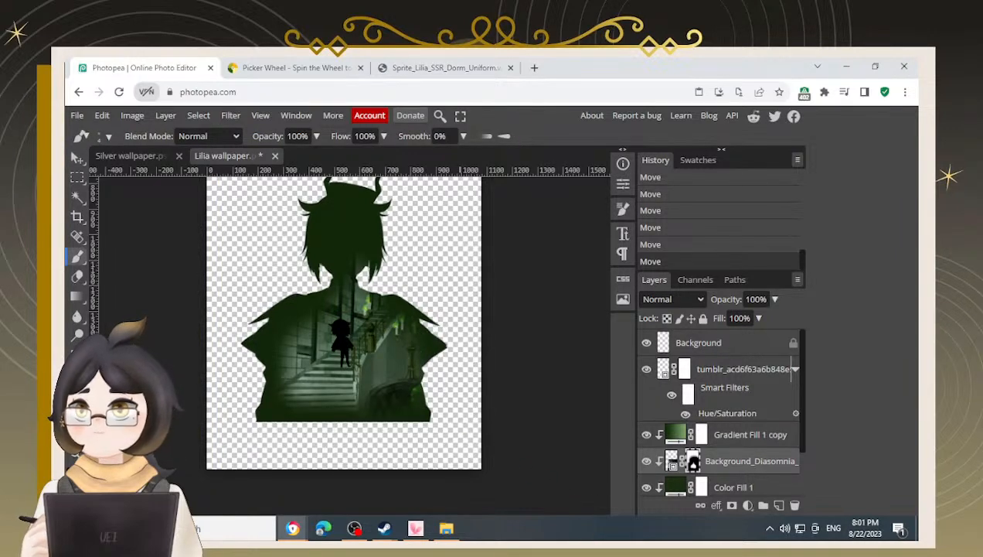
{"action": "key", "text": "1"}
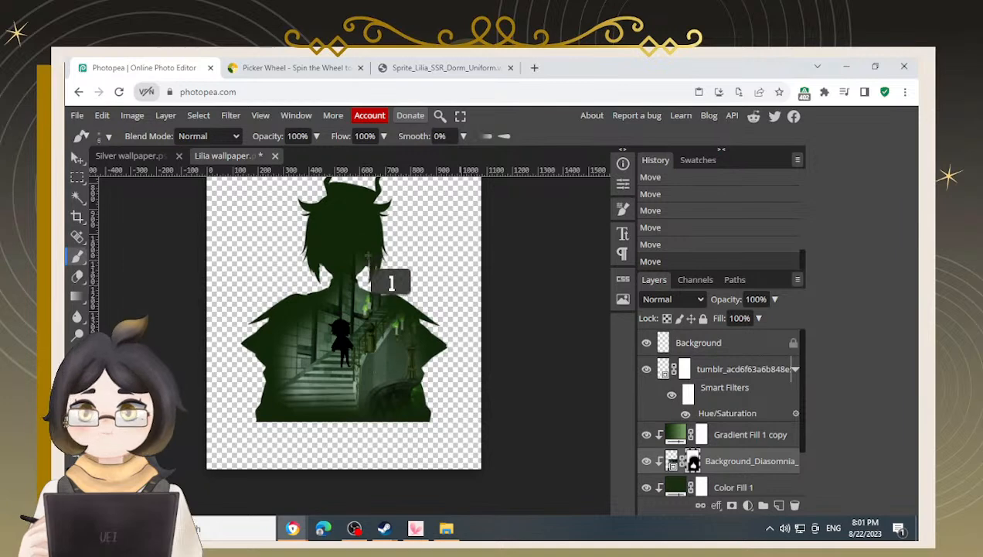
{"action": "key", "text": "bracketright"}
{"action": "key", "text": "bracketright"}
{"action": "key", "text": "bracketright"}
{"action": "key", "text": "bracketright"}
{"action": "key", "text": "bracketright"}
{"action": "key", "text": "bracketright"}
{"action": "key", "text": "bracketright"}
{"action": "key", "text": "bracketright"}
{"action": "key", "text": "bracketright"}
{"action": "mouse_move", "coordinate": [374, 256]}
{"action": "left_mouse_down"}
{"action": "mouse_move", "coordinate": [394, 283]}
{"action": "mouse_move", "coordinate": [368, 261]}
{"action": "mouse_move", "coordinate": [382, 246]}
{"action": "mouse_move", "coordinate": [338, 261]}
{"action": "mouse_move", "coordinate": [380, 268]}
{"action": "mouse_move", "coordinate": [404, 248]}
{"action": "mouse_move", "coordinate": [368, 222]}
{"action": "mouse_move", "coordinate": [344, 221]}
{"action": "mouse_move", "coordinate": [307, 244]}
{"action": "mouse_move", "coordinate": [284, 238]}
{"action": "mouse_move", "coordinate": [368, 217]}
{"action": "mouse_move", "coordinate": [387, 238]}
{"action": "mouse_move", "coordinate": [363, 233]}
{"action": "left_mouse_up"}
Paint the mask along both shoulders with a larger brush, alternating black and white to hide and reveal the scene
{"action": "key", "text": "x"}
{"action": "key", "text": "x"}
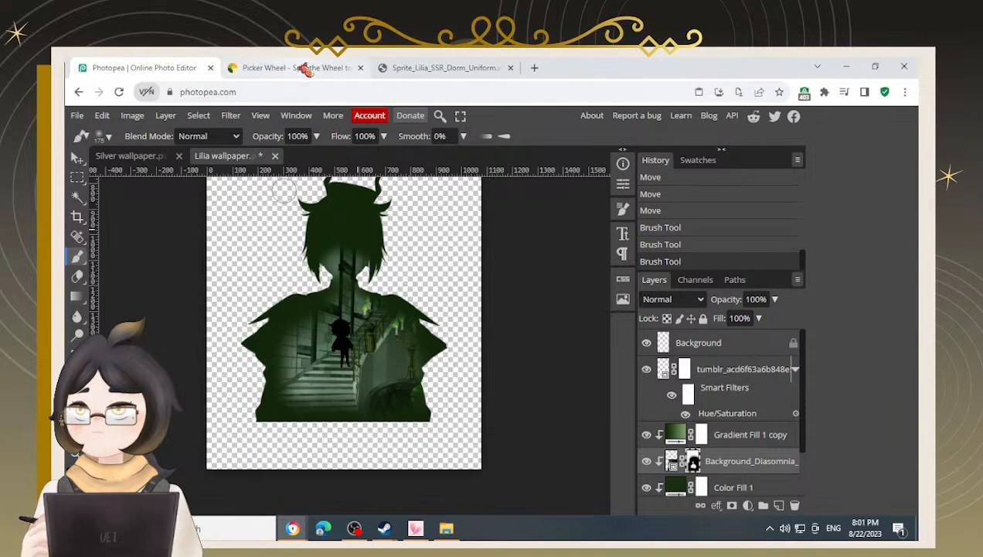
{"action": "mouse_move", "coordinate": [322, 259]}
{"action": "left_mouse_down"}
{"action": "mouse_move", "coordinate": [352, 222]}
{"action": "mouse_move", "coordinate": [368, 233]}
{"action": "mouse_move", "coordinate": [355, 246]}
{"action": "mouse_move", "coordinate": [364, 248]}
{"action": "mouse_move", "coordinate": [362, 210]}
{"action": "mouse_move", "coordinate": [340, 202]}
{"action": "mouse_move", "coordinate": [312, 234]}
{"action": "mouse_move", "coordinate": [370, 229]}
{"action": "mouse_move", "coordinate": [365, 207]}
{"action": "mouse_move", "coordinate": [264, 219]}
{"action": "mouse_move", "coordinate": [262, 328]}
{"action": "mouse_move", "coordinate": [306, 329]}
{"action": "mouse_move", "coordinate": [259, 401]}
{"action": "mouse_move", "coordinate": [214, 392]}
{"action": "left_mouse_up"}
{"action": "key", "text": "x"}
{"action": "key", "text": "bracketright"}
{"action": "key", "text": "bracketright"}
{"action": "key", "text": "bracketright"}
{"action": "key", "text": "x"}
{"action": "left_click", "coordinate": [342, 262]}
{"action": "left_click_drag", "start_coordinate": [435, 371], "coordinate": [422, 348]}
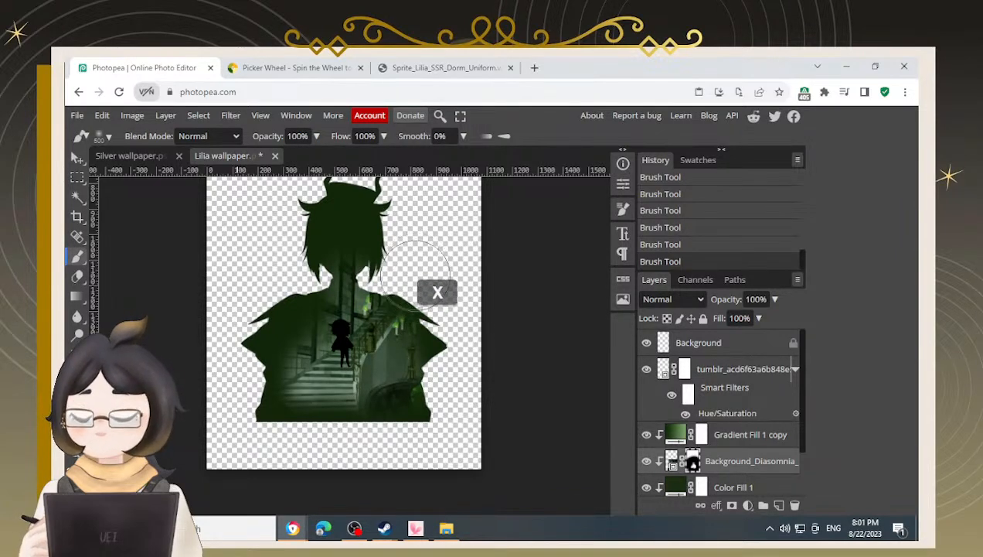
{"action": "mouse_move", "coordinate": [415, 251]}
{"action": "left_mouse_down"}
{"action": "mouse_move", "coordinate": [416, 239]}
{"action": "mouse_move", "coordinate": [408, 270]}
{"action": "mouse_move", "coordinate": [391, 269]}
{"action": "mouse_move", "coordinate": [441, 297]}
{"action": "mouse_move", "coordinate": [456, 414]}
{"action": "left_mouse_up"}
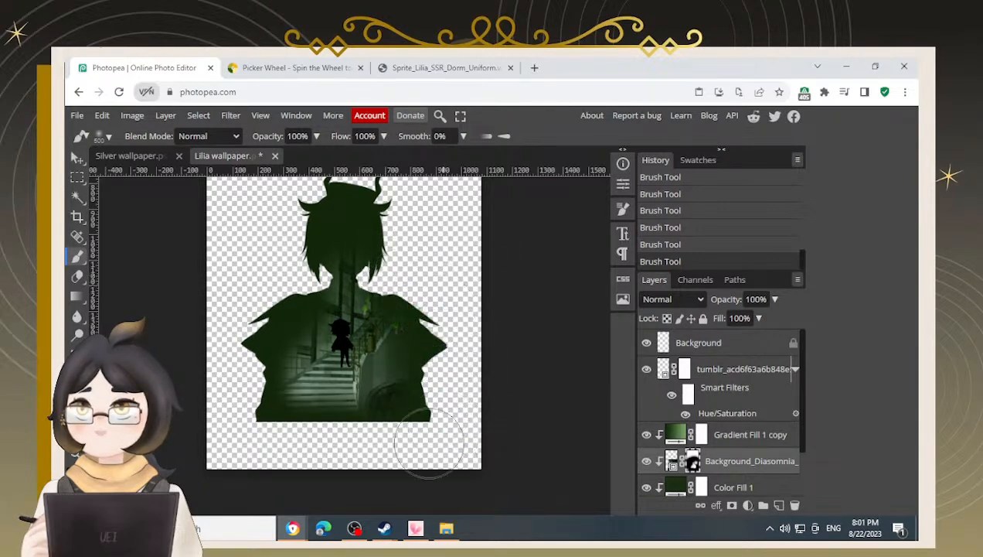
Continue painting the mask across the lower torso, switching between black and white to blend the lounge scene
{"action": "left_click", "coordinate": [318, 359]}
{"action": "key", "text": "x"}
{"action": "mouse_move", "coordinate": [278, 298]}
{"action": "left_mouse_down"}
{"action": "mouse_move", "coordinate": [219, 375]}
{"action": "mouse_move", "coordinate": [235, 388]}
{"action": "mouse_move", "coordinate": [248, 353]}
{"action": "mouse_move", "coordinate": [235, 422]}
{"action": "mouse_move", "coordinate": [330, 417]}
{"action": "mouse_move", "coordinate": [406, 421]}
{"action": "left_mouse_up"}
{"action": "mouse_move", "coordinate": [298, 394]}
{"action": "left_mouse_down"}
{"action": "mouse_move", "coordinate": [301, 384]}
{"action": "mouse_move", "coordinate": [343, 377]}
{"action": "mouse_move", "coordinate": [334, 375]}
{"action": "left_mouse_up"}
{"action": "key", "text": "x"}
{"action": "mouse_move", "coordinate": [261, 414]}
{"action": "left_mouse_down"}
{"action": "mouse_move", "coordinate": [305, 392]}
{"action": "mouse_move", "coordinate": [309, 435]}
{"action": "mouse_move", "coordinate": [430, 413]}
{"action": "mouse_move", "coordinate": [439, 396]}
{"action": "left_mouse_up"}
{"action": "key", "text": "x"}
{"action": "left_click_drag", "start_coordinate": [400, 410], "coordinate": [416, 416]}
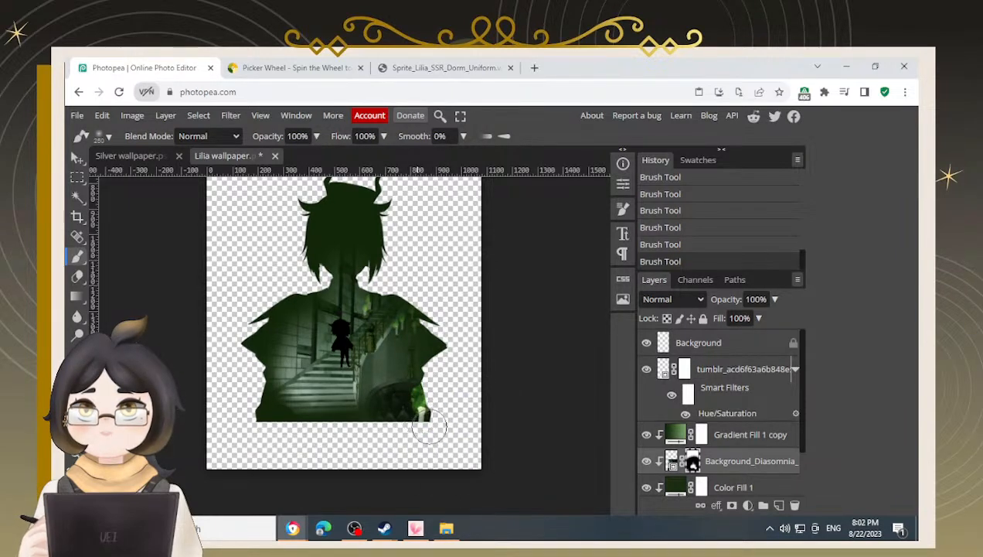
{"action": "key", "text": "x"}
{"action": "mouse_move", "coordinate": [430, 422]}
{"action": "left_mouse_down"}
{"action": "mouse_move", "coordinate": [441, 400]}
{"action": "mouse_move", "coordinate": [422, 429]}
{"action": "mouse_move", "coordinate": [283, 464]}
{"action": "left_mouse_up"}
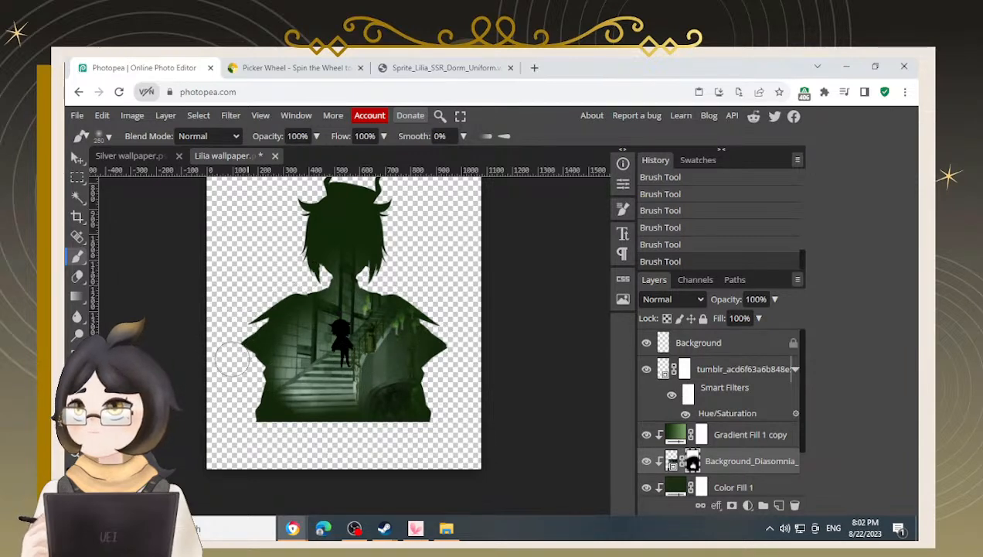
Open the Background_Diasomnia_Dorm_-_Lounge image from the file explorer in a new browser tab
{"action": "left_click", "coordinate": [458, 532]}
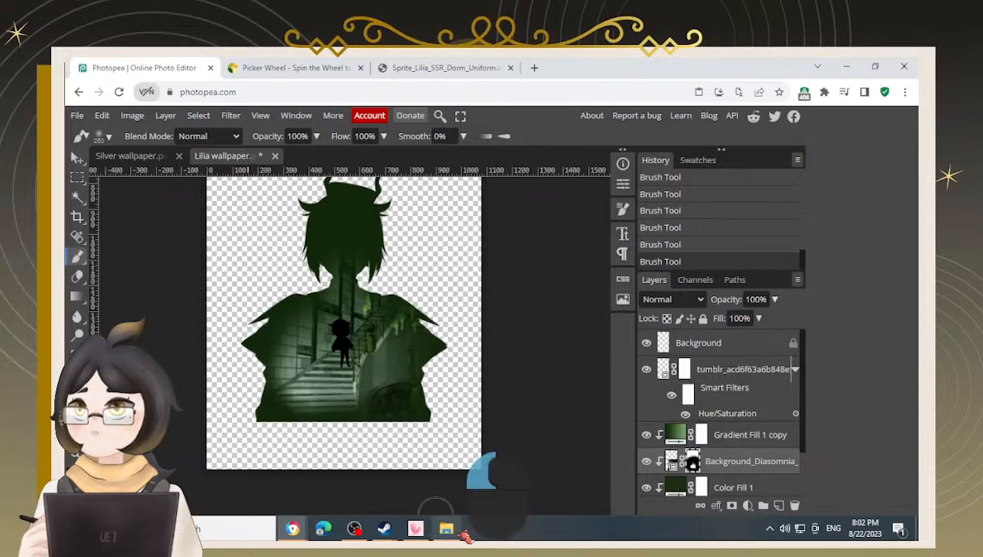
{"action": "left_click", "coordinate": [497, 320]}
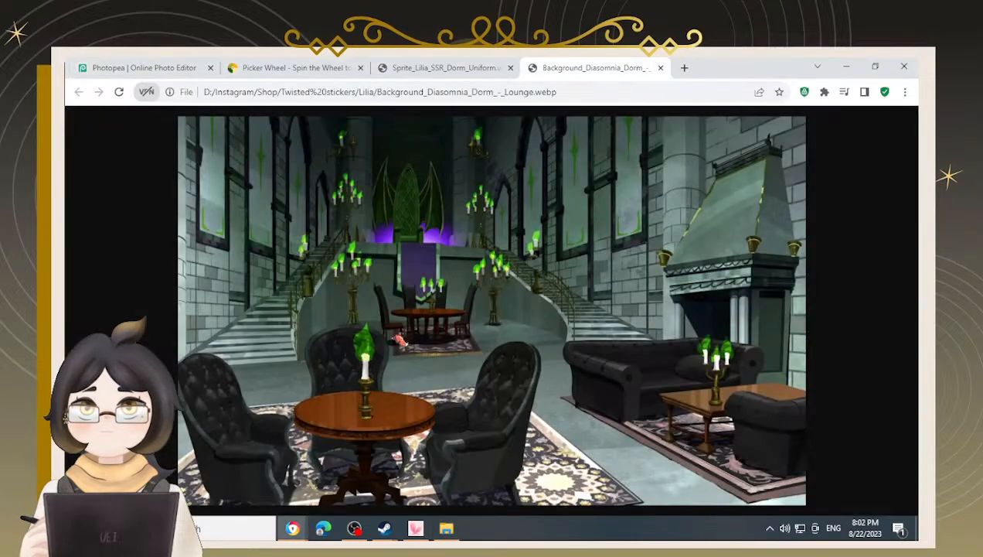
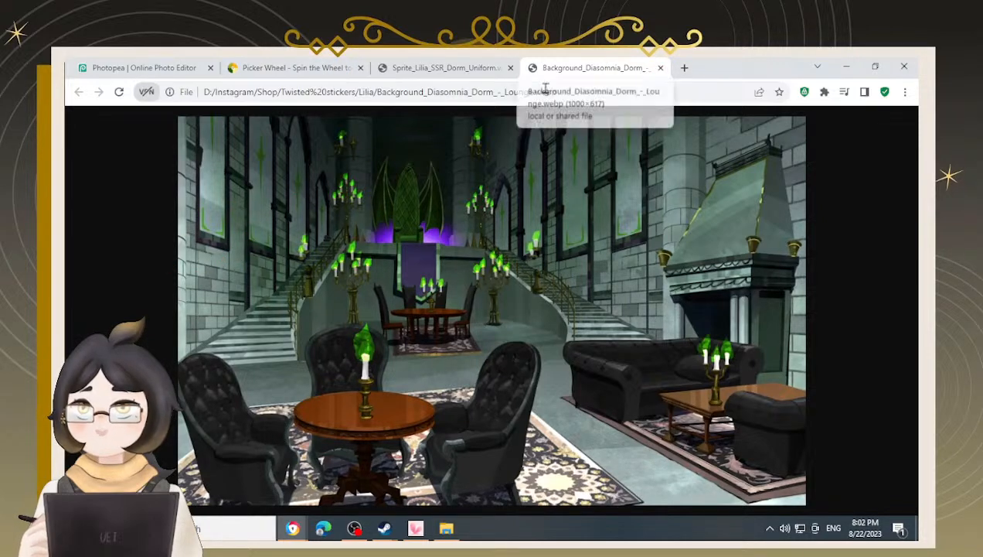
Return to the Lilia wallpaper and paint the lounge scene's mask along the silhouette's lower sides, alternating black and white
{"action": "left_click", "coordinate": [143, 68]}
{"action": "left_click", "coordinate": [661, 68]}
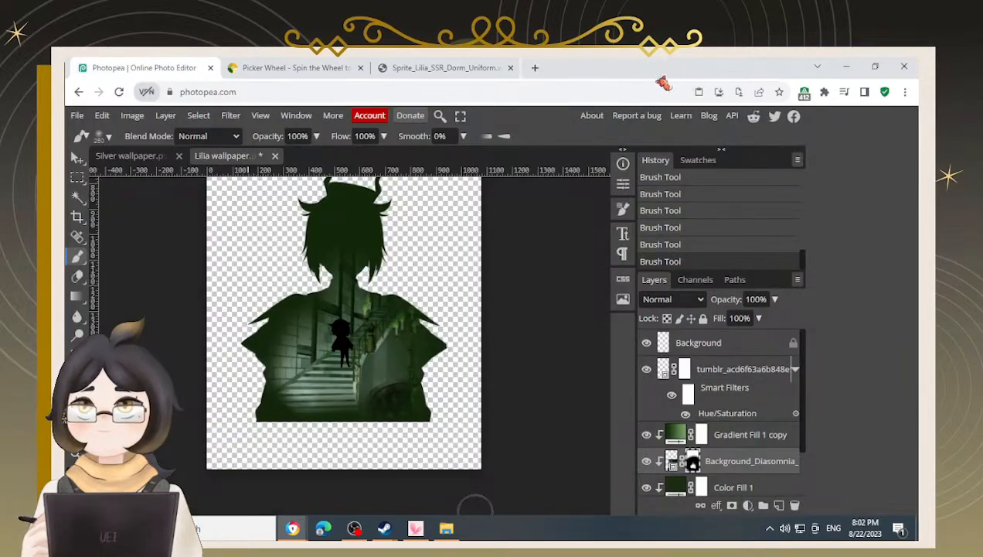
{"action": "left_click", "coordinate": [246, 306]}
{"action": "key", "text": "x"}
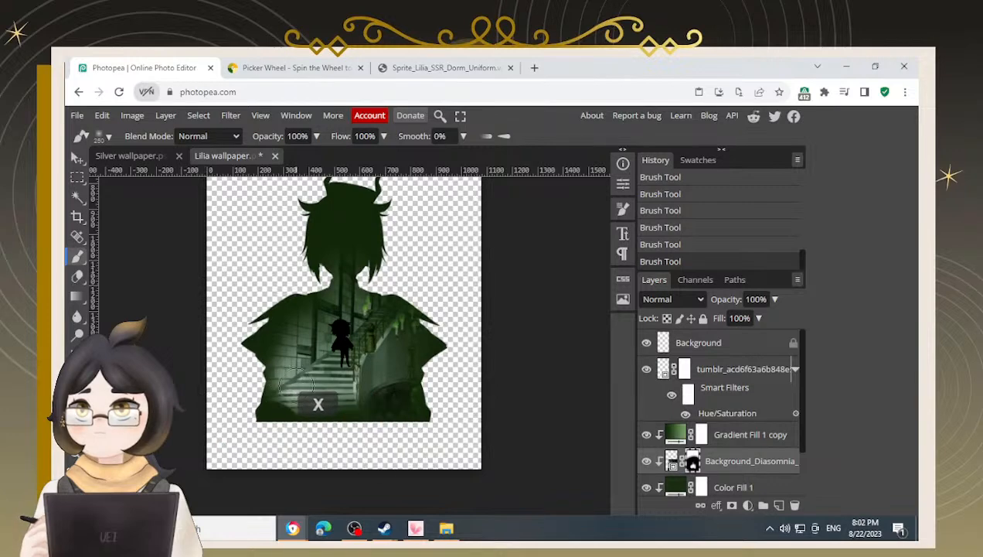
{"action": "key", "text": "x"}
{"action": "mouse_move", "coordinate": [242, 420]}
{"action": "left_mouse_down"}
{"action": "mouse_move", "coordinate": [262, 372]}
{"action": "mouse_move", "coordinate": [217, 389]}
{"action": "mouse_move", "coordinate": [242, 323]}
{"action": "mouse_move", "coordinate": [240, 433]}
{"action": "mouse_move", "coordinate": [329, 460]}
{"action": "mouse_move", "coordinate": [449, 438]}
{"action": "mouse_move", "coordinate": [440, 289]}
{"action": "mouse_move", "coordinate": [396, 260]}
{"action": "mouse_move", "coordinate": [393, 269]}
{"action": "mouse_move", "coordinate": [367, 242]}
{"action": "mouse_move", "coordinate": [302, 218]}
{"action": "mouse_move", "coordinate": [245, 270]}
{"action": "mouse_move", "coordinate": [284, 274]}
{"action": "mouse_move", "coordinate": [295, 257]}
{"action": "left_mouse_up"}
{"action": "key", "text": "x"}
{"action": "mouse_move", "coordinate": [405, 238]}
{"action": "left_mouse_down"}
{"action": "mouse_move", "coordinate": [395, 278]}
{"action": "mouse_move", "coordinate": [409, 291]}
{"action": "mouse_move", "coordinate": [373, 282]}
{"action": "mouse_move", "coordinate": [440, 304]}
{"action": "mouse_move", "coordinate": [446, 388]}
{"action": "mouse_move", "coordinate": [430, 449]}
{"action": "left_mouse_up"}
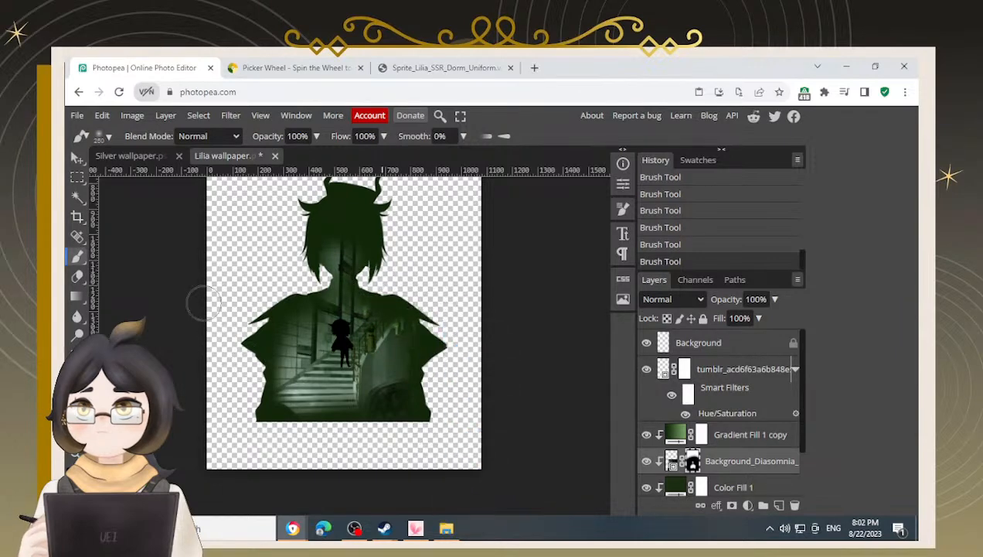
Copy the background shape layer from the Silver wallpaper and paste it beneath the layers of the Lilia wallpaper
{"action": "left_click", "coordinate": [133, 157]}
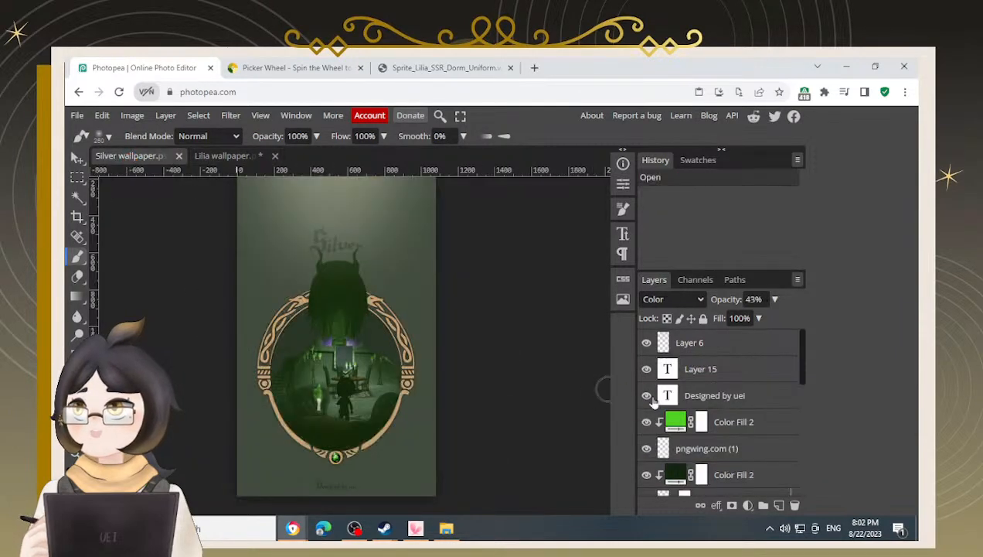
{"action": "scroll", "coordinate": [650, 425], "scroll_direction": "down", "scroll_amount": 10}
{"action": "left_click", "coordinate": [664, 458], "text": "ctrl"}
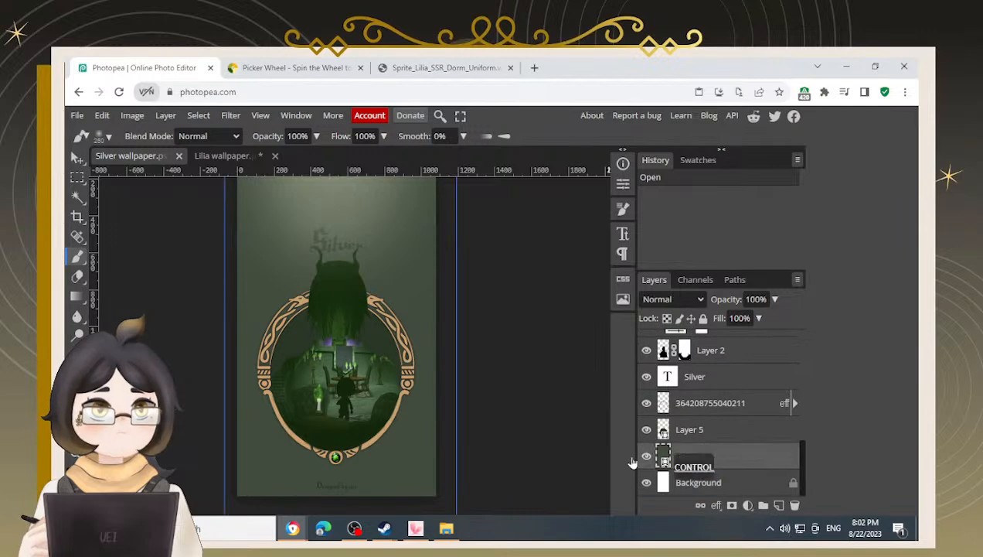
{"action": "key", "text": "ctrl+c"}
{"action": "left_click", "coordinate": [223, 155]}
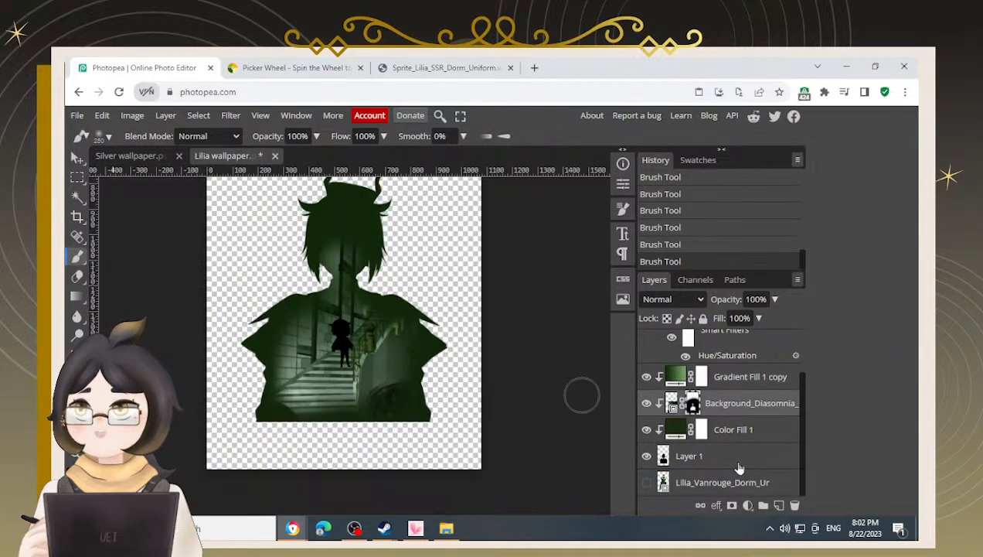
{"action": "left_click", "coordinate": [723, 480]}
{"action": "key", "text": "ctrl+v"}
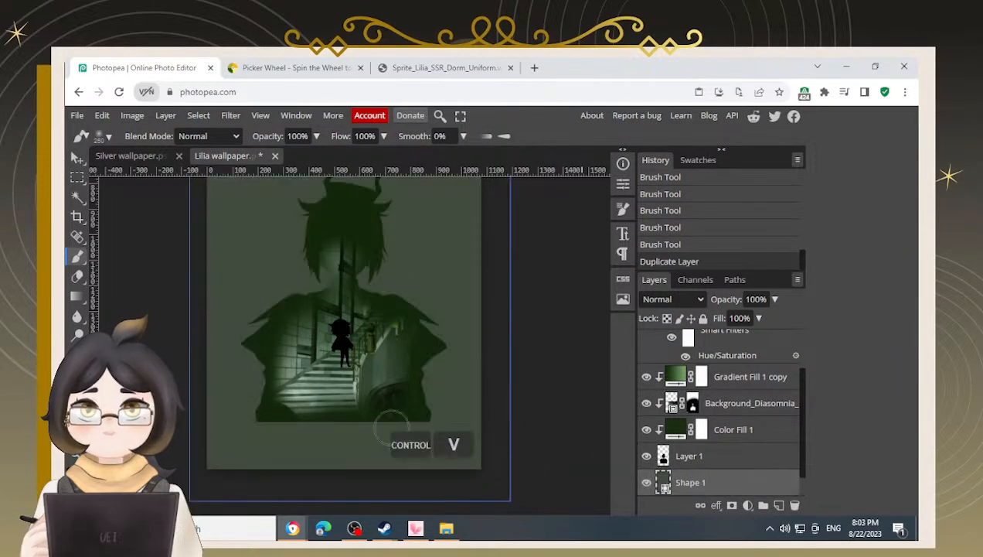
{"action": "scroll", "coordinate": [392, 428], "scroll_direction": "down", "scroll_amount": 3}
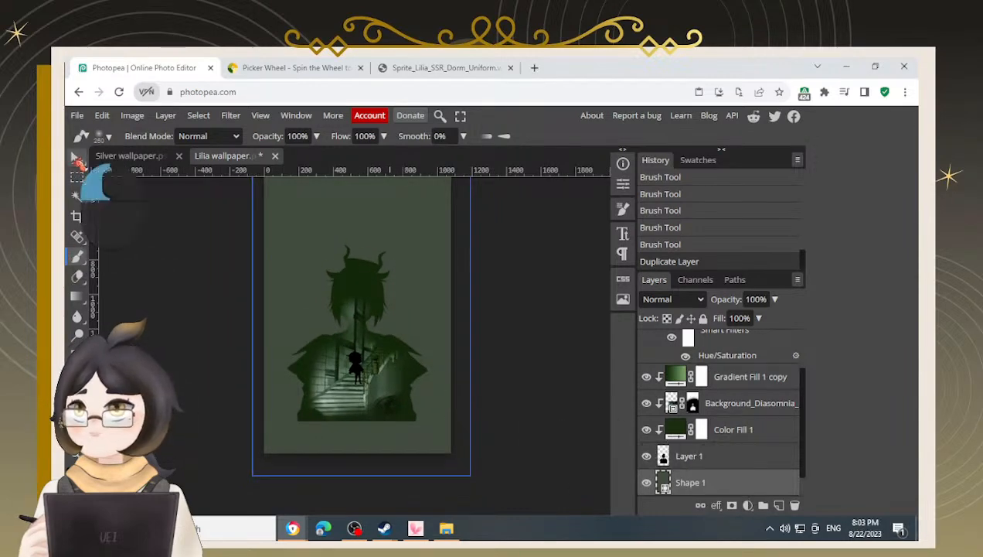
{"action": "left_click", "coordinate": [77, 157]}
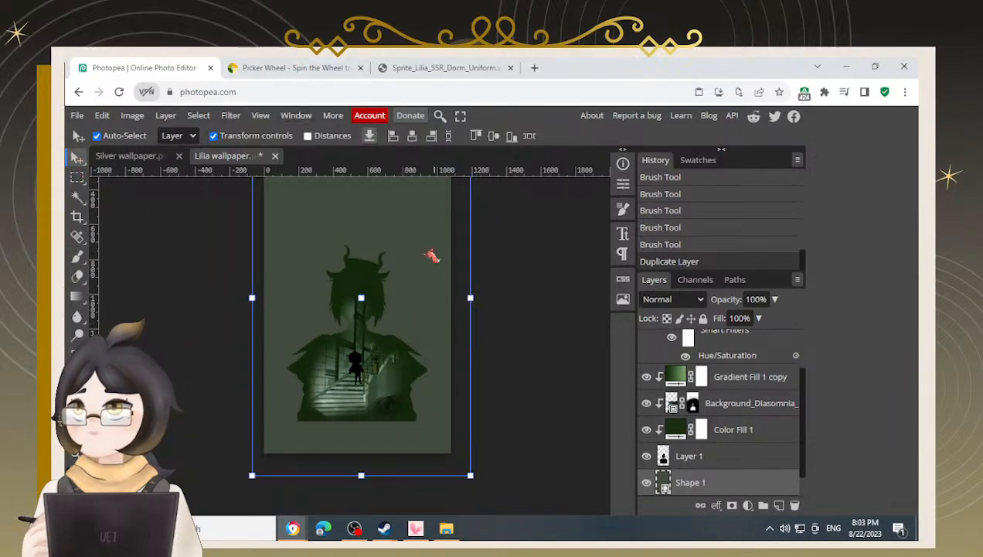
Spin the Picker Wheel three times, hiding each selected name from the wheel
{"action": "left_click", "coordinate": [255, 78]}
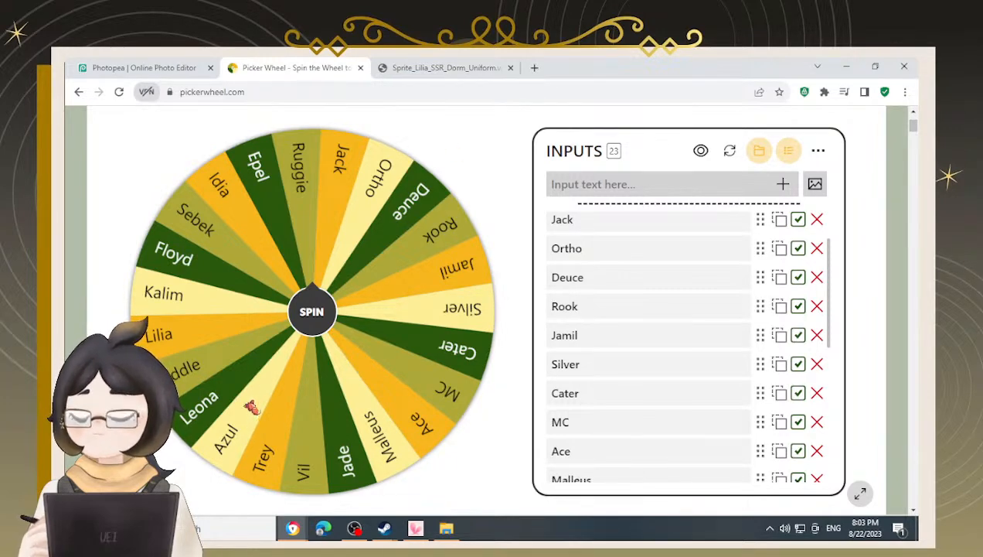
{"action": "left_click", "coordinate": [320, 314]}
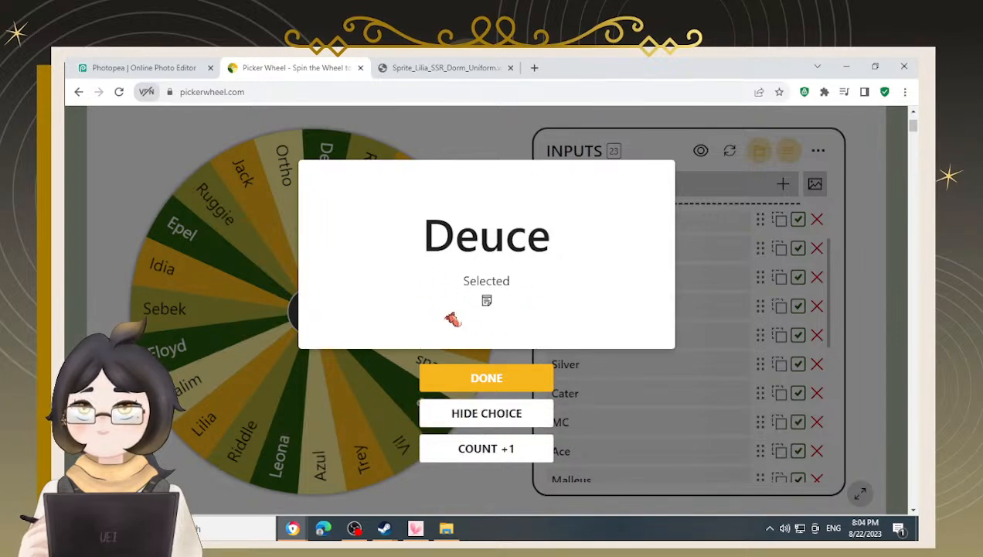
{"action": "left_click", "coordinate": [477, 418]}
{"action": "scroll", "coordinate": [620, 371], "scroll_direction": "down", "scroll_amount": 5}
{"action": "scroll", "coordinate": [620, 371], "scroll_direction": "up", "scroll_amount": 5}
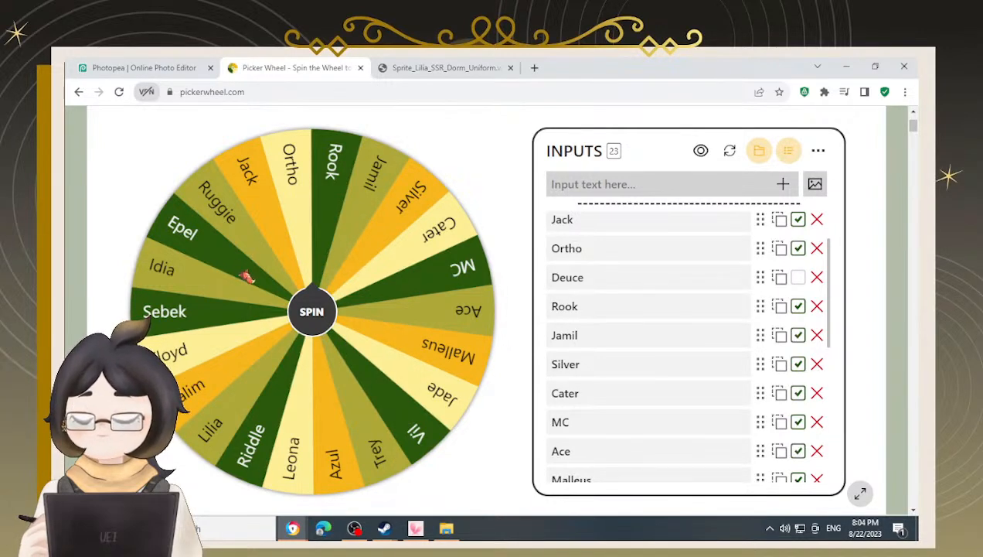
{"action": "left_click", "coordinate": [322, 317]}
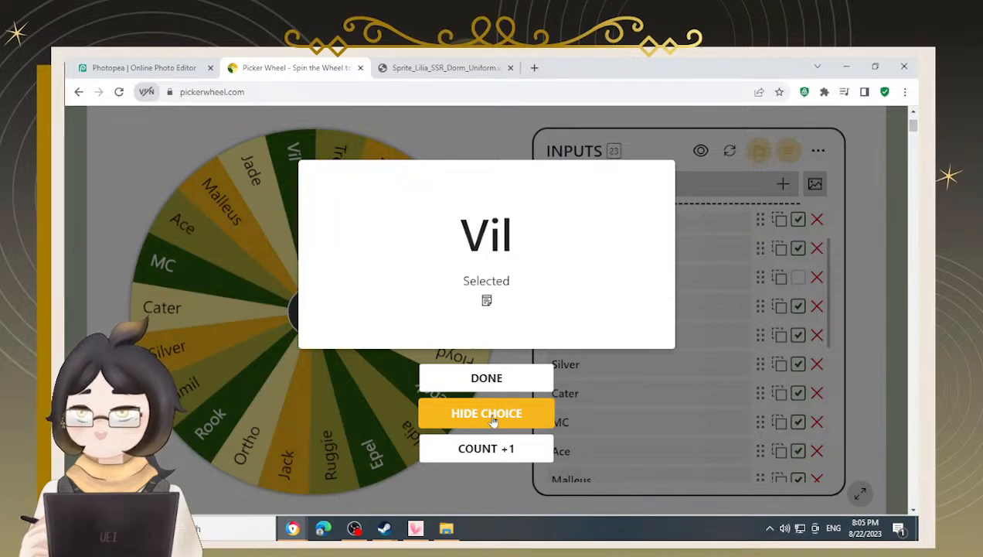
{"action": "left_click", "coordinate": [492, 415]}
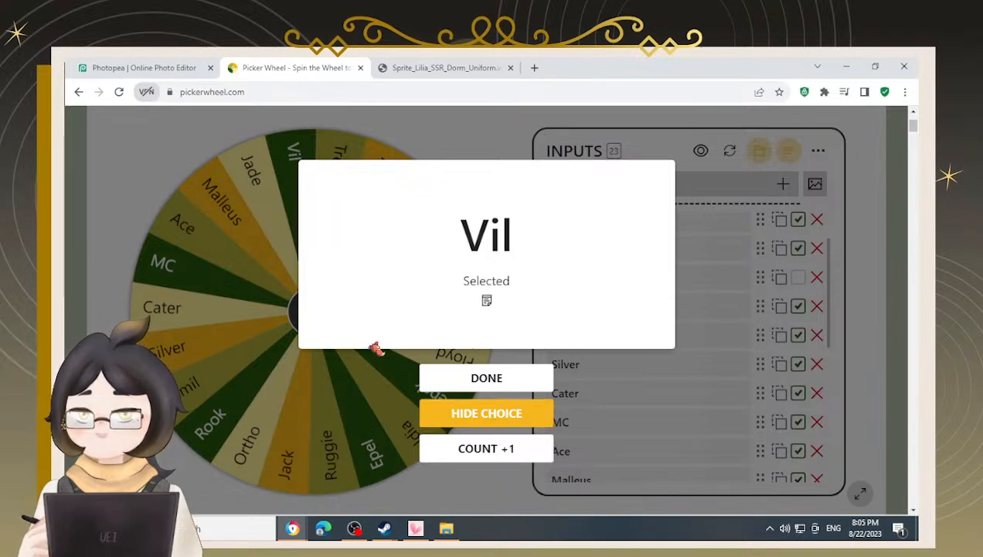
{"action": "left_click", "coordinate": [313, 312]}
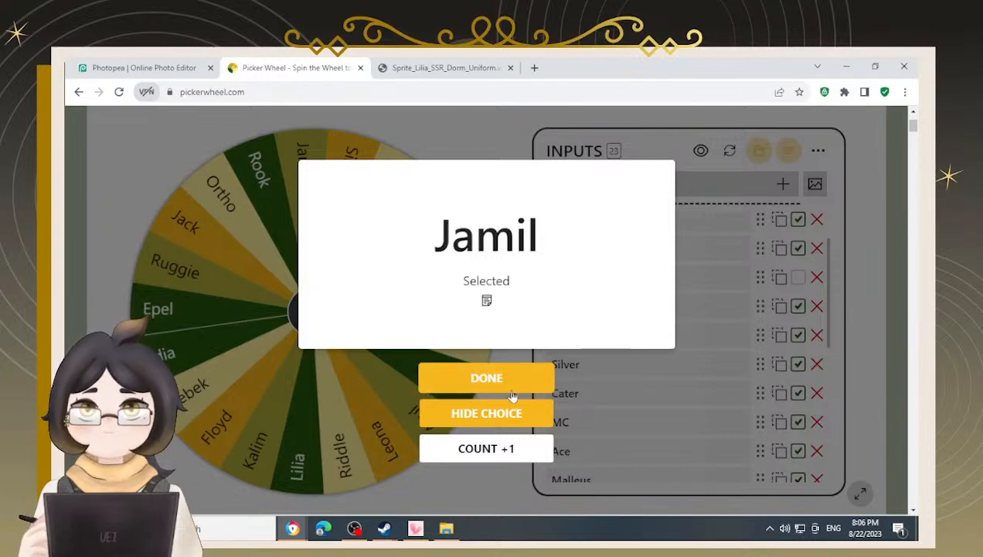
{"action": "left_click", "coordinate": [506, 424]}
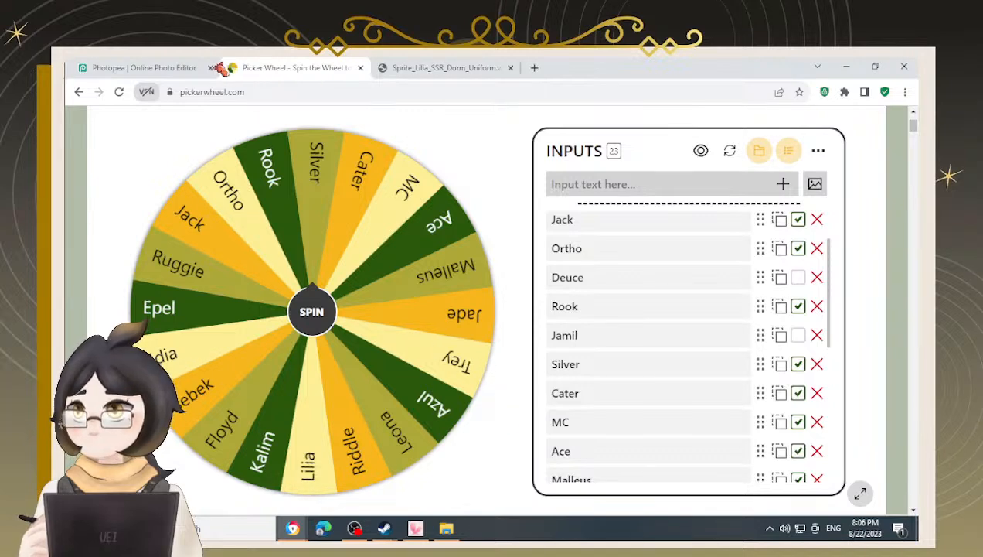
Select the lounge scene's layer mask and paint with the Brush along the silhouette's left edge, alternating black and white
{"action": "left_click", "coordinate": [153, 72]}
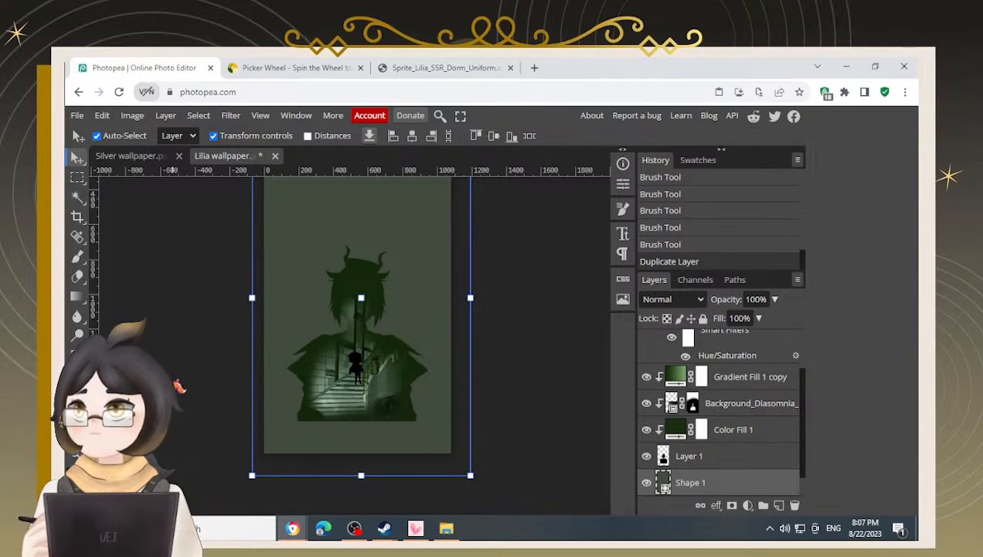
{"action": "left_click", "coordinate": [195, 314]}
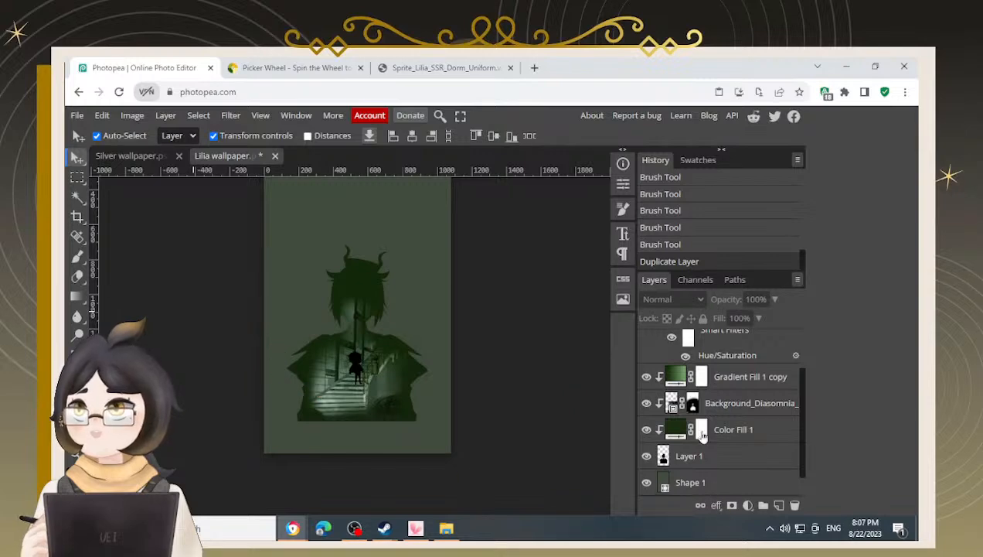
{"action": "left_click", "coordinate": [688, 408]}
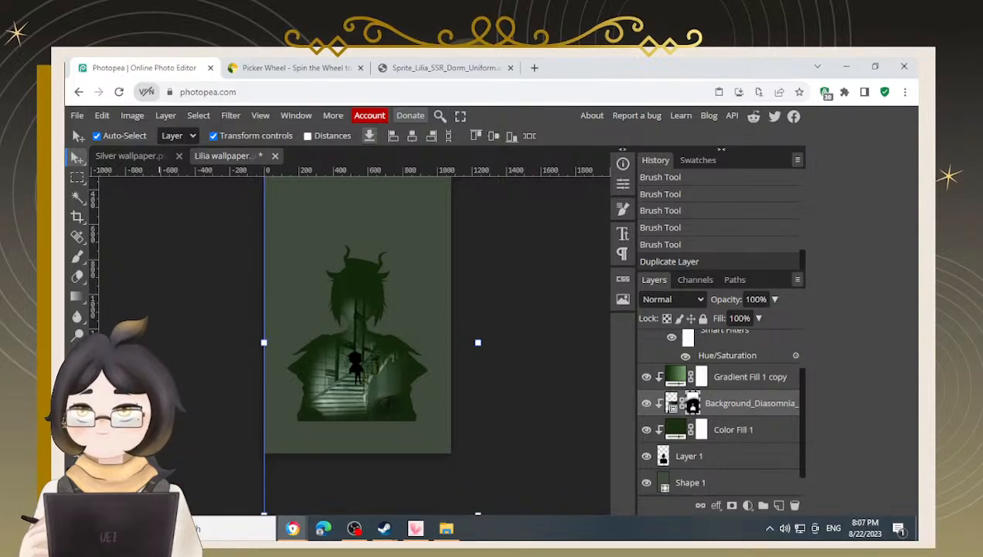
{"action": "left_click", "coordinate": [180, 361]}
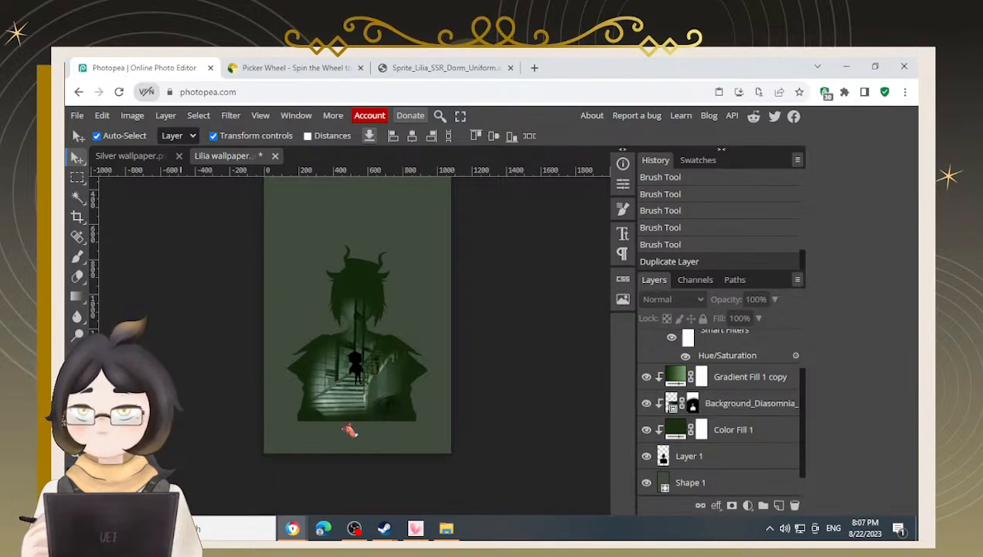
{"action": "scroll", "coordinate": [362, 414], "scroll_direction": "up", "scroll_amount": 3}
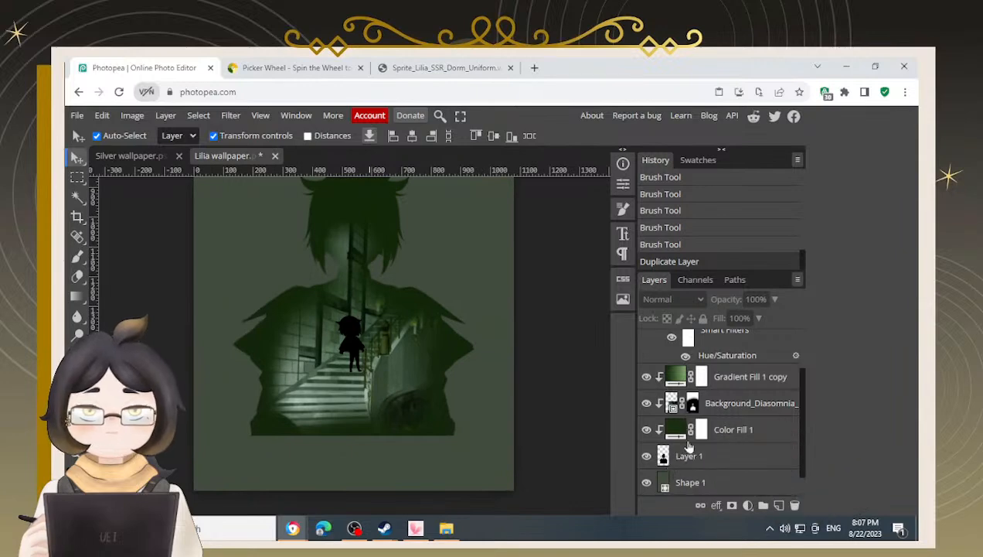
{"action": "left_click", "coordinate": [685, 407]}
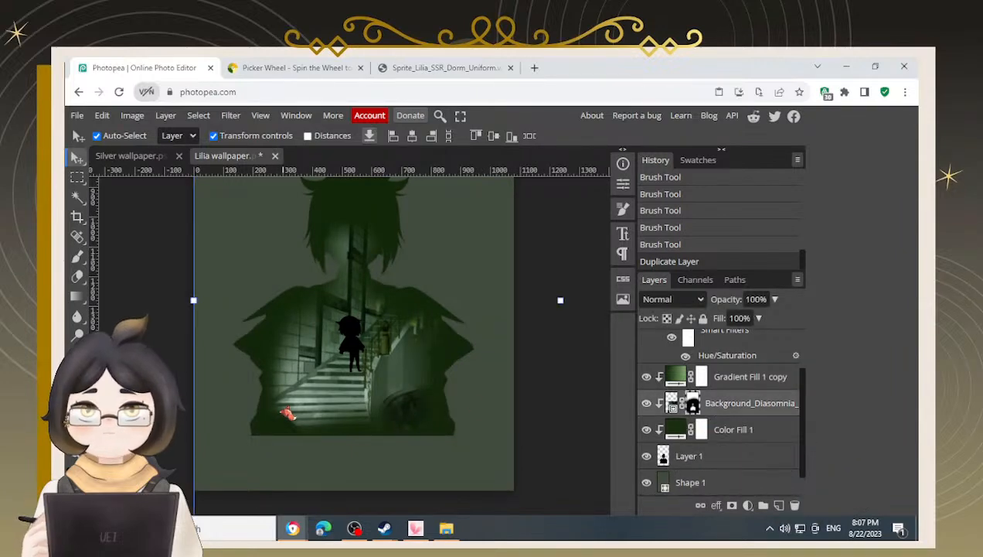
{"action": "key", "text": "b"}
{"action": "mouse_move", "coordinate": [246, 317]}
{"action": "left_mouse_down"}
{"action": "mouse_move", "coordinate": [272, 282]}
{"action": "mouse_move", "coordinate": [254, 439]}
{"action": "left_mouse_up"}
{"action": "key", "text": "x"}
{"action": "mouse_move", "coordinate": [321, 314]}
{"action": "left_mouse_down"}
{"action": "mouse_move", "coordinate": [306, 328]}
{"action": "mouse_move", "coordinate": [316, 293]}
{"action": "mouse_move", "coordinate": [369, 261]}
{"action": "mouse_move", "coordinate": [306, 259]}
{"action": "mouse_move", "coordinate": [256, 288]}
{"action": "mouse_move", "coordinate": [241, 340]}
{"action": "left_mouse_up"}
{"action": "key", "text": "x"}
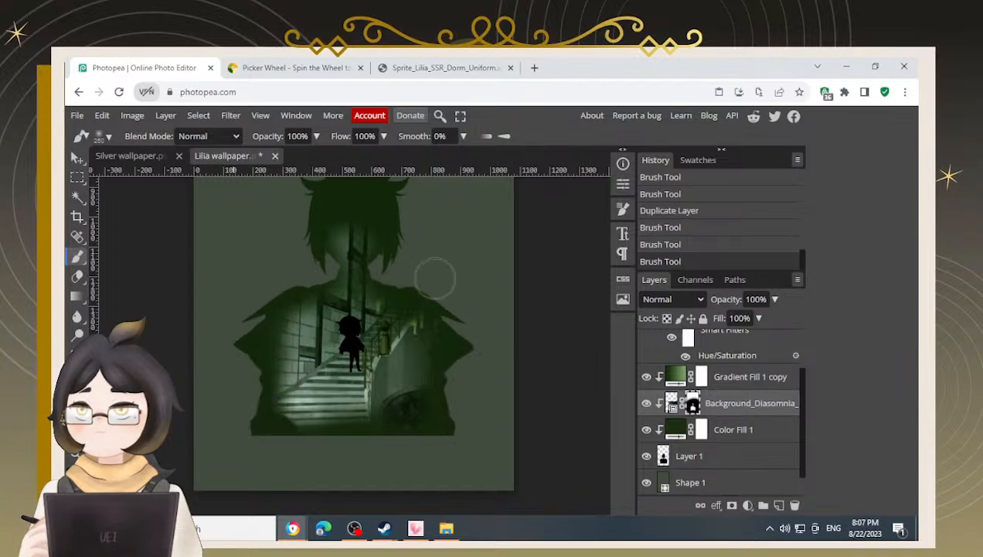
Continue painting the mask around the neck and left shoulder, switching between black and white to blend the scene
{"action": "key", "text": "x"}
{"action": "mouse_move", "coordinate": [360, 243]}
{"action": "left_mouse_down"}
{"action": "mouse_move", "coordinate": [334, 236]}
{"action": "mouse_move", "coordinate": [348, 271]}
{"action": "mouse_move", "coordinate": [336, 310]}
{"action": "left_mouse_up"}
{"action": "key", "text": "space"}
{"action": "left_click_drag", "start_coordinate": [391, 256], "coordinate": [385, 276]}
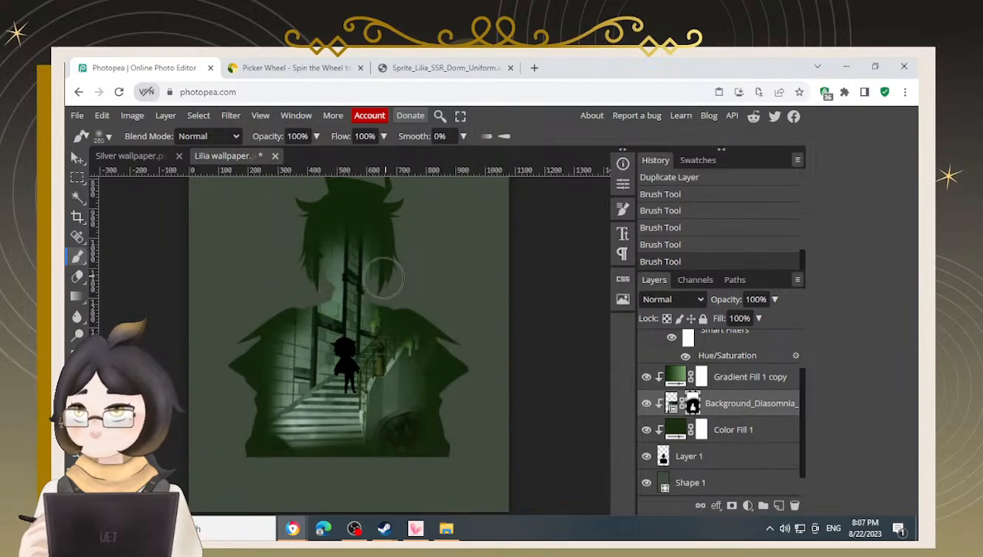
{"action": "key", "text": "x"}
{"action": "mouse_move", "coordinate": [298, 234]}
{"action": "left_mouse_down"}
{"action": "mouse_move", "coordinate": [377, 169]}
{"action": "mouse_move", "coordinate": [403, 202]}
{"action": "mouse_move", "coordinate": [393, 280]}
{"action": "mouse_move", "coordinate": [423, 365]}
{"action": "mouse_move", "coordinate": [423, 431]}
{"action": "mouse_move", "coordinate": [211, 438]}
{"action": "left_mouse_up"}
{"action": "left_click_drag", "start_coordinate": [232, 502], "coordinate": [230, 484]}
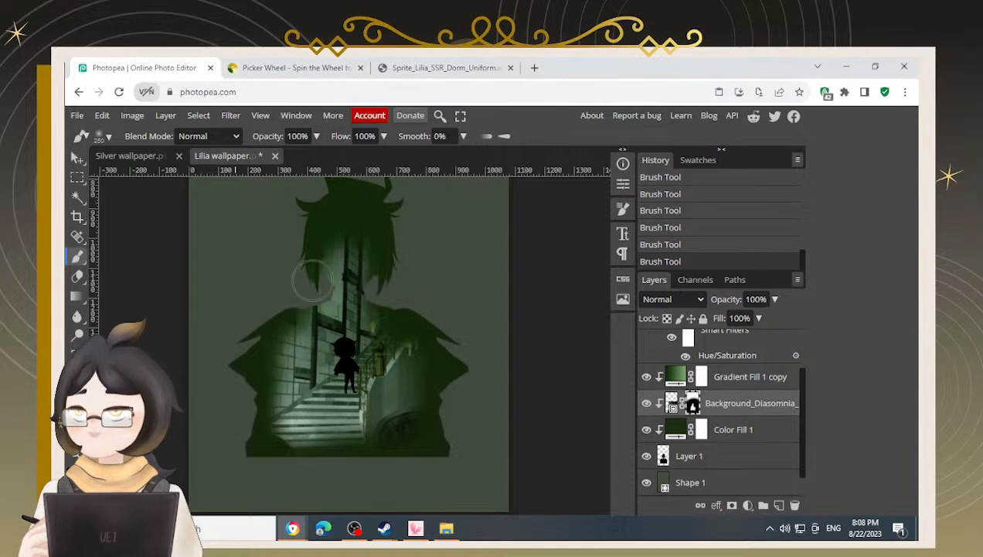
{"action": "scroll", "coordinate": [352, 263], "scroll_direction": "up", "scroll_amount": 2, "text": "alt"}
{"action": "scroll", "coordinate": [355, 259], "scroll_direction": "down", "scroll_amount": 4, "text": "alt"}
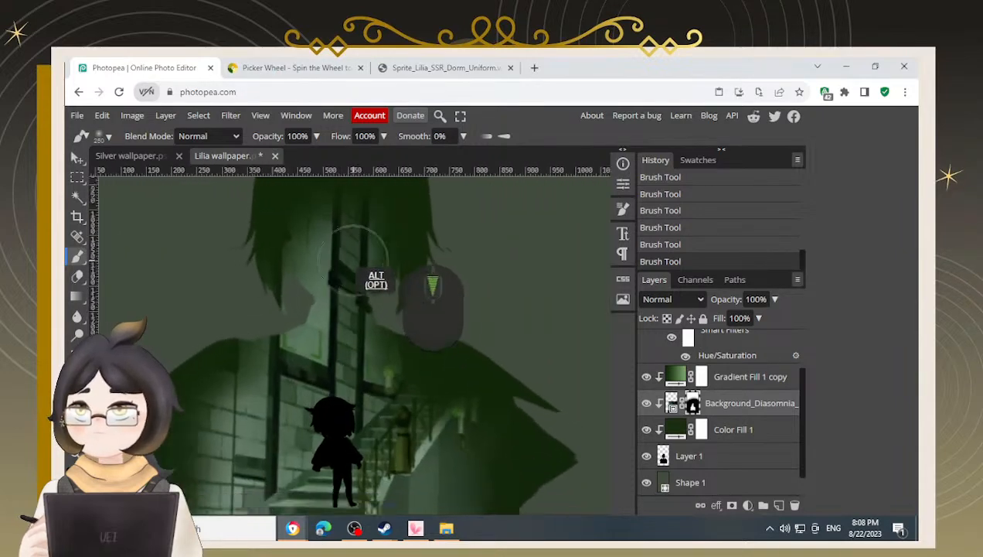
{"action": "scroll", "coordinate": [279, 323], "scroll_direction": "down", "scroll_amount": 1, "text": "alt"}
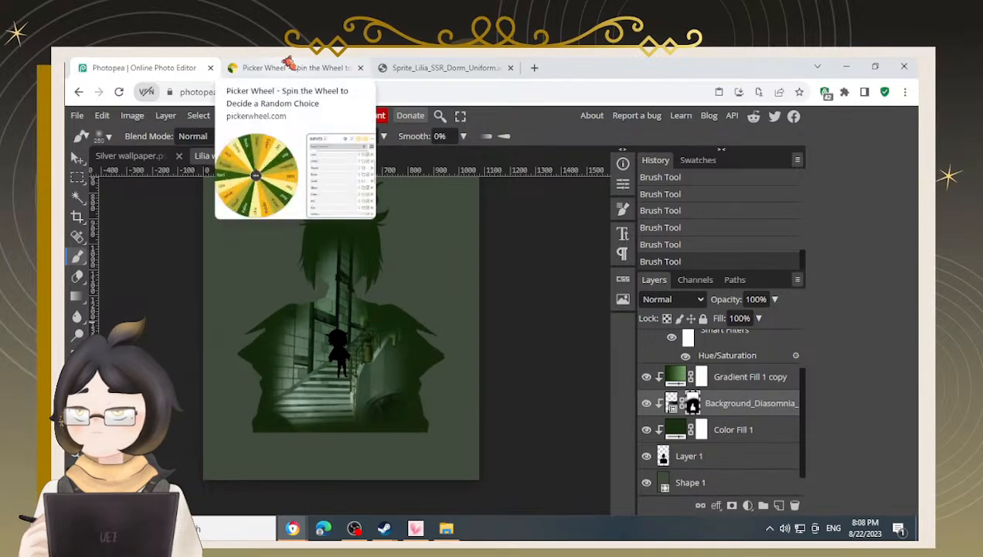
Spin the Picker Wheel three more times, hiding the selected names, and return to the editor
{"action": "left_click", "coordinate": [287, 67]}
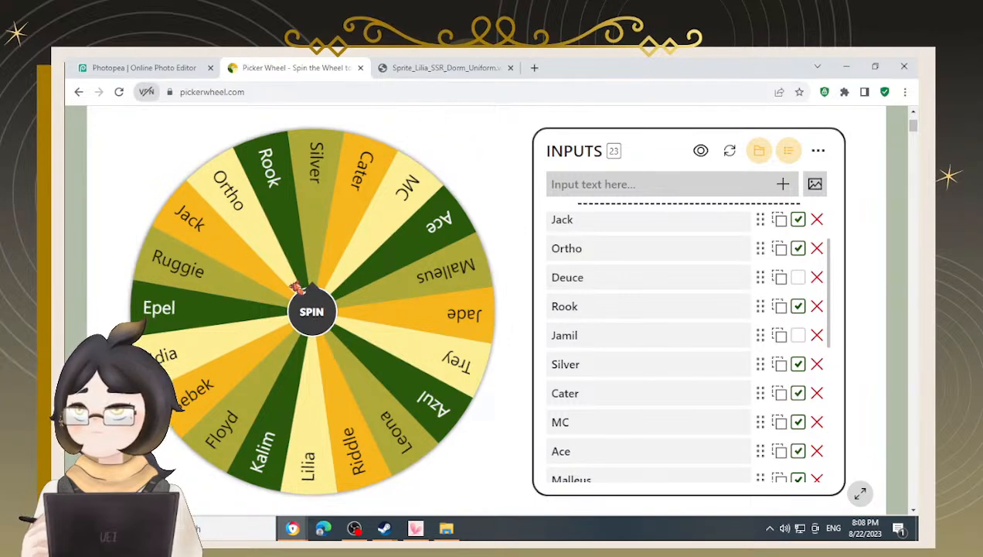
{"action": "left_click", "coordinate": [313, 315]}
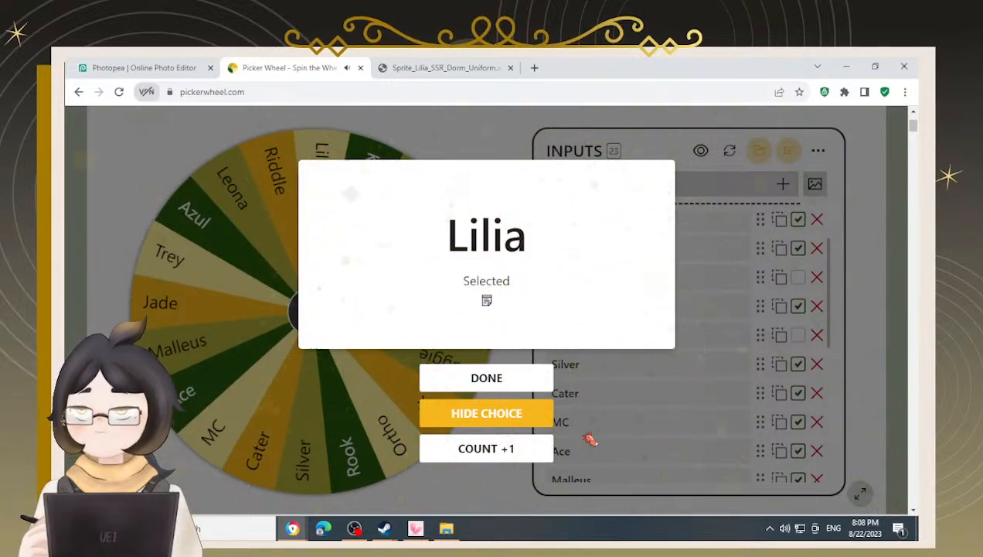
{"action": "double_click", "coordinate": [510, 246]}
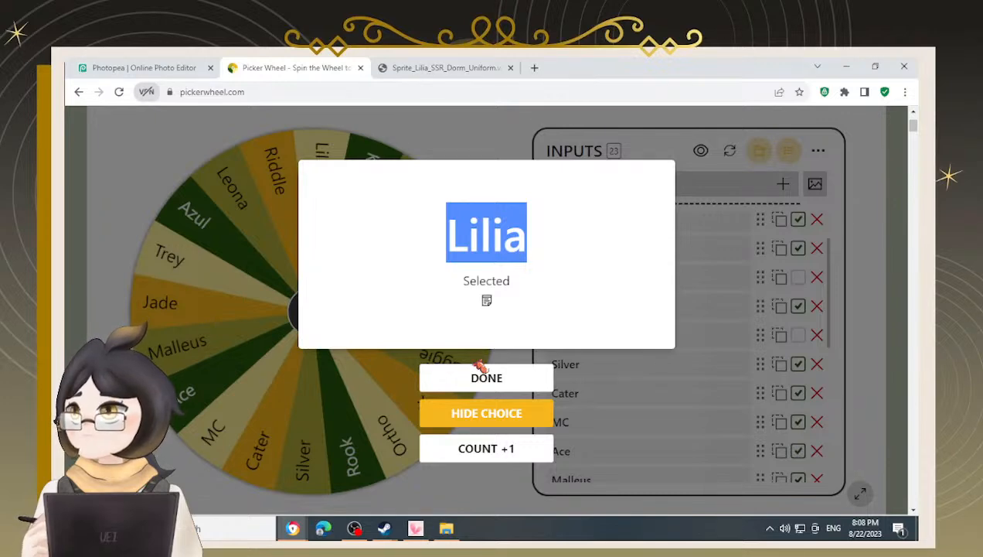
{"action": "left_click", "coordinate": [484, 419]}
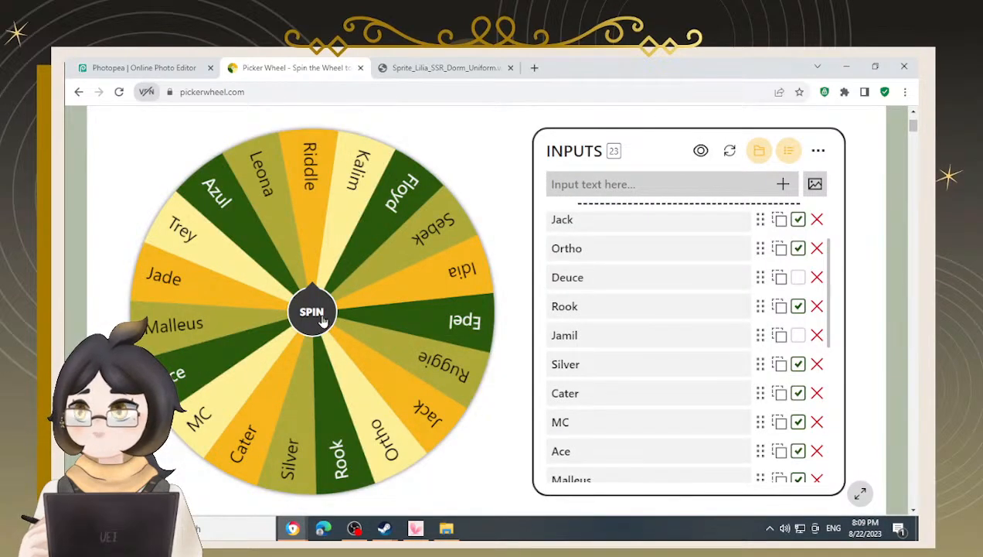
{"action": "left_click", "coordinate": [323, 319]}
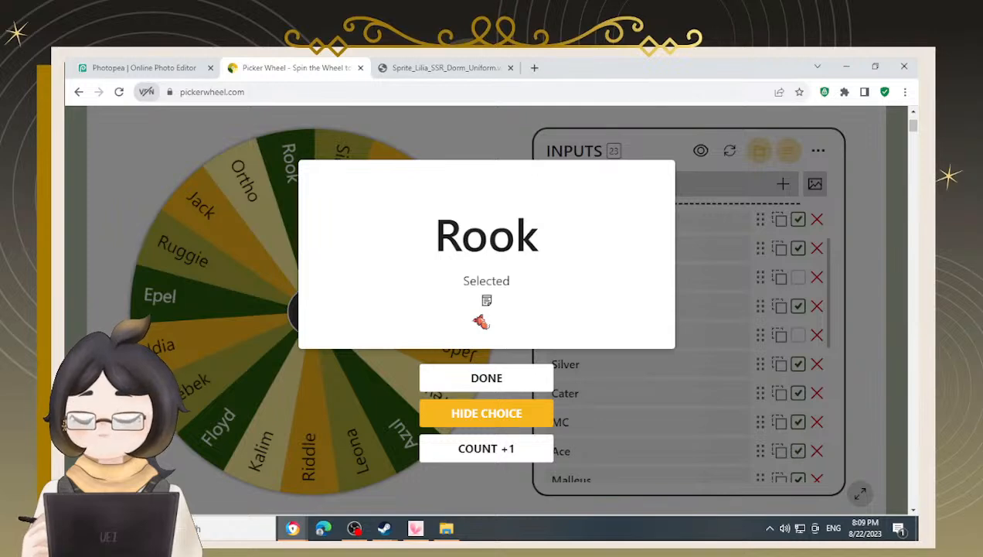
{"action": "left_click", "coordinate": [465, 416]}
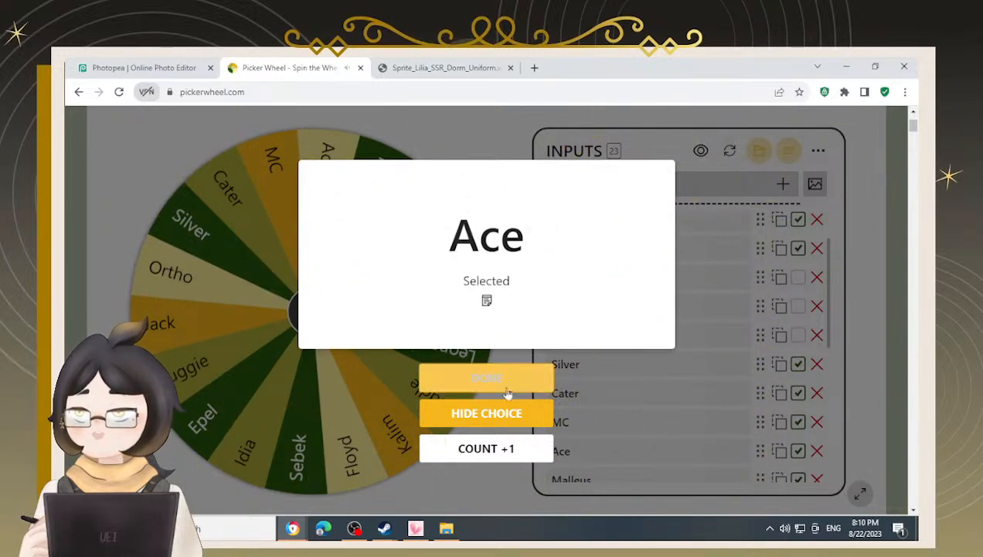
{"action": "left_click", "coordinate": [496, 417]}
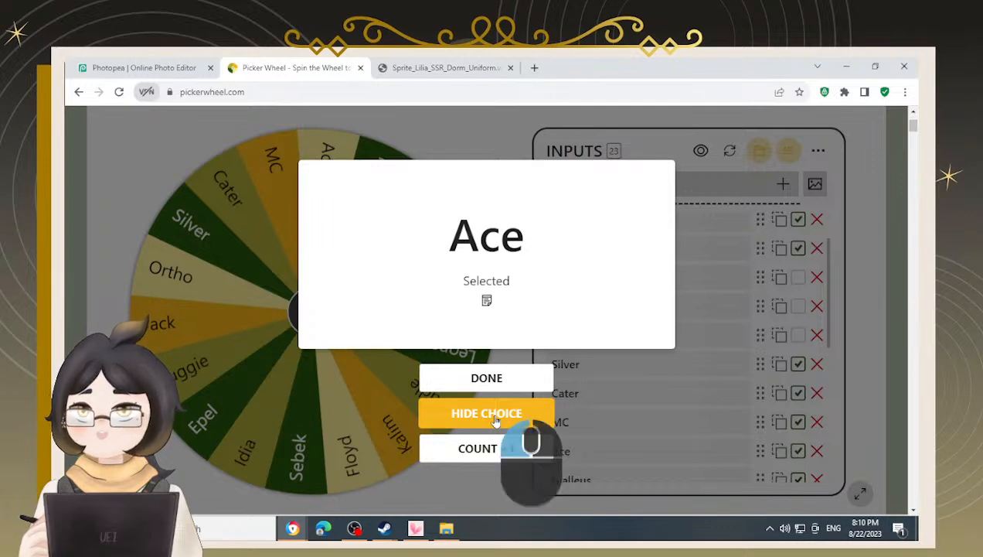
{"action": "left_click", "coordinate": [120, 68]}
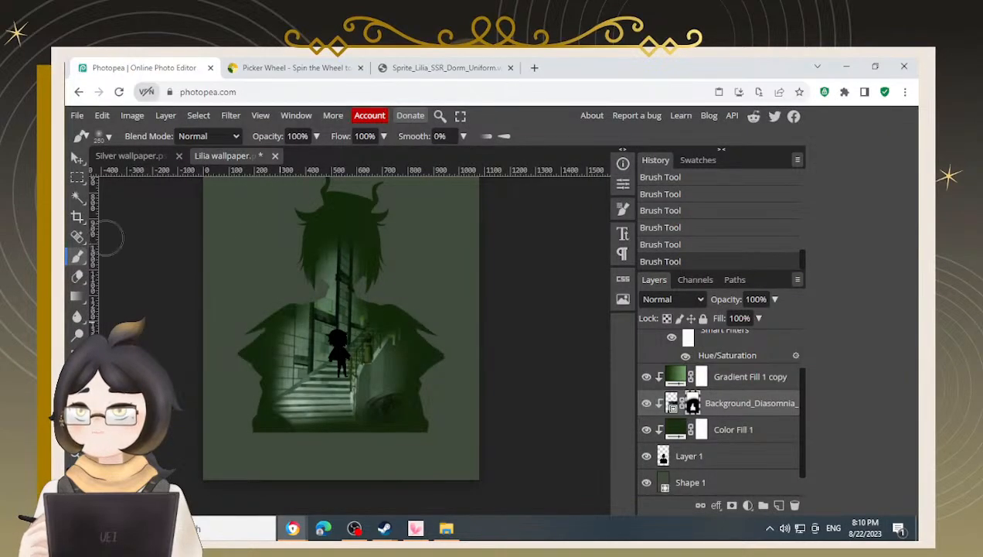
Copy the ornate frame layers from the Silver wallpaper and paste them into the Lilia wallpaper above the background shape
{"action": "left_click", "coordinate": [131, 156]}
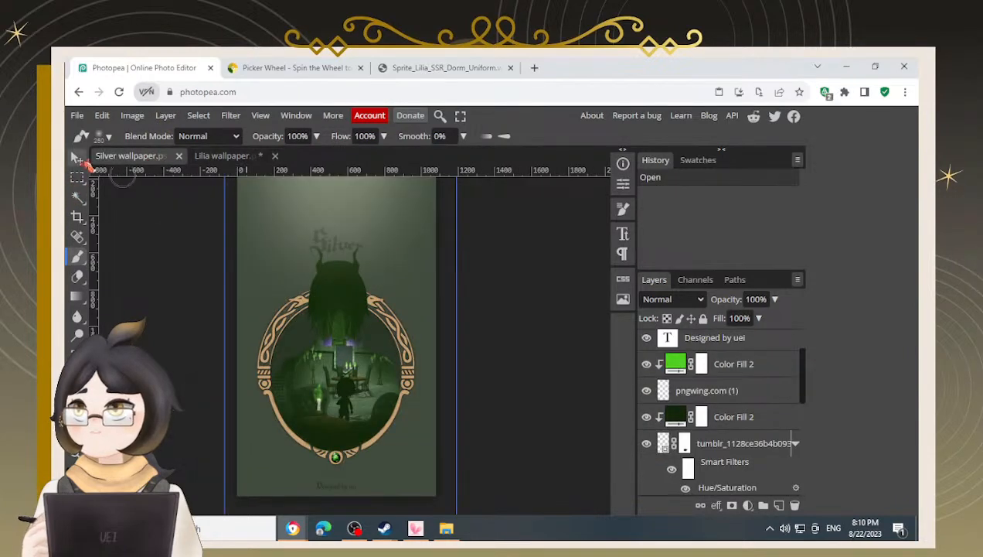
{"action": "left_click", "coordinate": [76, 158]}
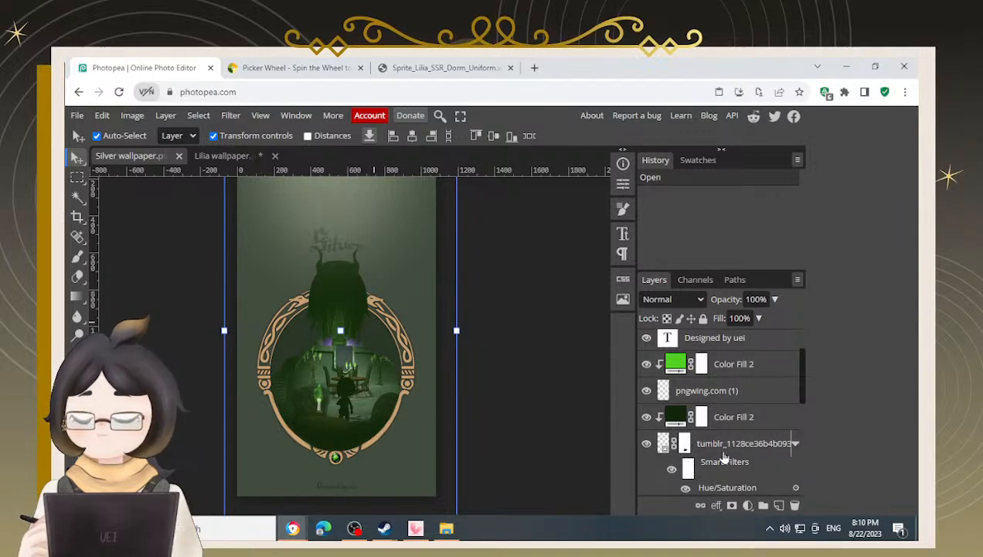
{"action": "scroll", "coordinate": [724, 457], "scroll_direction": "down", "scroll_amount": 5}
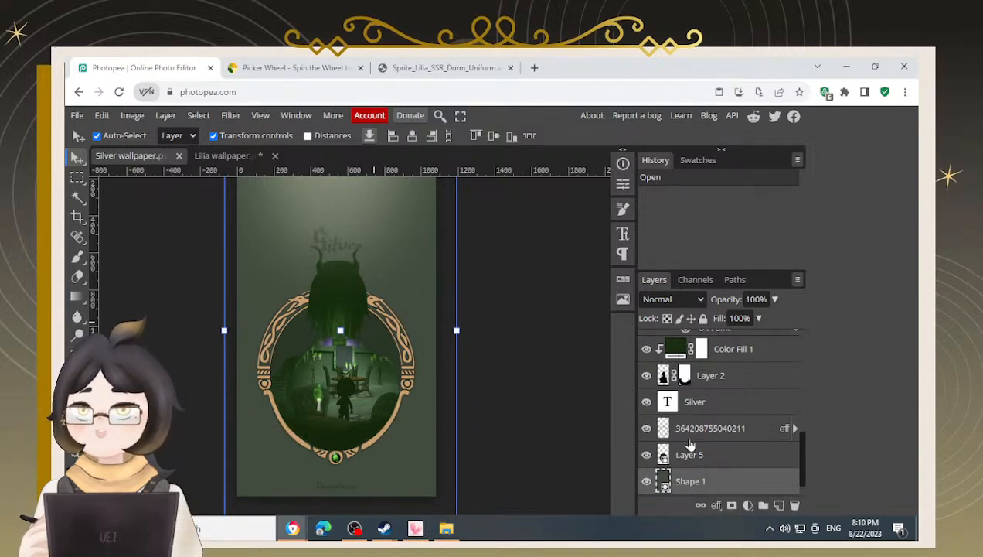
{"action": "left_click", "coordinate": [694, 456]}
{"action": "left_click", "coordinate": [696, 428], "text": "shift"}
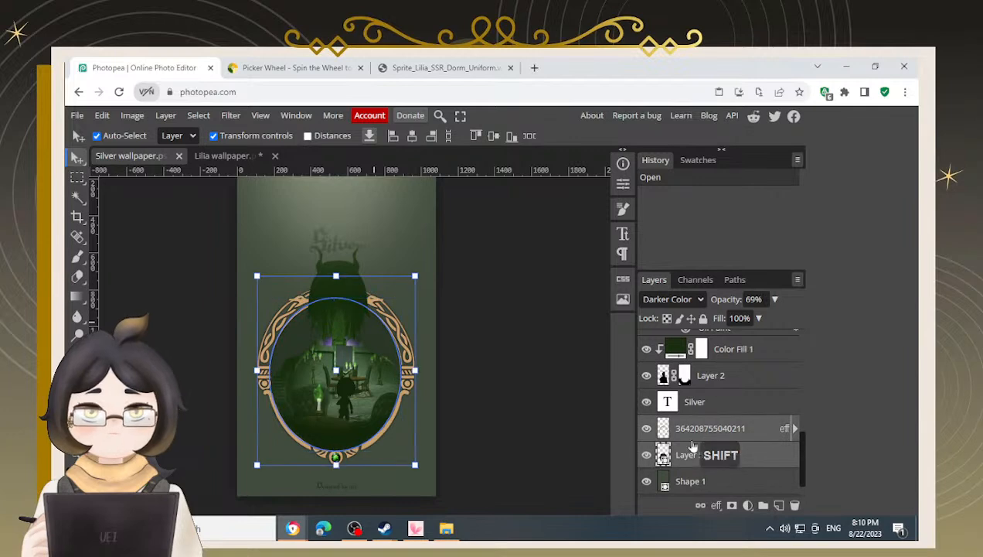
{"action": "key", "text": "ctrl+c"}
{"action": "left_click", "coordinate": [228, 157]}
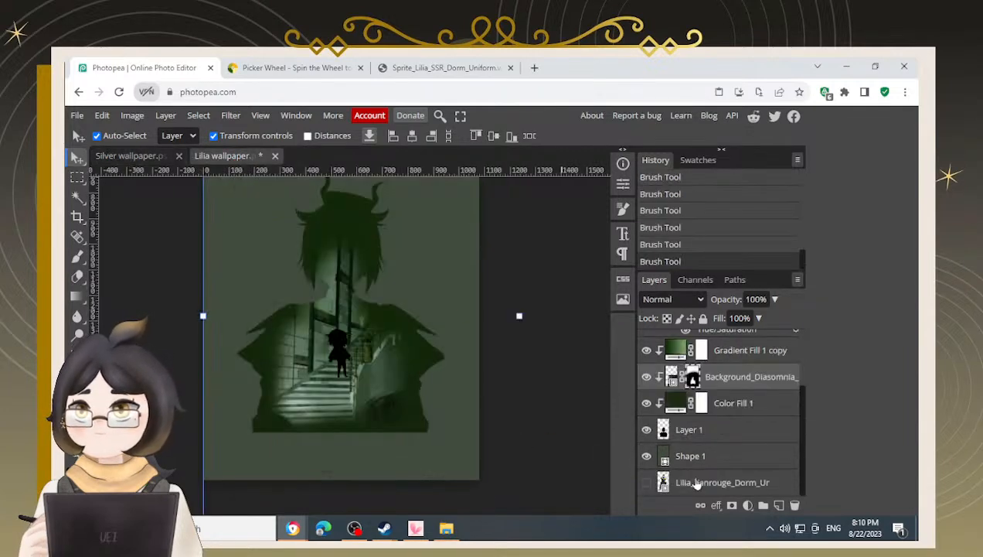
{"action": "left_click", "coordinate": [708, 433]}
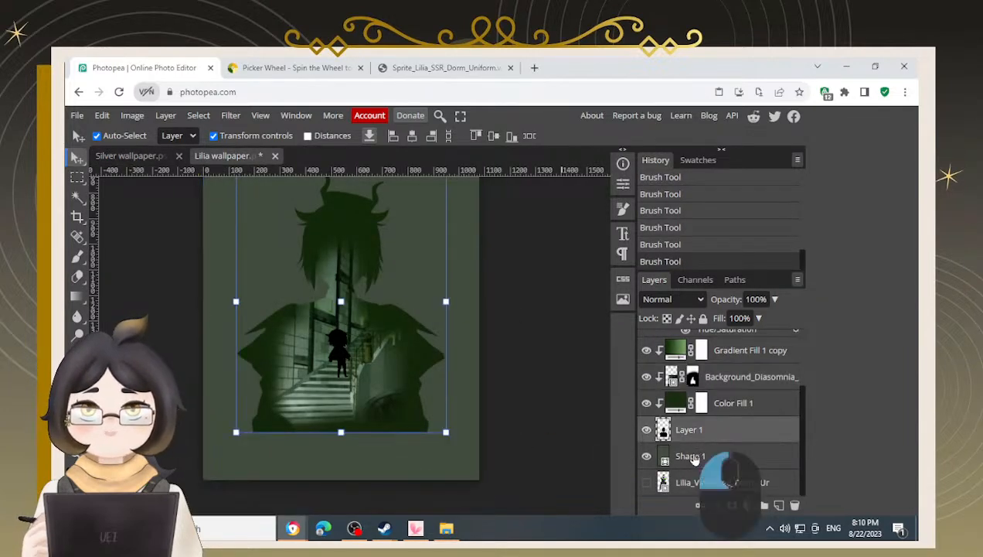
{"action": "left_click", "coordinate": [694, 457]}
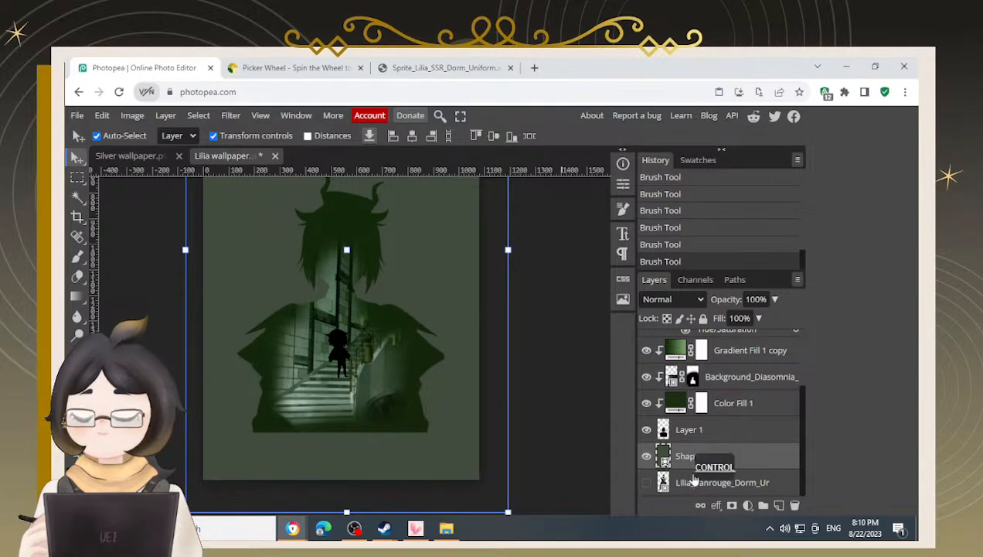
{"action": "key", "text": "ctrl+v"}
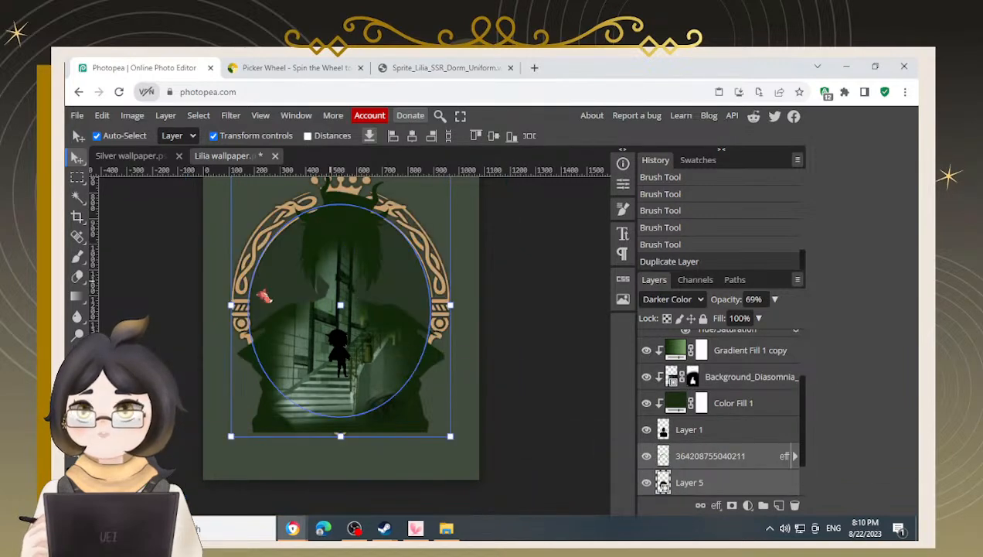
Move the pasted frame lower so it encircles the silhouette, nudging it upward into place
{"action": "scroll", "coordinate": [739, 436], "scroll_direction": "up", "scroll_amount": 1}
{"action": "scroll", "coordinate": [702, 447], "scroll_direction": "down", "scroll_amount": 1}
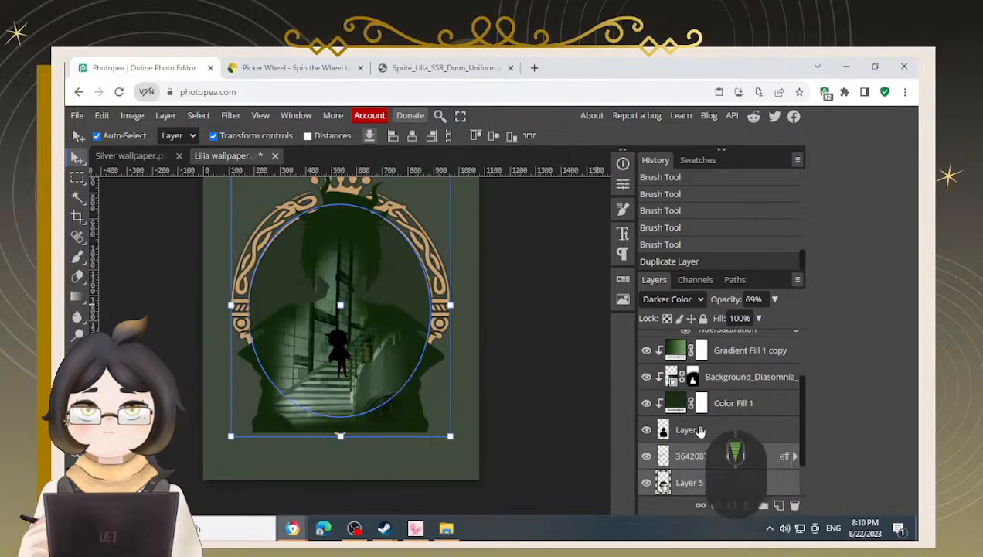
{"action": "left_click", "coordinate": [701, 431]}
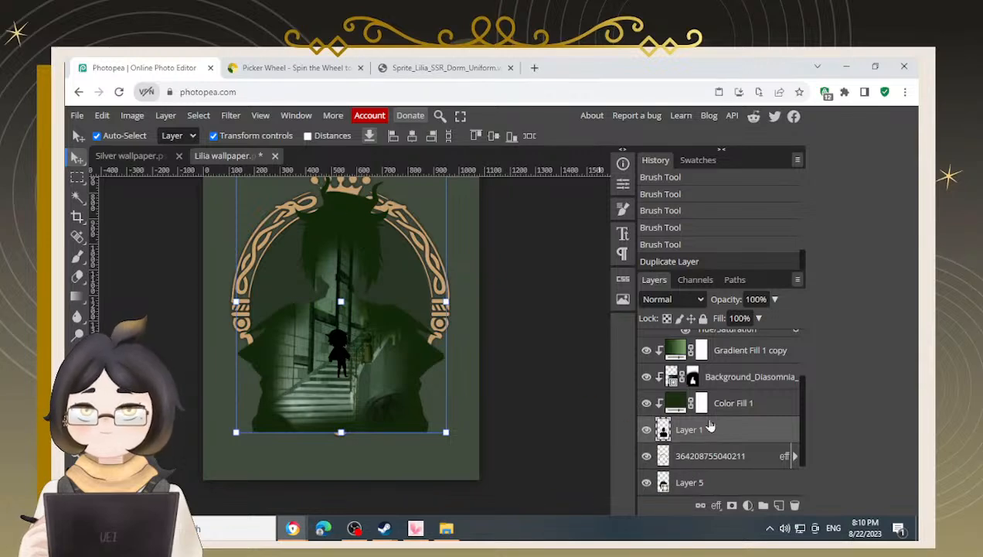
{"action": "scroll", "coordinate": [703, 438], "scroll_direction": "up", "scroll_amount": 3}
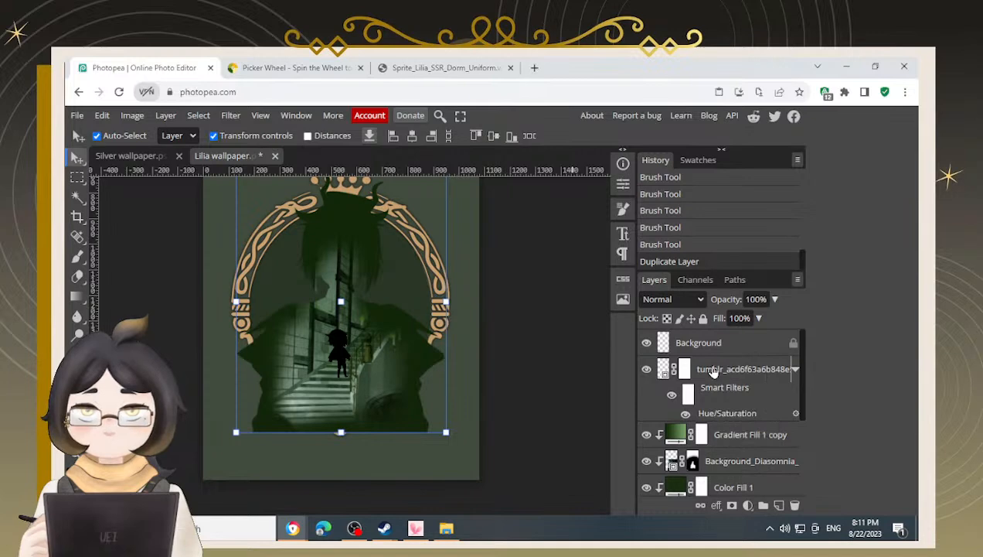
{"action": "left_click", "coordinate": [718, 371], "text": "shift"}
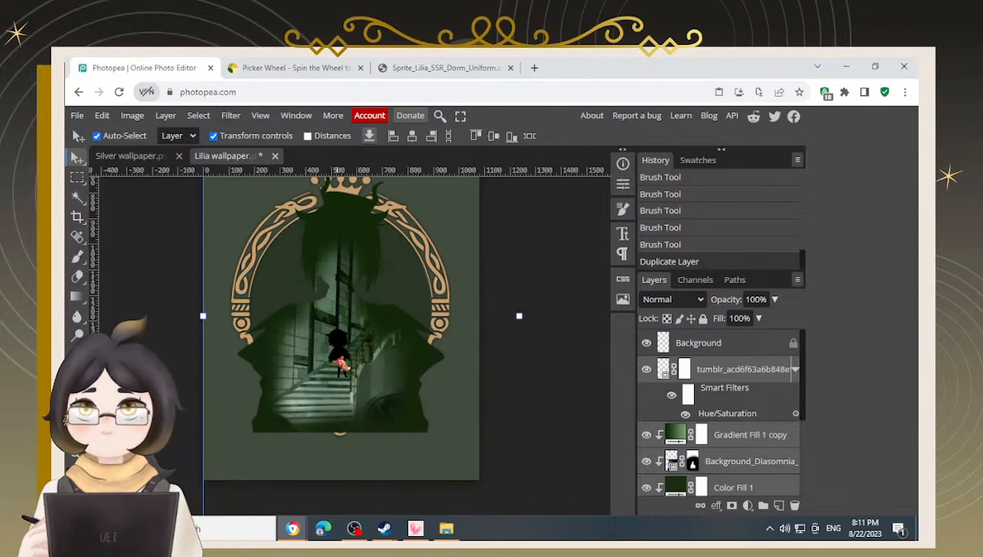
{"action": "left_click_drag", "start_coordinate": [304, 304], "coordinate": [418, 467]}
{"action": "key", "text": "Up"}
{"action": "key", "text": "Up"}
{"action": "key", "text": "Up"}
{"action": "key", "text": "Up"}
{"action": "key", "text": "Up"}
{"action": "key", "text": "Up"}
{"action": "key", "text": "Up"}
{"action": "key", "text": "Up"}
{"action": "key", "text": "Up"}
{"action": "key", "text": "Up"}
{"action": "key", "text": "Up"}
{"action": "key", "text": "Up"}
{"action": "key", "text": "Up"}
{"action": "key", "text": "Up"}
{"action": "key", "text": "Up"}
{"action": "key", "text": "Up"}
{"action": "key", "text": "Up"}
{"action": "key", "text": "Up"}
{"action": "key", "text": "Up"}
{"action": "key", "text": "Up"}
{"action": "key", "text": "Up"}
{"action": "key", "text": "Up"}
{"action": "key", "text": "Up"}
{"action": "key", "text": "Up"}
{"action": "key", "text": "Up"}
{"action": "key", "text": "Up"}
{"action": "key", "text": "Up"}
{"action": "key", "text": "Up"}
{"action": "key", "text": "Up"}
{"action": "key", "text": "Up"}
{"action": "key", "text": "Up"}
{"action": "key", "text": "Up"}
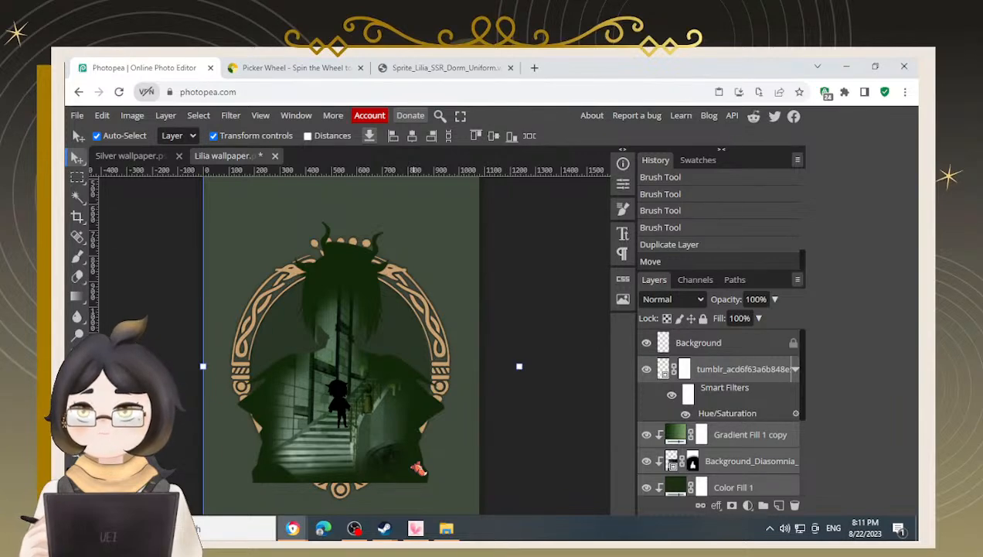
{"action": "key", "text": "Up"}
{"action": "key", "text": "Up"}
{"action": "key", "text": "Up"}
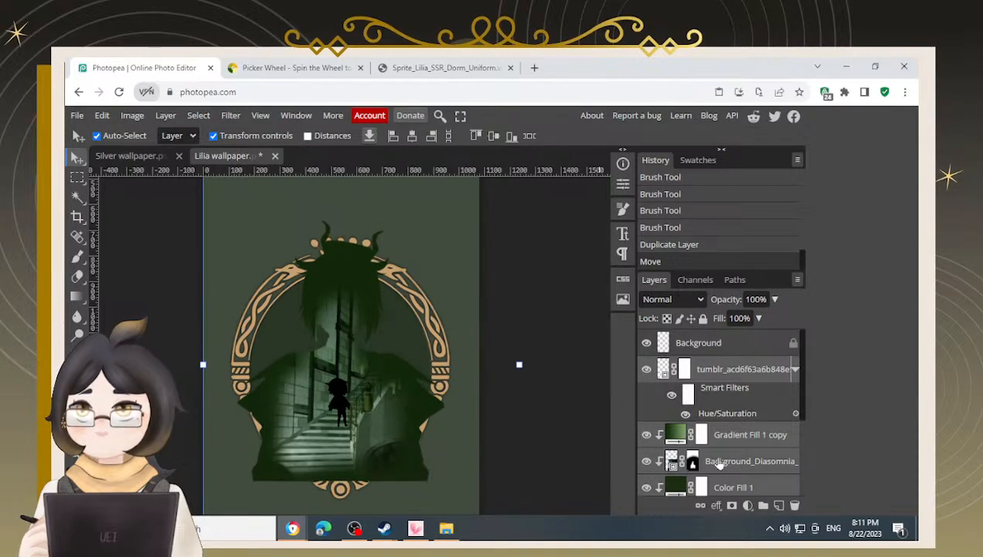
Add a layer mask to the silhouette layer and paint out its lower part so it sits inside the frame
{"action": "scroll", "coordinate": [715, 460], "scroll_direction": "down", "scroll_amount": 2}
{"action": "left_click", "coordinate": [724, 456]}
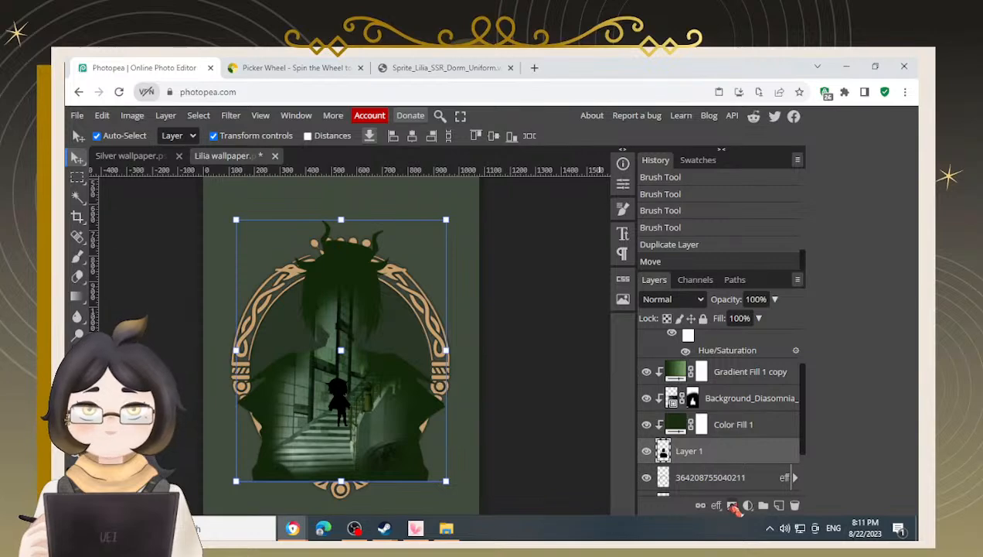
{"action": "left_click", "coordinate": [732, 507]}
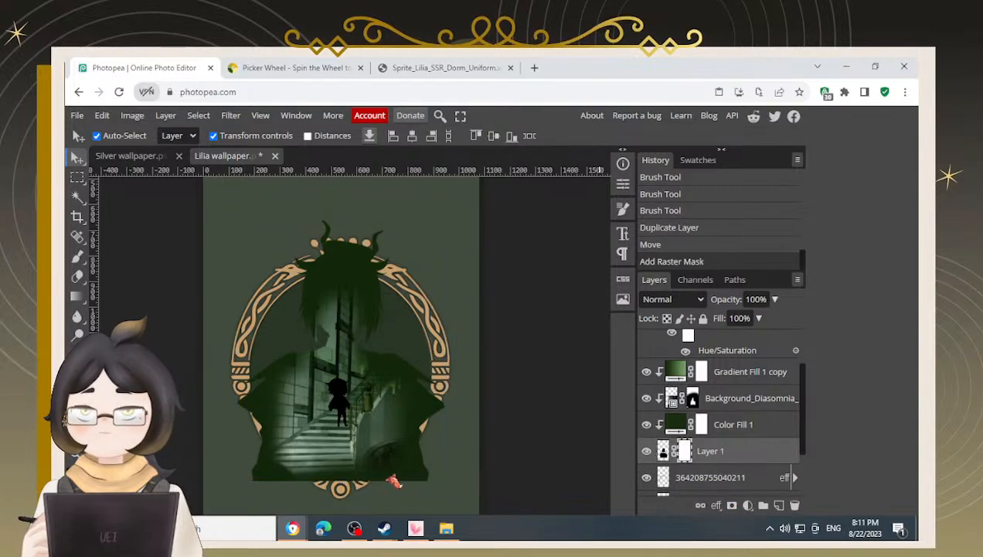
{"action": "key", "text": "b"}
{"action": "mouse_move", "coordinate": [444, 477]}
{"action": "left_mouse_down"}
{"action": "mouse_move", "coordinate": [436, 481]}
{"action": "mouse_move", "coordinate": [457, 440]}
{"action": "left_mouse_up"}
{"action": "key", "text": "bracketleft"}
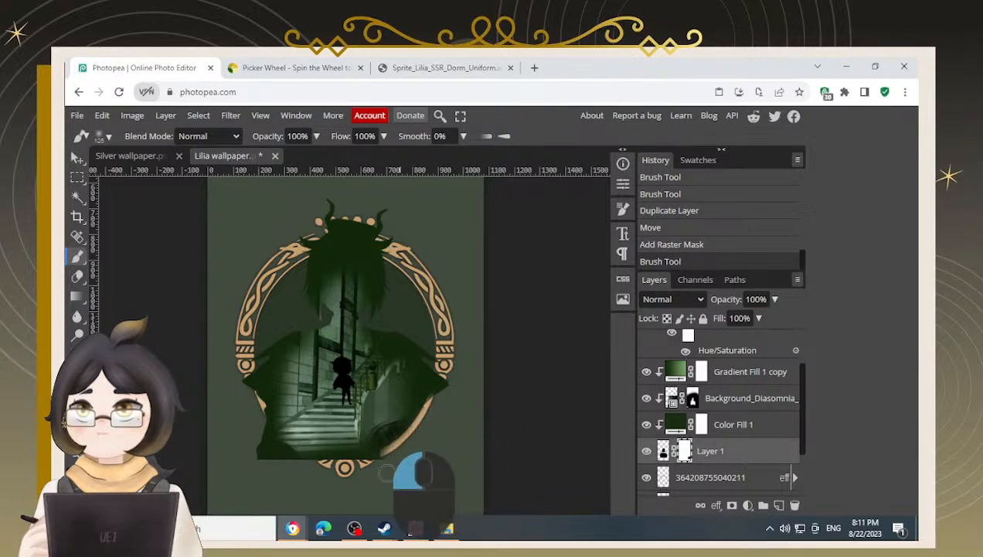
{"action": "mouse_move", "coordinate": [309, 453]}
{"action": "left_mouse_down"}
{"action": "mouse_move", "coordinate": [255, 444]}
{"action": "mouse_move", "coordinate": [265, 456]}
{"action": "mouse_move", "coordinate": [237, 398]}
{"action": "mouse_move", "coordinate": [265, 441]}
{"action": "mouse_move", "coordinate": [255, 421]}
{"action": "mouse_move", "coordinate": [317, 482]}
{"action": "mouse_move", "coordinate": [278, 468]}
{"action": "mouse_move", "coordinate": [291, 469]}
{"action": "mouse_move", "coordinate": [259, 415]}
{"action": "mouse_move", "coordinate": [330, 477]}
{"action": "mouse_move", "coordinate": [310, 471]}
{"action": "mouse_move", "coordinate": [335, 477]}
{"action": "mouse_move", "coordinate": [309, 477]}
{"action": "mouse_move", "coordinate": [334, 482]}
{"action": "mouse_move", "coordinate": [316, 479]}
{"action": "mouse_move", "coordinate": [363, 469]}
{"action": "mouse_move", "coordinate": [402, 444]}
{"action": "mouse_move", "coordinate": [399, 450]}
{"action": "mouse_move", "coordinate": [445, 389]}
{"action": "left_mouse_up"}
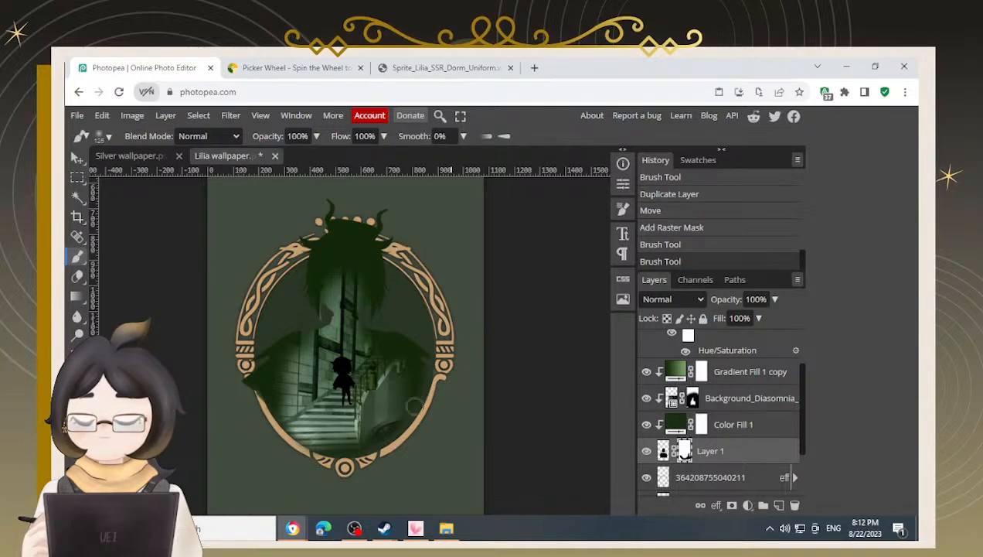
Paint the silhouette mask along the frame's lower and left inner edges, alternating black and white with a smaller brush
{"action": "key", "text": "x"}
{"action": "mouse_move", "coordinate": [415, 376]}
{"action": "left_mouse_down"}
{"action": "mouse_move", "coordinate": [383, 431]}
{"action": "mouse_move", "coordinate": [396, 422]}
{"action": "mouse_move", "coordinate": [349, 442]}
{"action": "mouse_move", "coordinate": [297, 364]}
{"action": "mouse_move", "coordinate": [281, 388]}
{"action": "mouse_move", "coordinate": [304, 409]}
{"action": "left_mouse_up"}
{"action": "scroll", "coordinate": [411, 413], "scroll_direction": "up", "scroll_amount": 3}
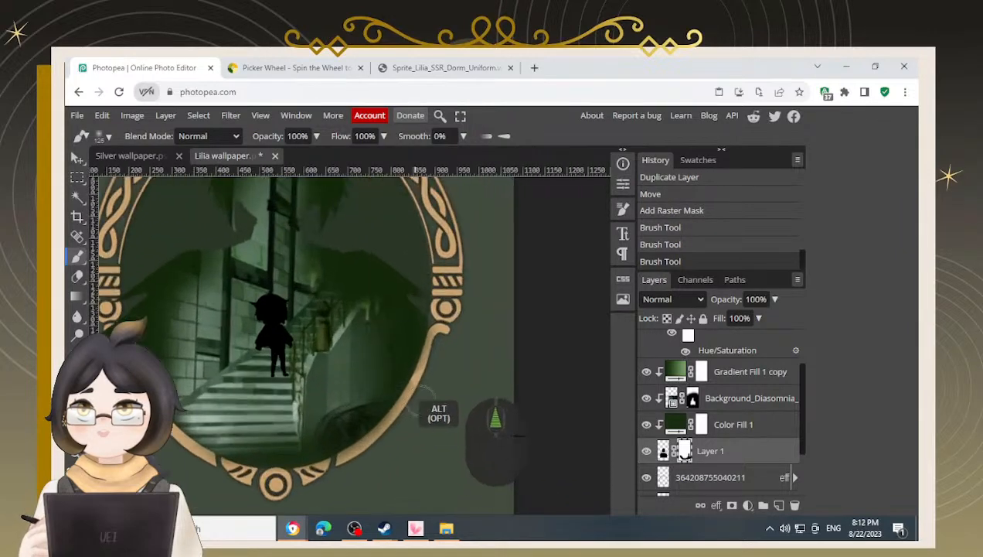
{"action": "key", "text": "x"}
{"action": "mouse_move", "coordinate": [472, 338]}
{"action": "left_mouse_down"}
{"action": "mouse_move", "coordinate": [453, 343]}
{"action": "mouse_move", "coordinate": [460, 338]}
{"action": "mouse_move", "coordinate": [461, 358]}
{"action": "mouse_move", "coordinate": [437, 383]}
{"action": "mouse_move", "coordinate": [434, 408]}
{"action": "mouse_move", "coordinate": [446, 356]}
{"action": "mouse_move", "coordinate": [402, 425]}
{"action": "mouse_move", "coordinate": [351, 451]}
{"action": "left_mouse_up"}
{"action": "key", "text": "bracketleft"}
{"action": "key", "text": "bracketleft"}
{"action": "key", "text": "bracketleft"}
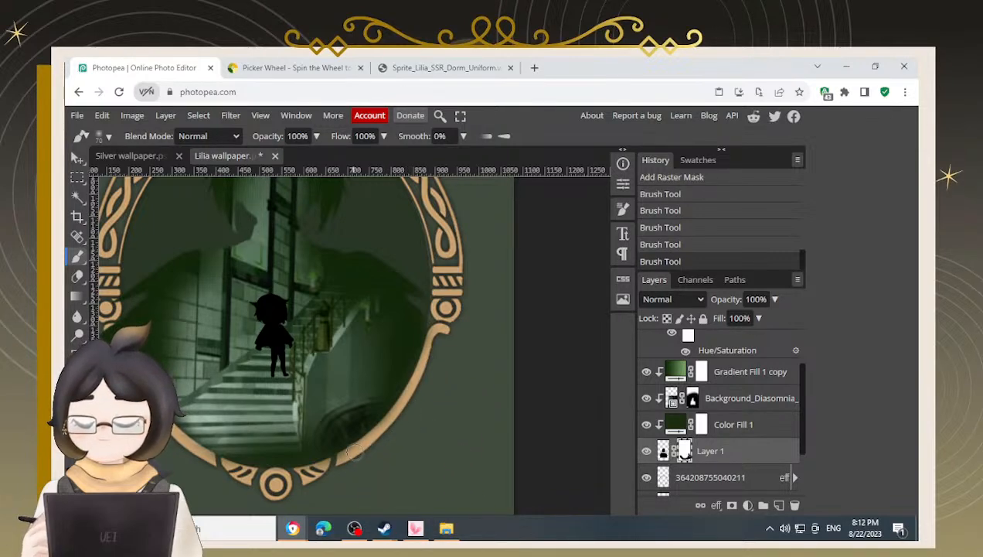
{"action": "mouse_move", "coordinate": [378, 440]}
{"action": "left_mouse_down"}
{"action": "mouse_move", "coordinate": [352, 477]}
{"action": "mouse_move", "coordinate": [420, 423]}
{"action": "mouse_move", "coordinate": [377, 461]}
{"action": "mouse_move", "coordinate": [419, 428]}
{"action": "mouse_move", "coordinate": [371, 455]}
{"action": "mouse_move", "coordinate": [403, 435]}
{"action": "mouse_move", "coordinate": [345, 461]}
{"action": "mouse_move", "coordinate": [362, 444]}
{"action": "mouse_move", "coordinate": [298, 461]}
{"action": "mouse_move", "coordinate": [191, 392]}
{"action": "mouse_move", "coordinate": [170, 358]}
{"action": "mouse_move", "coordinate": [231, 449]}
{"action": "mouse_move", "coordinate": [297, 468]}
{"action": "mouse_move", "coordinate": [342, 468]}
{"action": "mouse_move", "coordinate": [319, 453]}
{"action": "mouse_move", "coordinate": [365, 449]}
{"action": "mouse_move", "coordinate": [412, 422]}
{"action": "mouse_move", "coordinate": [395, 444]}
{"action": "mouse_move", "coordinate": [470, 344]}
{"action": "mouse_move", "coordinate": [472, 246]}
{"action": "mouse_move", "coordinate": [473, 302]}
{"action": "mouse_move", "coordinate": [424, 344]}
{"action": "left_mouse_up"}
{"action": "key", "text": "x"}
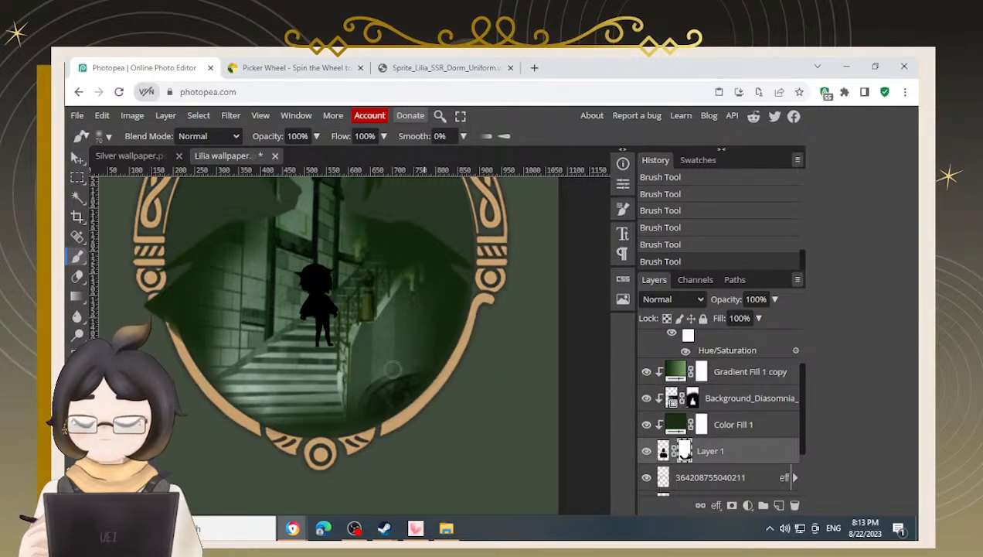
{"action": "left_click_drag", "start_coordinate": [460, 286], "coordinate": [445, 314]}
{"action": "key", "text": "x"}
{"action": "mouse_move", "coordinate": [484, 287]}
{"action": "left_mouse_down"}
{"action": "mouse_move", "coordinate": [452, 380]}
{"action": "mouse_move", "coordinate": [412, 431]}
{"action": "mouse_move", "coordinate": [342, 485]}
{"action": "left_mouse_up"}
{"action": "left_click_drag", "start_coordinate": [164, 331], "coordinate": [214, 332]}
{"action": "scroll", "coordinate": [221, 346], "scroll_direction": "up", "scroll_amount": 3}
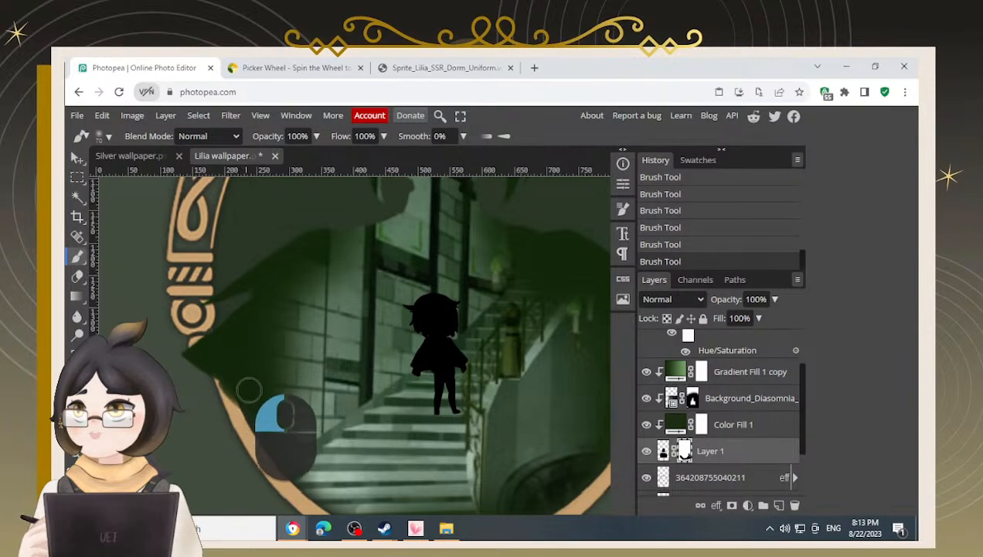
Continue masking the silhouette's left shoulder and right side against the frame, panning and reducing the brush size
{"action": "mouse_move", "coordinate": [236, 384]}
{"action": "left_mouse_down"}
{"action": "mouse_move", "coordinate": [252, 398]}
{"action": "mouse_move", "coordinate": [245, 389]}
{"action": "mouse_move", "coordinate": [313, 364]}
{"action": "left_mouse_up"}
{"action": "key", "text": "x"}
{"action": "key", "text": "space"}
{"action": "mouse_move", "coordinate": [236, 404]}
{"action": "left_mouse_down"}
{"action": "mouse_move", "coordinate": [213, 373]}
{"action": "mouse_move", "coordinate": [228, 429]}
{"action": "mouse_move", "coordinate": [201, 396]}
{"action": "mouse_move", "coordinate": [236, 439]}
{"action": "left_mouse_up"}
{"action": "key", "text": "space"}
{"action": "key", "text": "space"}
{"action": "left_click_drag", "start_coordinate": [326, 418], "coordinate": [288, 390]}
{"action": "left_click_drag", "start_coordinate": [260, 439], "coordinate": [280, 449]}
{"action": "key", "text": "space"}
{"action": "left_click_drag", "start_coordinate": [486, 437], "coordinate": [399, 494]}
{"action": "key", "text": "x"}
{"action": "key", "text": "space"}
{"action": "mouse_move", "coordinate": [535, 259]}
{"action": "left_mouse_down"}
{"action": "mouse_move", "coordinate": [503, 275]}
{"action": "mouse_move", "coordinate": [458, 257]}
{"action": "mouse_move", "coordinate": [441, 323]}
{"action": "left_mouse_up"}
{"action": "scroll", "coordinate": [471, 271], "scroll_direction": "up", "scroll_amount": 2, "text": "alt"}
{"action": "key", "text": "x"}
{"action": "mouse_move", "coordinate": [501, 245]}
{"action": "left_mouse_down"}
{"action": "mouse_move", "coordinate": [549, 259]}
{"action": "mouse_move", "coordinate": [505, 256]}
{"action": "mouse_move", "coordinate": [497, 353]}
{"action": "mouse_move", "coordinate": [498, 338]}
{"action": "left_mouse_up"}
{"action": "key", "text": "["}
{"action": "key", "text": "["}
{"action": "key", "text": "["}
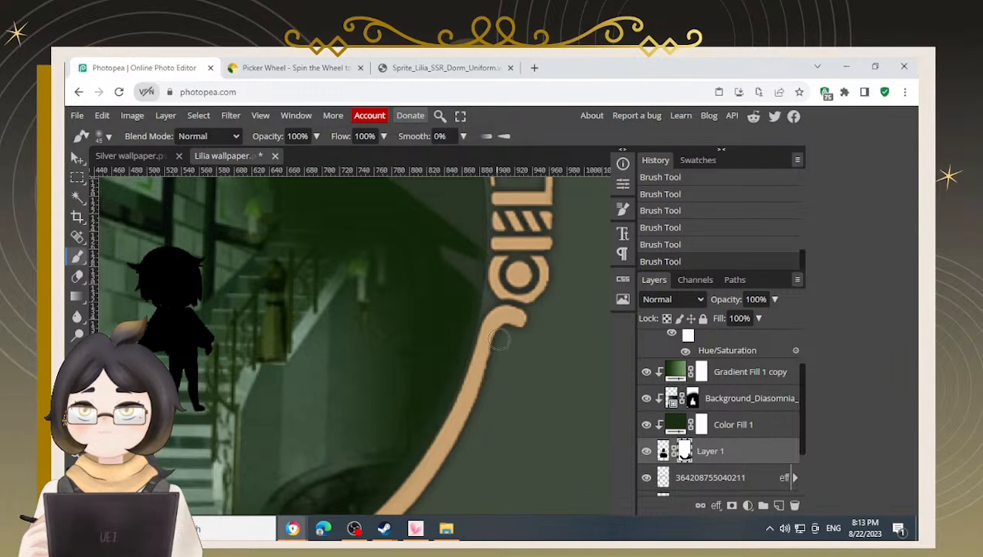
Refine the mask where the silhouette's right shoulder meets the frame ornament, switching between black and white
{"action": "key", "text": "x"}
{"action": "mouse_move", "coordinate": [477, 287]}
{"action": "left_mouse_down"}
{"action": "mouse_move", "coordinate": [416, 406]}
{"action": "mouse_move", "coordinate": [435, 343]}
{"action": "left_mouse_up"}
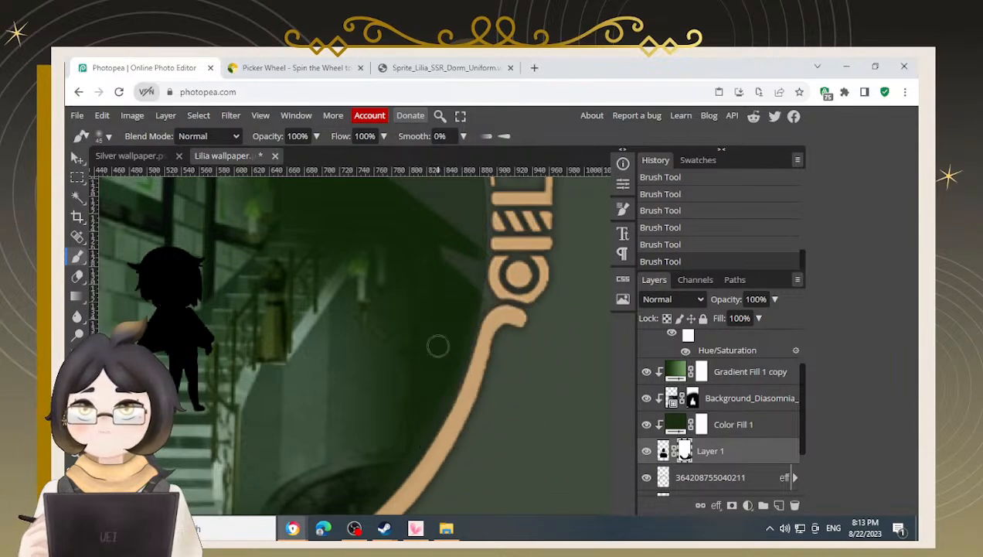
{"action": "key", "text": "x"}
{"action": "mouse_move", "coordinate": [496, 317]}
{"action": "left_mouse_down"}
{"action": "mouse_move", "coordinate": [509, 249]}
{"action": "mouse_move", "coordinate": [499, 328]}
{"action": "left_mouse_up"}
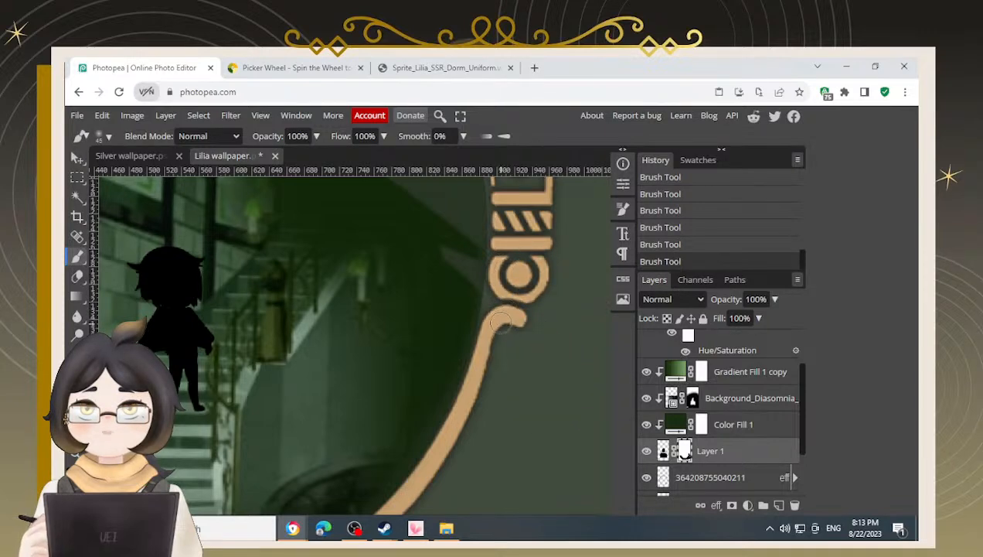
{"action": "key", "text": "x"}
{"action": "left_click_drag", "start_coordinate": [446, 352], "coordinate": [385, 443]}
{"action": "left_click_drag", "start_coordinate": [429, 388], "coordinate": [461, 300]}
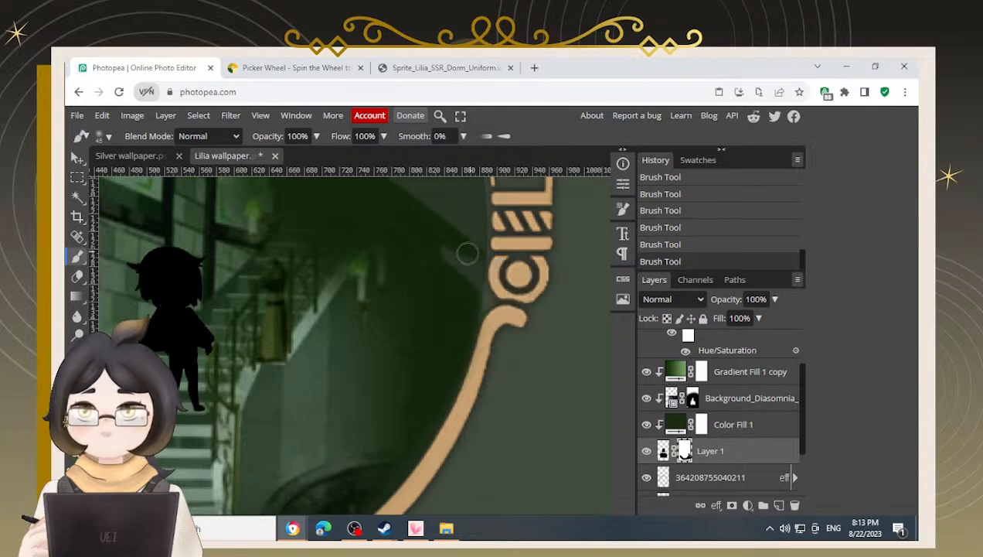
{"action": "key", "text": "x"}
{"action": "mouse_move", "coordinate": [500, 248]}
{"action": "left_mouse_down"}
{"action": "mouse_move", "coordinate": [520, 267]}
{"action": "mouse_move", "coordinate": [483, 305]}
{"action": "mouse_move", "coordinate": [471, 300]}
{"action": "left_mouse_up"}
{"action": "left_click", "coordinate": [462, 296]}
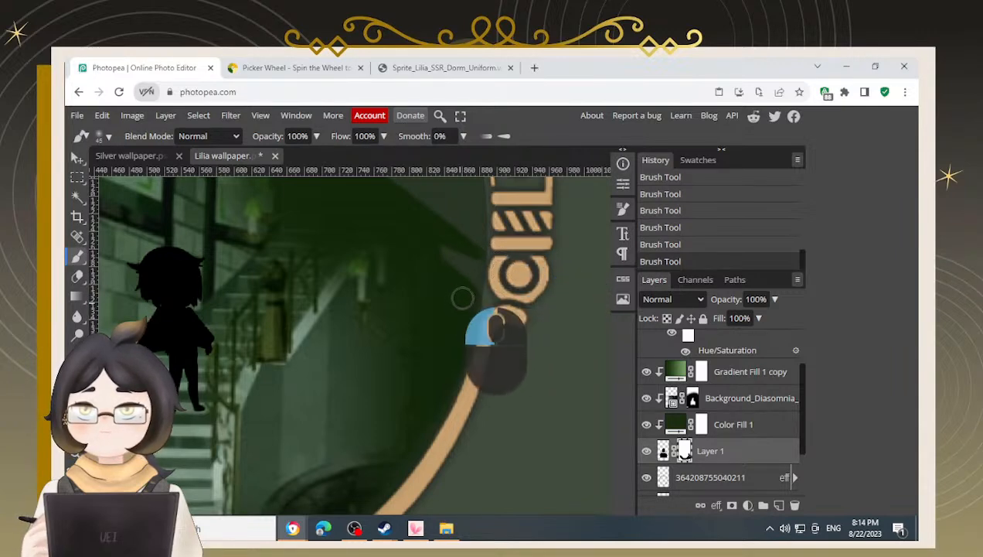
{"action": "key", "text": "x"}
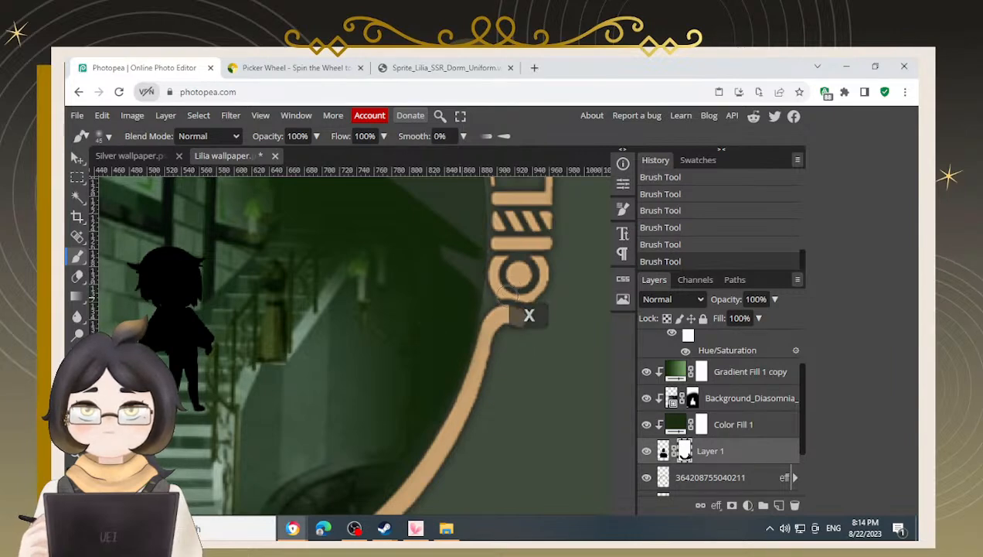
{"action": "key", "text": "bracketleft"}
{"action": "left_click_drag", "start_coordinate": [499, 307], "coordinate": [526, 324]}
{"action": "scroll", "coordinate": [440, 355], "scroll_direction": "down", "scroll_amount": 3}
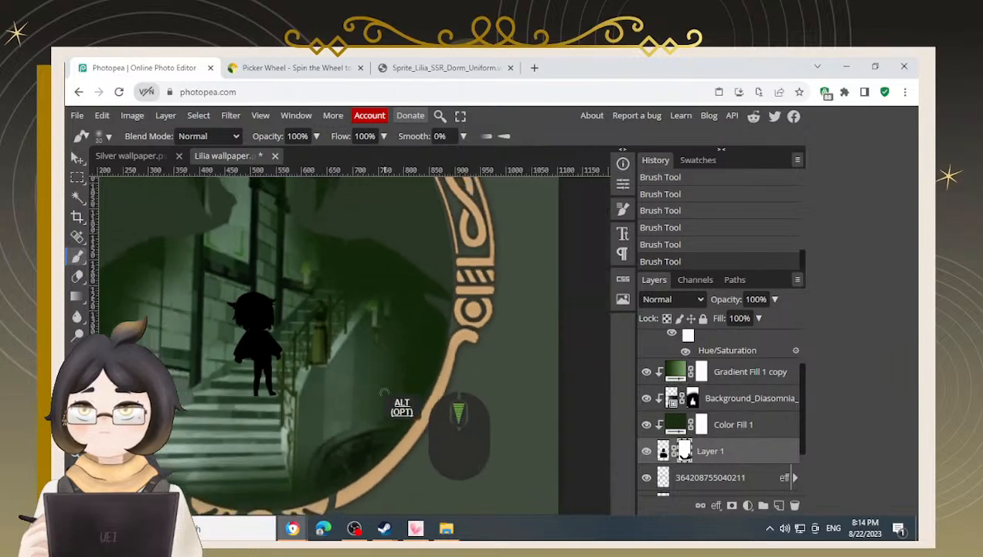
Touch up the mask along the frame's right and lower-left inner edges, alternating colours while panning around
{"action": "left_click_drag", "start_coordinate": [301, 355], "coordinate": [390, 325]}
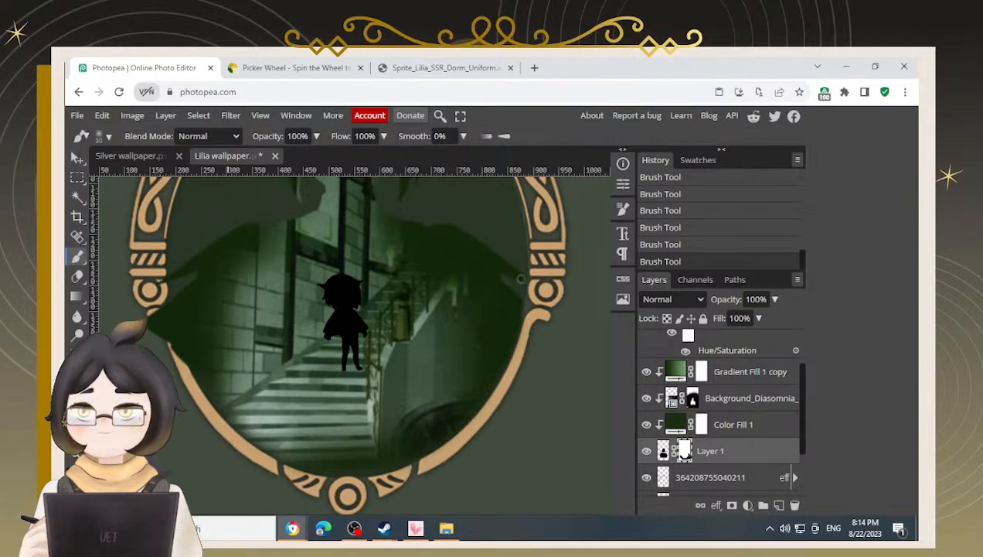
{"action": "key", "text": "x"}
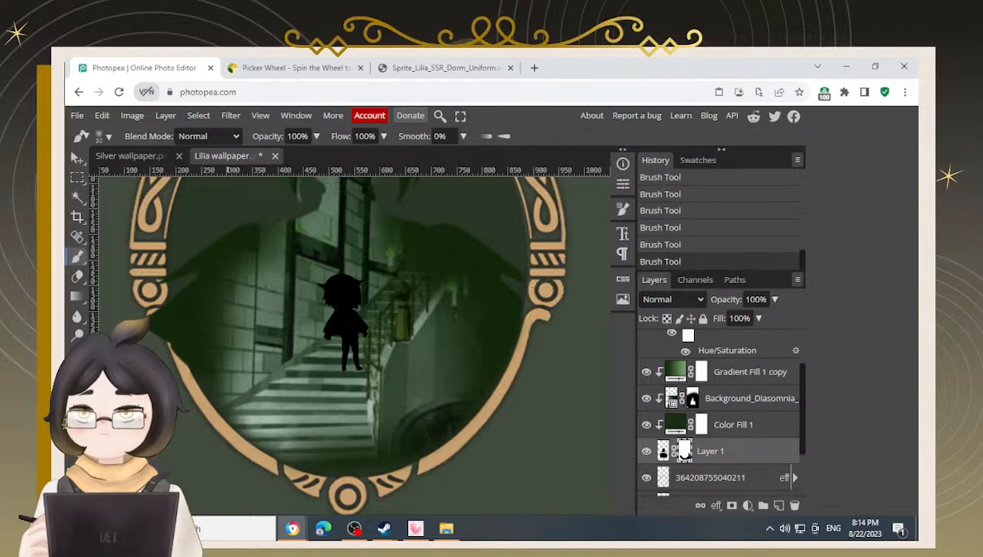
{"action": "left_click_drag", "start_coordinate": [555, 300], "coordinate": [536, 300]}
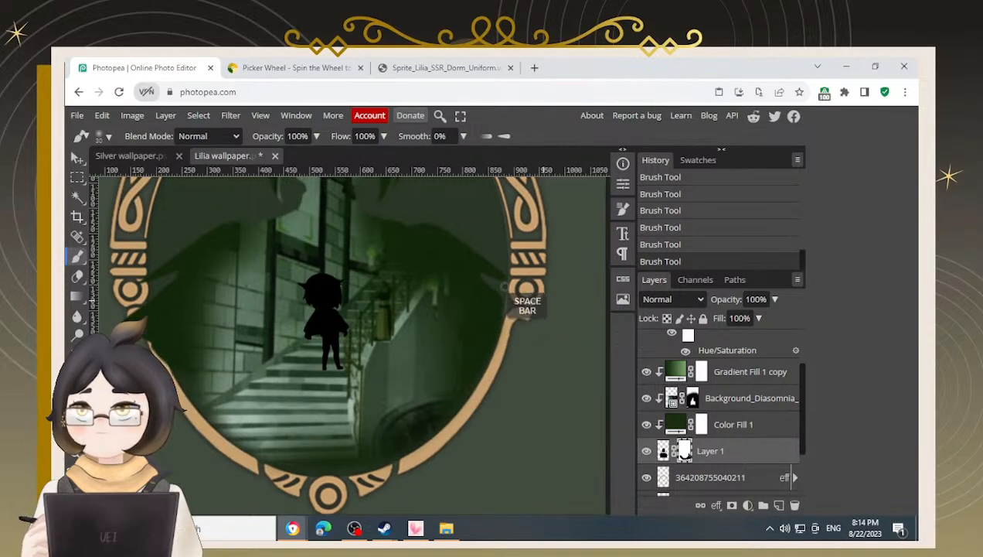
{"action": "scroll", "coordinate": [504, 293], "scroll_direction": "up", "scroll_amount": 2}
{"action": "mouse_move", "coordinate": [496, 264]}
{"action": "left_mouse_down"}
{"action": "mouse_move", "coordinate": [484, 349]}
{"action": "mouse_move", "coordinate": [534, 313]}
{"action": "mouse_move", "coordinate": [525, 340]}
{"action": "mouse_move", "coordinate": [527, 319]}
{"action": "mouse_move", "coordinate": [518, 348]}
{"action": "mouse_move", "coordinate": [547, 250]}
{"action": "mouse_move", "coordinate": [522, 326]}
{"action": "mouse_move", "coordinate": [526, 259]}
{"action": "mouse_move", "coordinate": [532, 310]}
{"action": "left_mouse_up"}
{"action": "key", "text": "x"}
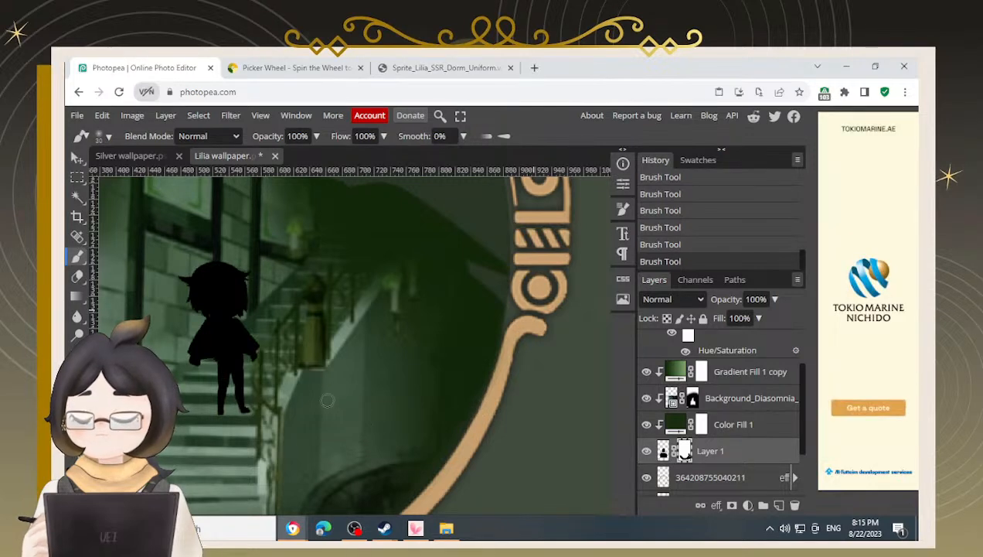
{"action": "key", "text": "space"}
{"action": "left_click_drag", "start_coordinate": [343, 319], "coordinate": [546, 240]}
{"action": "left_click_drag", "start_coordinate": [311, 347], "coordinate": [377, 370]}
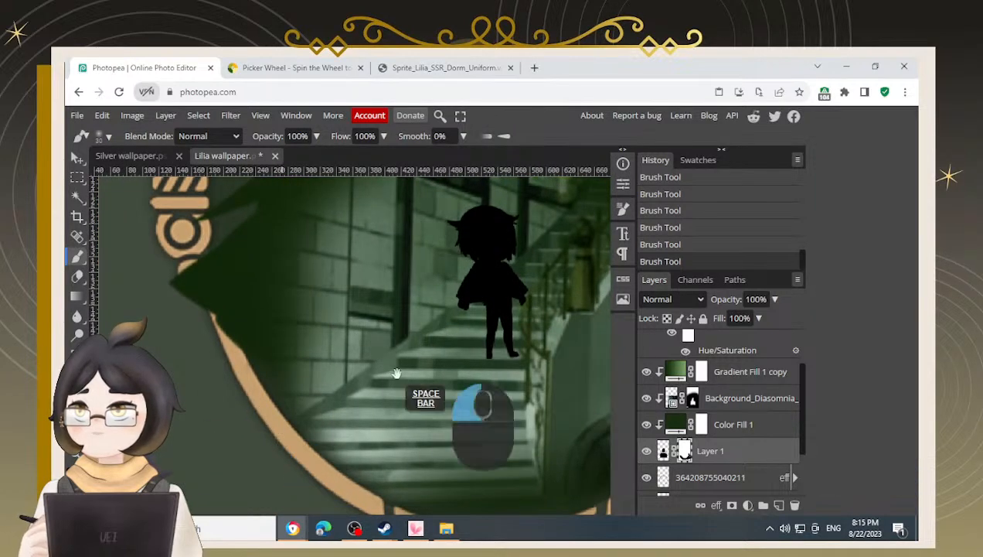
{"action": "left_click_drag", "start_coordinate": [403, 379], "coordinate": [321, 344]}
{"action": "mouse_move", "coordinate": [484, 392]}
{"action": "left_mouse_down"}
{"action": "mouse_move", "coordinate": [431, 362]}
{"action": "mouse_move", "coordinate": [414, 373]}
{"action": "left_mouse_up"}
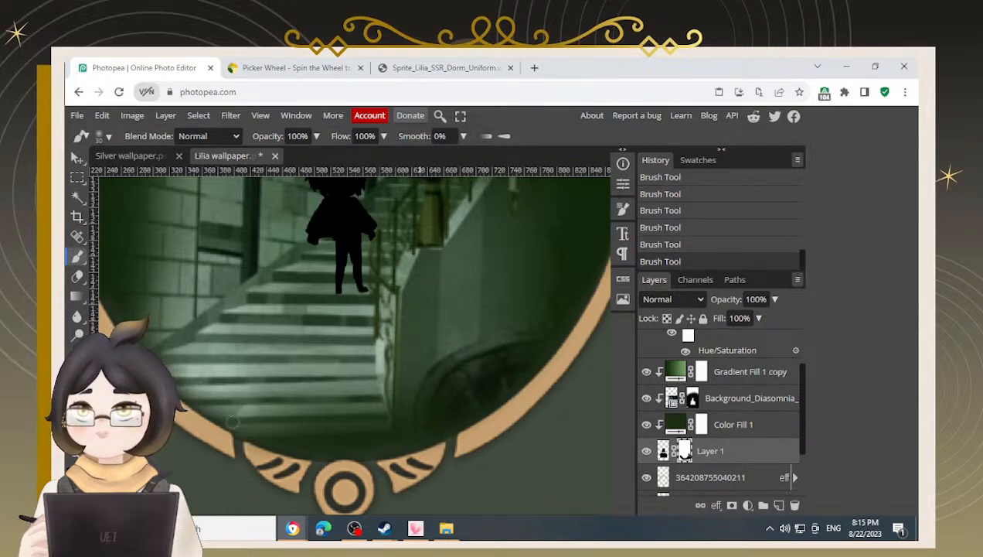
Touch up the silhouette mask along the frame's lower edge and right side, panning between areas
{"action": "left_click_drag", "start_coordinate": [481, 320], "coordinate": [366, 430]}
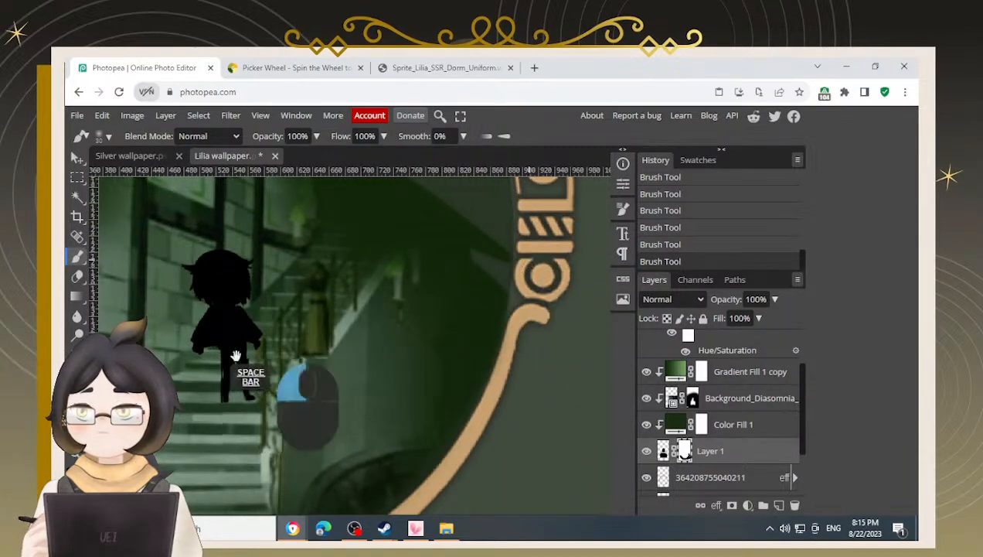
{"action": "left_click_drag", "start_coordinate": [216, 365], "coordinate": [345, 352]}
{"action": "scroll", "coordinate": [199, 376], "scroll_direction": "down", "scroll_amount": 1}
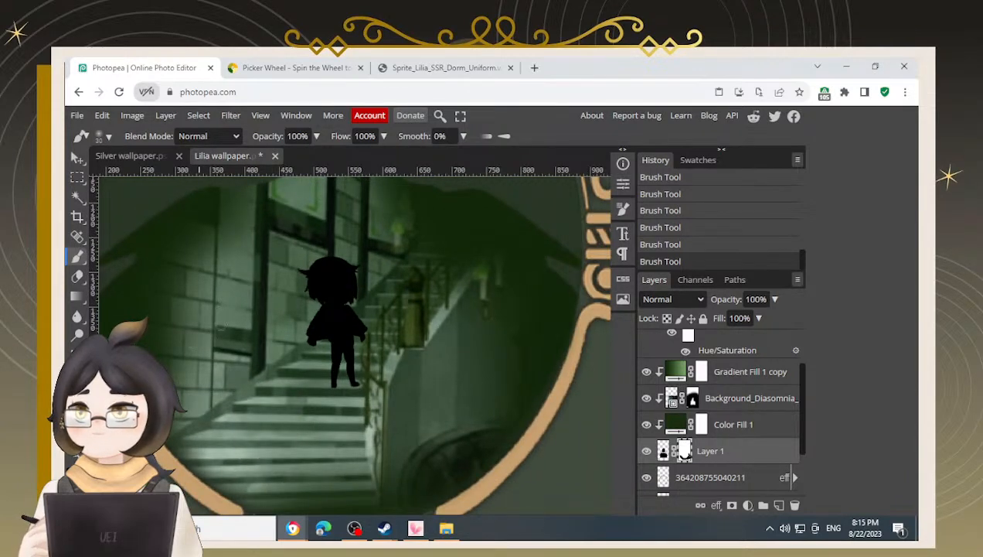
{"action": "left_click_drag", "start_coordinate": [211, 327], "coordinate": [251, 317]}
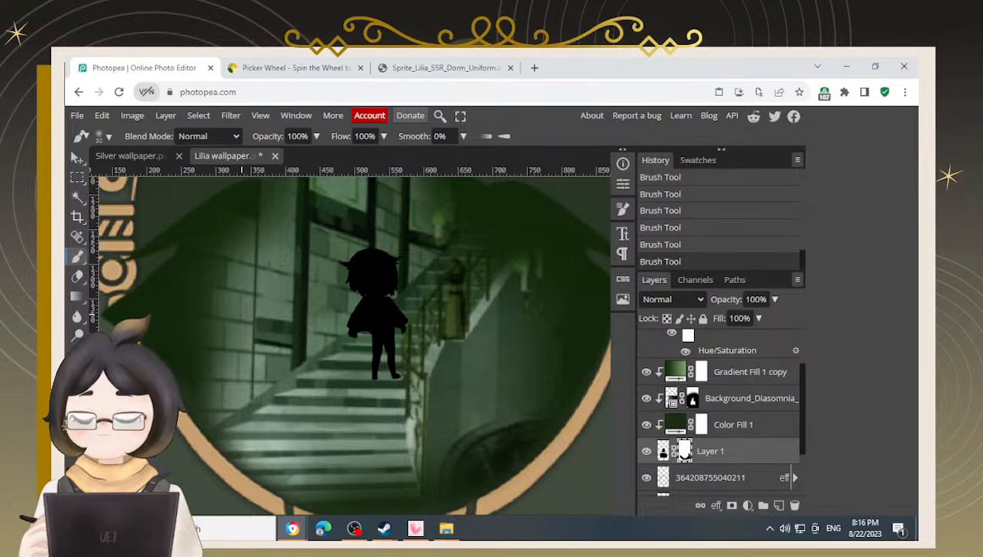
{"action": "key", "text": "space"}
{"action": "left_click_drag", "start_coordinate": [276, 433], "coordinate": [279, 396]}
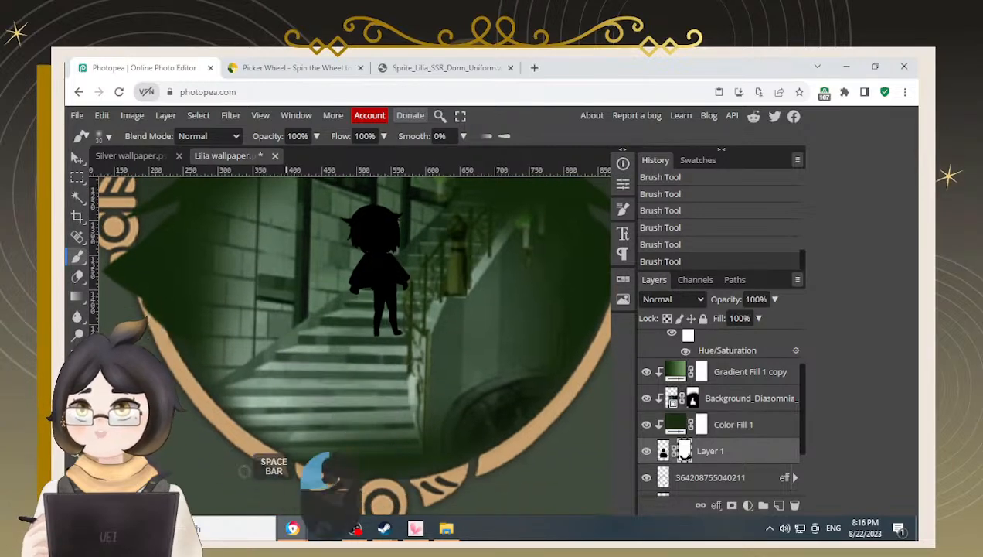
{"action": "left_click_drag", "start_coordinate": [349, 509], "coordinate": [302, 486]}
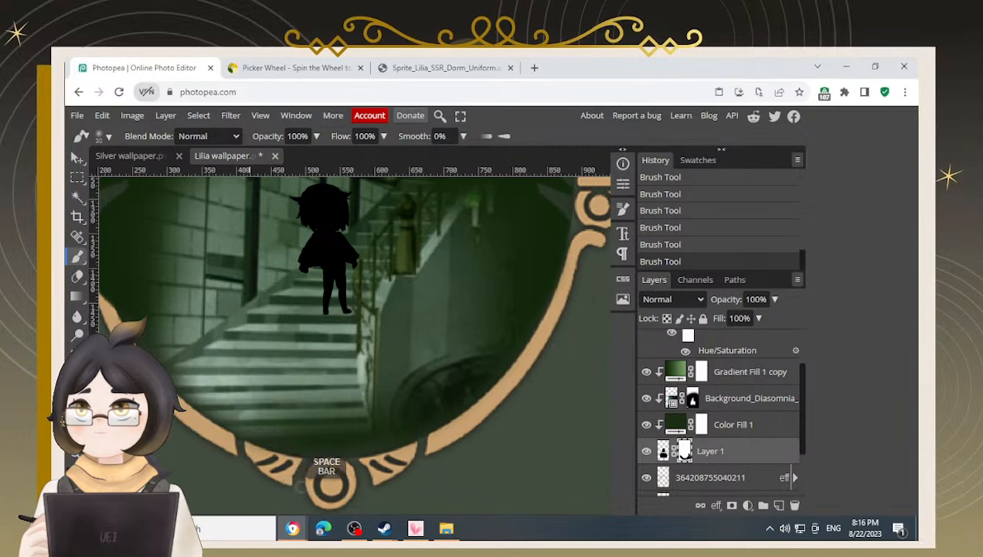
{"action": "mouse_move", "coordinate": [454, 438]}
{"action": "left_mouse_down"}
{"action": "mouse_move", "coordinate": [485, 412]}
{"action": "mouse_move", "coordinate": [450, 443]}
{"action": "mouse_move", "coordinate": [386, 464]}
{"action": "mouse_move", "coordinate": [324, 504]}
{"action": "left_mouse_up"}
{"action": "left_click_drag", "start_coordinate": [292, 458], "coordinate": [292, 445]}
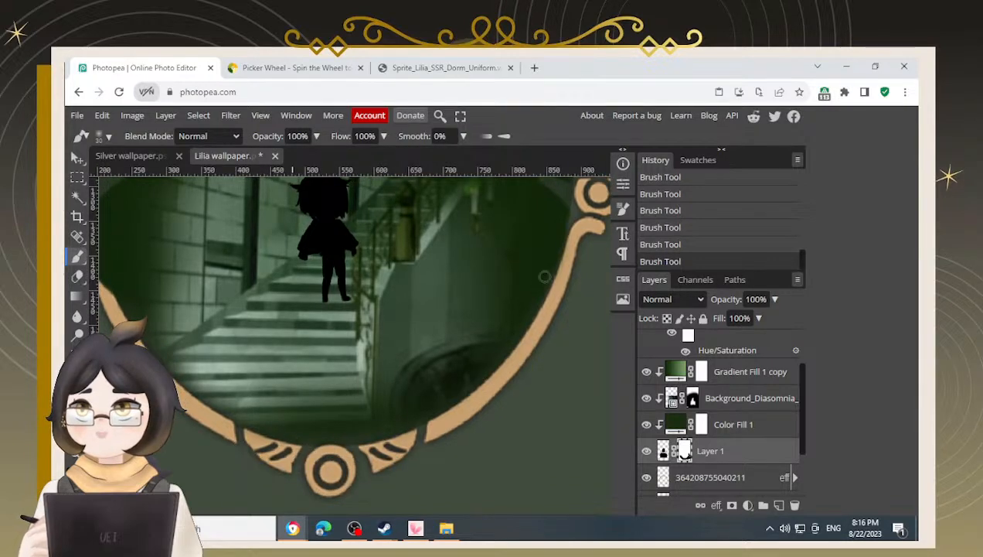
{"action": "left_click_drag", "start_coordinate": [584, 228], "coordinate": [566, 269]}
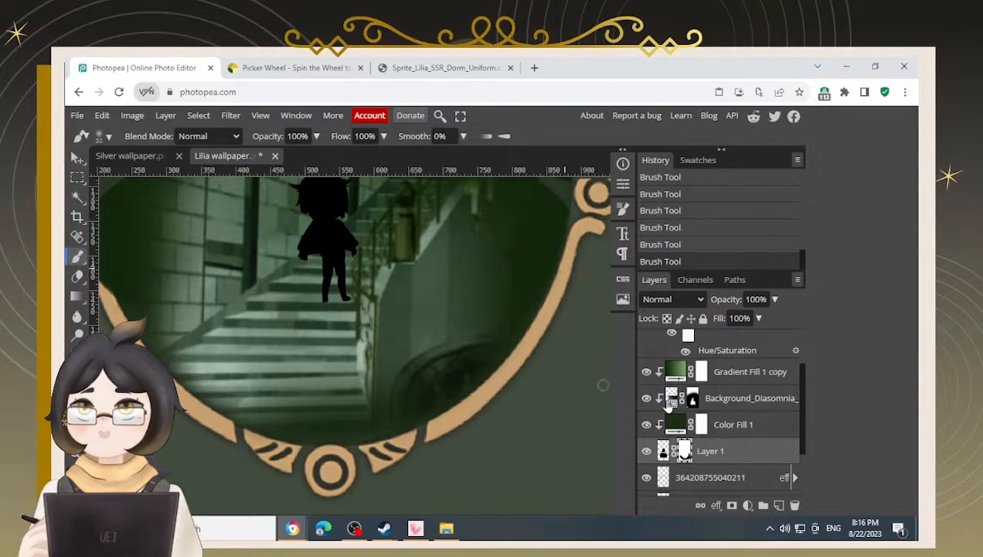
Select the Background_Diasomnia layer's mask and darken the staircase image's edges against the frame with an enlarged brush
{"action": "scroll", "coordinate": [700, 421], "scroll_direction": "up", "scroll_amount": 2}
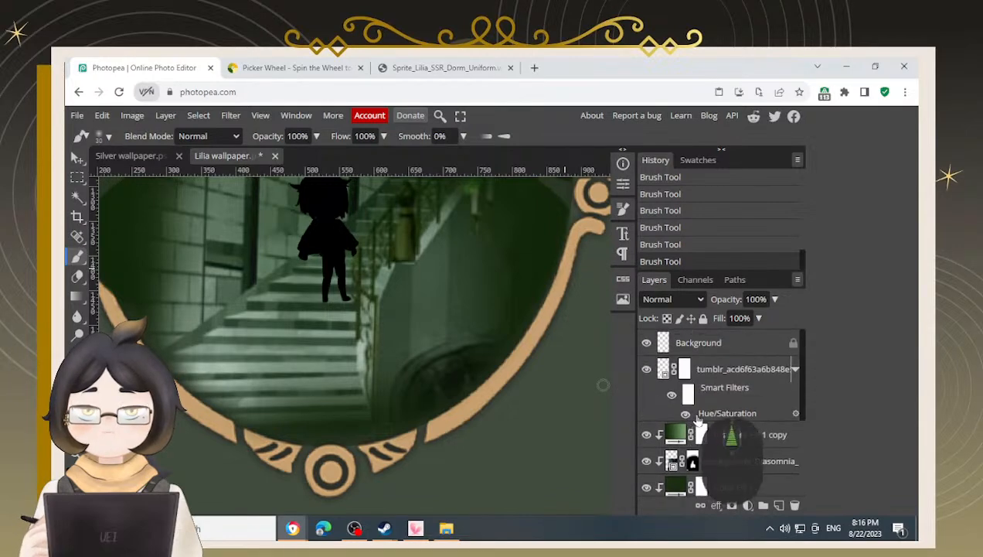
{"action": "scroll", "coordinate": [700, 402], "scroll_direction": "down", "scroll_amount": 2}
{"action": "left_click", "coordinate": [693, 399]}
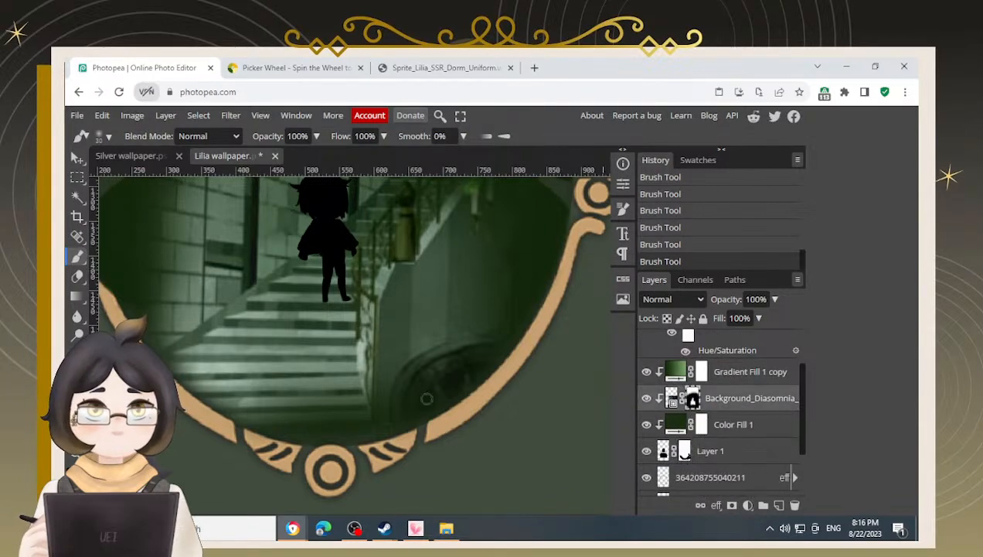
{"action": "scroll", "coordinate": [433, 340], "scroll_direction": "down", "scroll_amount": 2}
{"action": "key", "text": "space"}
{"action": "left_click_drag", "start_coordinate": [249, 286], "coordinate": [296, 361]}
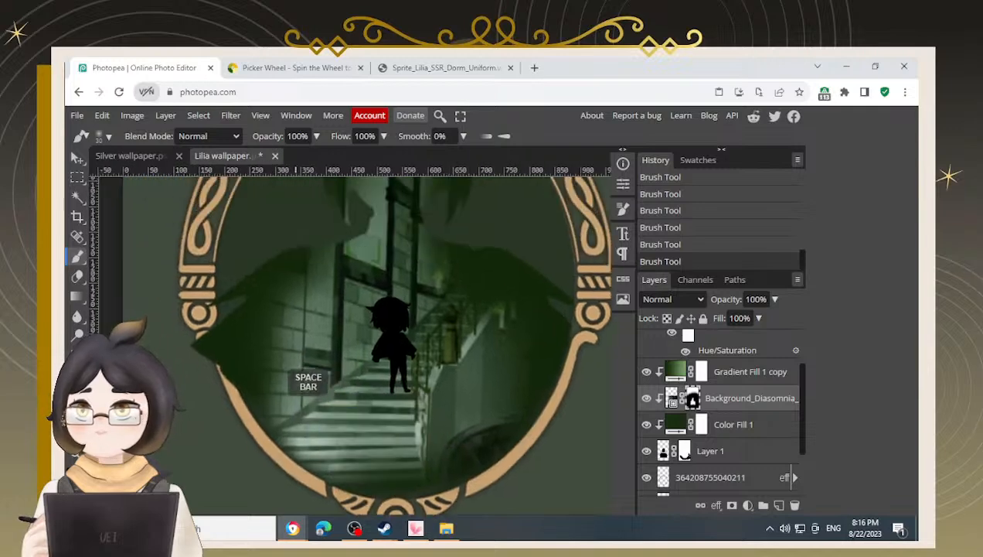
{"action": "key", "text": "b"}
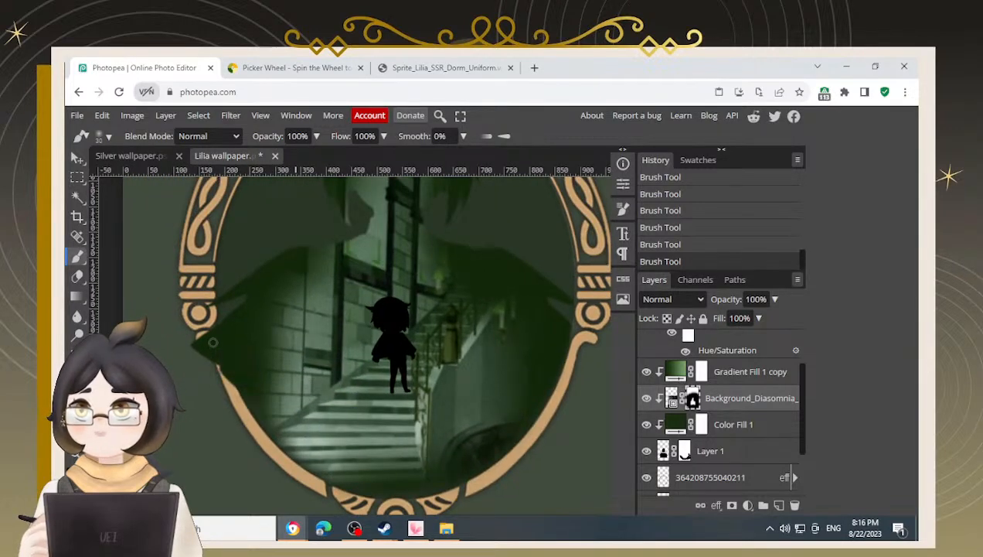
{"action": "mouse_move", "coordinate": [214, 369]}
{"action": "left_mouse_down"}
{"action": "mouse_move", "coordinate": [261, 444]}
{"action": "mouse_move", "coordinate": [254, 413]}
{"action": "mouse_move", "coordinate": [267, 440]}
{"action": "mouse_move", "coordinate": [314, 451]}
{"action": "mouse_move", "coordinate": [310, 460]}
{"action": "left_mouse_up"}
{"action": "key", "text": "]"}
{"action": "mouse_move", "coordinate": [259, 441]}
{"action": "left_mouse_down"}
{"action": "mouse_move", "coordinate": [292, 472]}
{"action": "mouse_move", "coordinate": [338, 490]}
{"action": "mouse_move", "coordinate": [409, 500]}
{"action": "mouse_move", "coordinate": [455, 492]}
{"action": "mouse_move", "coordinate": [488, 478]}
{"action": "mouse_move", "coordinate": [560, 411]}
{"action": "mouse_move", "coordinate": [588, 371]}
{"action": "mouse_move", "coordinate": [576, 305]}
{"action": "left_mouse_up"}
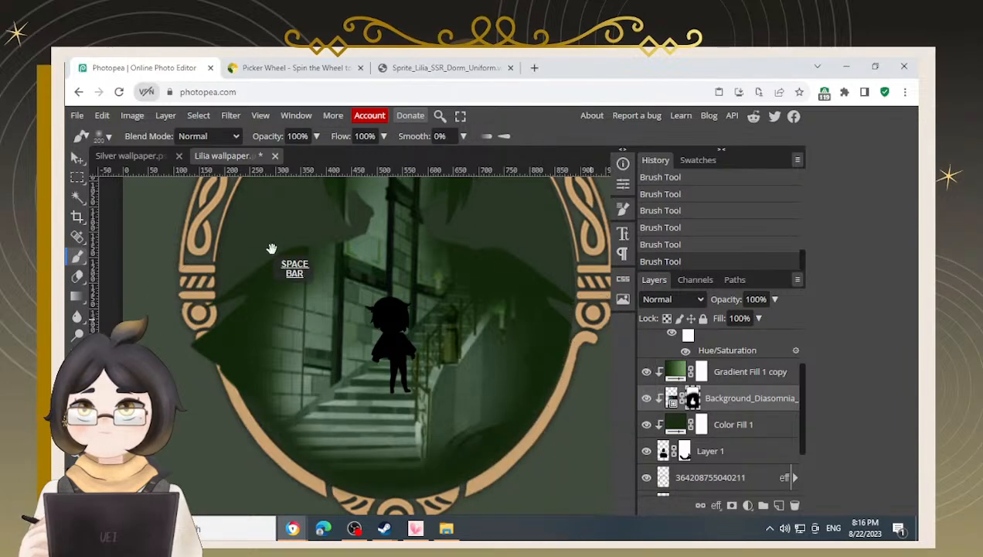
Continue masking the staircase background around the large silhouette's head and along the frame's right side
{"action": "left_click_drag", "start_coordinate": [271, 248], "coordinate": [247, 319]}
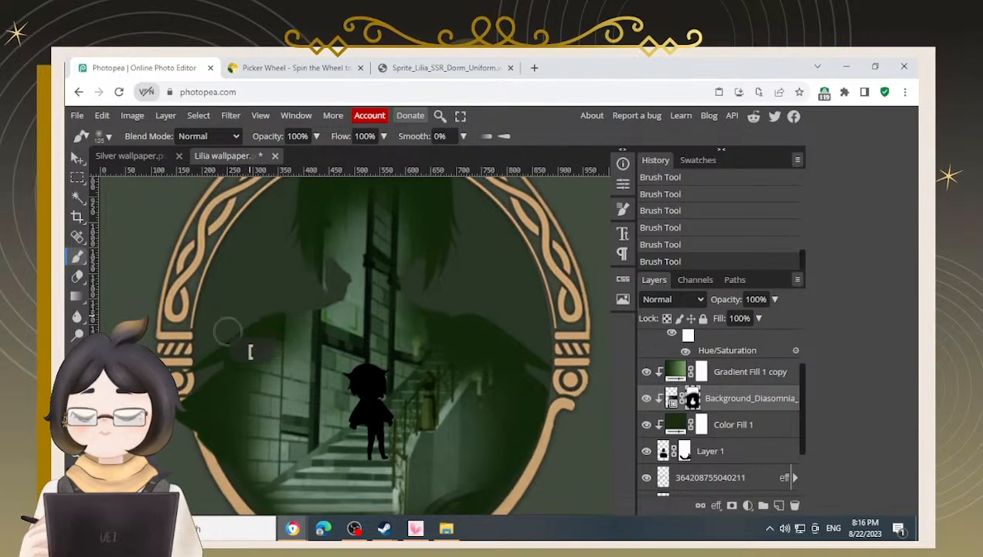
{"action": "mouse_move", "coordinate": [258, 312]}
{"action": "left_mouse_down"}
{"action": "mouse_move", "coordinate": [315, 297]}
{"action": "mouse_move", "coordinate": [290, 316]}
{"action": "mouse_move", "coordinate": [332, 285]}
{"action": "mouse_move", "coordinate": [326, 296]}
{"action": "mouse_move", "coordinate": [334, 279]}
{"action": "mouse_move", "coordinate": [283, 264]}
{"action": "left_mouse_up"}
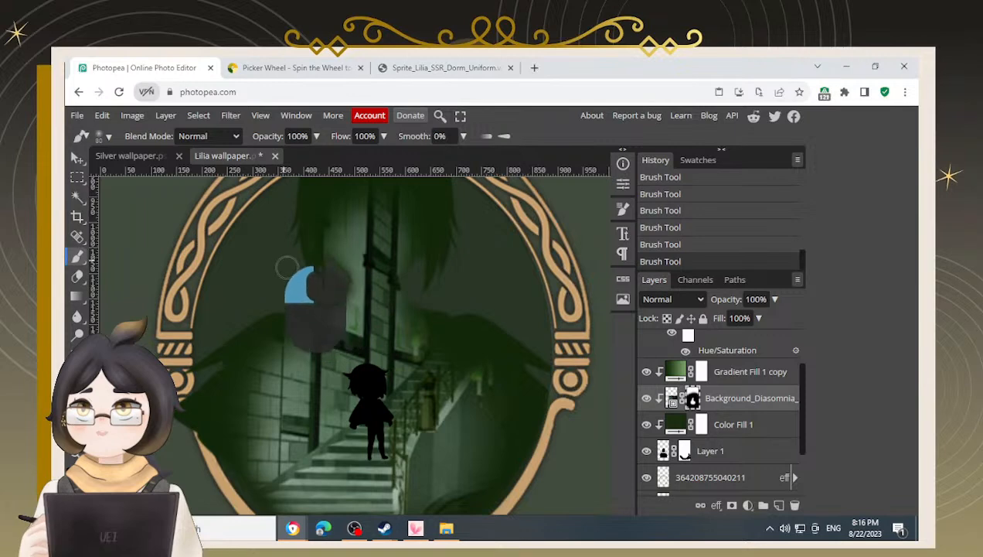
{"action": "mouse_move", "coordinate": [402, 260]}
{"action": "left_mouse_down"}
{"action": "mouse_move", "coordinate": [369, 268]}
{"action": "mouse_move", "coordinate": [384, 291]}
{"action": "mouse_move", "coordinate": [397, 270]}
{"action": "mouse_move", "coordinate": [378, 297]}
{"action": "mouse_move", "coordinate": [386, 306]}
{"action": "mouse_move", "coordinate": [479, 315]}
{"action": "mouse_move", "coordinate": [426, 300]}
{"action": "left_mouse_up"}
{"action": "key", "text": "space"}
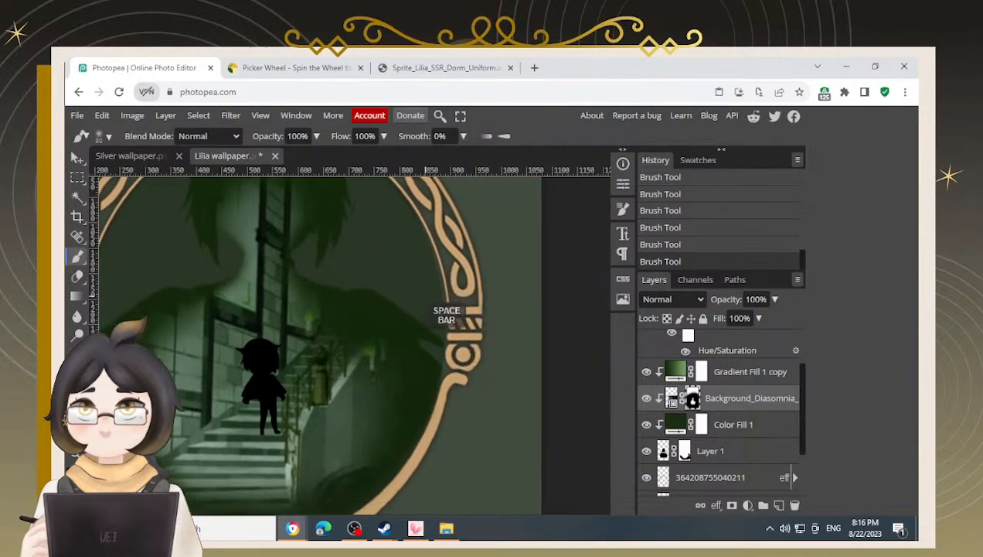
{"action": "mouse_move", "coordinate": [356, 322]}
{"action": "left_mouse_down"}
{"action": "mouse_move", "coordinate": [321, 349]}
{"action": "mouse_move", "coordinate": [332, 364]}
{"action": "mouse_move", "coordinate": [313, 350]}
{"action": "mouse_move", "coordinate": [328, 359]}
{"action": "mouse_move", "coordinate": [338, 410]}
{"action": "left_mouse_up"}
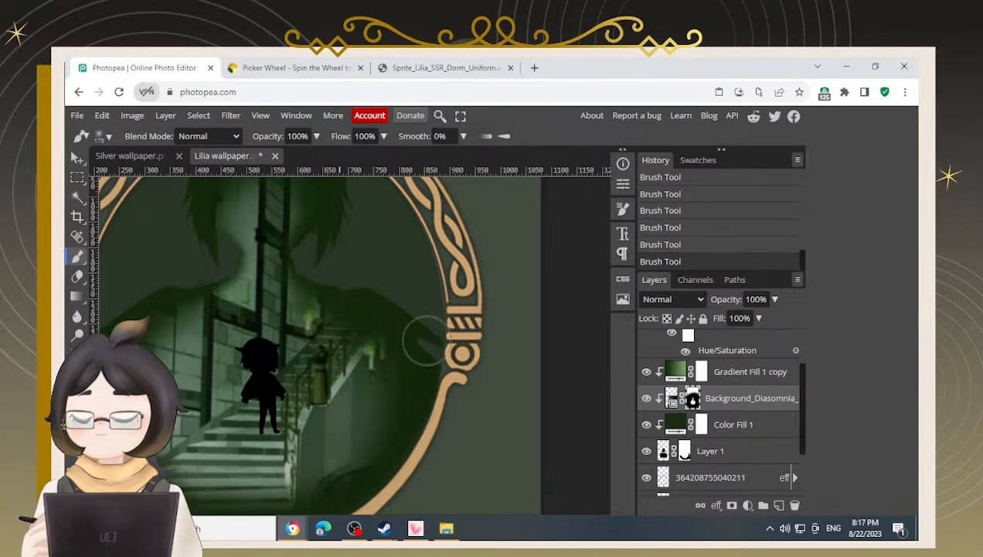
{"action": "mouse_move", "coordinate": [346, 263]}
{"action": "left_mouse_down"}
{"action": "mouse_move", "coordinate": [360, 331]}
{"action": "mouse_move", "coordinate": [362, 318]}
{"action": "left_mouse_up"}
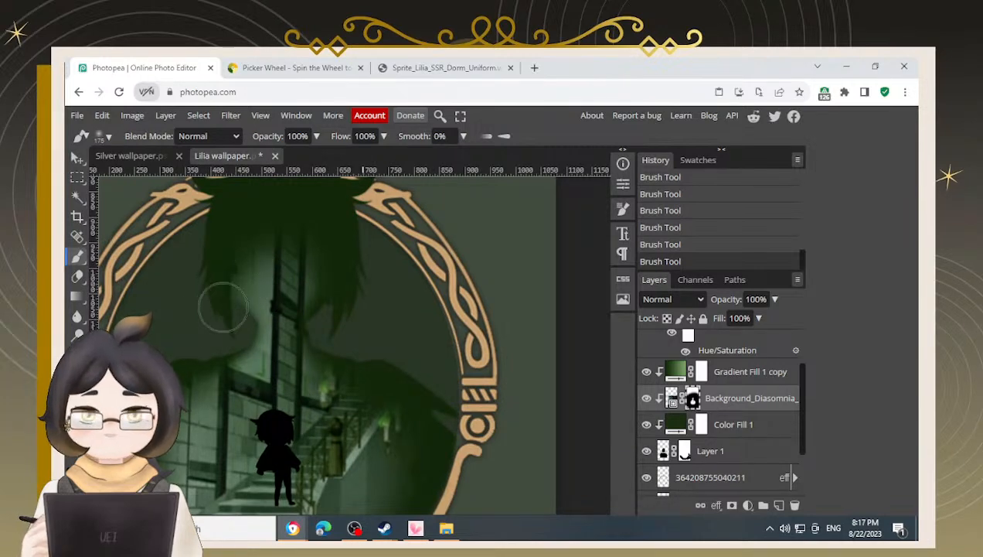
{"action": "left_click_drag", "start_coordinate": [303, 267], "coordinate": [329, 303]}
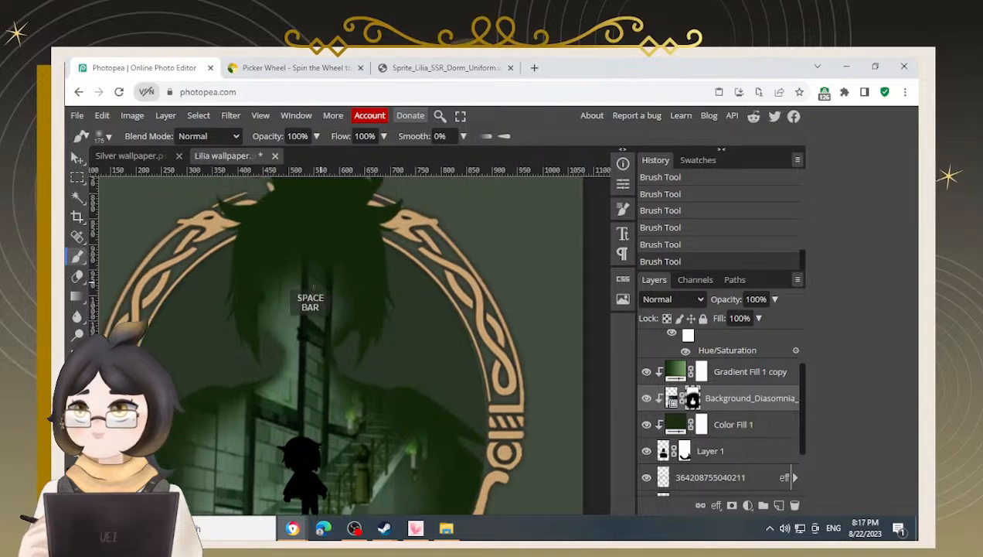
{"action": "mouse_move", "coordinate": [246, 250]}
{"action": "left_mouse_down"}
{"action": "mouse_move", "coordinate": [360, 218]}
{"action": "mouse_move", "coordinate": [394, 236]}
{"action": "mouse_move", "coordinate": [249, 258]}
{"action": "mouse_move", "coordinate": [257, 257]}
{"action": "mouse_move", "coordinate": [392, 243]}
{"action": "mouse_move", "coordinate": [240, 253]}
{"action": "left_mouse_up"}
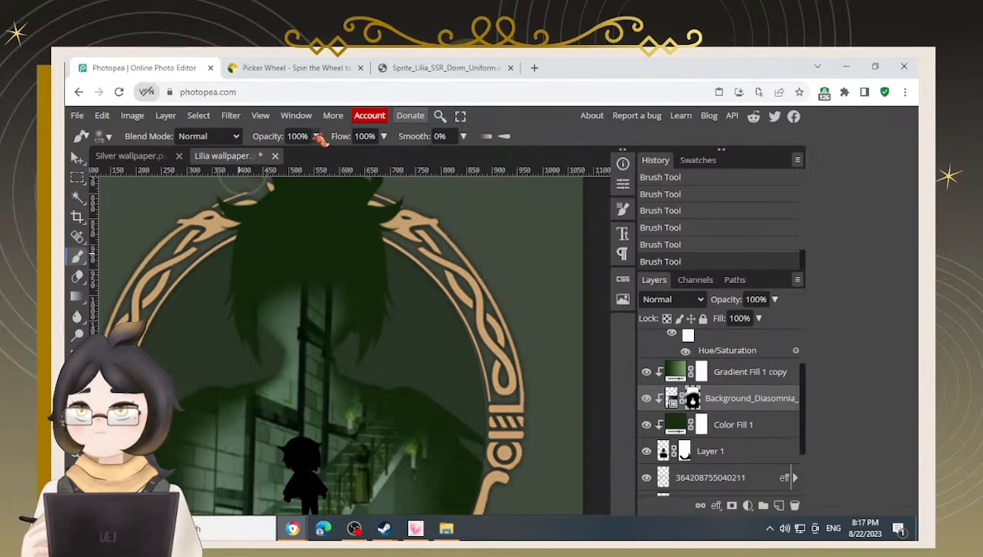
Lower the brush opacity to 42% and softly mask the background around the silhouette's hair and upper-left frame
{"action": "mouse_move", "coordinate": [317, 137]}
{"action": "left_mouse_down"}
{"action": "mouse_move", "coordinate": [290, 164]}
{"action": "mouse_move", "coordinate": [257, 285]}
{"action": "mouse_move", "coordinate": [320, 257]}
{"action": "mouse_move", "coordinate": [372, 249]}
{"action": "mouse_move", "coordinate": [253, 270]}
{"action": "mouse_move", "coordinate": [338, 278]}
{"action": "mouse_move", "coordinate": [255, 285]}
{"action": "mouse_move", "coordinate": [317, 262]}
{"action": "mouse_move", "coordinate": [289, 280]}
{"action": "mouse_move", "coordinate": [252, 280]}
{"action": "mouse_move", "coordinate": [294, 276]}
{"action": "mouse_move", "coordinate": [330, 299]}
{"action": "mouse_move", "coordinate": [242, 298]}
{"action": "mouse_move", "coordinate": [373, 281]}
{"action": "mouse_move", "coordinate": [315, 286]}
{"action": "mouse_move", "coordinate": [285, 273]}
{"action": "mouse_move", "coordinate": [350, 280]}
{"action": "mouse_move", "coordinate": [222, 289]}
{"action": "mouse_move", "coordinate": [232, 276]}
{"action": "mouse_move", "coordinate": [354, 265]}
{"action": "mouse_move", "coordinate": [325, 275]}
{"action": "mouse_move", "coordinate": [339, 290]}
{"action": "mouse_move", "coordinate": [310, 289]}
{"action": "mouse_move", "coordinate": [378, 278]}
{"action": "mouse_move", "coordinate": [246, 284]}
{"action": "mouse_move", "coordinate": [411, 279]}
{"action": "mouse_move", "coordinate": [307, 272]}
{"action": "mouse_move", "coordinate": [339, 284]}
{"action": "left_mouse_up"}
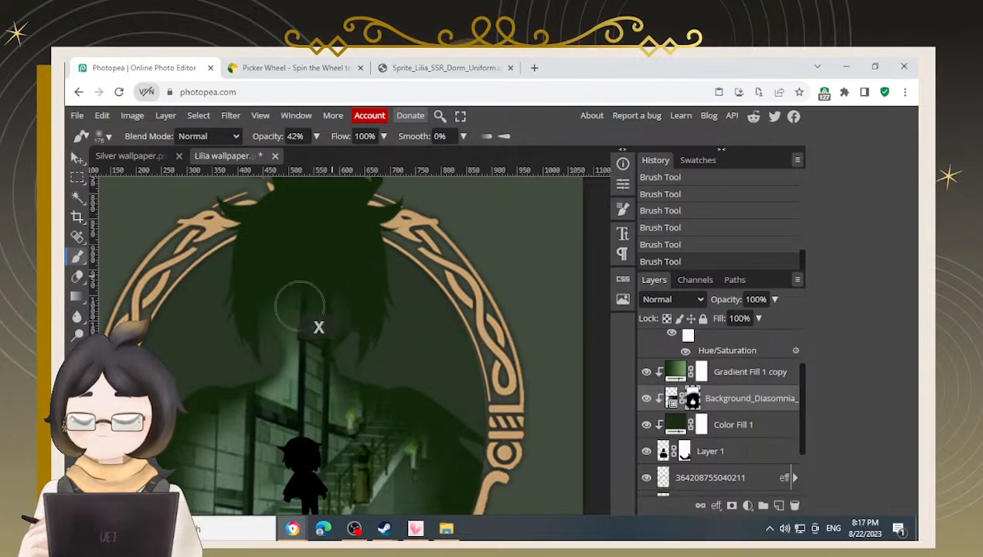
{"action": "mouse_move", "coordinate": [241, 280]}
{"action": "left_mouse_down"}
{"action": "mouse_move", "coordinate": [413, 219]}
{"action": "mouse_move", "coordinate": [245, 240]}
{"action": "mouse_move", "coordinate": [357, 247]}
{"action": "mouse_move", "coordinate": [203, 284]}
{"action": "mouse_move", "coordinate": [316, 264]}
{"action": "mouse_move", "coordinate": [285, 266]}
{"action": "mouse_move", "coordinate": [240, 305]}
{"action": "mouse_move", "coordinate": [411, 285]}
{"action": "left_mouse_up"}
{"action": "key", "text": "space"}
{"action": "left_click_drag", "start_coordinate": [382, 333], "coordinate": [347, 310]}
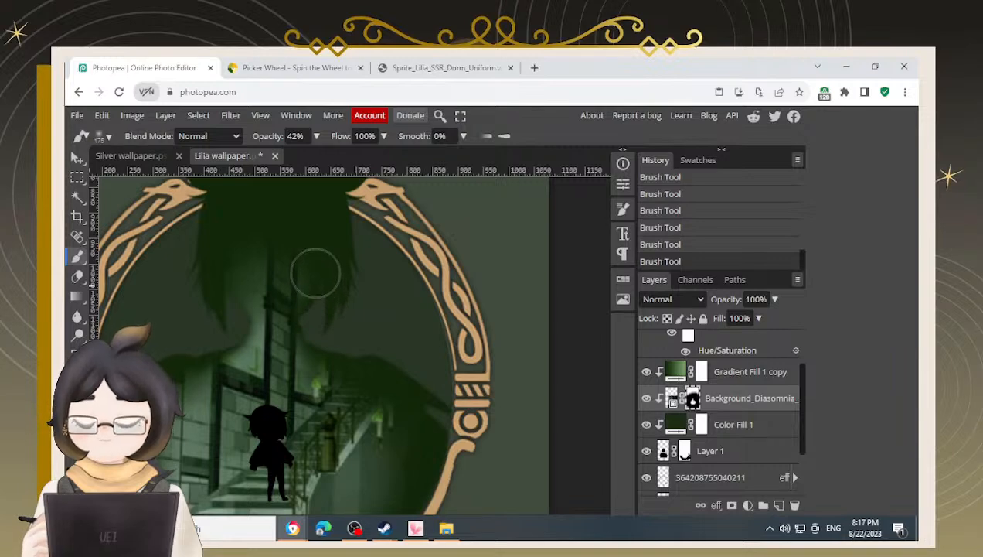
{"action": "left_click_drag", "start_coordinate": [353, 291], "coordinate": [364, 282]}
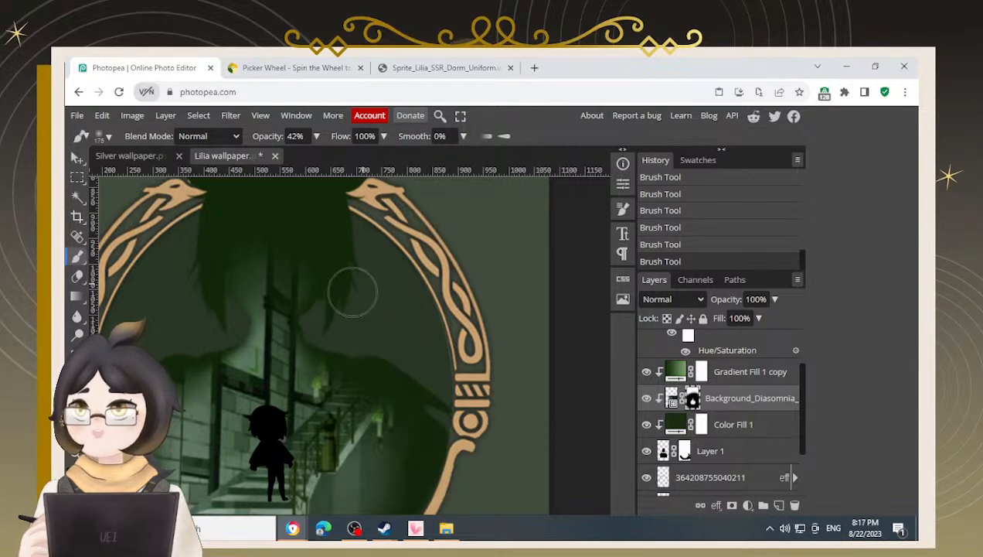
{"action": "mouse_move", "coordinate": [311, 230]}
{"action": "left_mouse_down"}
{"action": "mouse_move", "coordinate": [325, 208]}
{"action": "mouse_move", "coordinate": [228, 277]}
{"action": "mouse_move", "coordinate": [193, 282]}
{"action": "left_mouse_up"}
{"action": "mouse_move", "coordinate": [259, 272]}
{"action": "left_mouse_down"}
{"action": "mouse_move", "coordinate": [296, 270]}
{"action": "mouse_move", "coordinate": [286, 259]}
{"action": "left_mouse_up"}
{"action": "mouse_move", "coordinate": [352, 243]}
{"action": "left_mouse_down"}
{"action": "mouse_move", "coordinate": [353, 269]}
{"action": "mouse_move", "coordinate": [380, 273]}
{"action": "mouse_move", "coordinate": [322, 245]}
{"action": "mouse_move", "coordinate": [245, 241]}
{"action": "mouse_move", "coordinate": [197, 263]}
{"action": "mouse_move", "coordinate": [245, 252]}
{"action": "mouse_move", "coordinate": [185, 287]}
{"action": "mouse_move", "coordinate": [222, 264]}
{"action": "mouse_move", "coordinate": [312, 239]}
{"action": "mouse_move", "coordinate": [190, 270]}
{"action": "mouse_move", "coordinate": [302, 242]}
{"action": "mouse_move", "coordinate": [198, 280]}
{"action": "mouse_move", "coordinate": [263, 263]}
{"action": "left_mouse_up"}
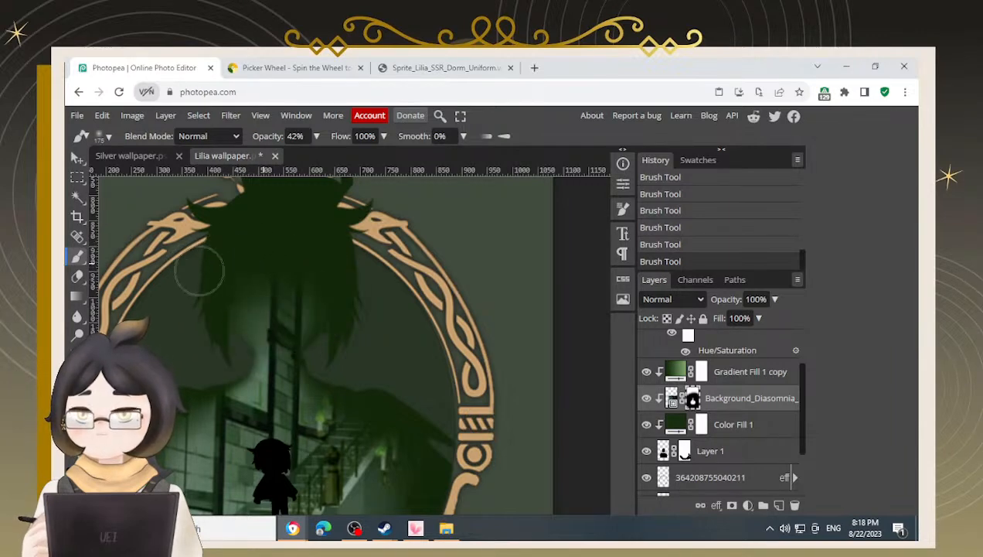
{"action": "mouse_move", "coordinate": [222, 292]}
{"action": "left_mouse_down"}
{"action": "mouse_move", "coordinate": [248, 260]}
{"action": "mouse_move", "coordinate": [337, 225]}
{"action": "mouse_move", "coordinate": [214, 274]}
{"action": "mouse_move", "coordinate": [279, 237]}
{"action": "mouse_move", "coordinate": [221, 281]}
{"action": "mouse_move", "coordinate": [250, 266]}
{"action": "left_mouse_up"}
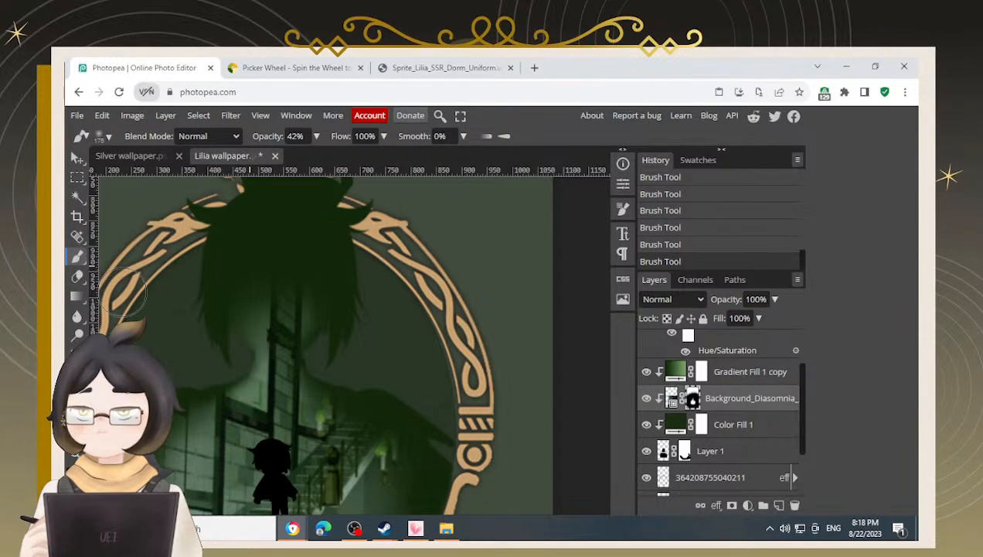
Blend the background mask at 42% opacity along the frame's lower and left inner edges, alternating black and white
{"action": "key", "text": "space"}
{"action": "left_click_drag", "start_coordinate": [401, 317], "coordinate": [381, 248]}
{"action": "key", "text": "x"}
{"action": "left_click_drag", "start_coordinate": [305, 400], "coordinate": [342, 419]}
{"action": "key", "text": "x"}
{"action": "key", "text": "space"}
{"action": "mouse_move", "coordinate": [440, 431]}
{"action": "left_mouse_down"}
{"action": "mouse_move", "coordinate": [470, 354]}
{"action": "mouse_move", "coordinate": [437, 444]}
{"action": "left_mouse_up"}
{"action": "key", "text": "space"}
{"action": "left_click_drag", "start_coordinate": [437, 407], "coordinate": [496, 348]}
{"action": "mouse_move", "coordinate": [529, 319]}
{"action": "left_mouse_down"}
{"action": "mouse_move", "coordinate": [479, 377]}
{"action": "mouse_move", "coordinate": [402, 432]}
{"action": "mouse_move", "coordinate": [227, 437]}
{"action": "mouse_move", "coordinate": [181, 425]}
{"action": "left_mouse_up"}
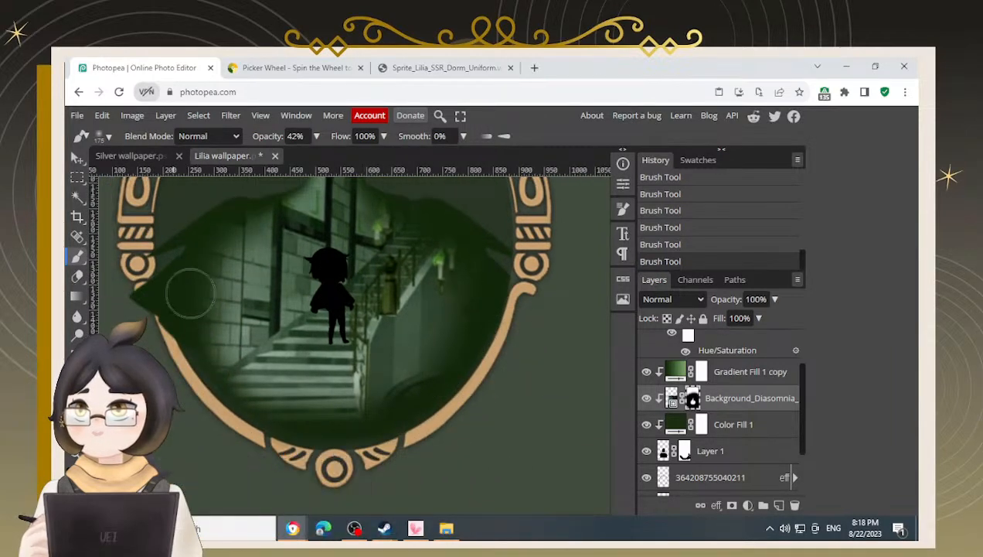
{"action": "mouse_move", "coordinate": [198, 243]}
{"action": "left_mouse_down"}
{"action": "mouse_move", "coordinate": [180, 318]}
{"action": "mouse_move", "coordinate": [200, 406]}
{"action": "mouse_move", "coordinate": [228, 432]}
{"action": "mouse_move", "coordinate": [164, 267]}
{"action": "left_mouse_up"}
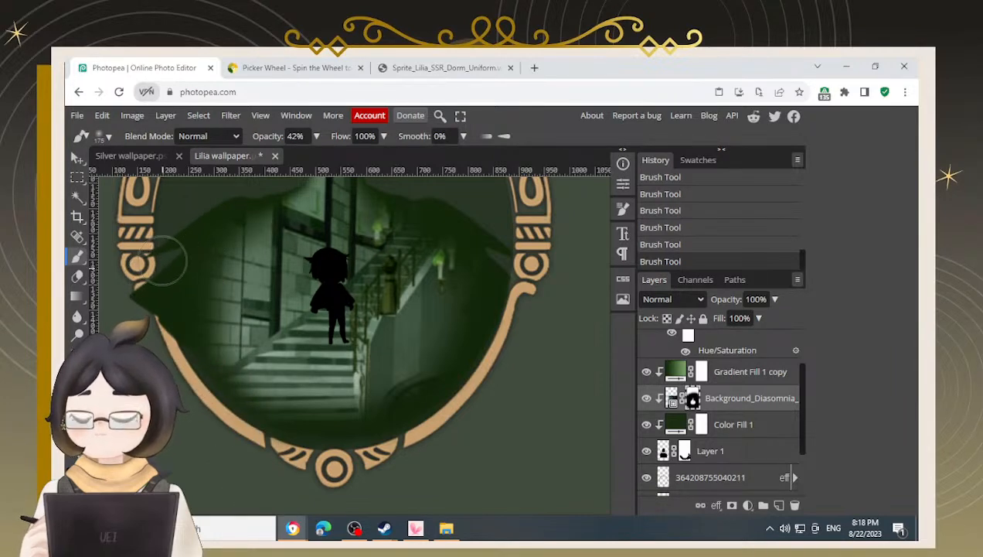
{"action": "mouse_move", "coordinate": [217, 205]}
{"action": "left_mouse_down"}
{"action": "mouse_move", "coordinate": [186, 269]}
{"action": "mouse_move", "coordinate": [192, 387]}
{"action": "left_mouse_up"}
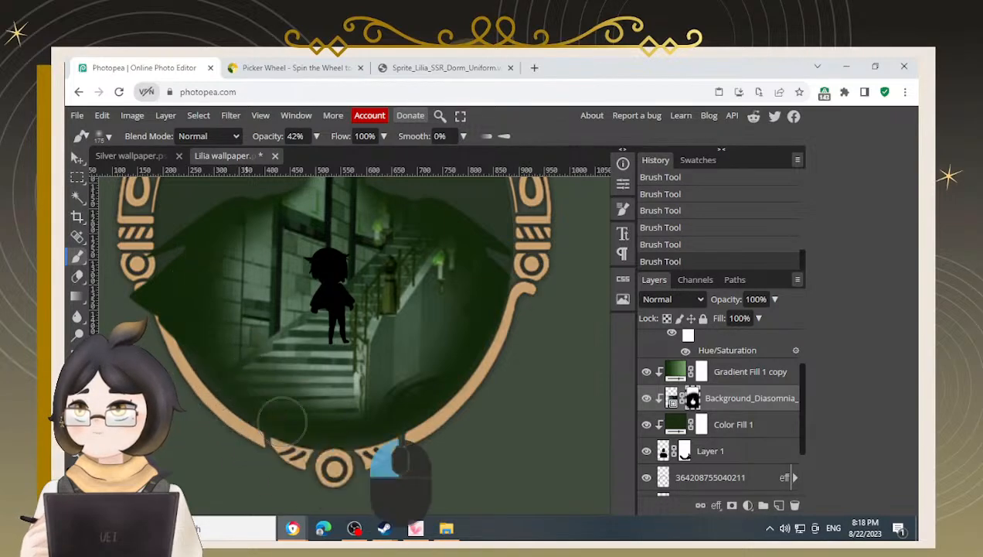
Continue softening the background mask around the lower-left of the frame, switching colours while panning
{"action": "mouse_move", "coordinate": [469, 389]}
{"action": "left_mouse_down"}
{"action": "mouse_move", "coordinate": [480, 359]}
{"action": "mouse_move", "coordinate": [344, 451]}
{"action": "mouse_move", "coordinate": [255, 470]}
{"action": "mouse_move", "coordinate": [210, 433]}
{"action": "left_mouse_up"}
{"action": "key", "text": "space"}
{"action": "left_click_drag", "start_coordinate": [202, 271], "coordinate": [211, 334]}
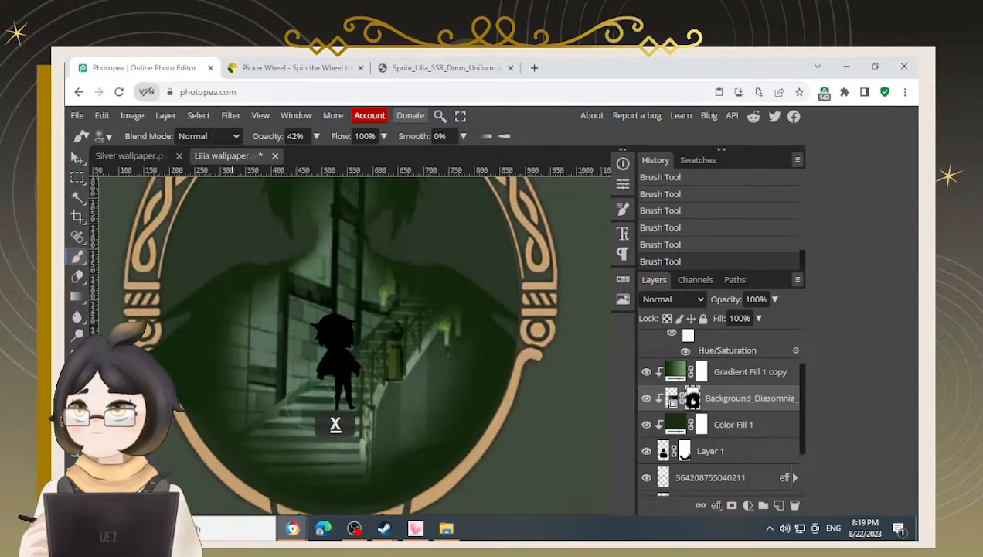
{"action": "mouse_move", "coordinate": [387, 418]}
{"action": "left_mouse_down"}
{"action": "mouse_move", "coordinate": [423, 377]}
{"action": "mouse_move", "coordinate": [426, 345]}
{"action": "mouse_move", "coordinate": [397, 344]}
{"action": "mouse_move", "coordinate": [294, 424]}
{"action": "mouse_move", "coordinate": [271, 418]}
{"action": "mouse_move", "coordinate": [261, 388]}
{"action": "mouse_move", "coordinate": [285, 345]}
{"action": "left_mouse_up"}
{"action": "key", "text": "x"}
{"action": "mouse_move", "coordinate": [191, 323]}
{"action": "left_mouse_down"}
{"action": "mouse_move", "coordinate": [170, 352]}
{"action": "mouse_move", "coordinate": [190, 324]}
{"action": "mouse_move", "coordinate": [154, 425]}
{"action": "mouse_move", "coordinate": [161, 381]}
{"action": "left_mouse_up"}
{"action": "key", "text": "space"}
{"action": "mouse_move", "coordinate": [170, 417]}
{"action": "left_mouse_down"}
{"action": "mouse_move", "coordinate": [184, 442]}
{"action": "mouse_move", "coordinate": [227, 468]}
{"action": "mouse_move", "coordinate": [239, 445]}
{"action": "left_mouse_up"}
Return to the silhouette layer's mask, set brush opacity back to 100%, and paint along the frame's left edge
{"action": "left_click", "coordinate": [685, 451]}
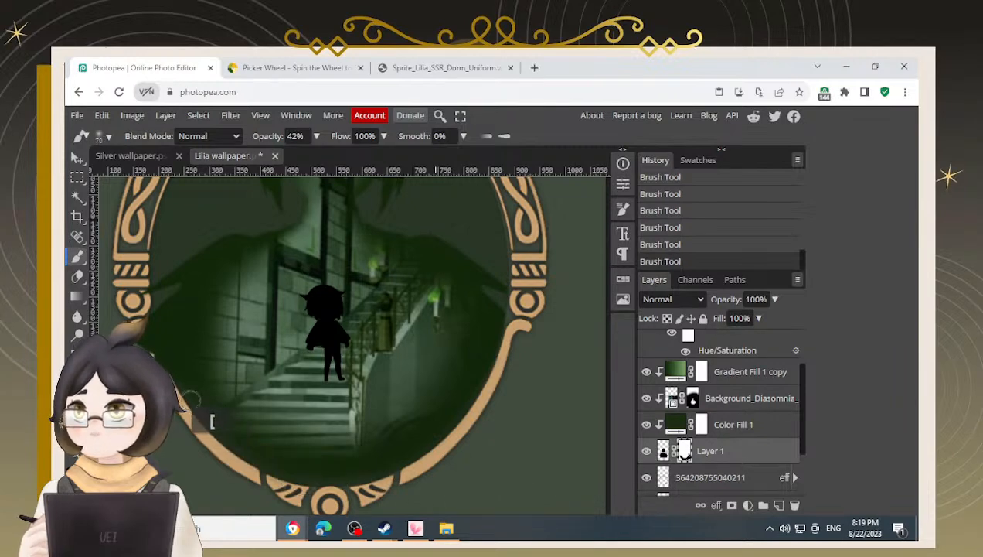
{"action": "left_click_drag", "start_coordinate": [191, 396], "coordinate": [200, 371]}
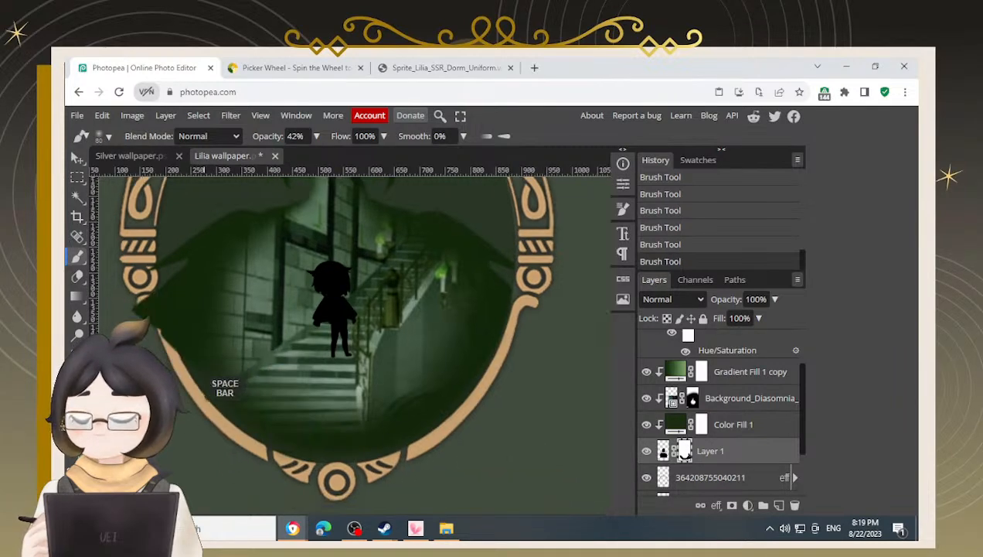
{"action": "scroll", "coordinate": [180, 377], "scroll_direction": "up", "scroll_amount": 4}
{"action": "mouse_move", "coordinate": [225, 320]}
{"action": "left_mouse_down"}
{"action": "mouse_move", "coordinate": [220, 340]}
{"action": "mouse_move", "coordinate": [239, 352]}
{"action": "mouse_move", "coordinate": [264, 351]}
{"action": "mouse_move", "coordinate": [261, 327]}
{"action": "left_mouse_up"}
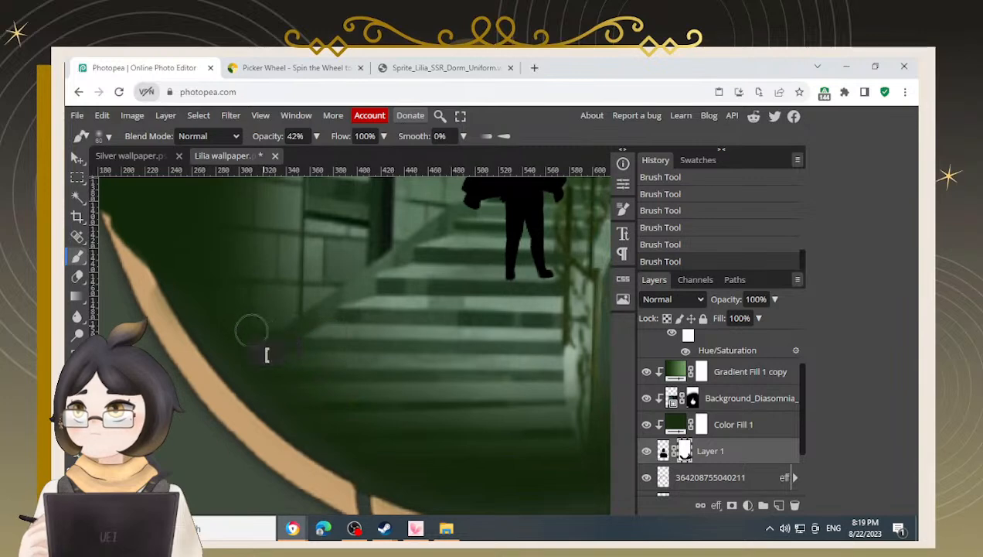
{"action": "left_click_drag", "start_coordinate": [317, 137], "coordinate": [329, 158]}
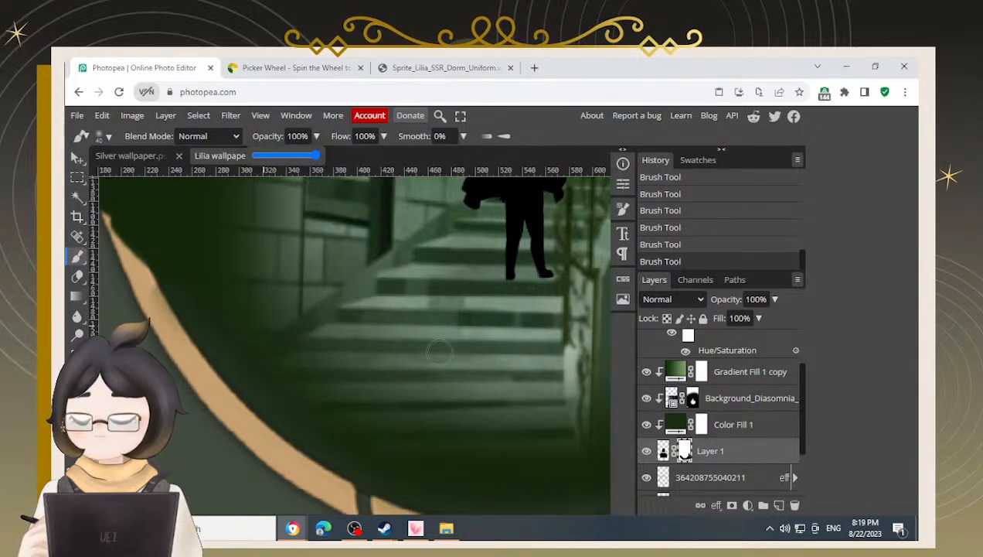
{"action": "mouse_move", "coordinate": [205, 281]}
{"action": "left_mouse_down"}
{"action": "mouse_move", "coordinate": [225, 312]}
{"action": "mouse_move", "coordinate": [190, 272]}
{"action": "mouse_move", "coordinate": [238, 331]}
{"action": "mouse_move", "coordinate": [211, 294]}
{"action": "mouse_move", "coordinate": [224, 316]}
{"action": "mouse_move", "coordinate": [206, 305]}
{"action": "mouse_move", "coordinate": [218, 330]}
{"action": "mouse_move", "coordinate": [297, 422]}
{"action": "mouse_move", "coordinate": [316, 392]}
{"action": "mouse_move", "coordinate": [270, 368]}
{"action": "left_mouse_up"}
Refine the silhouette mask along the frame's bottom ornament, panning across the lower edge
{"action": "key", "text": "space"}
{"action": "mouse_move", "coordinate": [194, 372]}
{"action": "left_mouse_down"}
{"action": "mouse_move", "coordinate": [289, 434]}
{"action": "mouse_move", "coordinate": [353, 446]}
{"action": "left_mouse_up"}
{"action": "mouse_move", "coordinate": [235, 467]}
{"action": "left_mouse_down"}
{"action": "mouse_move", "coordinate": [220, 450]}
{"action": "mouse_move", "coordinate": [238, 464]}
{"action": "left_mouse_up"}
{"action": "mouse_move", "coordinate": [225, 373]}
{"action": "left_mouse_down"}
{"action": "mouse_move", "coordinate": [319, 424]}
{"action": "mouse_move", "coordinate": [484, 423]}
{"action": "left_mouse_up"}
{"action": "left_click_drag", "start_coordinate": [395, 372], "coordinate": [264, 354]}
{"action": "mouse_move", "coordinate": [455, 389]}
{"action": "left_mouse_down"}
{"action": "mouse_move", "coordinate": [307, 448]}
{"action": "mouse_move", "coordinate": [423, 404]}
{"action": "mouse_move", "coordinate": [400, 411]}
{"action": "mouse_move", "coordinate": [435, 416]}
{"action": "mouse_move", "coordinate": [386, 445]}
{"action": "mouse_move", "coordinate": [302, 449]}
{"action": "mouse_move", "coordinate": [309, 475]}
{"action": "left_mouse_up"}
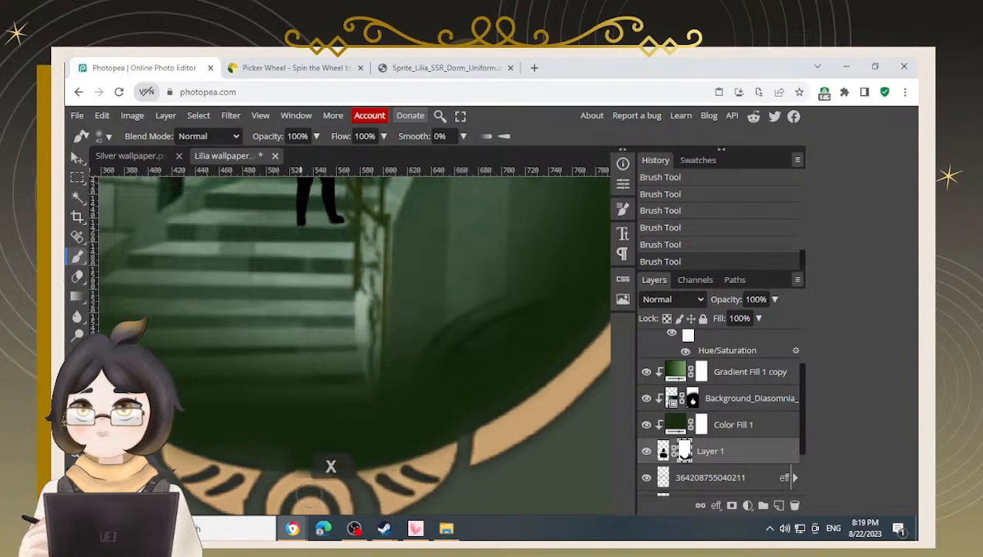
{"action": "left_click", "coordinate": [309, 494]}
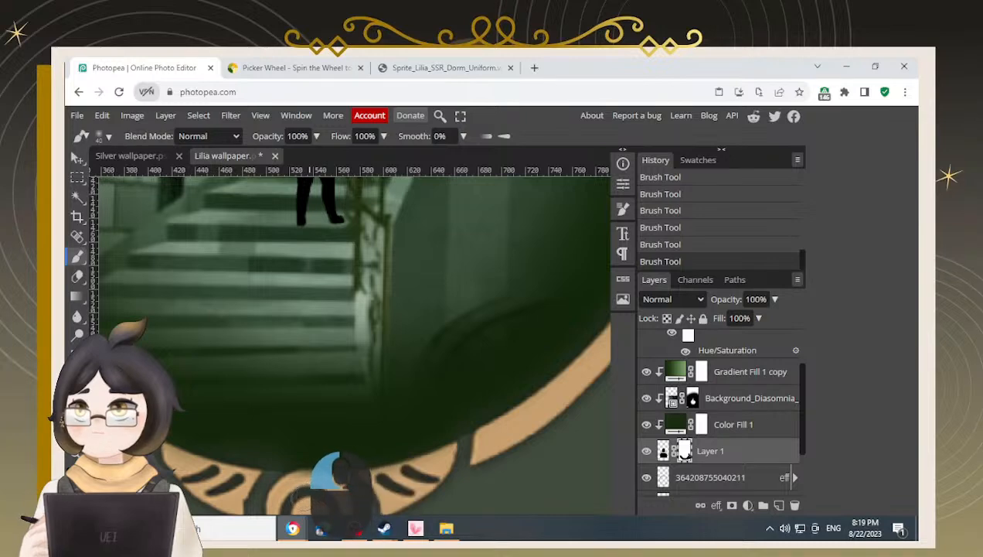
{"action": "left_click_drag", "start_coordinate": [308, 490], "coordinate": [323, 449]}
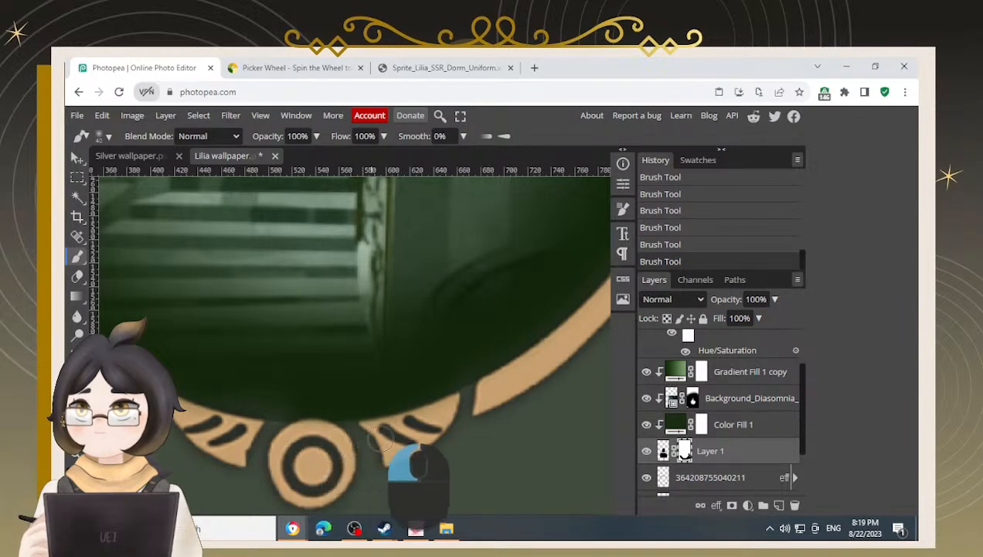
Continue refining the silhouette layer's mask along the frame's bottom ornament and lower-left inner edge, swapping between black and white
{"action": "left_click_drag", "start_coordinate": [468, 408], "coordinate": [483, 406]}
{"action": "mouse_move", "coordinate": [537, 352]}
{"action": "left_mouse_down"}
{"action": "mouse_move", "coordinate": [361, 474]}
{"action": "mouse_move", "coordinate": [316, 490]}
{"action": "left_mouse_up"}
{"action": "left_click_drag", "start_coordinate": [501, 244], "coordinate": [465, 402]}
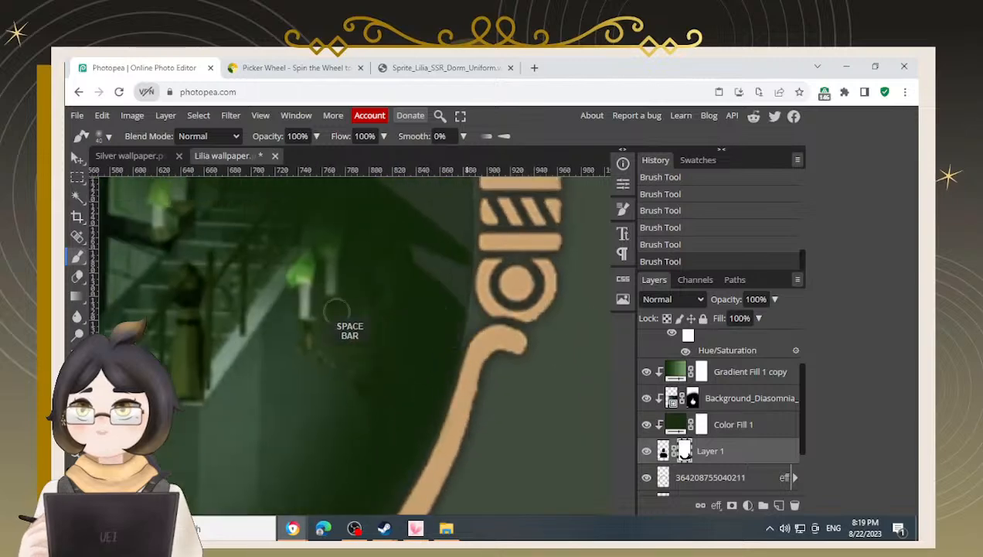
{"action": "left_click_drag", "start_coordinate": [329, 311], "coordinate": [598, 371]}
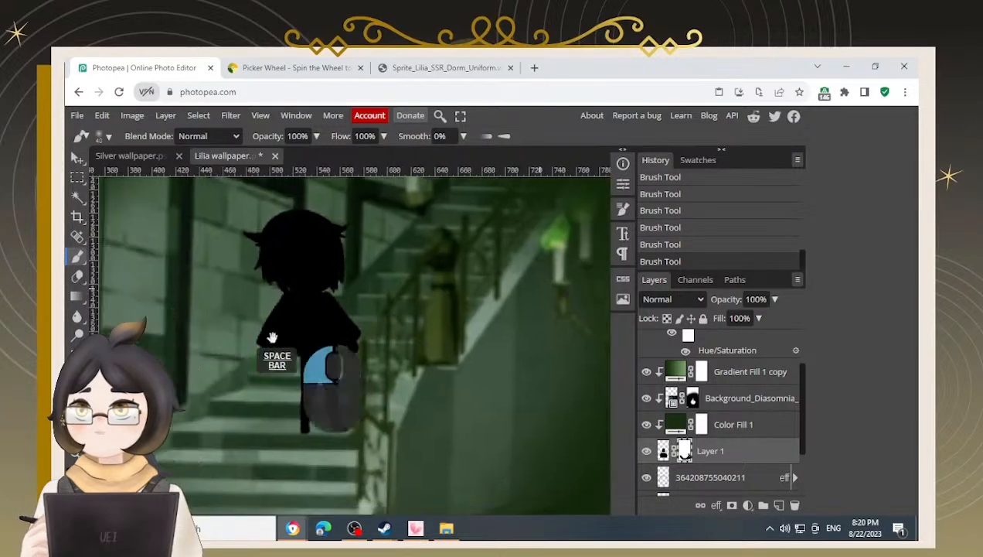
{"action": "left_click_drag", "start_coordinate": [235, 345], "coordinate": [440, 314]}
{"action": "left_click_drag", "start_coordinate": [228, 411], "coordinate": [297, 358]}
{"action": "key", "text": "x"}
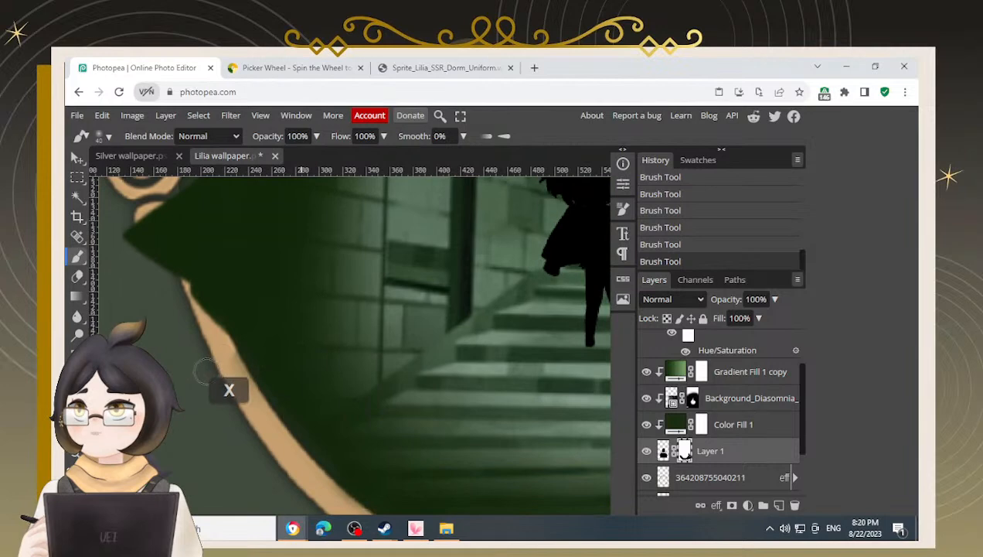
{"action": "mouse_move", "coordinate": [209, 374]}
{"action": "left_mouse_down"}
{"action": "mouse_move", "coordinate": [203, 364]}
{"action": "mouse_move", "coordinate": [219, 366]}
{"action": "mouse_move", "coordinate": [189, 321]}
{"action": "left_mouse_up"}
{"action": "mouse_move", "coordinate": [250, 424]}
{"action": "left_mouse_down"}
{"action": "mouse_move", "coordinate": [195, 372]}
{"action": "mouse_move", "coordinate": [273, 446]}
{"action": "left_mouse_up"}
{"action": "mouse_move", "coordinate": [215, 379]}
{"action": "left_mouse_down"}
{"action": "mouse_move", "coordinate": [273, 435]}
{"action": "mouse_move", "coordinate": [211, 426]}
{"action": "left_mouse_up"}
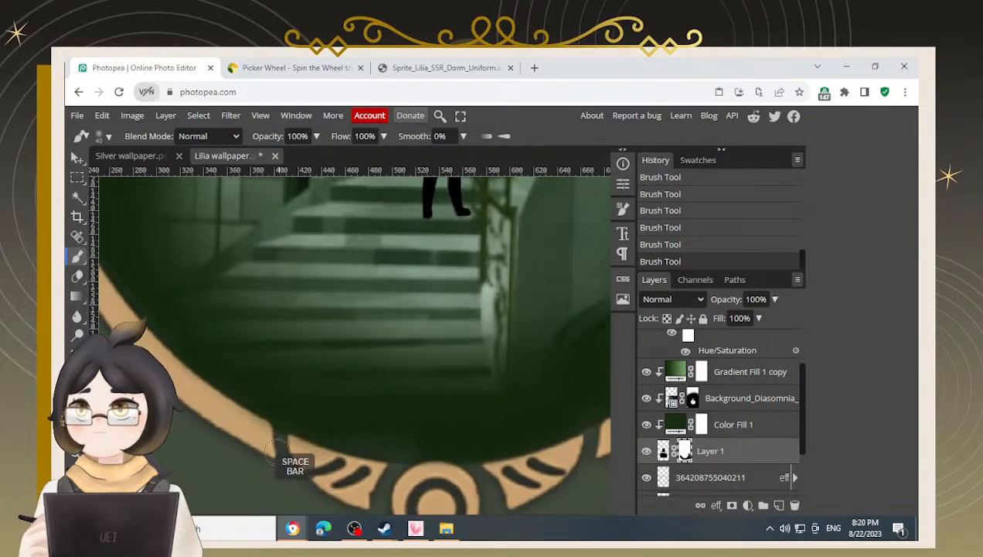
Refine the silhouette mask along the frame's lower-right inner edge, alternating black and white between strokes
{"action": "left_click_drag", "start_coordinate": [354, 481], "coordinate": [280, 454]}
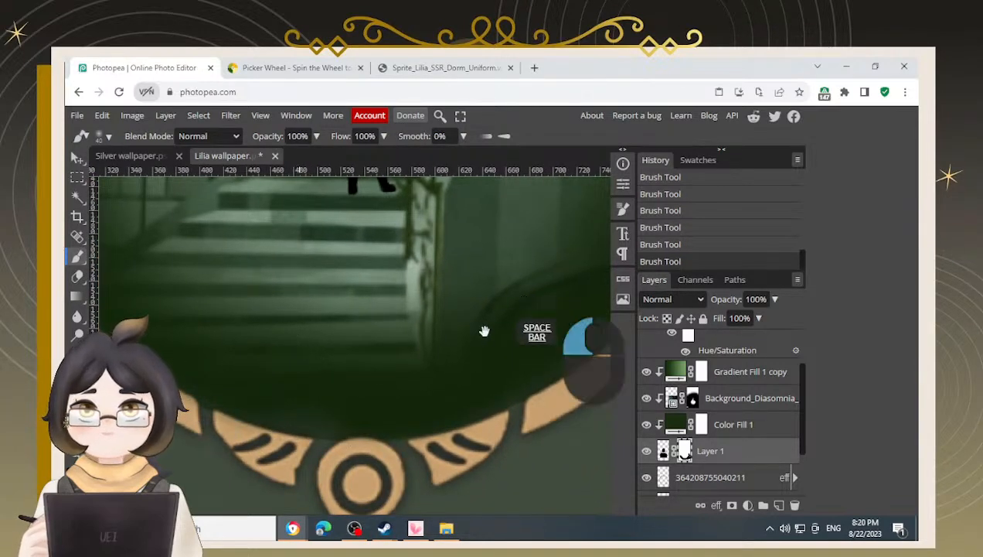
{"action": "left_click_drag", "start_coordinate": [502, 323], "coordinate": [379, 456]}
{"action": "left_click_drag", "start_coordinate": [370, 201], "coordinate": [402, 213]}
{"action": "mouse_move", "coordinate": [382, 450]}
{"action": "left_mouse_down"}
{"action": "mouse_move", "coordinate": [365, 305]}
{"action": "mouse_move", "coordinate": [391, 353]}
{"action": "mouse_move", "coordinate": [329, 356]}
{"action": "mouse_move", "coordinate": [478, 237]}
{"action": "left_mouse_up"}
{"action": "scroll", "coordinate": [391, 354], "scroll_direction": "up", "scroll_amount": 2, "text": "alt"}
{"action": "key", "text": "x"}
{"action": "scroll", "coordinate": [461, 275], "scroll_direction": "down", "scroll_amount": 5, "text": "alt"}
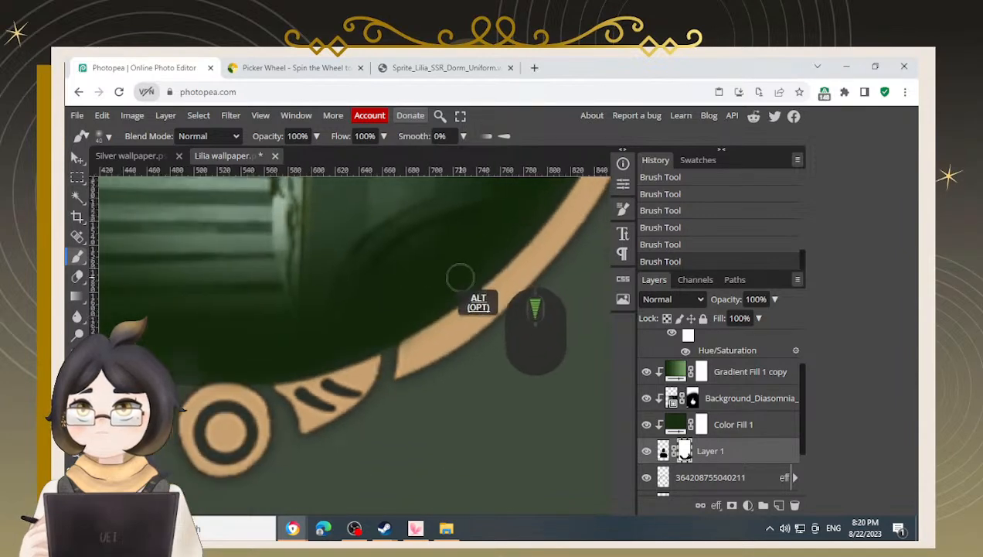
{"action": "mouse_move", "coordinate": [539, 212]}
{"action": "left_mouse_down"}
{"action": "mouse_move", "coordinate": [445, 272]}
{"action": "mouse_move", "coordinate": [414, 275]}
{"action": "mouse_move", "coordinate": [428, 259]}
{"action": "mouse_move", "coordinate": [358, 351]}
{"action": "left_mouse_up"}
{"action": "scroll", "coordinate": [436, 267], "scroll_direction": "up", "scroll_amount": 2, "text": "alt"}
{"action": "key", "text": "x"}
{"action": "mouse_move", "coordinate": [464, 269]}
{"action": "left_mouse_down"}
{"action": "mouse_move", "coordinate": [445, 317]}
{"action": "mouse_move", "coordinate": [322, 443]}
{"action": "left_mouse_up"}
{"action": "scroll", "coordinate": [464, 302], "scroll_direction": "down", "scroll_amount": 3, "text": "alt"}
{"action": "left_click_drag", "start_coordinate": [202, 348], "coordinate": [286, 361]}
{"action": "scroll", "coordinate": [417, 263], "scroll_direction": "down", "scroll_amount": 2, "text": "alt"}
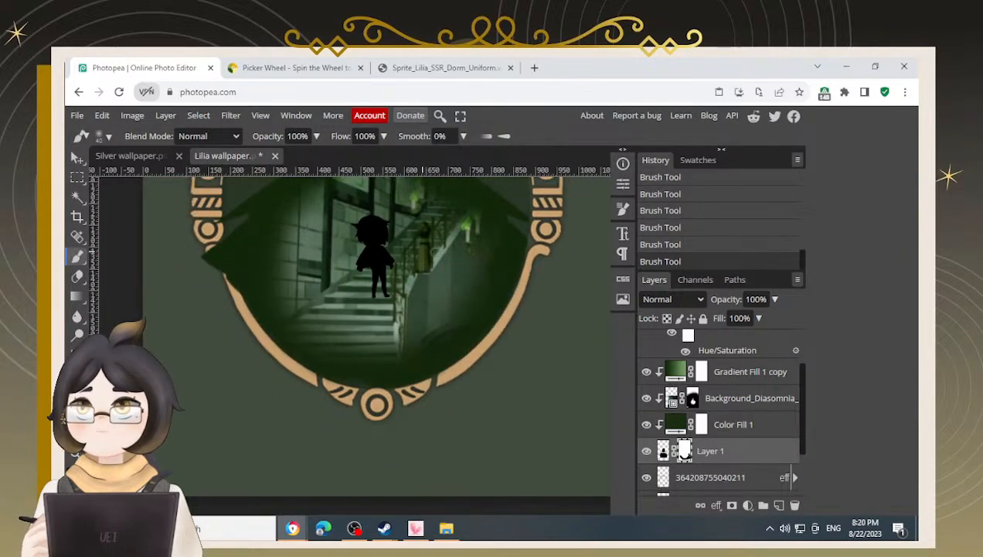
{"action": "left_click_drag", "start_coordinate": [364, 265], "coordinate": [321, 385]}
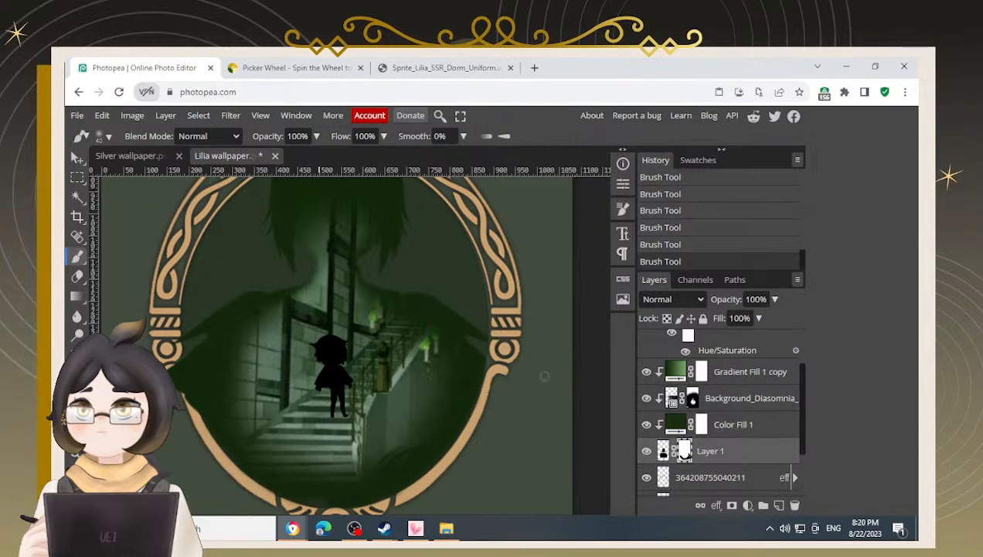
{"action": "scroll", "coordinate": [507, 340], "scroll_direction": "up", "scroll_amount": 4}
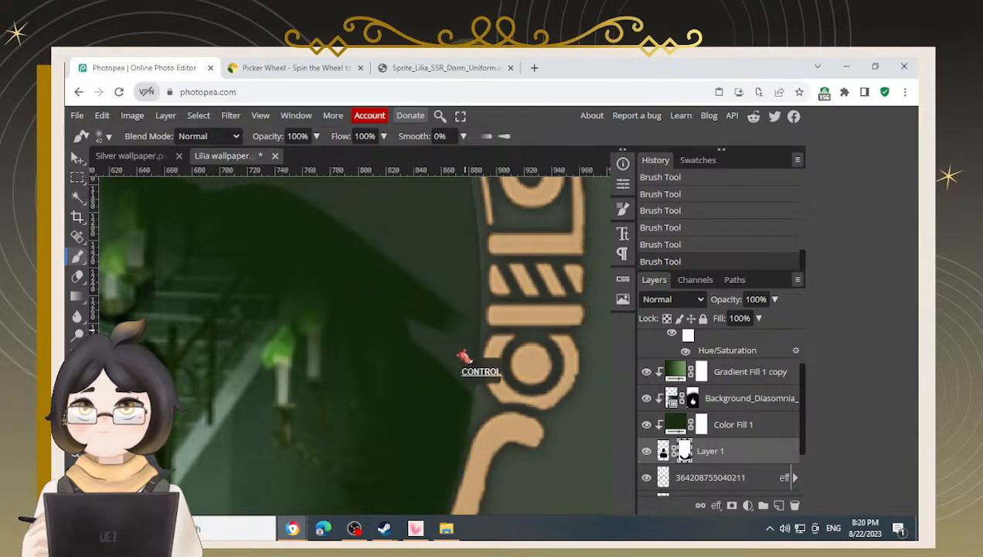
Undo the last stroke and touch up the silhouette mask beside the frame's right-side ornament with a smaller brush
{"action": "key", "text": "ctrl+z"}
{"action": "key", "text": "x"}
{"action": "left_click", "coordinate": [476, 341]}
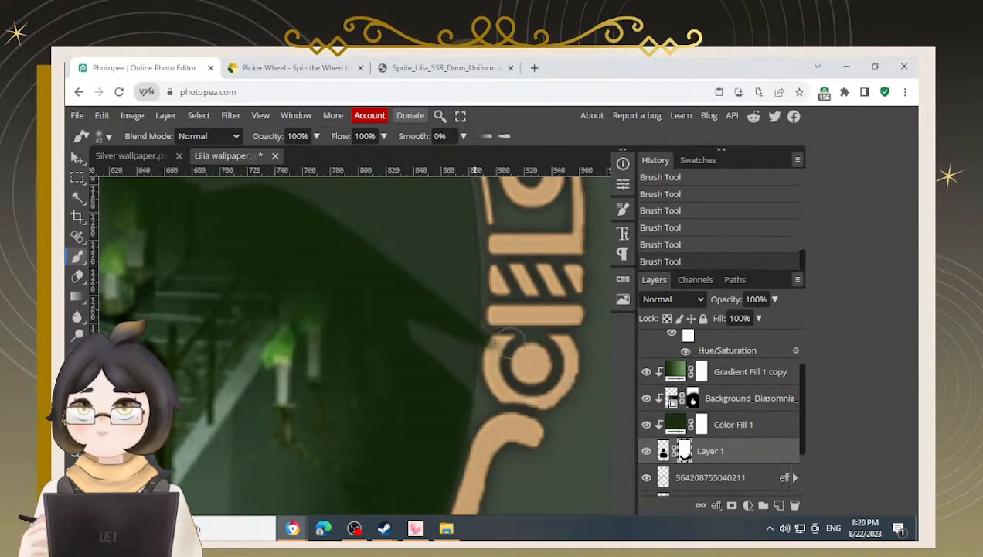
{"action": "key", "text": "x"}
{"action": "mouse_move", "coordinate": [509, 340]}
{"action": "left_mouse_down"}
{"action": "mouse_move", "coordinate": [508, 352]}
{"action": "mouse_move", "coordinate": [509, 331]}
{"action": "mouse_move", "coordinate": [512, 344]}
{"action": "mouse_move", "coordinate": [490, 340]}
{"action": "mouse_move", "coordinate": [479, 449]}
{"action": "left_mouse_up"}
{"action": "key", "text": "["}
{"action": "key", "text": "["}
{"action": "key", "text": "["}
{"action": "key", "text": "["}
{"action": "key", "text": "["}
{"action": "key", "text": "x"}
{"action": "left_click", "coordinate": [482, 400]}
{"action": "key", "text": "x"}
{"action": "left_click_drag", "start_coordinate": [482, 401], "coordinate": [484, 427]}
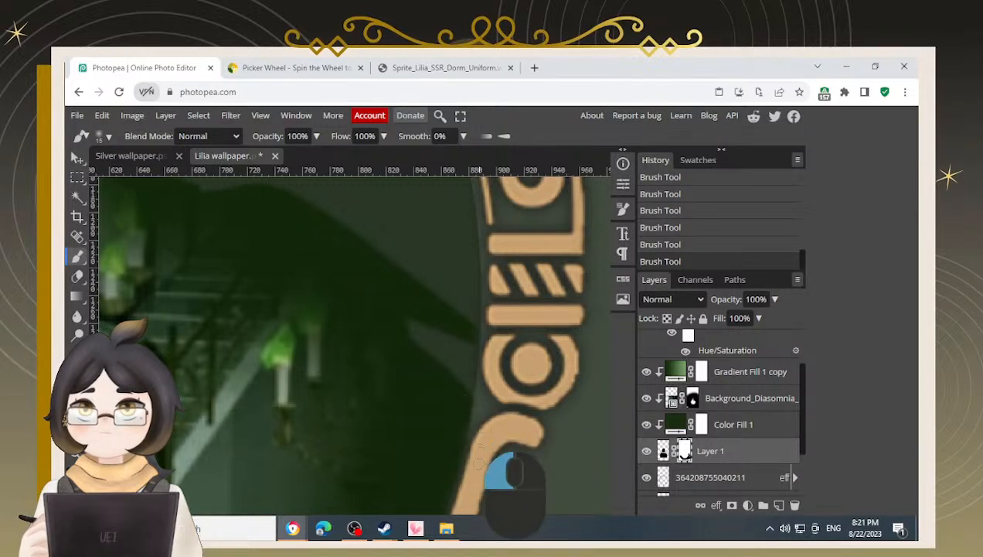
Switch to the Silver wallpaper document and copy its dark Color Fill 2 layer
{"action": "scroll", "coordinate": [464, 411], "scroll_direction": "down", "scroll_amount": 2, "text": "alt"}
{"action": "scroll", "coordinate": [464, 417], "scroll_direction": "down", "scroll_amount": 3, "text": "alt"}
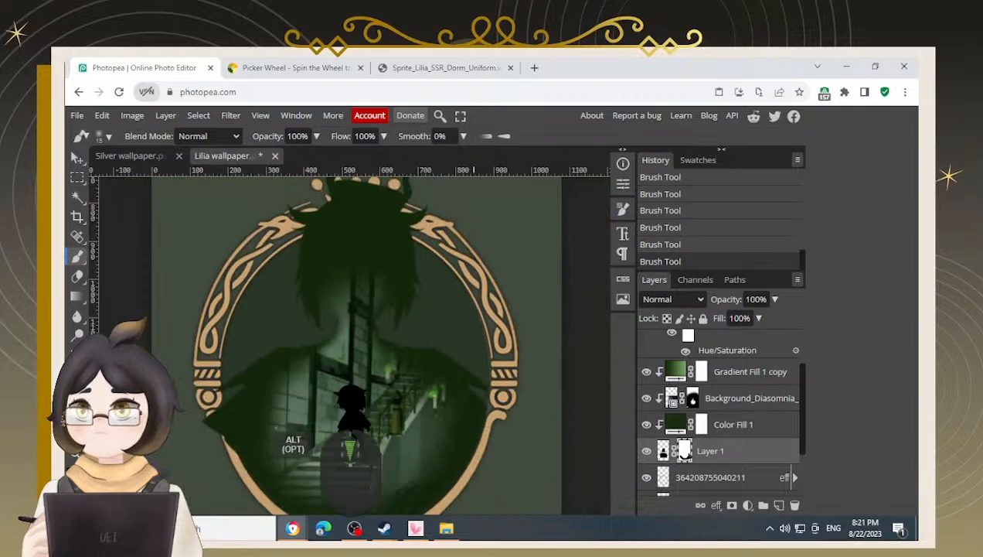
{"action": "left_click_drag", "start_coordinate": [323, 358], "coordinate": [356, 376]}
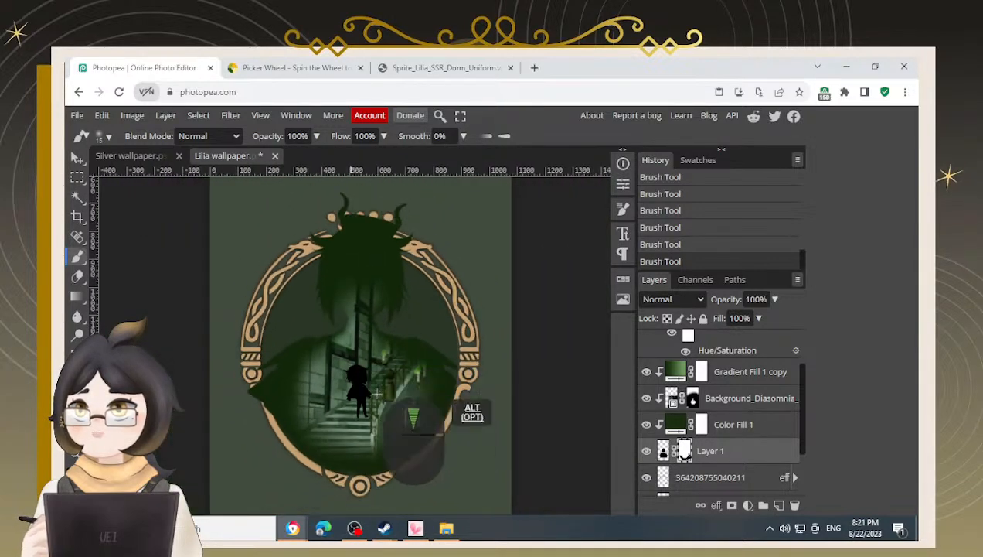
{"action": "scroll", "coordinate": [352, 367], "scroll_direction": "up", "scroll_amount": 3, "text": "alt"}
{"action": "scroll", "coordinate": [343, 369], "scroll_direction": "up", "scroll_amount": 2, "text": "alt"}
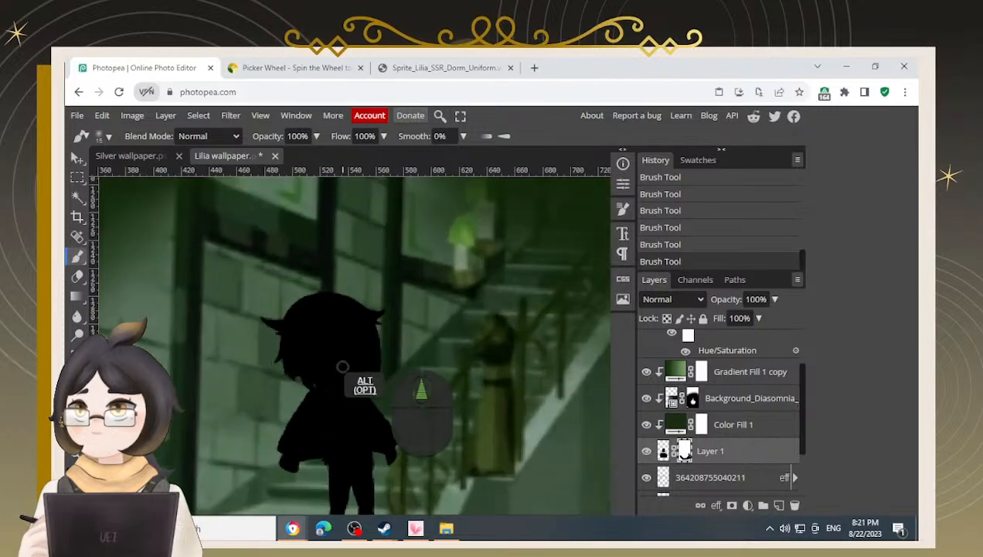
{"action": "left_click", "coordinate": [77, 157]}
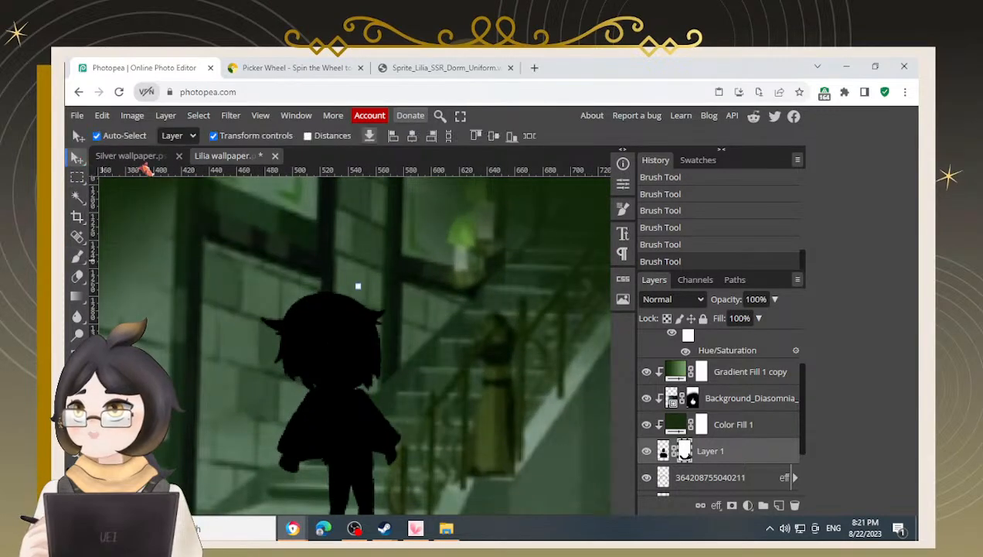
{"action": "left_click", "coordinate": [144, 158]}
{"action": "scroll", "coordinate": [706, 430], "scroll_direction": "up", "scroll_amount": 2}
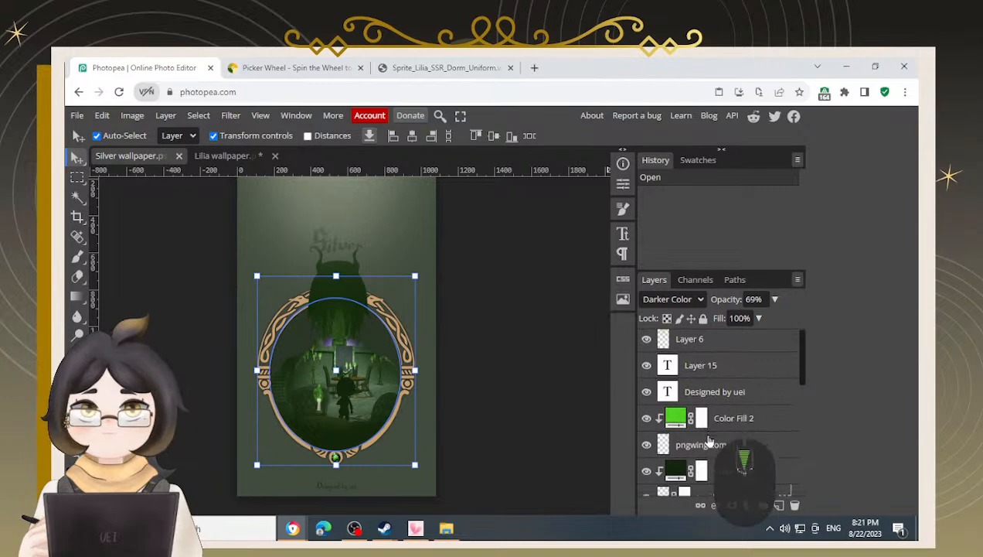
{"action": "scroll", "coordinate": [715, 427], "scroll_direction": "down", "scroll_amount": 4}
{"action": "scroll", "coordinate": [723, 424], "scroll_direction": "up", "scroll_amount": 2}
{"action": "left_click", "coordinate": [723, 417]}
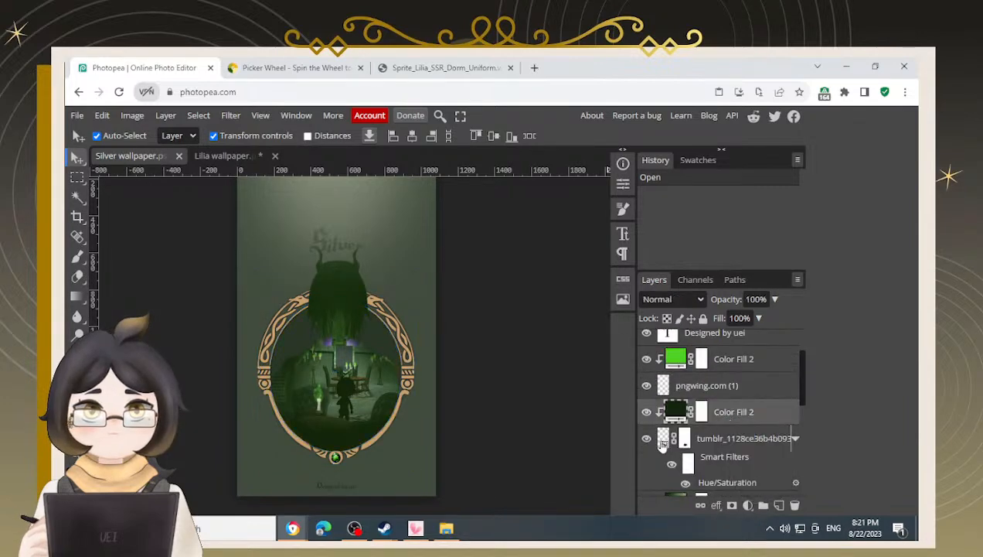
{"action": "scroll", "coordinate": [746, 464], "scroll_direction": "down", "scroll_amount": 2}
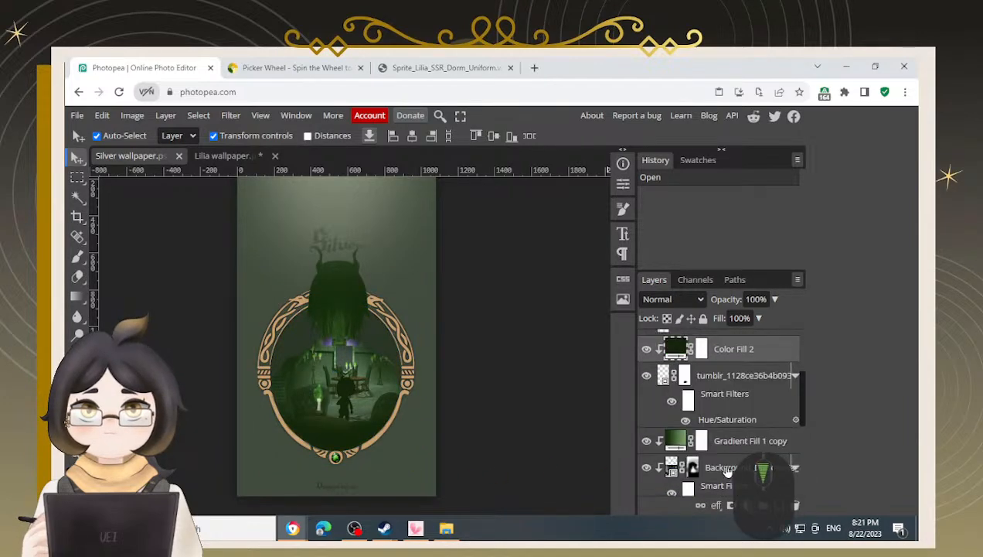
{"action": "left_click", "coordinate": [648, 377]}
{"action": "left_click", "coordinate": [648, 377]}
{"action": "key", "text": "ctrl+c"}
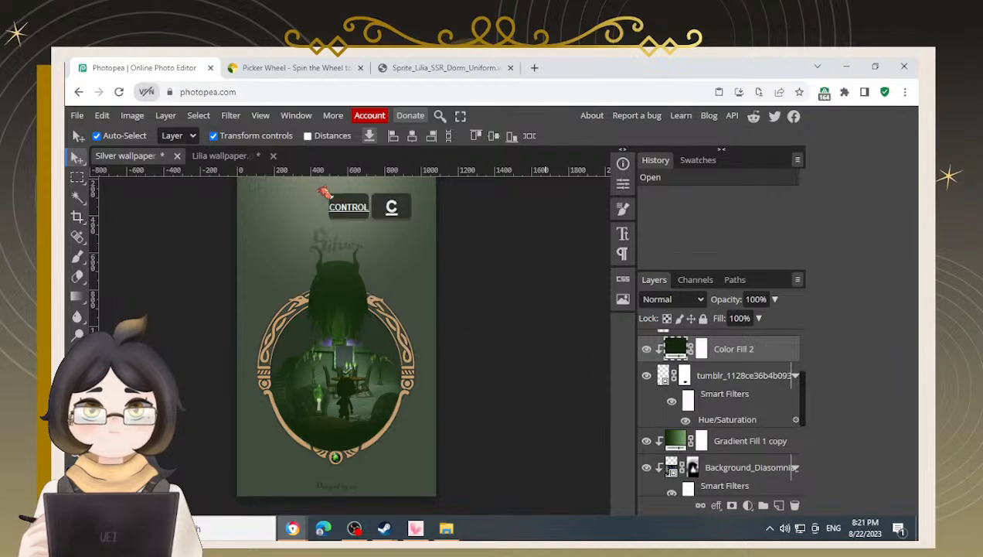
Paste Color Fill 2 above the tumblr staircase layer in the Lilia wallpaper and save the file
{"action": "left_click", "coordinate": [236, 158]}
{"action": "scroll", "coordinate": [727, 421], "scroll_direction": "up", "scroll_amount": 3}
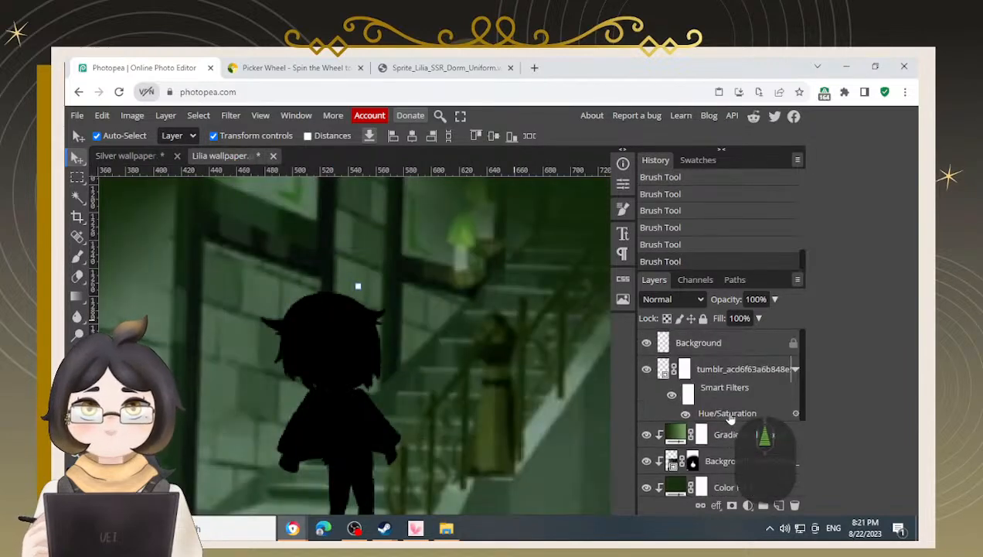
{"action": "left_click", "coordinate": [743, 370]}
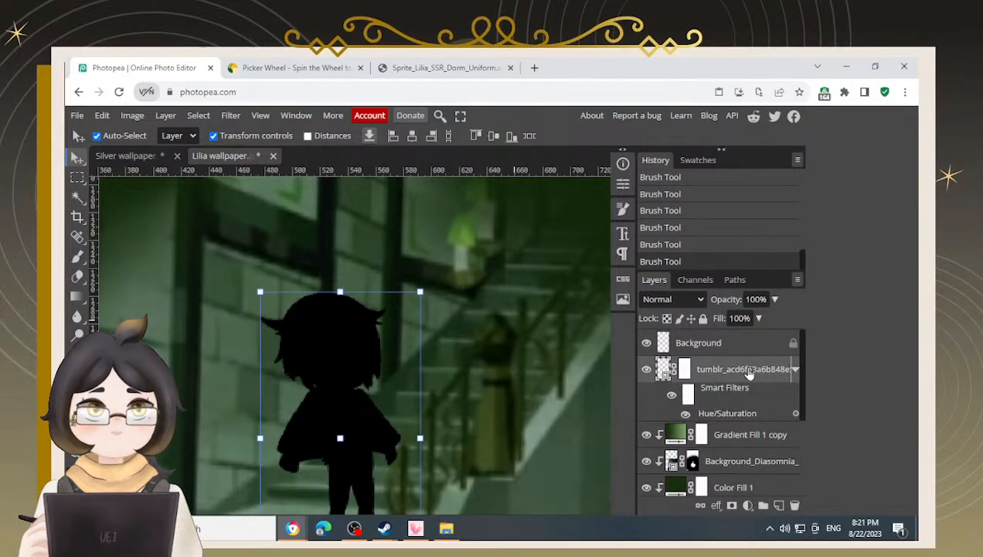
{"action": "key", "text": "ctrl+v"}
{"action": "scroll", "coordinate": [352, 402], "scroll_direction": "down", "scroll_amount": 5, "text": "alt"}
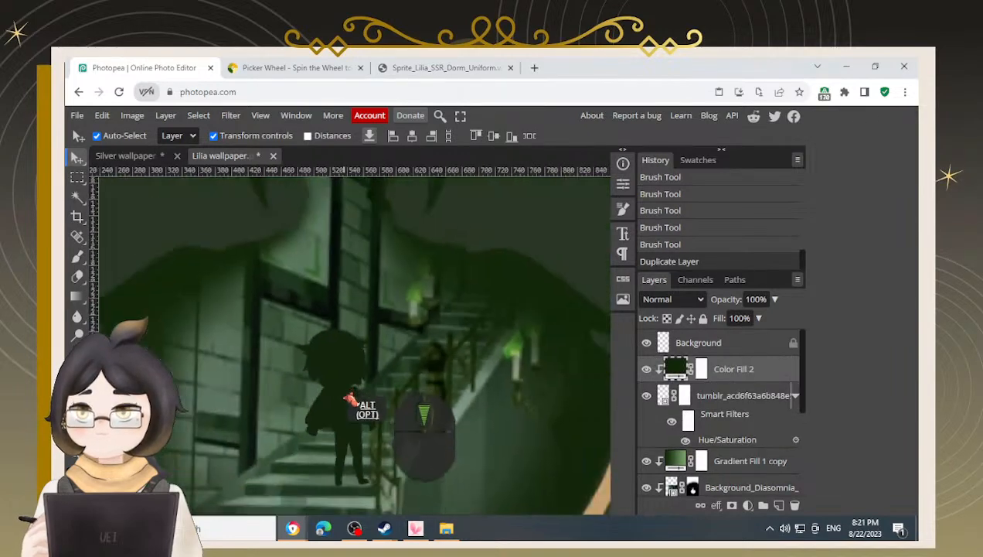
{"action": "scroll", "coordinate": [355, 413], "scroll_direction": "down", "scroll_amount": 1, "text": "alt"}
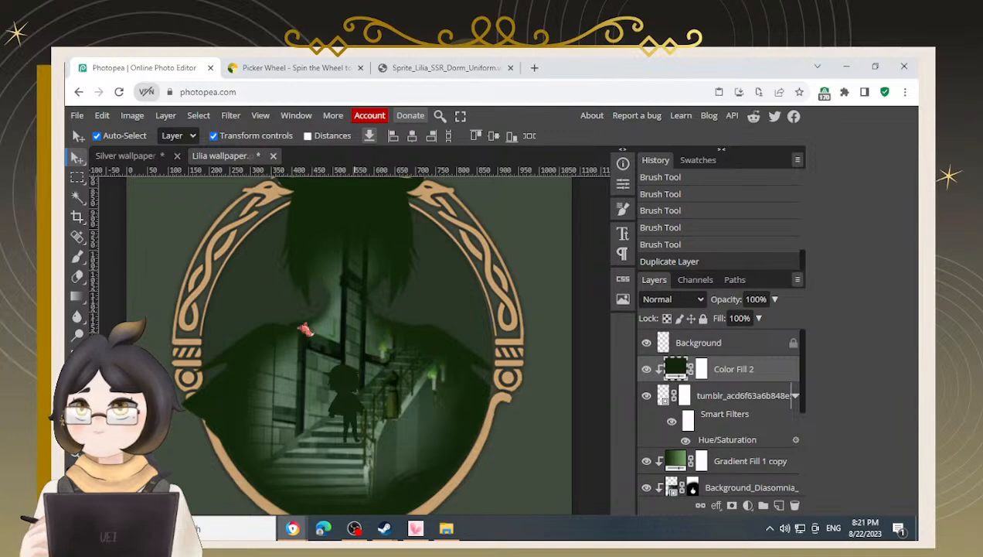
{"action": "scroll", "coordinate": [369, 351], "scroll_direction": "down", "scroll_amount": 2, "text": "alt"}
{"action": "key", "text": "ctrl+s"}
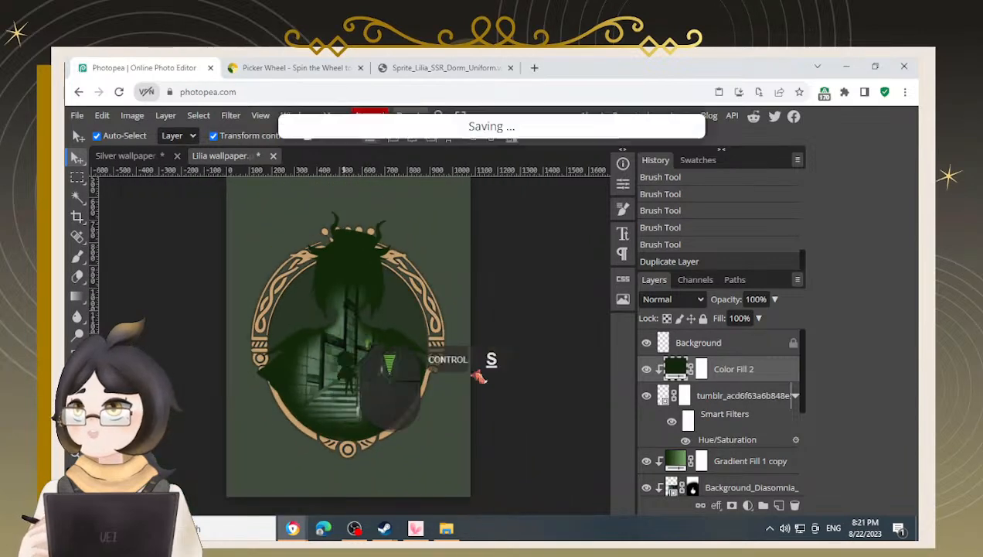
Switch to the Picker Wheel tab, spin the wheel, dismiss the results, and return to the Lilia wallpaper
{"action": "left_click", "coordinate": [287, 67]}
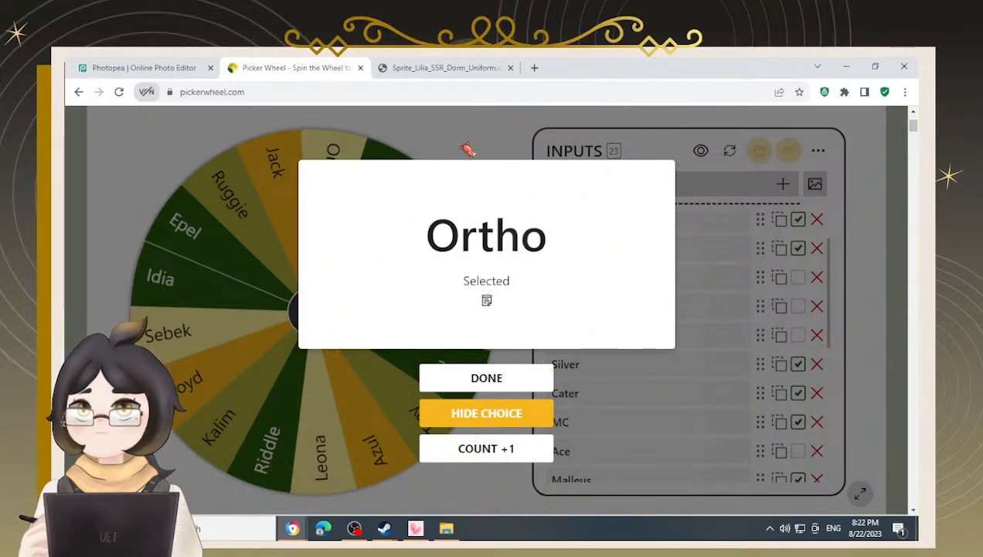
{"action": "left_click", "coordinate": [429, 411]}
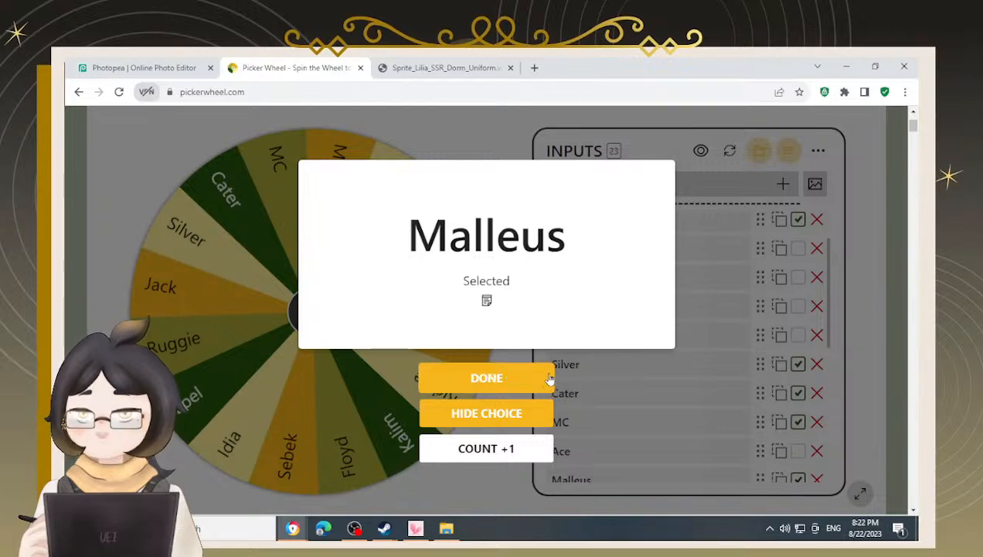
{"action": "left_click", "coordinate": [500, 424]}
{"action": "left_click", "coordinate": [323, 312]}
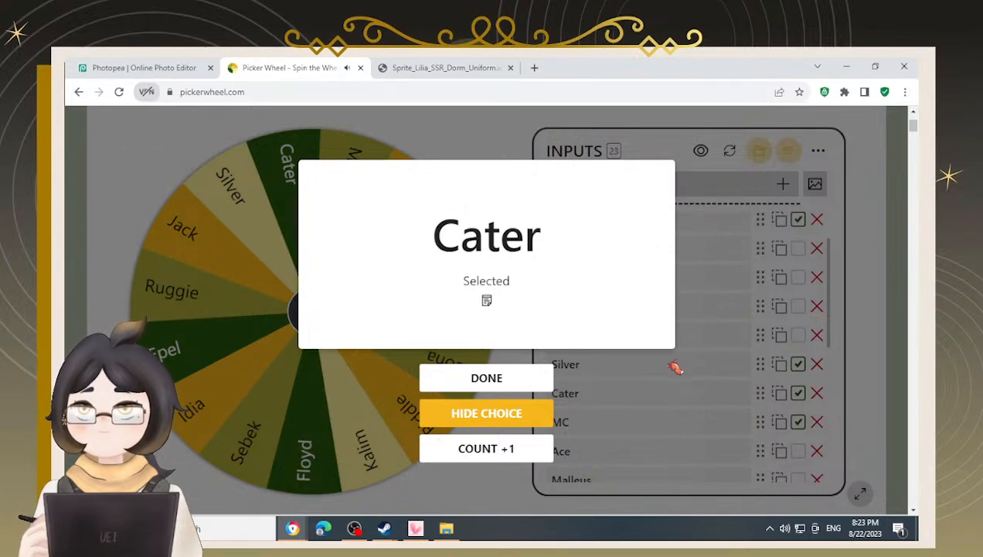
{"action": "left_click", "coordinate": [447, 418]}
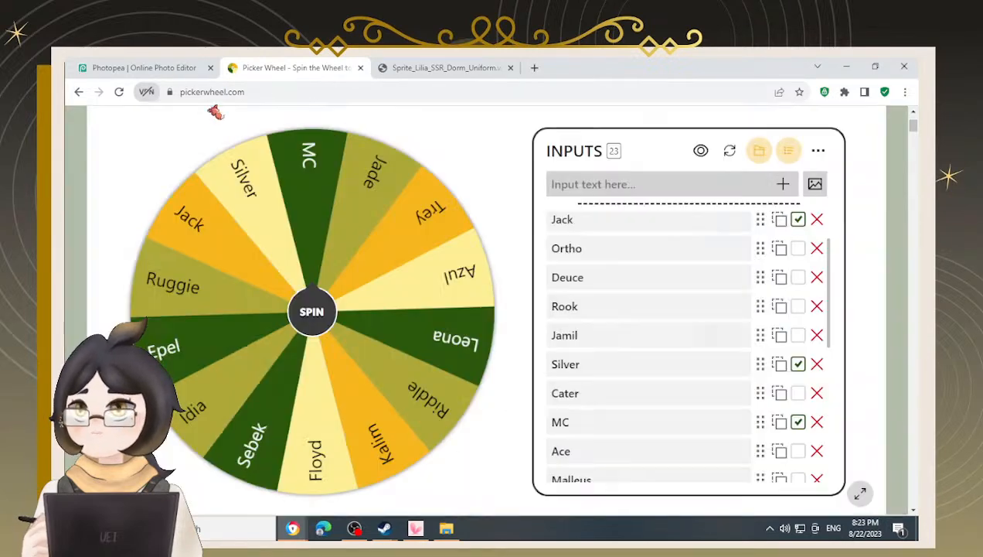
{"action": "left_click", "coordinate": [154, 67]}
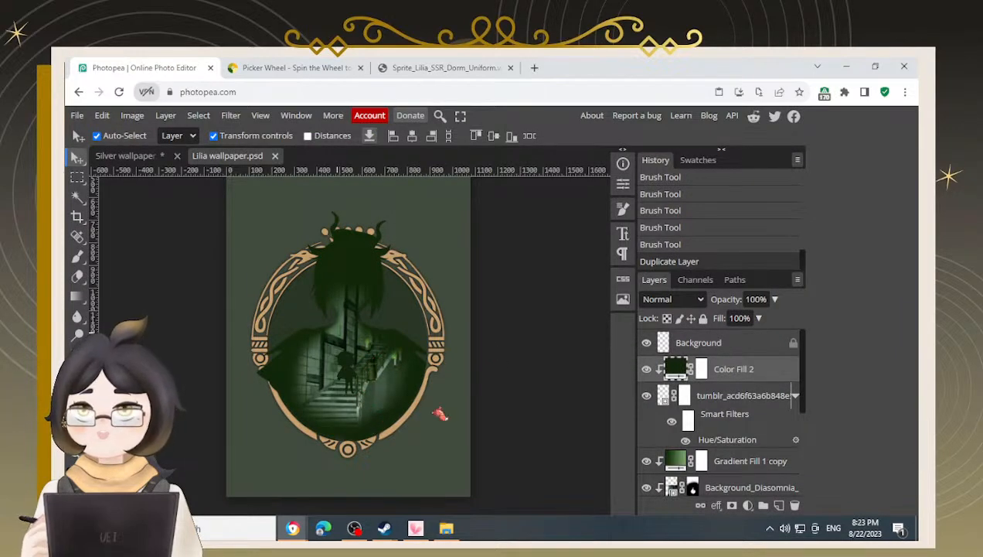
Select the Background_Diasomnia layer's mask and paint a broad stroke across the silhouette's shoulders with a large brush
{"action": "scroll", "coordinate": [698, 462], "scroll_direction": "down", "scroll_amount": 1}
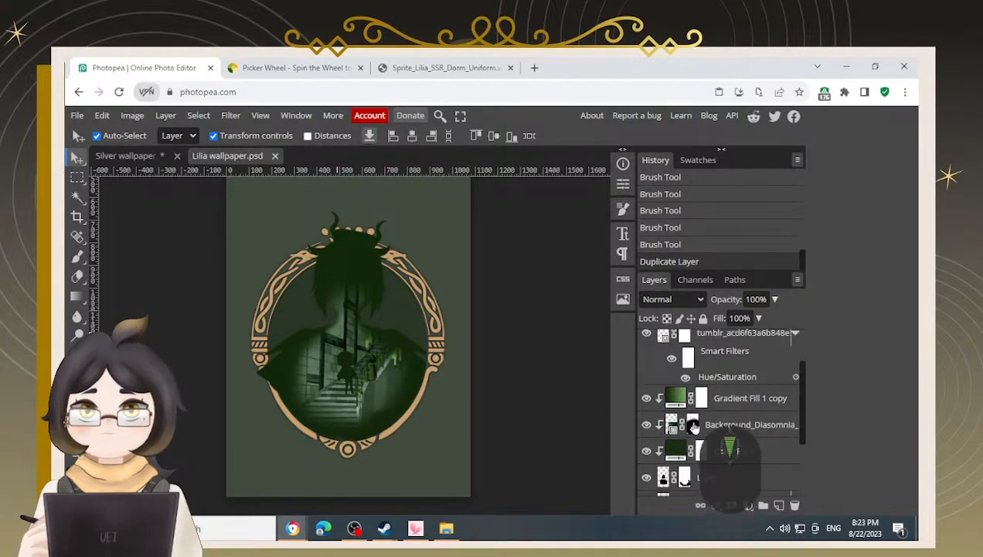
{"action": "left_click", "coordinate": [696, 424]}
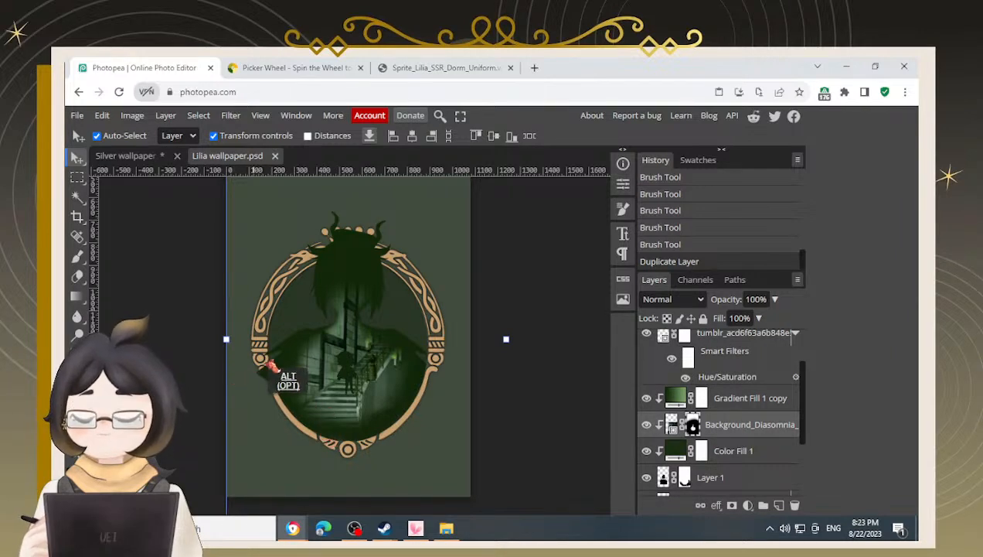
{"action": "scroll", "coordinate": [286, 379], "scroll_direction": "up", "scroll_amount": 2, "text": "alt"}
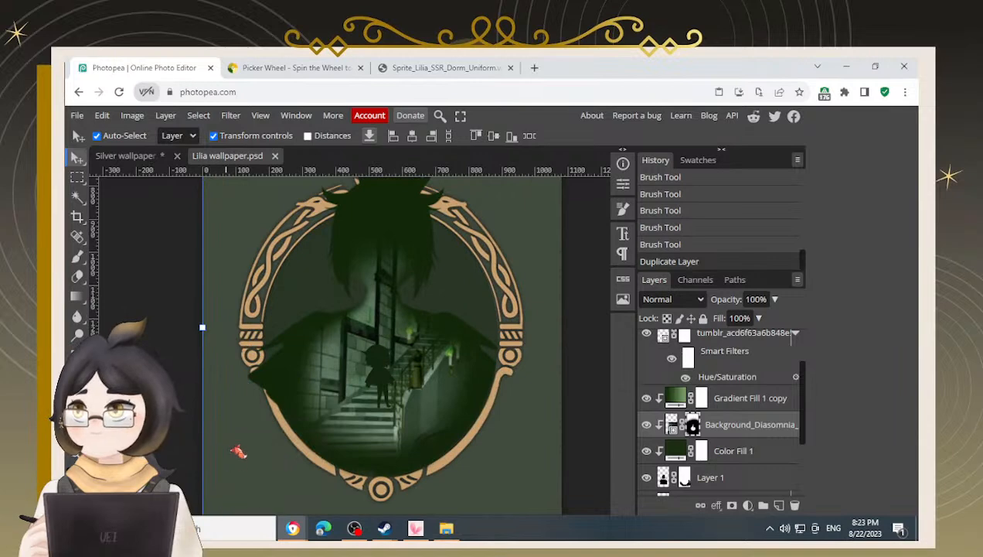
{"action": "key", "text": "b"}
{"action": "key", "text": "b"}
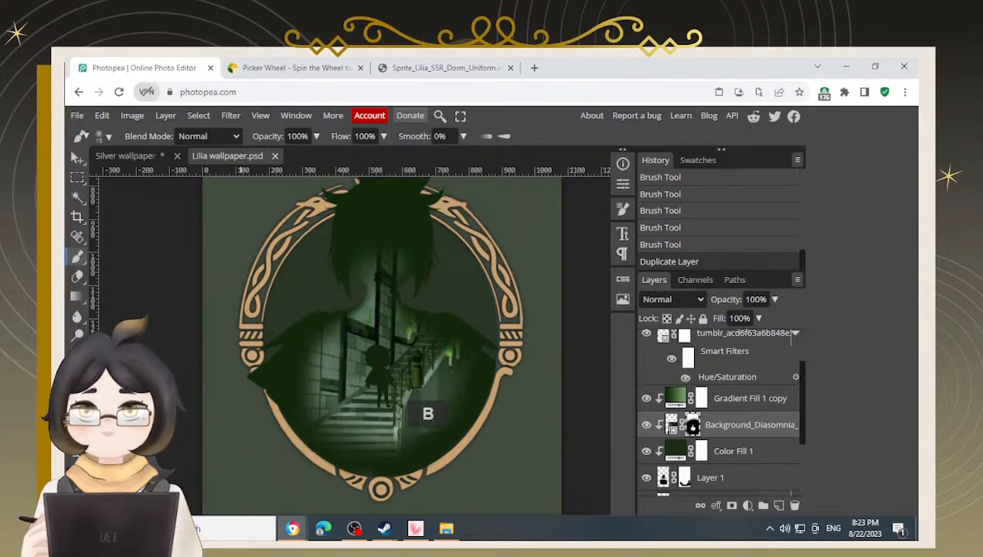
{"action": "key", "text": "1"}
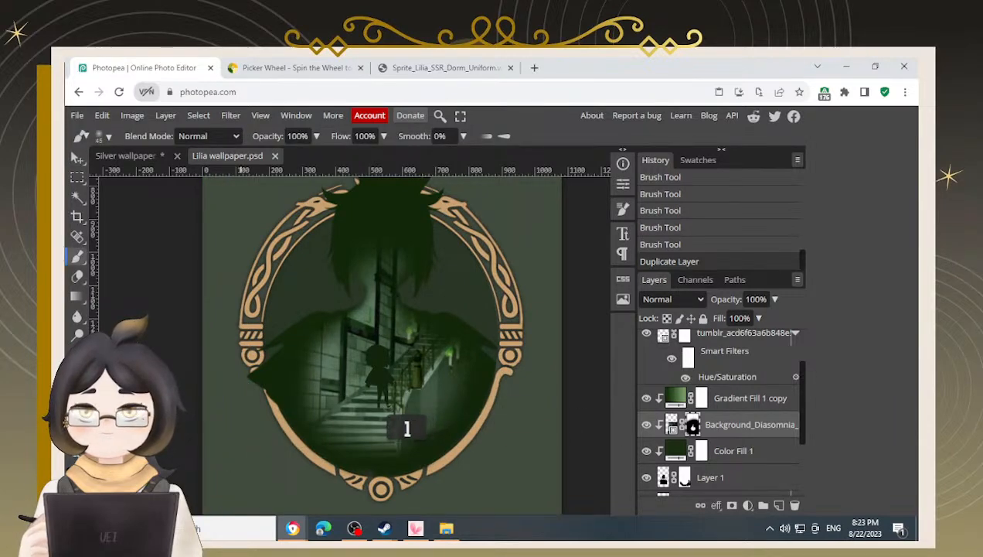
{"action": "key", "text": "bracketright"}
{"action": "mouse_move", "coordinate": [262, 402]}
{"action": "left_mouse_down"}
{"action": "mouse_move", "coordinate": [285, 452]}
{"action": "mouse_move", "coordinate": [350, 488]}
{"action": "mouse_move", "coordinate": [395, 492]}
{"action": "mouse_move", "coordinate": [445, 471]}
{"action": "mouse_move", "coordinate": [498, 415]}
{"action": "mouse_move", "coordinate": [503, 371]}
{"action": "left_mouse_up"}
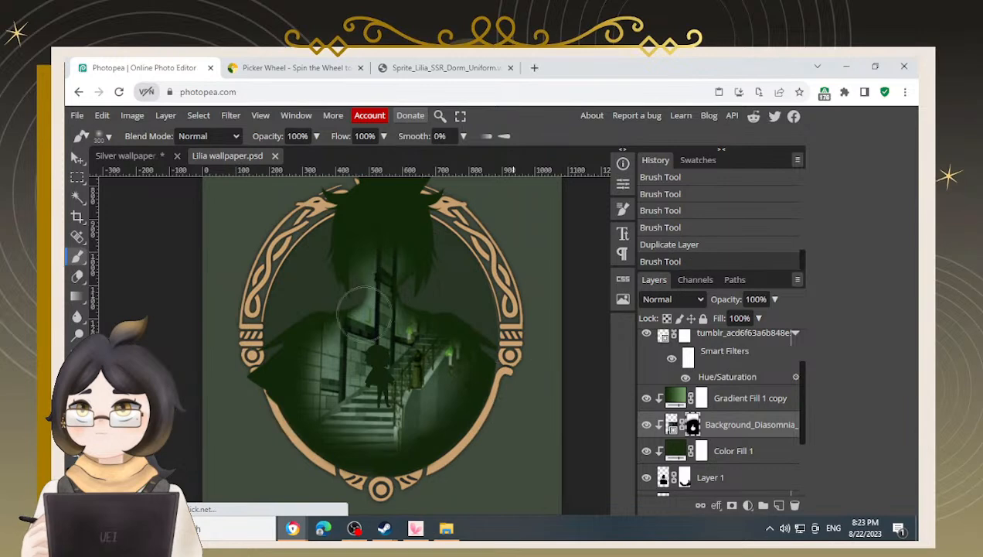
Swap brush colours and paint broad mask strokes across the silhouette's lower body and sides
{"action": "key", "text": "x"}
{"action": "mouse_move", "coordinate": [304, 307]}
{"action": "left_mouse_down"}
{"action": "mouse_move", "coordinate": [235, 372]}
{"action": "mouse_move", "coordinate": [263, 322]}
{"action": "mouse_move", "coordinate": [225, 392]}
{"action": "left_mouse_up"}
{"action": "mouse_move", "coordinate": [228, 438]}
{"action": "left_mouse_down"}
{"action": "mouse_move", "coordinate": [249, 456]}
{"action": "mouse_move", "coordinate": [235, 386]}
{"action": "mouse_move", "coordinate": [254, 446]}
{"action": "mouse_move", "coordinate": [247, 427]}
{"action": "mouse_move", "coordinate": [291, 481]}
{"action": "mouse_move", "coordinate": [248, 392]}
{"action": "mouse_move", "coordinate": [259, 437]}
{"action": "mouse_move", "coordinate": [253, 403]}
{"action": "mouse_move", "coordinate": [260, 434]}
{"action": "mouse_move", "coordinate": [304, 493]}
{"action": "mouse_move", "coordinate": [355, 501]}
{"action": "mouse_move", "coordinate": [470, 491]}
{"action": "mouse_move", "coordinate": [499, 478]}
{"action": "mouse_move", "coordinate": [534, 410]}
{"action": "left_mouse_up"}
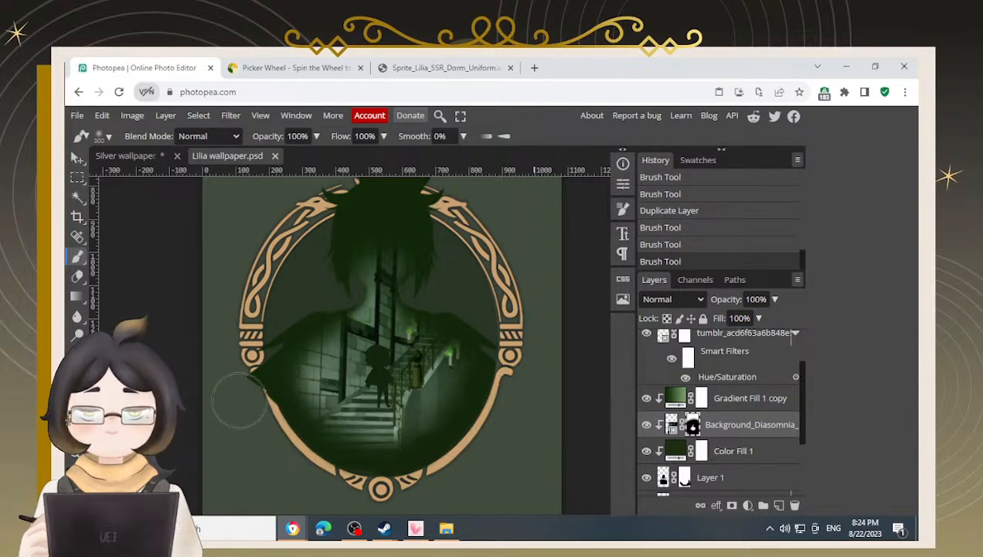
Try a smaller-brush mask stroke near the frame's left side, undo it, and enlarge the brush again
{"action": "key", "text": "["}
{"action": "key", "text": "x"}
{"action": "mouse_move", "coordinate": [297, 375]}
{"action": "left_mouse_down"}
{"action": "mouse_move", "coordinate": [327, 423]}
{"action": "mouse_move", "coordinate": [358, 430]}
{"action": "left_mouse_up"}
{"action": "key", "text": "ctrl+z"}
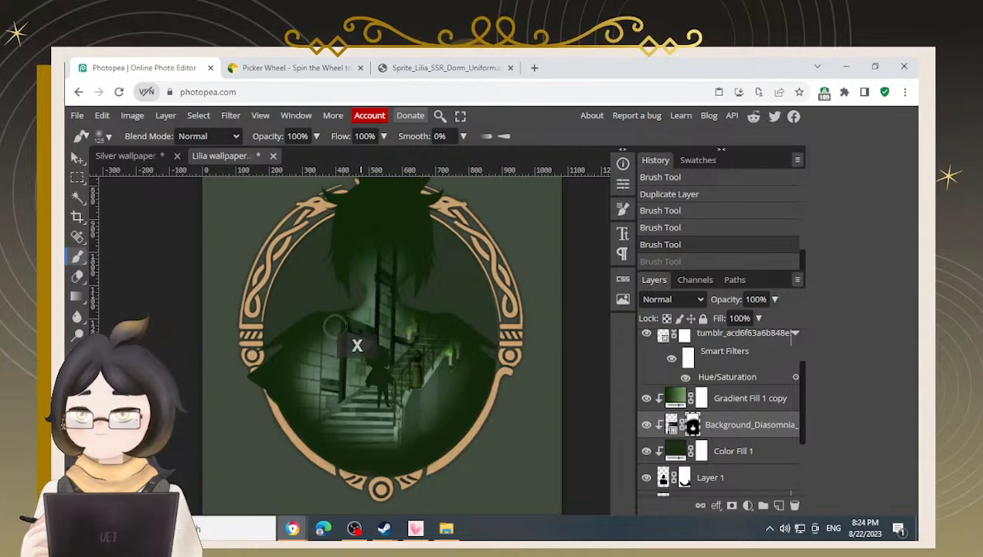
{"action": "key", "text": "x"}
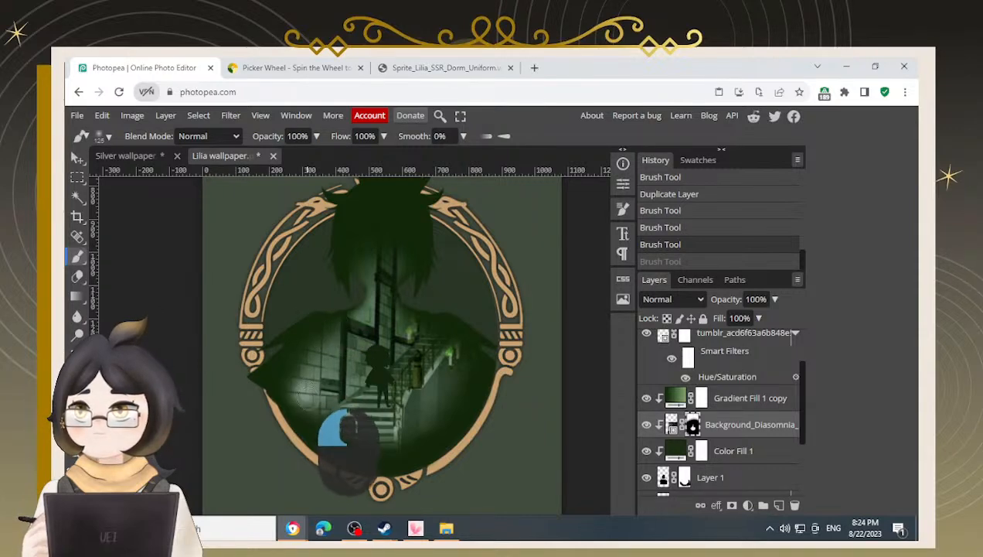
{"action": "key", "text": "ctrl+z"}
{"action": "key", "text": "ctrl+z"}
{"action": "key", "text": "bracketright"}
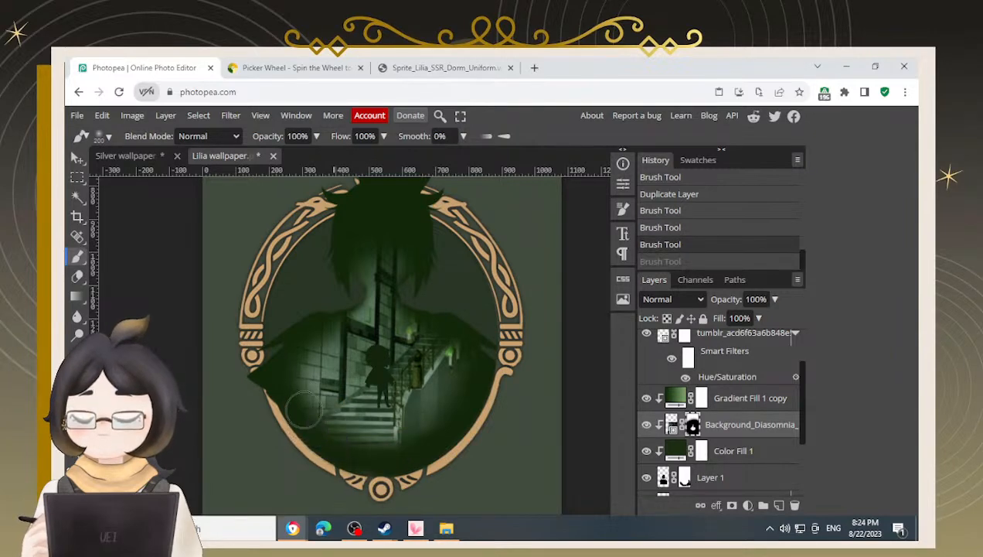
{"action": "key", "text": "bracketright"}
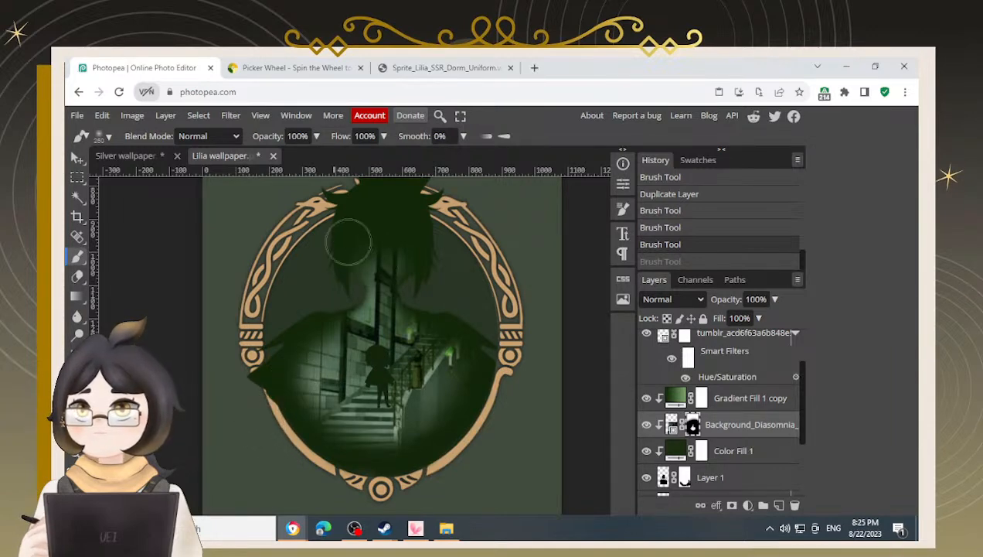
Alternate brush colours and paint mask strokes over the head, the staircase and the bottom of the silhouette
{"action": "key", "text": "x"}
{"action": "mouse_move", "coordinate": [332, 257]}
{"action": "left_mouse_down"}
{"action": "mouse_move", "coordinate": [402, 215]}
{"action": "mouse_move", "coordinate": [431, 238]}
{"action": "mouse_move", "coordinate": [426, 262]}
{"action": "mouse_move", "coordinate": [412, 250]}
{"action": "mouse_move", "coordinate": [335, 245]}
{"action": "mouse_move", "coordinate": [326, 229]}
{"action": "mouse_move", "coordinate": [359, 202]}
{"action": "mouse_move", "coordinate": [395, 206]}
{"action": "mouse_move", "coordinate": [444, 260]}
{"action": "mouse_move", "coordinate": [411, 224]}
{"action": "mouse_move", "coordinate": [339, 226]}
{"action": "left_mouse_up"}
{"action": "key", "text": "x"}
{"action": "key", "text": "x"}
{"action": "key", "text": "x"}
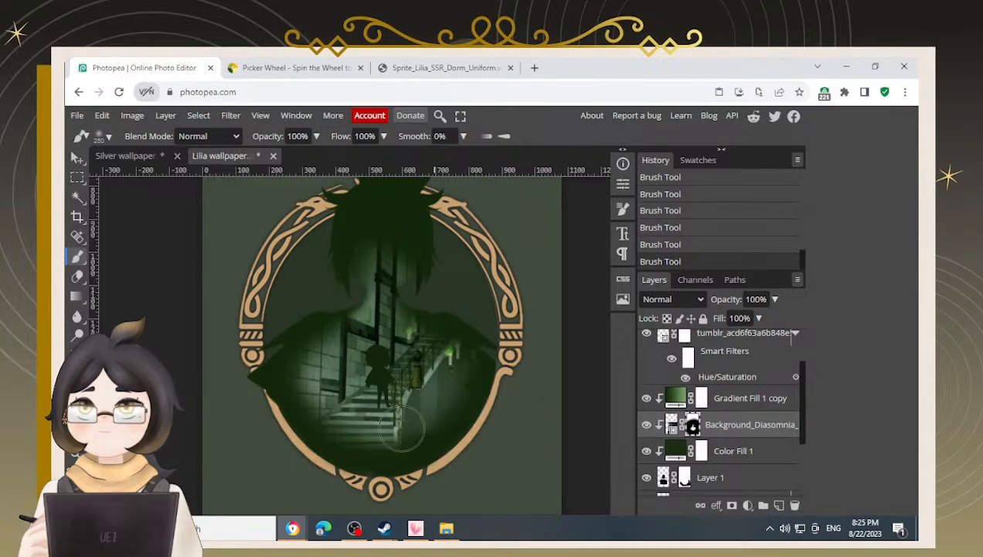
{"action": "key", "text": "x"}
{"action": "mouse_move", "coordinate": [280, 469]}
{"action": "left_mouse_down"}
{"action": "mouse_move", "coordinate": [326, 491]}
{"action": "mouse_move", "coordinate": [373, 503]}
{"action": "mouse_move", "coordinate": [424, 492]}
{"action": "mouse_move", "coordinate": [474, 460]}
{"action": "mouse_move", "coordinate": [524, 391]}
{"action": "left_mouse_up"}
{"action": "key", "text": "x"}
{"action": "left_click_drag", "start_coordinate": [333, 386], "coordinate": [353, 409]}
{"action": "left_click_drag", "start_coordinate": [387, 437], "coordinate": [341, 439]}
{"action": "key", "text": "x"}
{"action": "mouse_move", "coordinate": [255, 434]}
{"action": "left_mouse_down"}
{"action": "mouse_move", "coordinate": [304, 489]}
{"action": "mouse_move", "coordinate": [356, 508]}
{"action": "mouse_move", "coordinate": [425, 492]}
{"action": "mouse_move", "coordinate": [476, 453]}
{"action": "left_mouse_up"}
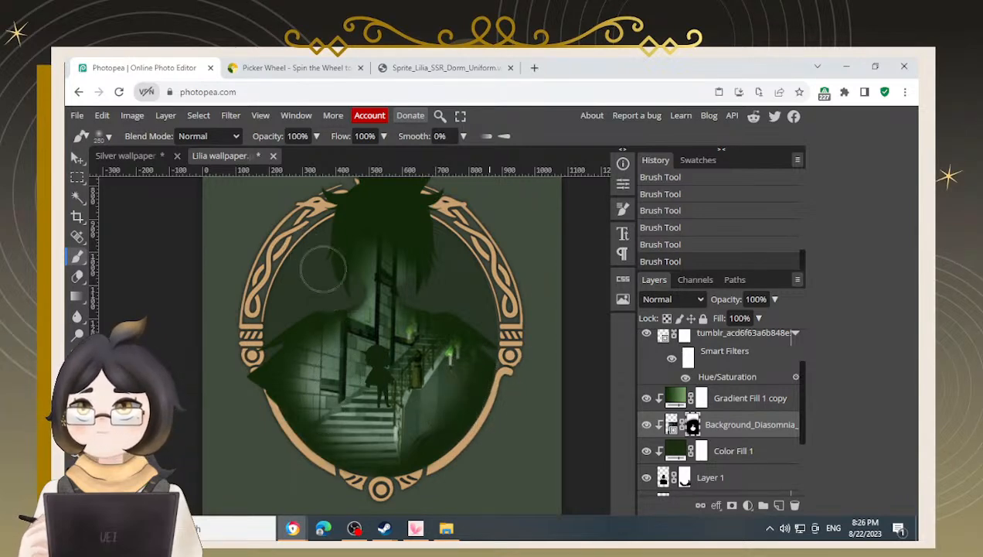
Paint mask strokes across the silhouette's head and hair
{"action": "scroll", "coordinate": [364, 257], "scroll_direction": "up", "scroll_amount": 2}
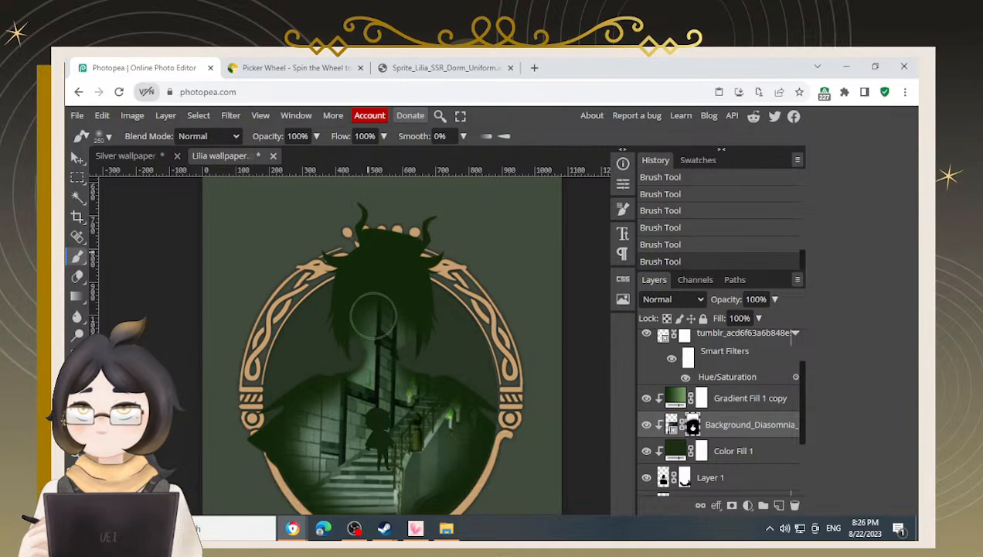
{"action": "left_click_drag", "start_coordinate": [373, 315], "coordinate": [399, 312]}
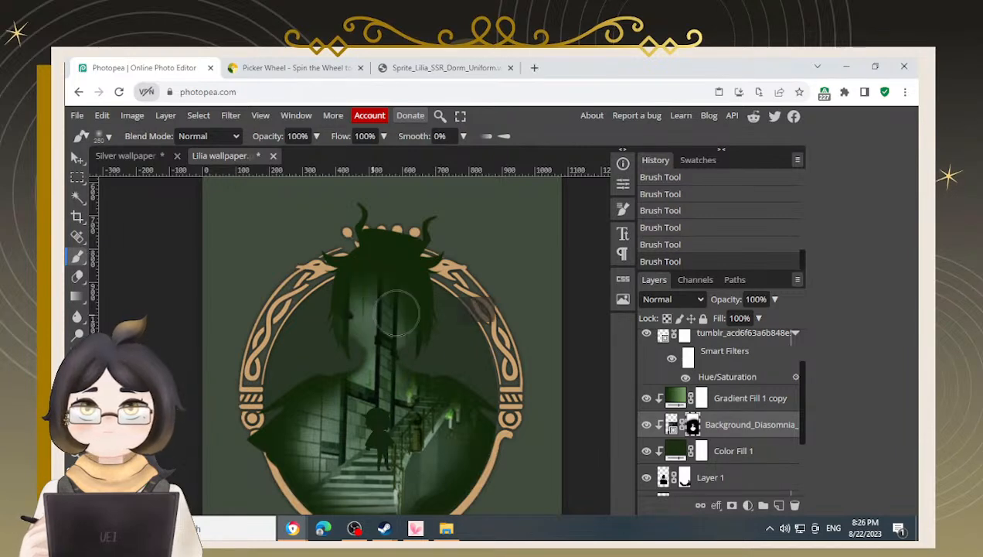
{"action": "mouse_move", "coordinate": [337, 253]}
{"action": "left_mouse_down"}
{"action": "mouse_move", "coordinate": [364, 325]}
{"action": "mouse_move", "coordinate": [324, 333]}
{"action": "mouse_move", "coordinate": [340, 310]}
{"action": "mouse_move", "coordinate": [402, 277]}
{"action": "mouse_move", "coordinate": [389, 264]}
{"action": "left_mouse_up"}
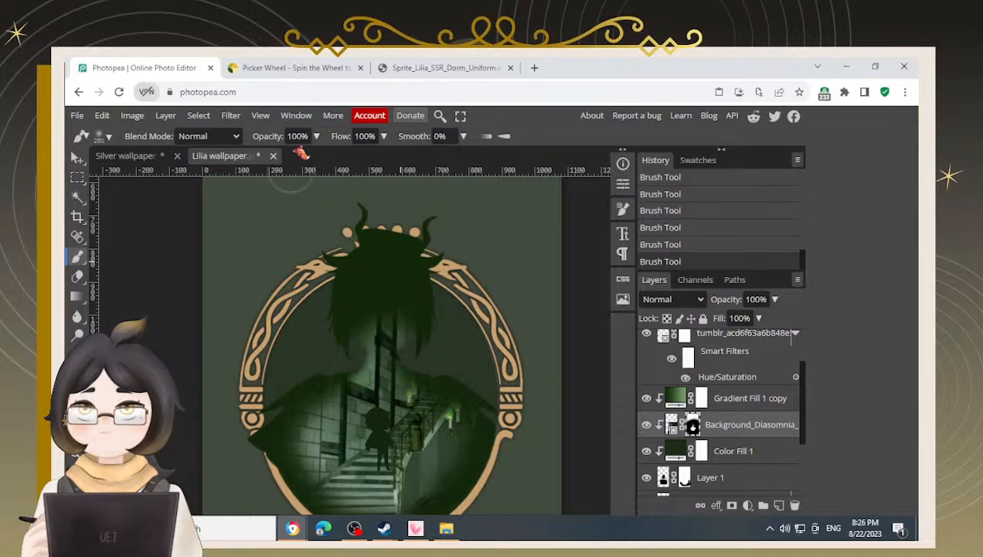
Lower the brush opacity to 52% and paint soft mask strokes over the shoulders
{"action": "left_click", "coordinate": [317, 135]}
{"action": "left_click_drag", "start_coordinate": [328, 153], "coordinate": [294, 153]}
{"action": "mouse_move", "coordinate": [348, 319]}
{"action": "left_mouse_down"}
{"action": "mouse_move", "coordinate": [380, 321]}
{"action": "mouse_move", "coordinate": [387, 311]}
{"action": "mouse_move", "coordinate": [390, 321]}
{"action": "mouse_move", "coordinate": [381, 320]}
{"action": "left_mouse_up"}
{"action": "mouse_move", "coordinate": [458, 310]}
{"action": "left_mouse_down"}
{"action": "mouse_move", "coordinate": [454, 276]}
{"action": "mouse_move", "coordinate": [452, 321]}
{"action": "mouse_move", "coordinate": [381, 235]}
{"action": "mouse_move", "coordinate": [413, 258]}
{"action": "mouse_move", "coordinate": [292, 252]}
{"action": "mouse_move", "coordinate": [346, 239]}
{"action": "mouse_move", "coordinate": [467, 257]}
{"action": "mouse_move", "coordinate": [460, 253]}
{"action": "mouse_move", "coordinate": [475, 272]}
{"action": "left_mouse_up"}
Alternate brush colours and paint soft mask strokes over the right side and lower staircase
{"action": "key", "text": "x"}
{"action": "scroll", "coordinate": [464, 391], "scroll_direction": "down", "scroll_amount": 2}
{"action": "mouse_move", "coordinate": [535, 381]}
{"action": "left_mouse_down"}
{"action": "mouse_move", "coordinate": [471, 474]}
{"action": "mouse_move", "coordinate": [484, 455]}
{"action": "mouse_move", "coordinate": [429, 494]}
{"action": "mouse_move", "coordinate": [382, 501]}
{"action": "mouse_move", "coordinate": [323, 498]}
{"action": "mouse_move", "coordinate": [281, 453]}
{"action": "mouse_move", "coordinate": [261, 412]}
{"action": "mouse_move", "coordinate": [297, 465]}
{"action": "mouse_move", "coordinate": [347, 494]}
{"action": "mouse_move", "coordinate": [405, 490]}
{"action": "mouse_move", "coordinate": [457, 434]}
{"action": "left_mouse_up"}
{"action": "key", "text": "x"}
{"action": "mouse_move", "coordinate": [326, 363]}
{"action": "left_mouse_down"}
{"action": "mouse_move", "coordinate": [296, 355]}
{"action": "mouse_move", "coordinate": [300, 366]}
{"action": "left_mouse_up"}
{"action": "key", "text": "x"}
{"action": "mouse_move", "coordinate": [307, 295]}
{"action": "left_mouse_down"}
{"action": "mouse_move", "coordinate": [277, 315]}
{"action": "mouse_move", "coordinate": [233, 362]}
{"action": "mouse_move", "coordinate": [287, 299]}
{"action": "mouse_move", "coordinate": [232, 383]}
{"action": "mouse_move", "coordinate": [258, 337]}
{"action": "mouse_move", "coordinate": [220, 375]}
{"action": "mouse_move", "coordinate": [289, 304]}
{"action": "mouse_move", "coordinate": [211, 384]}
{"action": "mouse_move", "coordinate": [240, 427]}
{"action": "mouse_move", "coordinate": [232, 393]}
{"action": "mouse_move", "coordinate": [271, 439]}
{"action": "mouse_move", "coordinate": [239, 386]}
{"action": "mouse_move", "coordinate": [255, 433]}
{"action": "mouse_move", "coordinate": [234, 391]}
{"action": "mouse_move", "coordinate": [230, 351]}
{"action": "mouse_move", "coordinate": [282, 289]}
{"action": "mouse_move", "coordinate": [316, 317]}
{"action": "mouse_move", "coordinate": [339, 309]}
{"action": "mouse_move", "coordinate": [274, 343]}
{"action": "mouse_move", "coordinate": [243, 403]}
{"action": "mouse_move", "coordinate": [237, 390]}
{"action": "mouse_move", "coordinate": [259, 450]}
{"action": "mouse_move", "coordinate": [268, 414]}
{"action": "mouse_move", "coordinate": [278, 446]}
{"action": "mouse_move", "coordinate": [292, 443]}
{"action": "mouse_move", "coordinate": [360, 473]}
{"action": "mouse_move", "coordinate": [456, 482]}
{"action": "mouse_move", "coordinate": [500, 447]}
{"action": "mouse_move", "coordinate": [524, 399]}
{"action": "mouse_move", "coordinate": [453, 373]}
{"action": "mouse_move", "coordinate": [412, 416]}
{"action": "left_mouse_up"}
{"action": "key", "text": "x"}
{"action": "key", "text": "x"}
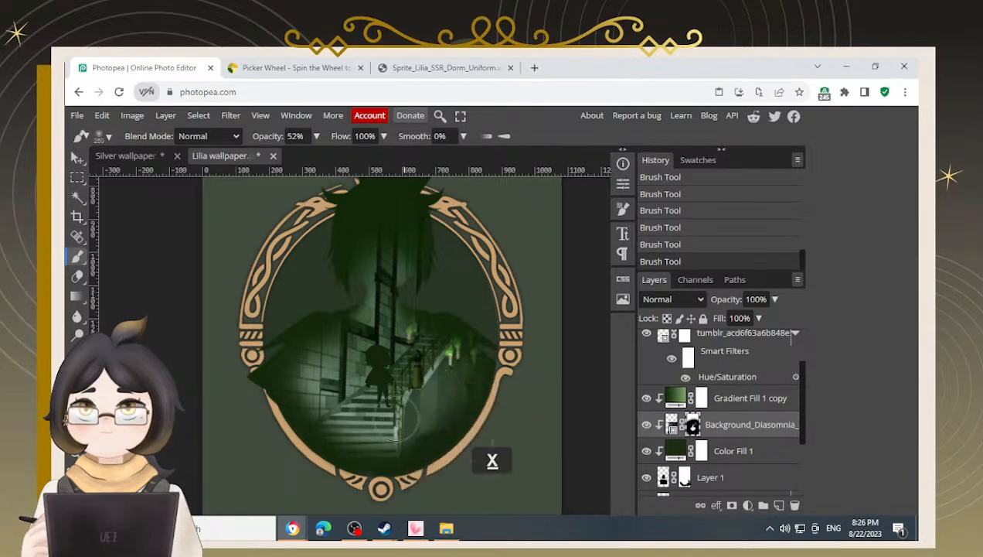
Shrink the brush and blend the mask around the shoulders and neck with soft strokes
{"action": "mouse_move", "coordinate": [532, 369]}
{"action": "left_mouse_down"}
{"action": "mouse_move", "coordinate": [502, 393]}
{"action": "mouse_move", "coordinate": [524, 285]}
{"action": "mouse_move", "coordinate": [501, 326]}
{"action": "mouse_move", "coordinate": [510, 284]}
{"action": "mouse_move", "coordinate": [487, 293]}
{"action": "mouse_move", "coordinate": [439, 281]}
{"action": "left_mouse_up"}
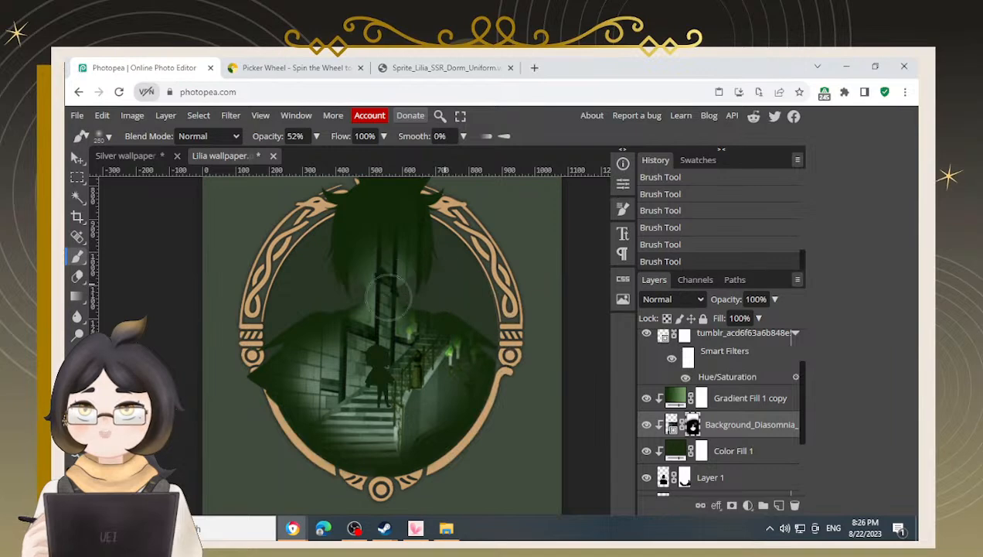
{"action": "mouse_move", "coordinate": [380, 297]}
{"action": "left_mouse_down"}
{"action": "mouse_move", "coordinate": [369, 293]}
{"action": "mouse_move", "coordinate": [358, 324]}
{"action": "mouse_move", "coordinate": [402, 316]}
{"action": "mouse_move", "coordinate": [419, 293]}
{"action": "left_mouse_up"}
{"action": "key", "text": "bracketleft"}
{"action": "mouse_move", "coordinate": [411, 288]}
{"action": "left_mouse_down"}
{"action": "mouse_move", "coordinate": [402, 281]}
{"action": "mouse_move", "coordinate": [454, 310]}
{"action": "left_mouse_up"}
{"action": "key", "text": "x"}
{"action": "mouse_move", "coordinate": [319, 253]}
{"action": "left_mouse_down"}
{"action": "mouse_move", "coordinate": [310, 300]}
{"action": "mouse_move", "coordinate": [307, 260]}
{"action": "mouse_move", "coordinate": [323, 248]}
{"action": "mouse_move", "coordinate": [322, 269]}
{"action": "mouse_move", "coordinate": [330, 244]}
{"action": "mouse_move", "coordinate": [325, 269]}
{"action": "mouse_move", "coordinate": [334, 241]}
{"action": "mouse_move", "coordinate": [319, 267]}
{"action": "left_mouse_up"}
{"action": "mouse_move", "coordinate": [443, 288]}
{"action": "left_mouse_down"}
{"action": "mouse_move", "coordinate": [445, 278]}
{"action": "mouse_move", "coordinate": [422, 292]}
{"action": "left_mouse_up"}
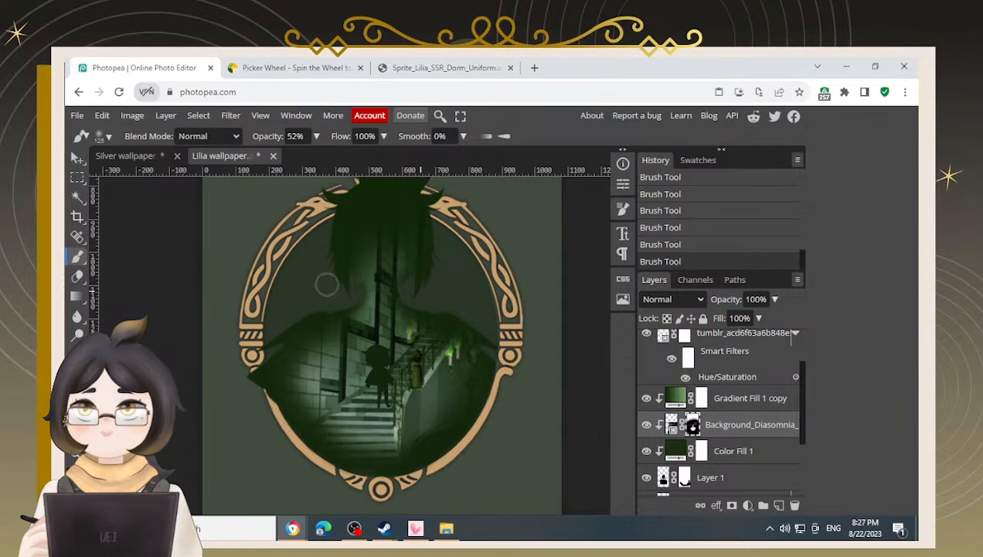
Paint soft mask strokes along the silhouette's left side, bottom edge and right shoulder
{"action": "mouse_move", "coordinate": [343, 276]}
{"action": "left_mouse_down"}
{"action": "mouse_move", "coordinate": [322, 317]}
{"action": "mouse_move", "coordinate": [336, 304]}
{"action": "mouse_move", "coordinate": [300, 318]}
{"action": "mouse_move", "coordinate": [228, 393]}
{"action": "left_mouse_up"}
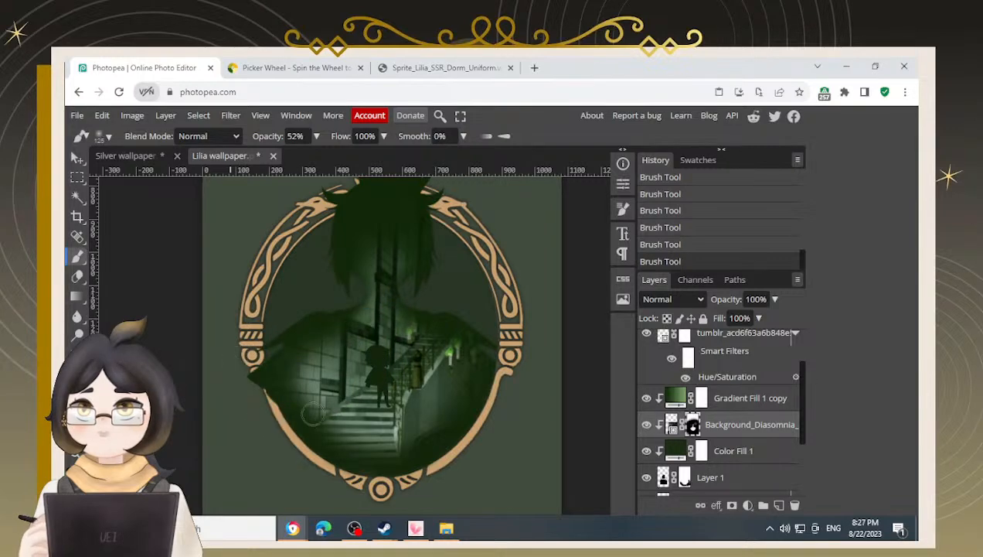
{"action": "left_click_drag", "start_coordinate": [296, 469], "coordinate": [442, 467]}
{"action": "mouse_move", "coordinate": [515, 368]}
{"action": "left_mouse_down"}
{"action": "mouse_move", "coordinate": [526, 395]}
{"action": "mouse_move", "coordinate": [503, 371]}
{"action": "left_mouse_up"}
{"action": "left_click_drag", "start_coordinate": [468, 323], "coordinate": [526, 362]}
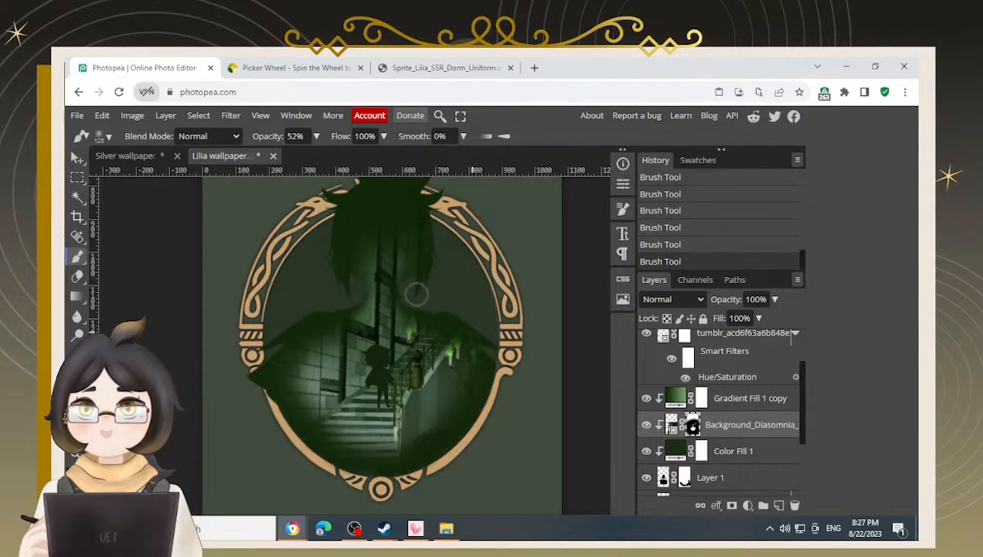
{"action": "mouse_move", "coordinate": [423, 293]}
{"action": "left_mouse_down"}
{"action": "mouse_move", "coordinate": [411, 285]}
{"action": "mouse_move", "coordinate": [417, 305]}
{"action": "mouse_move", "coordinate": [467, 313]}
{"action": "left_mouse_up"}
{"action": "mouse_move", "coordinate": [341, 272]}
{"action": "left_mouse_down"}
{"action": "mouse_move", "coordinate": [320, 272]}
{"action": "mouse_move", "coordinate": [336, 282]}
{"action": "mouse_move", "coordinate": [346, 272]}
{"action": "mouse_move", "coordinate": [354, 297]}
{"action": "mouse_move", "coordinate": [267, 346]}
{"action": "mouse_move", "coordinate": [246, 369]}
{"action": "mouse_move", "coordinate": [251, 393]}
{"action": "mouse_move", "coordinate": [294, 446]}
{"action": "mouse_move", "coordinate": [394, 478]}
{"action": "left_mouse_up"}
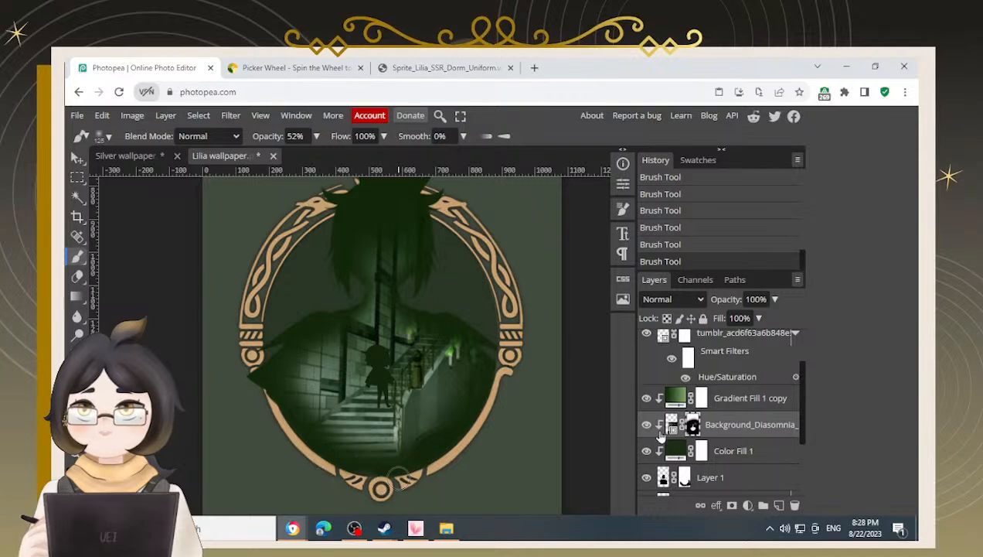
Select Layer 1 and paint strokes near the bottom of the frame
{"action": "scroll", "coordinate": [656, 429], "scroll_direction": "down", "scroll_amount": 1}
{"action": "left_click", "coordinate": [710, 414]}
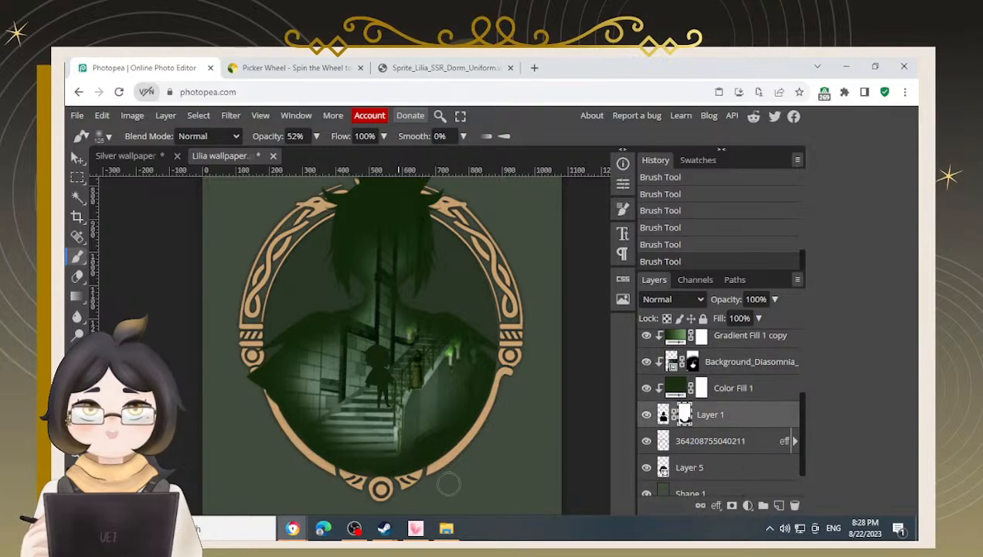
{"action": "scroll", "coordinate": [356, 480], "scroll_direction": "up", "scroll_amount": 3}
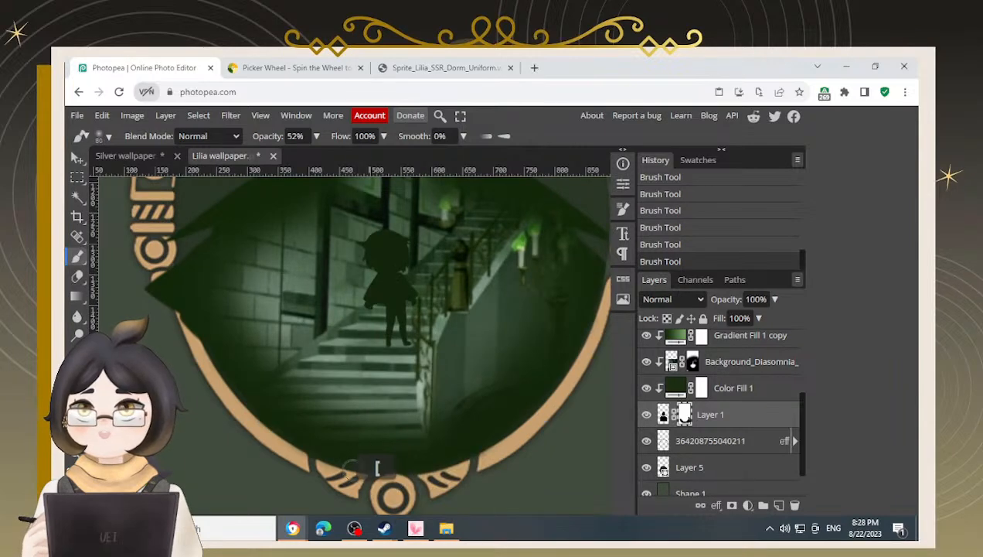
{"action": "scroll", "coordinate": [357, 470], "scroll_direction": "up", "scroll_amount": 2}
{"action": "mouse_move", "coordinate": [379, 435]}
{"action": "left_mouse_down"}
{"action": "mouse_move", "coordinate": [360, 406]}
{"action": "mouse_move", "coordinate": [341, 429]}
{"action": "mouse_move", "coordinate": [389, 422]}
{"action": "left_mouse_up"}
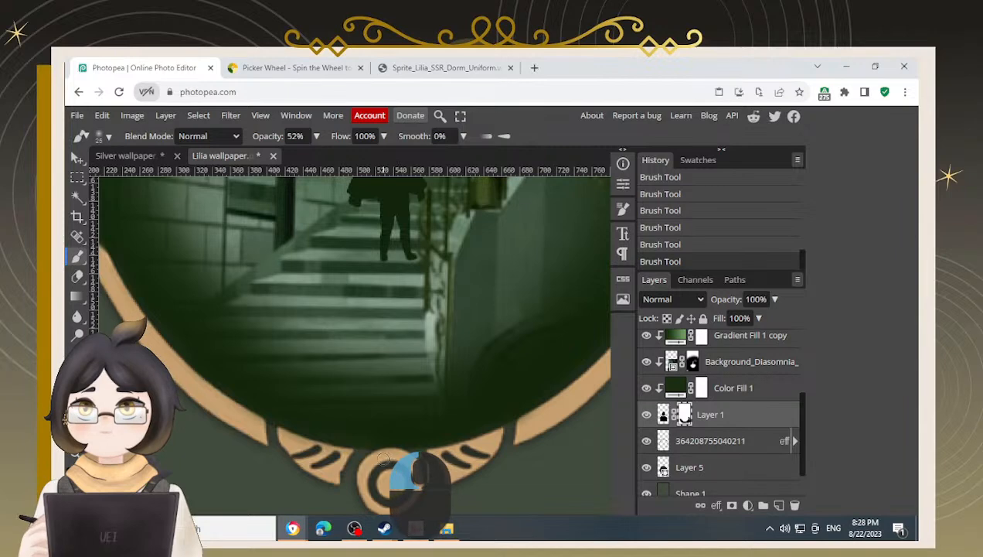
{"action": "left_click_drag", "start_coordinate": [471, 470], "coordinate": [437, 450]}
{"action": "left_click_drag", "start_coordinate": [560, 281], "coordinate": [487, 264]}
Reselect the Background_Diasomnia layer and paint mask strokes around the silhouette's hair and head
{"action": "scroll", "coordinate": [456, 348], "scroll_direction": "down", "scroll_amount": 3}
{"action": "scroll", "coordinate": [430, 361], "scroll_direction": "down", "scroll_amount": 2}
{"action": "scroll", "coordinate": [696, 418], "scroll_direction": "up", "scroll_amount": 2}
{"action": "left_click", "coordinate": [695, 427]}
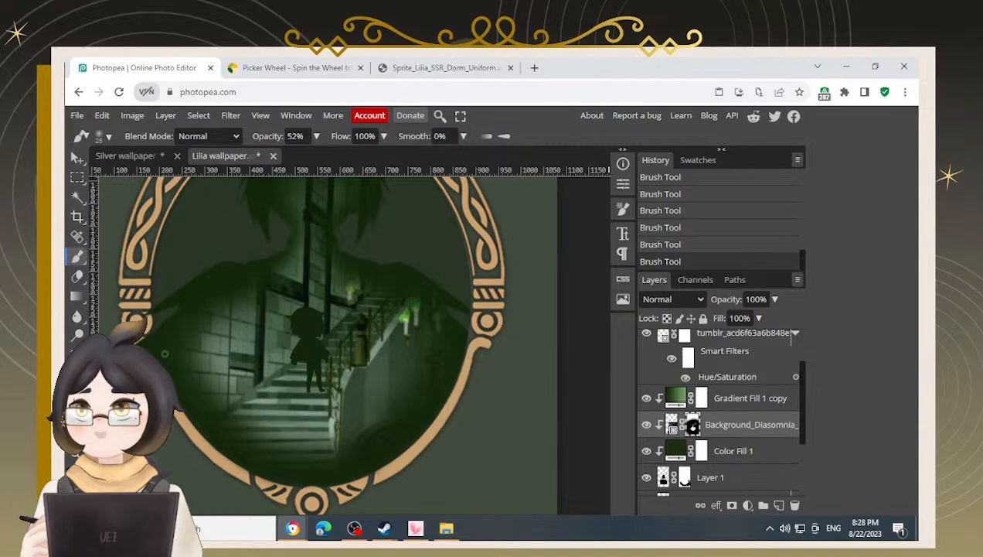
{"action": "scroll", "coordinate": [324, 344], "scroll_direction": "up", "scroll_amount": 2}
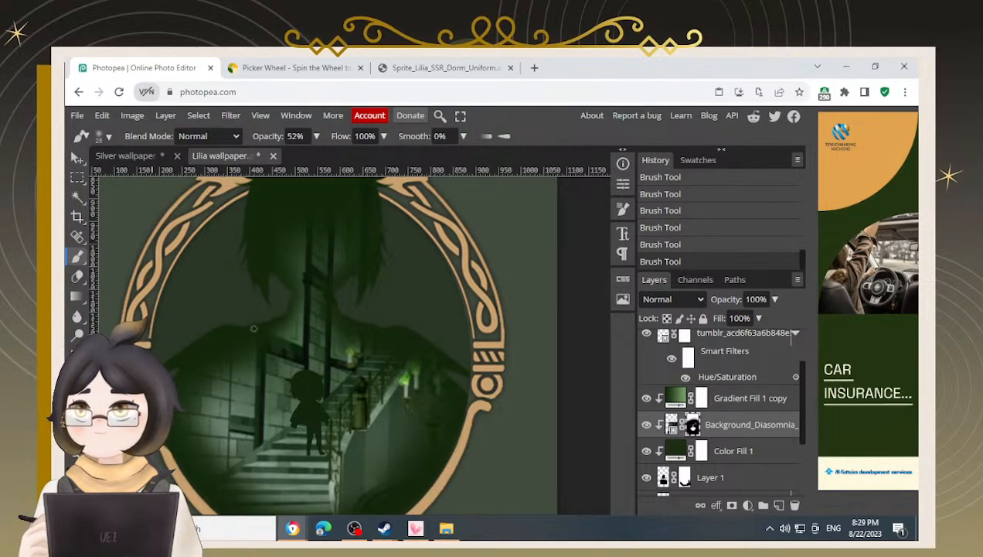
{"action": "mouse_move", "coordinate": [269, 324]}
{"action": "left_mouse_down"}
{"action": "mouse_move", "coordinate": [296, 303]}
{"action": "mouse_move", "coordinate": [283, 266]}
{"action": "mouse_move", "coordinate": [265, 272]}
{"action": "left_mouse_up"}
{"action": "mouse_move", "coordinate": [353, 280]}
{"action": "left_mouse_down"}
{"action": "mouse_move", "coordinate": [361, 332]}
{"action": "mouse_move", "coordinate": [382, 295]}
{"action": "mouse_move", "coordinate": [381, 252]}
{"action": "left_mouse_up"}
{"action": "key", "text": "space"}
{"action": "left_click_drag", "start_coordinate": [382, 218], "coordinate": [372, 251]}
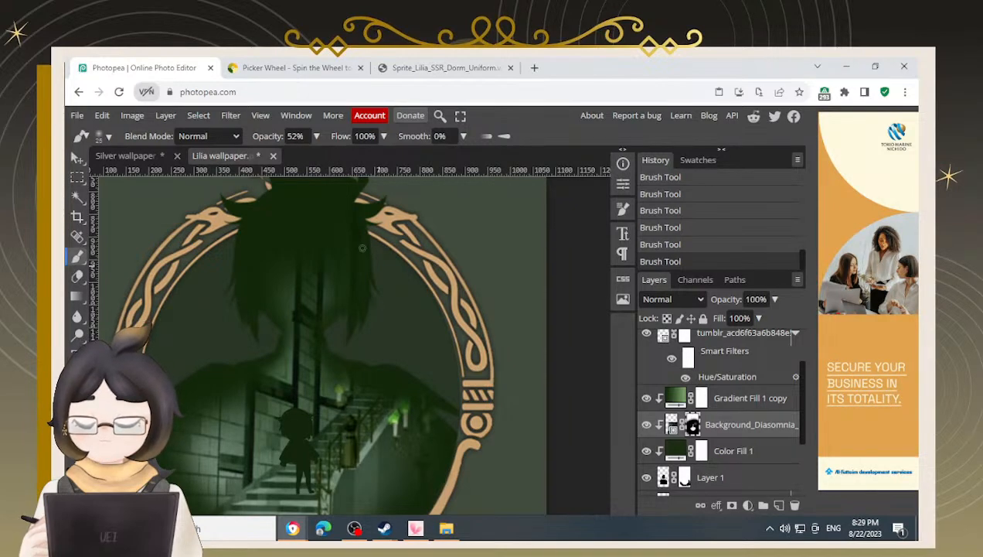
{"action": "mouse_move", "coordinate": [359, 211]}
{"action": "left_mouse_down"}
{"action": "mouse_move", "coordinate": [350, 208]}
{"action": "mouse_move", "coordinate": [363, 207]}
{"action": "mouse_move", "coordinate": [371, 238]}
{"action": "left_mouse_up"}
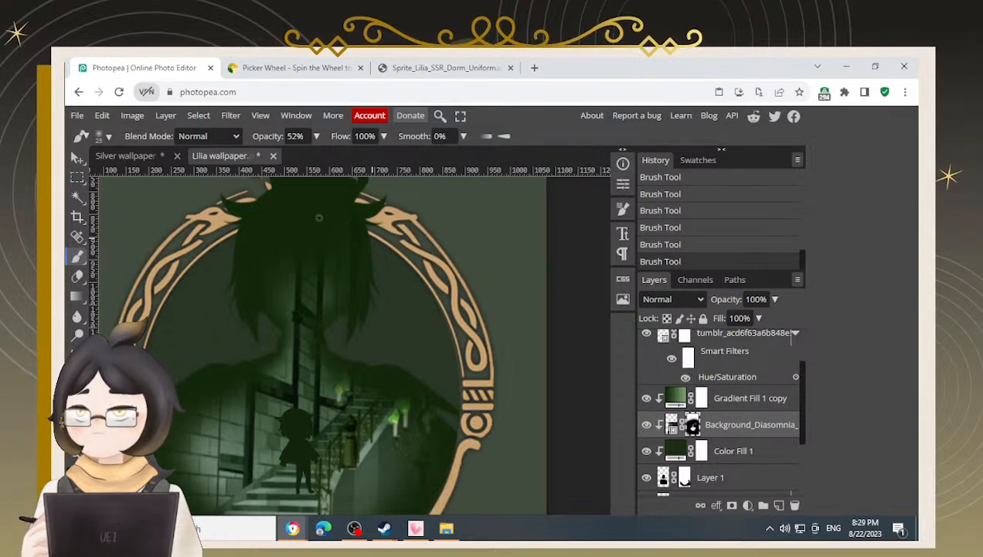
{"action": "mouse_move", "coordinate": [326, 211]}
{"action": "left_mouse_down"}
{"action": "mouse_move", "coordinate": [359, 234]}
{"action": "mouse_move", "coordinate": [351, 210]}
{"action": "mouse_move", "coordinate": [361, 222]}
{"action": "left_mouse_up"}
Raise the brush opacity to 81%
{"action": "left_click", "coordinate": [317, 137]}
{"action": "left_click", "coordinate": [305, 155]}
{"action": "scroll", "coordinate": [356, 227], "scroll_direction": "down", "scroll_amount": 2}
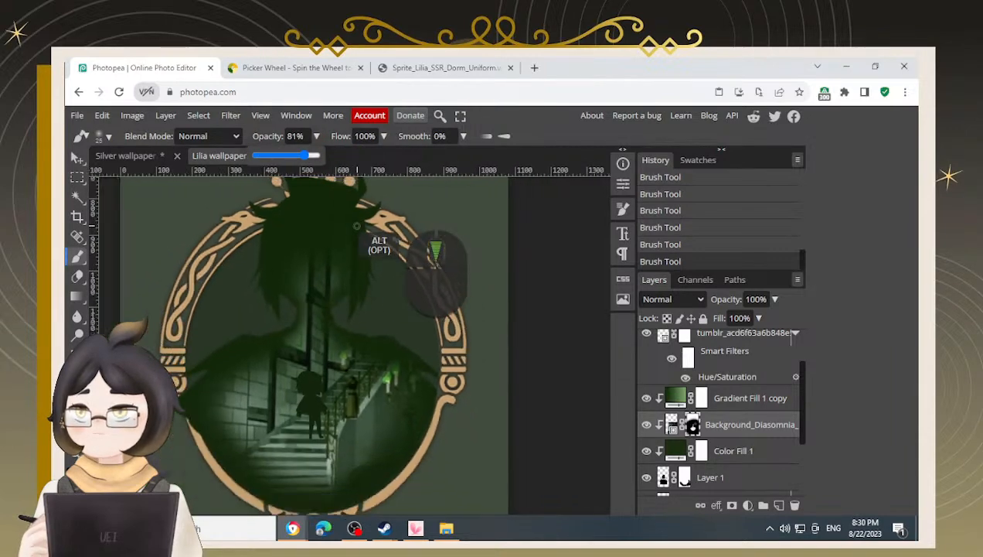
{"action": "key", "text": "space"}
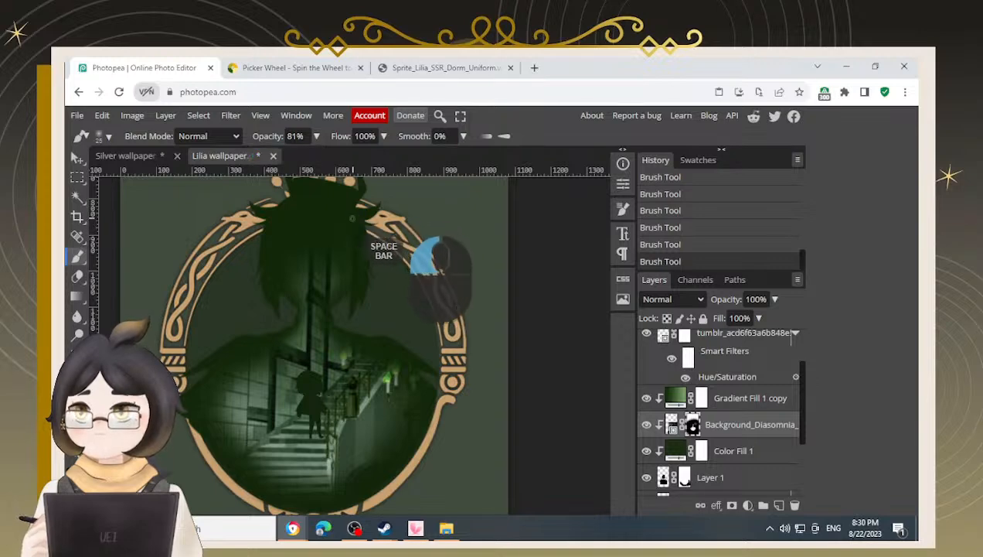
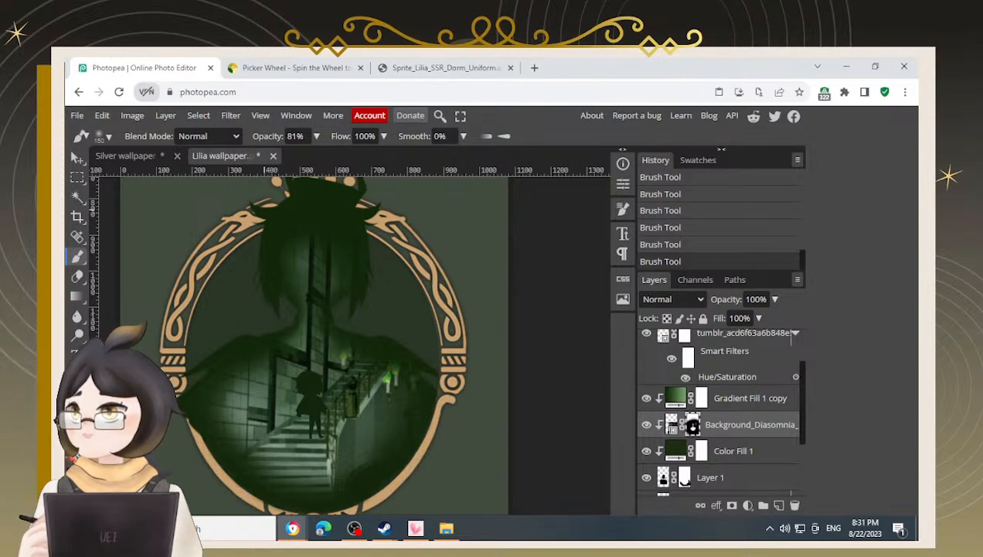
Save the document and brush soft mask strokes along the silhouette's lower right and left edges
{"action": "key", "text": "ctrl+s"}
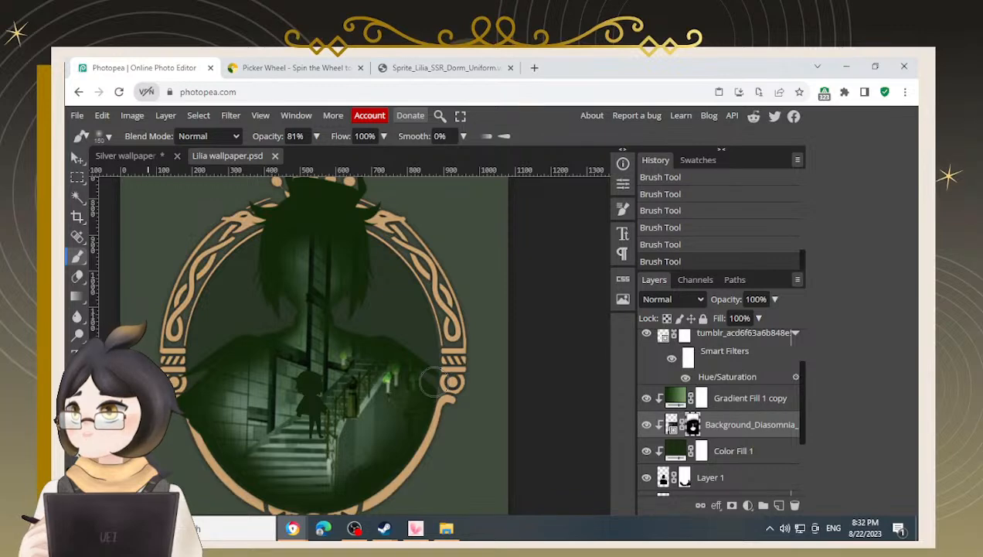
{"action": "mouse_move", "coordinate": [431, 382]}
{"action": "left_mouse_down"}
{"action": "mouse_move", "coordinate": [411, 368]}
{"action": "mouse_move", "coordinate": [429, 412]}
{"action": "mouse_move", "coordinate": [418, 372]}
{"action": "mouse_move", "coordinate": [428, 421]}
{"action": "mouse_move", "coordinate": [407, 480]}
{"action": "mouse_move", "coordinate": [378, 488]}
{"action": "mouse_move", "coordinate": [389, 433]}
{"action": "mouse_move", "coordinate": [394, 491]}
{"action": "left_mouse_up"}
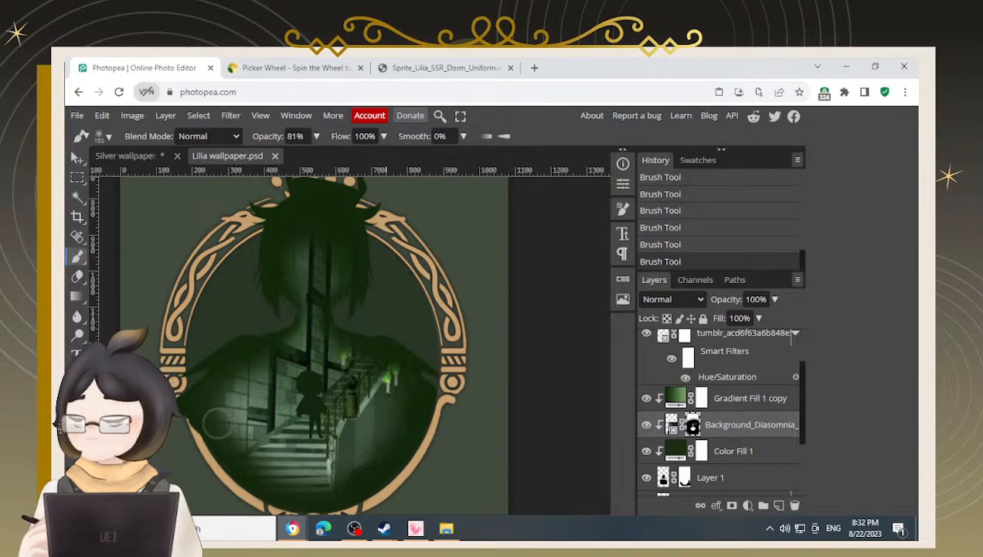
{"action": "key", "text": "space"}
{"action": "left_click_drag", "start_coordinate": [477, 364], "coordinate": [493, 347]}
{"action": "mouse_move", "coordinate": [205, 447]}
{"action": "left_mouse_down"}
{"action": "mouse_move", "coordinate": [220, 466]}
{"action": "mouse_move", "coordinate": [246, 473]}
{"action": "left_mouse_up"}
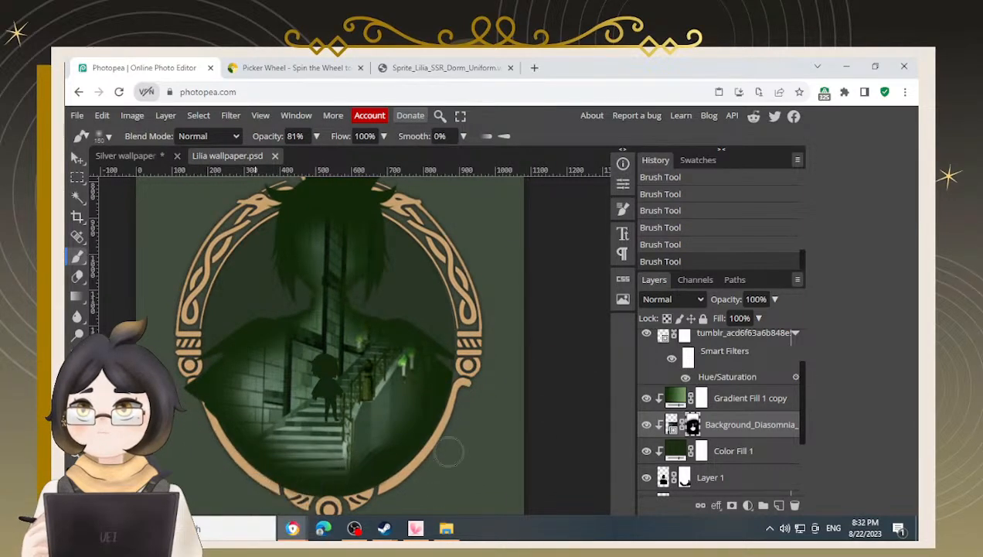
{"action": "left_click_drag", "start_coordinate": [187, 348], "coordinate": [213, 322]}
Lower the brush opacity to 27% and paint a mask stroke across the silhouette's upper chest
{"action": "mouse_move", "coordinate": [316, 137]}
{"action": "left_mouse_down"}
{"action": "mouse_move", "coordinate": [266, 158]}
{"action": "mouse_move", "coordinate": [292, 164]}
{"action": "mouse_move", "coordinate": [278, 161]}
{"action": "left_mouse_up"}
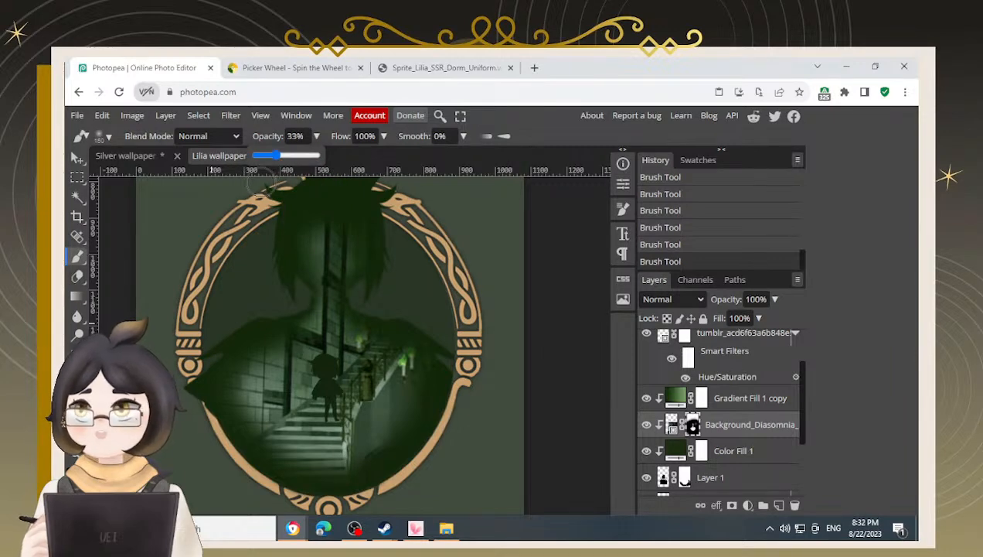
{"action": "left_click", "coordinate": [272, 155]}
{"action": "key", "text": "space"}
{"action": "left_click", "coordinate": [246, 246]}
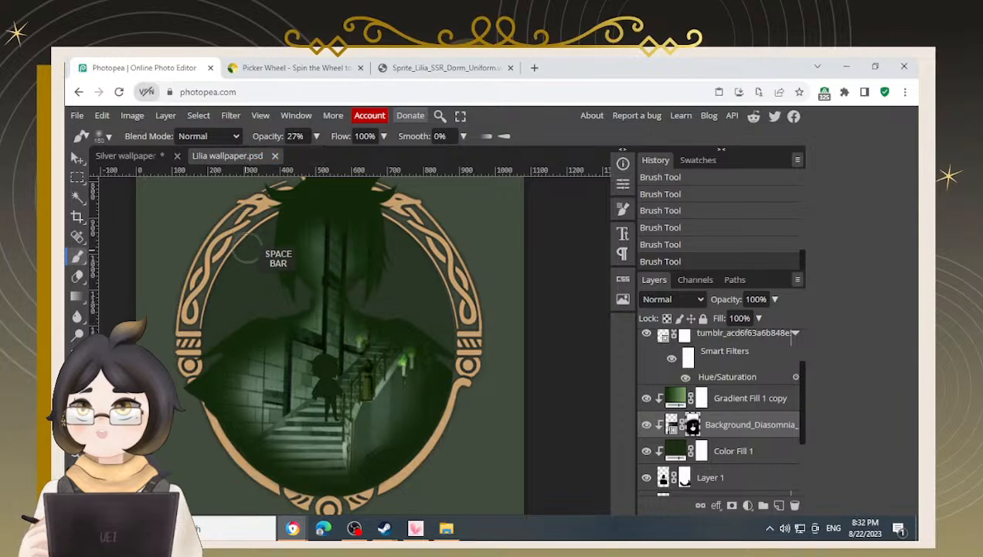
{"action": "mouse_move", "coordinate": [294, 227]}
{"action": "left_mouse_down"}
{"action": "mouse_move", "coordinate": [382, 215]}
{"action": "mouse_move", "coordinate": [263, 226]}
{"action": "mouse_move", "coordinate": [366, 218]}
{"action": "mouse_move", "coordinate": [291, 223]}
{"action": "mouse_move", "coordinate": [358, 235]}
{"action": "mouse_move", "coordinate": [339, 230]}
{"action": "mouse_move", "coordinate": [389, 218]}
{"action": "mouse_move", "coordinate": [297, 218]}
{"action": "mouse_move", "coordinate": [315, 207]}
{"action": "mouse_move", "coordinate": [358, 210]}
{"action": "mouse_move", "coordinate": [313, 228]}
{"action": "mouse_move", "coordinate": [378, 204]}
{"action": "mouse_move", "coordinate": [413, 242]}
{"action": "left_mouse_up"}
Enlarge the brush, set its opacity to 19%, and paint mask strokes across the shoulders, left side and bottom of the silhouette
{"action": "key", "text": "bracketright"}
{"action": "key", "text": "bracketright"}
{"action": "left_click", "coordinate": [316, 136]}
{"action": "mouse_move", "coordinate": [271, 157]}
{"action": "left_mouse_down"}
{"action": "mouse_move", "coordinate": [281, 158]}
{"action": "mouse_move", "coordinate": [275, 165]}
{"action": "left_mouse_up"}
{"action": "left_click_drag", "start_coordinate": [257, 271], "coordinate": [357, 272]}
{"action": "mouse_move", "coordinate": [233, 309]}
{"action": "left_mouse_down"}
{"action": "mouse_move", "coordinate": [371, 298]}
{"action": "mouse_move", "coordinate": [414, 304]}
{"action": "left_mouse_up"}
{"action": "mouse_move", "coordinate": [205, 338]}
{"action": "left_mouse_down"}
{"action": "mouse_move", "coordinate": [407, 324]}
{"action": "mouse_move", "coordinate": [195, 355]}
{"action": "mouse_move", "coordinate": [311, 316]}
{"action": "mouse_move", "coordinate": [400, 307]}
{"action": "left_mouse_up"}
{"action": "left_click_drag", "start_coordinate": [190, 381], "coordinate": [257, 359]}
{"action": "left_click_drag", "start_coordinate": [191, 422], "coordinate": [236, 401]}
{"action": "left_click_drag", "start_coordinate": [200, 422], "coordinate": [235, 402]}
{"action": "left_click_drag", "start_coordinate": [211, 456], "coordinate": [238, 424]}
{"action": "left_click_drag", "start_coordinate": [240, 477], "coordinate": [251, 495]}
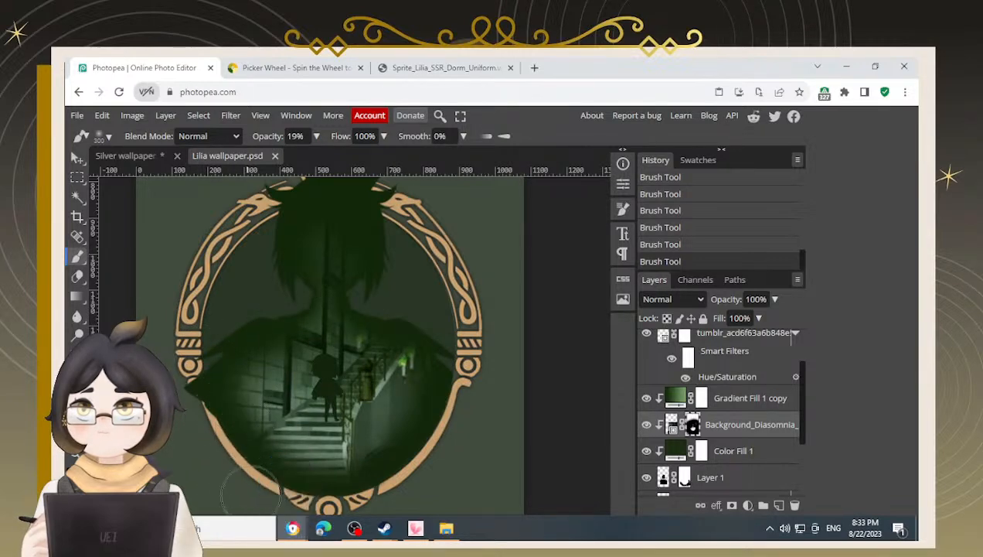
Swap the paint colours, shrink the brush and dab the mask around the upper candle lights
{"action": "key", "text": "x"}
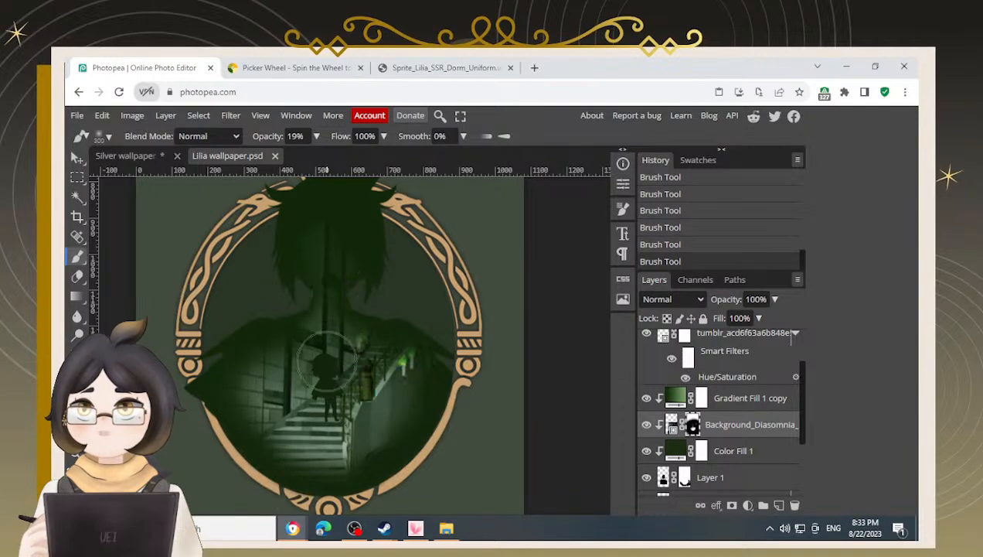
{"action": "scroll", "coordinate": [442, 371], "scroll_direction": "up", "scroll_amount": 1}
{"action": "scroll", "coordinate": [426, 391], "scroll_direction": "up", "scroll_amount": 1}
{"action": "key", "text": "ctrl+z"}
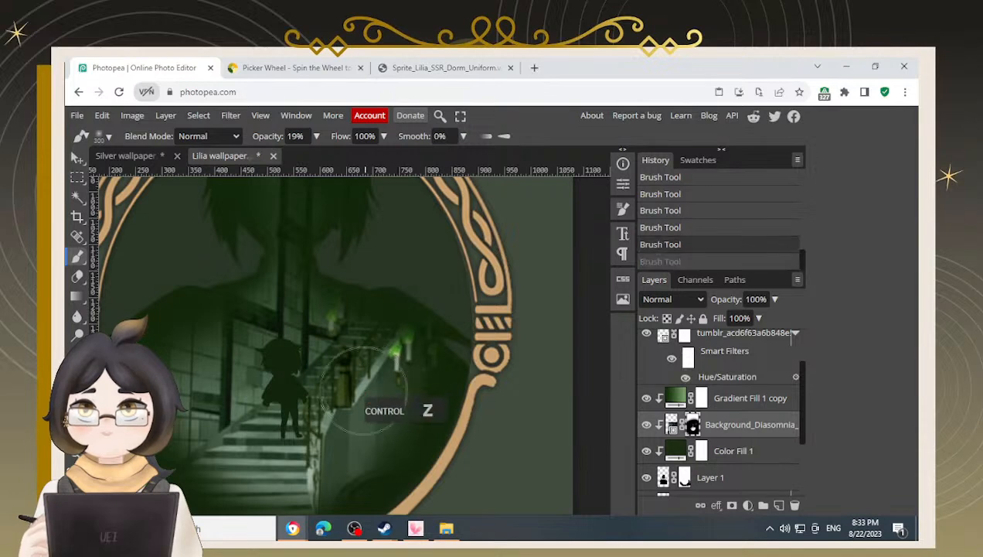
{"action": "key", "text": "ctrl+shift+z"}
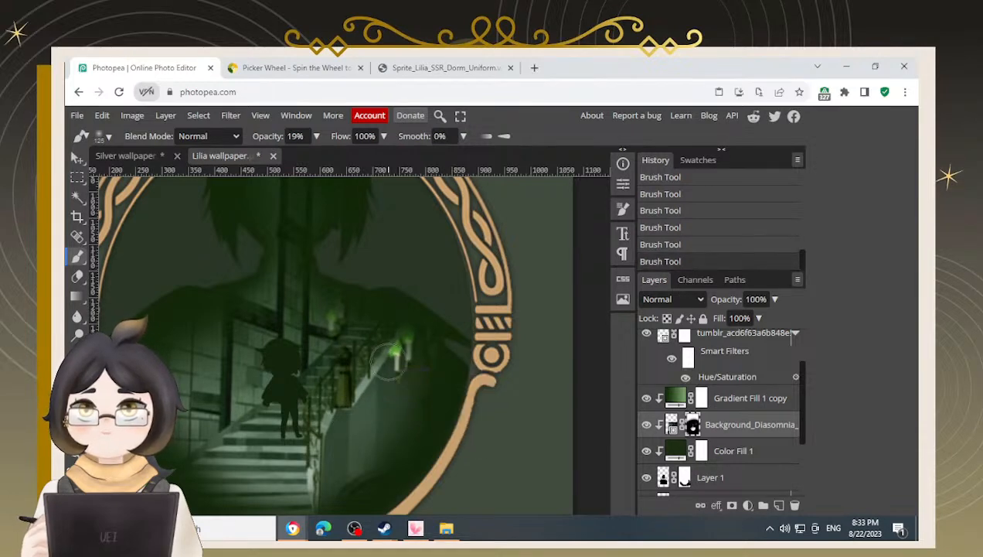
{"action": "key", "text": "bracketleft"}
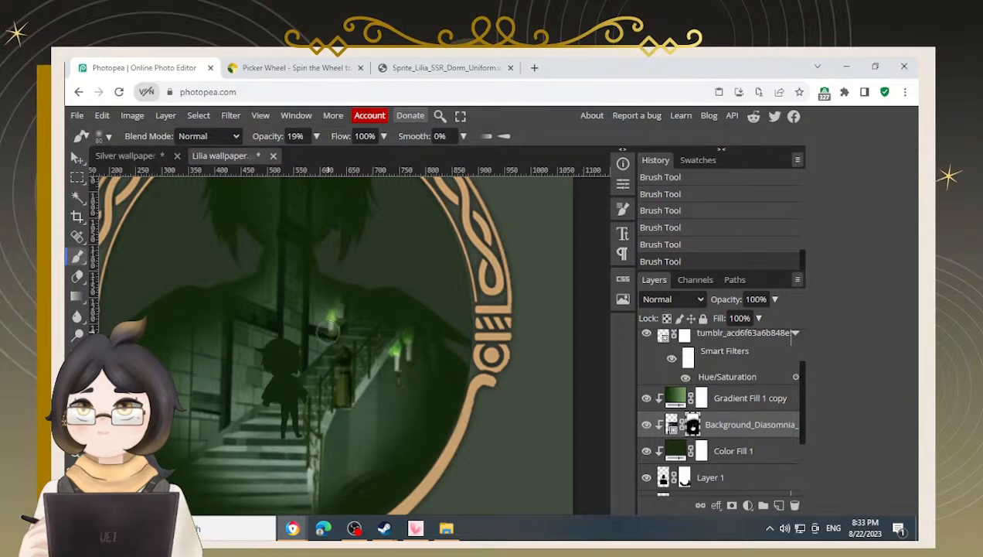
{"action": "left_click", "coordinate": [336, 300]}
{"action": "left_click", "coordinate": [334, 300]}
{"action": "left_click", "coordinate": [333, 303]}
{"action": "left_click", "coordinate": [408, 332]}
Paint mask strokes with alternating colours around the candles on the right side
{"action": "key", "text": "bracketleft"}
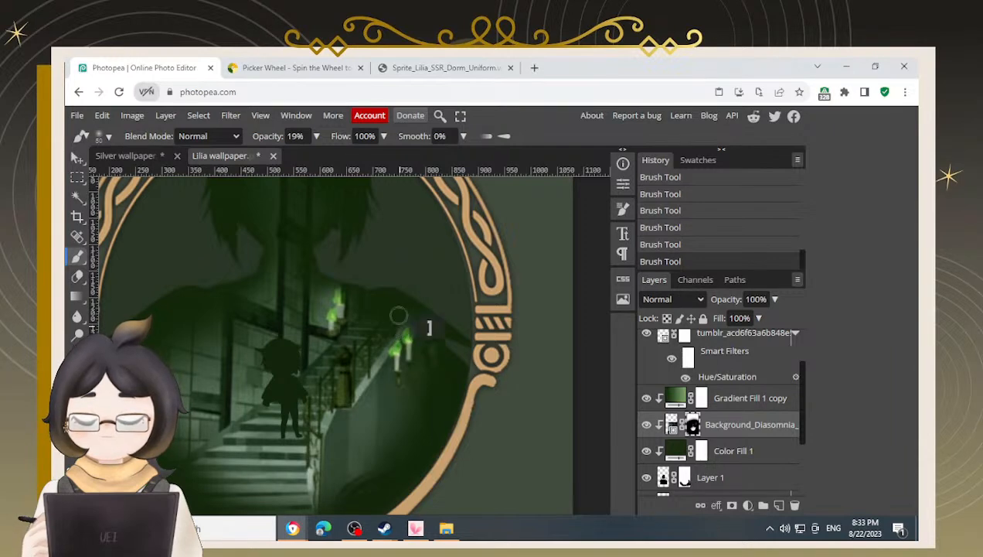
{"action": "mouse_move", "coordinate": [409, 297]}
{"action": "left_mouse_down"}
{"action": "mouse_move", "coordinate": [468, 326]}
{"action": "mouse_move", "coordinate": [439, 290]}
{"action": "mouse_move", "coordinate": [462, 323]}
{"action": "mouse_move", "coordinate": [395, 279]}
{"action": "mouse_move", "coordinate": [443, 311]}
{"action": "mouse_move", "coordinate": [420, 308]}
{"action": "mouse_move", "coordinate": [438, 312]}
{"action": "mouse_move", "coordinate": [411, 292]}
{"action": "mouse_move", "coordinate": [402, 301]}
{"action": "mouse_move", "coordinate": [441, 324]}
{"action": "mouse_move", "coordinate": [438, 311]}
{"action": "mouse_move", "coordinate": [470, 374]}
{"action": "mouse_move", "coordinate": [470, 328]}
{"action": "mouse_move", "coordinate": [450, 304]}
{"action": "mouse_move", "coordinate": [392, 270]}
{"action": "mouse_move", "coordinate": [340, 268]}
{"action": "mouse_move", "coordinate": [373, 279]}
{"action": "mouse_move", "coordinate": [327, 277]}
{"action": "mouse_move", "coordinate": [388, 283]}
{"action": "left_mouse_up"}
{"action": "key", "text": "x"}
{"action": "mouse_move", "coordinate": [320, 272]}
{"action": "left_mouse_down"}
{"action": "mouse_move", "coordinate": [374, 291]}
{"action": "mouse_move", "coordinate": [328, 270]}
{"action": "mouse_move", "coordinate": [354, 291]}
{"action": "mouse_move", "coordinate": [438, 303]}
{"action": "mouse_move", "coordinate": [469, 327]}
{"action": "mouse_move", "coordinate": [389, 283]}
{"action": "mouse_move", "coordinate": [444, 342]}
{"action": "left_mouse_up"}
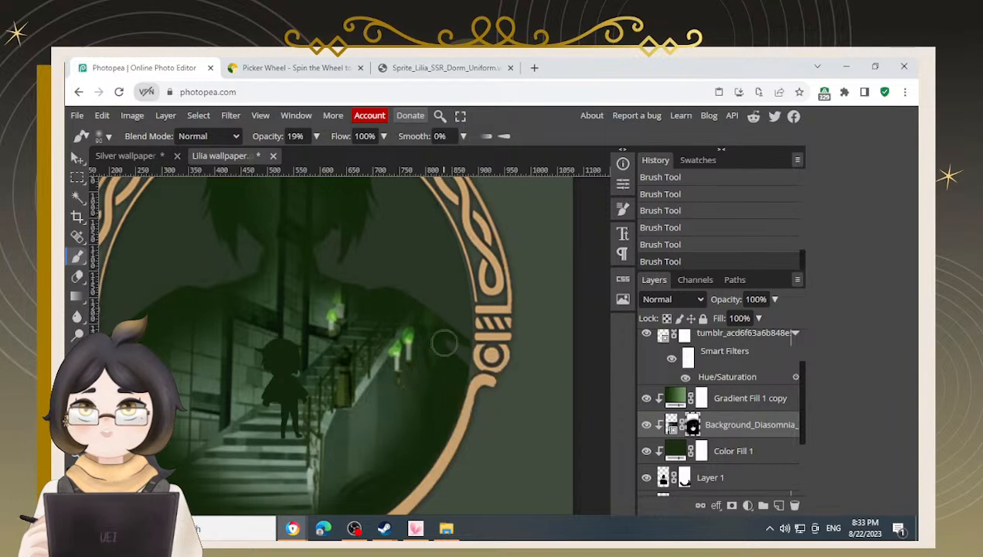
Paint mask strokes across the lower left stairs and along the silhouette's shoulder line
{"action": "key", "text": "space"}
{"action": "mouse_move", "coordinate": [186, 321]}
{"action": "left_mouse_down"}
{"action": "mouse_move", "coordinate": [302, 287]}
{"action": "mouse_move", "coordinate": [341, 290]}
{"action": "mouse_move", "coordinate": [309, 313]}
{"action": "mouse_move", "coordinate": [320, 303]}
{"action": "mouse_move", "coordinate": [279, 369]}
{"action": "mouse_move", "coordinate": [298, 312]}
{"action": "left_mouse_up"}
{"action": "key", "text": "x"}
{"action": "key", "text": "x"}
{"action": "mouse_move", "coordinate": [260, 279]}
{"action": "left_mouse_down"}
{"action": "mouse_move", "coordinate": [303, 265]}
{"action": "mouse_move", "coordinate": [236, 316]}
{"action": "mouse_move", "coordinate": [296, 271]}
{"action": "mouse_move", "coordinate": [242, 321]}
{"action": "mouse_move", "coordinate": [287, 282]}
{"action": "mouse_move", "coordinate": [241, 397]}
{"action": "left_mouse_up"}
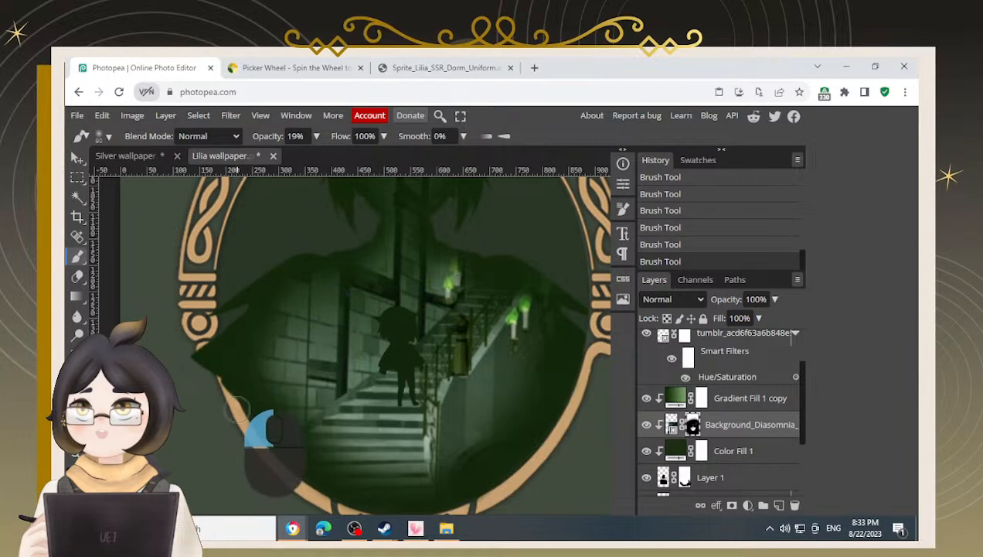
{"action": "key", "text": "space"}
{"action": "left_click_drag", "start_coordinate": [355, 380], "coordinate": [292, 352]}
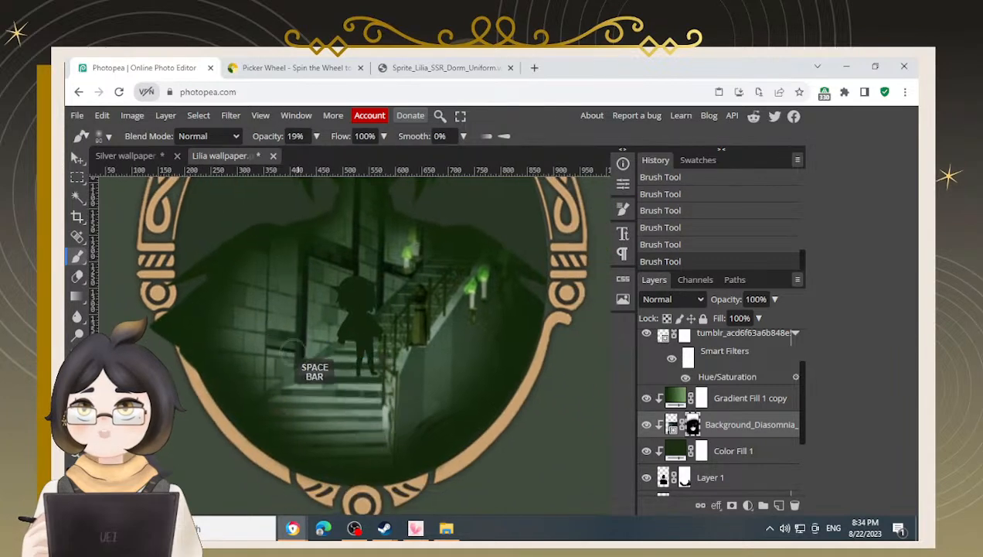
{"action": "mouse_move", "coordinate": [203, 352]}
{"action": "left_mouse_down"}
{"action": "mouse_move", "coordinate": [212, 377]}
{"action": "mouse_move", "coordinate": [246, 368]}
{"action": "left_mouse_up"}
{"action": "mouse_move", "coordinate": [200, 345]}
{"action": "left_mouse_down"}
{"action": "mouse_move", "coordinate": [215, 371]}
{"action": "mouse_move", "coordinate": [469, 391]}
{"action": "mouse_move", "coordinate": [504, 364]}
{"action": "mouse_move", "coordinate": [538, 292]}
{"action": "mouse_move", "coordinate": [530, 300]}
{"action": "left_mouse_up"}
Swap colours, shrink the brush and paint a small mask stroke near the top candle
{"action": "key", "text": "x"}
{"action": "mouse_move", "coordinate": [501, 243]}
{"action": "left_mouse_down"}
{"action": "mouse_move", "coordinate": [501, 232]}
{"action": "mouse_move", "coordinate": [495, 248]}
{"action": "mouse_move", "coordinate": [491, 241]}
{"action": "mouse_move", "coordinate": [507, 255]}
{"action": "left_mouse_up"}
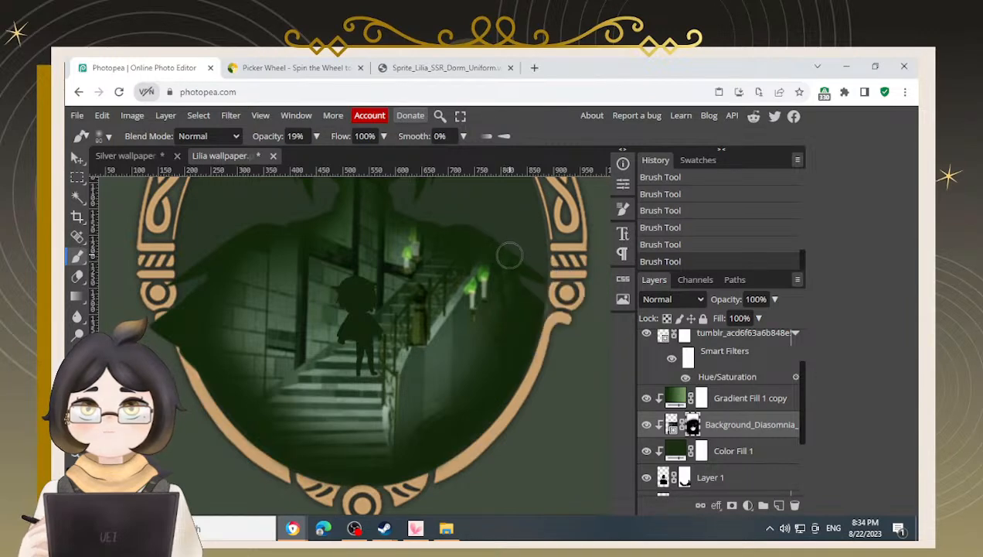
{"action": "key", "text": "x"}
{"action": "key", "text": "bracketleft"}
{"action": "key", "text": "bracketleft"}
{"action": "key", "text": "bracketleft"}
{"action": "left_click_drag", "start_coordinate": [404, 217], "coordinate": [431, 217]}
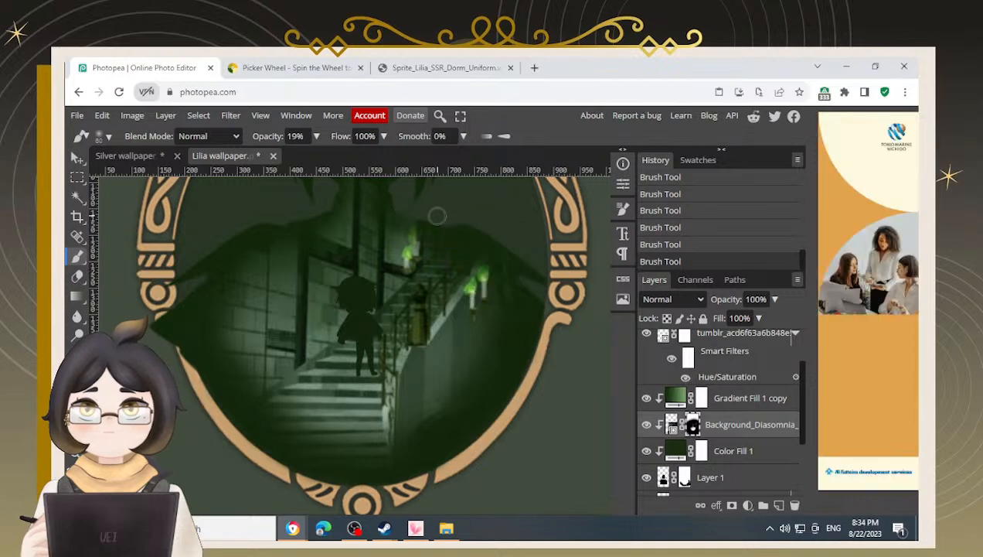
Paint a vertical mask stroke down the pillar above the candle
{"action": "scroll", "coordinate": [429, 216], "scroll_direction": "up", "scroll_amount": 2}
{"action": "key", "text": "x"}
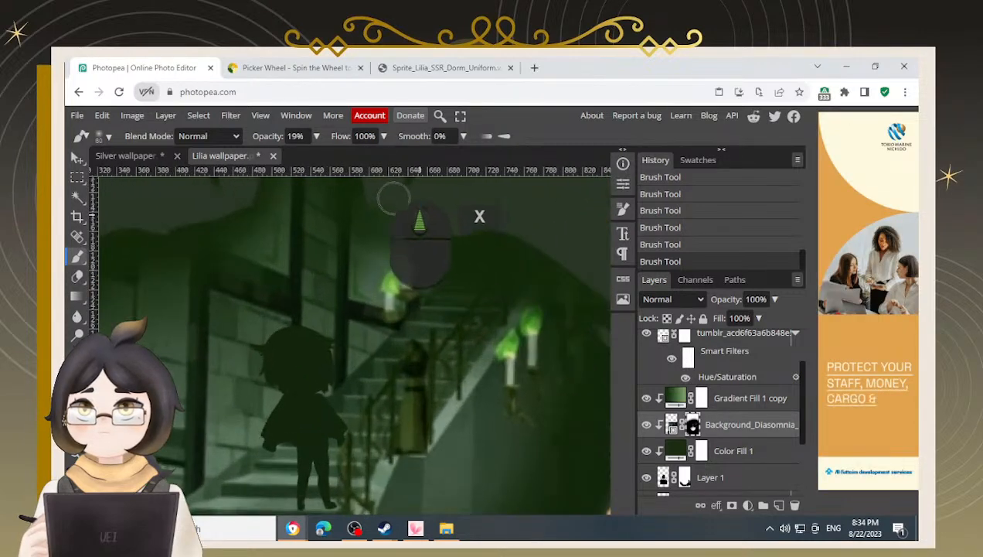
{"action": "left_click", "coordinate": [427, 216]}
{"action": "mouse_move", "coordinate": [427, 216]}
{"action": "left_mouse_down"}
{"action": "mouse_move", "coordinate": [399, 199]}
{"action": "mouse_move", "coordinate": [376, 200]}
{"action": "mouse_move", "coordinate": [423, 221]}
{"action": "mouse_move", "coordinate": [393, 219]}
{"action": "mouse_move", "coordinate": [435, 256]}
{"action": "mouse_move", "coordinate": [411, 258]}
{"action": "mouse_move", "coordinate": [465, 273]}
{"action": "mouse_move", "coordinate": [418, 262]}
{"action": "mouse_move", "coordinate": [386, 224]}
{"action": "mouse_move", "coordinate": [392, 253]}
{"action": "mouse_move", "coordinate": [475, 282]}
{"action": "mouse_move", "coordinate": [426, 331]}
{"action": "left_mouse_up"}
{"action": "key", "text": "space"}
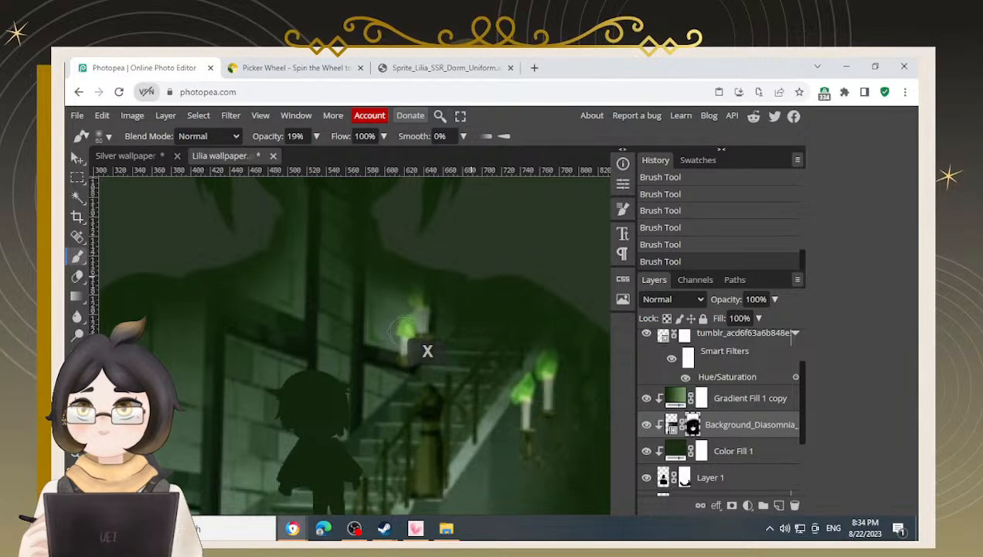
{"action": "left_click_drag", "start_coordinate": [401, 331], "coordinate": [428, 290]}
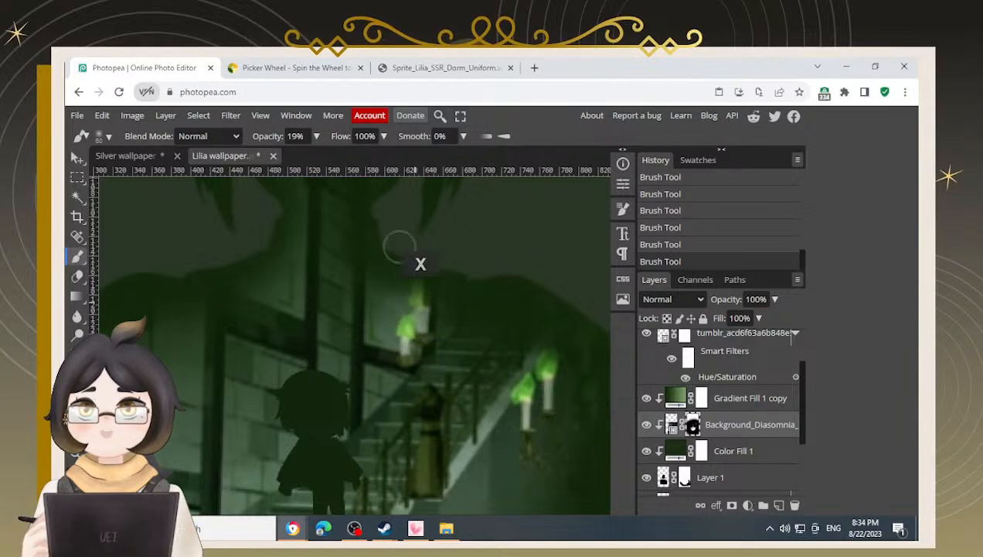
Paint mask strokes around the silhouette's neck and head area
{"action": "scroll", "coordinate": [439, 268], "scroll_direction": "down", "scroll_amount": 2}
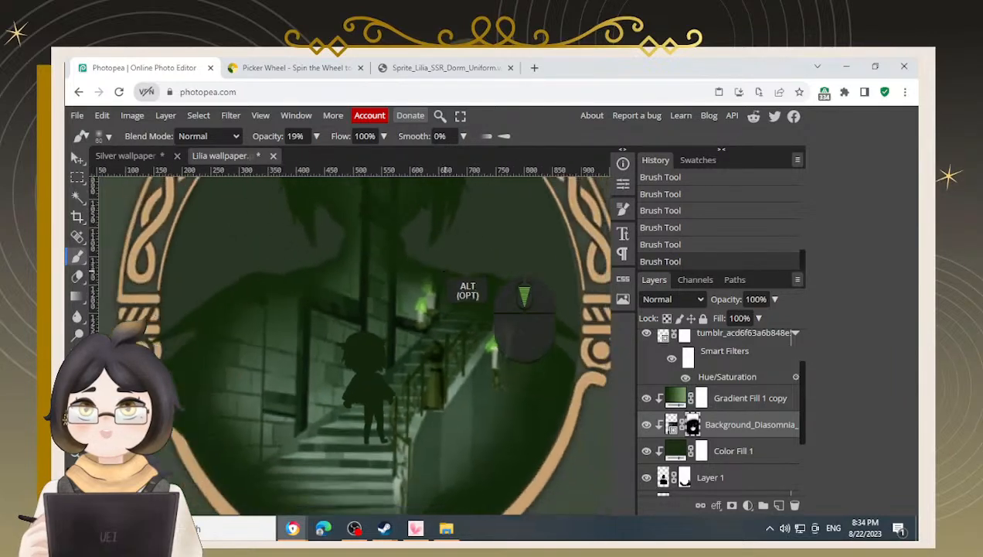
{"action": "left_click_drag", "start_coordinate": [427, 261], "coordinate": [408, 235]}
{"action": "mouse_move", "coordinate": [471, 220]}
{"action": "left_mouse_down"}
{"action": "mouse_move", "coordinate": [455, 267]}
{"action": "mouse_move", "coordinate": [406, 285]}
{"action": "left_mouse_up"}
{"action": "mouse_move", "coordinate": [417, 230]}
{"action": "left_mouse_down"}
{"action": "mouse_move", "coordinate": [307, 310]}
{"action": "mouse_move", "coordinate": [292, 334]}
{"action": "mouse_move", "coordinate": [281, 287]}
{"action": "mouse_move", "coordinate": [259, 269]}
{"action": "mouse_move", "coordinate": [259, 286]}
{"action": "left_mouse_up"}
{"action": "mouse_move", "coordinate": [442, 269]}
{"action": "left_mouse_down"}
{"action": "mouse_move", "coordinate": [443, 288]}
{"action": "mouse_move", "coordinate": [434, 248]}
{"action": "left_mouse_up"}
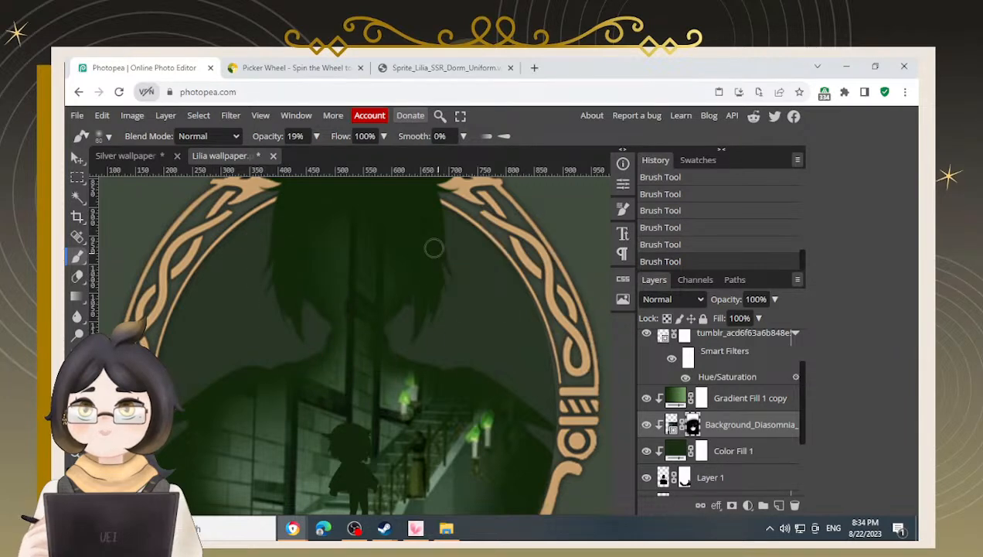
{"action": "scroll", "coordinate": [416, 338], "scroll_direction": "down", "scroll_amount": 2}
{"action": "scroll", "coordinate": [404, 310], "scroll_direction": "up", "scroll_amount": 3}
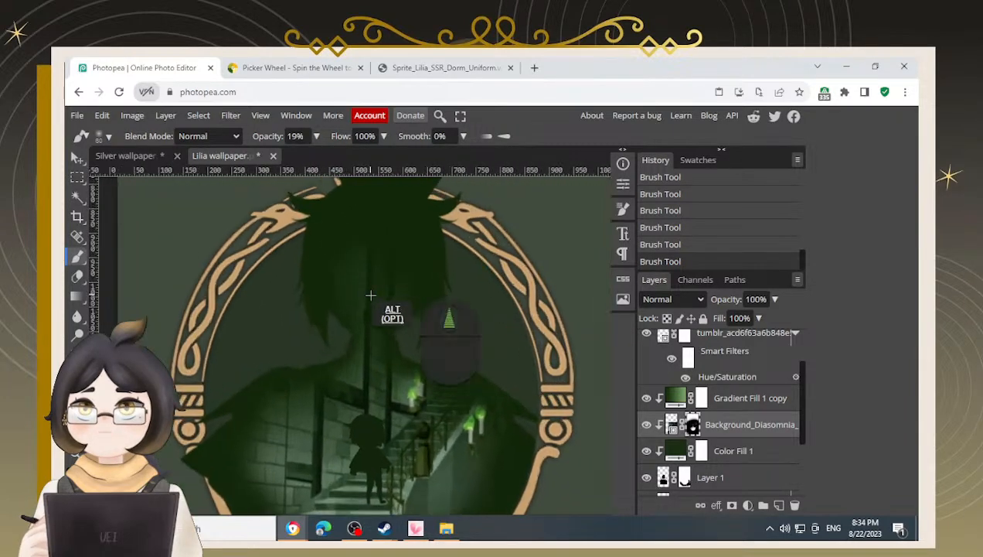
{"action": "mouse_move", "coordinate": [352, 307]}
{"action": "left_mouse_down"}
{"action": "mouse_move", "coordinate": [344, 272]}
{"action": "mouse_move", "coordinate": [361, 244]}
{"action": "left_mouse_up"}
{"action": "key", "text": "ctrl+z"}
Lower the brush opacity to 12%, paint a mask dab on the right shoulder and enlarge the brush
{"action": "left_click", "coordinate": [317, 138]}
{"action": "mouse_move", "coordinate": [289, 157]}
{"action": "left_mouse_down"}
{"action": "mouse_move", "coordinate": [255, 171]}
{"action": "mouse_move", "coordinate": [261, 165]}
{"action": "left_mouse_up"}
{"action": "left_click", "coordinate": [526, 273]}
{"action": "key", "text": "bracketright"}
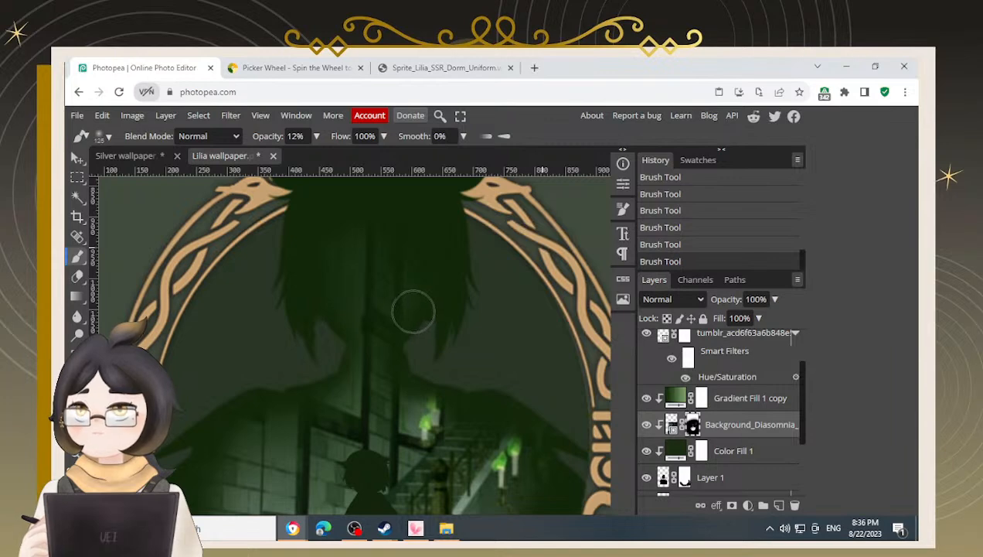
Close the Sprite_Lilia_SSR_Dorm_Uniform browser tab
{"action": "left_click", "coordinate": [510, 67]}
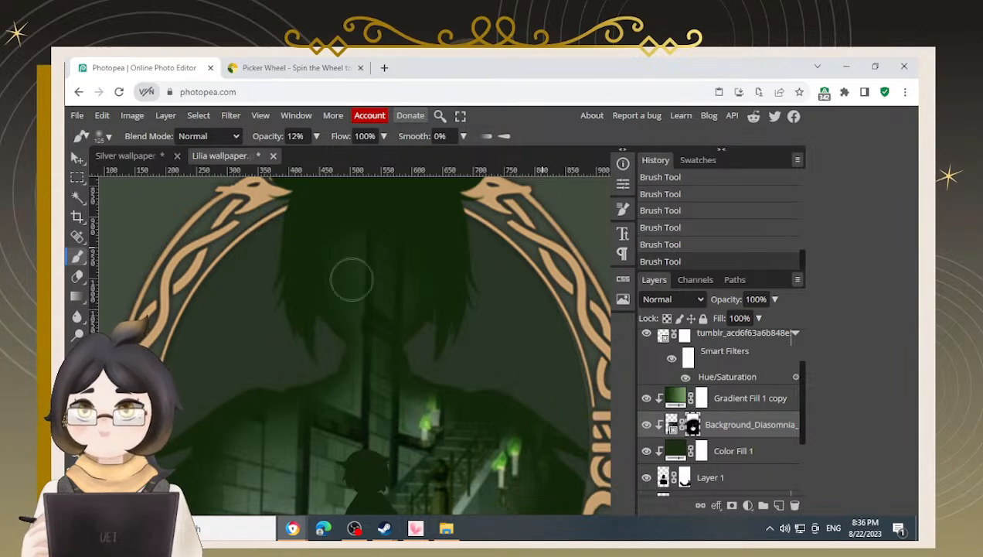
{"action": "scroll", "coordinate": [350, 349], "scroll_direction": "down", "scroll_amount": 3}
{"action": "scroll", "coordinate": [351, 350], "scroll_direction": "down", "scroll_amount": 2}
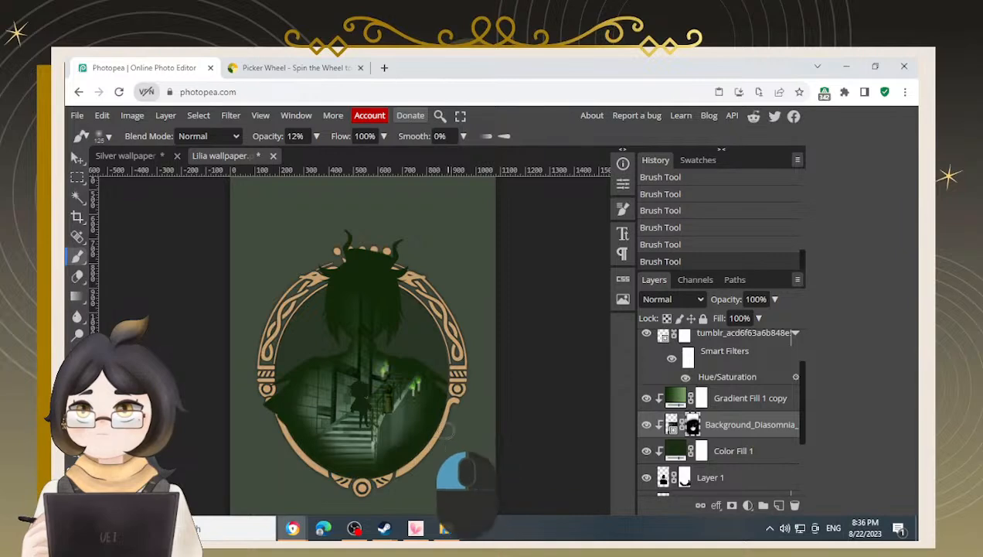
Paint a mask stroke near the lower right inside the frame and save the document
{"action": "key", "text": "x"}
{"action": "mouse_move", "coordinate": [443, 408]}
{"action": "left_mouse_down"}
{"action": "mouse_move", "coordinate": [439, 416]}
{"action": "mouse_move", "coordinate": [447, 386]}
{"action": "mouse_move", "coordinate": [435, 451]}
{"action": "left_mouse_up"}
{"action": "scroll", "coordinate": [381, 440], "scroll_direction": "up", "scroll_amount": 2}
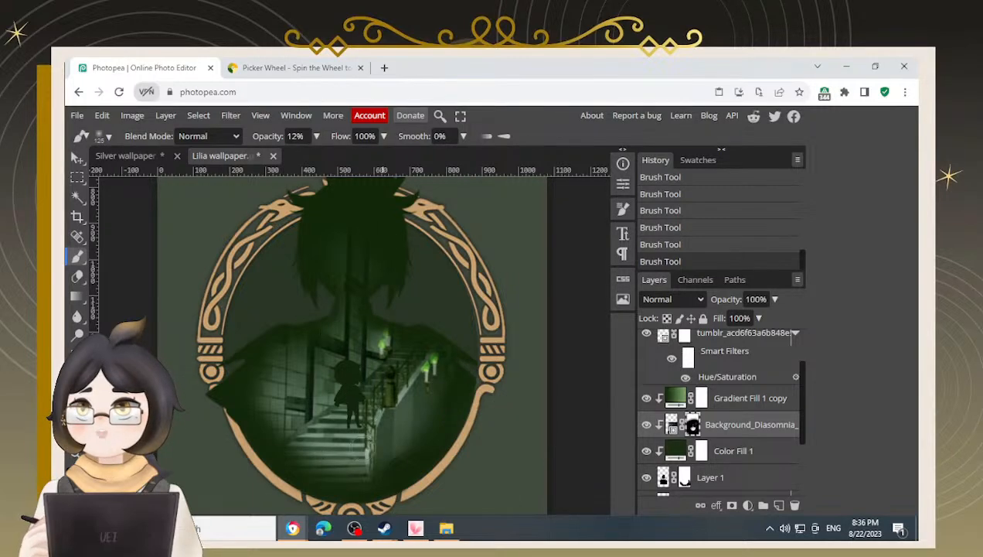
{"action": "scroll", "coordinate": [362, 444], "scroll_direction": "up", "scroll_amount": 3}
{"action": "scroll", "coordinate": [362, 437], "scroll_direction": "down", "scroll_amount": 4}
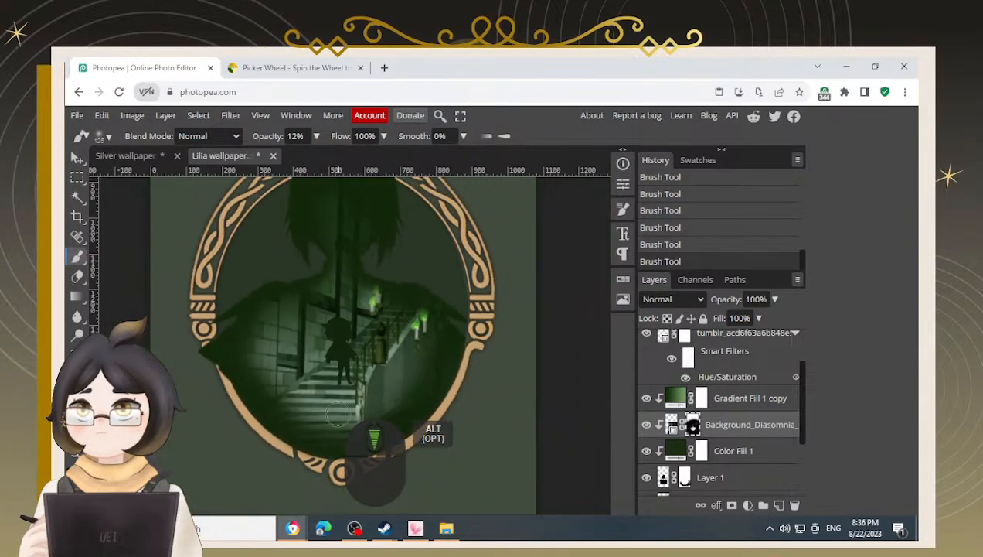
{"action": "scroll", "coordinate": [373, 439], "scroll_direction": "down", "scroll_amount": 1}
{"action": "key", "text": "ctrl+s"}
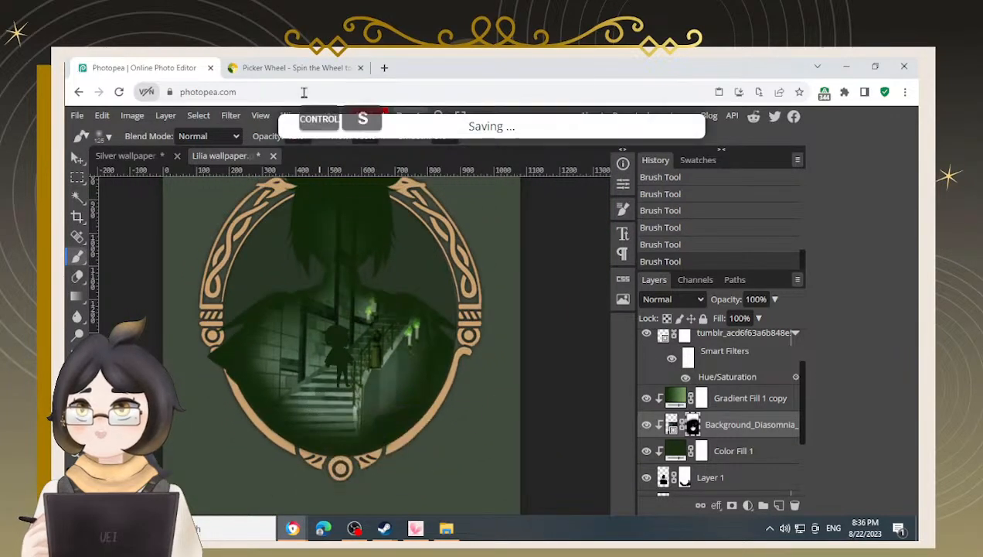
{"action": "mouse_move", "coordinate": [313, 62]}
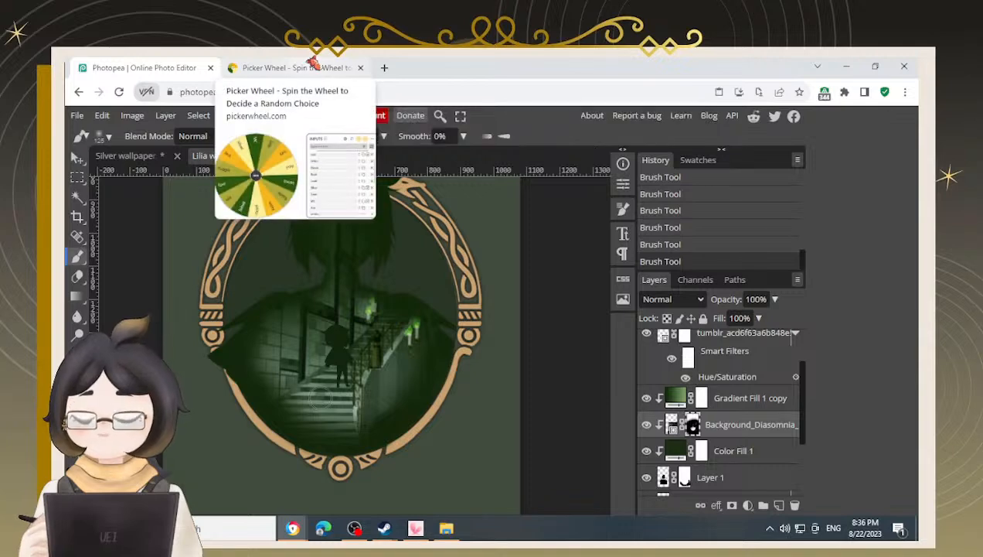
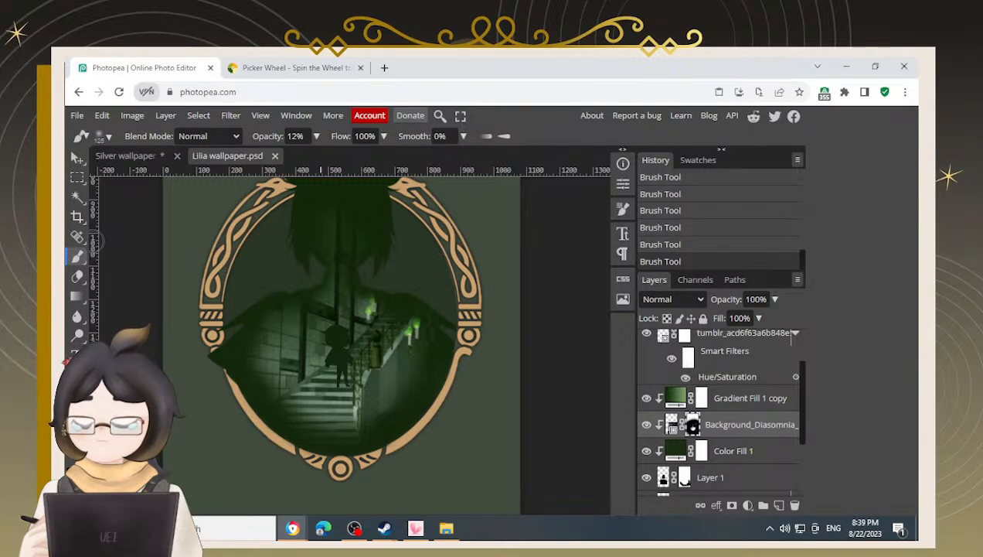
Raise the brush opacity to 20%
{"action": "key", "text": "2"}
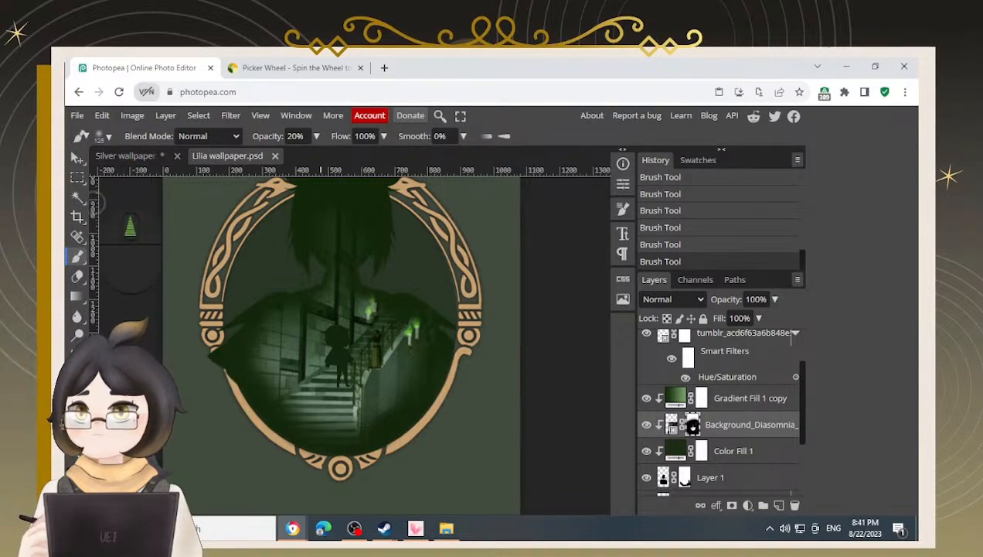
{"action": "scroll", "coordinate": [95, 203], "scroll_direction": "up", "scroll_amount": 2}
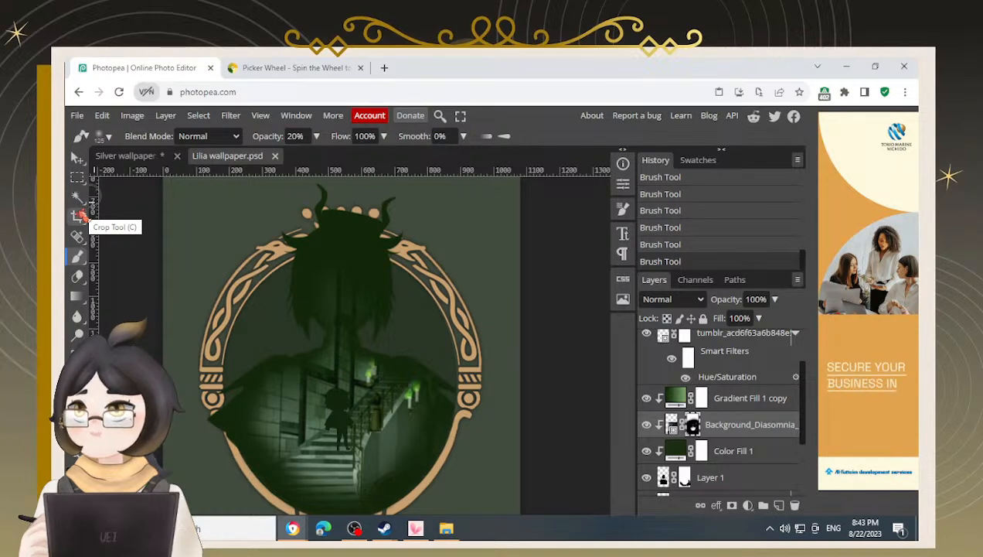
In the Silver wallpaper document, copy the green Color Fill 2 and pngwing.com (1) gem layers
{"action": "left_click", "coordinate": [143, 157]}
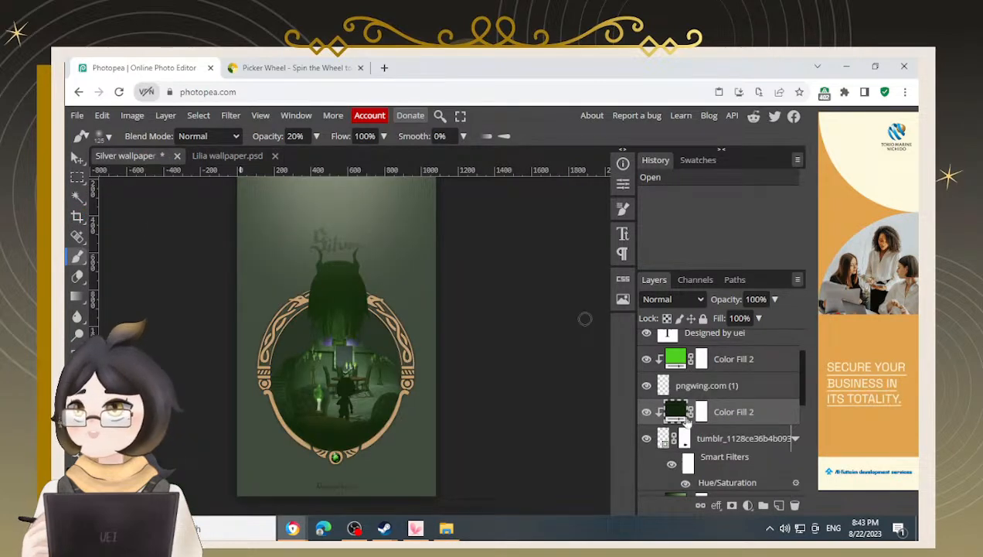
{"action": "left_click", "coordinate": [738, 359], "text": "shift"}
{"action": "left_click", "coordinate": [723, 411], "text": "ctrl"}
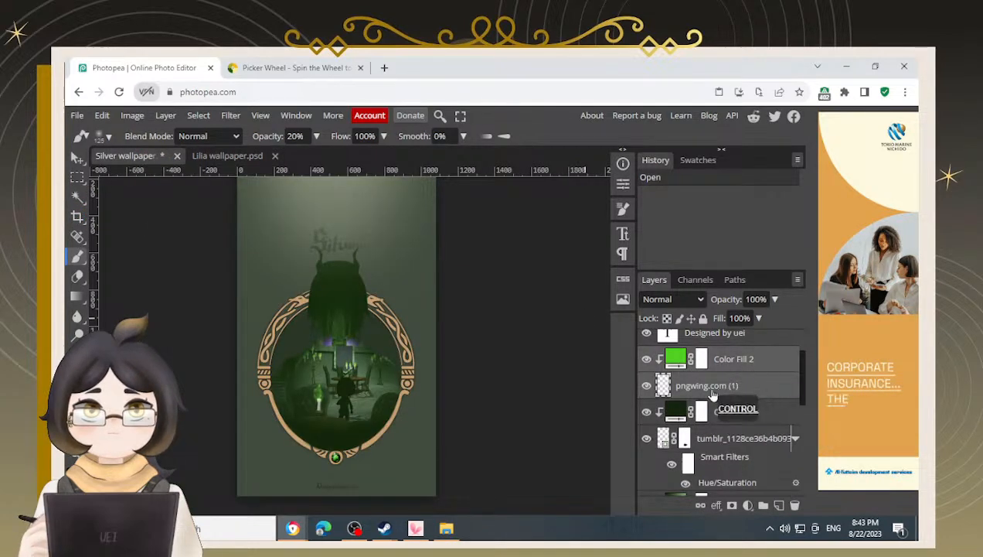
{"action": "key", "text": "ctrl+c"}
{"action": "left_click", "coordinate": [239, 157]}
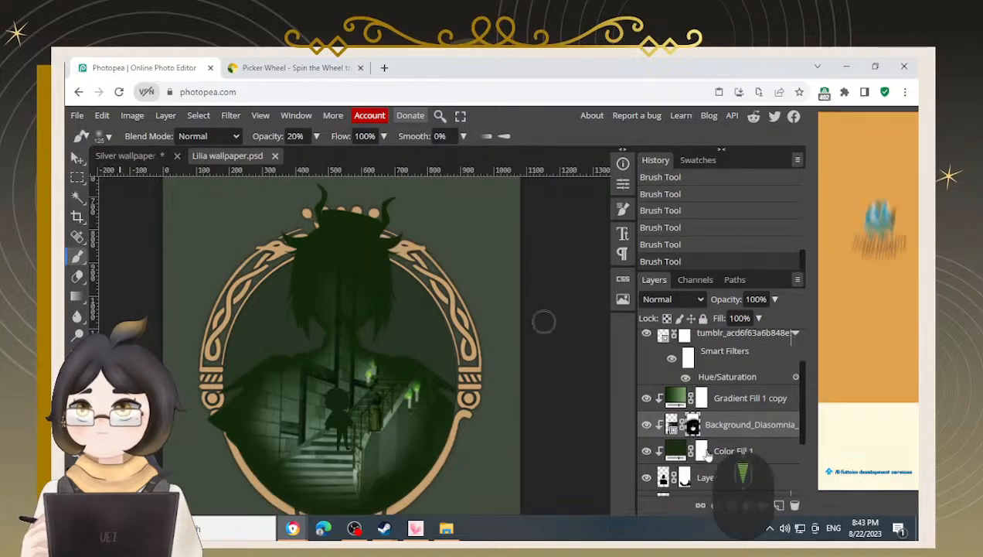
{"action": "scroll", "coordinate": [707, 457], "scroll_direction": "down", "scroll_amount": 3}
{"action": "left_click", "coordinate": [698, 433]}
{"action": "left_click", "coordinate": [708, 405]}
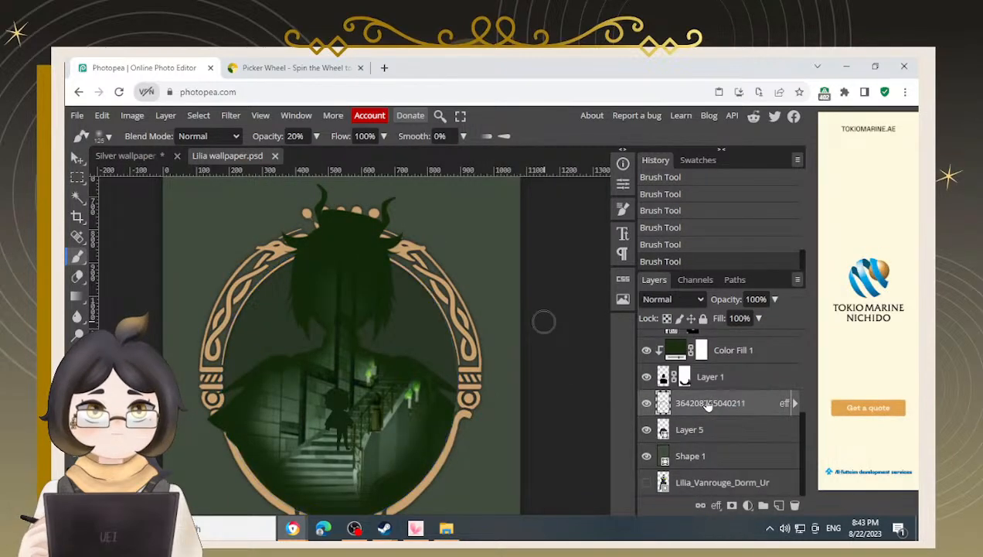
{"action": "key", "text": "ctrl+v"}
Try to center the pasted gem layers horizontally together with Shape 1
{"action": "scroll", "coordinate": [526, 448], "scroll_direction": "down", "scroll_amount": 4}
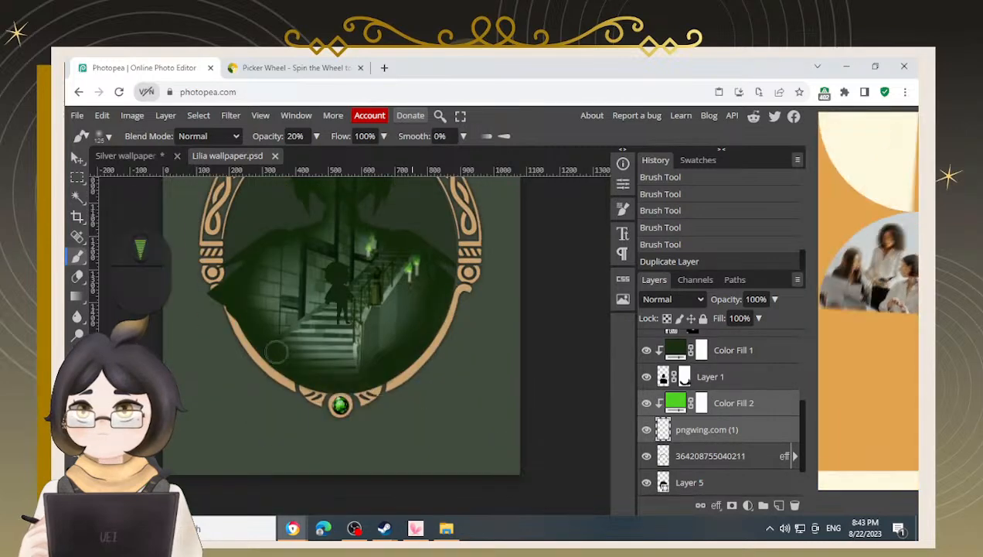
{"action": "key", "text": "v"}
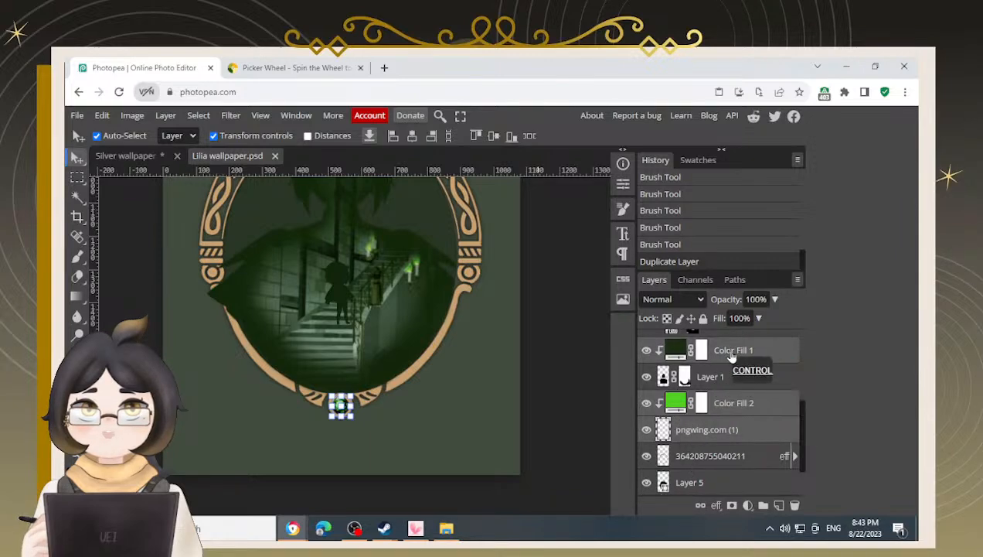
{"action": "scroll", "coordinate": [695, 480], "scroll_direction": "down", "scroll_amount": 1}
{"action": "left_click", "coordinate": [692, 456], "text": "ctrl"}
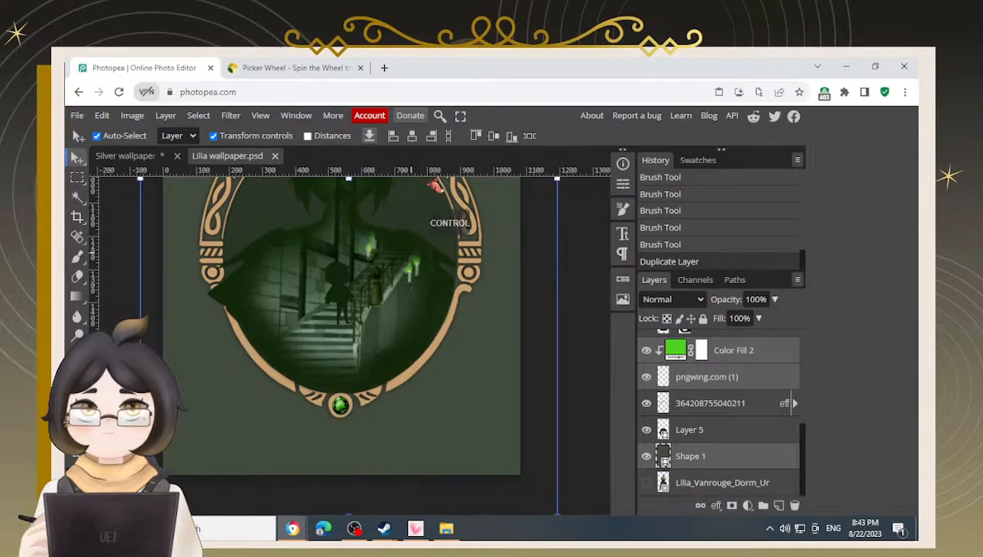
{"action": "left_click", "coordinate": [412, 136]}
{"action": "key", "text": "ctrl+z"}
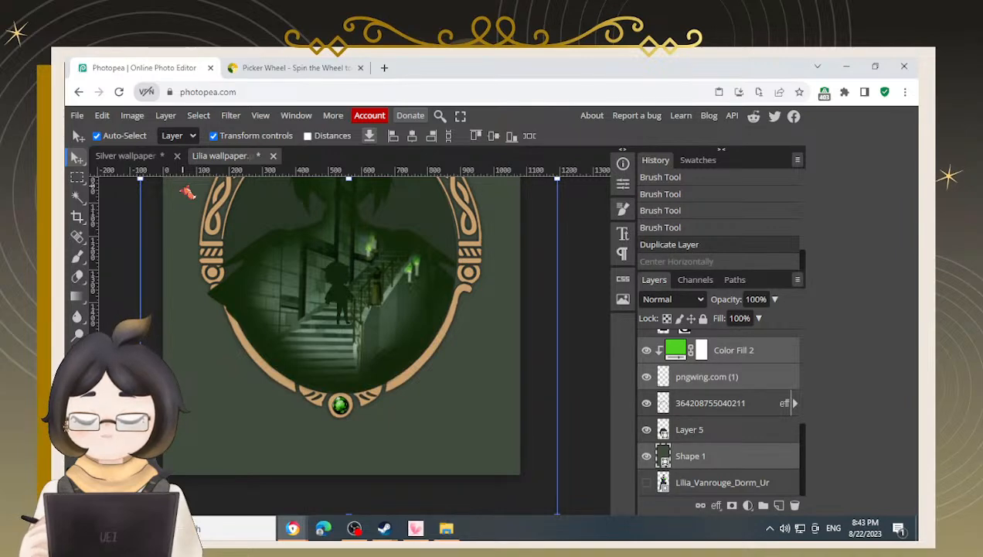
{"action": "left_click", "coordinate": [125, 241]}
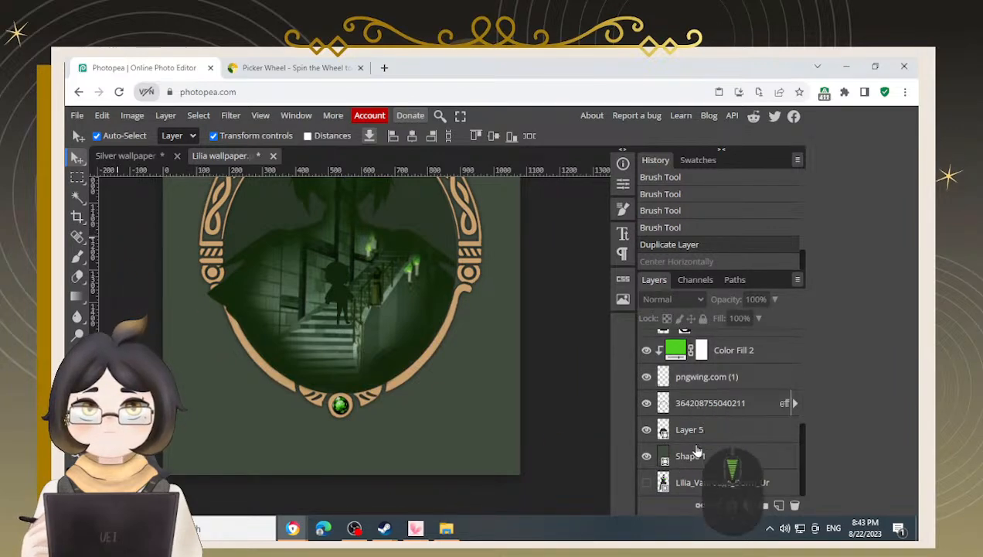
Unlock the Background layer and center the pasted gem layers horizontally on the canvas
{"action": "left_click", "coordinate": [721, 376]}
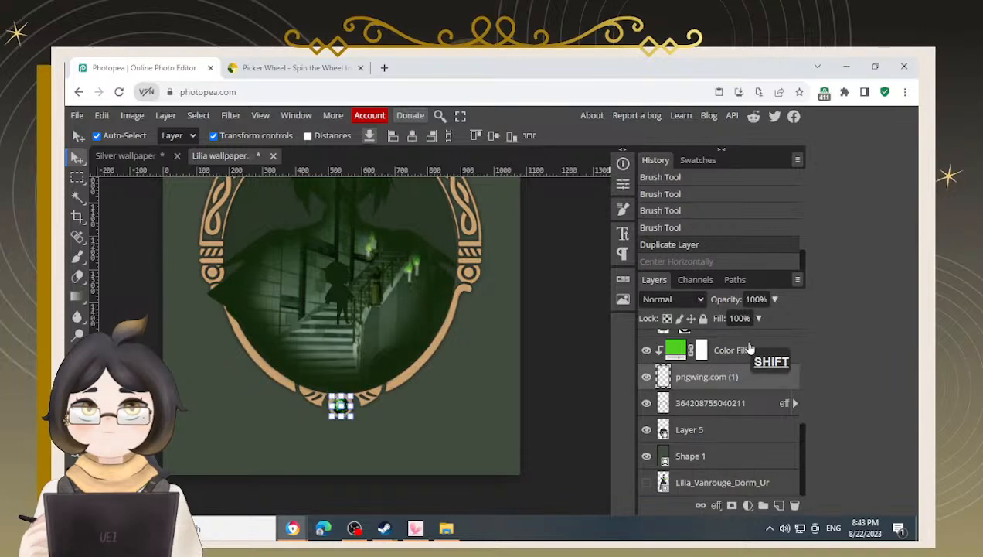
{"action": "left_click", "coordinate": [748, 350], "text": "shift"}
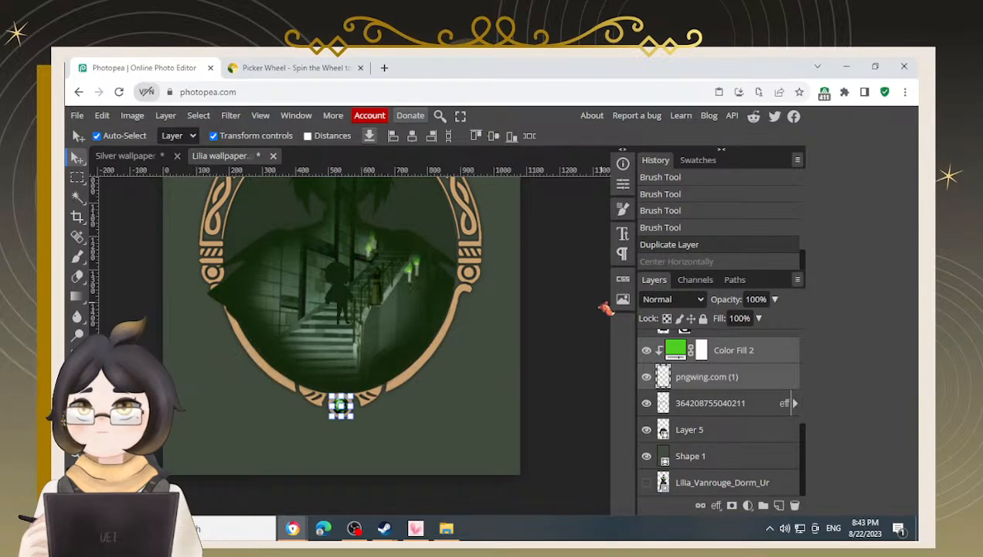
{"action": "scroll", "coordinate": [742, 449], "scroll_direction": "up", "scroll_amount": 3}
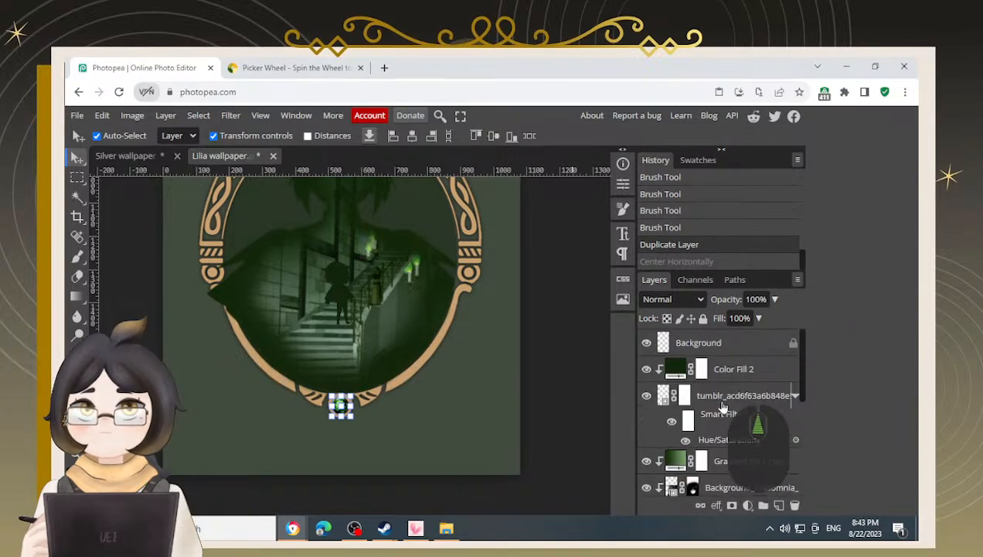
{"action": "left_click", "coordinate": [746, 344], "text": "ctrl"}
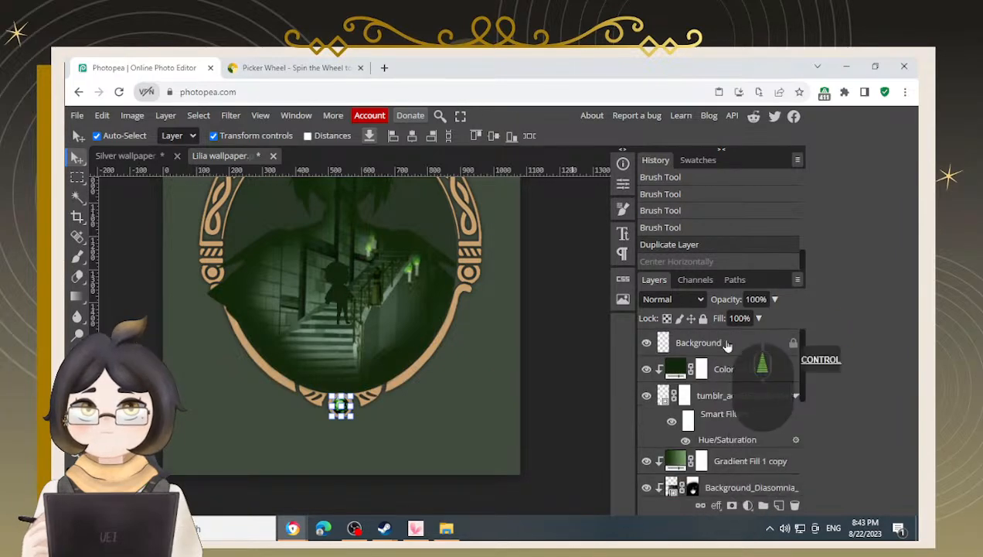
{"action": "left_click", "coordinate": [415, 137]}
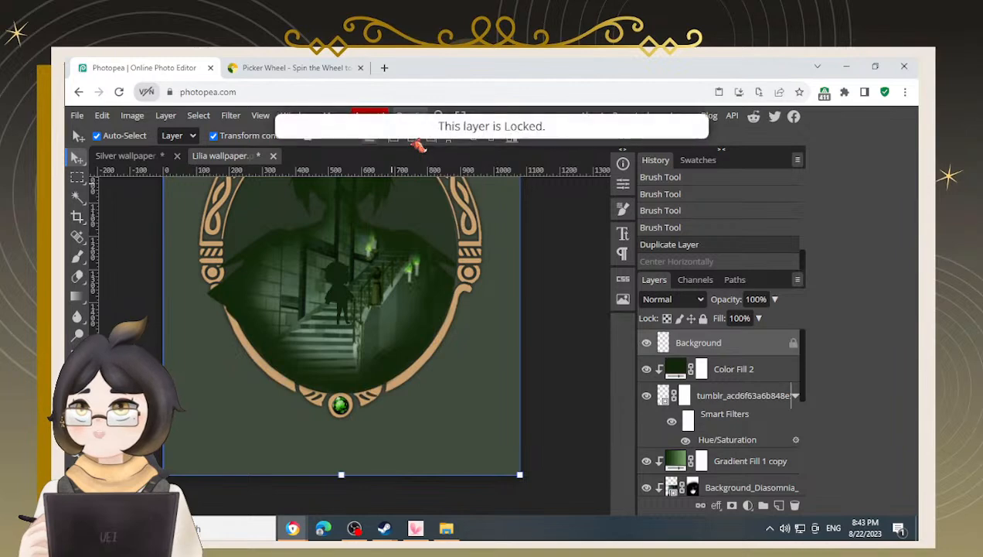
{"action": "left_click", "coordinate": [792, 344]}
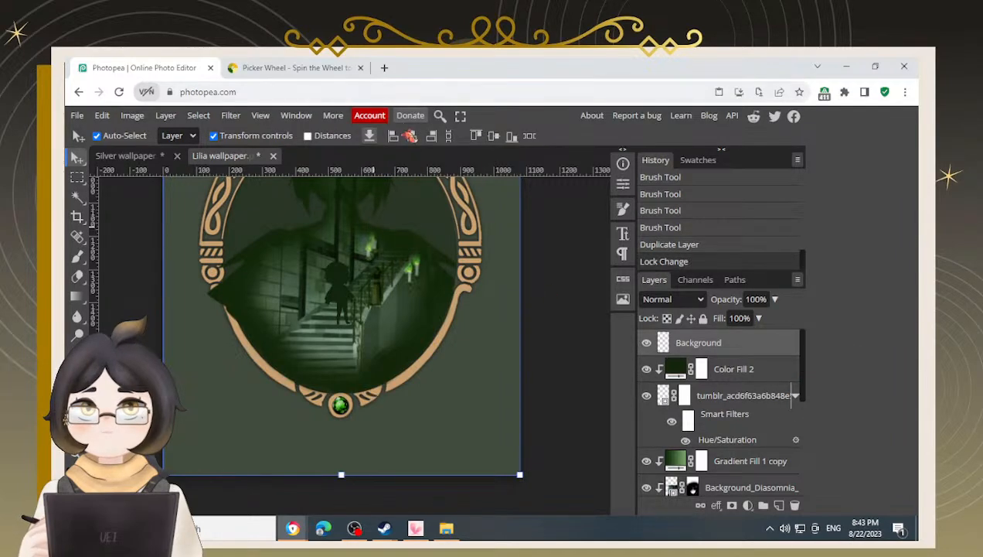
{"action": "left_click", "coordinate": [412, 136]}
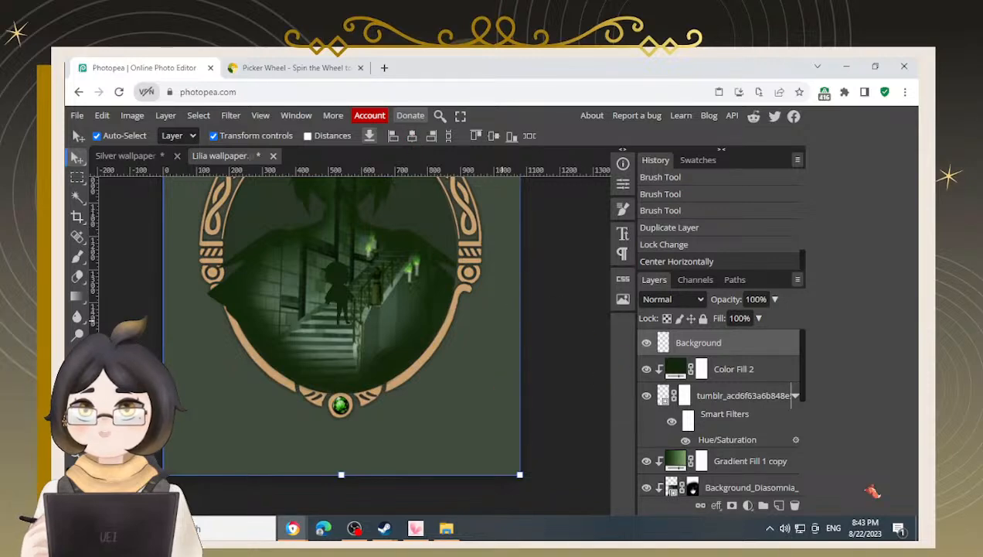
Center the frame layer, Layer 5, horizontally on the canvas using the Background
{"action": "scroll", "coordinate": [495, 402], "scroll_direction": "down", "scroll_amount": 1}
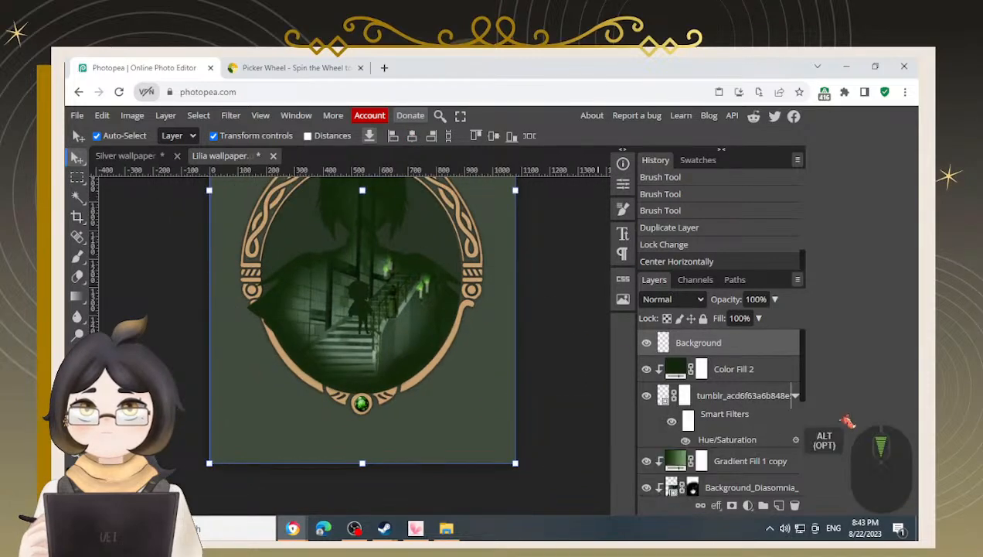
{"action": "scroll", "coordinate": [762, 407], "scroll_direction": "down", "scroll_amount": 4}
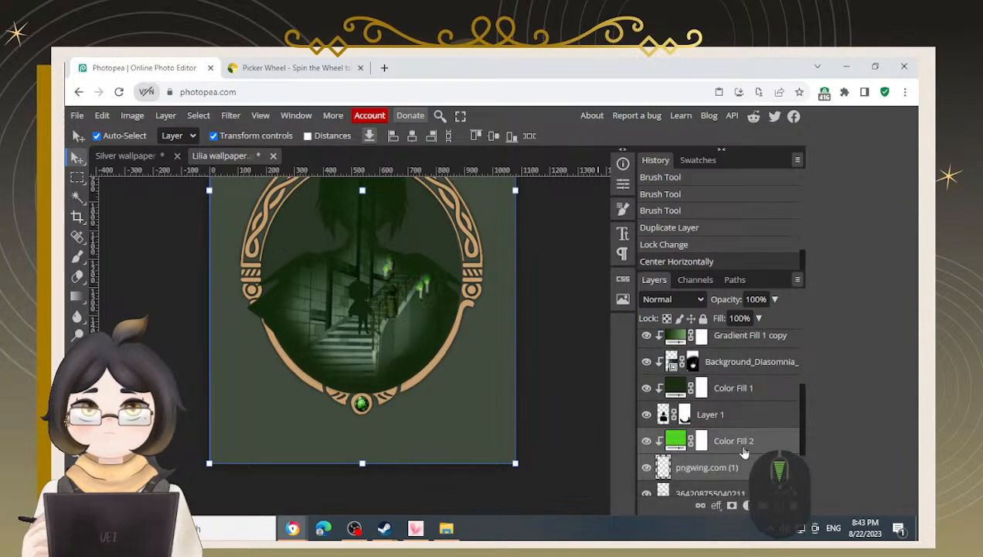
{"action": "left_click", "coordinate": [727, 451]}
{"action": "left_click", "coordinate": [727, 438], "text": "shift"}
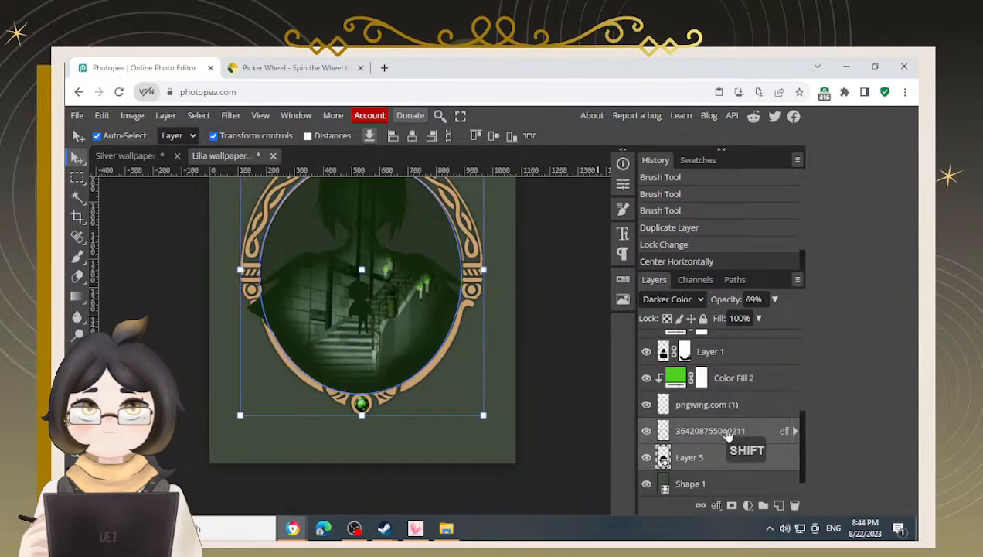
{"action": "scroll", "coordinate": [729, 435], "scroll_direction": "up", "scroll_amount": 3}
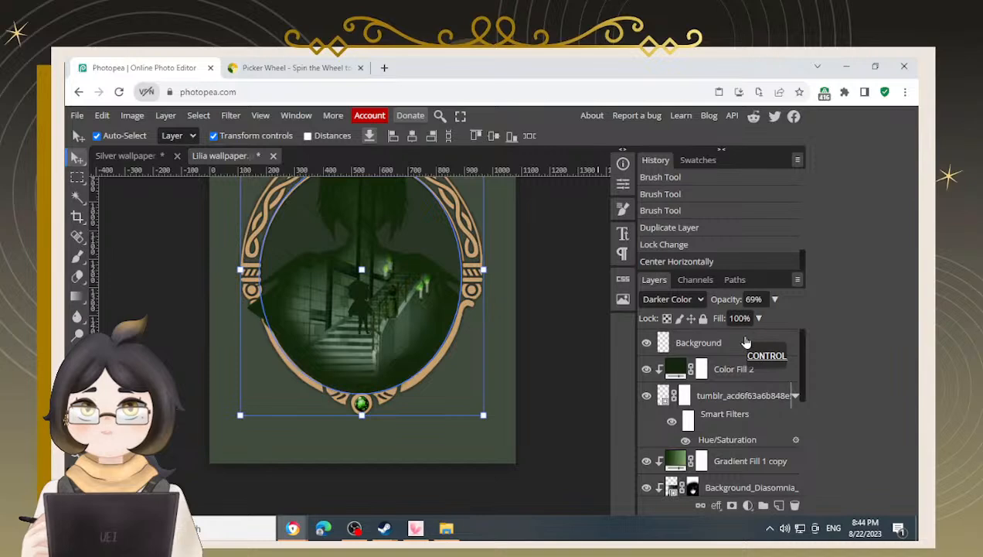
{"action": "left_click", "coordinate": [743, 342], "text": "ctrl"}
{"action": "left_click", "coordinate": [412, 137]}
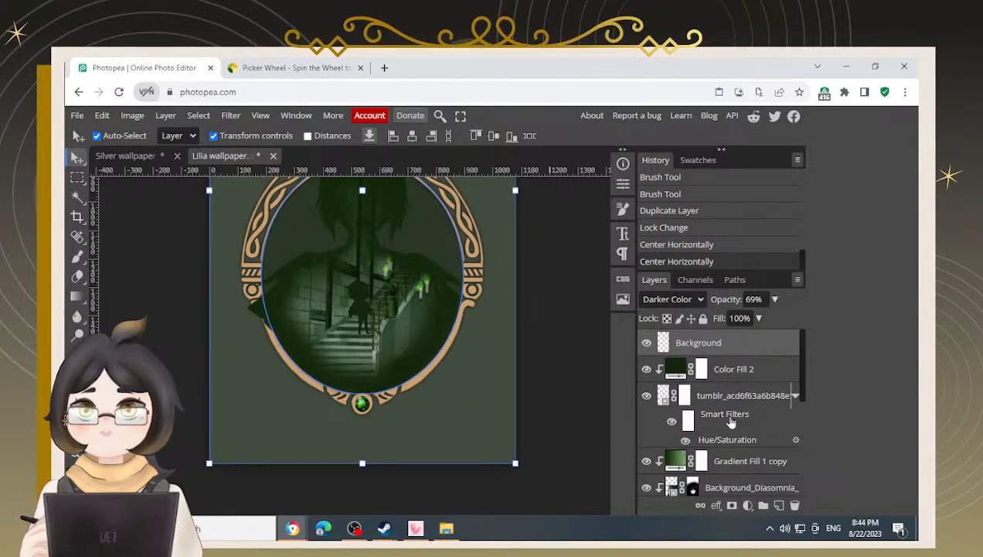
Nudge the Layer 1 silhouette a few pixels to the right
{"action": "left_click", "coordinate": [742, 368]}
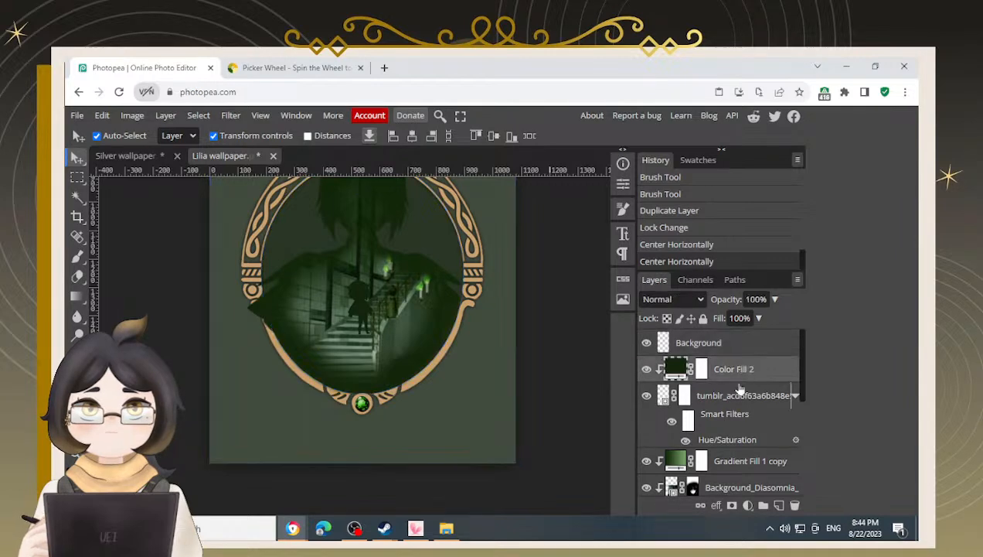
{"action": "scroll", "coordinate": [739, 422], "scroll_direction": "down", "scroll_amount": 6}
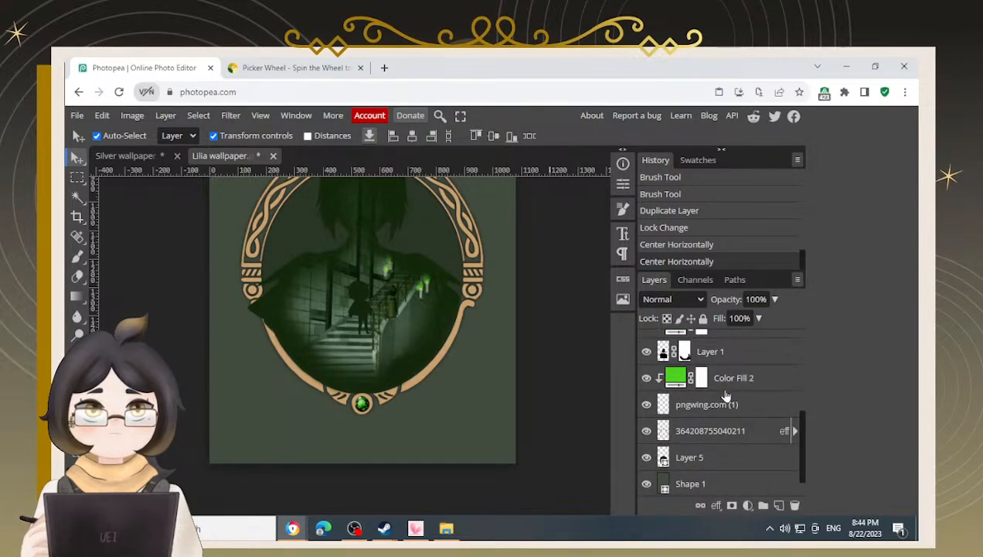
{"action": "left_click", "coordinate": [726, 358], "text": "shift"}
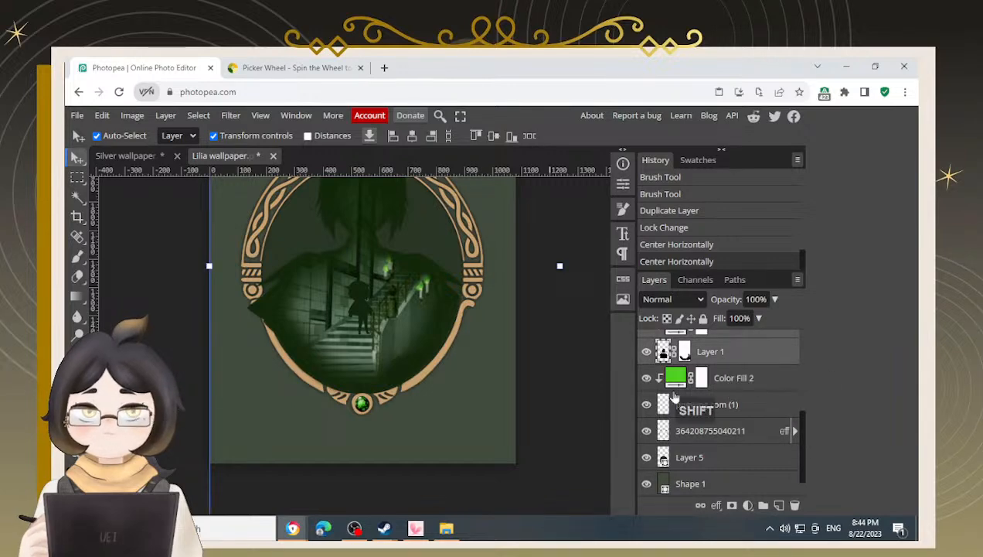
{"action": "right_click", "coordinate": [540, 359]}
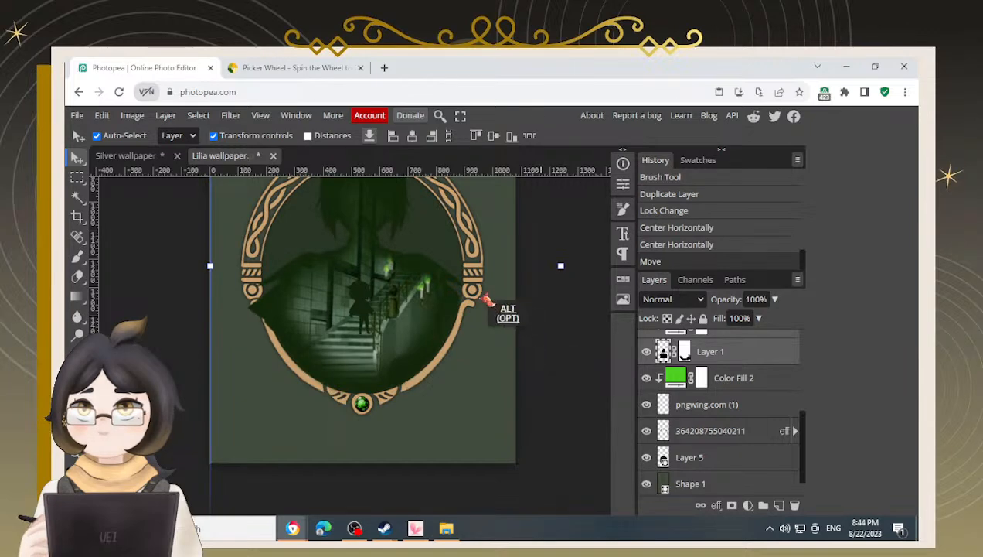
{"action": "scroll", "coordinate": [480, 317], "scroll_direction": "up", "scroll_amount": 2, "text": "alt"}
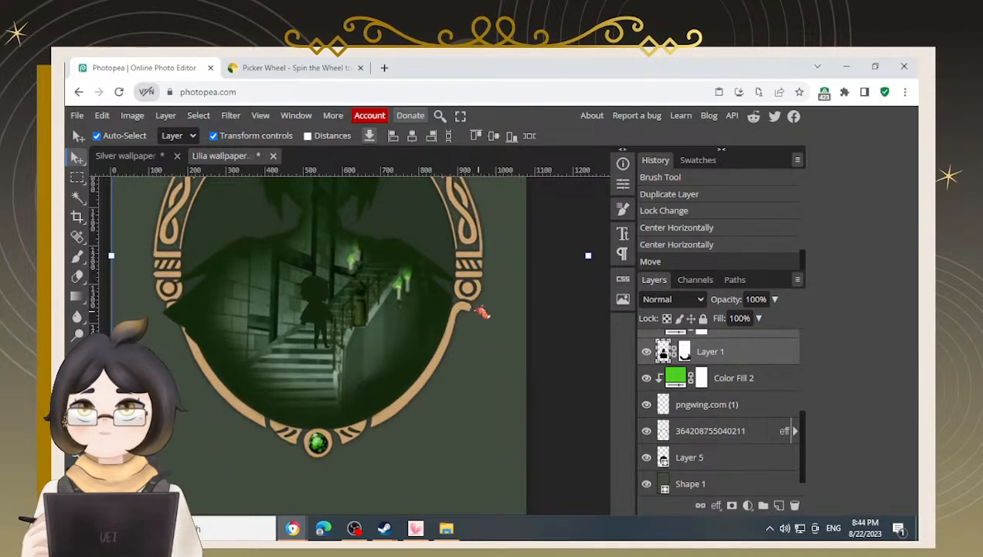
{"action": "scroll", "coordinate": [470, 311], "scroll_direction": "up", "scroll_amount": 3, "text": "alt"}
{"action": "key", "text": "Right"}
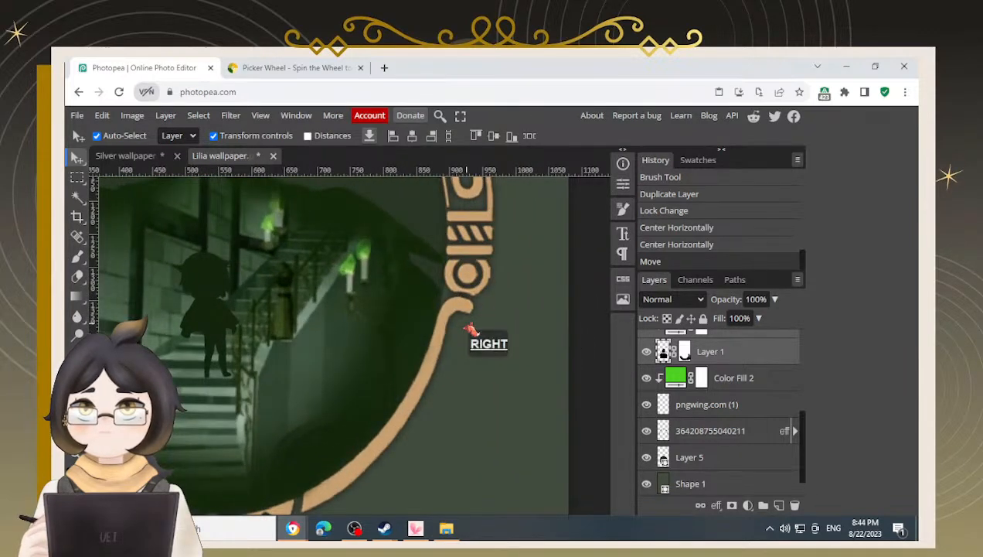
{"action": "key", "text": "Right"}
{"action": "key", "text": "Right"}
{"action": "key", "text": "Right"}
{"action": "key", "text": "Right"}
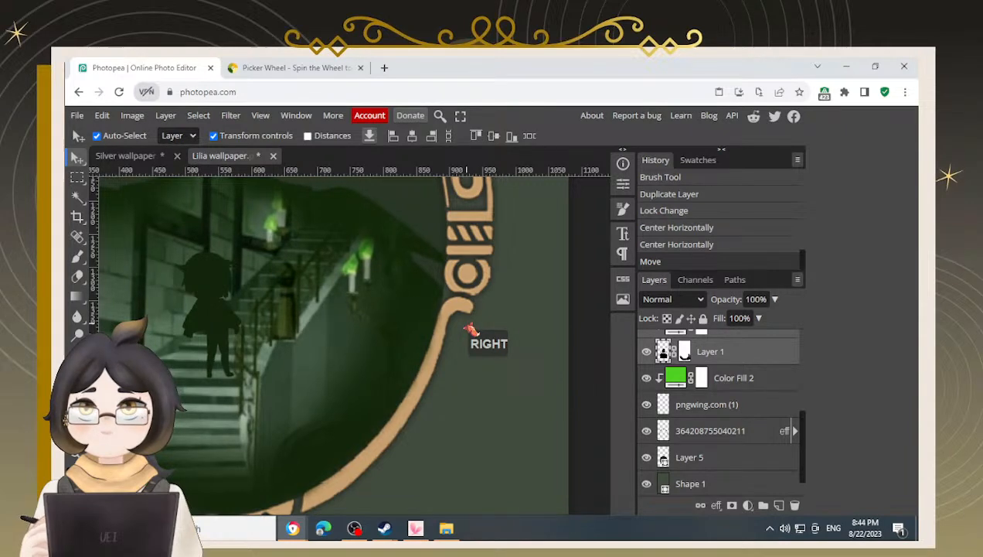
{"action": "key", "text": "Left"}
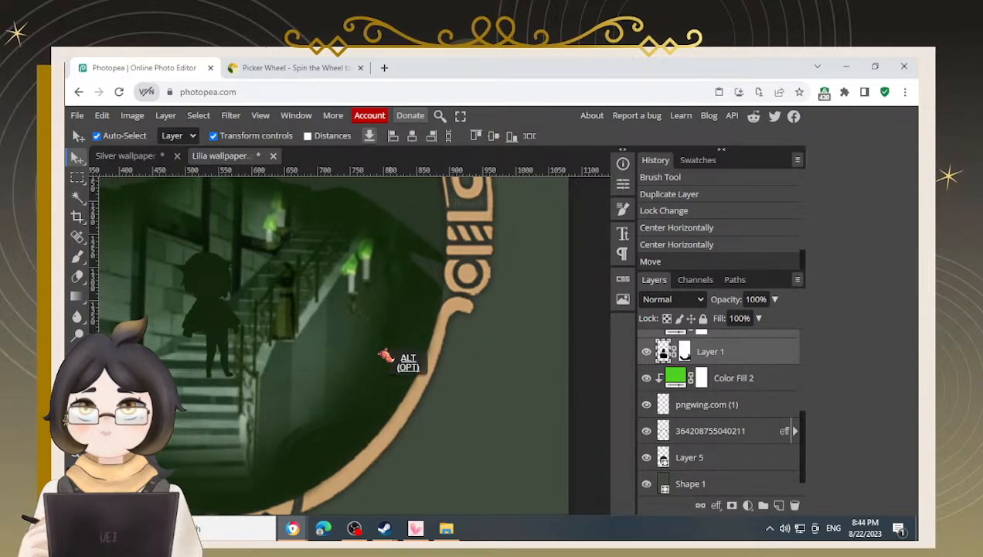
{"action": "scroll", "coordinate": [340, 375], "scroll_direction": "down", "scroll_amount": 2, "text": "alt"}
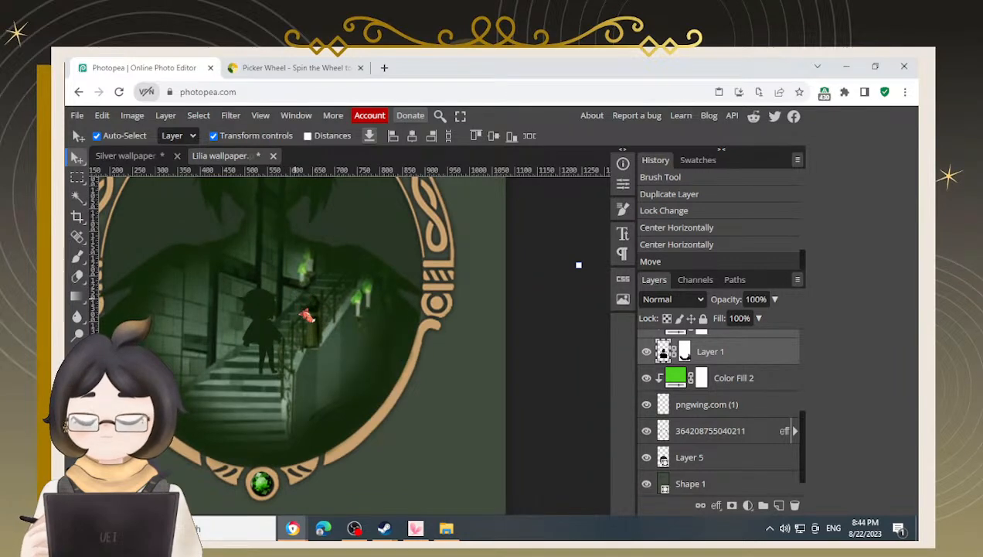
{"action": "scroll", "coordinate": [258, 305], "scroll_direction": "down", "scroll_amount": 1, "text": "alt"}
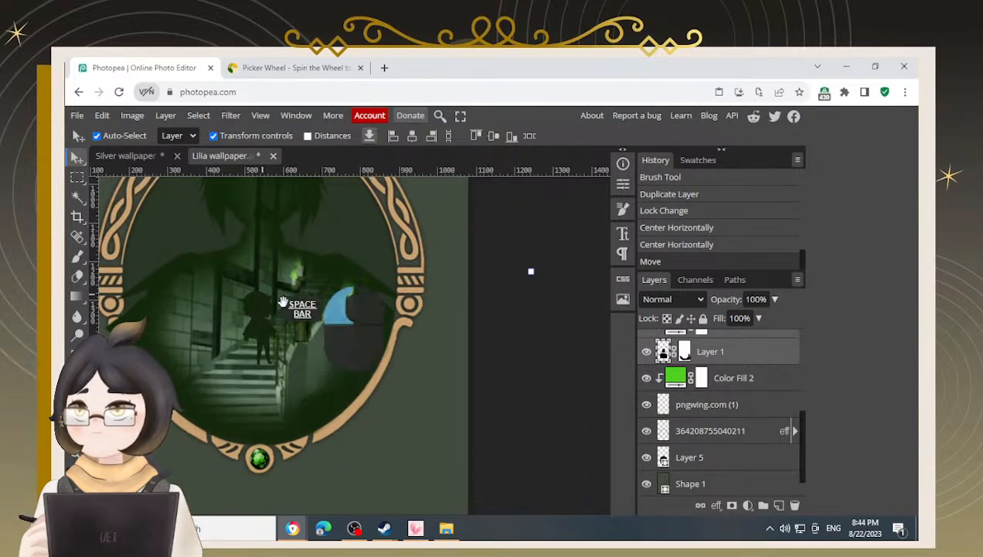
{"action": "left_click_drag", "start_coordinate": [287, 293], "coordinate": [307, 373]}
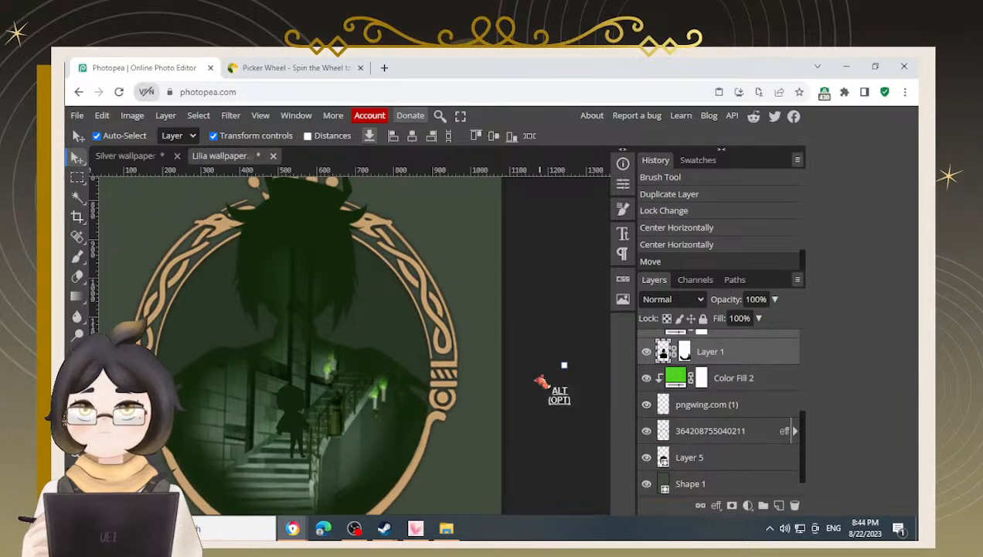
{"action": "scroll", "coordinate": [537, 384], "scroll_direction": "down", "scroll_amount": 1, "text": "alt"}
{"action": "scroll", "coordinate": [537, 384], "scroll_direction": "down", "scroll_amount": 2, "text": "alt"}
{"action": "left_click", "coordinate": [161, 361]}
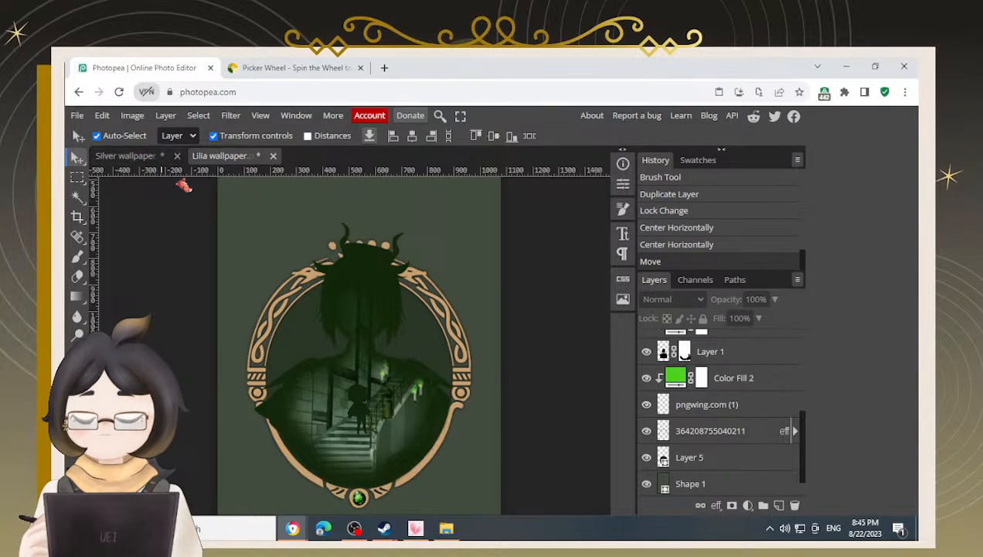
Save the Lilia wallpaper document as Lilia wallpaper.psd
{"action": "key", "text": "ctrl"}
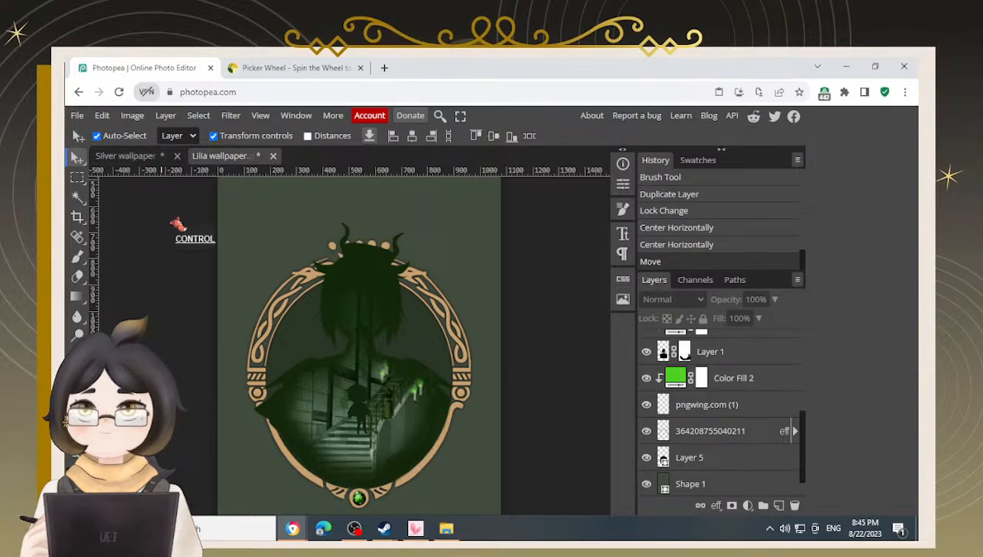
{"action": "key", "text": "ctrl+s"}
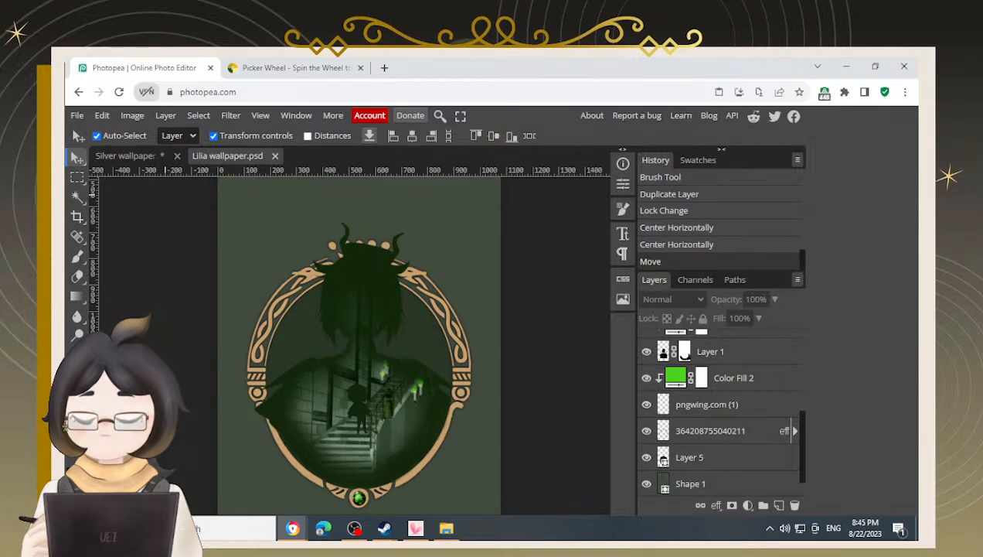
In the Silver wallpaper document, select the Silver title text layer and copy it
{"action": "left_click", "coordinate": [130, 155]}
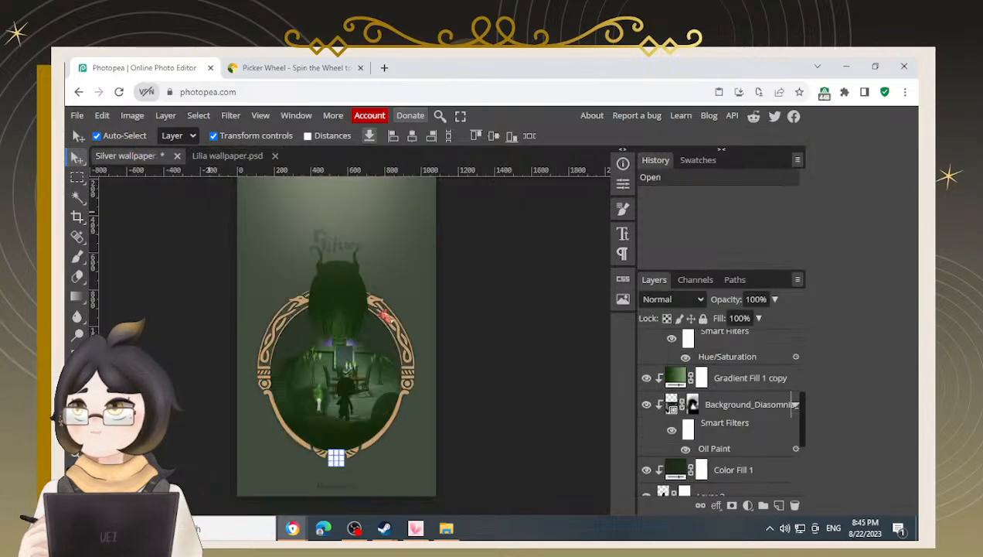
{"action": "scroll", "coordinate": [723, 402], "scroll_direction": "up", "scroll_amount": 5}
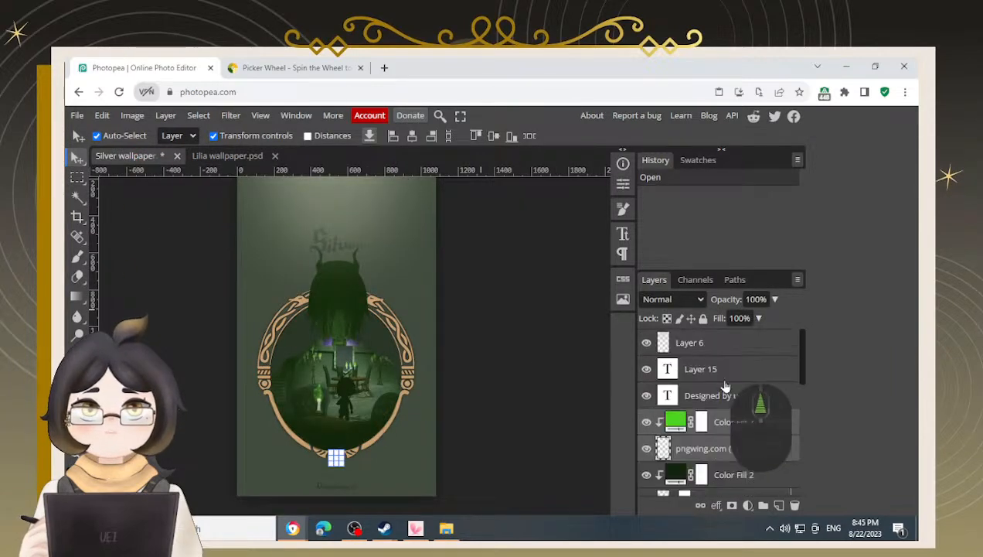
{"action": "left_click", "coordinate": [726, 396]}
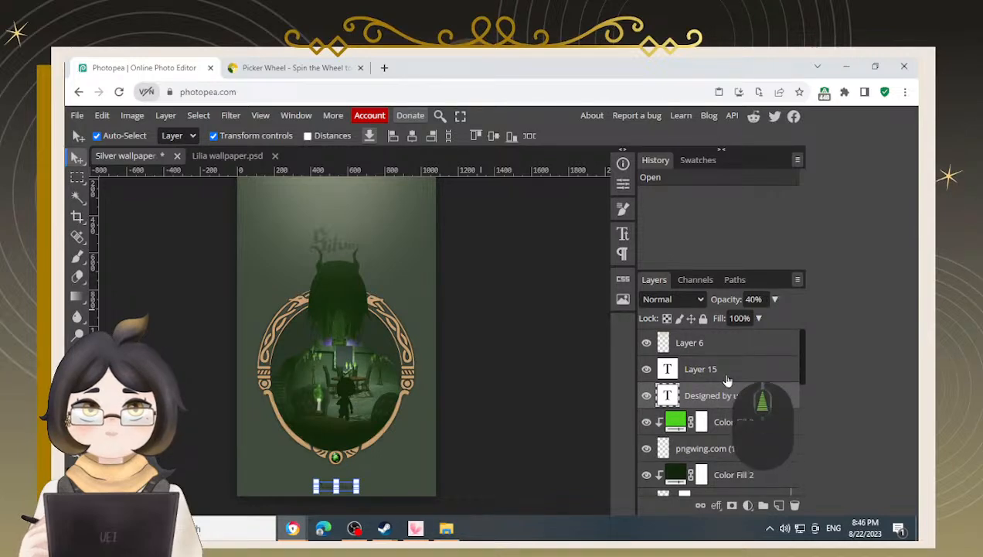
{"action": "left_click", "coordinate": [725, 376]}
{"action": "scroll", "coordinate": [725, 441], "scroll_direction": "down", "scroll_amount": 5}
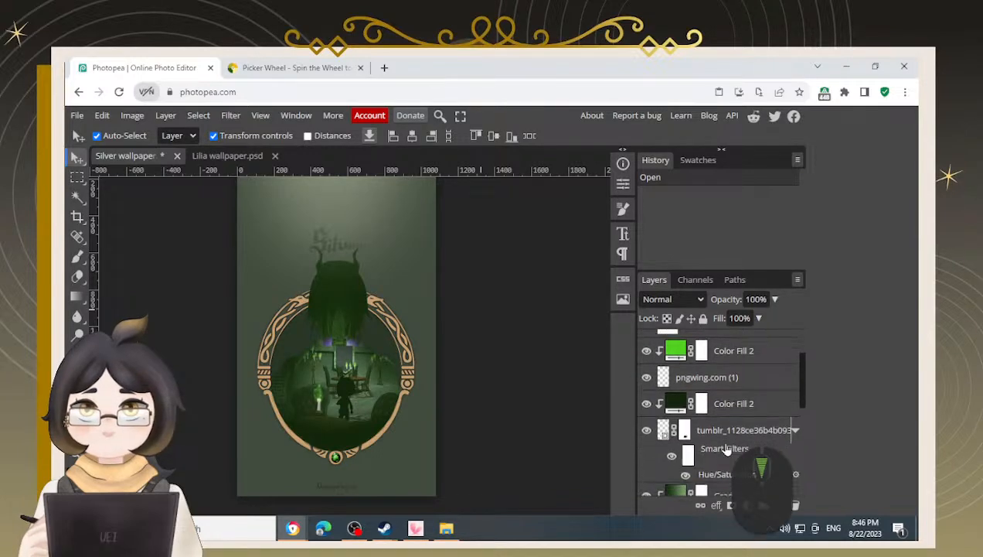
{"action": "scroll", "coordinate": [727, 445], "scroll_direction": "down", "scroll_amount": 5}
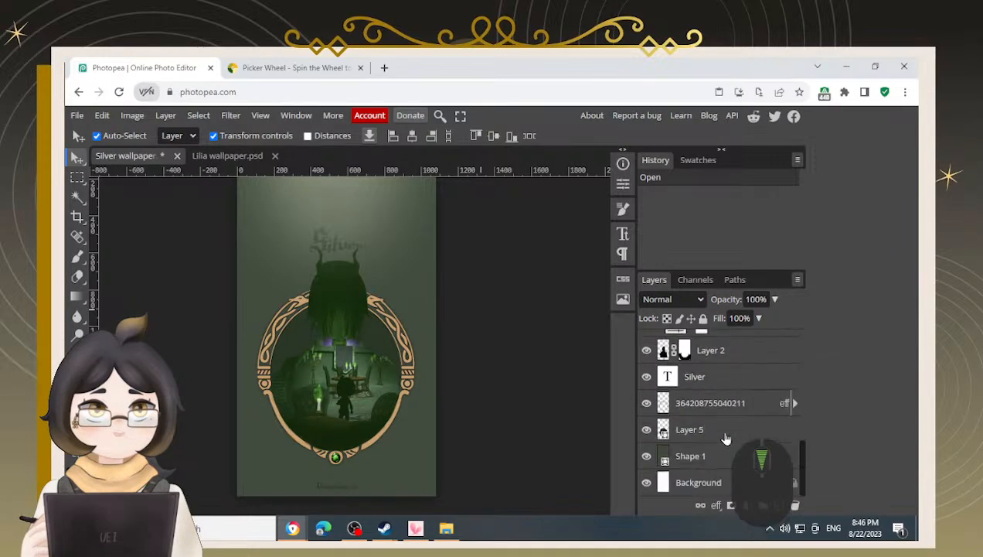
{"action": "left_click", "coordinate": [715, 381]}
{"action": "key", "text": "ctrl+c"}
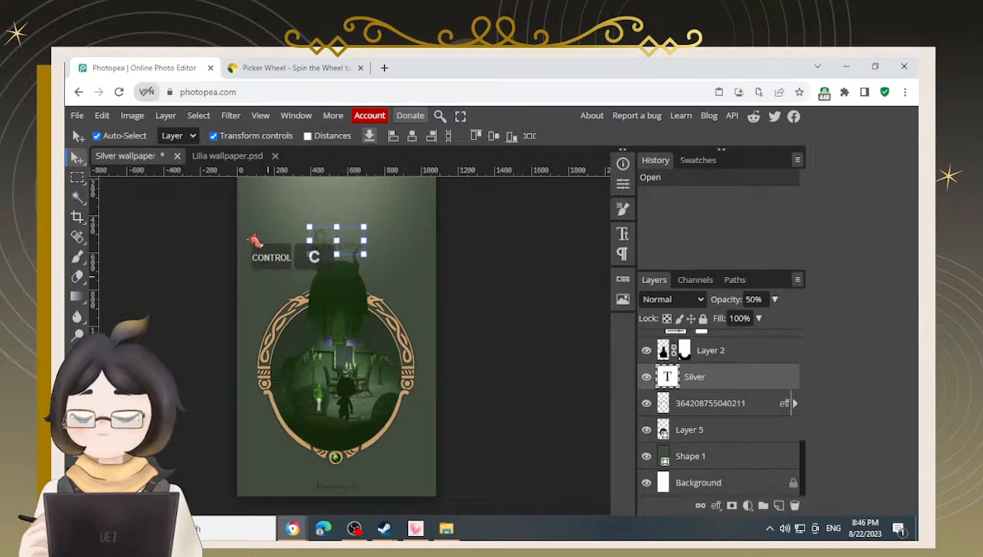
Paste the Silver title layer into the Lilia wallpaper and delete the extra Background layer pasted with it
{"action": "left_click", "coordinate": [203, 156]}
{"action": "scroll", "coordinate": [754, 398], "scroll_direction": "up", "scroll_amount": 6}
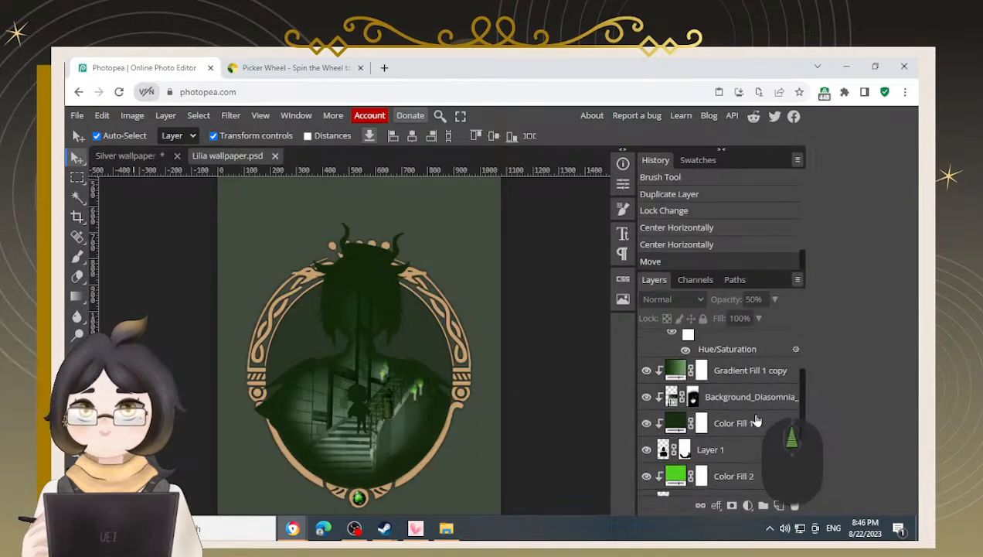
{"action": "scroll", "coordinate": [750, 395], "scroll_direction": "up", "scroll_amount": 1}
{"action": "left_click", "coordinate": [750, 380]}
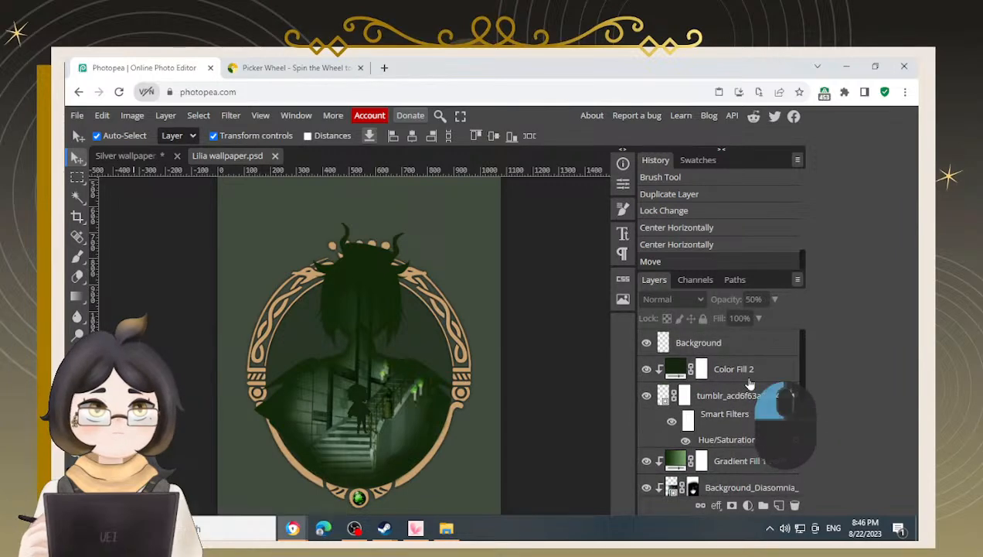
{"action": "key", "text": "ctrl+v"}
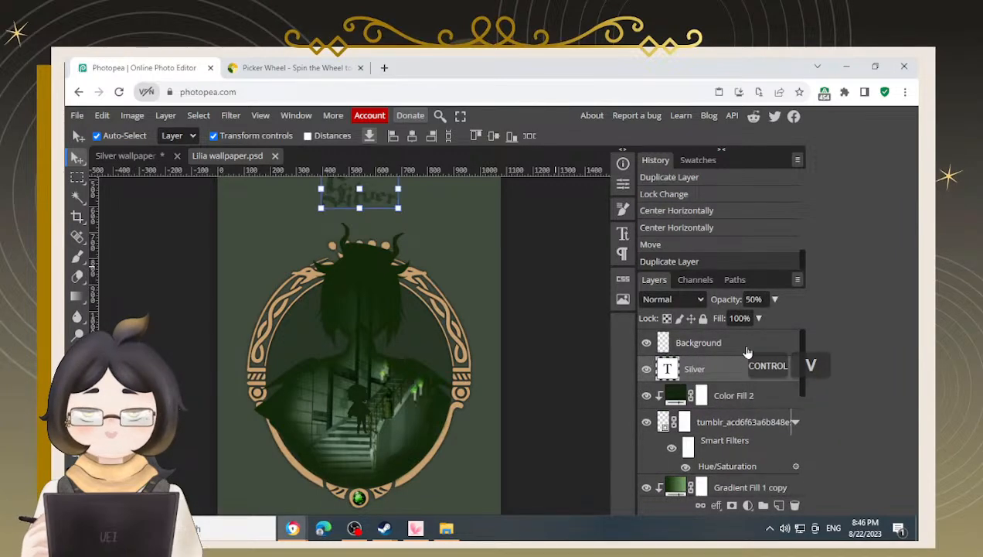
{"action": "left_click", "coordinate": [747, 345]}
{"action": "left_click", "coordinate": [795, 505]}
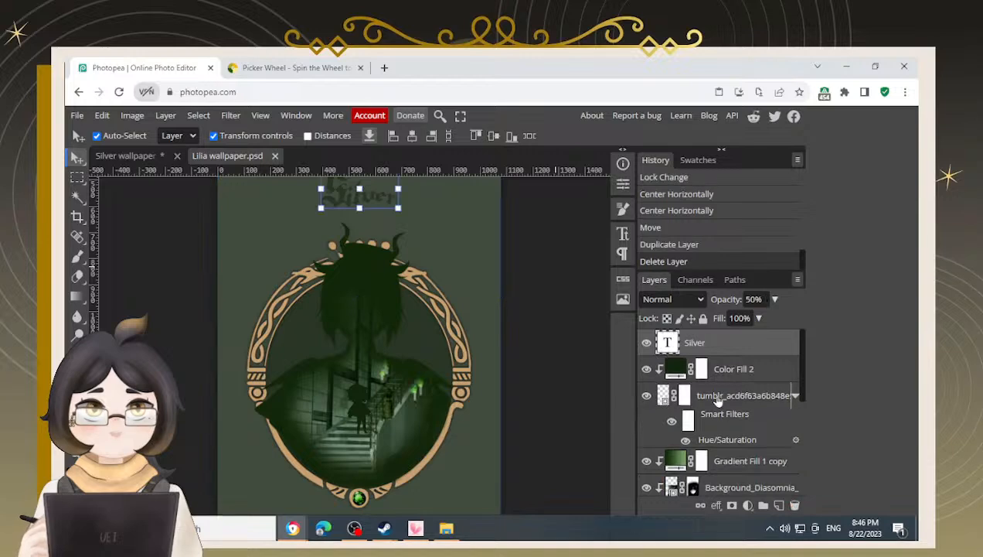
Edit the pasted title text to read Lilia Vanrouge
{"action": "scroll", "coordinate": [376, 244], "scroll_direction": "up", "scroll_amount": 2}
{"action": "scroll", "coordinate": [496, 306], "scroll_direction": "down", "scroll_amount": 1}
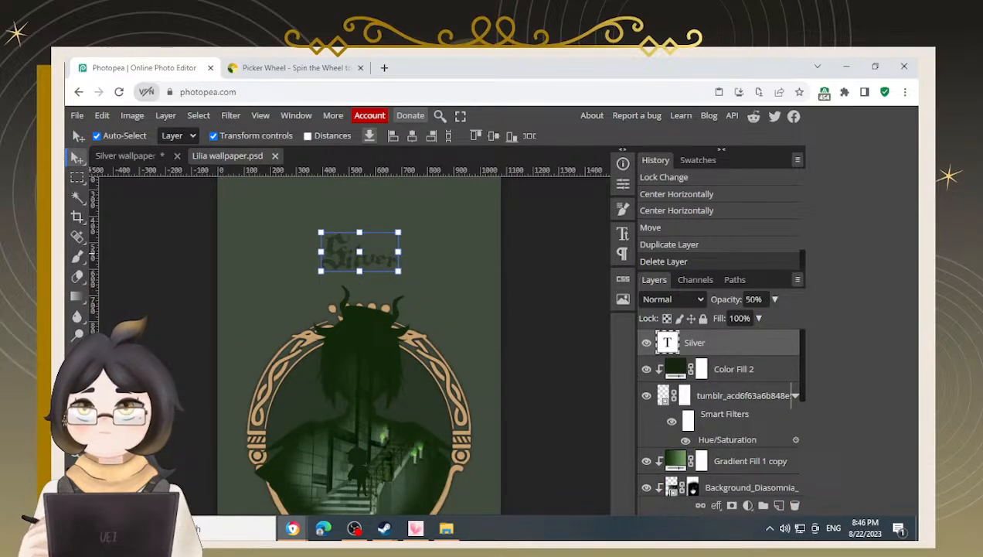
{"action": "left_click", "coordinate": [78, 356]}
{"action": "double_click", "coordinate": [361, 255]}
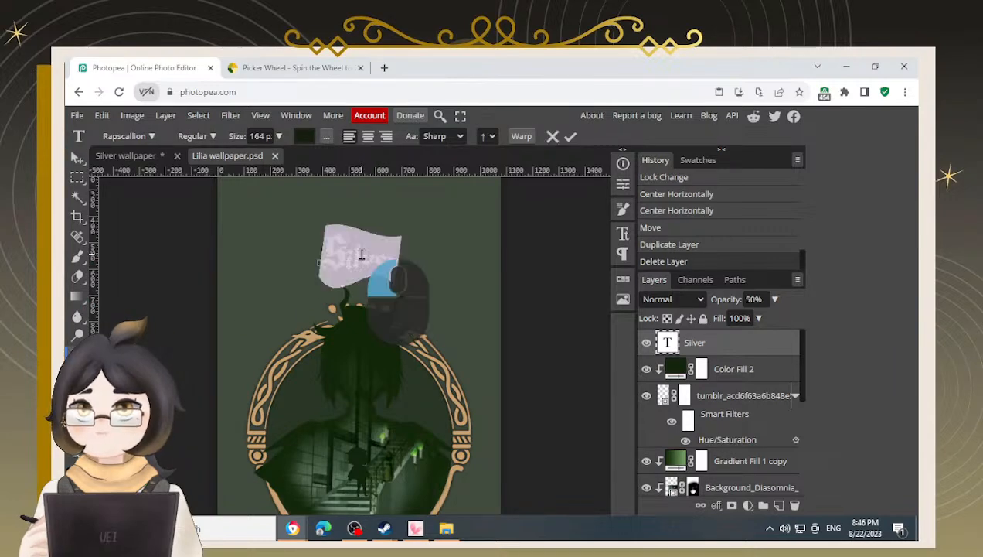
{"action": "type", "text": "Lilia"}
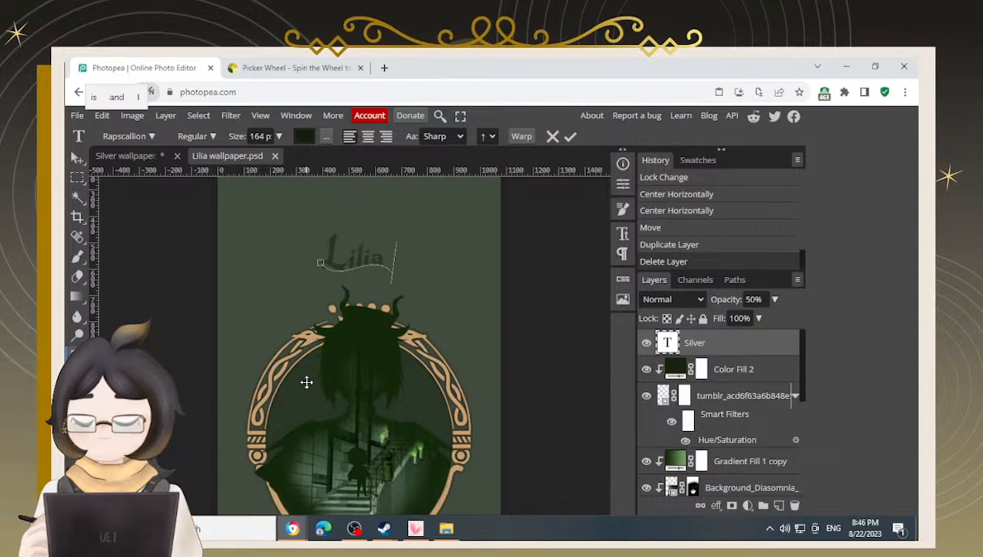
{"action": "type", "text": "V"}
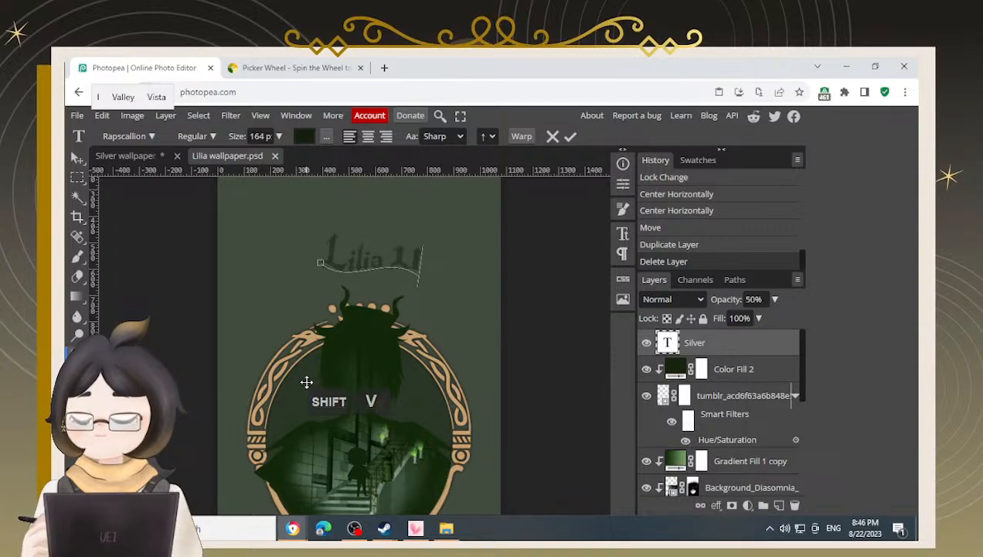
{"action": "type", "text": "a"}
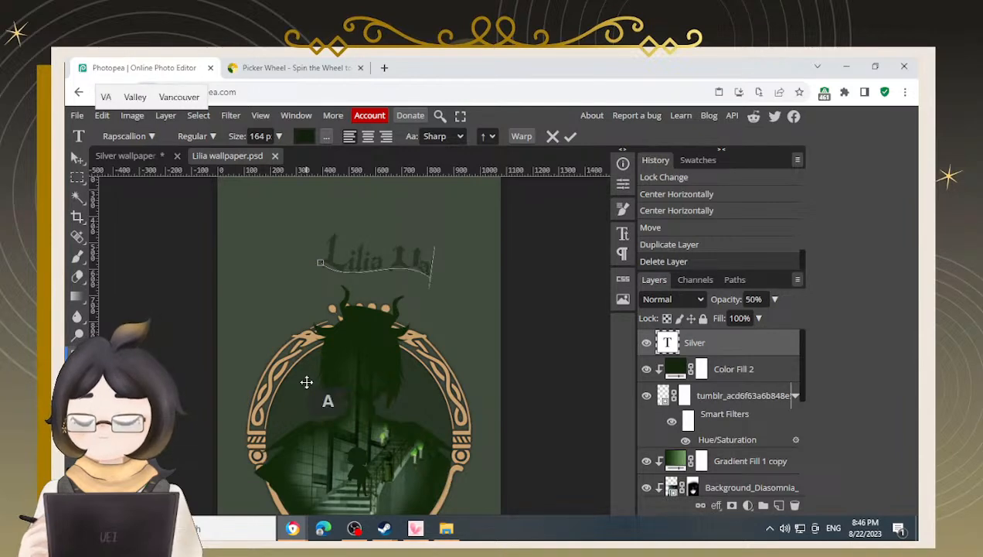
{"action": "type", "text": "nrouge"}
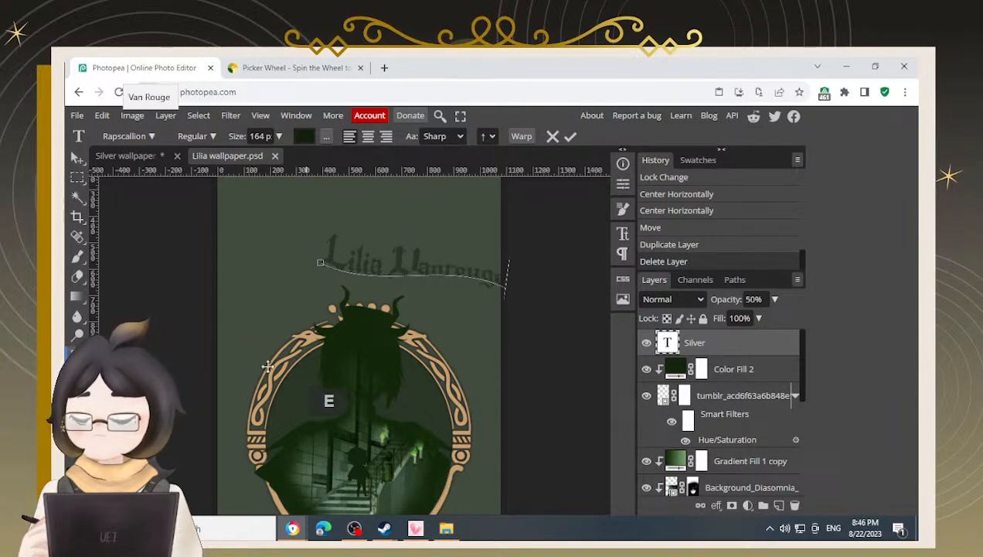
Move the Lilia Vanrouge title left and scale it down to about 68%
{"action": "left_click", "coordinate": [77, 157]}
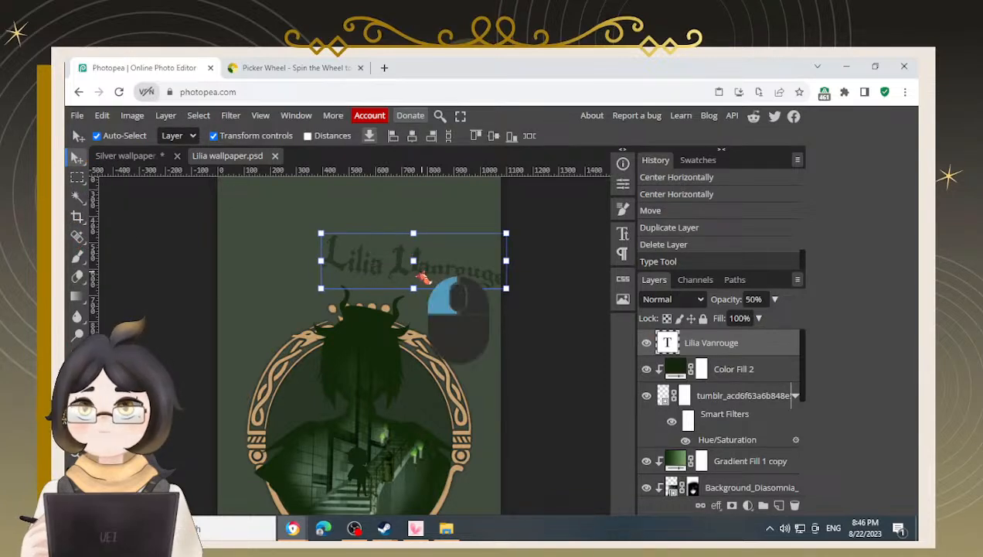
{"action": "left_click_drag", "start_coordinate": [423, 276], "coordinate": [369, 276]}
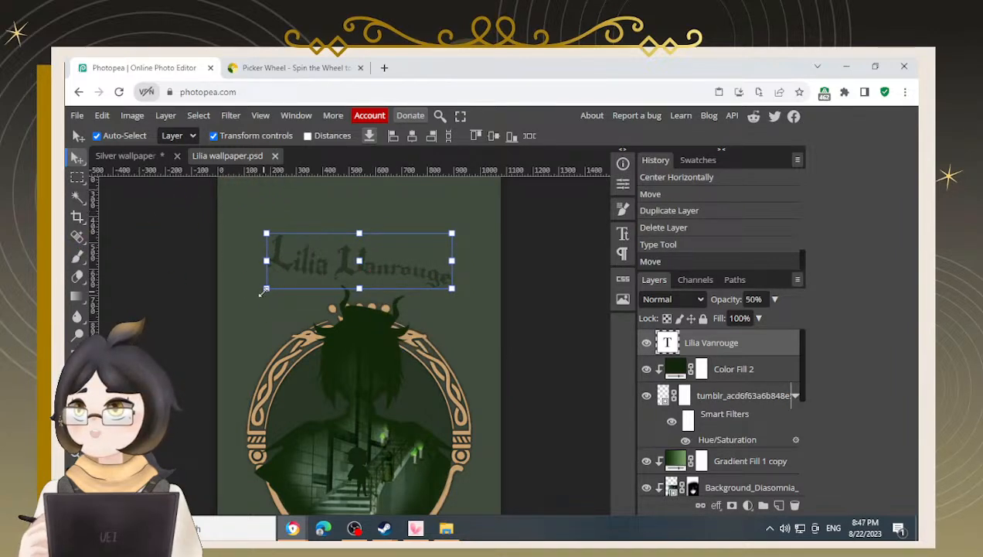
{"action": "left_click_drag", "start_coordinate": [266, 288], "coordinate": [294, 280]}
{"action": "key", "text": "Return"}
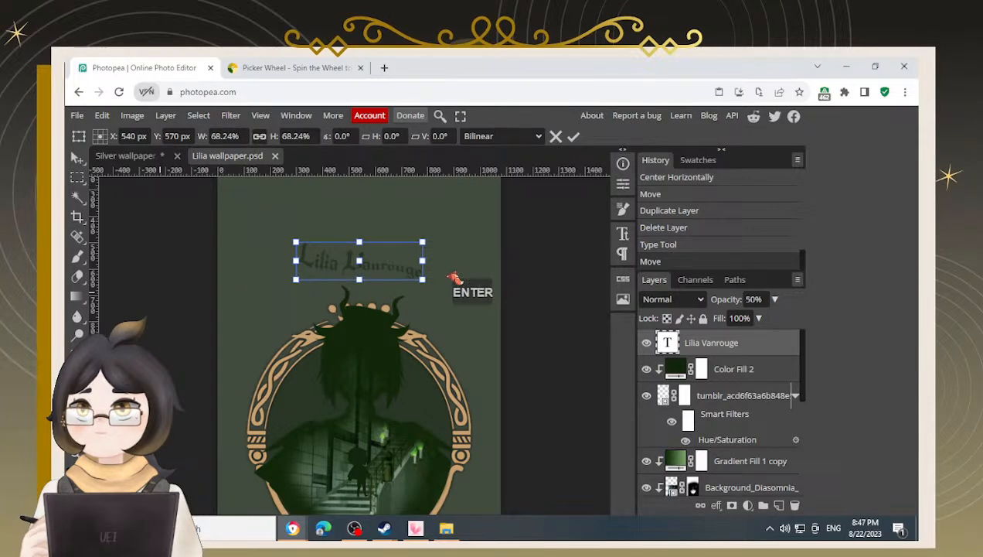
Check the Silver wallpaper, then slightly rescale the Lilia Vanrouge title and move it a little lower
{"action": "left_click", "coordinate": [147, 158]}
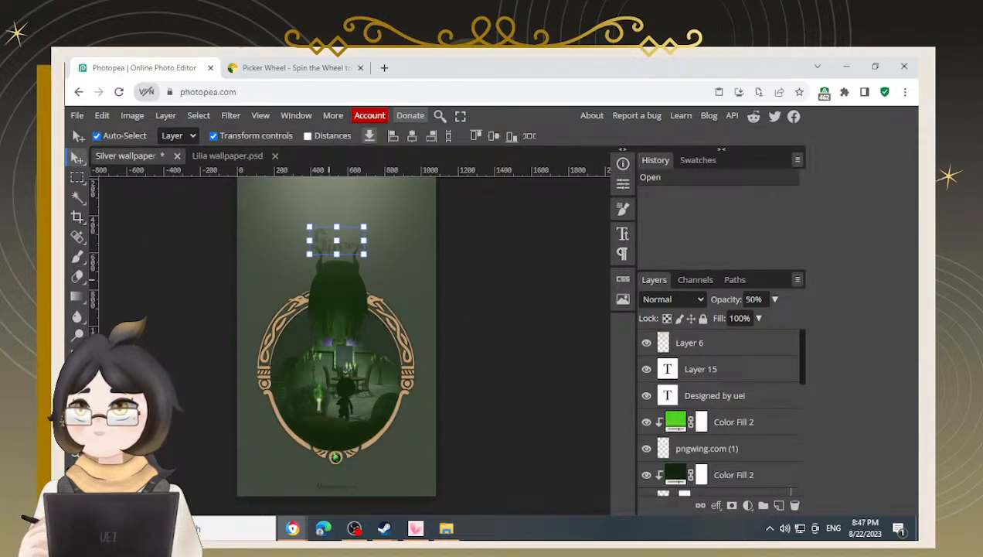
{"action": "left_click", "coordinate": [234, 160]}
{"action": "scroll", "coordinate": [380, 290], "scroll_direction": "up", "scroll_amount": 1}
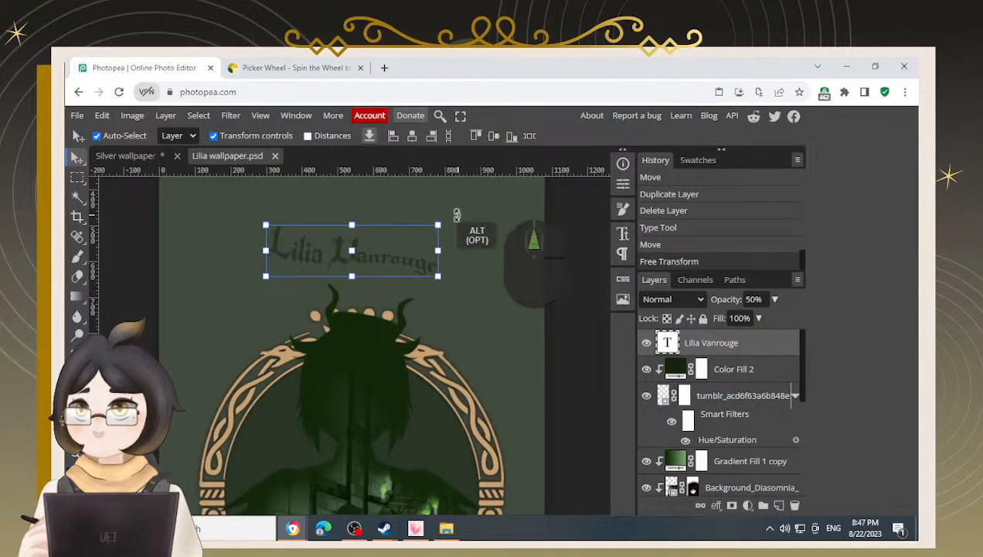
{"action": "left_click_drag", "start_coordinate": [456, 219], "coordinate": [454, 213]}
{"action": "key", "text": "Return"}
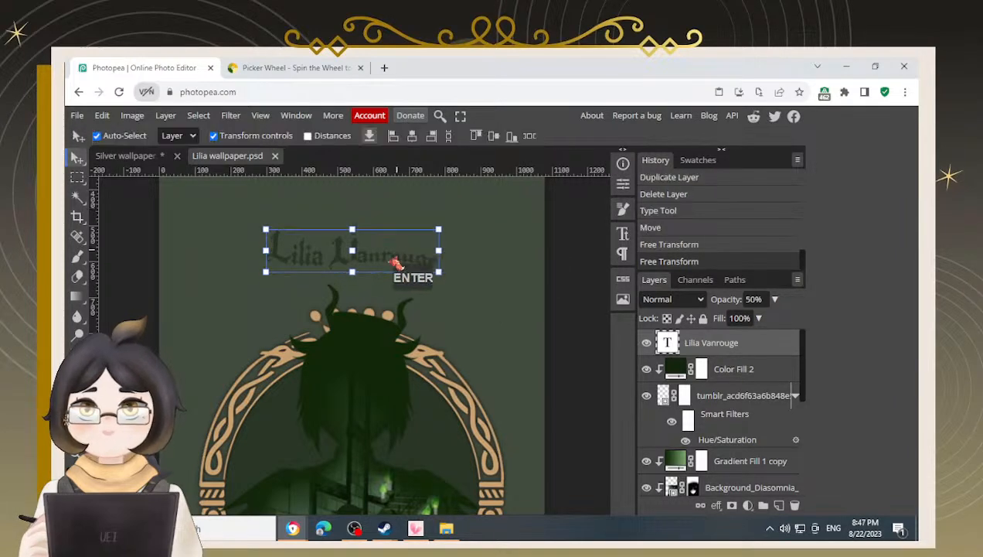
{"action": "left_click_drag", "start_coordinate": [396, 267], "coordinate": [404, 279]}
Center the title horizontally on the canvas together with the full-canvas Lilia_Vanrouge_Dorm image layer
{"action": "scroll", "coordinate": [701, 457], "scroll_direction": "down", "scroll_amount": 5}
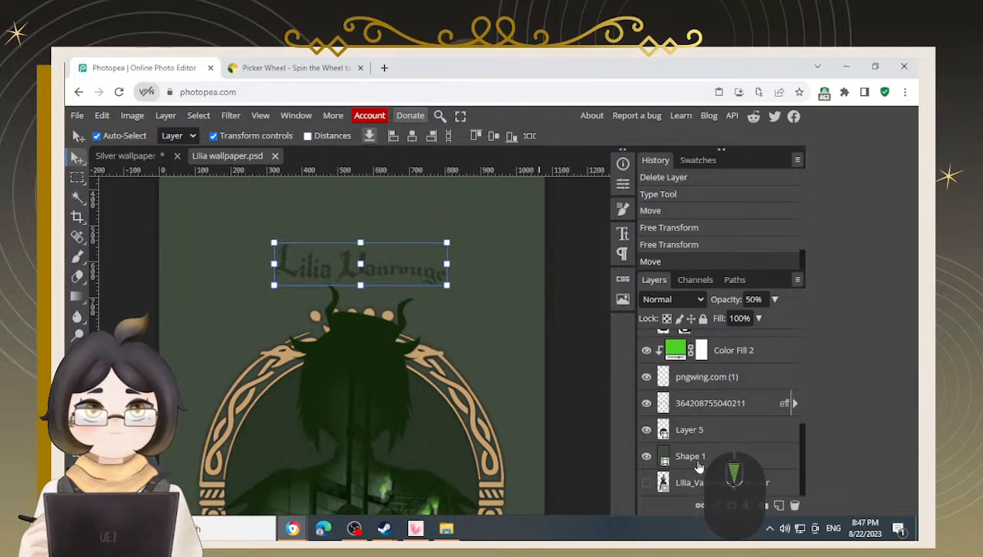
{"action": "left_click", "coordinate": [696, 481], "text": "ctrl"}
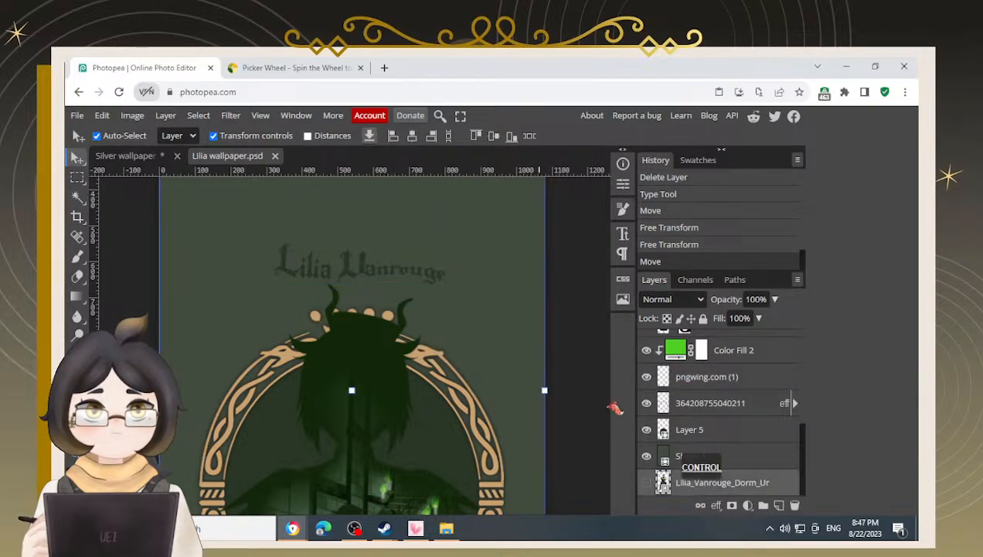
{"action": "left_click", "coordinate": [412, 135]}
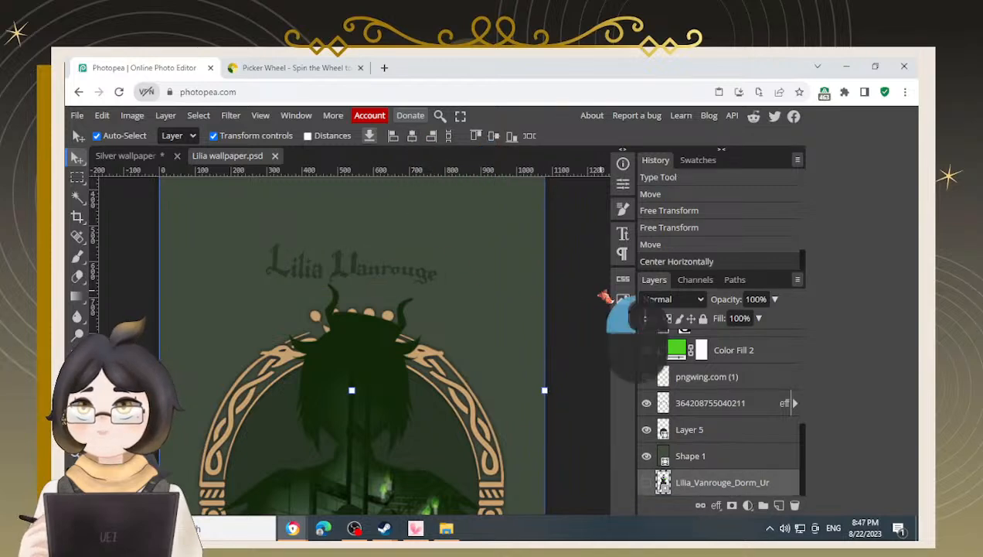
Nudge the Lilia Vanrouge title six pixels right and adjust its position slightly
{"action": "scroll", "coordinate": [737, 397], "scroll_direction": "up", "scroll_amount": 5}
{"action": "left_click", "coordinate": [726, 342]}
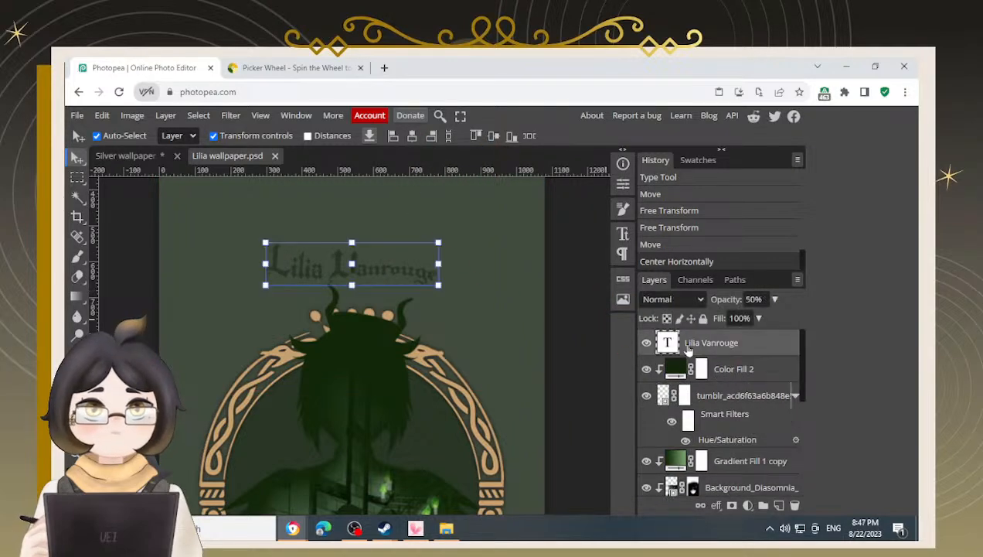
{"action": "key", "text": "Right"}
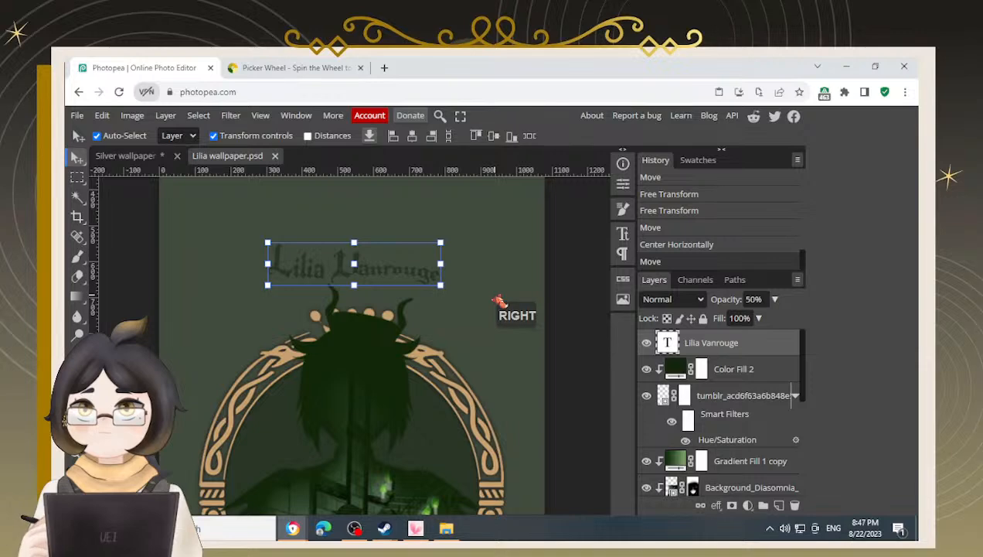
{"action": "key", "text": "Right"}
{"action": "key", "text": "Right"}
{"action": "key", "text": "Right"}
{"action": "key", "text": "Right"}
{"action": "key", "text": "Right"}
{"action": "key", "text": "Right"}
{"action": "key", "text": "Right"}
{"action": "key", "text": "Right"}
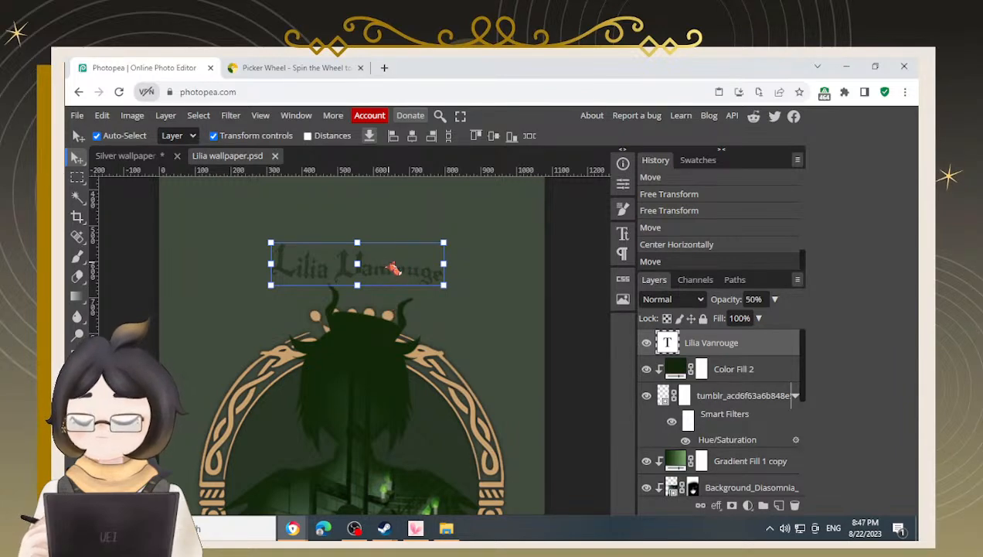
{"action": "left_click_drag", "start_coordinate": [382, 271], "coordinate": [379, 269]}
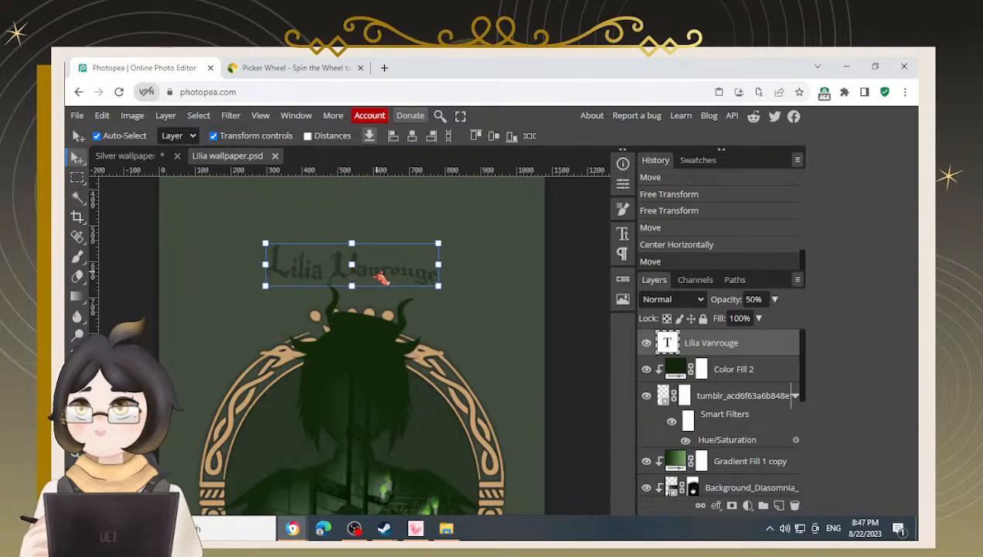
Reselect the Lilia Vanrouge title and slightly resize it with Free Transform
{"action": "scroll", "coordinate": [378, 272], "scroll_direction": "down", "scroll_amount": 3}
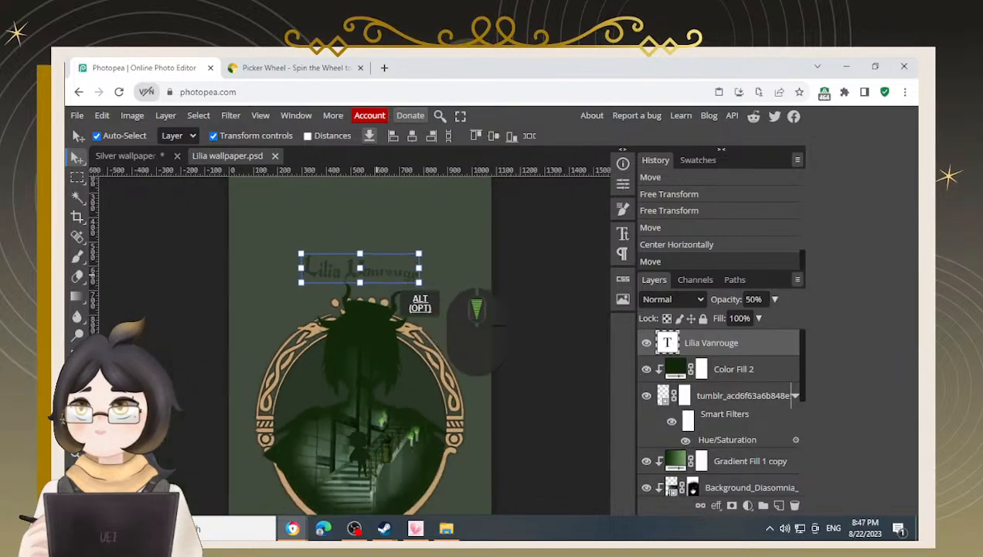
{"action": "left_click", "coordinate": [414, 136]}
{"action": "left_click", "coordinate": [517, 272]}
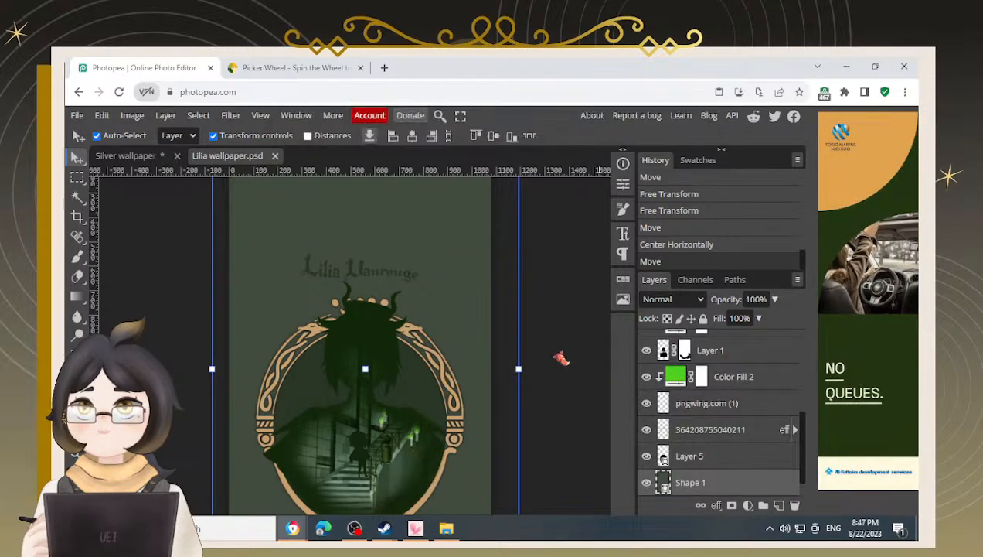
{"action": "left_click", "coordinate": [318, 278]}
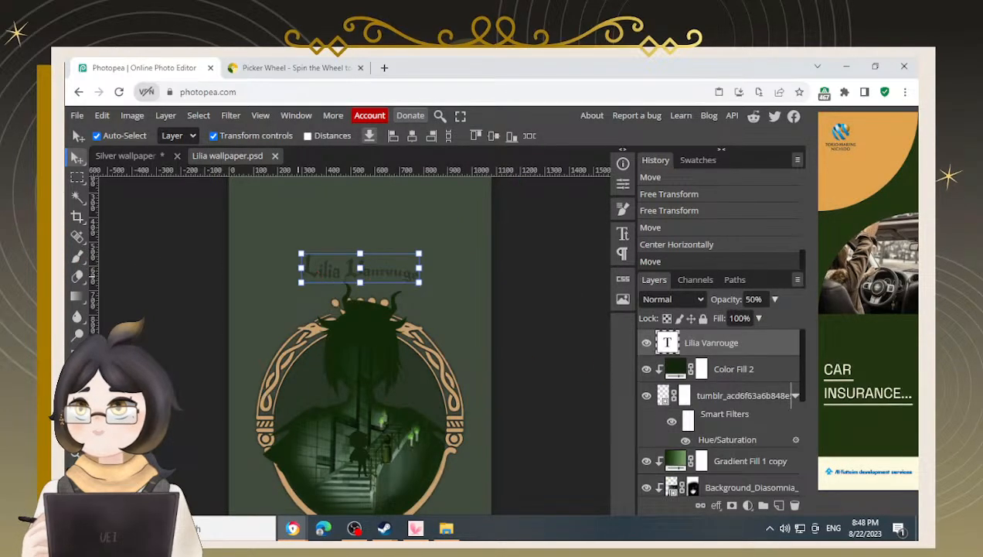
{"action": "left_click_drag", "start_coordinate": [301, 269], "coordinate": [311, 270]}
{"action": "key", "text": "Return"}
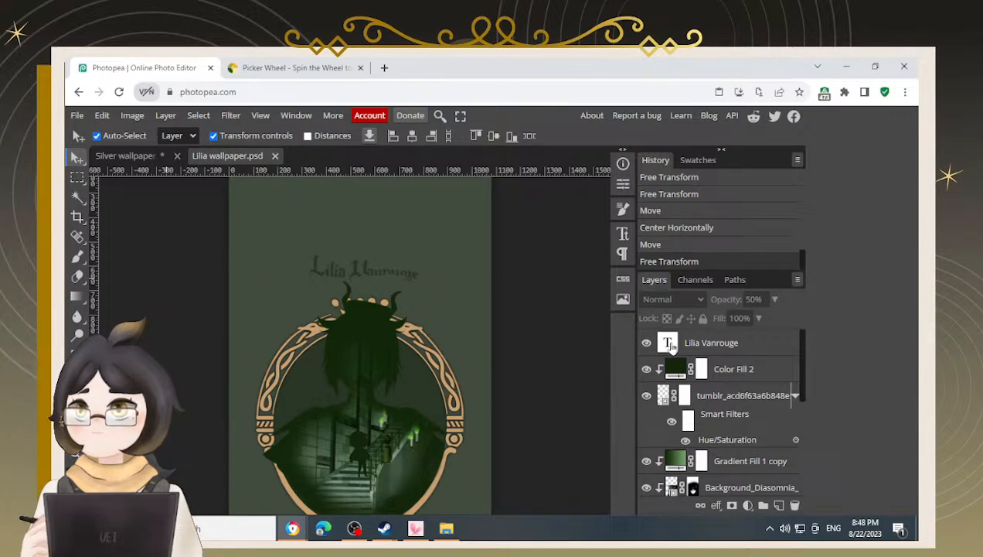
Reselect the Lilia Vanrouge title and move it another six pixels to the right
{"action": "left_click", "coordinate": [731, 346]}
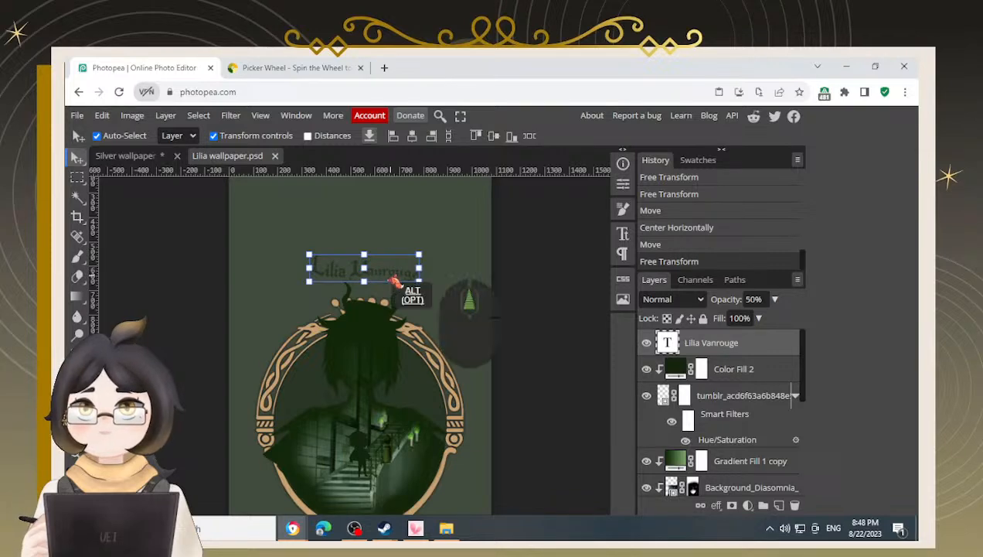
{"action": "scroll", "coordinate": [396, 282], "scroll_direction": "up", "scroll_amount": 4}
{"action": "scroll", "coordinate": [402, 286], "scroll_direction": "down", "scroll_amount": 4}
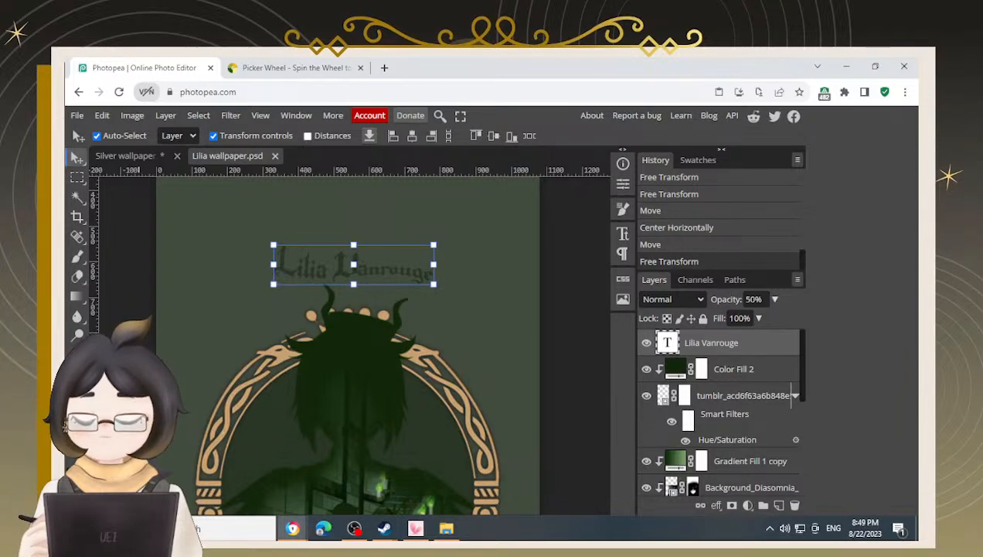
{"action": "left_click", "coordinate": [145, 340]}
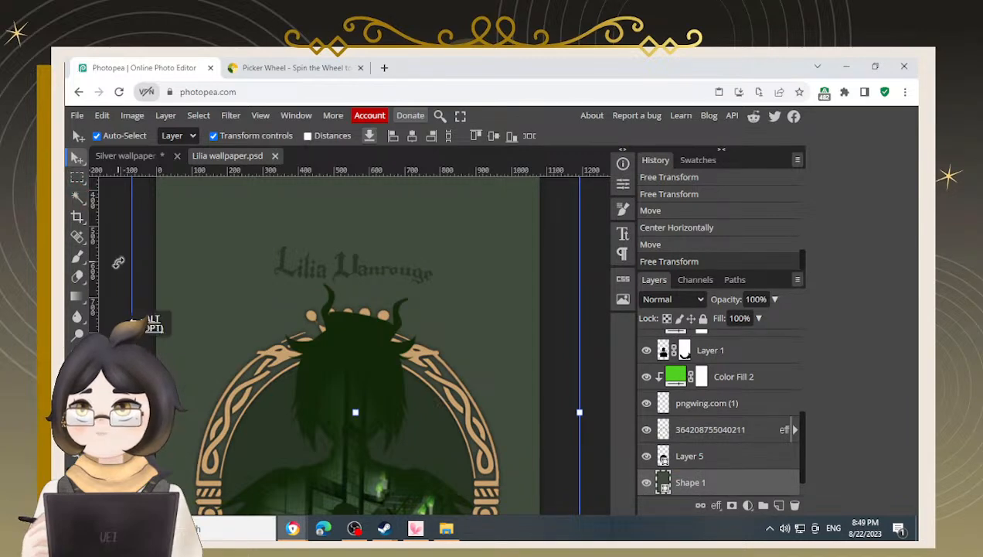
{"action": "scroll", "coordinate": [155, 344], "scroll_direction": "down", "scroll_amount": 2}
{"action": "left_click", "coordinate": [464, 307]}
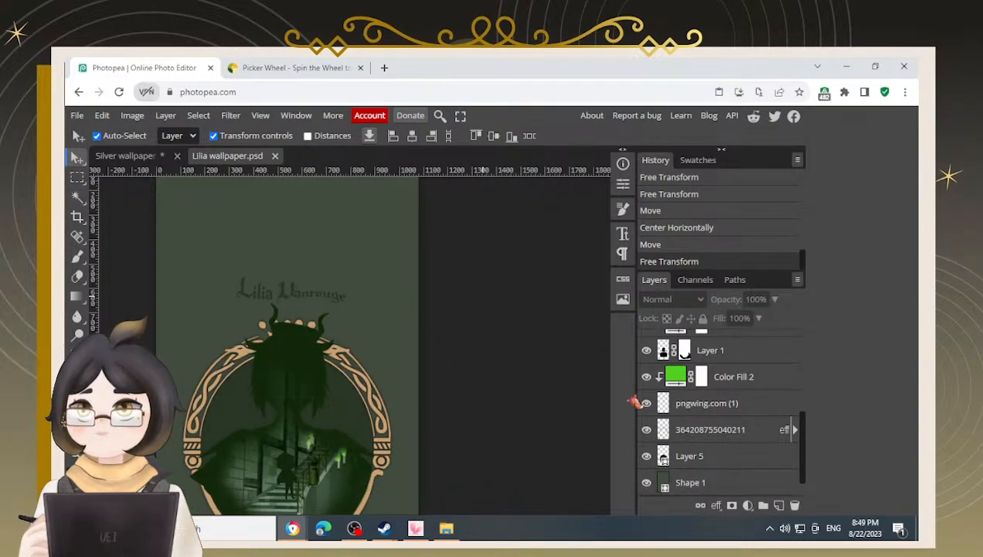
{"action": "scroll", "coordinate": [723, 362], "scroll_direction": "up", "scroll_amount": 3}
{"action": "left_click", "coordinate": [729, 341]}
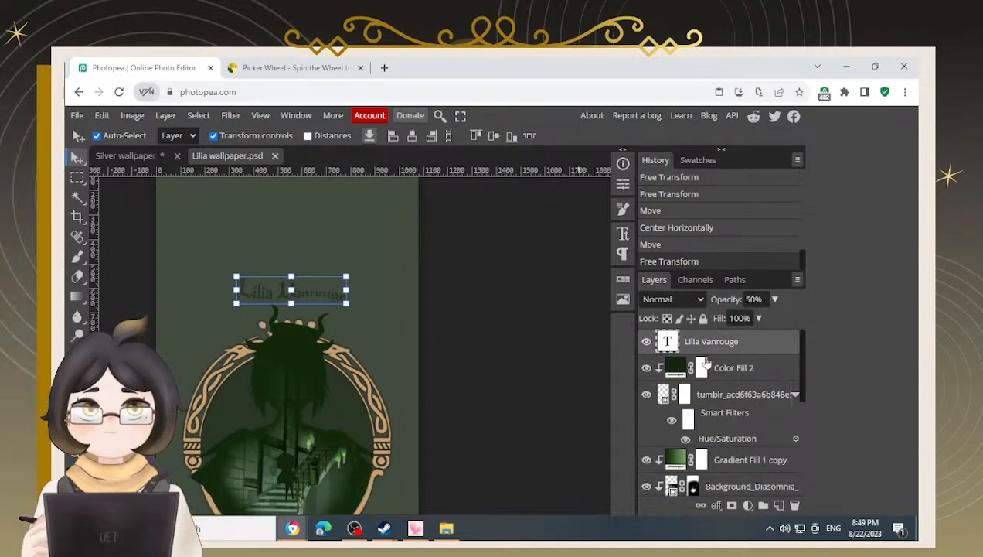
{"action": "key", "text": "Right"}
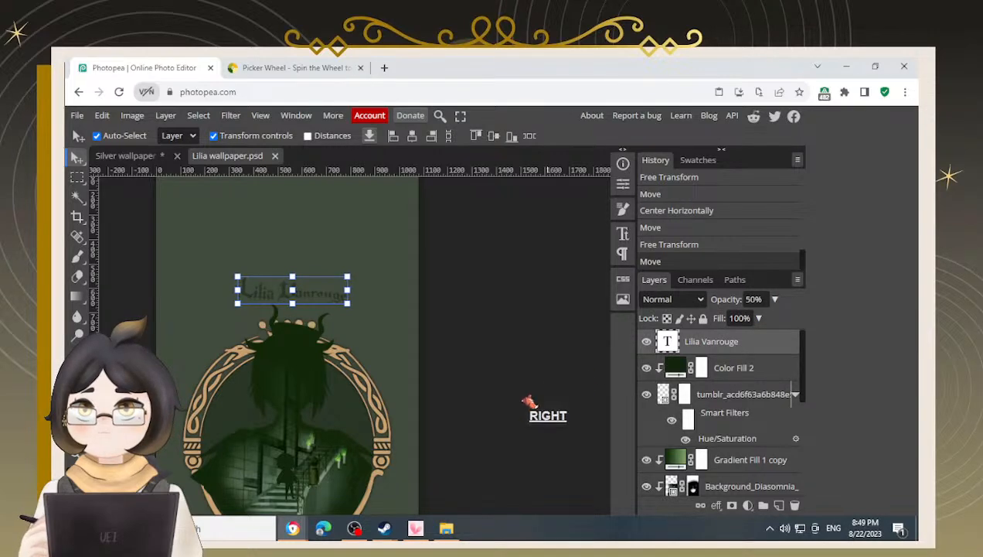
{"action": "key", "text": "Right"}
{"action": "key", "text": "Right"}
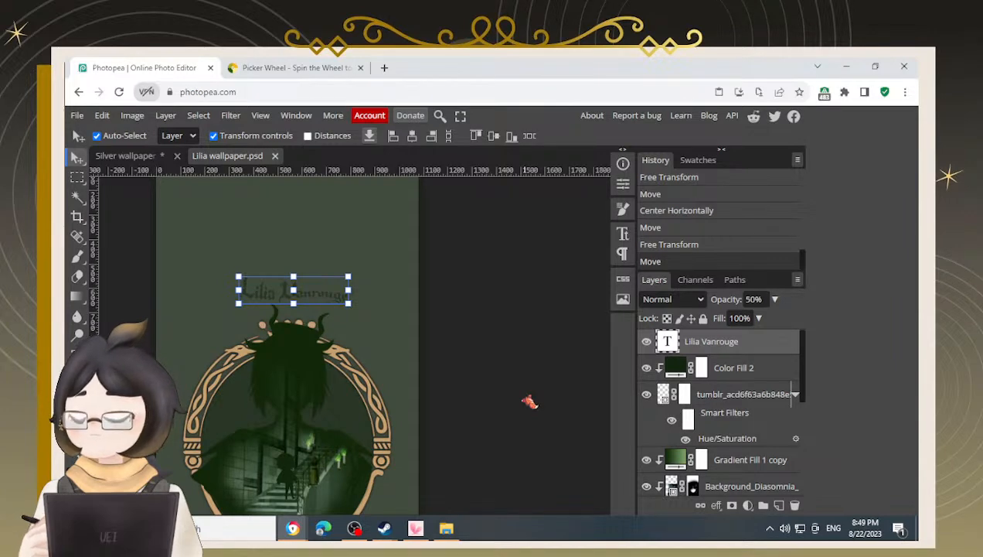
{"action": "key", "text": "Right"}
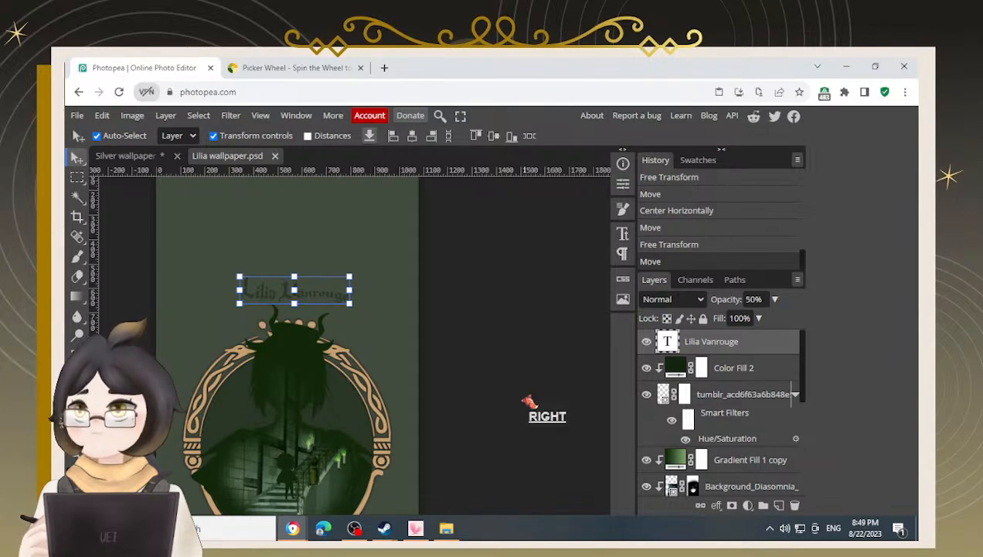
{"action": "key", "text": "Right"}
{"action": "key", "text": "Right"}
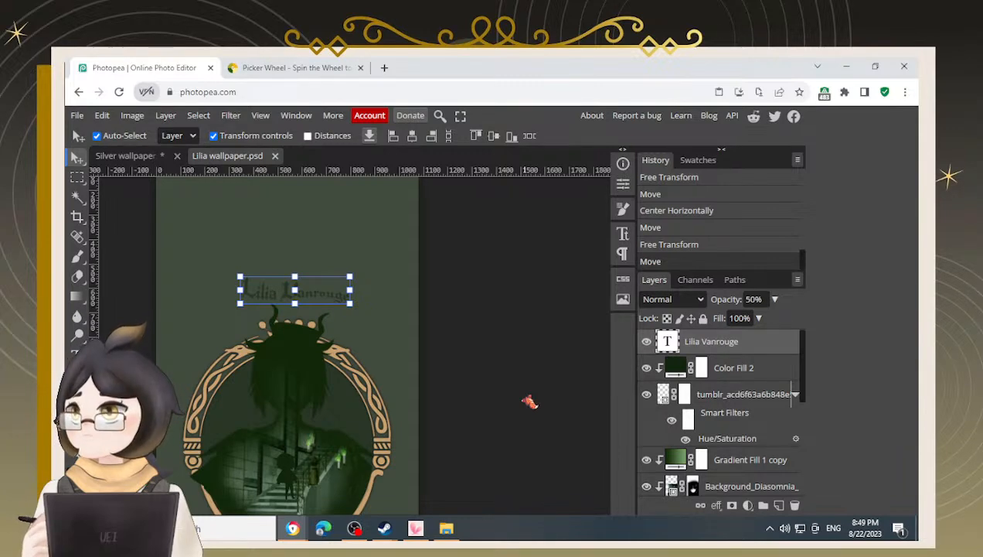
{"action": "key", "text": "Left"}
{"action": "key", "text": "Right"}
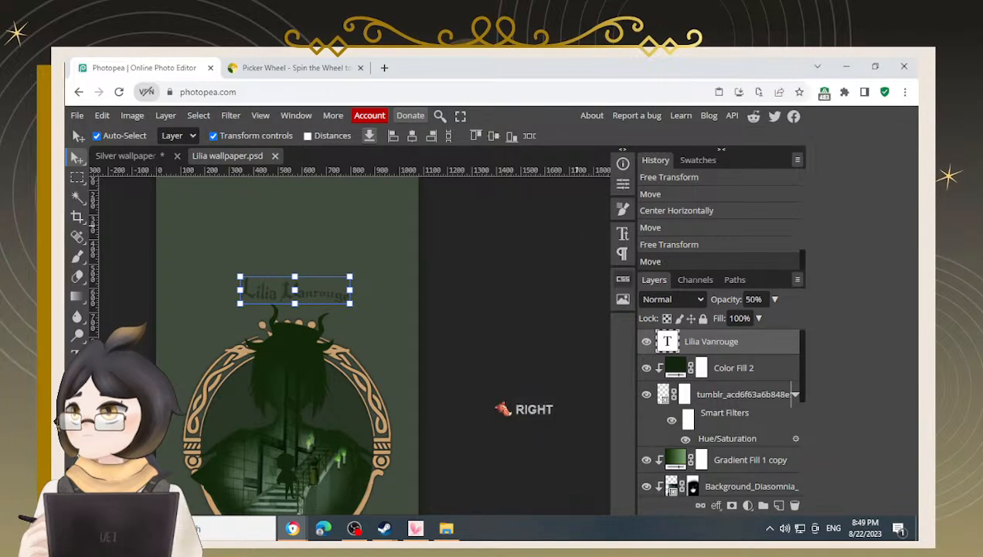
Rotate the Lilia Vanrouge title slightly, to about -1.3°, and apply the transform
{"action": "left_click", "coordinate": [525, 396]}
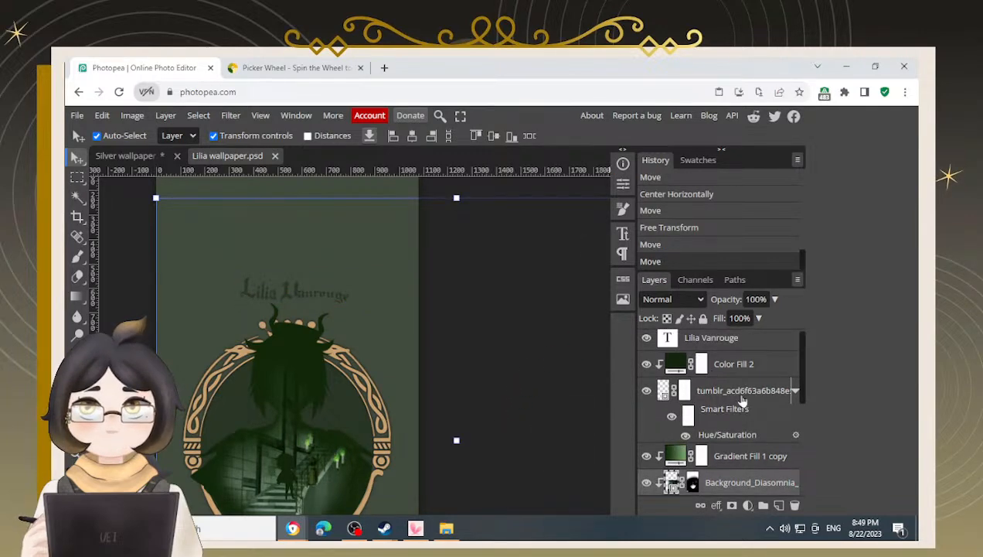
{"action": "left_click", "coordinate": [741, 341]}
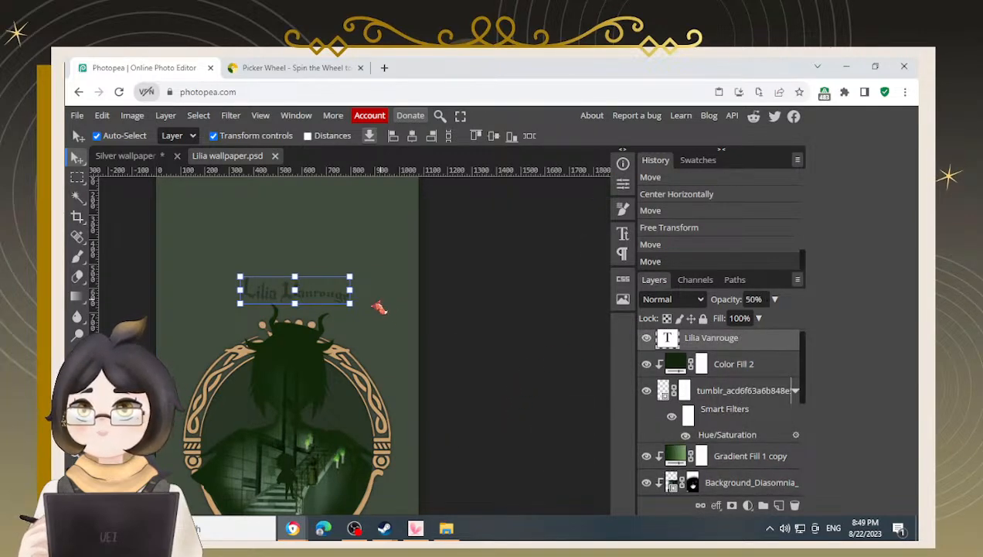
{"action": "left_click_drag", "start_coordinate": [361, 309], "coordinate": [368, 316]}
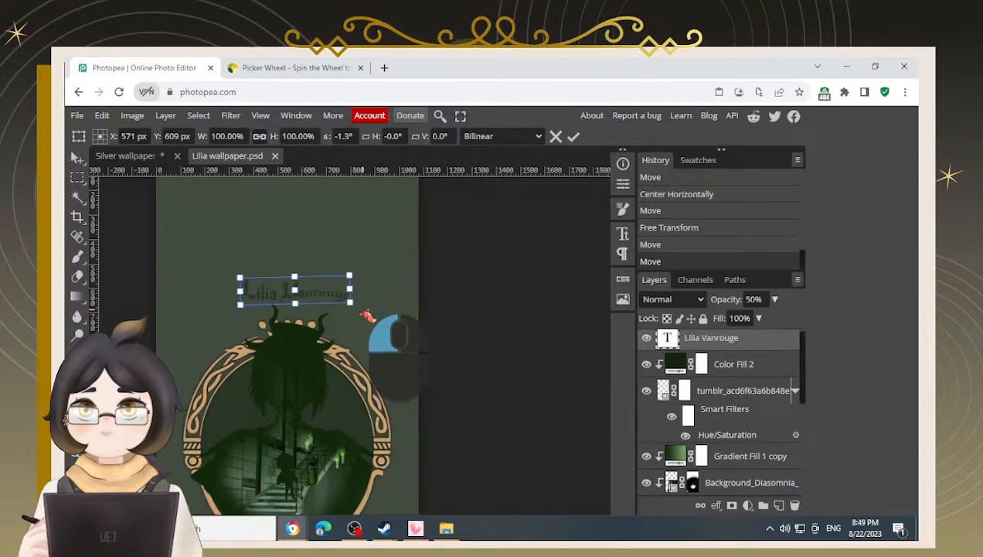
{"action": "key", "text": "Return"}
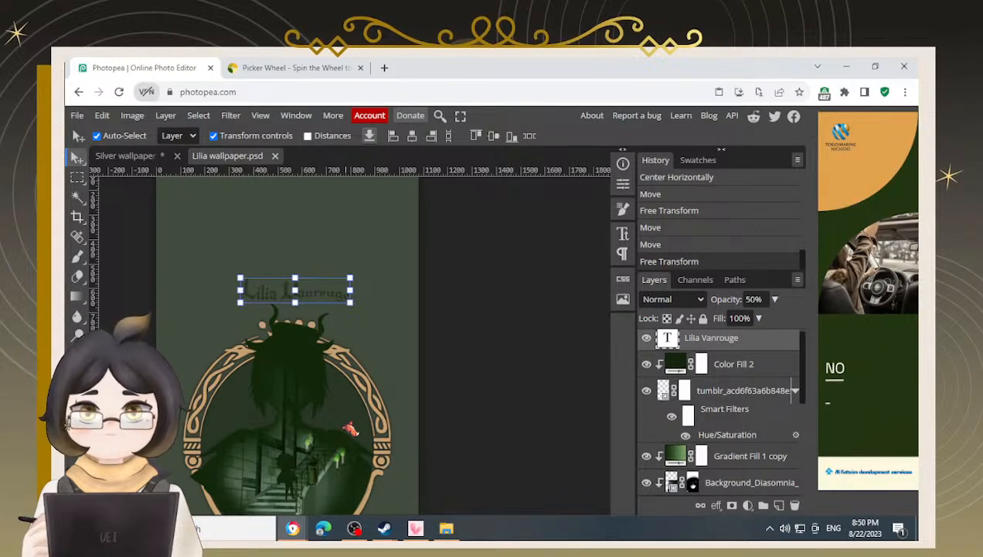
Try setting the title layer's opacity to 10%, then undo it
{"action": "key", "text": "KP_1"}
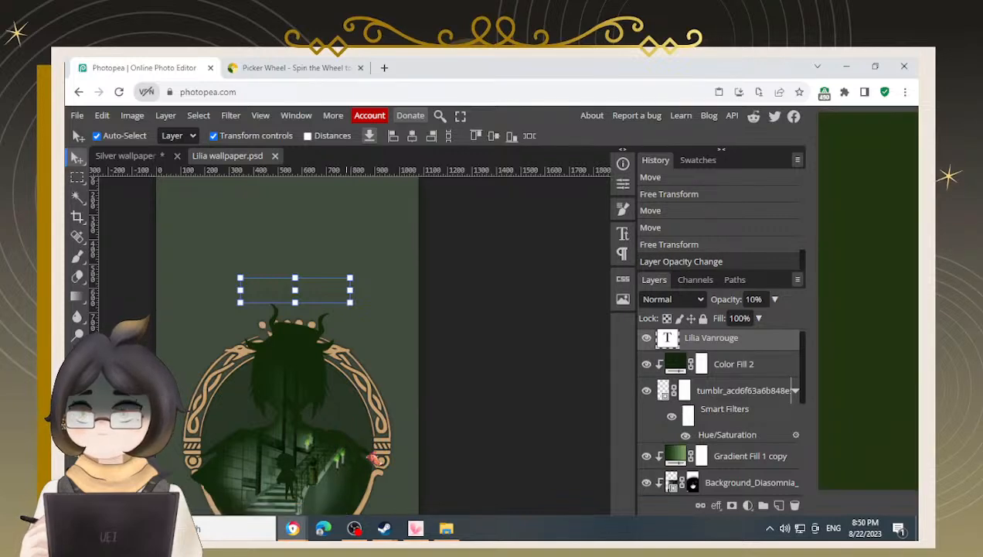
{"action": "key", "text": "ctrl+z"}
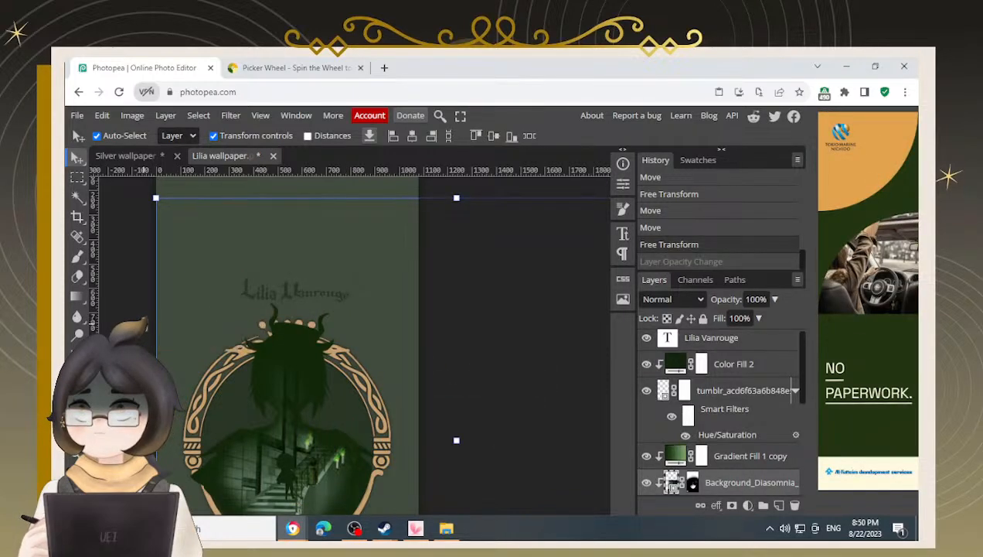
Examine the Lilia Vanrouge title's placement on the canvas at different zoom levels
{"action": "left_click", "coordinate": [129, 327]}
{"action": "scroll", "coordinate": [242, 317], "scroll_direction": "up", "scroll_amount": 2}
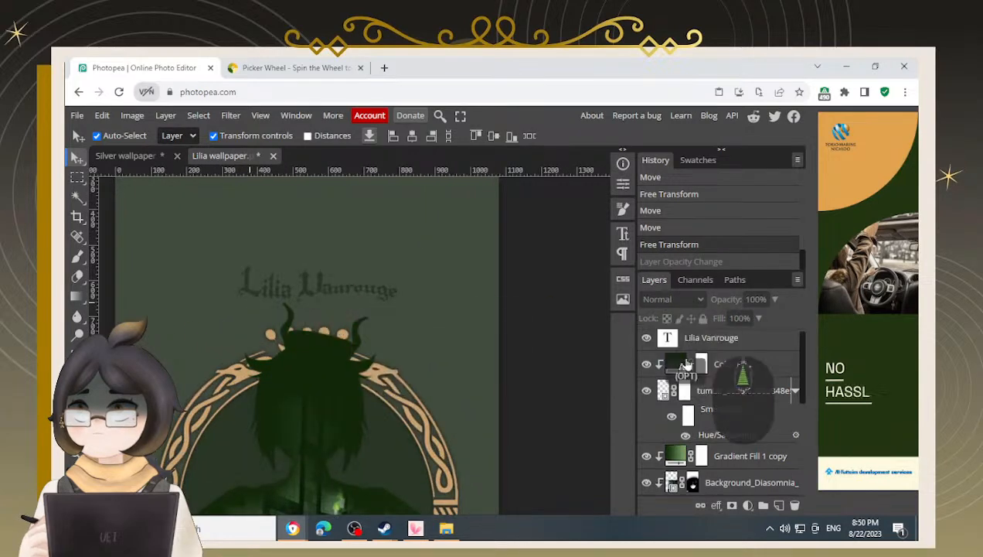
{"action": "left_click", "coordinate": [711, 338]}
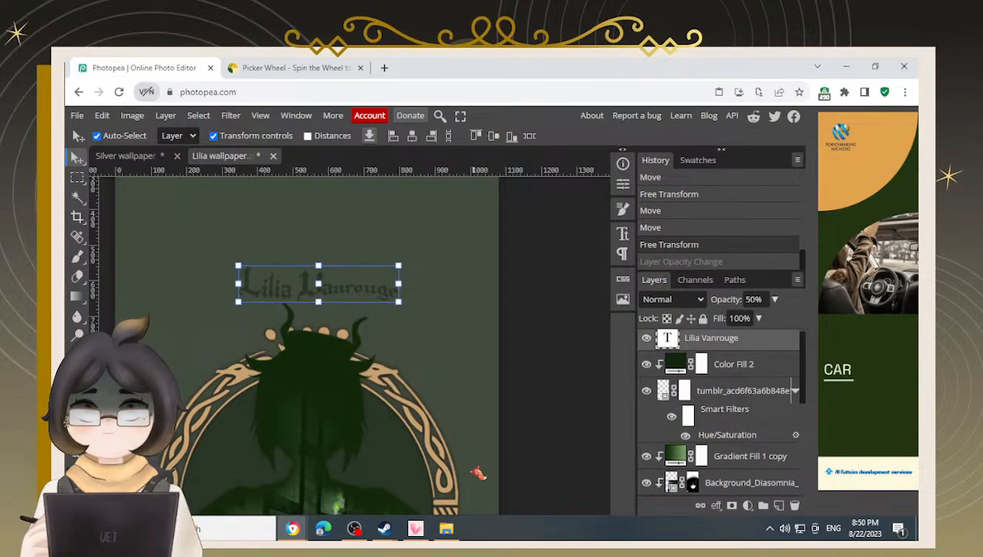
{"action": "key", "text": "Right"}
{"action": "key", "text": "Left"}
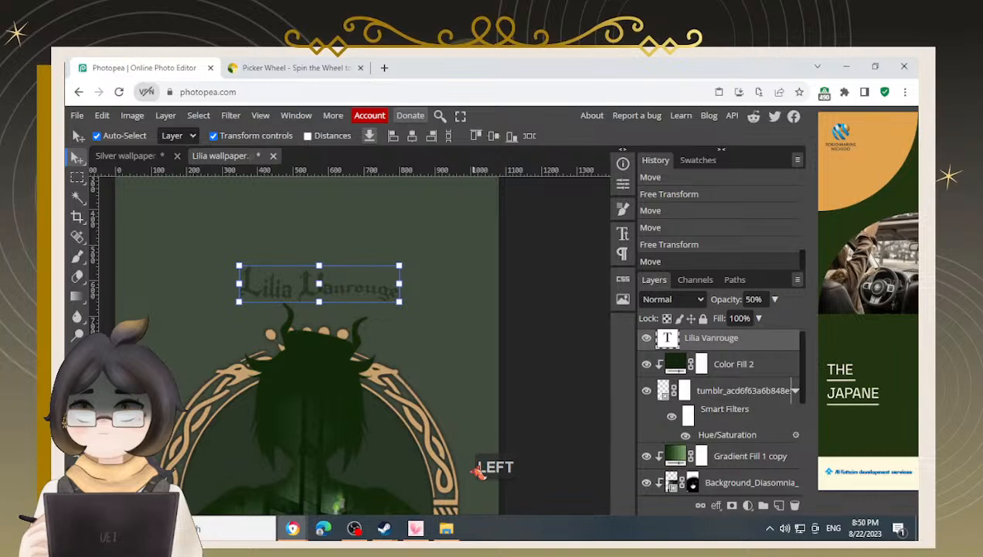
{"action": "left_click", "coordinate": [555, 427]}
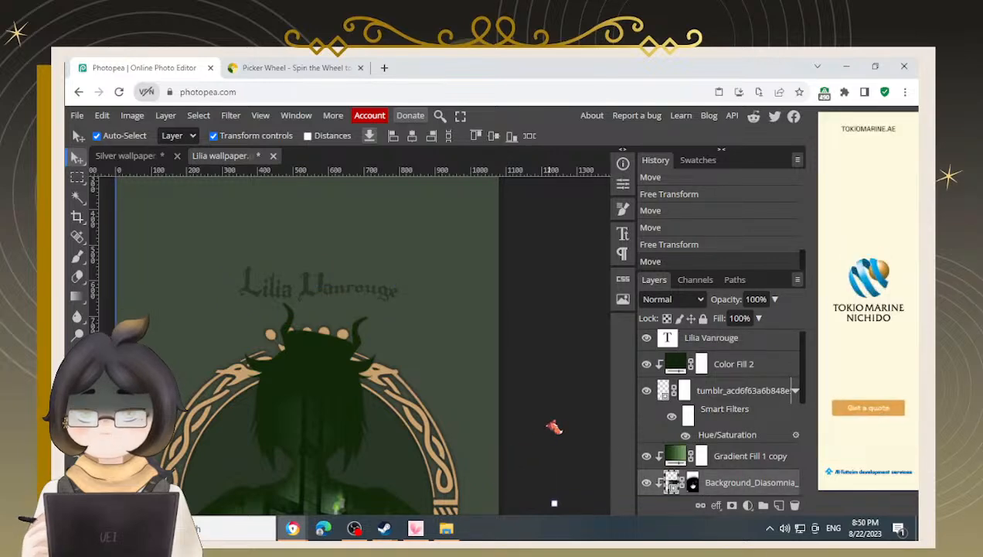
{"action": "key", "text": "alt"}
{"action": "scroll", "coordinate": [518, 345], "scroll_direction": "down", "scroll_amount": 4}
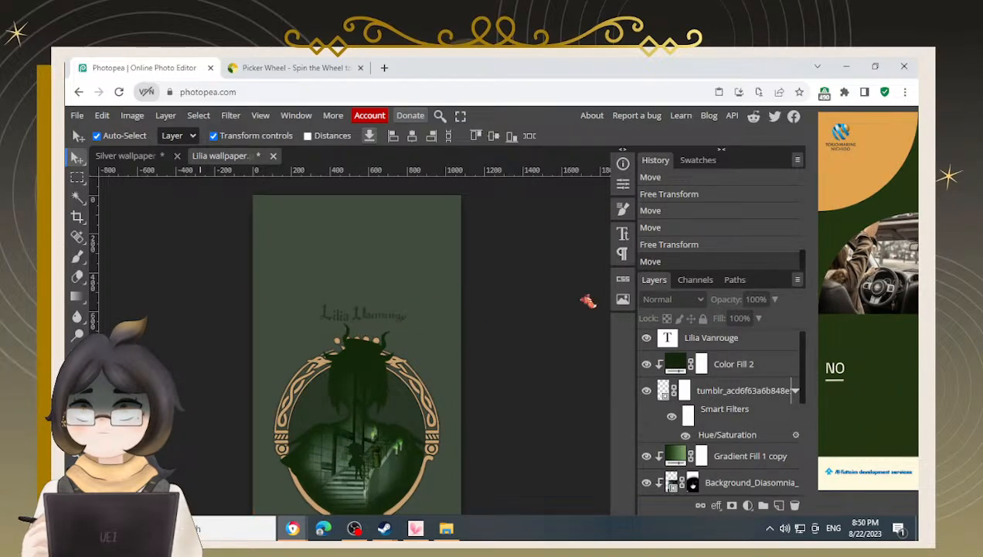
{"action": "scroll", "coordinate": [317, 367], "scroll_direction": "down", "scroll_amount": 2}
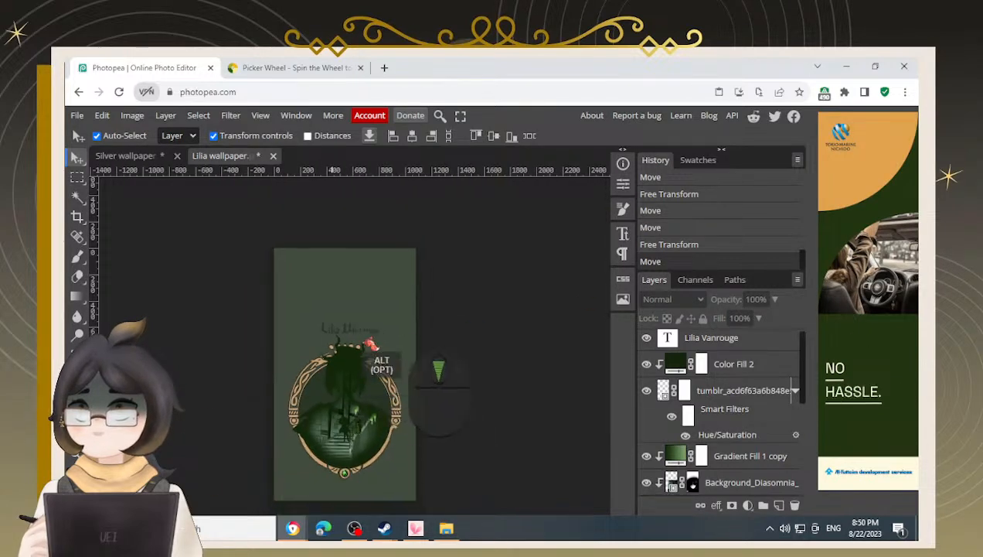
{"action": "left_click", "coordinate": [699, 352]}
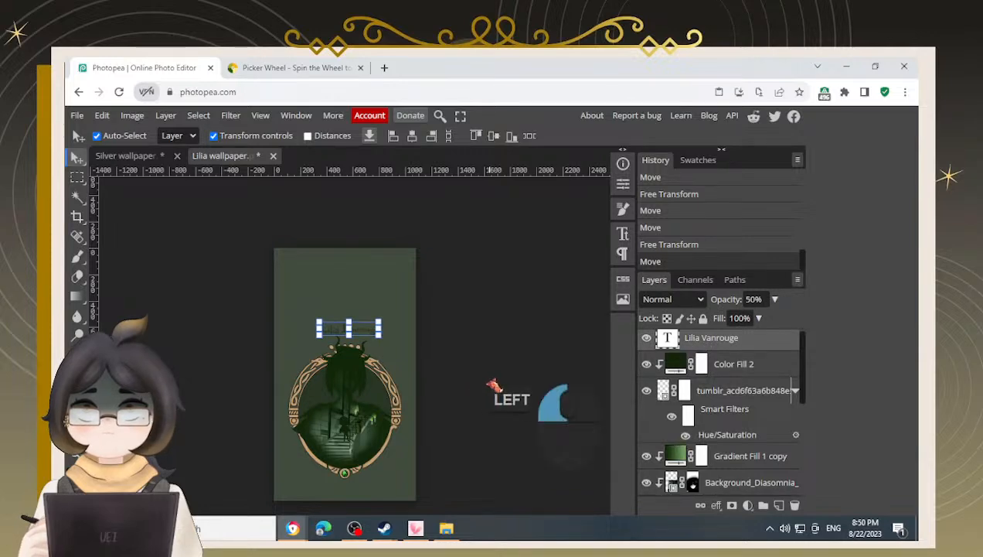
{"action": "left_click", "coordinate": [487, 385]}
{"action": "left_click", "coordinate": [189, 281]}
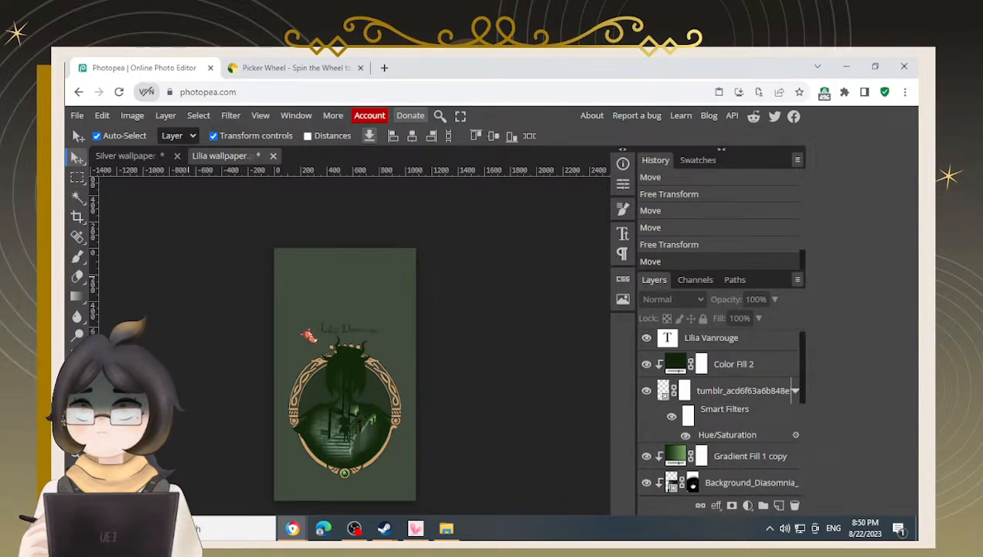
Copy the 'Designed by uei' text layer from the Silver wallpaper into the Lilia wallpaper, placing it above Shape 1
{"action": "left_click", "coordinate": [130, 156]}
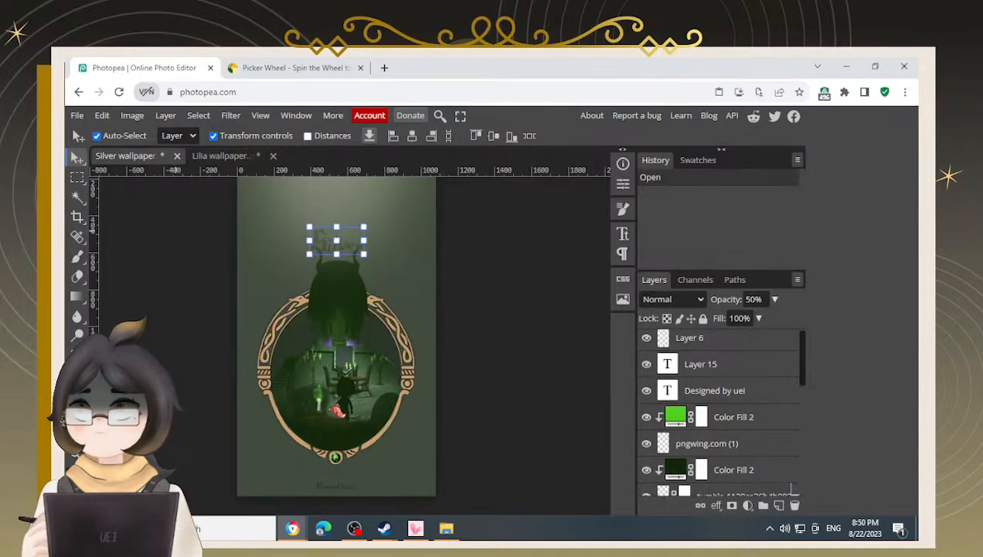
{"action": "left_click", "coordinate": [337, 485]}
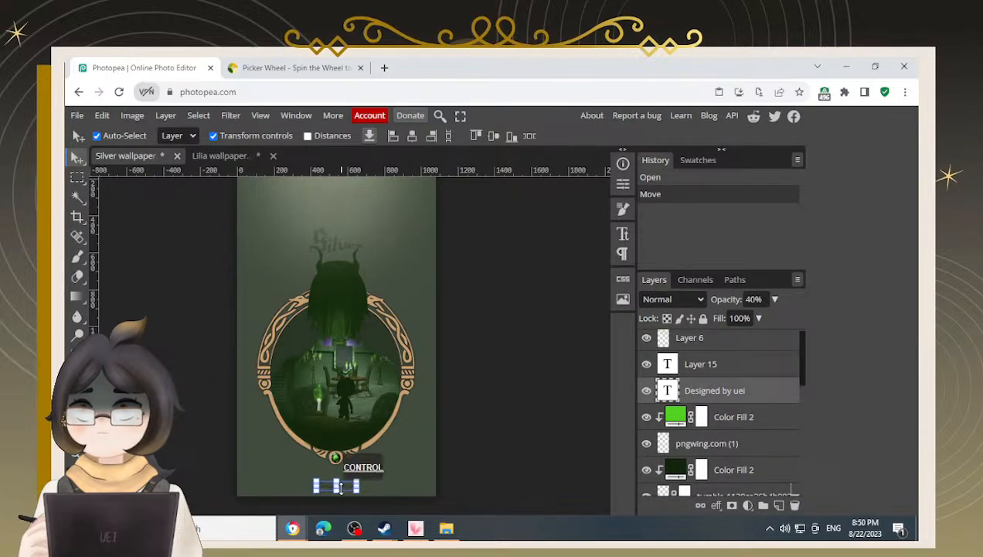
{"action": "key", "text": "ctrl+z"}
{"action": "left_click", "coordinate": [220, 155]}
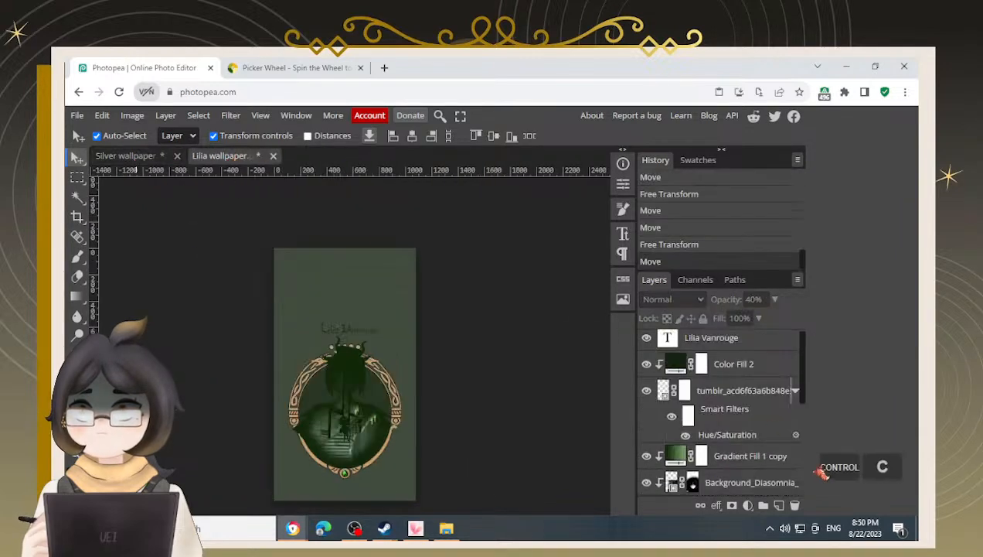
{"action": "scroll", "coordinate": [742, 464], "scroll_direction": "down", "scroll_amount": 3}
{"action": "left_click", "coordinate": [752, 486]}
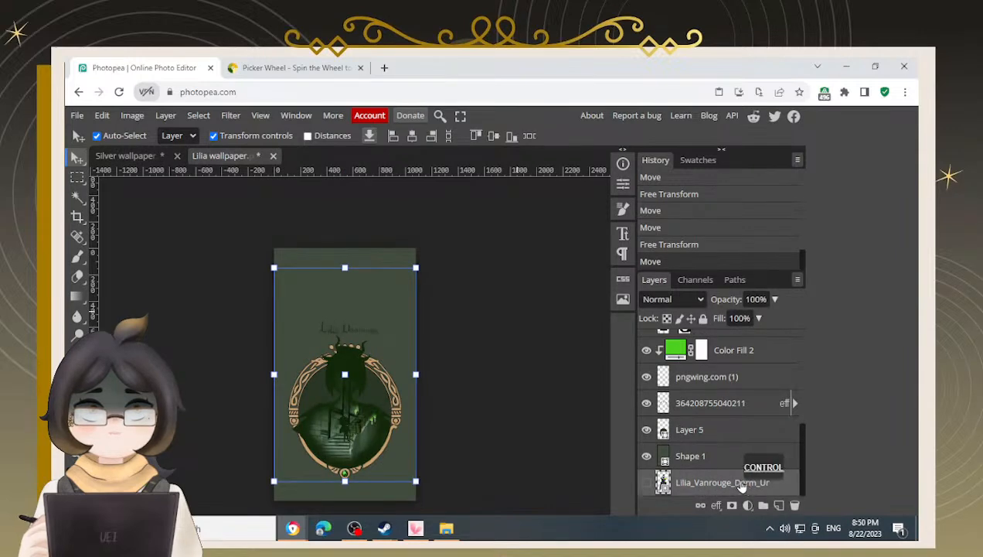
{"action": "key", "text": "ctrl+v"}
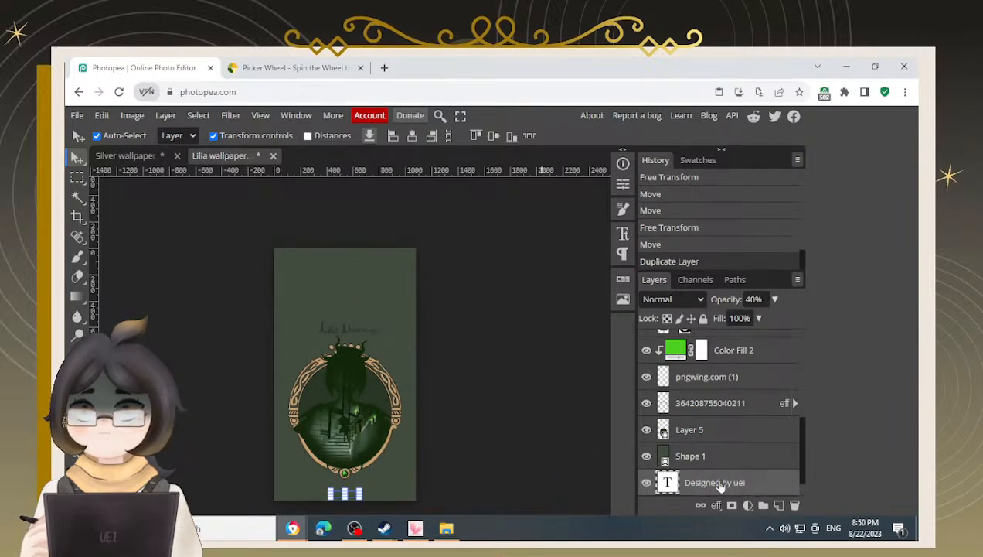
{"action": "left_click_drag", "start_coordinate": [717, 484], "coordinate": [720, 452]}
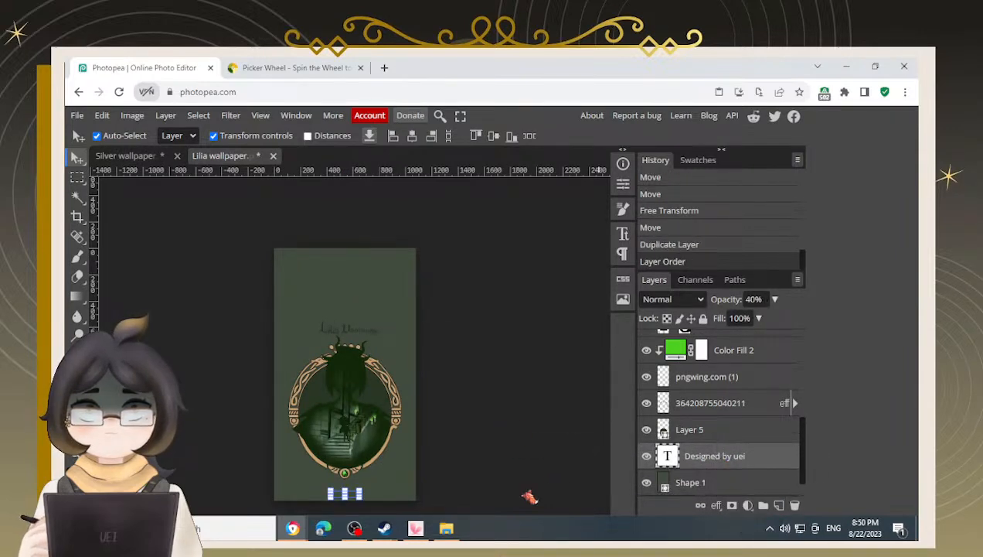
Reselect the Lilia Vanrouge title and save the Lilia wallpaper document
{"action": "scroll", "coordinate": [747, 398], "scroll_direction": "up", "scroll_amount": 5}
{"action": "left_click", "coordinate": [502, 406]}
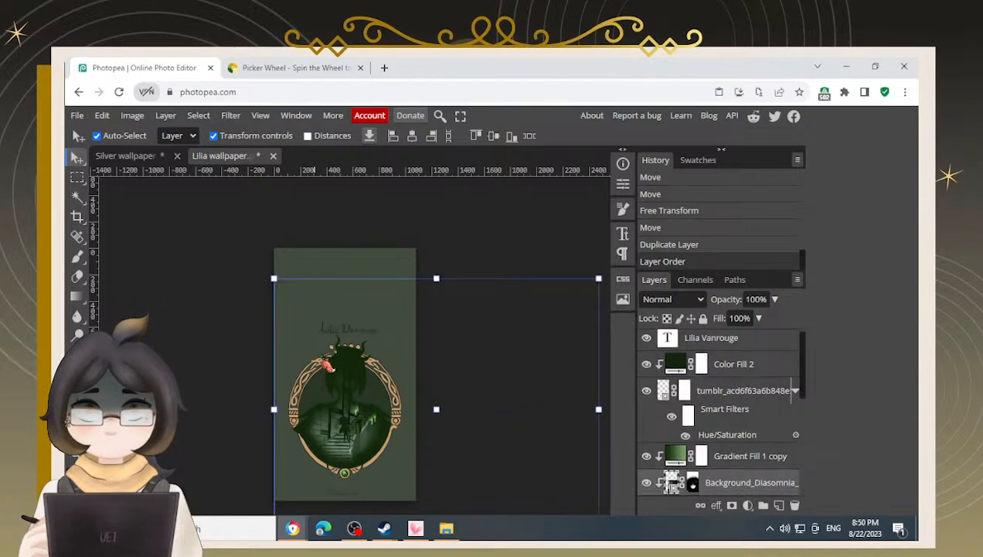
{"action": "left_click", "coordinate": [209, 333]}
{"action": "scroll", "coordinate": [348, 344], "scroll_direction": "up", "scroll_amount": 5}
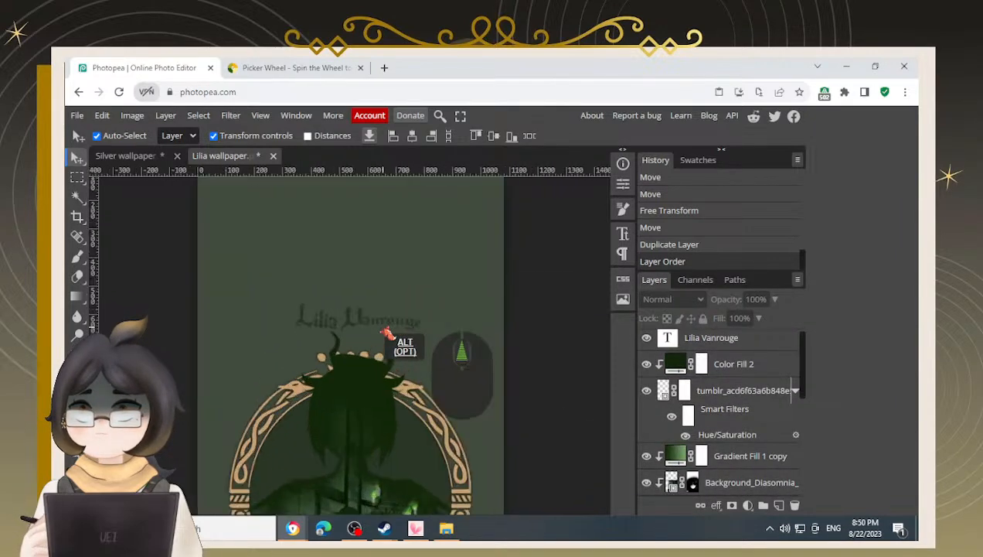
{"action": "left_click", "coordinate": [713, 342]}
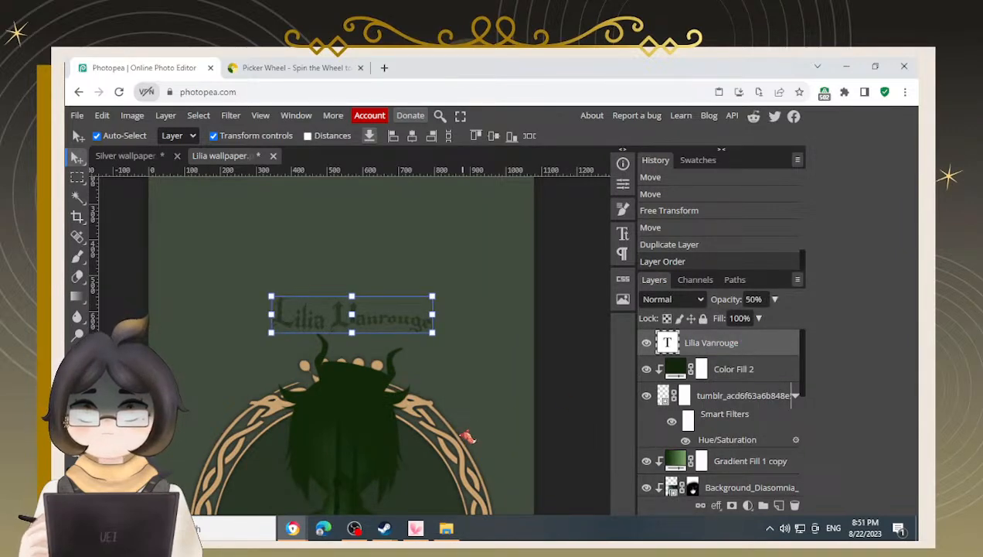
{"action": "scroll", "coordinate": [460, 442], "scroll_direction": "down", "scroll_amount": 1}
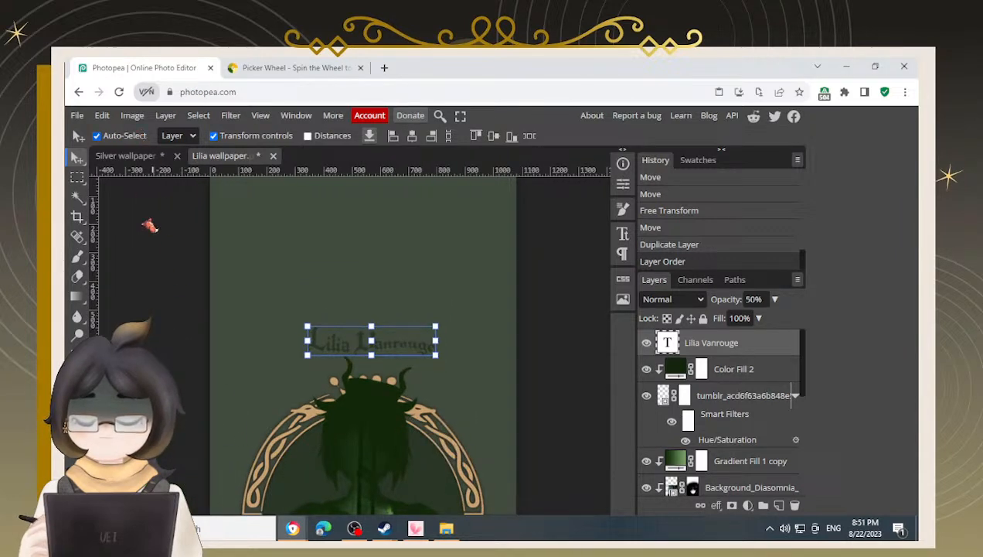
{"action": "scroll", "coordinate": [170, 321], "scroll_direction": "down", "scroll_amount": 2}
{"action": "key", "text": "ctrl+s"}
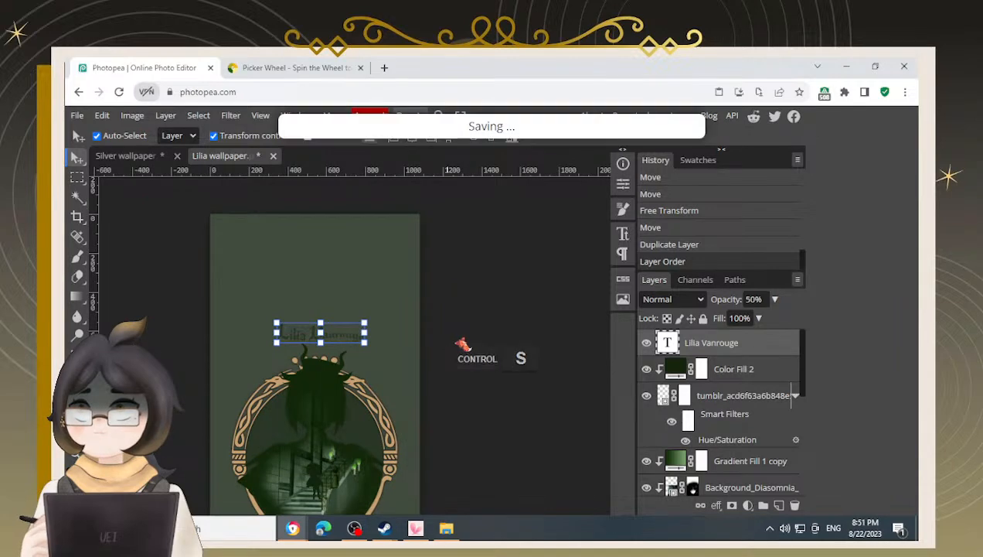
Copy the Lighten light-overlay layer, Layer 6, from the Silver wallpaper
{"action": "left_click", "coordinate": [138, 158]}
{"action": "scroll", "coordinate": [240, 318], "scroll_direction": "up", "scroll_amount": 1}
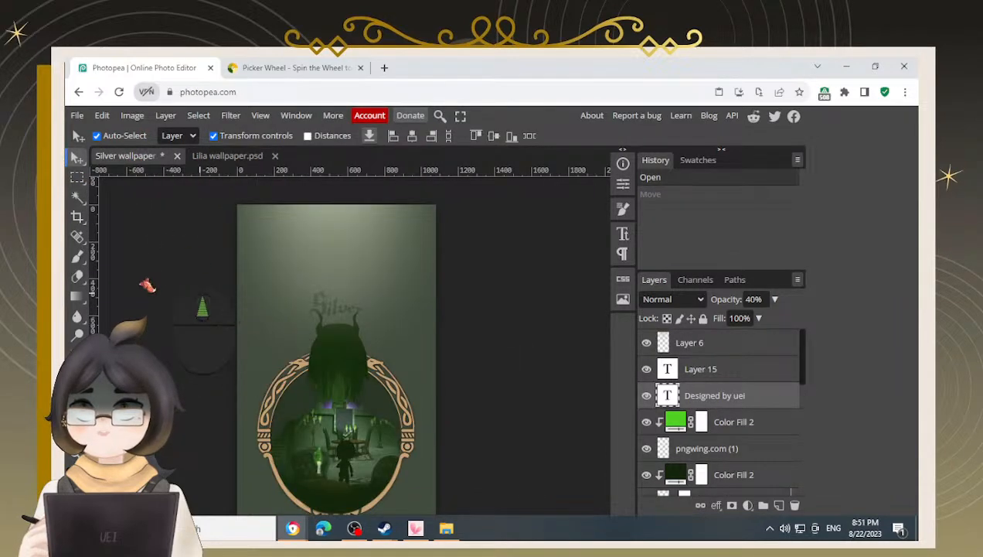
{"action": "left_click", "coordinate": [340, 231]}
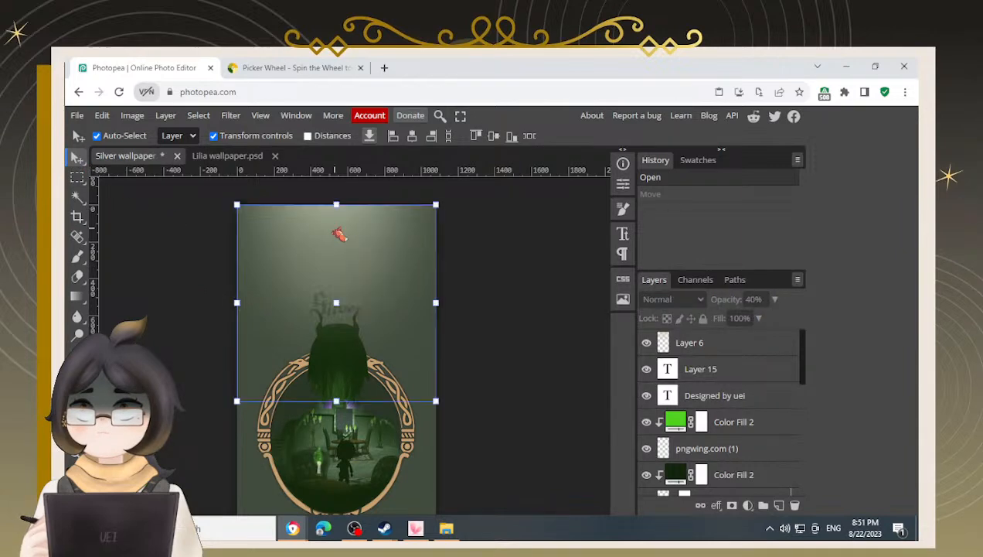
{"action": "left_click", "coordinate": [228, 157]}
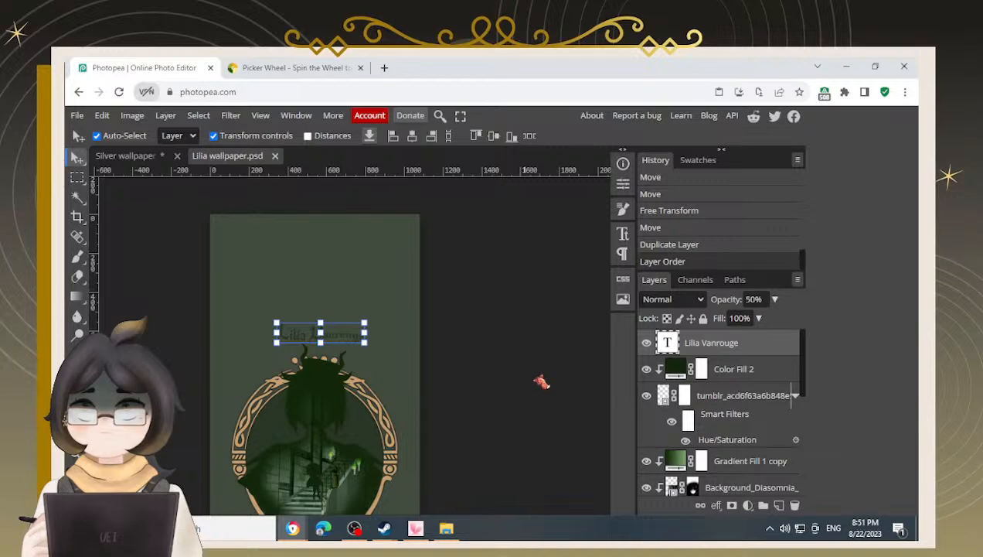
Examine the Lilia wallpaper's layout and title at a smaller zoom
{"action": "left_click", "coordinate": [524, 365]}
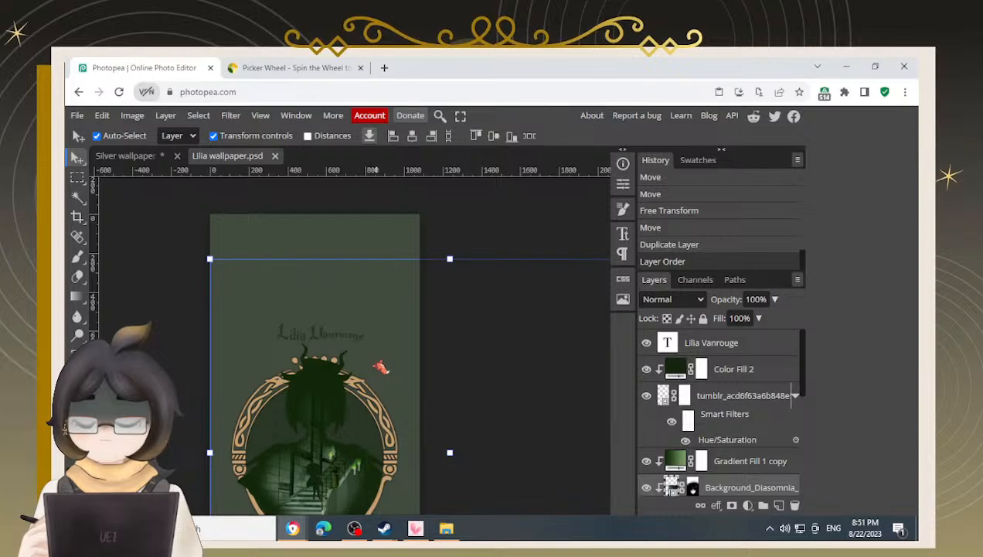
{"action": "scroll", "coordinate": [381, 367], "scroll_direction": "down", "scroll_amount": 1}
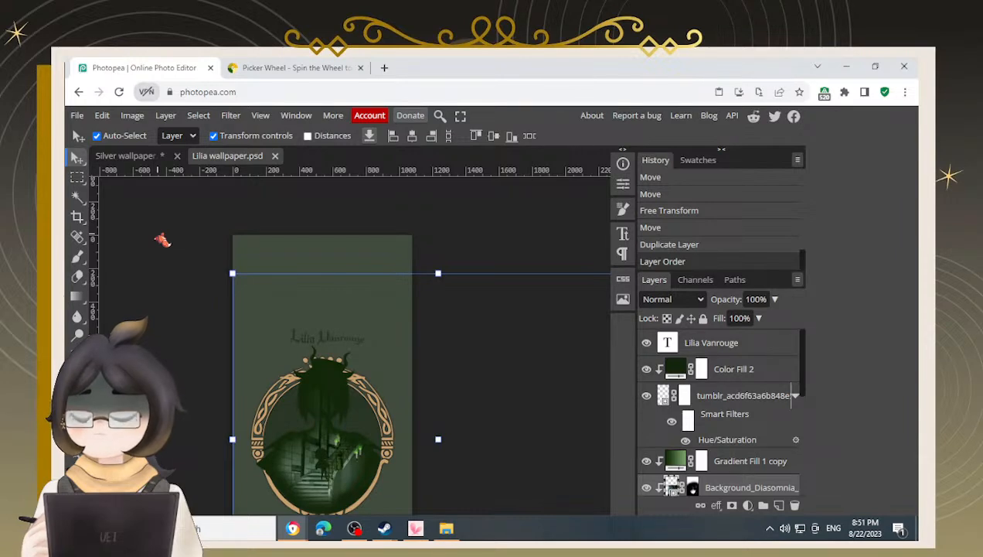
{"action": "left_click", "coordinate": [158, 234]}
{"action": "key", "text": "KP_1"}
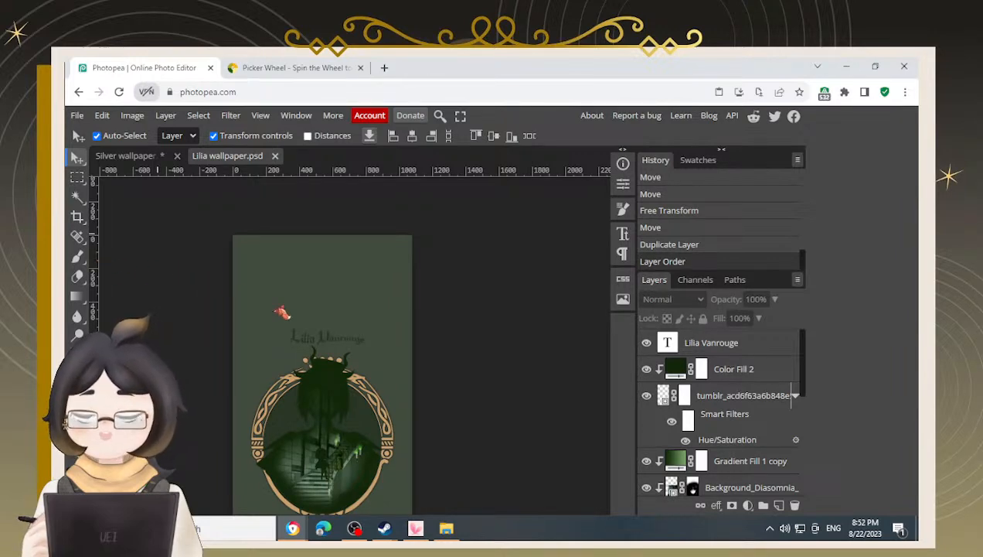
{"action": "left_click", "coordinate": [731, 348]}
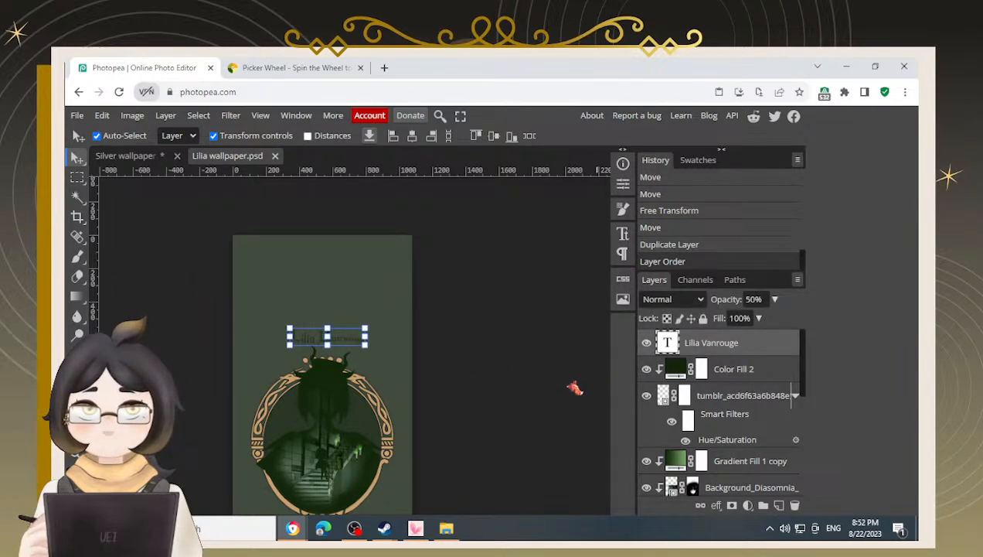
{"action": "left_click", "coordinate": [556, 377]}
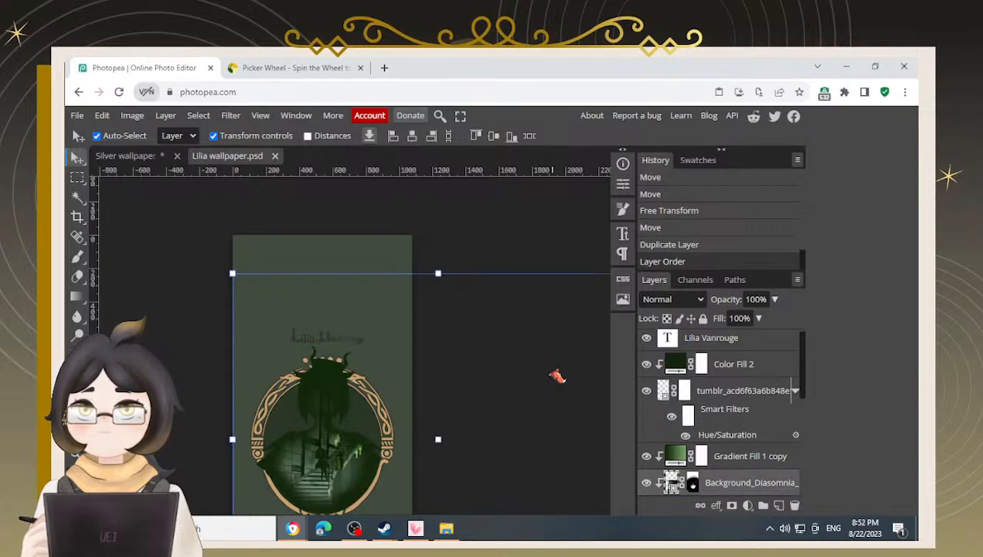
{"action": "key", "text": "space"}
{"action": "left_click_drag", "start_coordinate": [446, 361], "coordinate": [495, 297]}
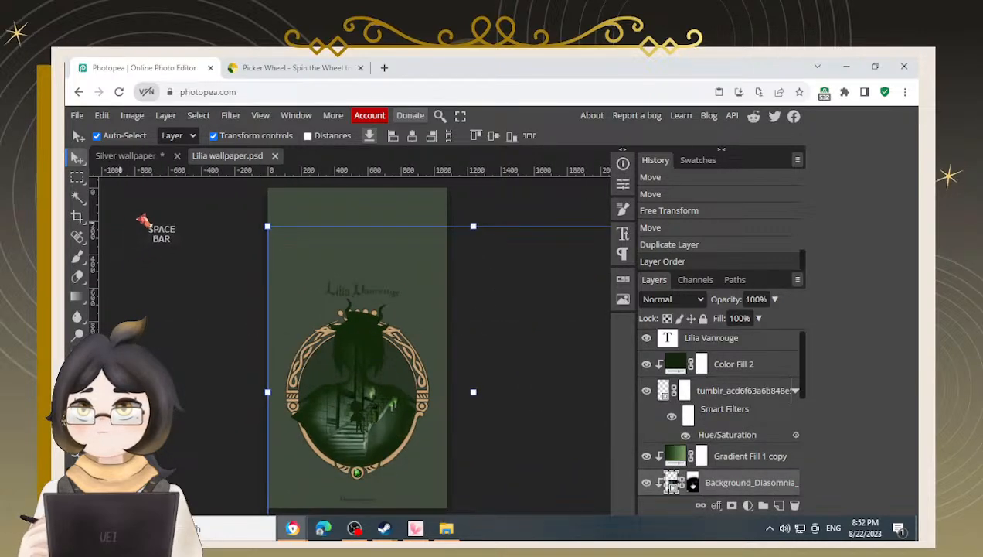
{"action": "left_click", "coordinate": [141, 219]}
{"action": "key", "text": "ctrl"}
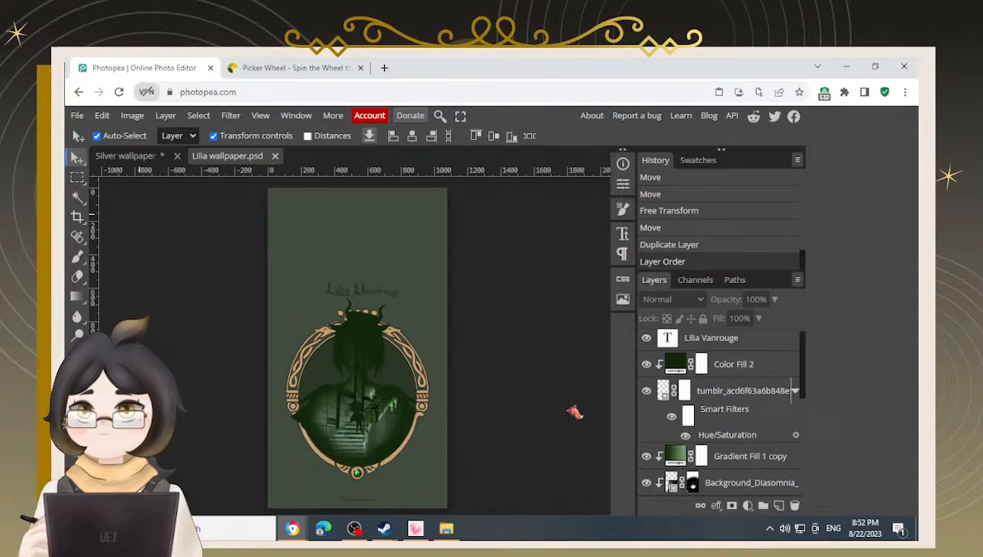
{"action": "left_click", "coordinate": [562, 404]}
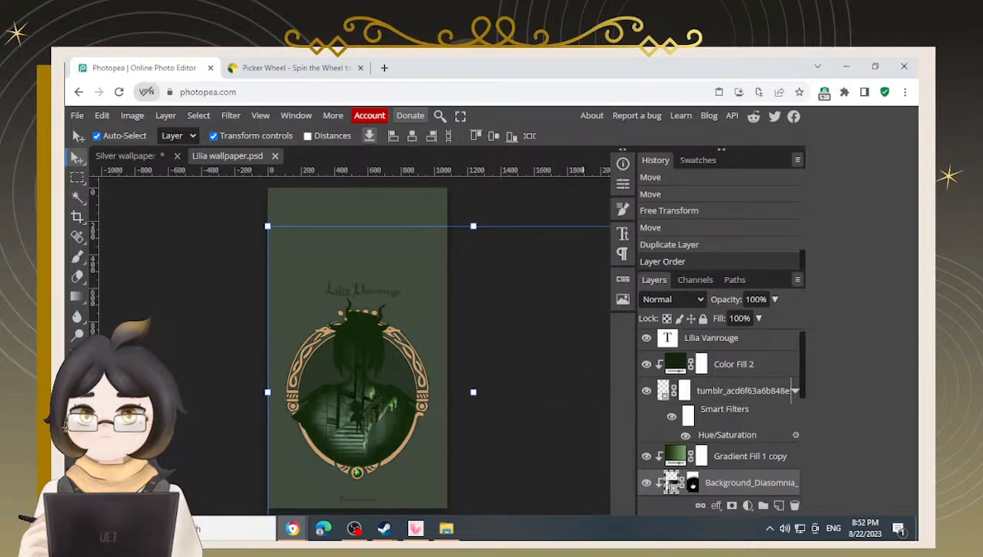
{"action": "left_click", "coordinate": [136, 268]}
{"action": "key", "text": "KP_1"}
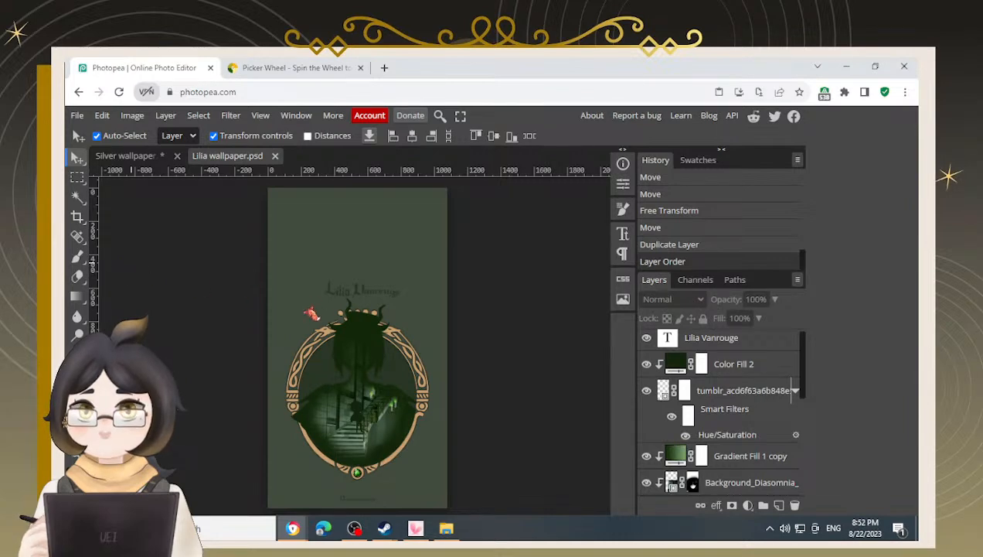
{"action": "key", "text": "ctrl"}
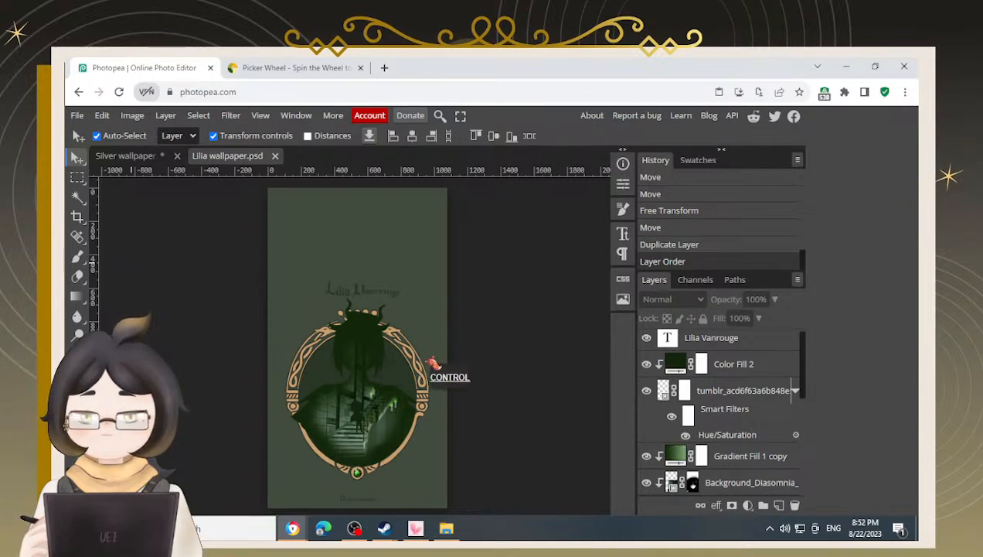
Try pasting the copied overlay into the Lilia wallpaper twice, undoing each paste
{"action": "key", "text": "ctrl+v"}
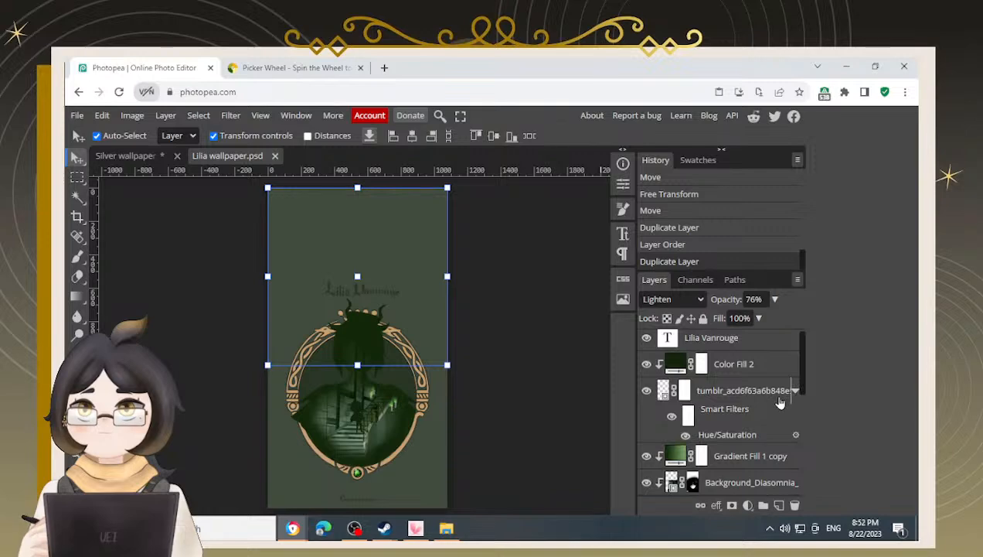
{"action": "key", "text": "ctrl+z"}
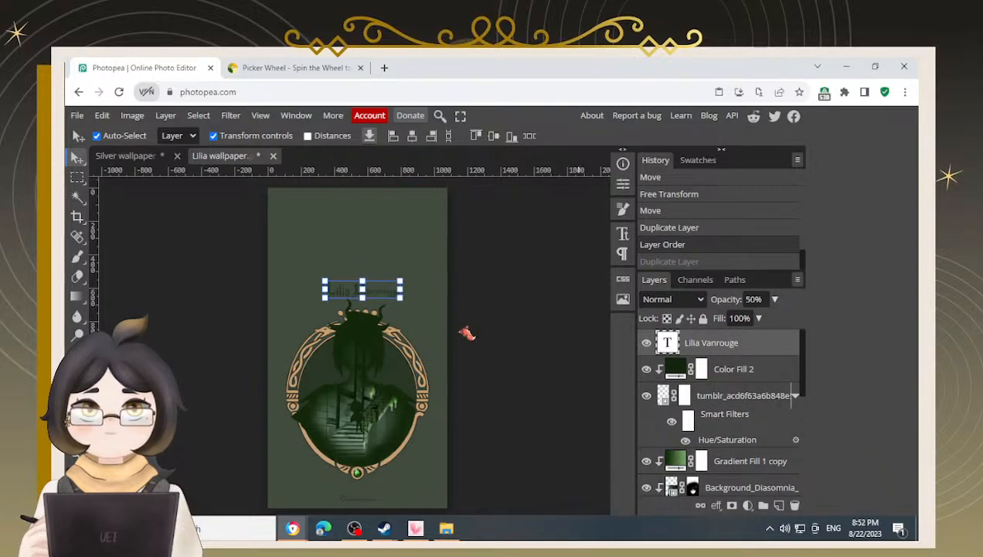
{"action": "left_click", "coordinate": [537, 331]}
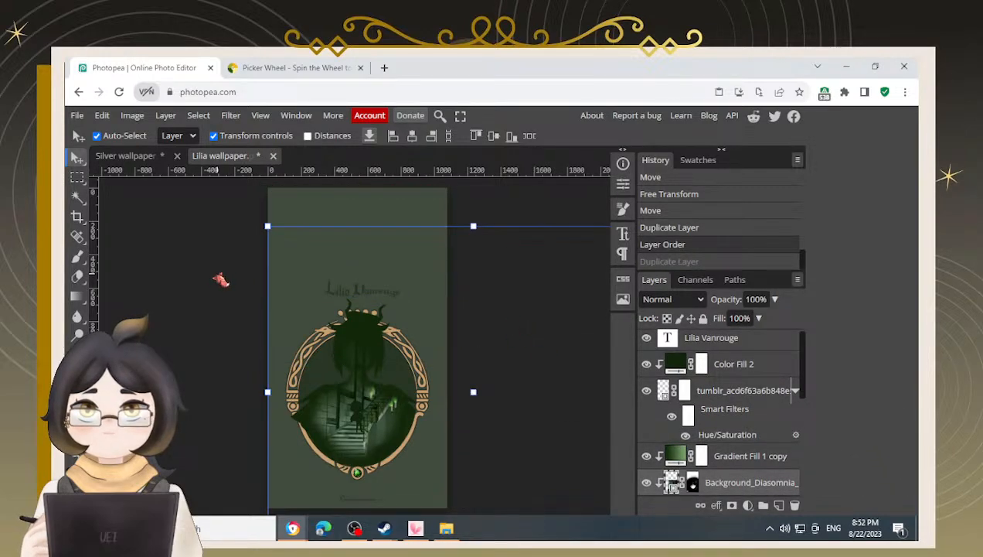
{"action": "left_click", "coordinate": [224, 264]}
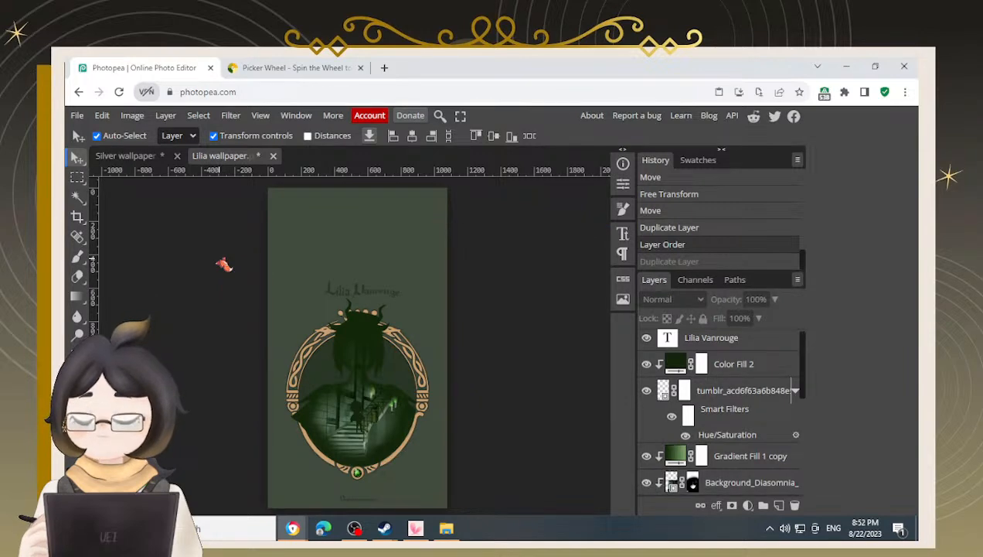
{"action": "key", "text": "ctrl+v"}
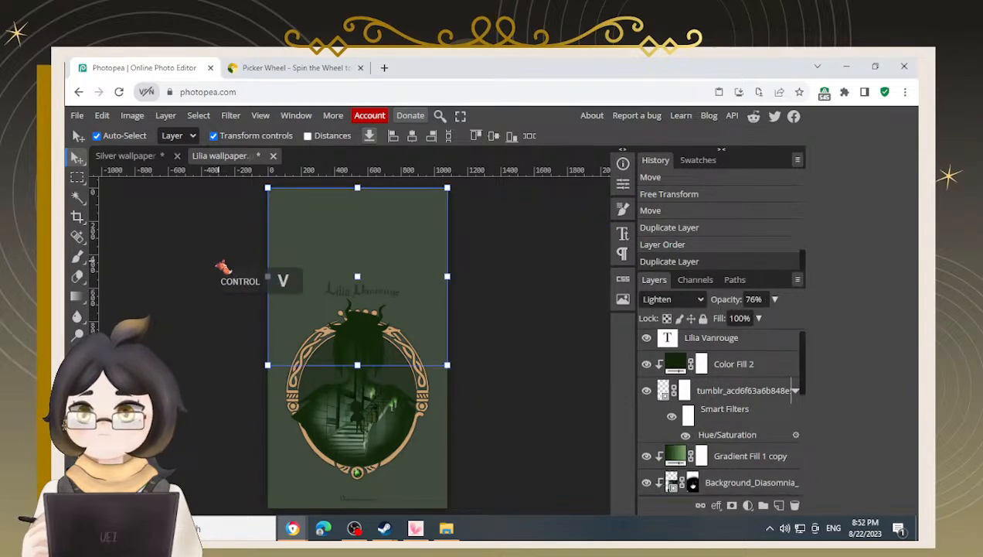
{"action": "scroll", "coordinate": [756, 451], "scroll_direction": "up", "scroll_amount": 1}
{"action": "key", "text": "ctrl+z"}
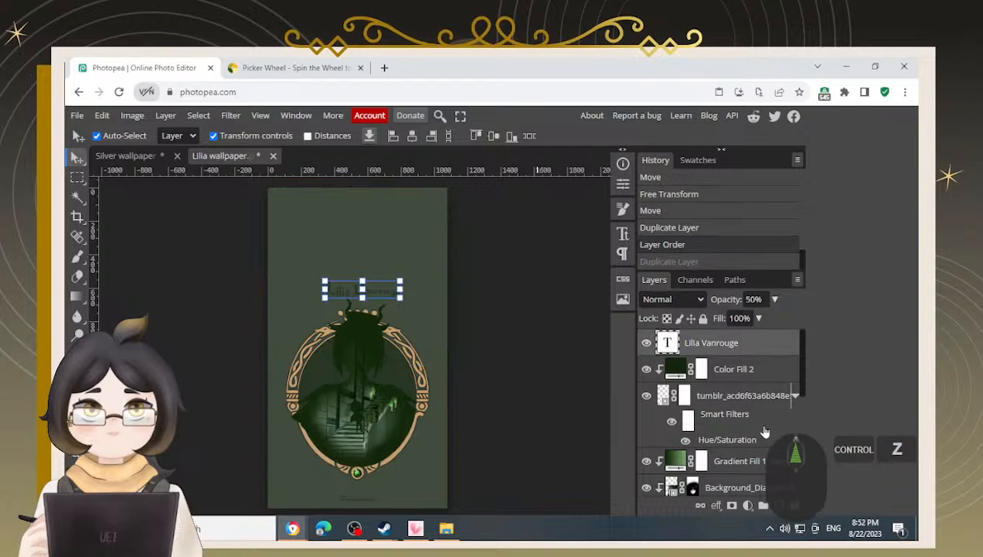
Copy Layer 6 from the Silver wallpaper again and paste it above the Lilia Vanrouge title in the Lilia wallpaper
{"action": "scroll", "coordinate": [731, 447], "scroll_direction": "down", "scroll_amount": 5}
{"action": "scroll", "coordinate": [731, 447], "scroll_direction": "up", "scroll_amount": 5}
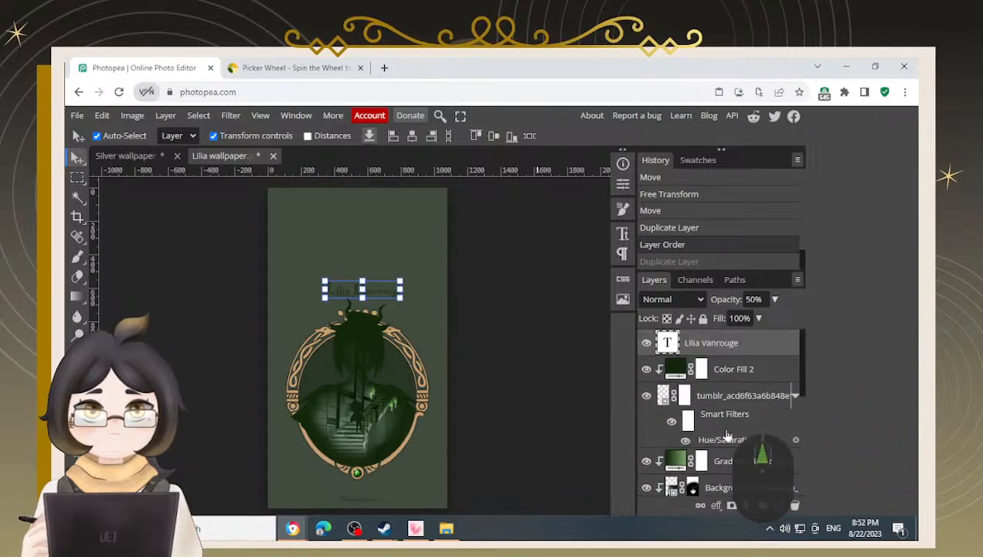
{"action": "left_click", "coordinate": [143, 162]}
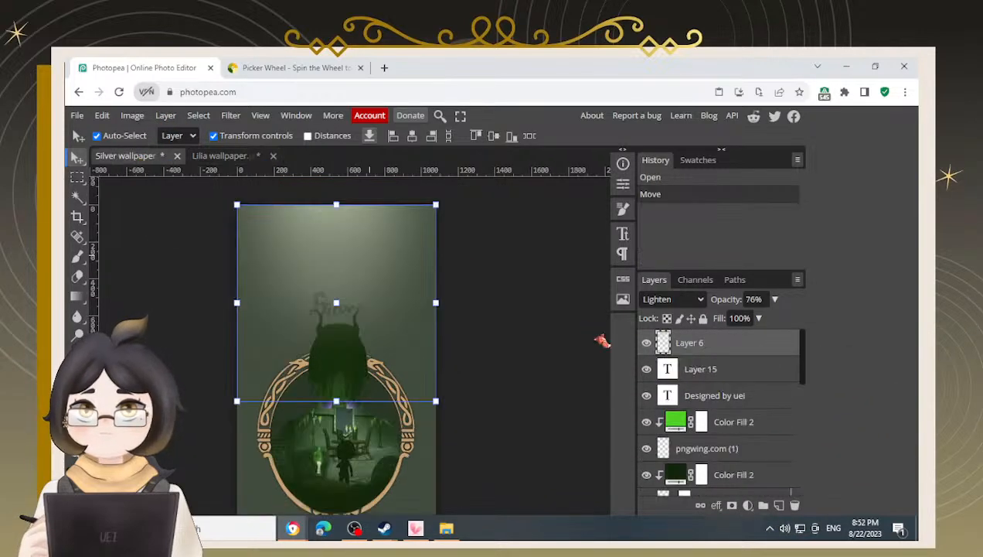
{"action": "left_click", "coordinate": [669, 352]}
{"action": "key", "text": "ctrl+c"}
{"action": "left_click", "coordinate": [217, 157]}
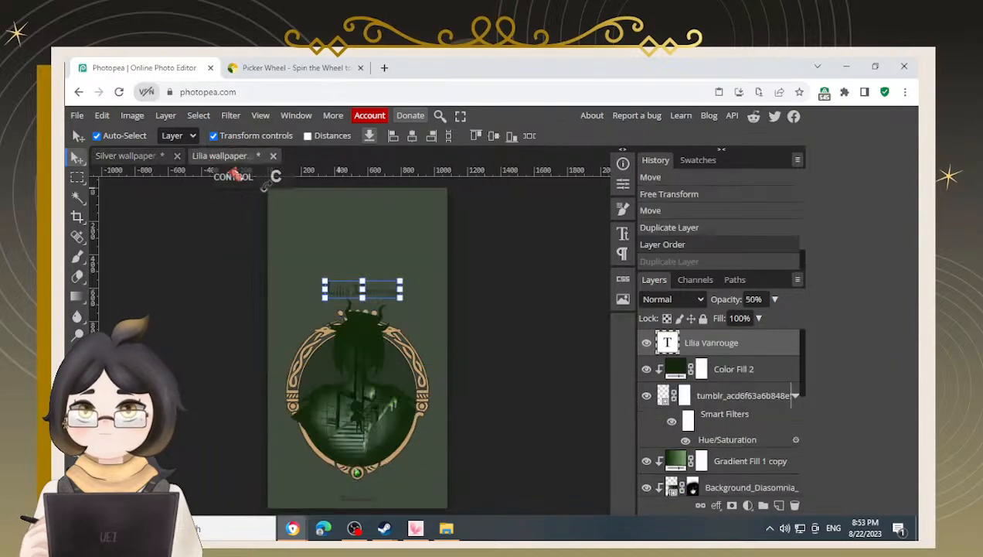
{"action": "left_click", "coordinate": [747, 344]}
{"action": "left_click", "coordinate": [747, 372]}
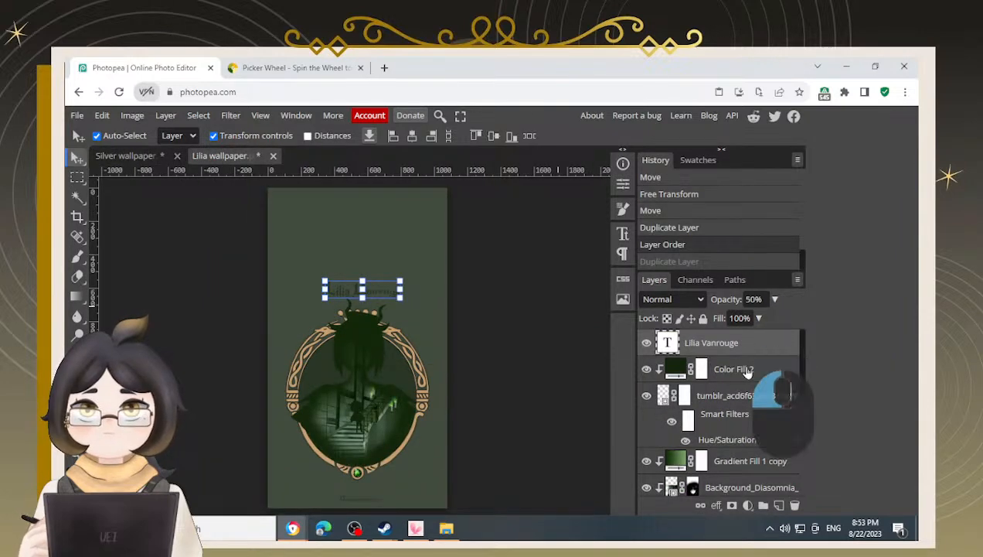
{"action": "left_click", "coordinate": [749, 350]}
{"action": "scroll", "coordinate": [755, 363], "scroll_direction": "up", "scroll_amount": 3}
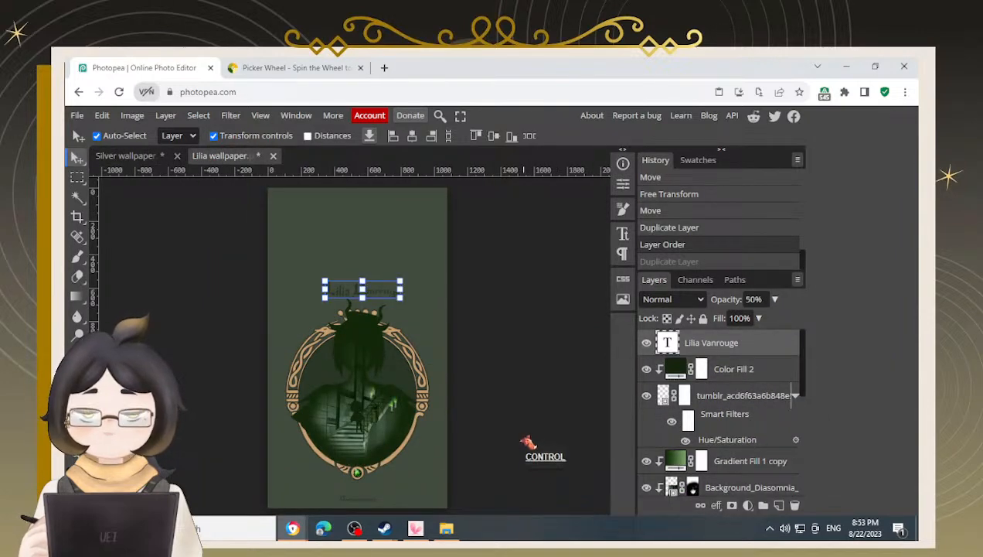
{"action": "key", "text": "ctrl+v"}
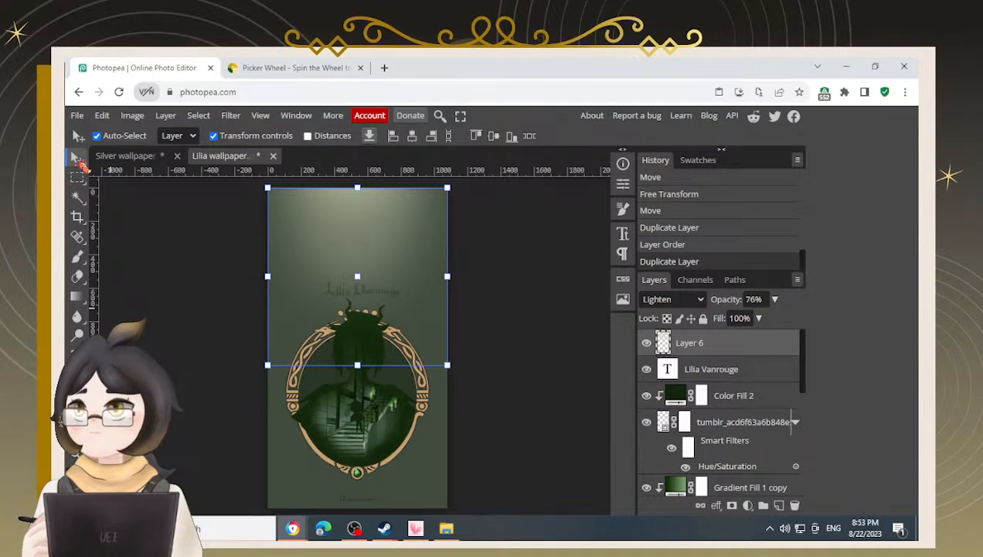
Inspect the Lilia wallpaper with the pasted light overlay, including the framed scene, at different zoom levels
{"action": "left_click", "coordinate": [127, 290]}
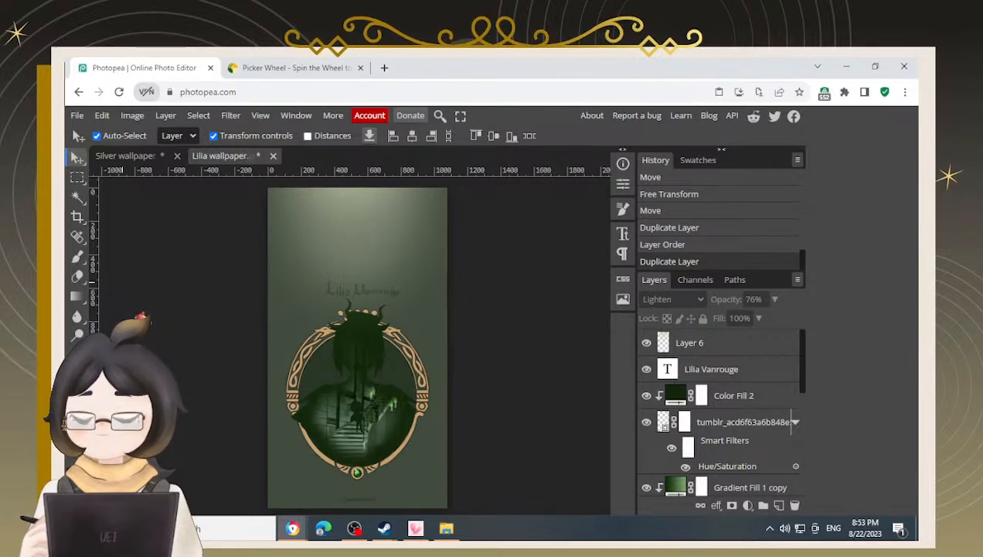
{"action": "key", "text": "alt"}
{"action": "scroll", "coordinate": [294, 282], "scroll_direction": "up", "scroll_amount": 3}
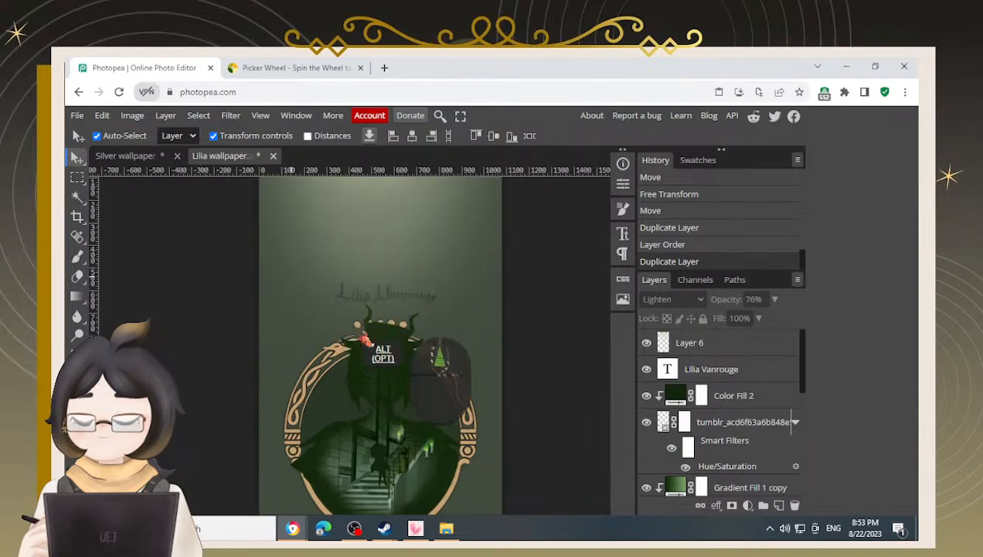
{"action": "key", "text": "space"}
{"action": "left_click_drag", "start_coordinate": [516, 355], "coordinate": [516, 303]}
{"action": "key", "text": "alt"}
{"action": "scroll", "coordinate": [495, 345], "scroll_direction": "down", "scroll_amount": 3}
{"action": "key", "text": "space"}
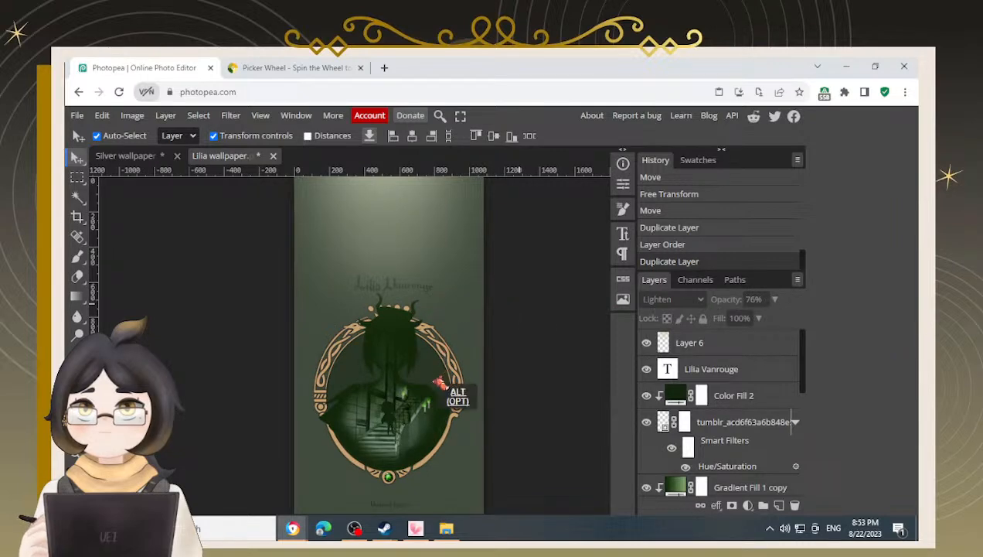
{"action": "key", "text": "alt"}
{"action": "scroll", "coordinate": [452, 383], "scroll_direction": "down", "scroll_amount": 2}
{"action": "key", "text": "space"}
{"action": "left_click_drag", "start_coordinate": [520, 355], "coordinate": [500, 373]}
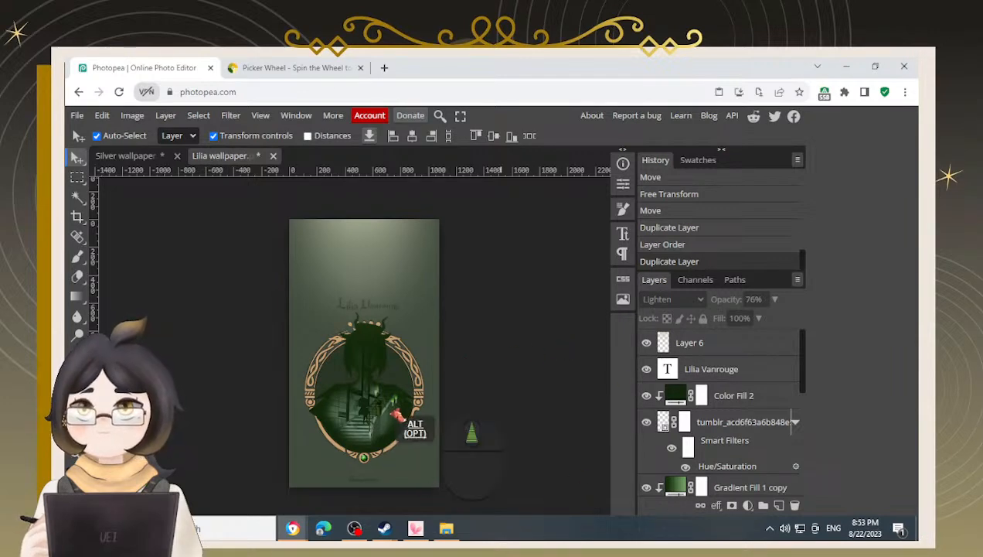
{"action": "scroll", "coordinate": [410, 433], "scroll_direction": "up", "scroll_amount": 8}
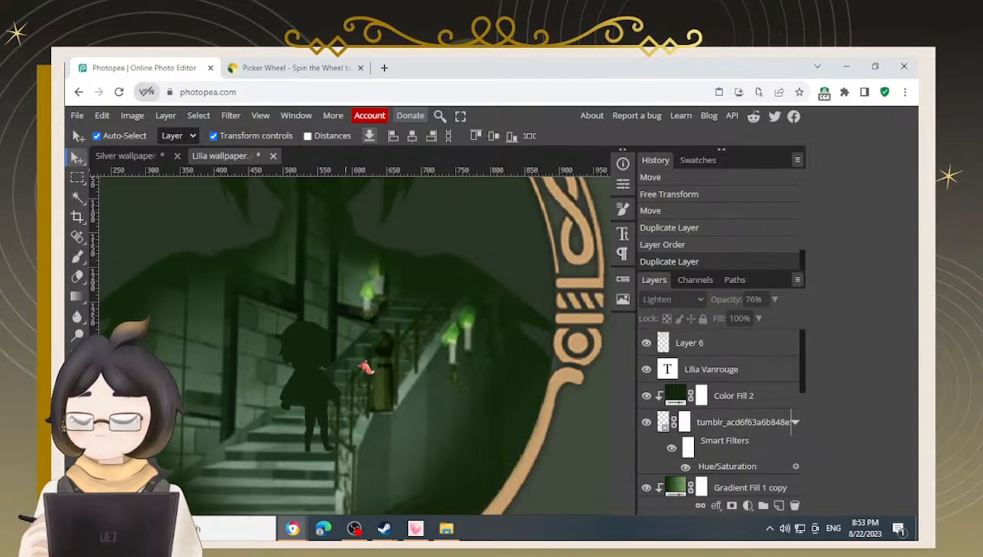
{"action": "scroll", "coordinate": [327, 426], "scroll_direction": "up", "scroll_amount": 1}
{"action": "scroll", "coordinate": [327, 426], "scroll_direction": "up", "scroll_amount": 5}
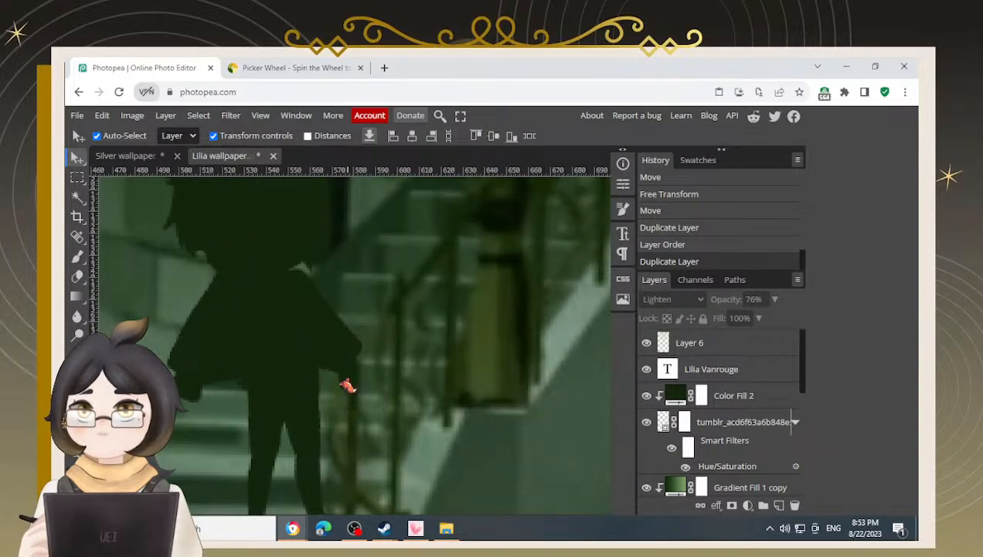
{"action": "scroll", "coordinate": [347, 386], "scroll_direction": "down", "scroll_amount": 5}
{"action": "scroll", "coordinate": [347, 386], "scroll_direction": "down", "scroll_amount": 4}
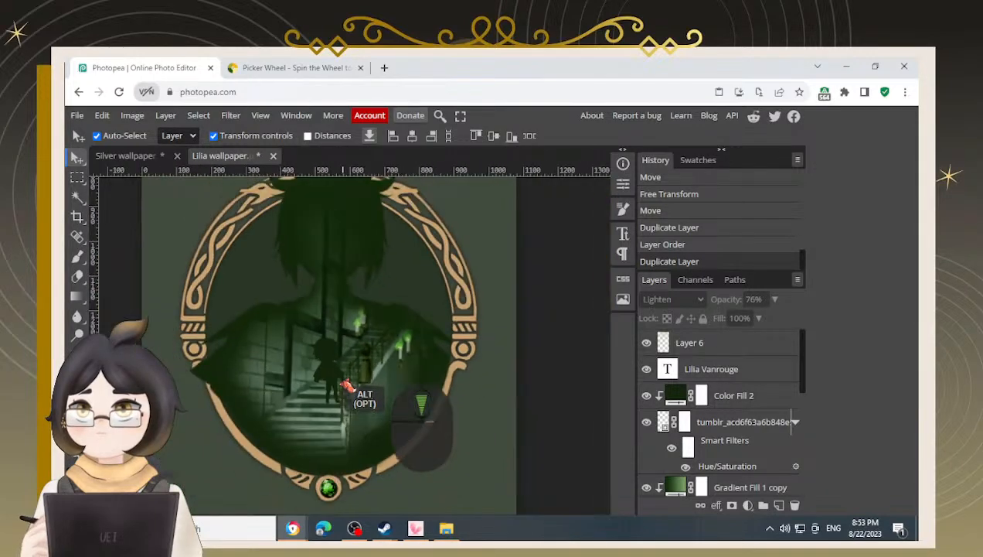
{"action": "scroll", "coordinate": [333, 416], "scroll_direction": "down", "scroll_amount": 2}
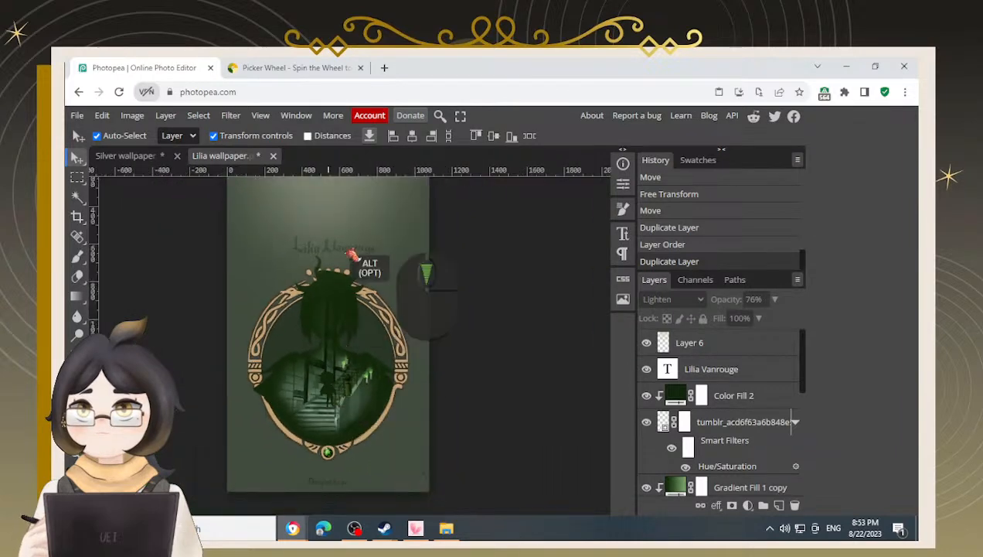
{"action": "scroll", "coordinate": [365, 253], "scroll_direction": "up", "scroll_amount": 2}
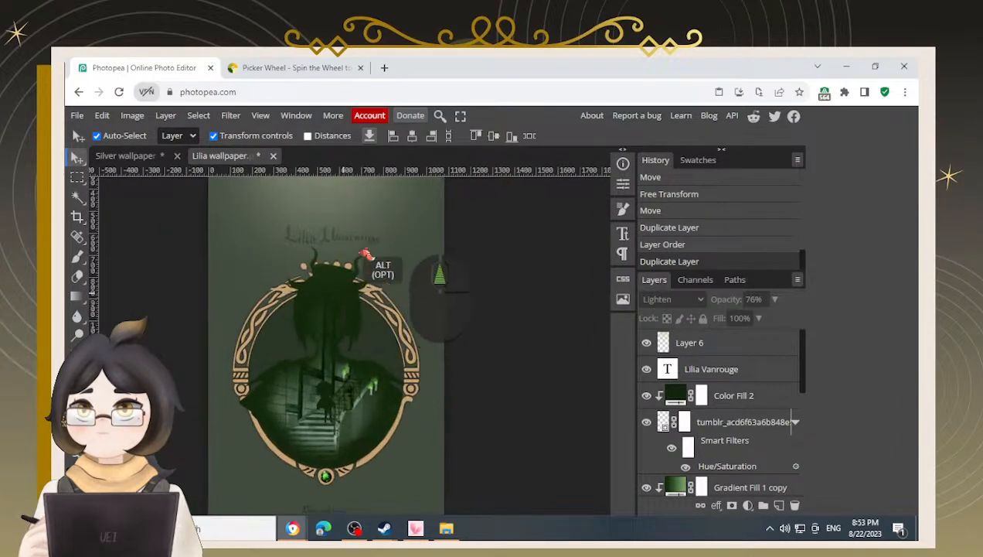
{"action": "scroll", "coordinate": [363, 253], "scroll_direction": "down", "scroll_amount": 3}
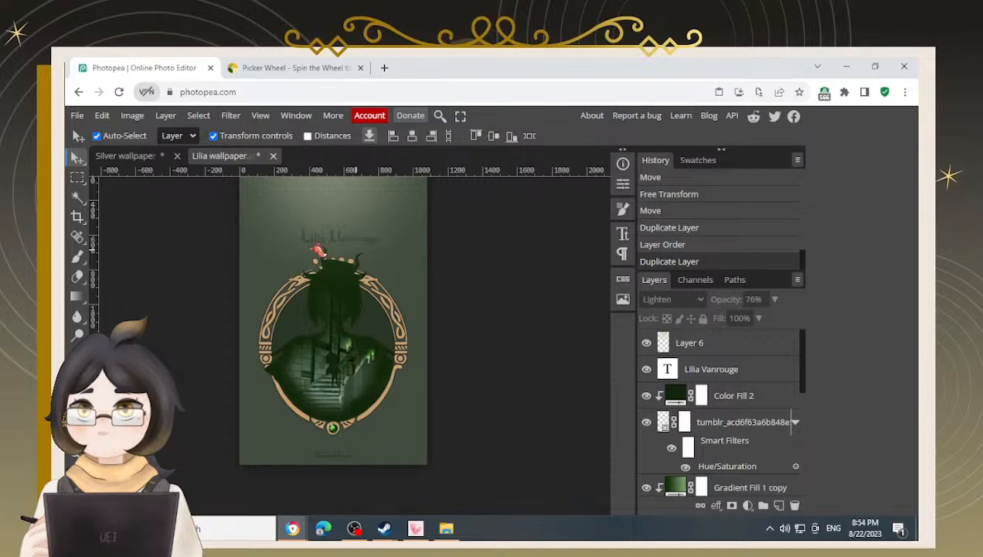
{"action": "scroll", "coordinate": [418, 351], "scroll_direction": "down", "scroll_amount": 1}
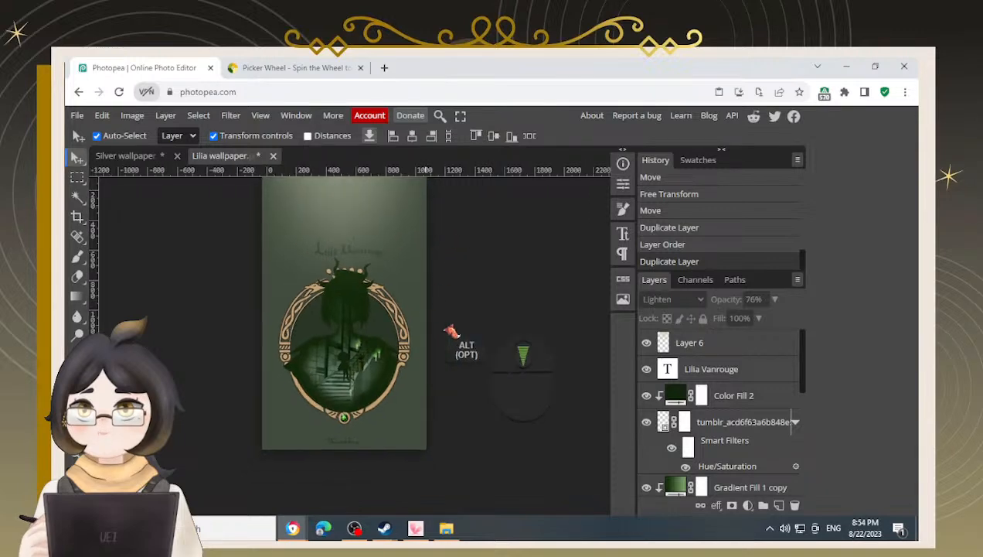
Save the Lilia wallpaper document
{"action": "left_click_drag", "start_coordinate": [483, 286], "coordinate": [481, 298]}
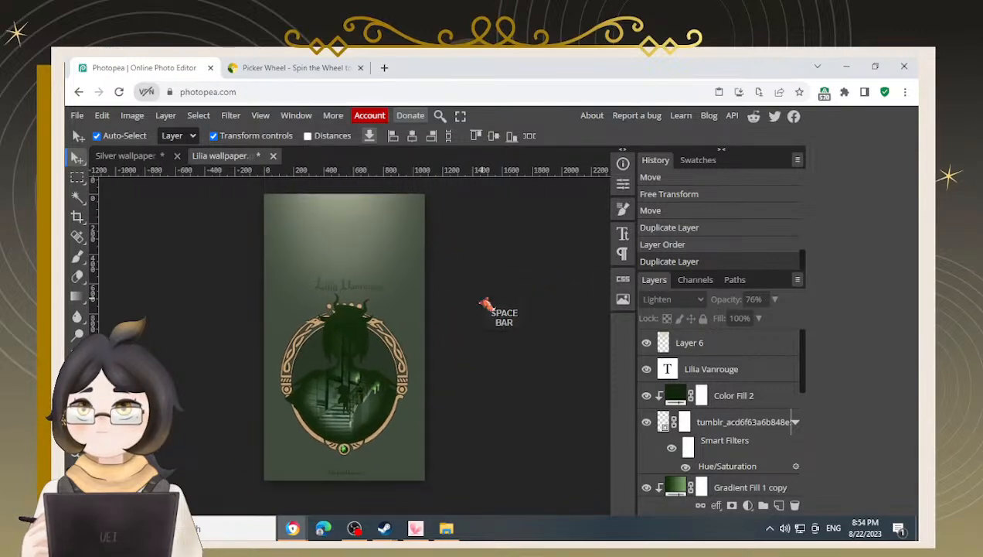
{"action": "scroll", "coordinate": [487, 310], "scroll_direction": "down", "scroll_amount": 2}
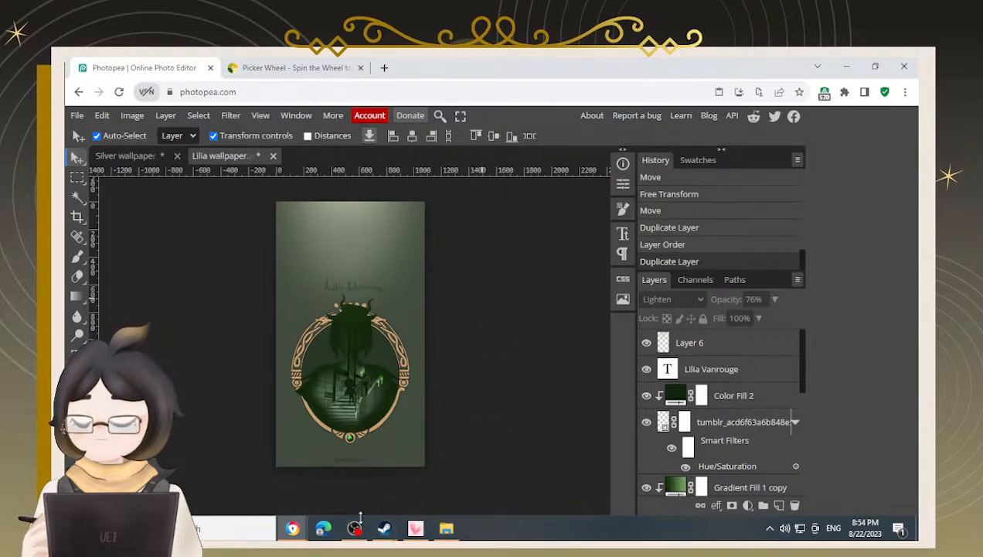
{"action": "key", "text": "ctrl+s"}
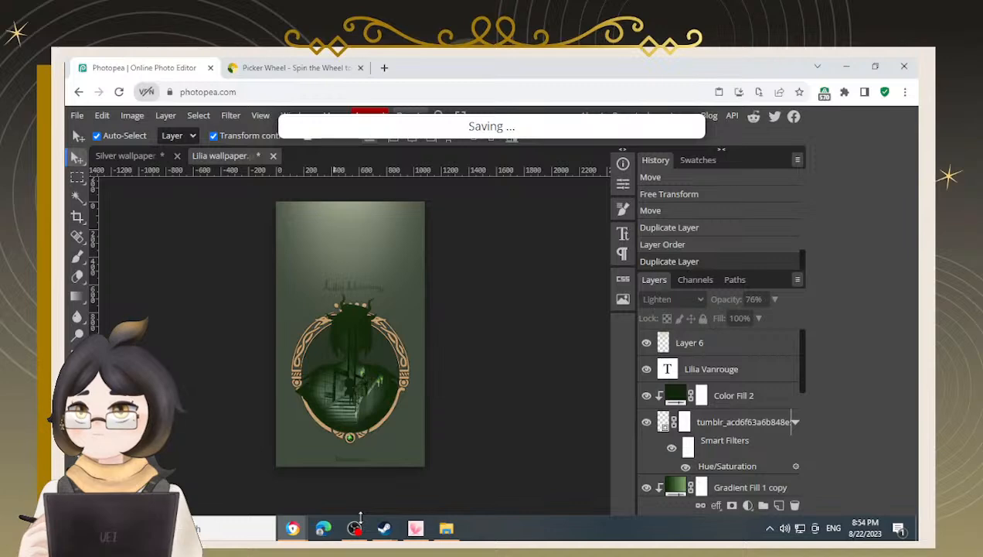